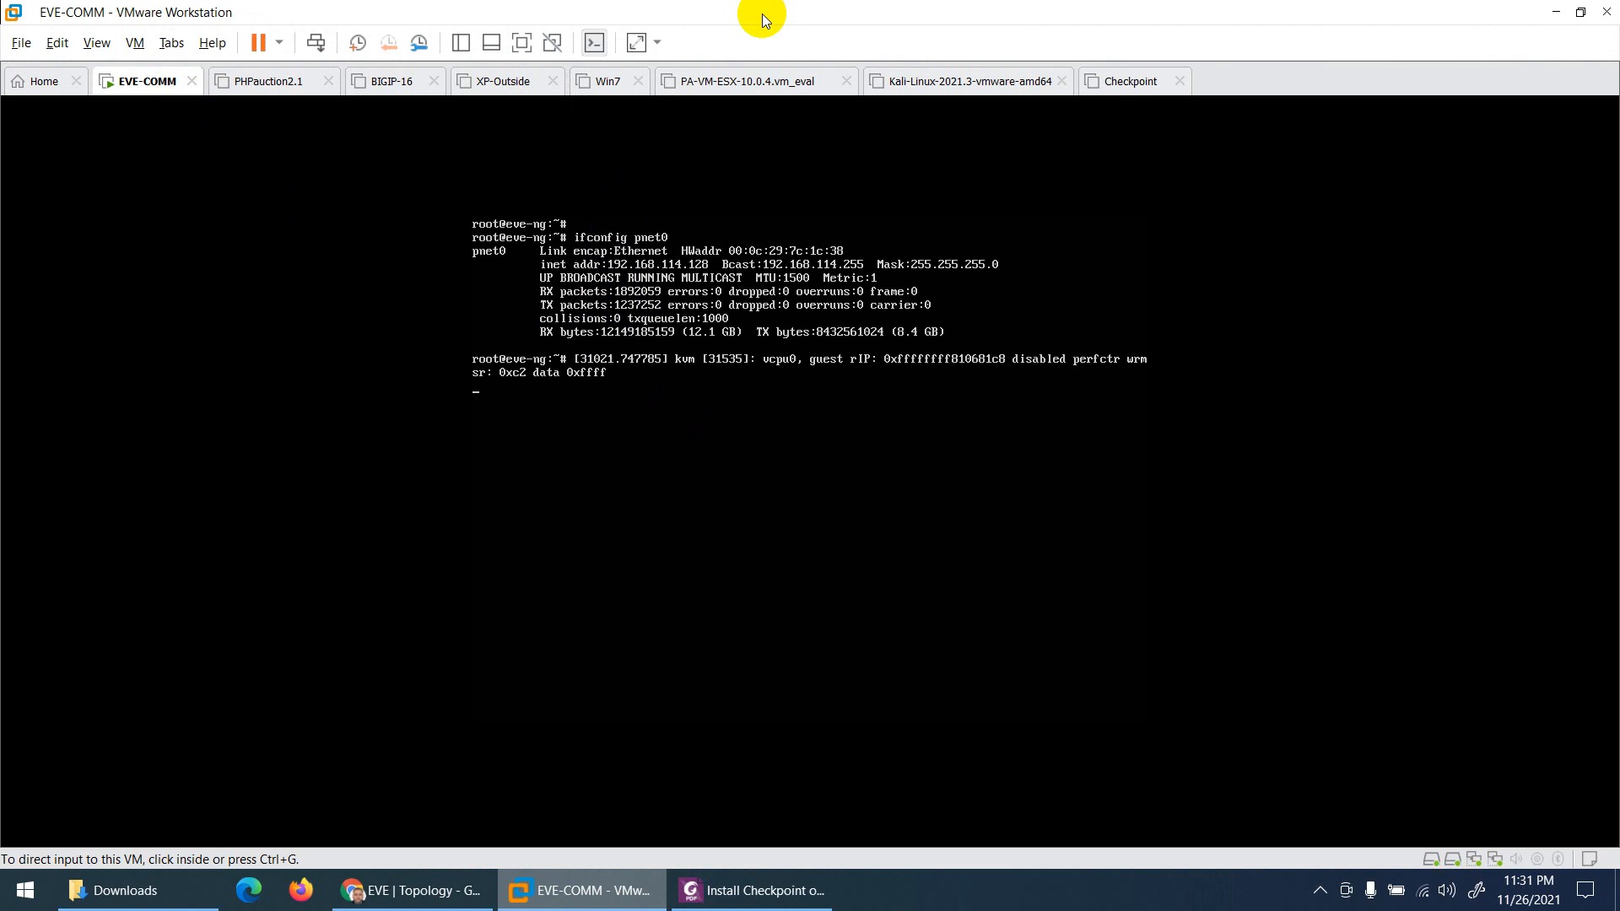
Step: Note pnet0's address 192.168.114.128 in the EVE-NG console, then bring up the EVE Topology page
key("ctrl+1")
left_click(727, 53)
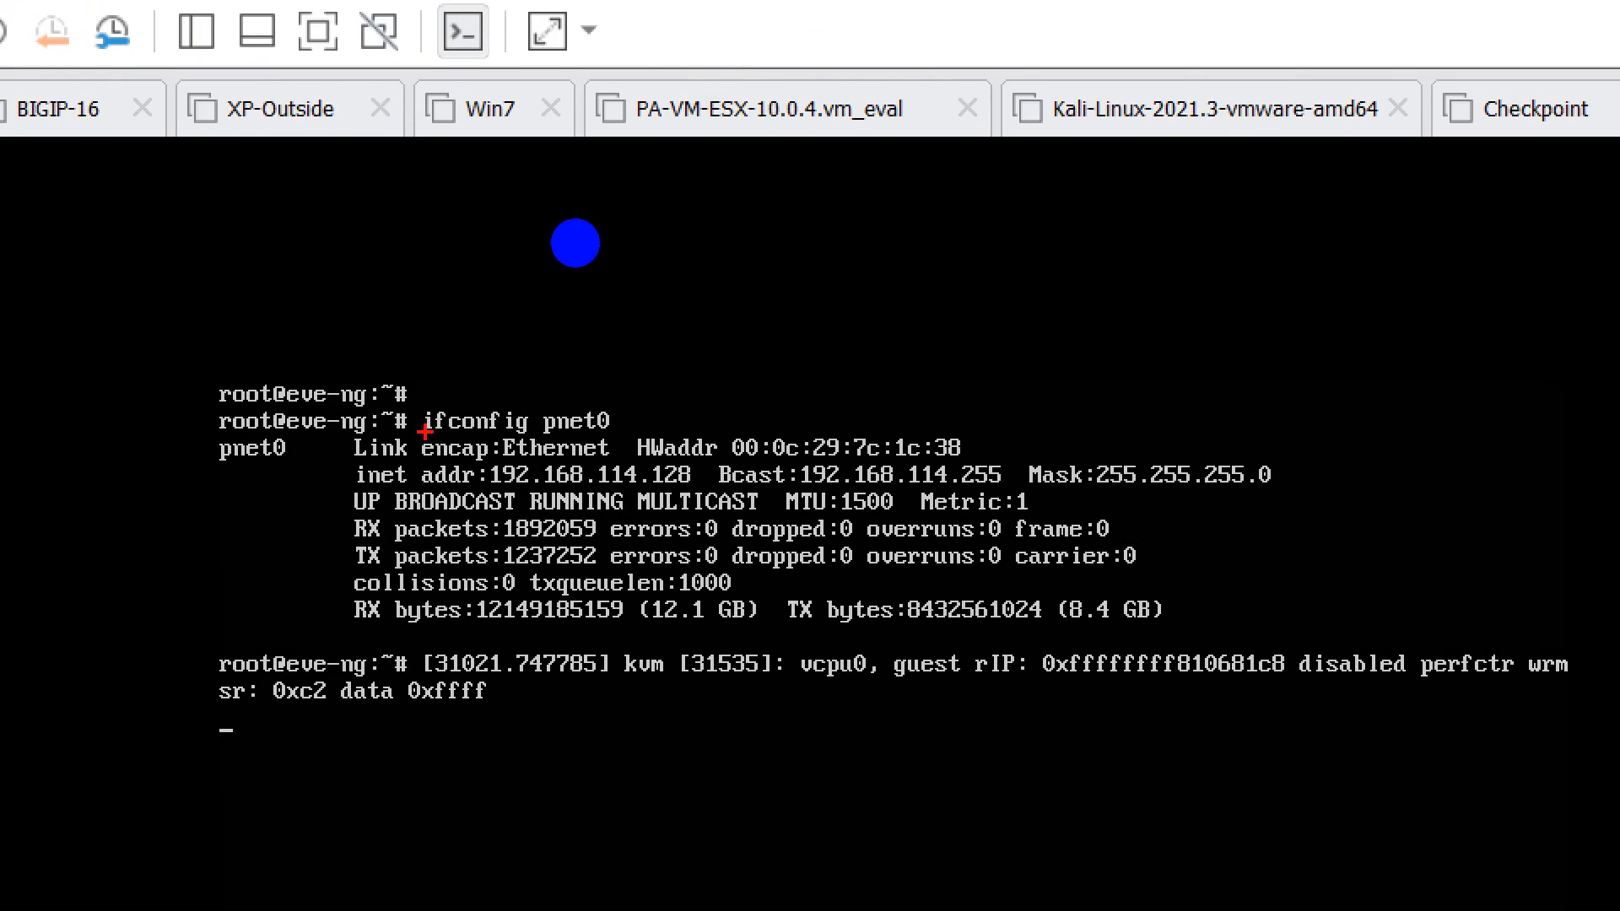
left_click_drag(424, 431, 609, 436)
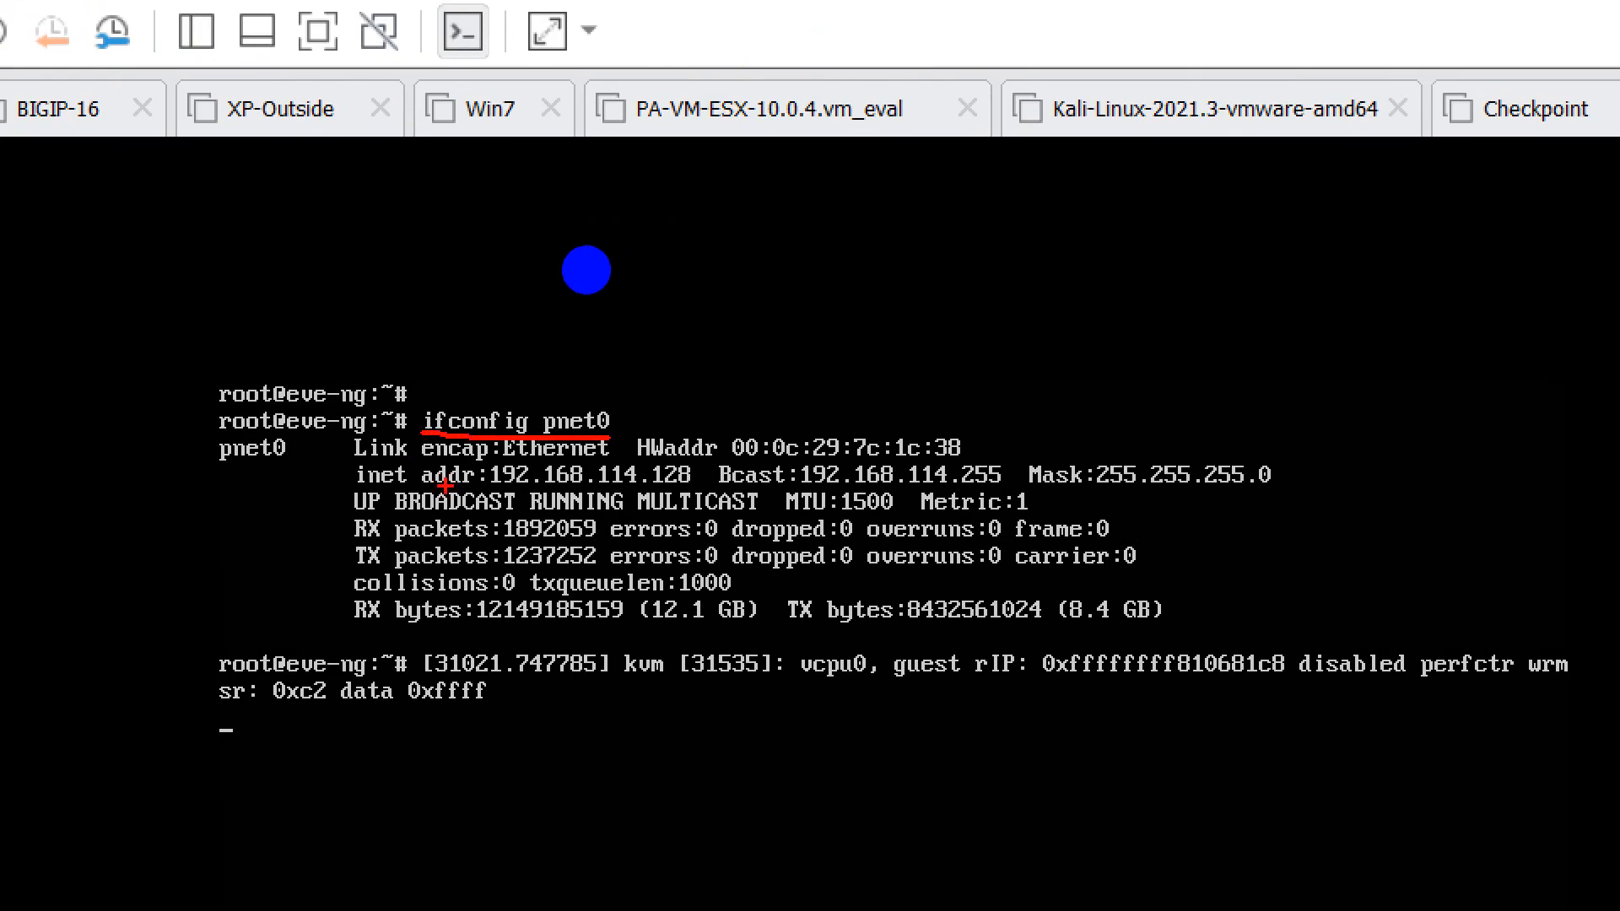
left_click_drag(482, 485, 690, 487)
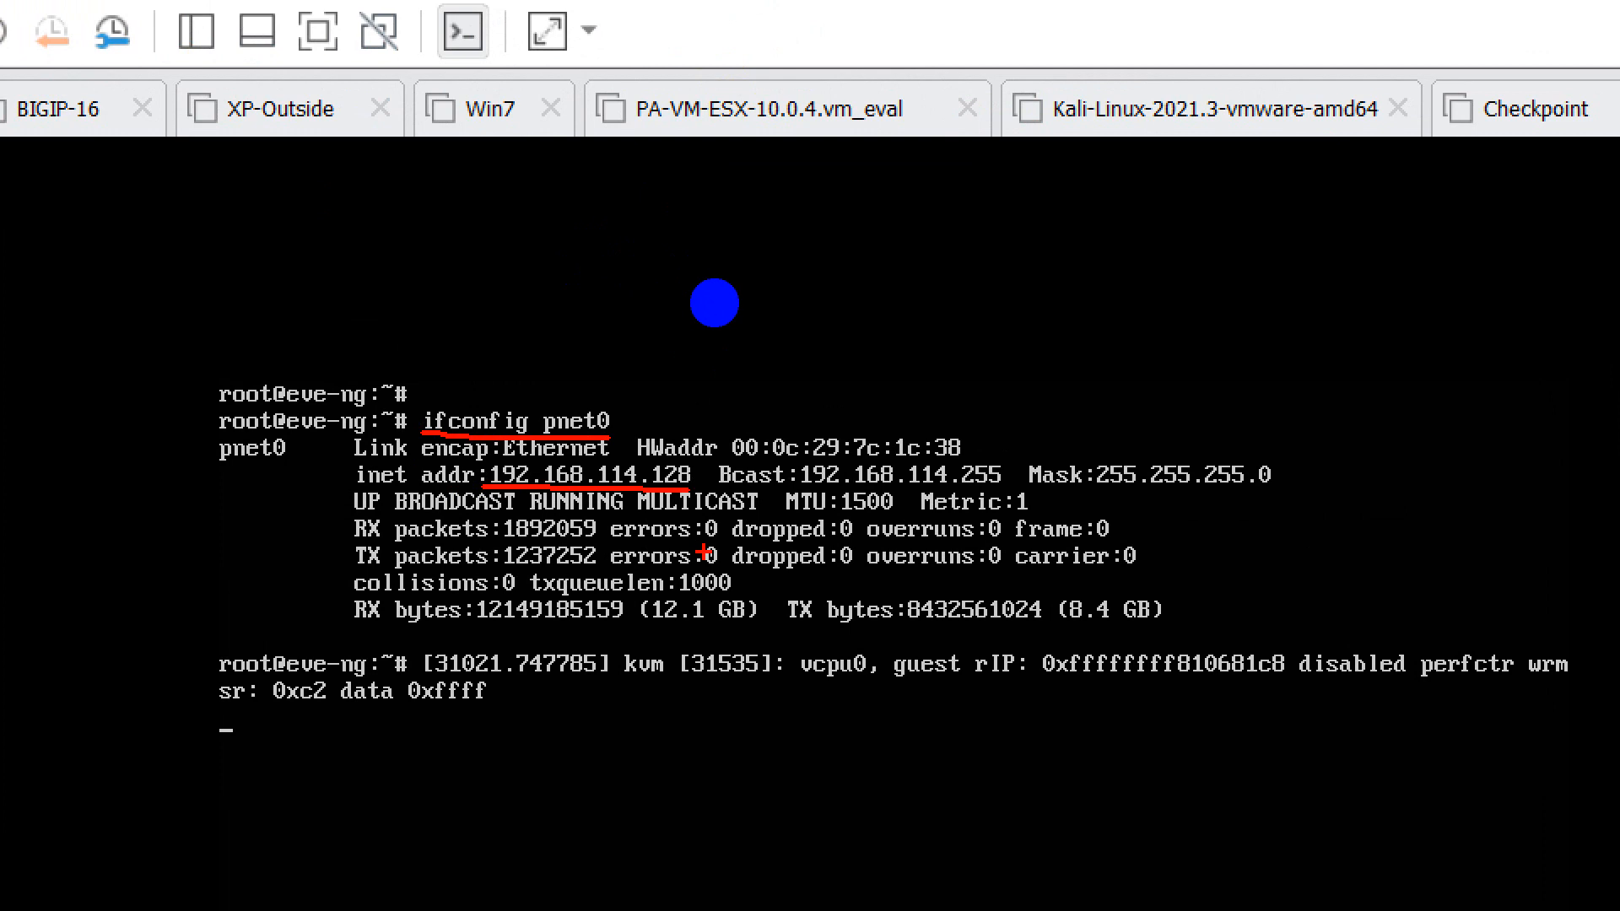
key("Escape")
left_click(401, 886)
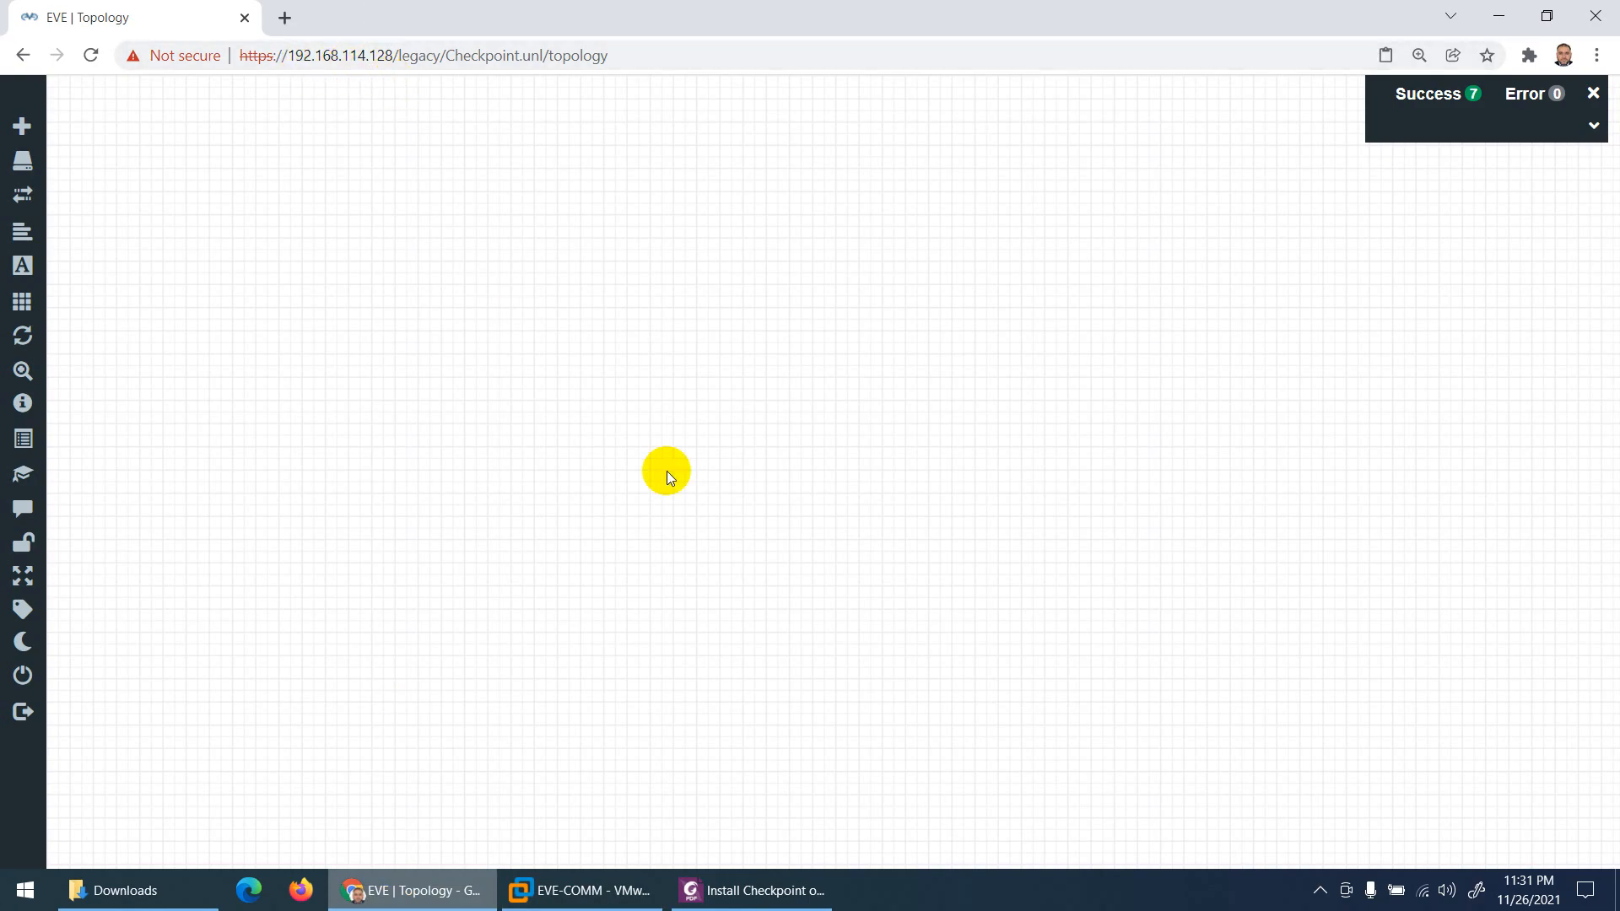
Step: Review the Install Checkpoint guide's WinSCP SFTP login step for 192.168.114.128
left_click(708, 890)
scroll(686, 633, "down", 2)
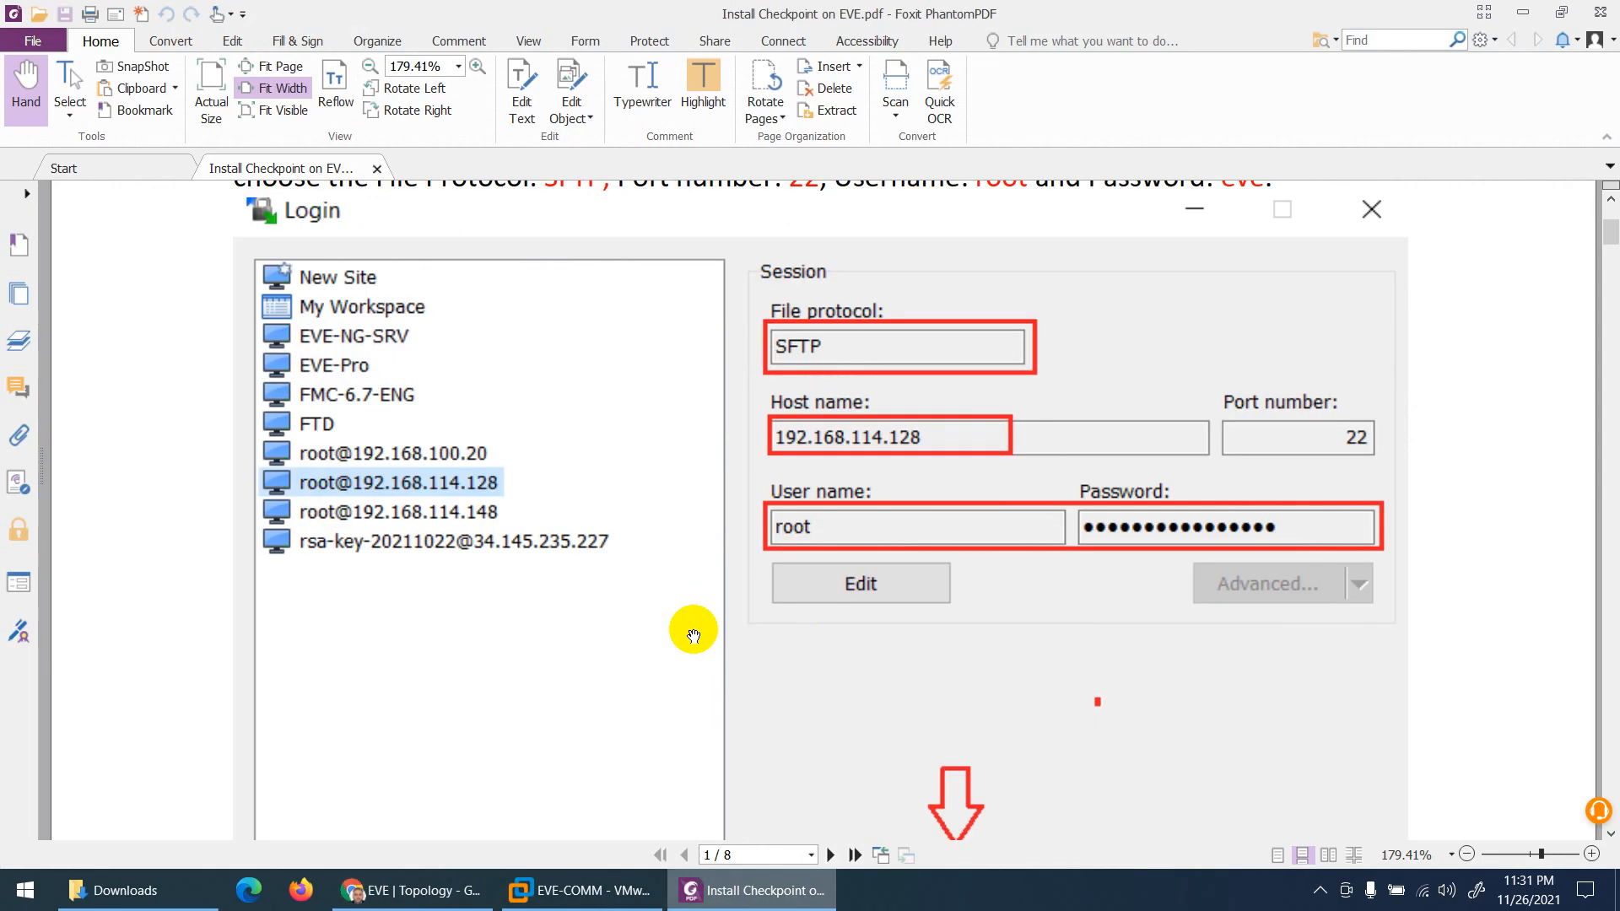
scroll(542, 524, "up", 3)
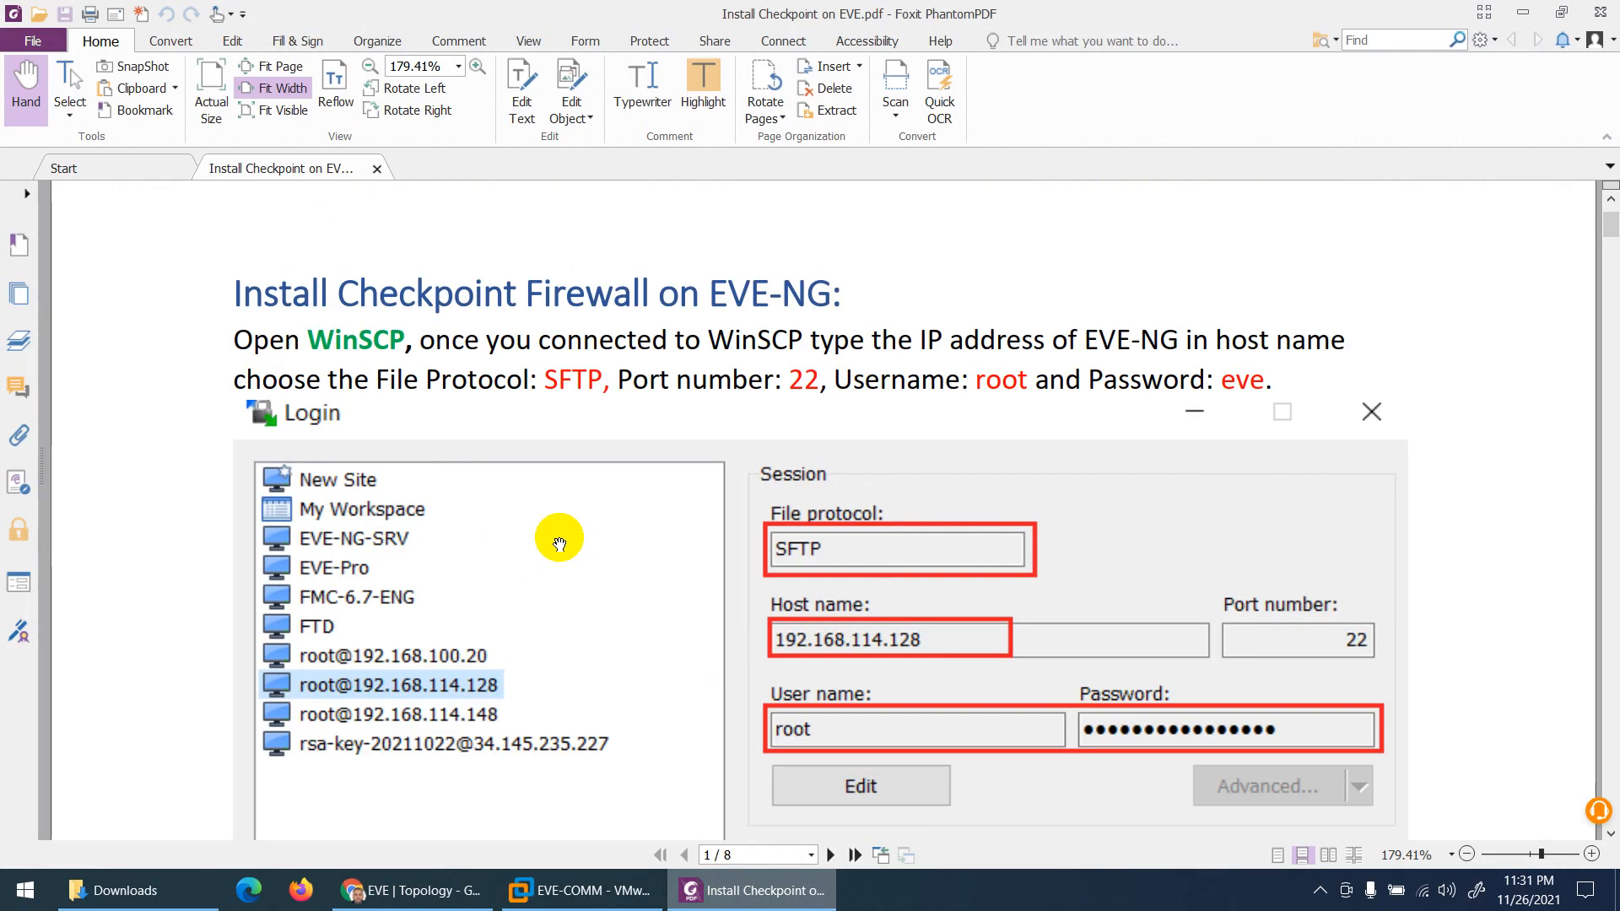
Step: Launch WinSCP from the Start menu search
left_click(9, 903)
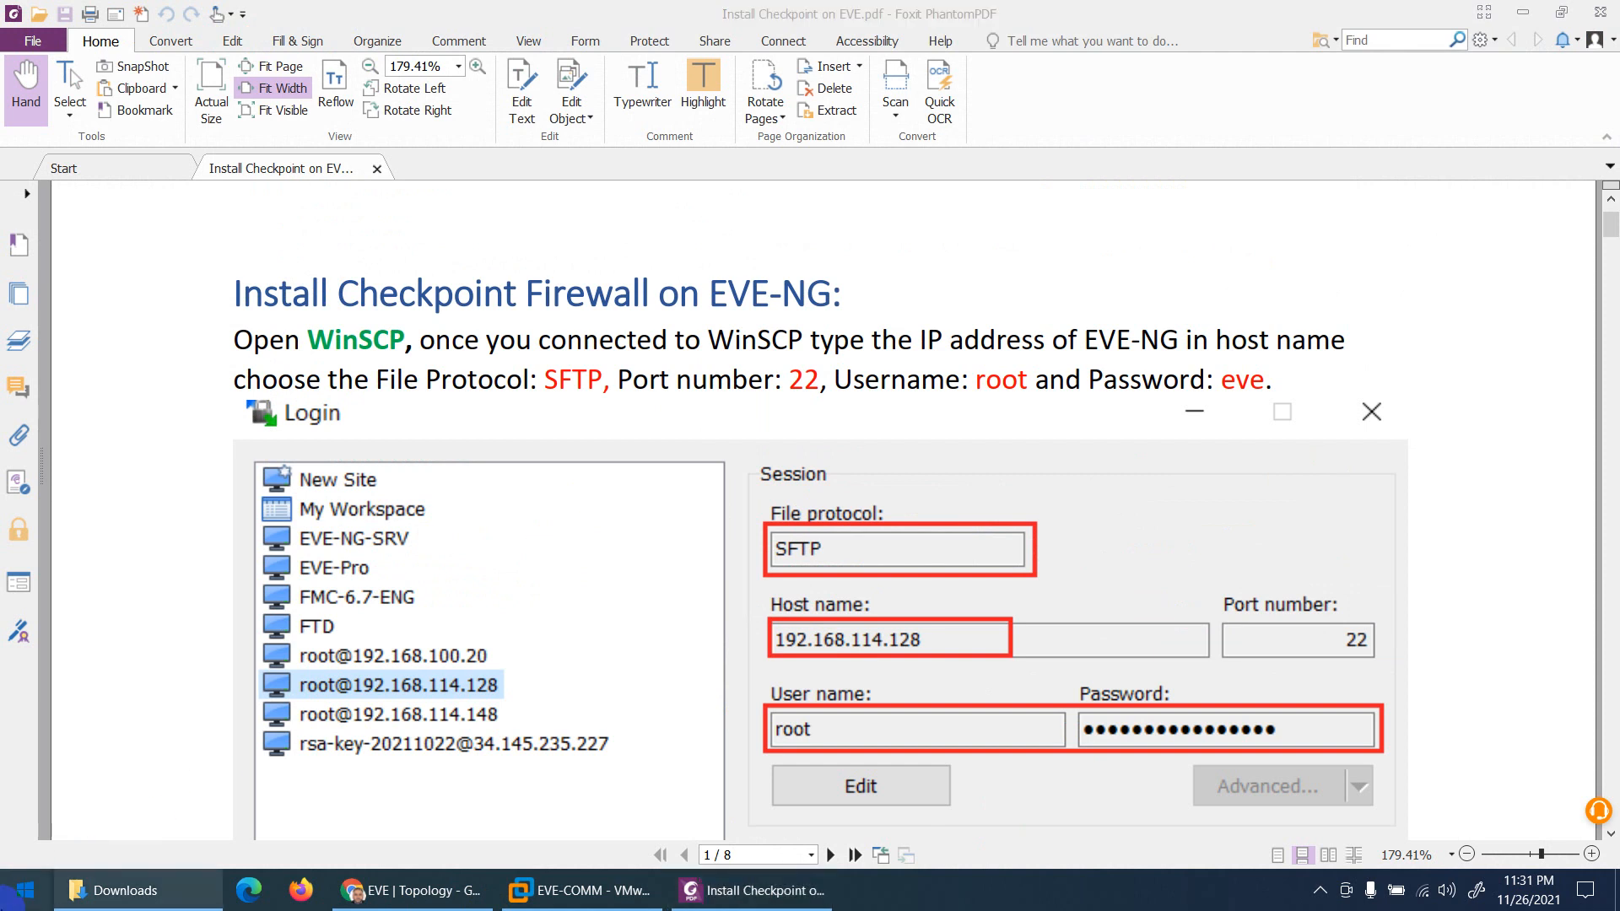
type("win")
key("Return")
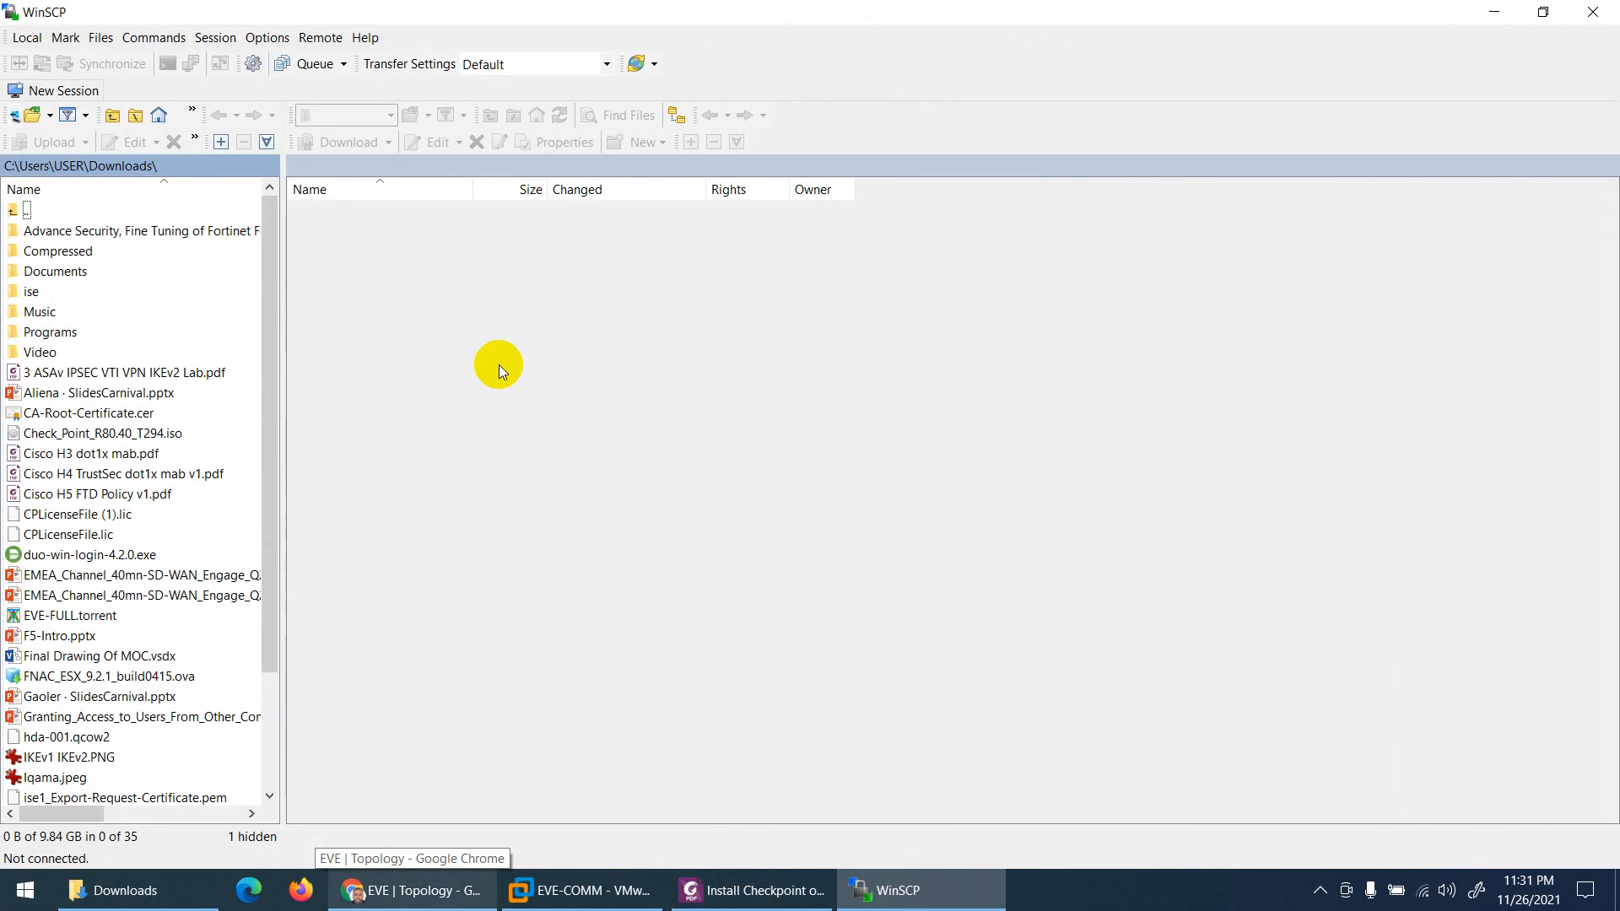
left_click(604, 381)
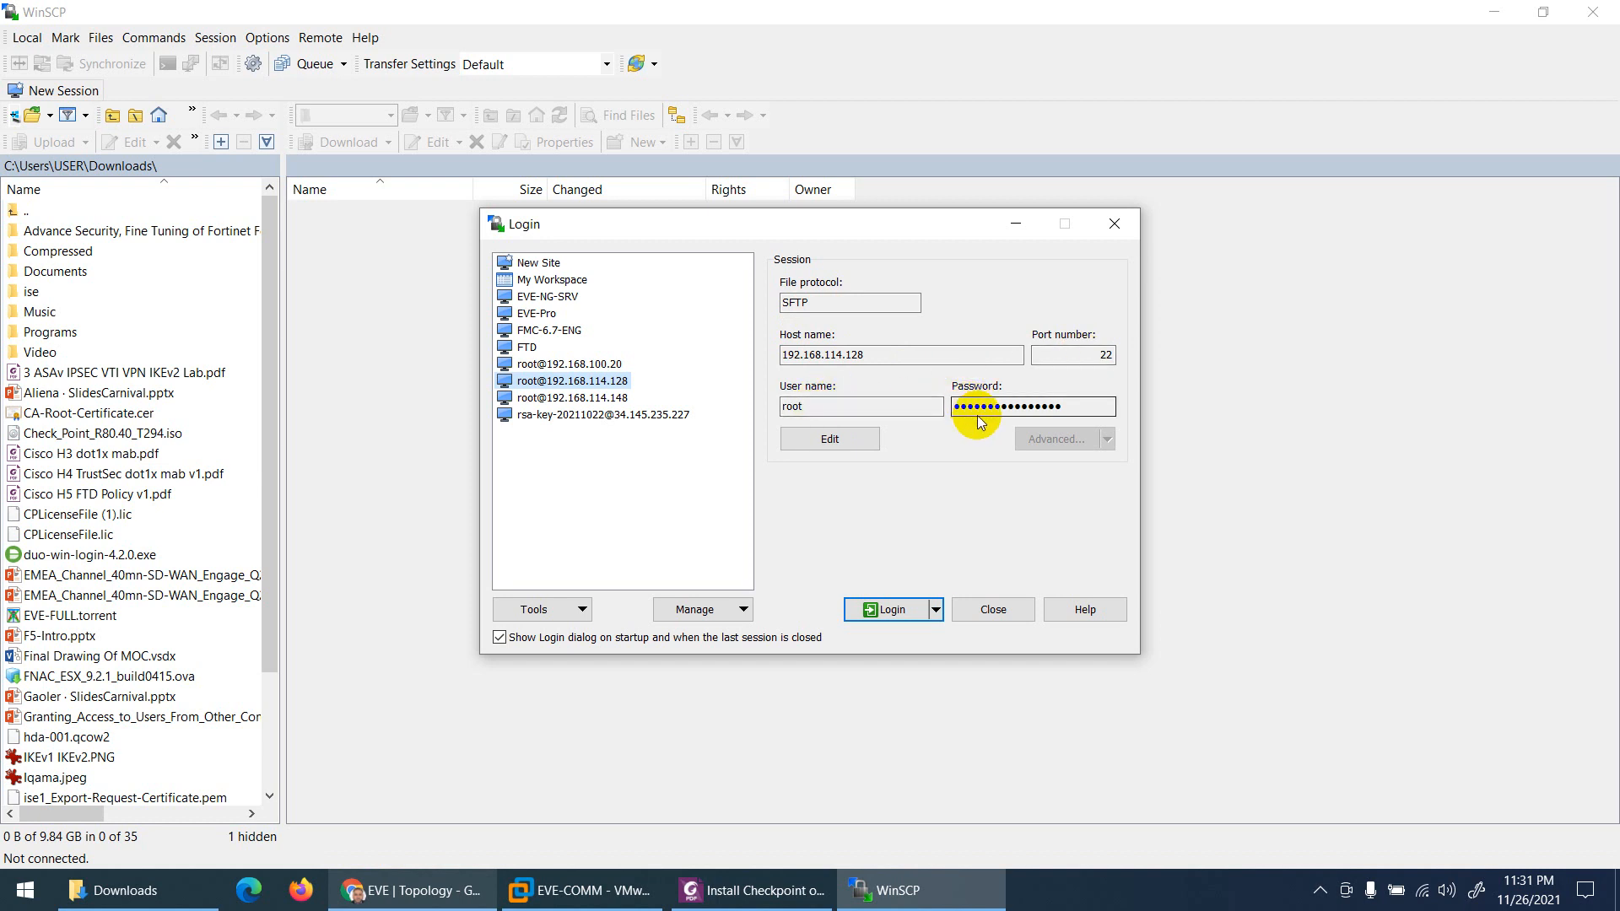
left_click(877, 609)
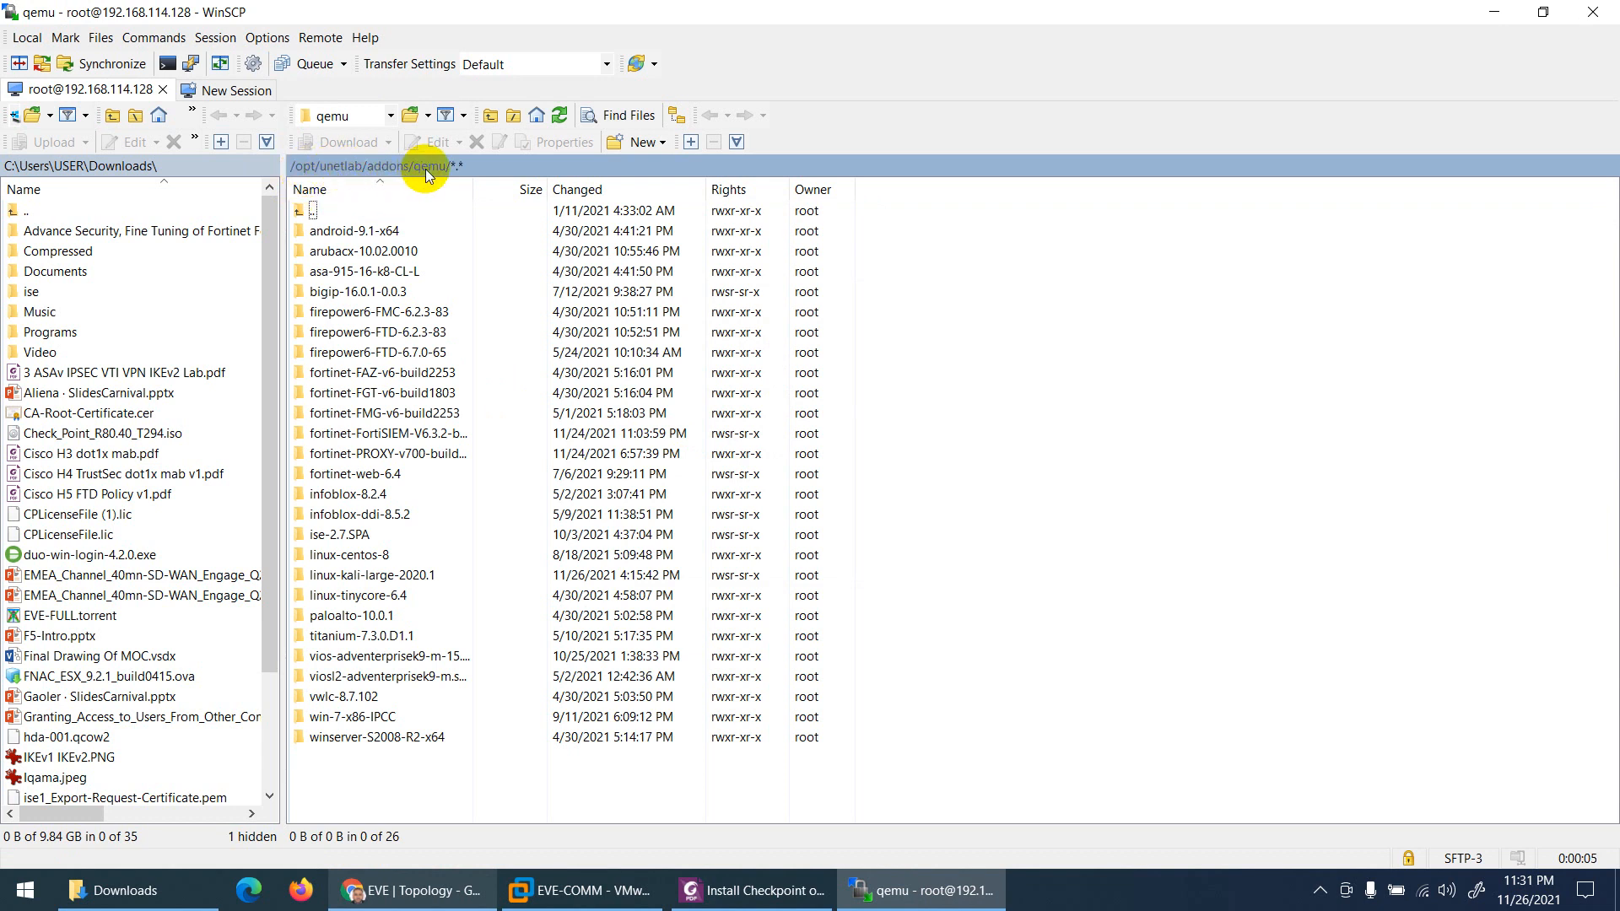
double_click(309, 212)
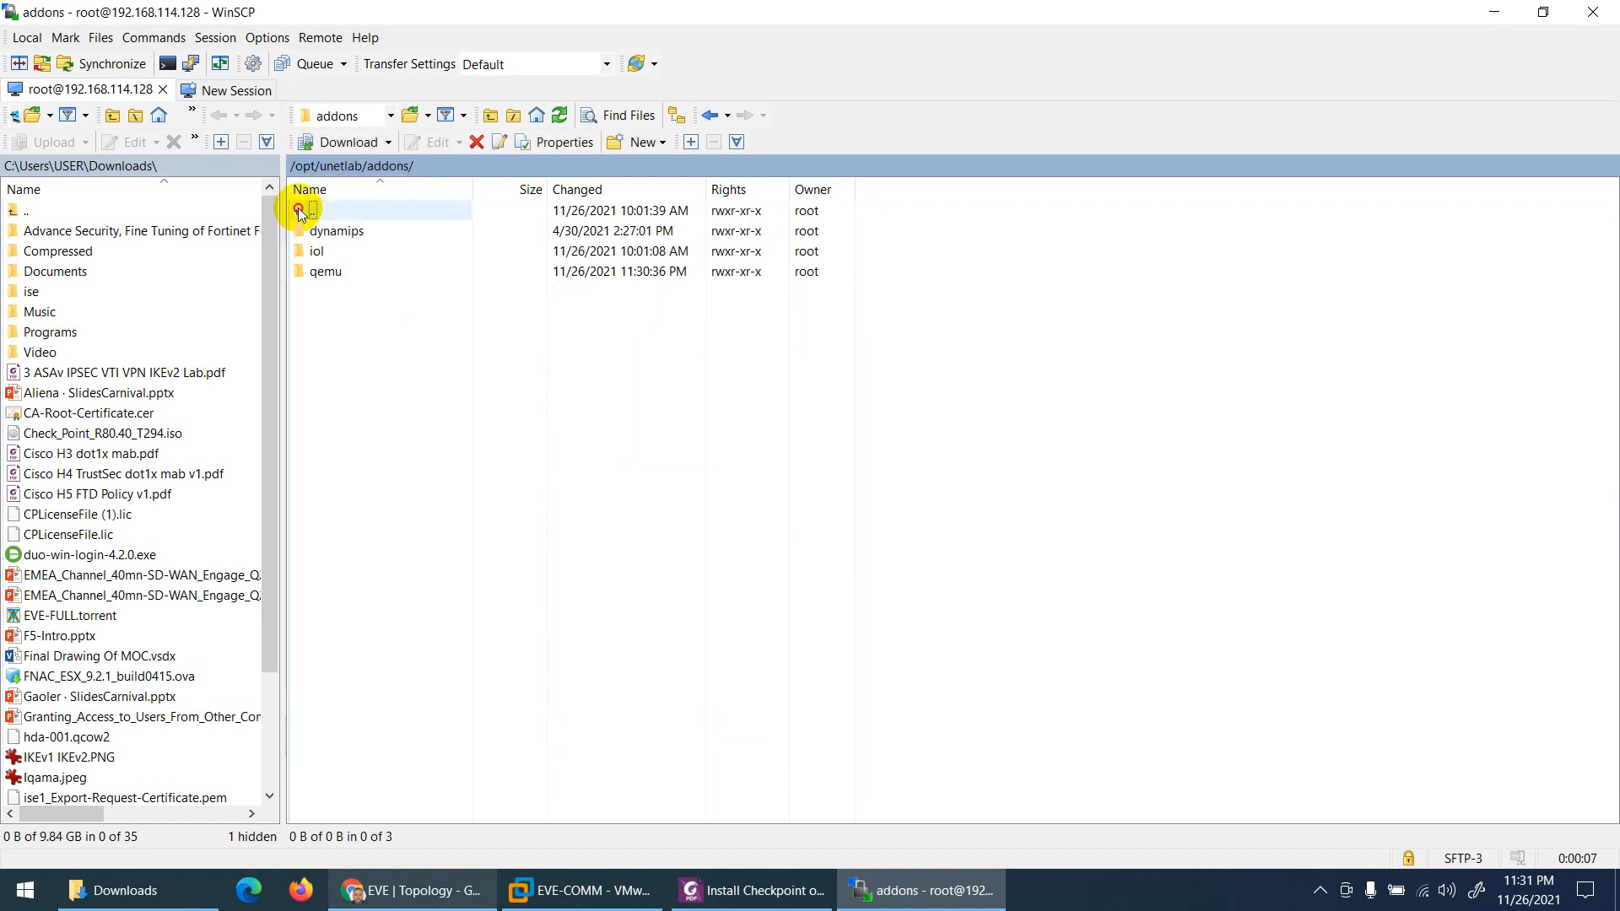
double_click(308, 213)
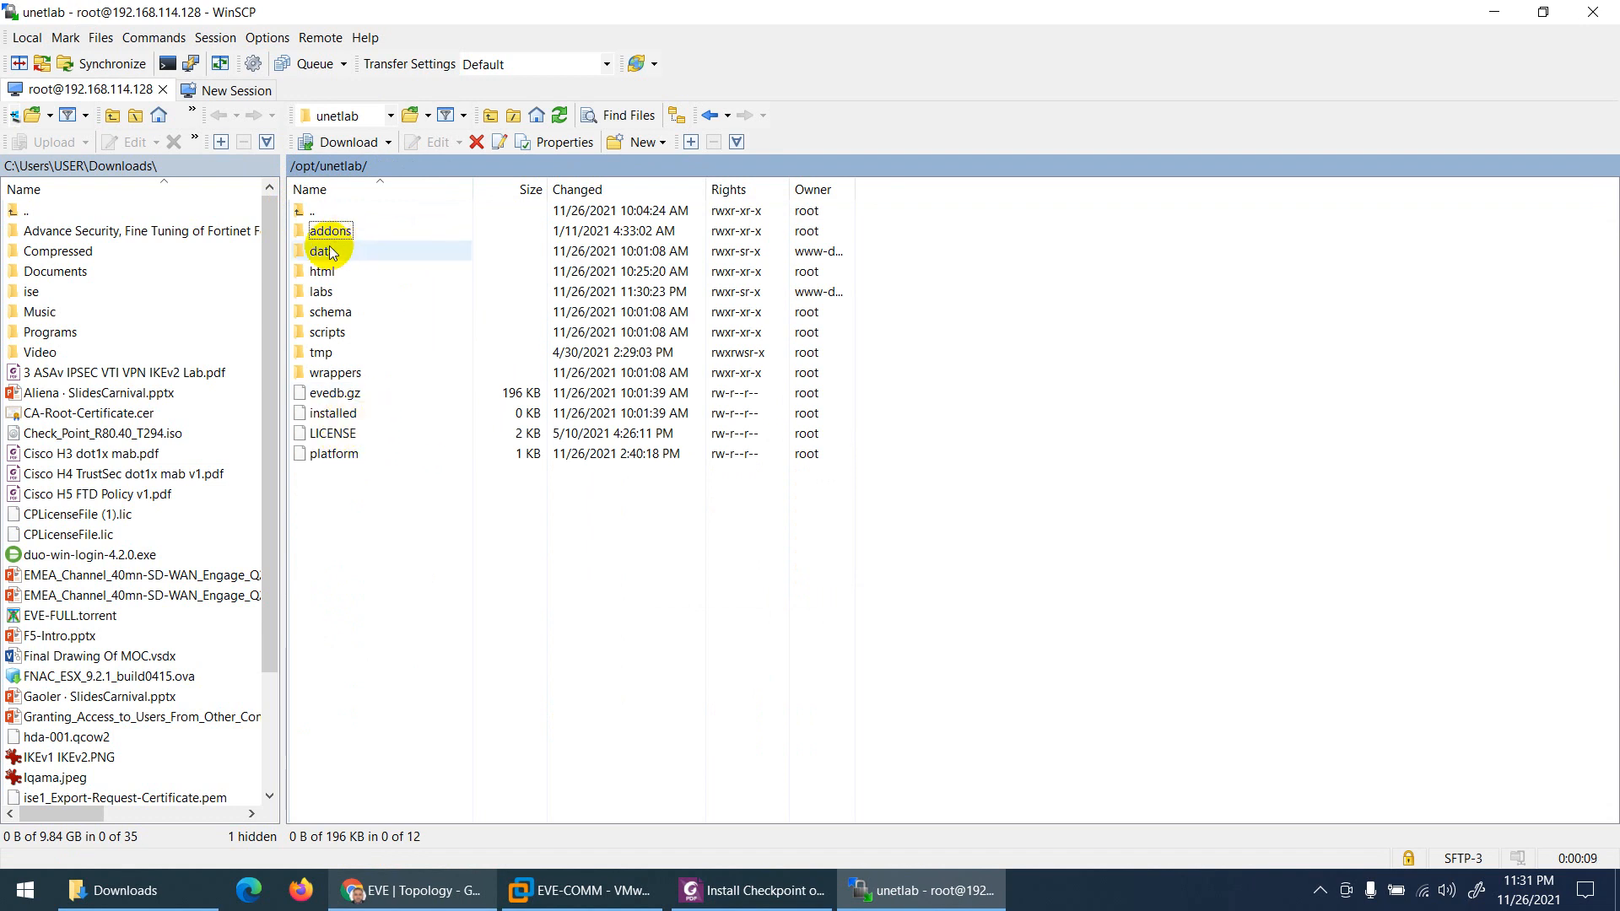
double_click(300, 211)
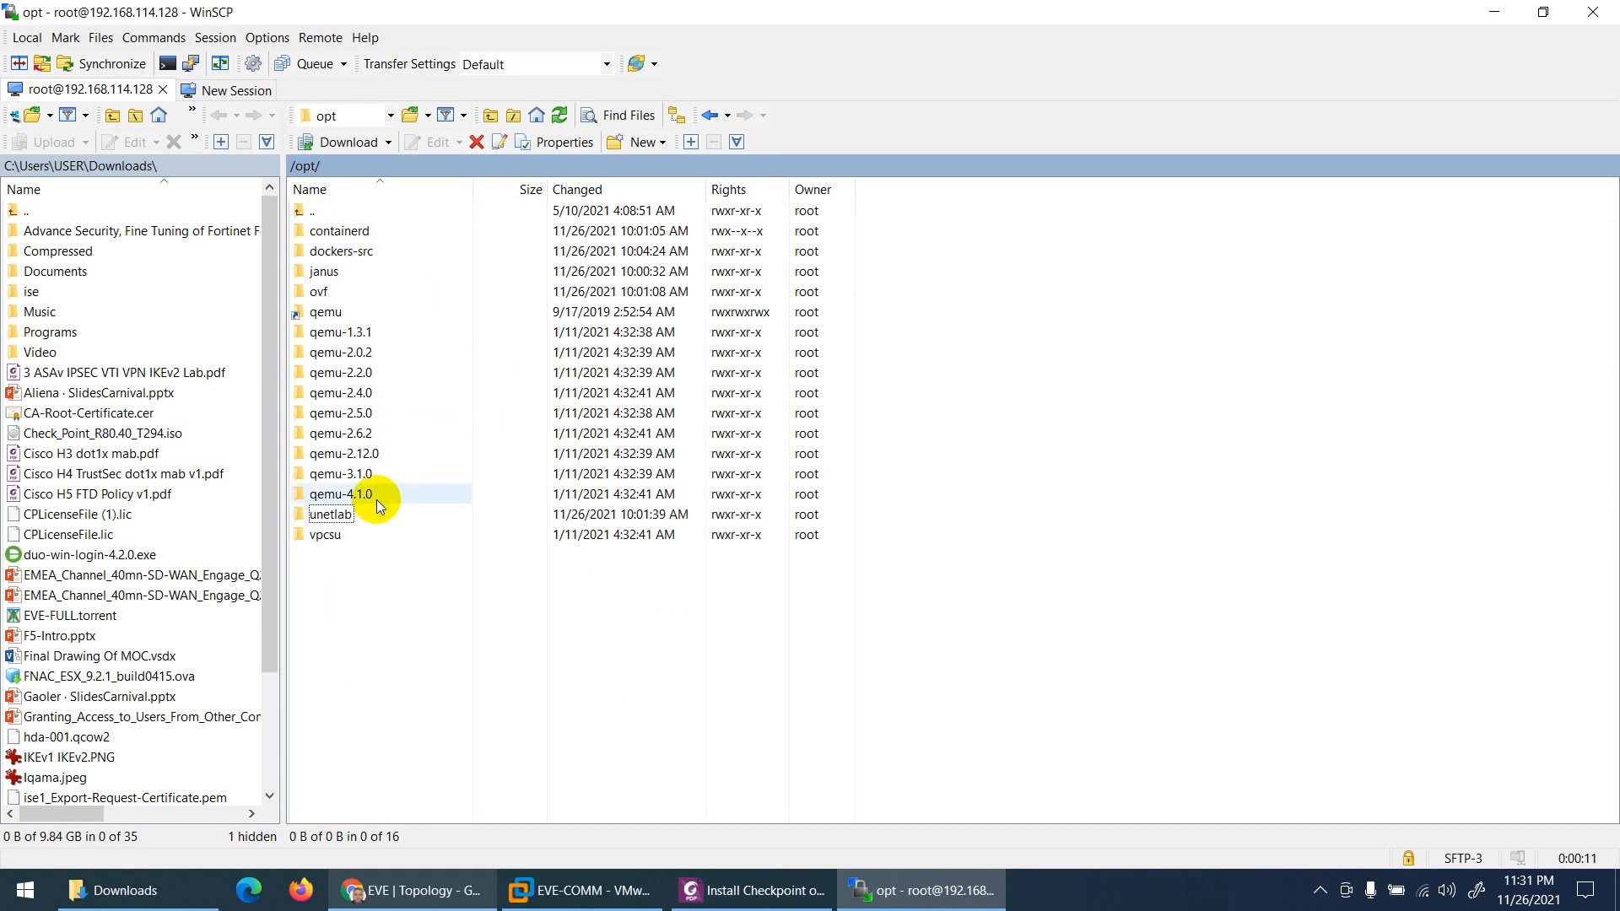
double_click(335, 516)
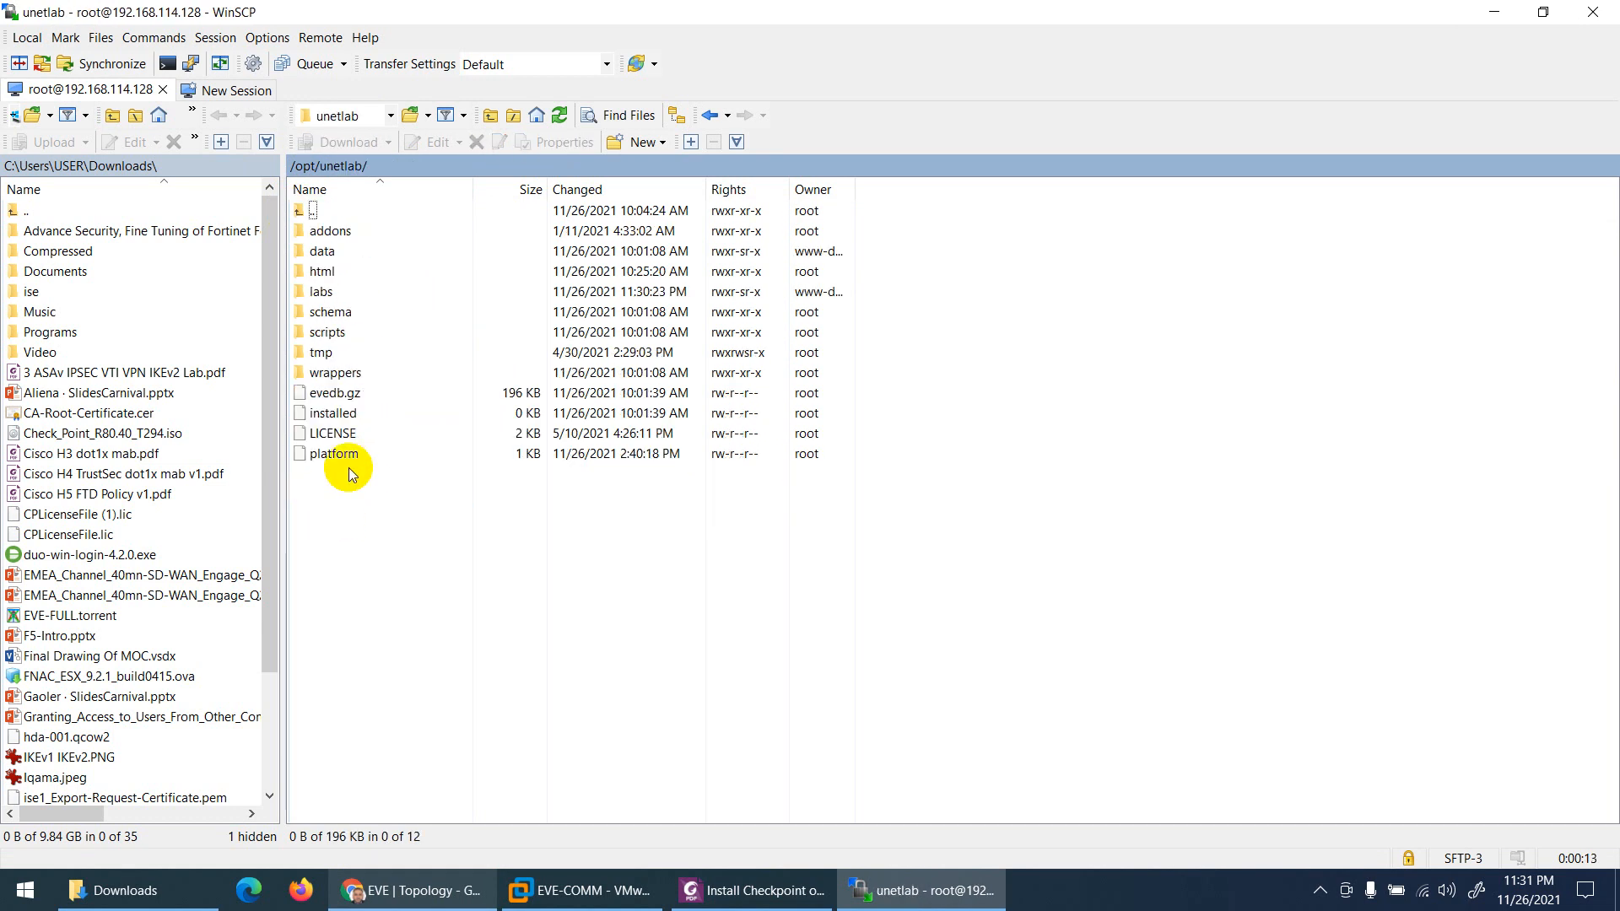
double_click(338, 229)
double_click(324, 271)
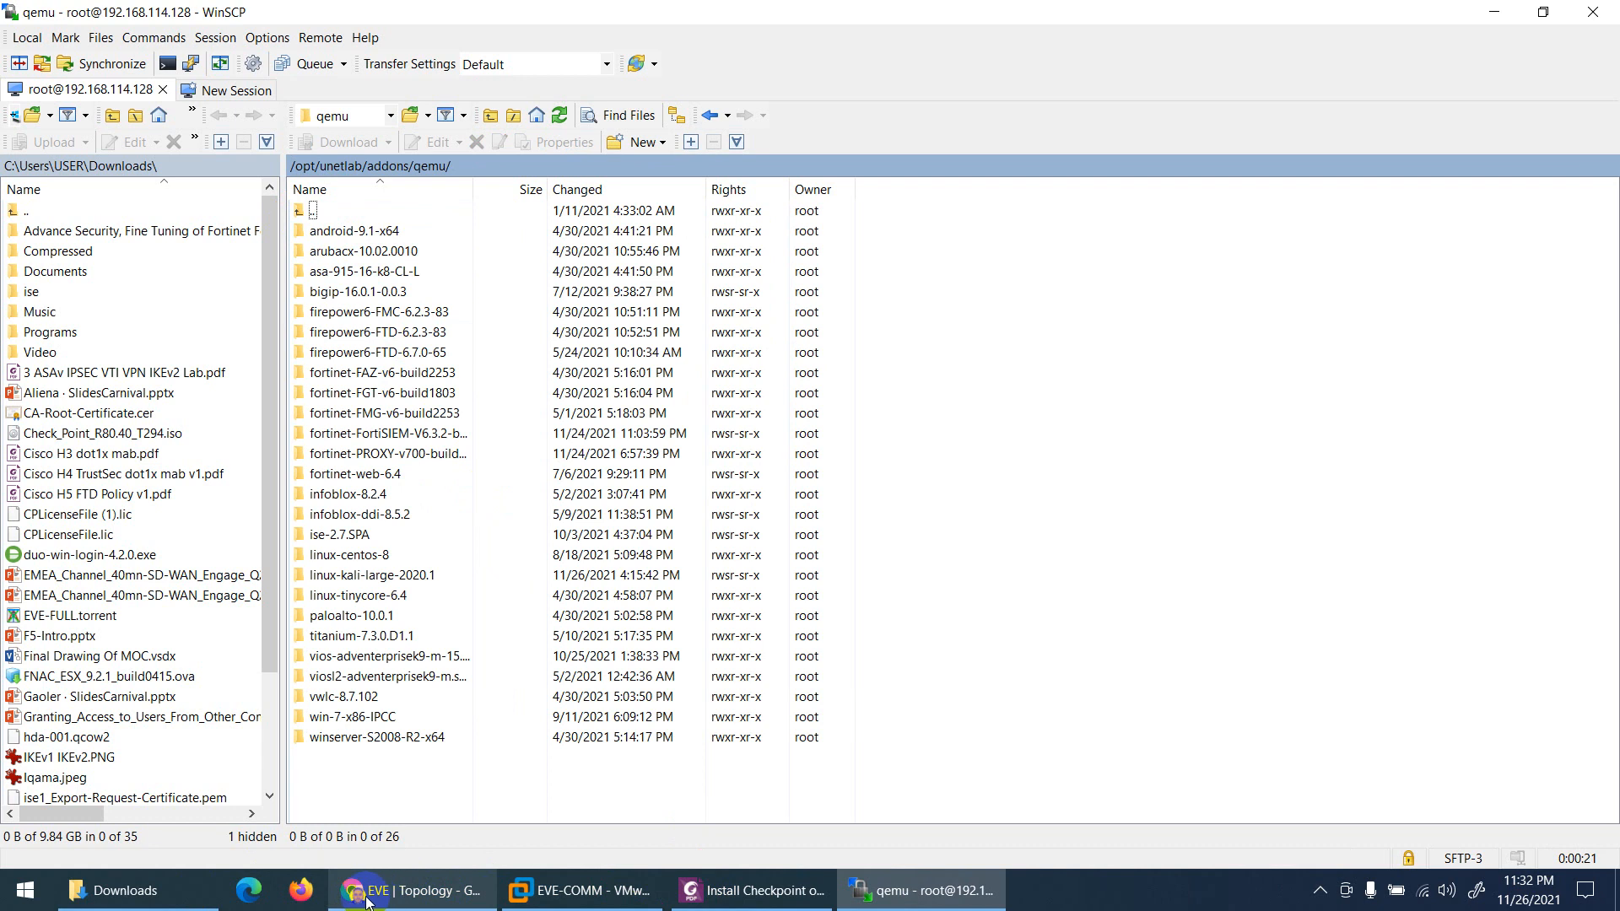
left_click(187, 901)
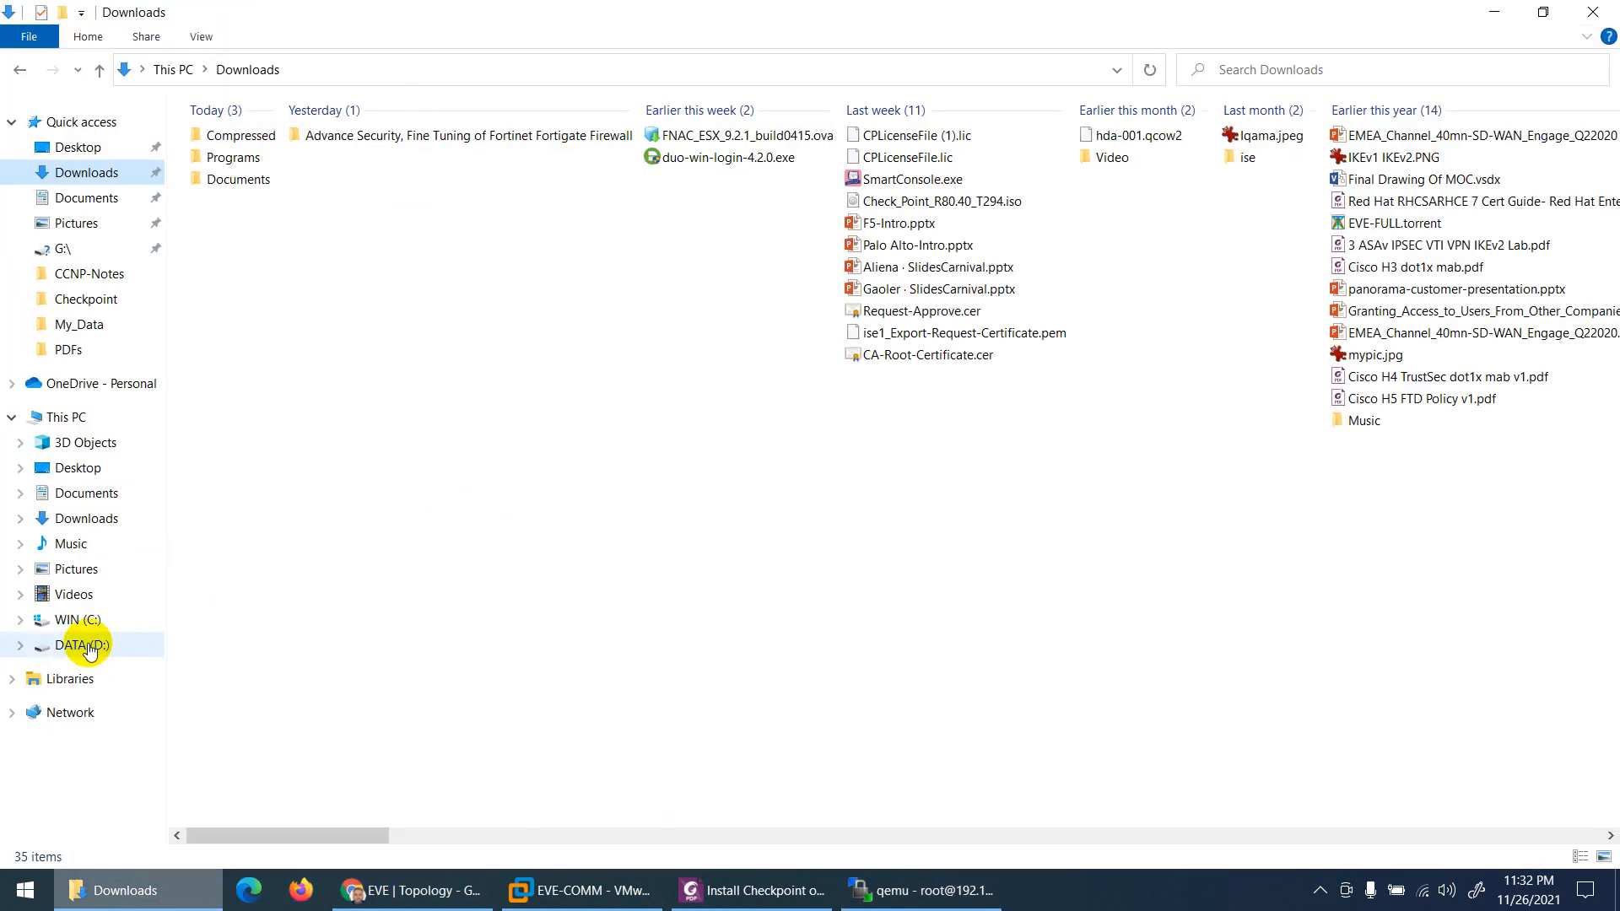
Step: Locate the 4.23 GB Check_Point_R80.40_T294.iso in Downloads, then minimise Explorer
left_click(943, 211)
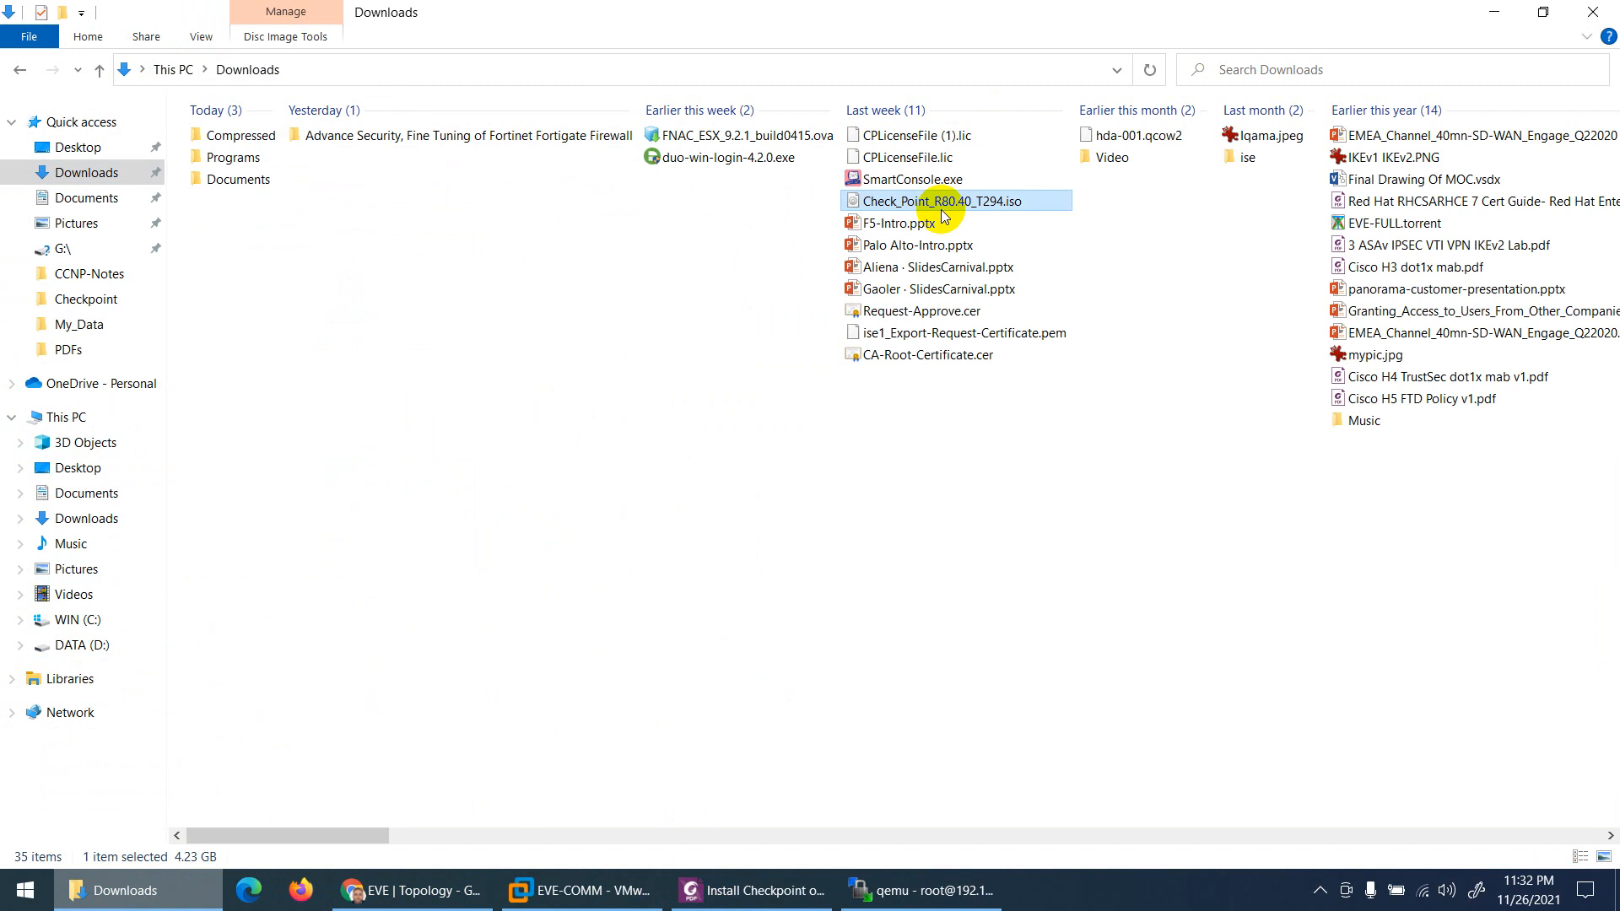
key("ctrl+1")
left_click(941, 210)
mouse_move(747, 208)
left_mouse_down()
mouse_move(1056, 202)
mouse_move(947, 180)
mouse_move(826, 197)
mouse_move(851, 204)
left_mouse_up()
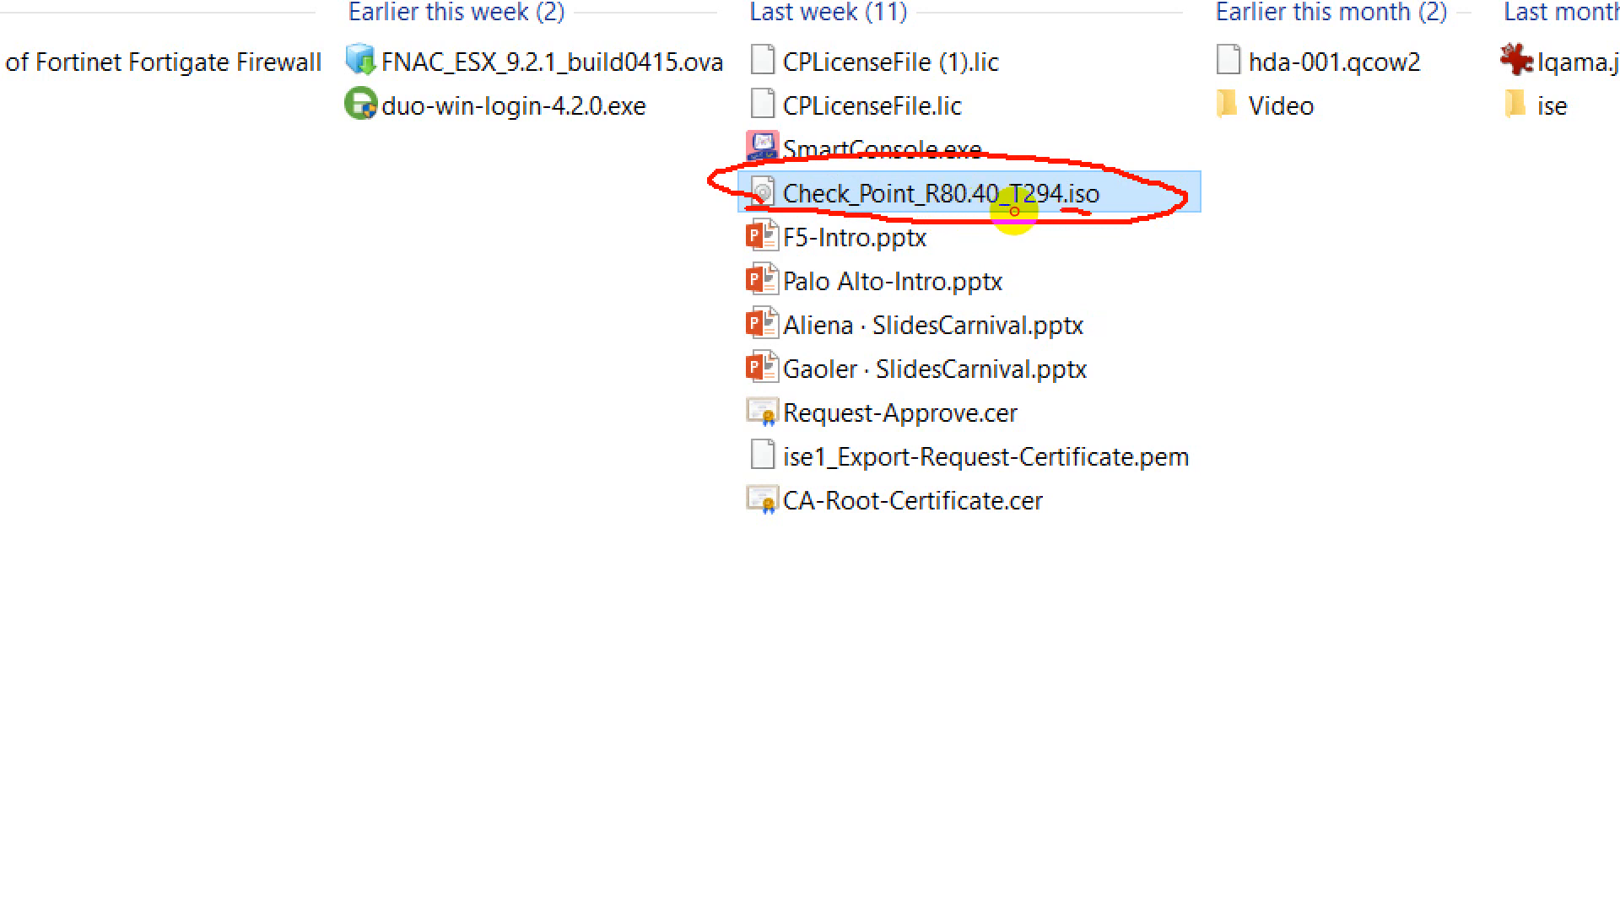
left_click_drag(1096, 173, 998, 196)
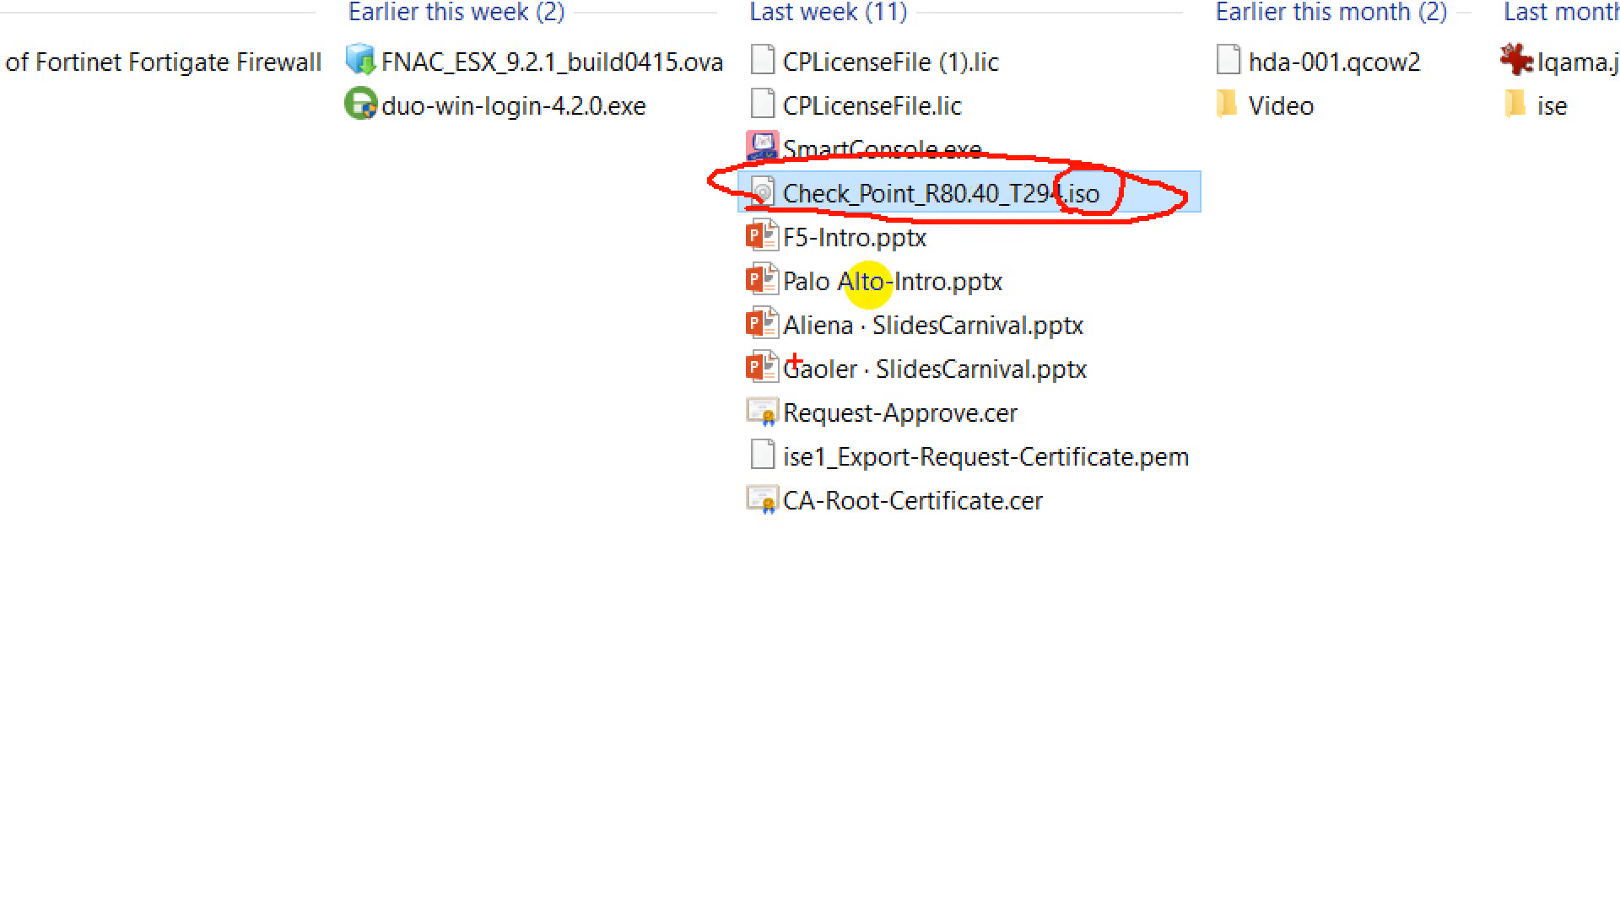
key("Escape")
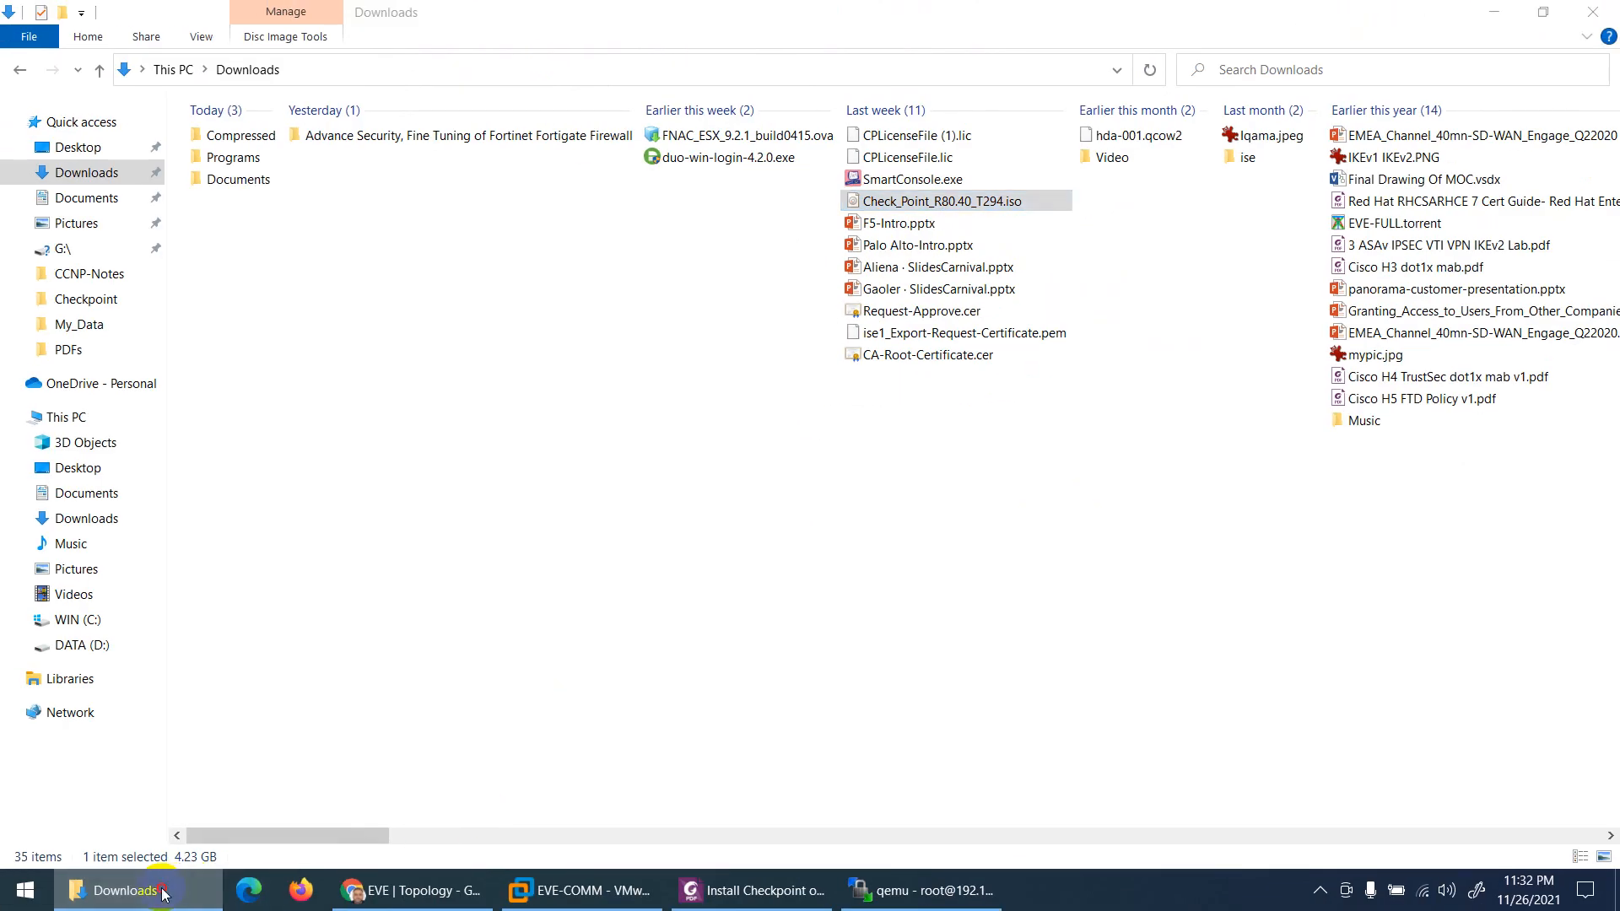
left_click(165, 894)
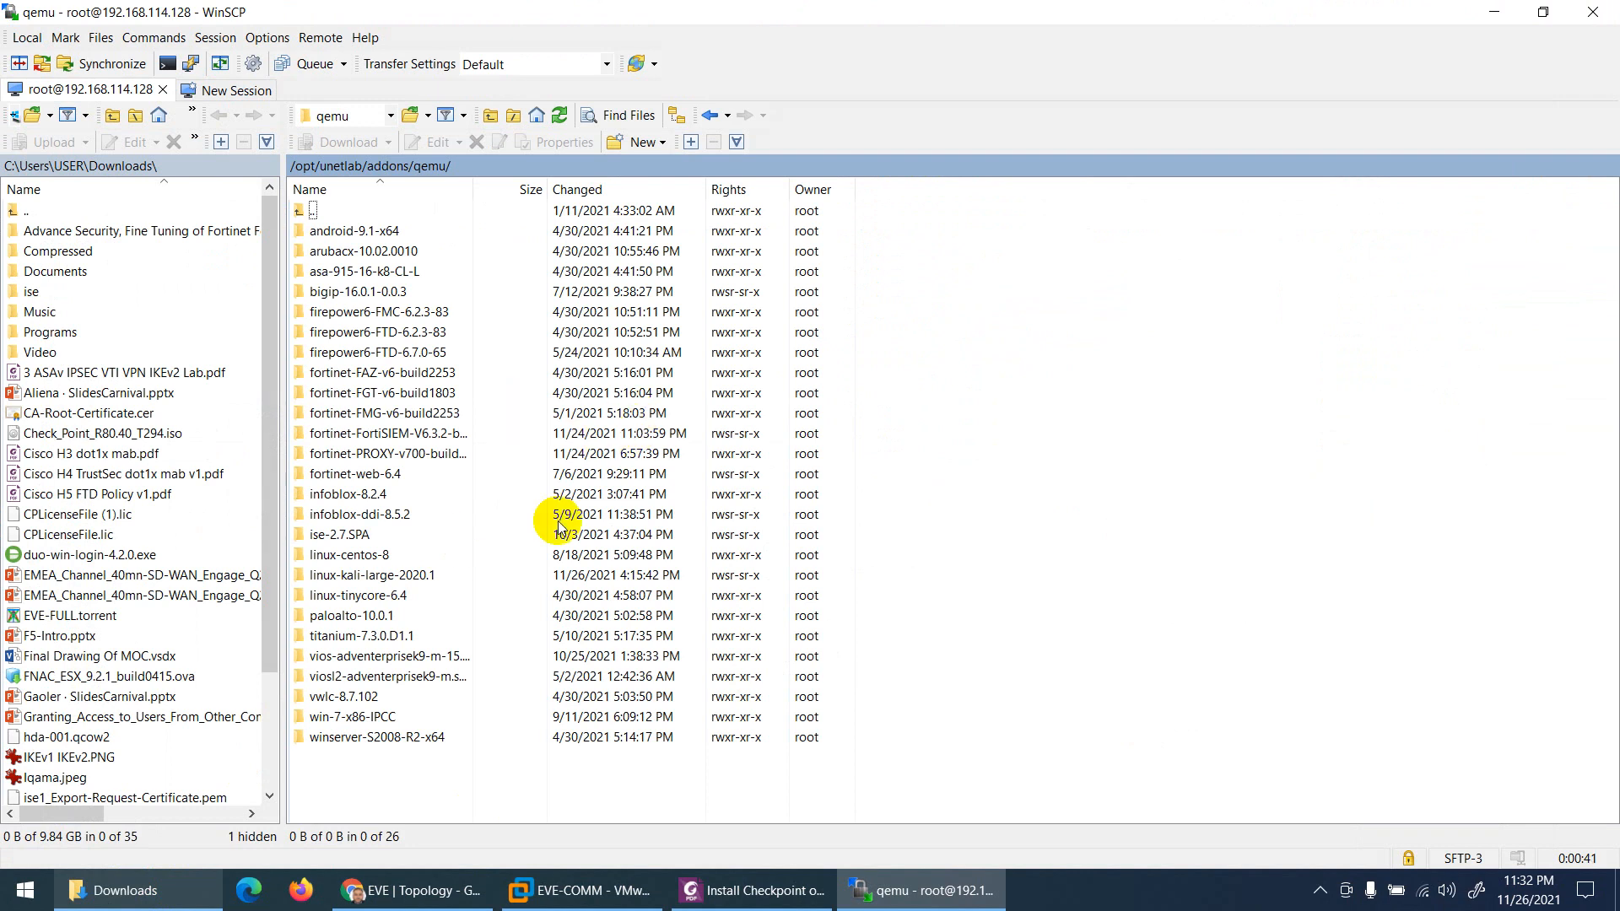
Step: Start a new remote directory under qemu and find its name in the guide
left_click(640, 142)
left_click(658, 174)
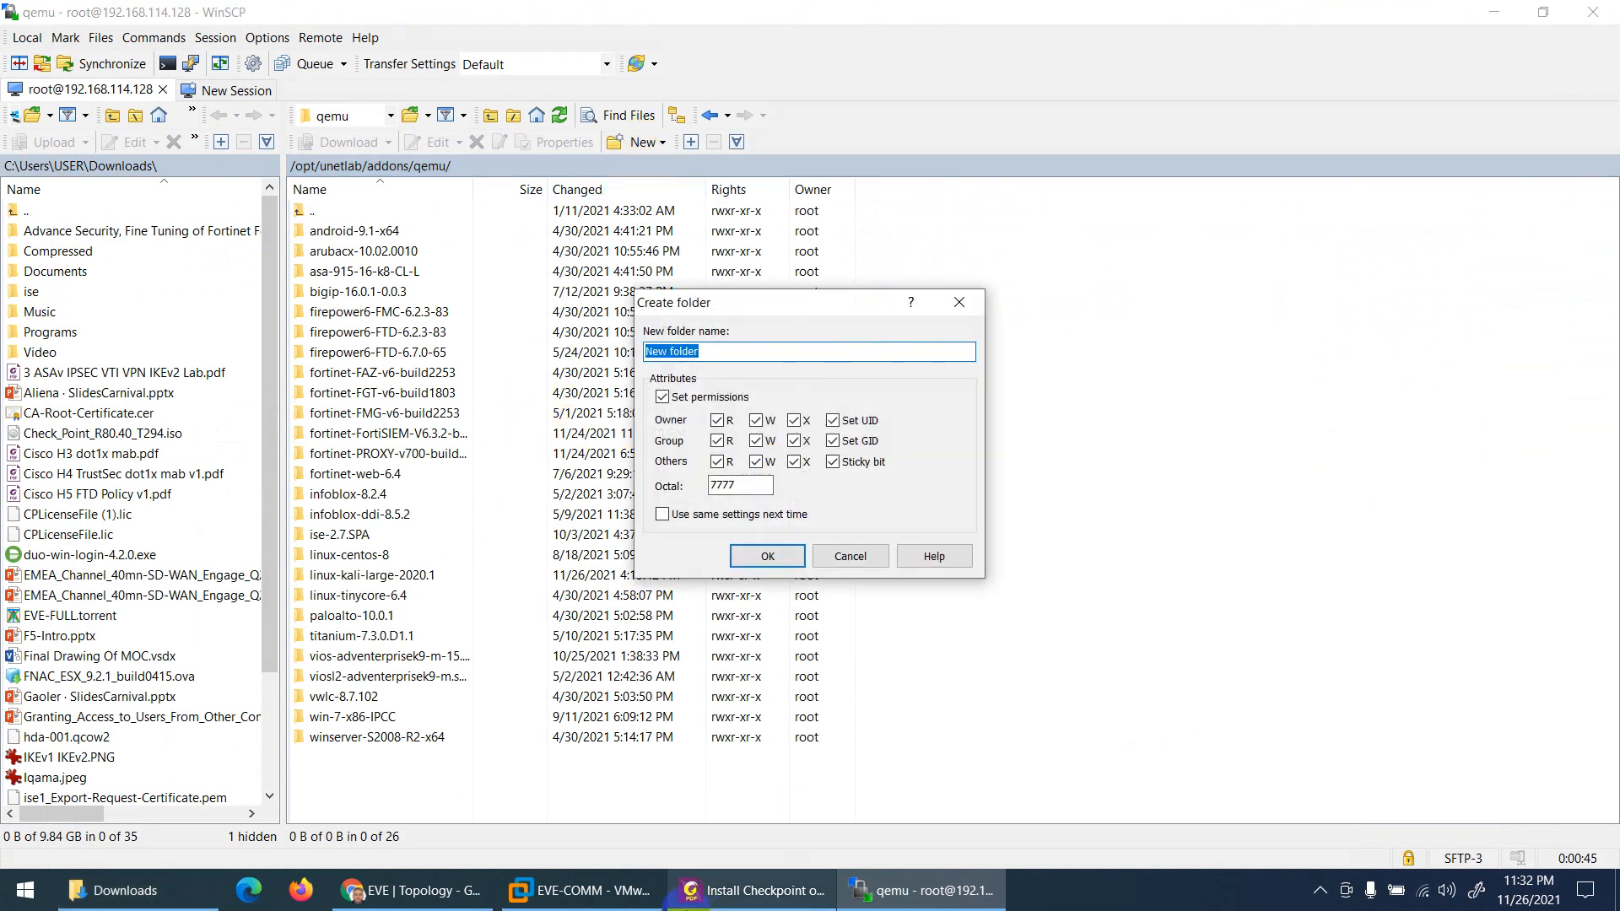
left_click(755, 890)
scroll(785, 539, "down", 10)
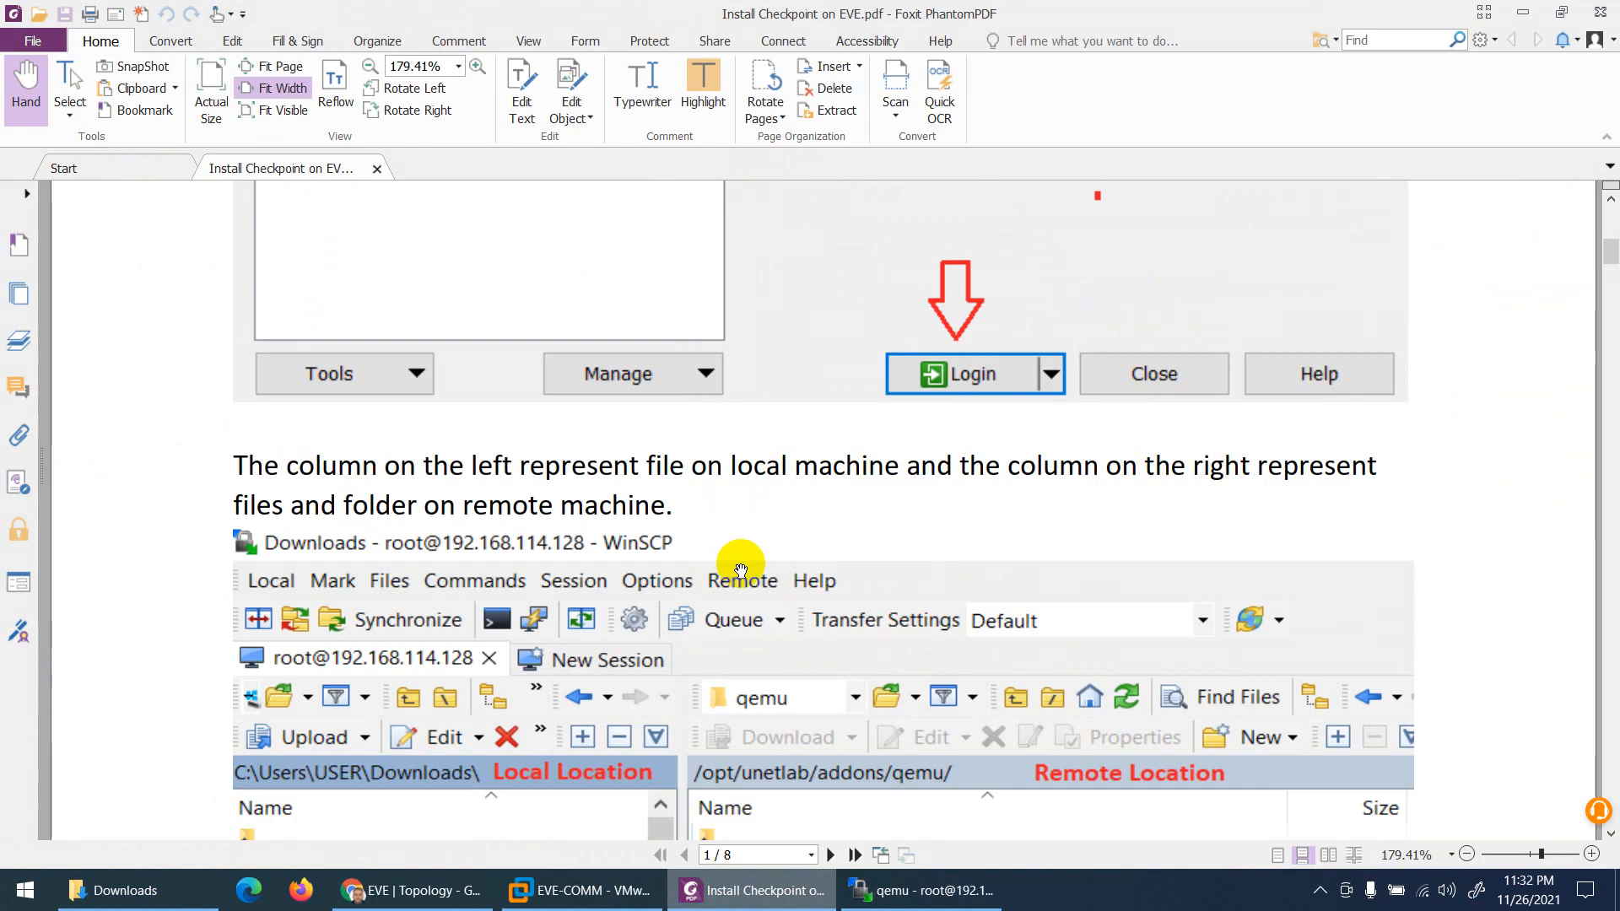
scroll(740, 570, "down", 4)
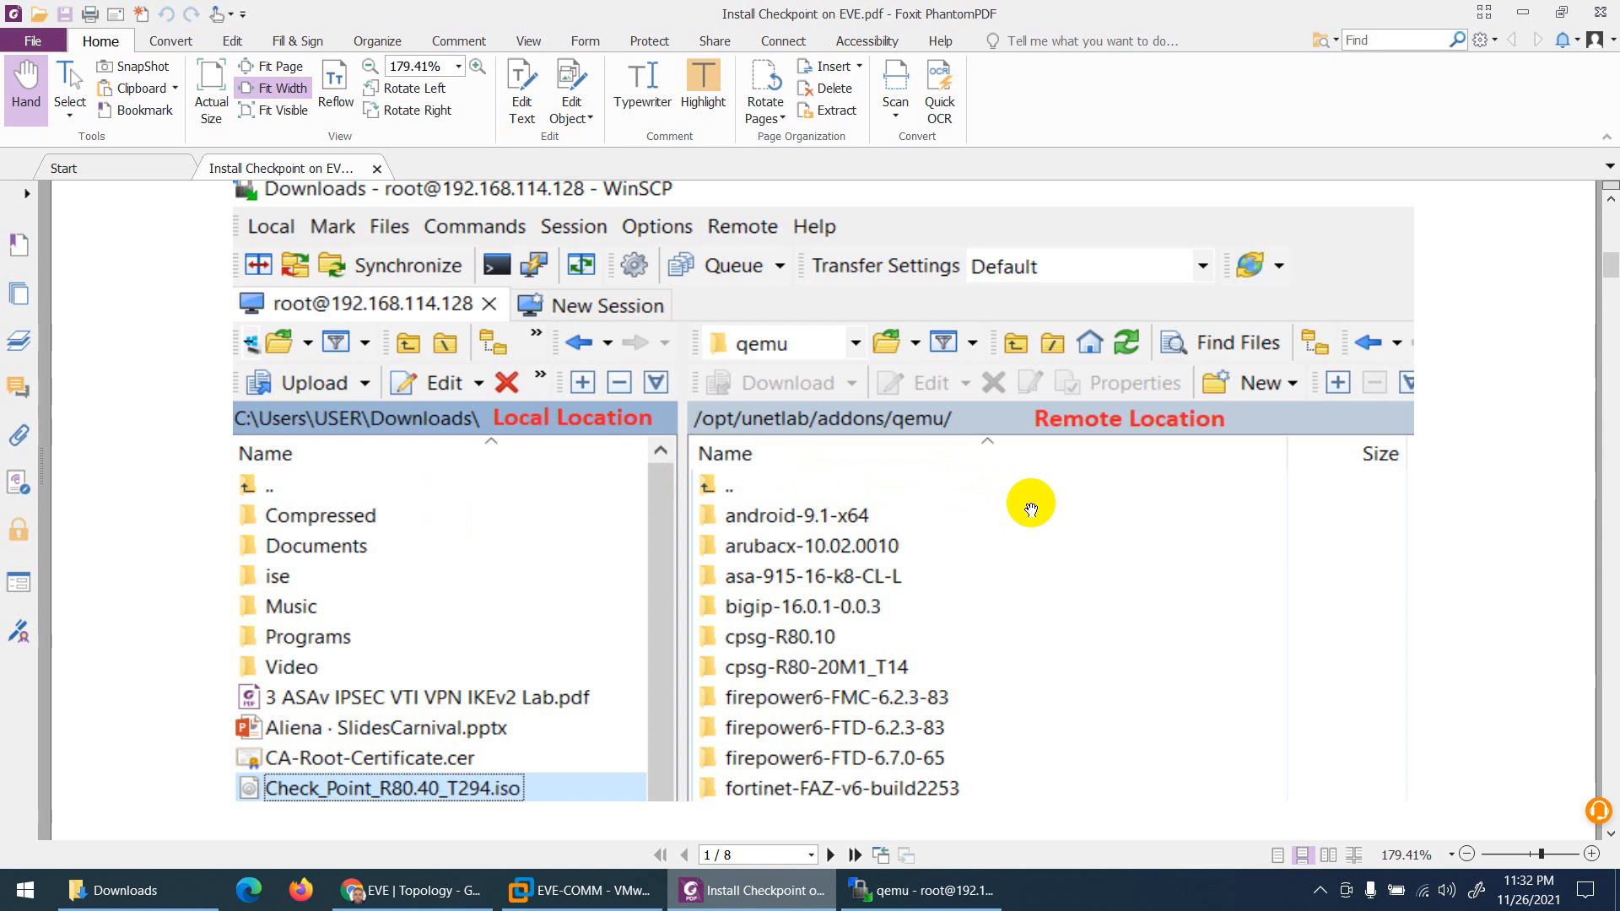
scroll(1021, 546, "down", 15)
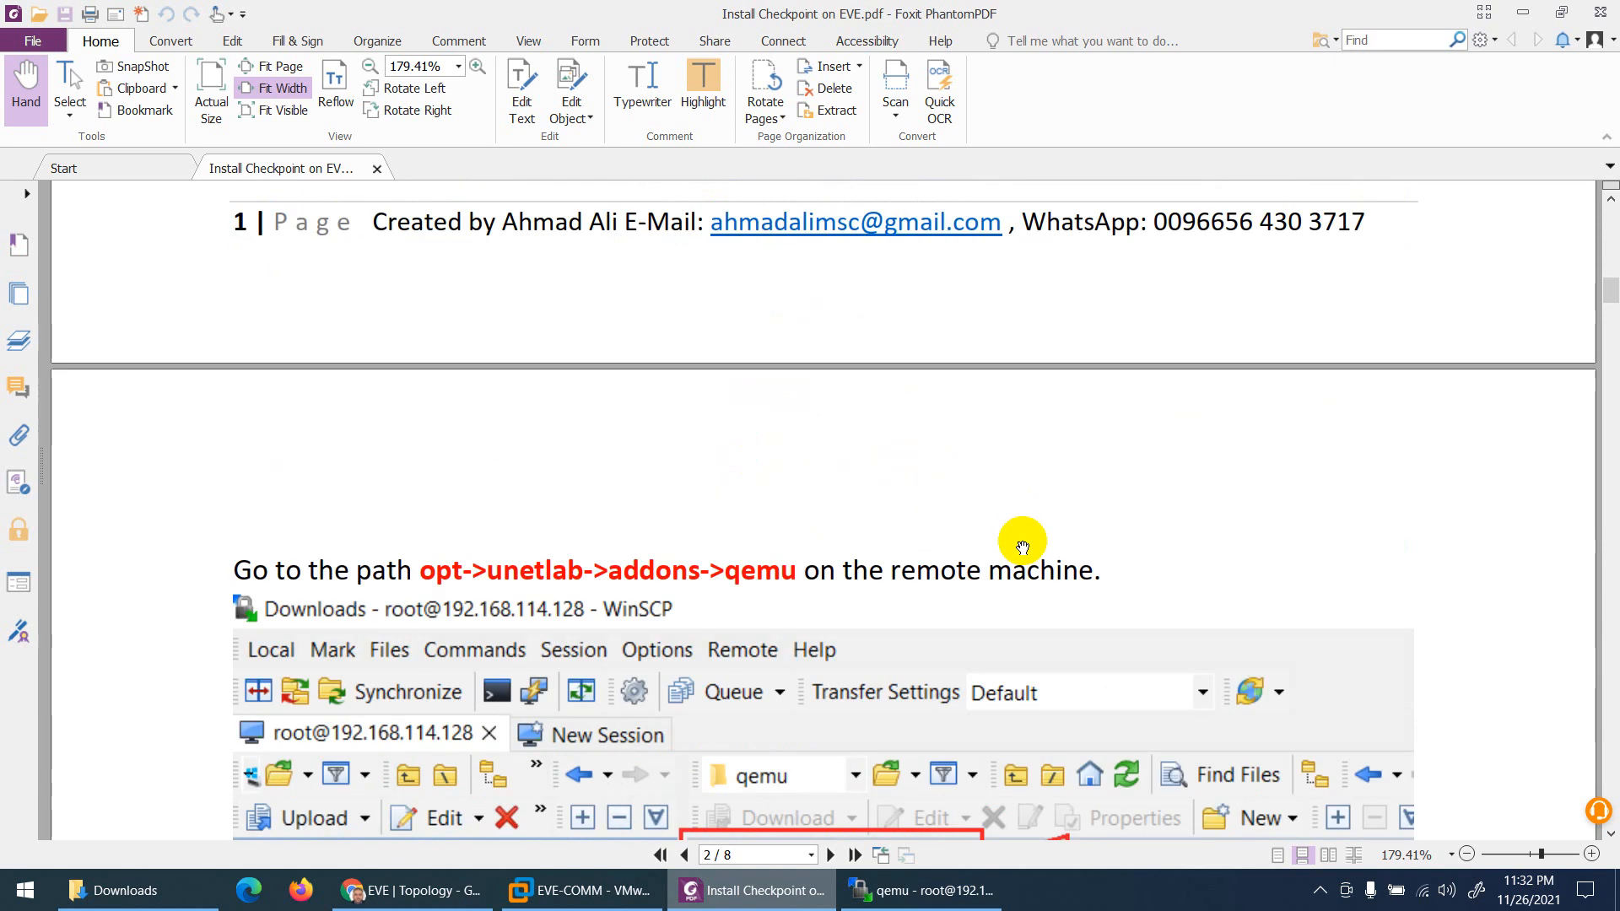
scroll(1022, 547, "down", 1)
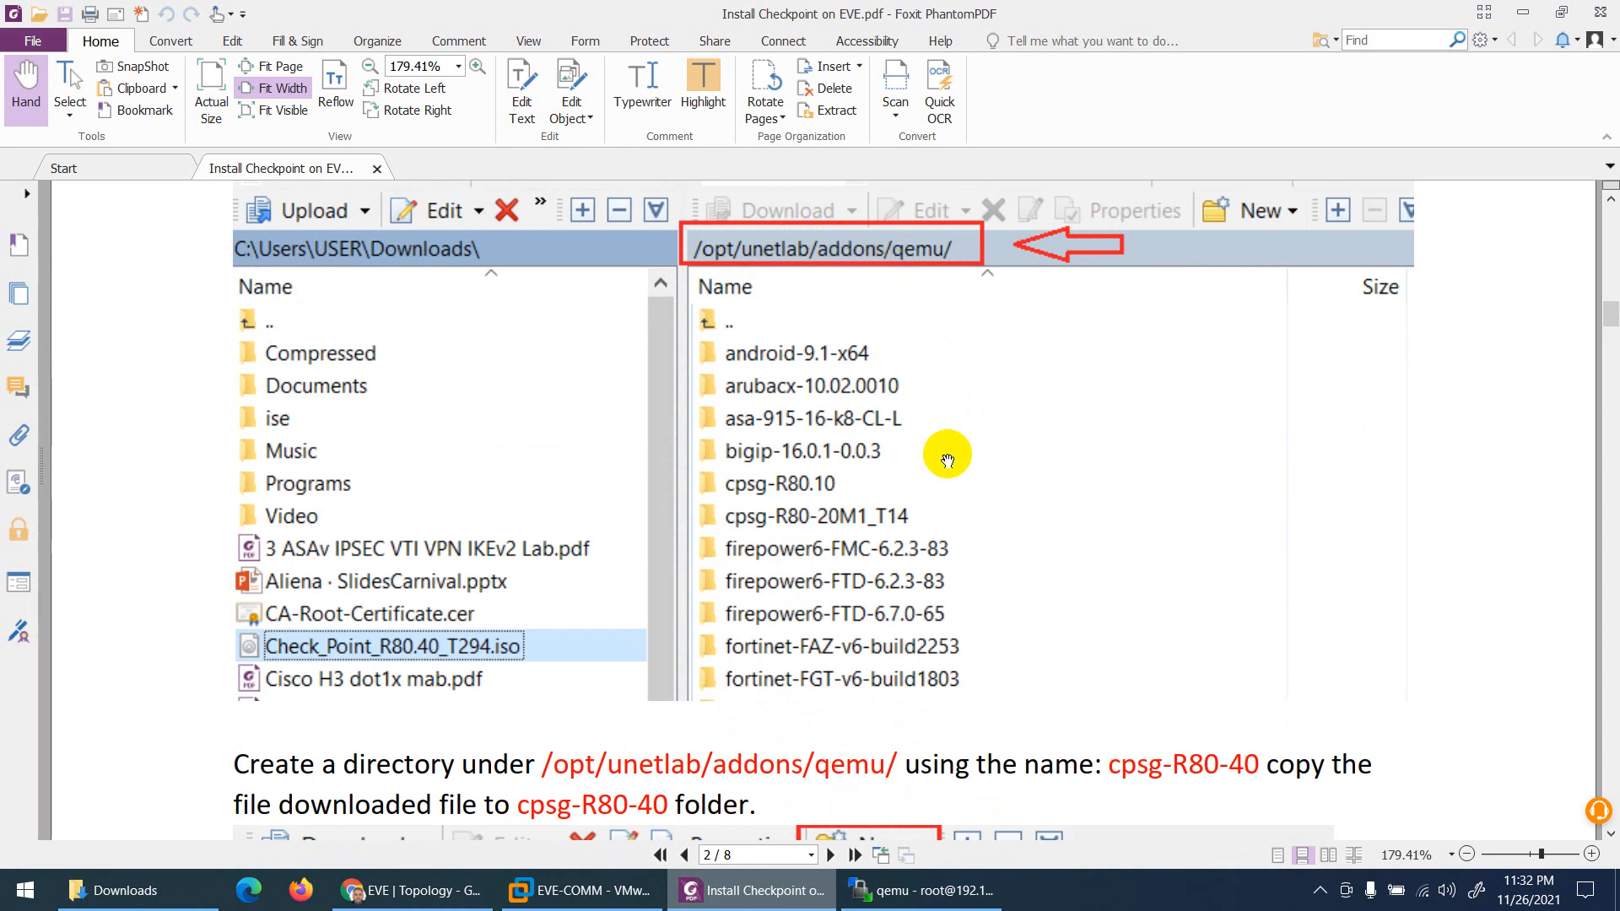
left_click(921, 890)
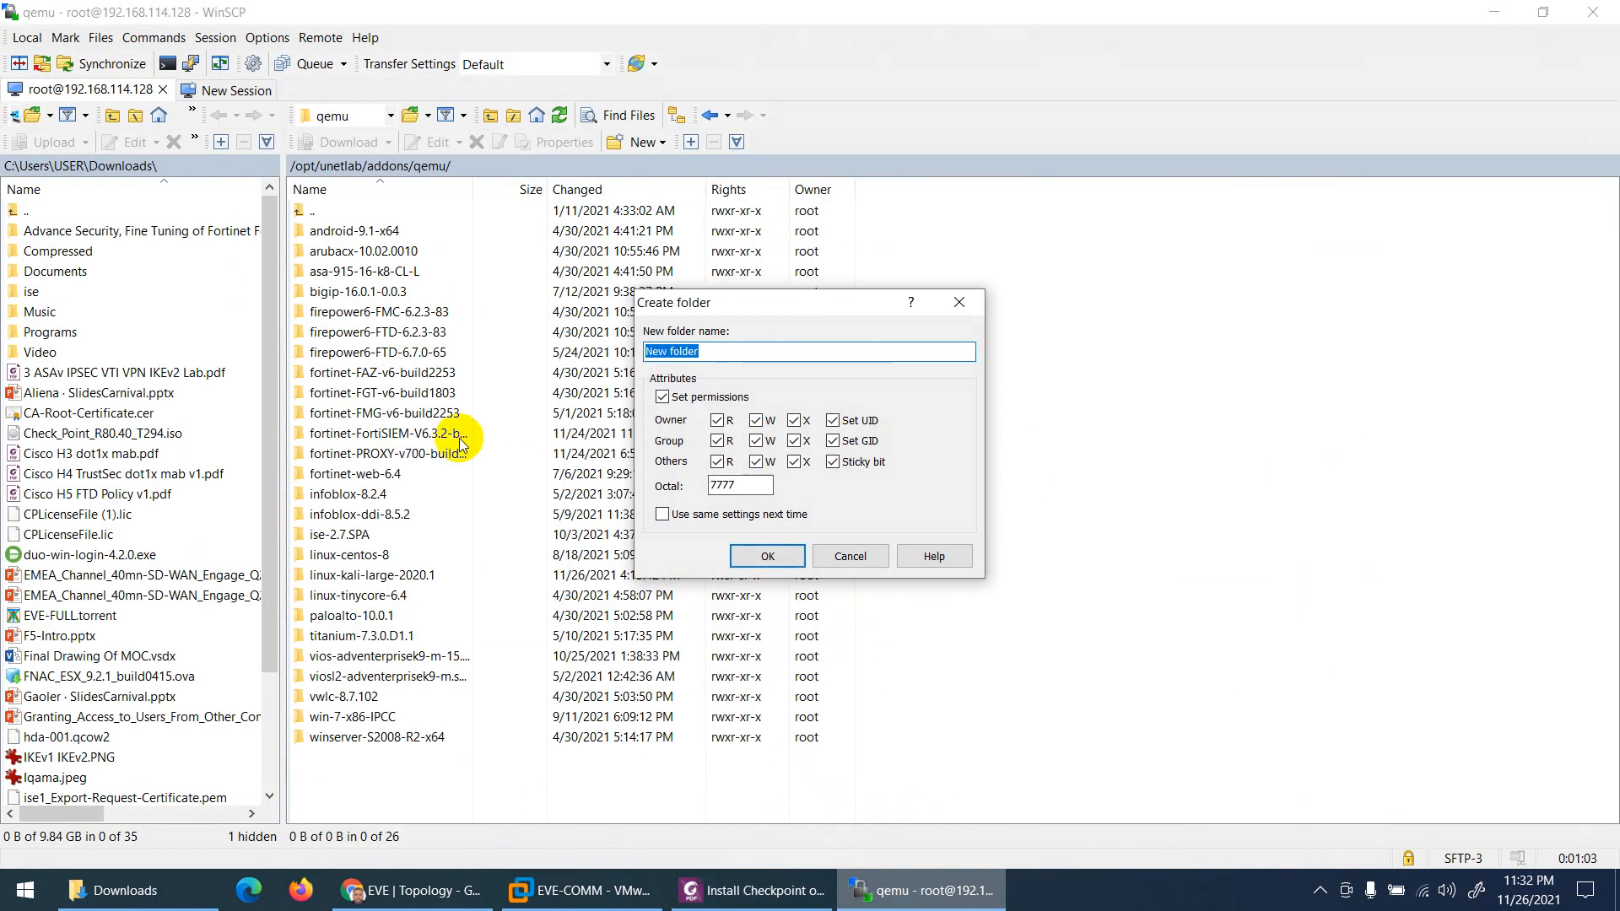
Step: Copy the folder name cpsg-R80-40 from the guide into the clipboard for WinSCP
left_click(755, 890)
scroll(1248, 506, "down", 5)
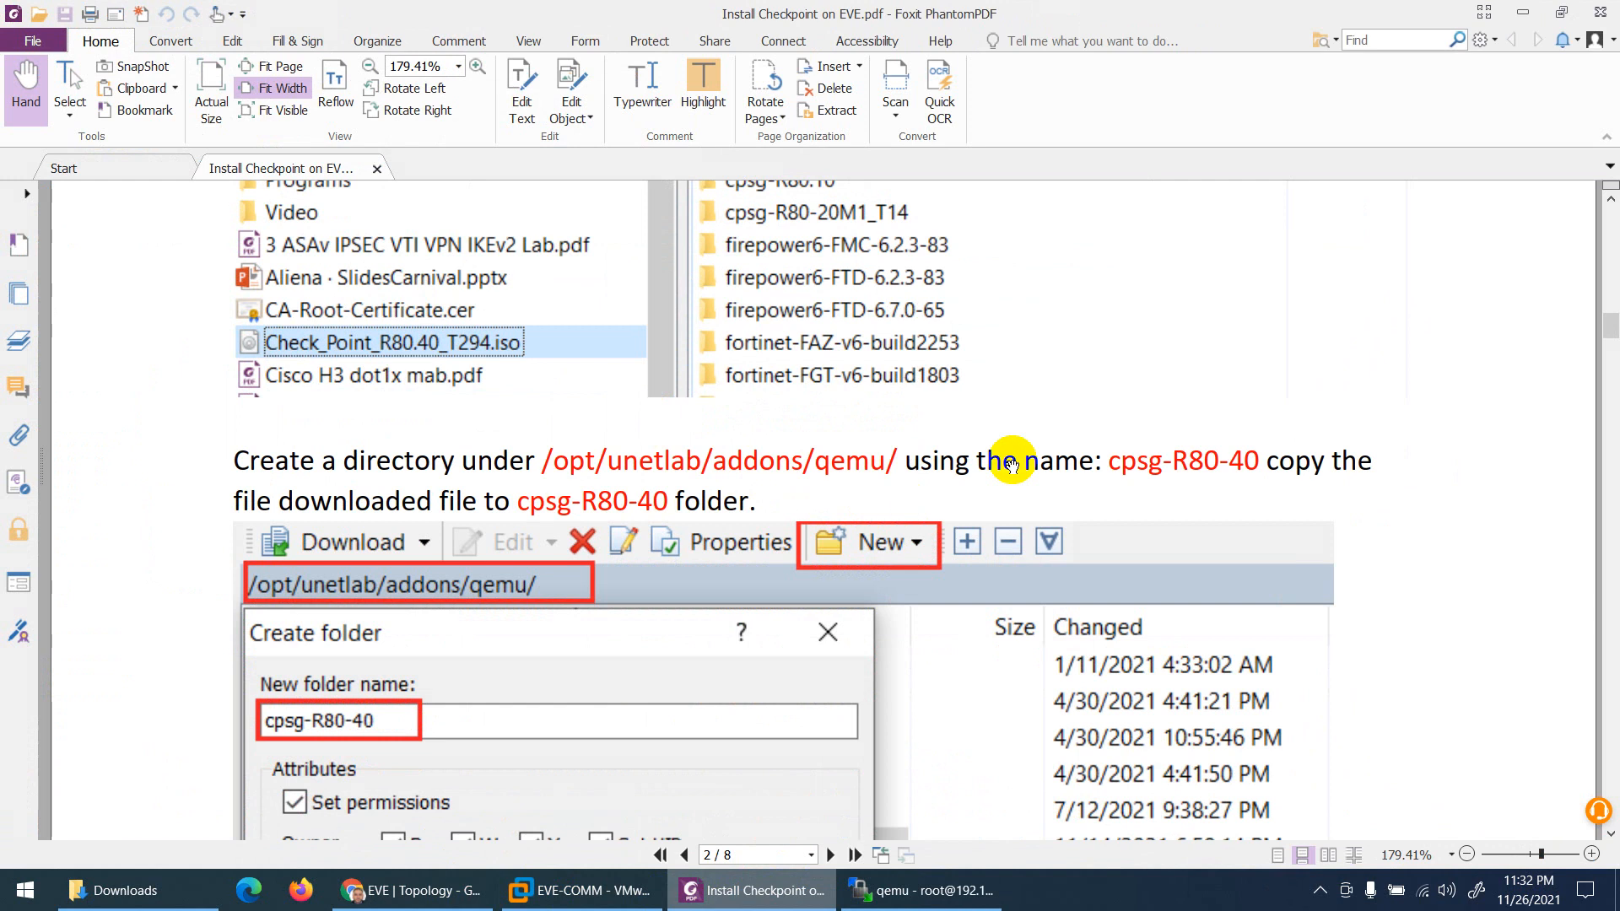
left_click_drag(1262, 457, 1103, 461)
right_click(1132, 463)
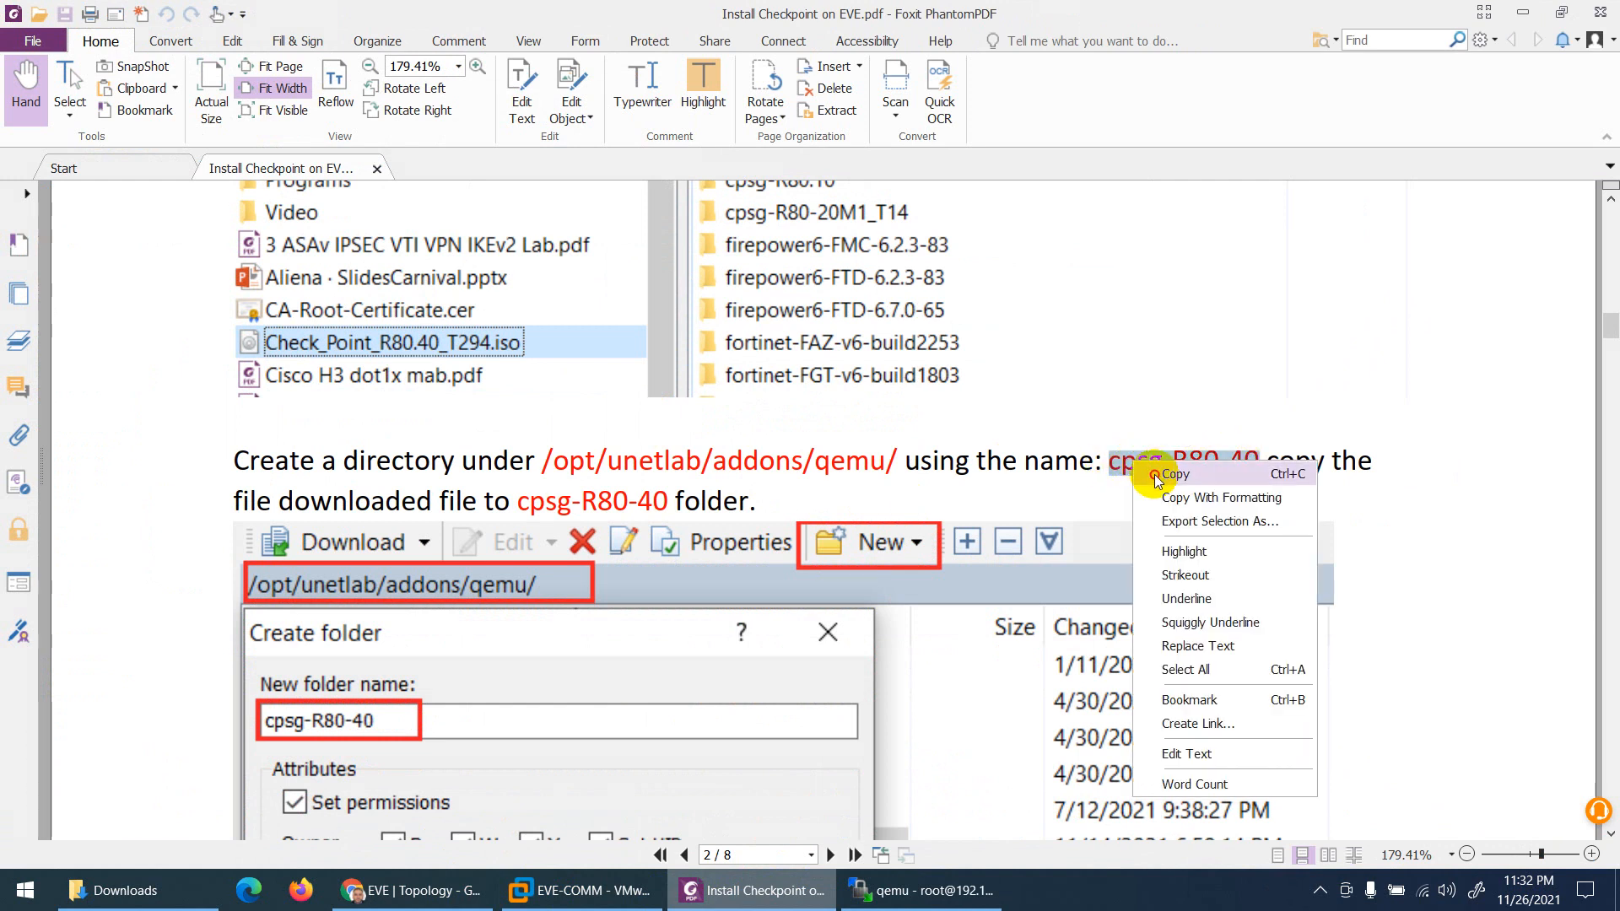
left_click(1154, 474)
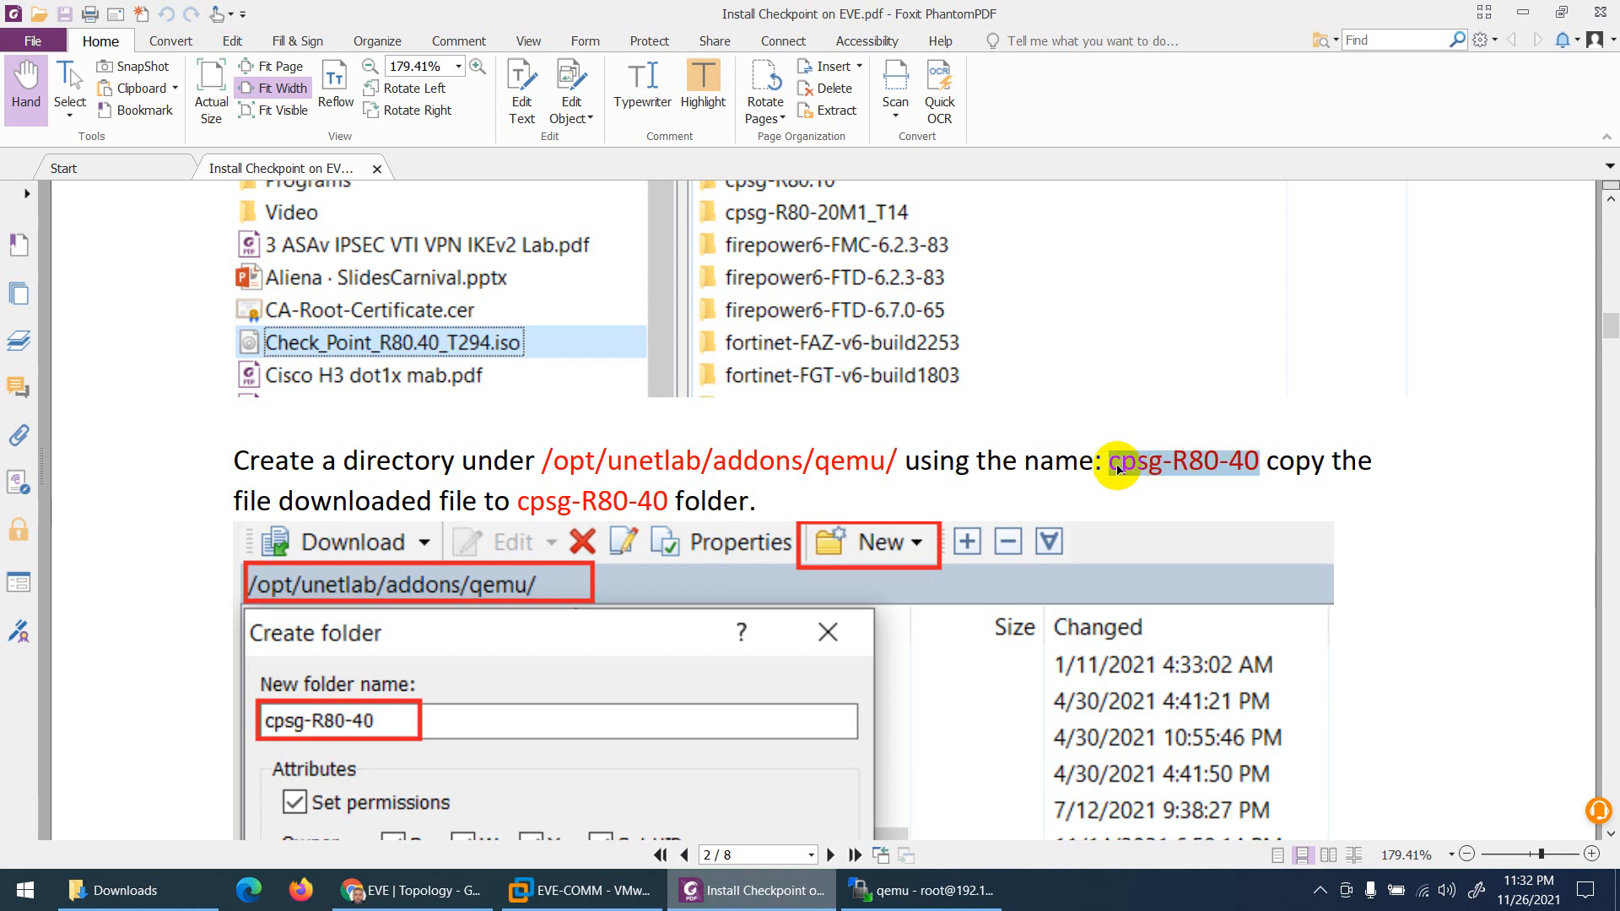
key("alt+Tab")
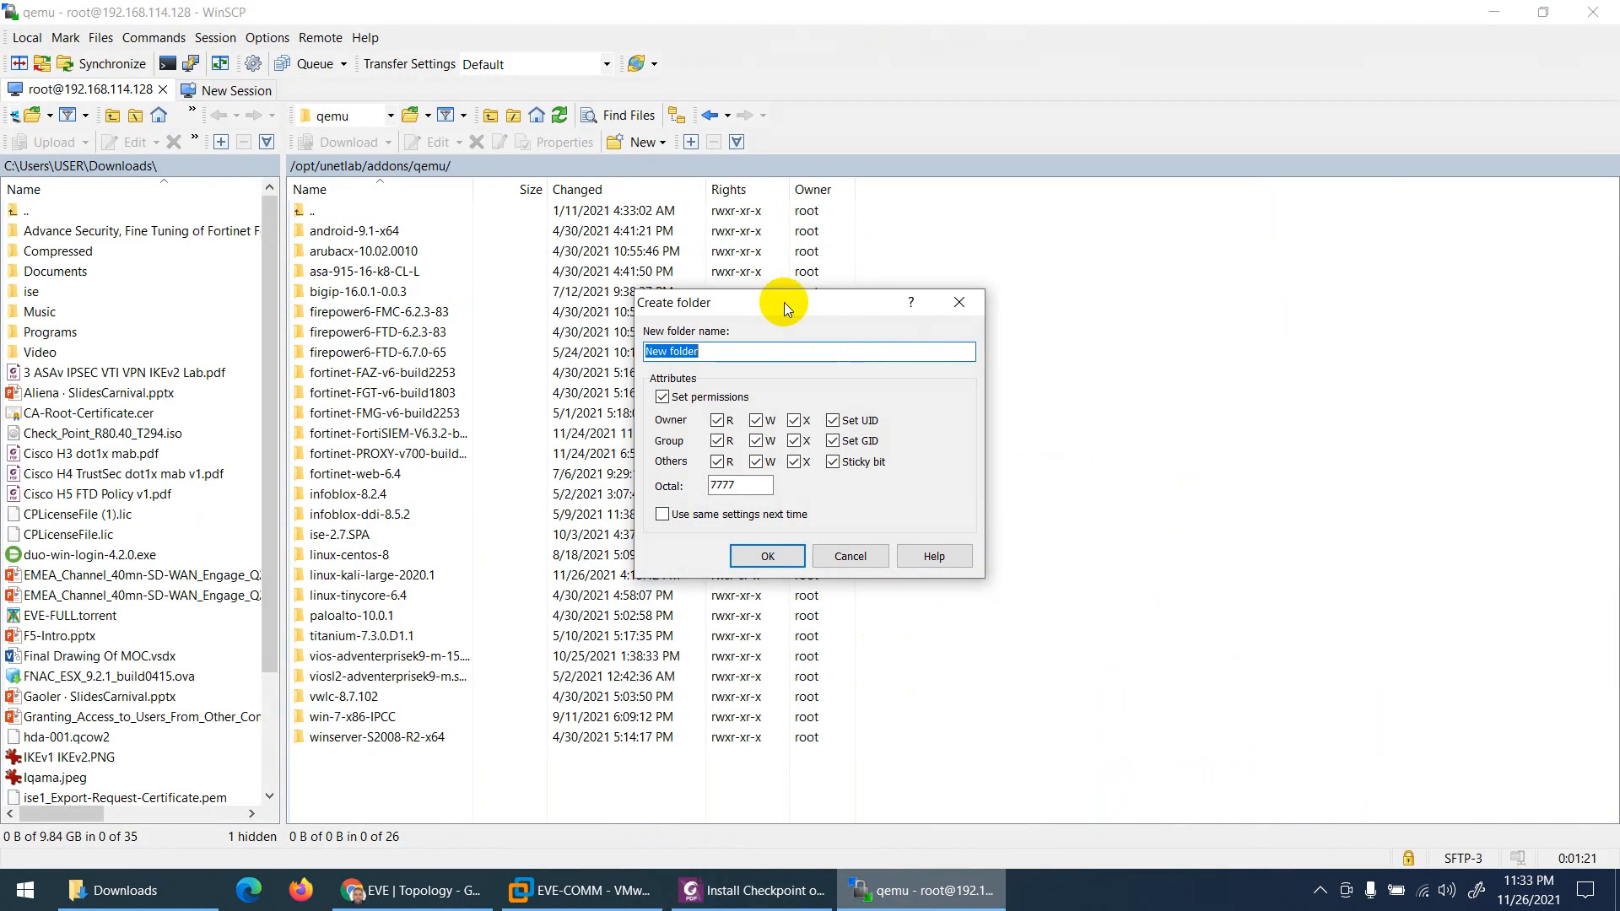
Step: Create the remote folder cpsg-R80-40 and open it
key("ctrl+v")
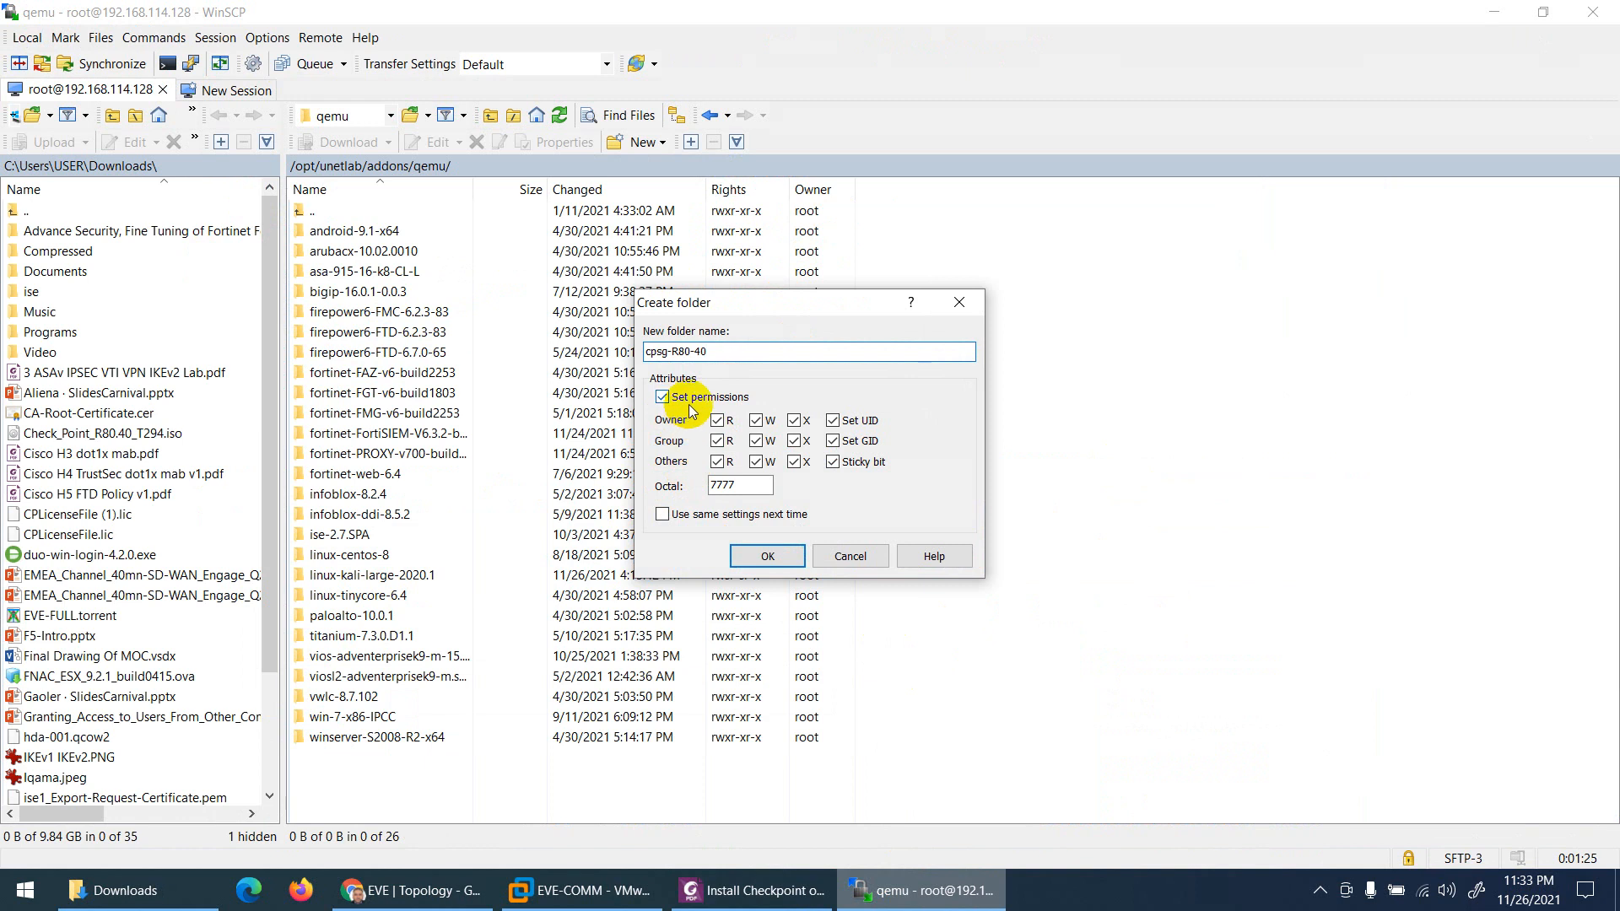
left_click(764, 556)
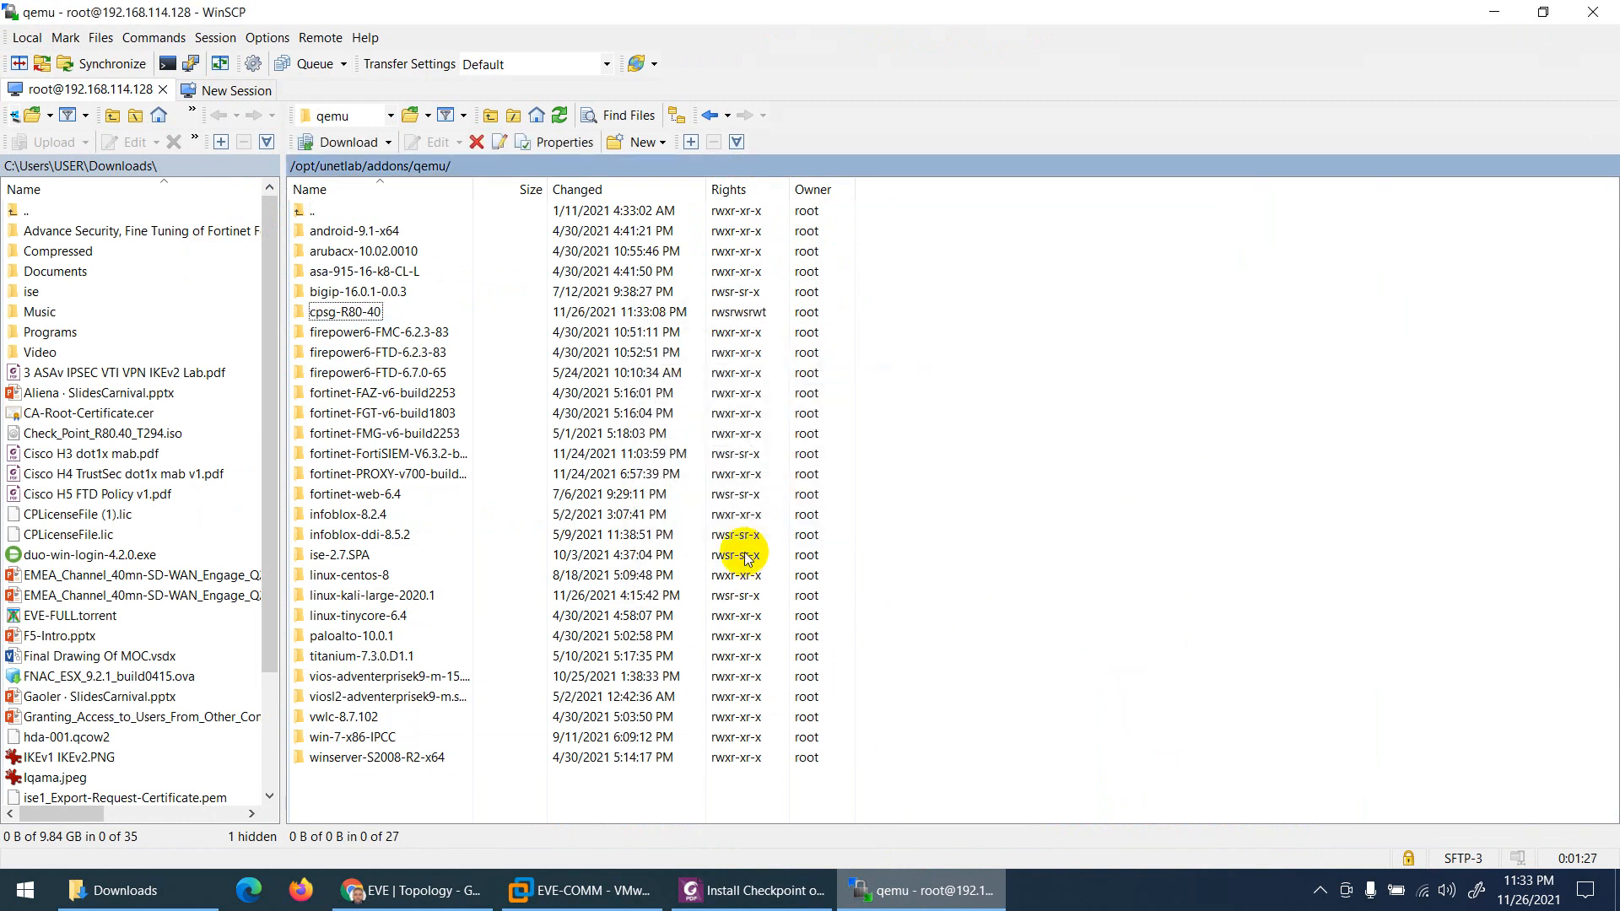
double_click(337, 317)
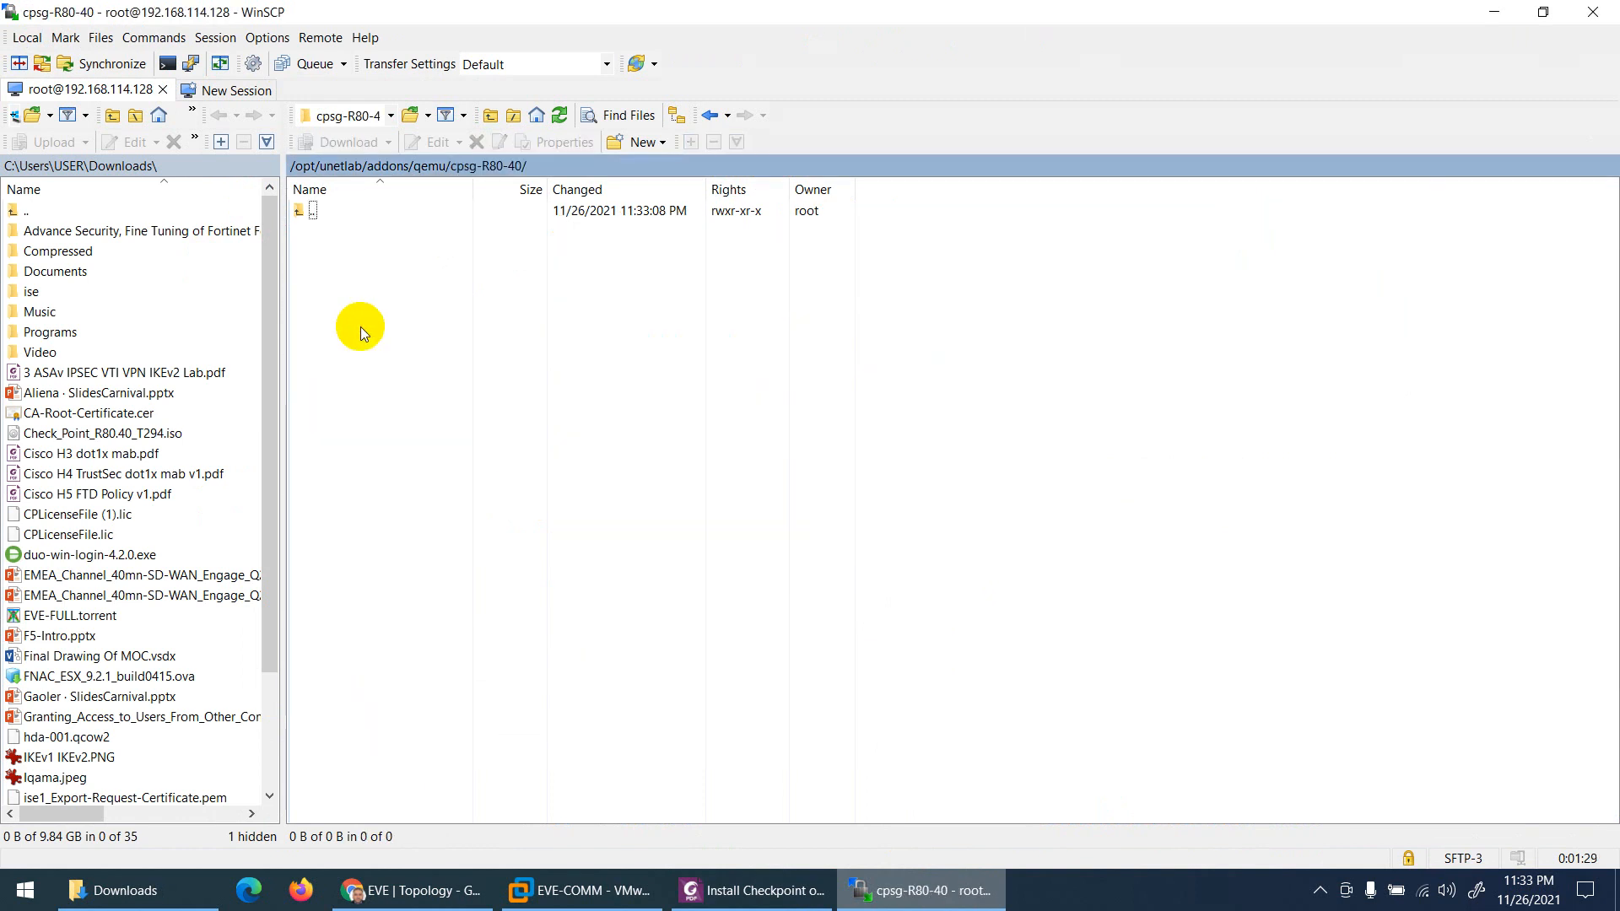
Step: Upload Check_Point_R80.40_T294.iso from local Downloads into cpsg-R80-40
left_click(755, 890)
scroll(656, 563, "down", 10)
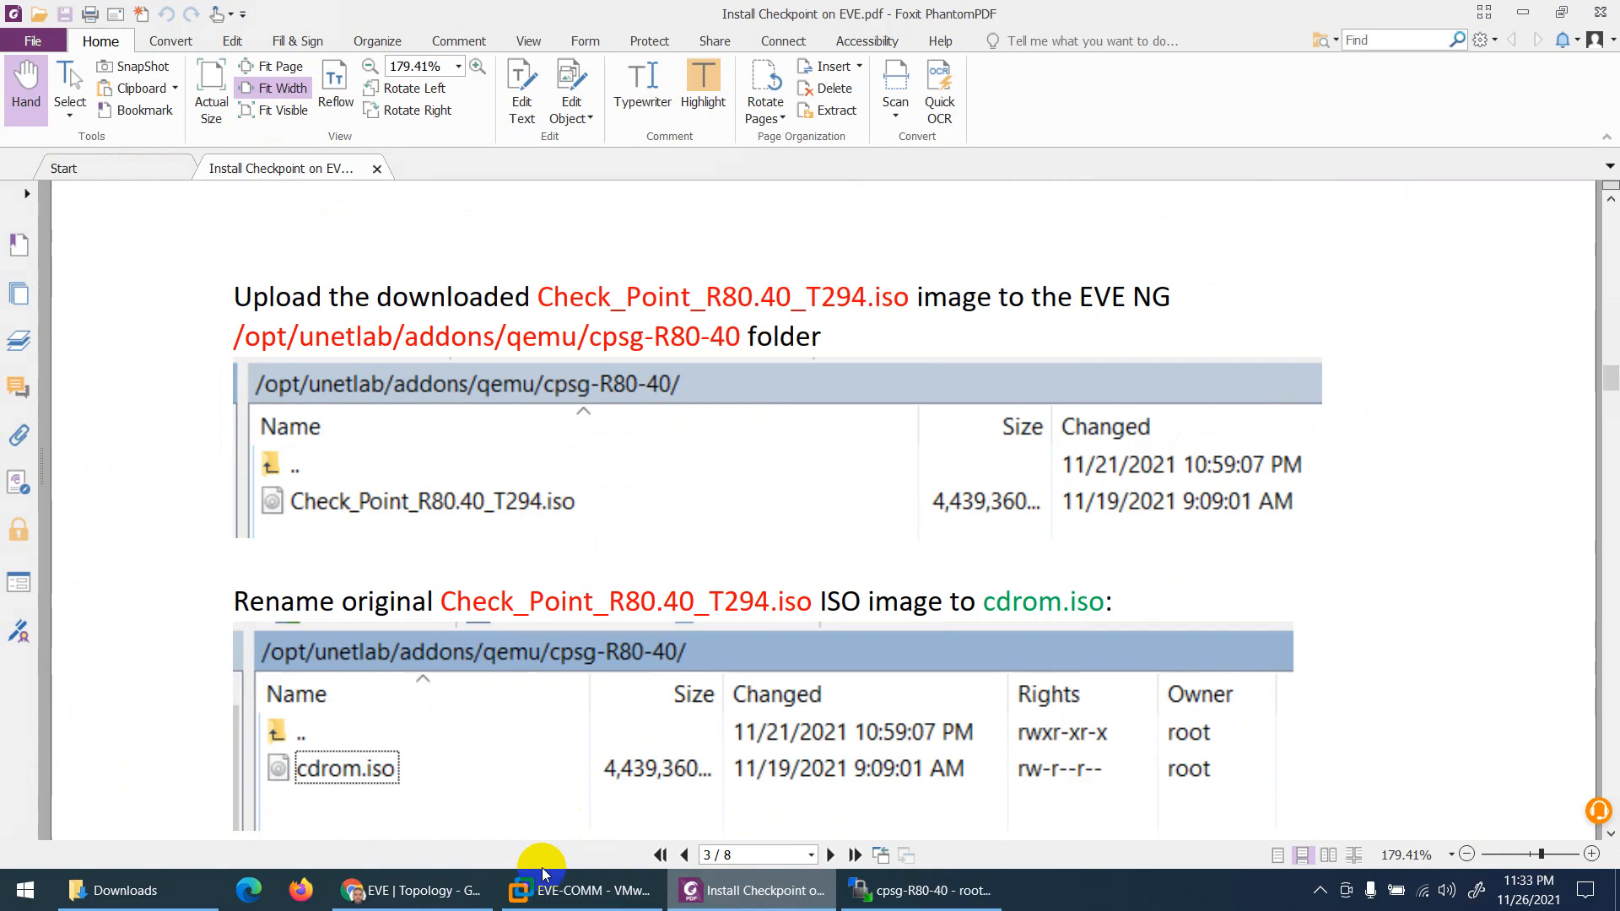
left_click(410, 895)
left_click(923, 890)
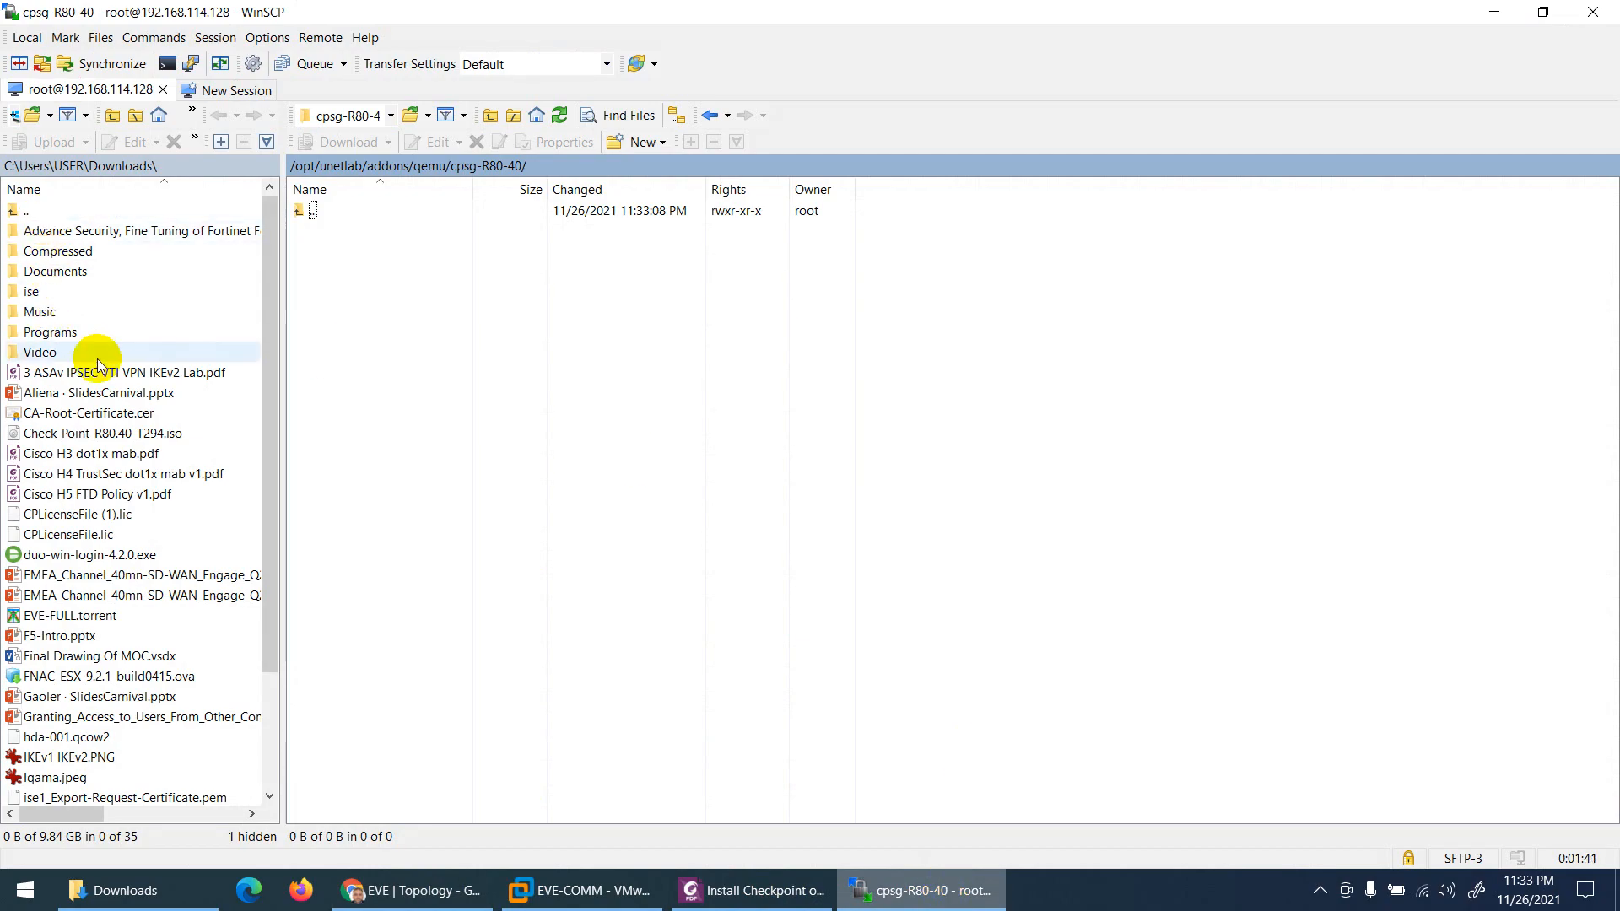
left_click(79, 416)
left_click(63, 435)
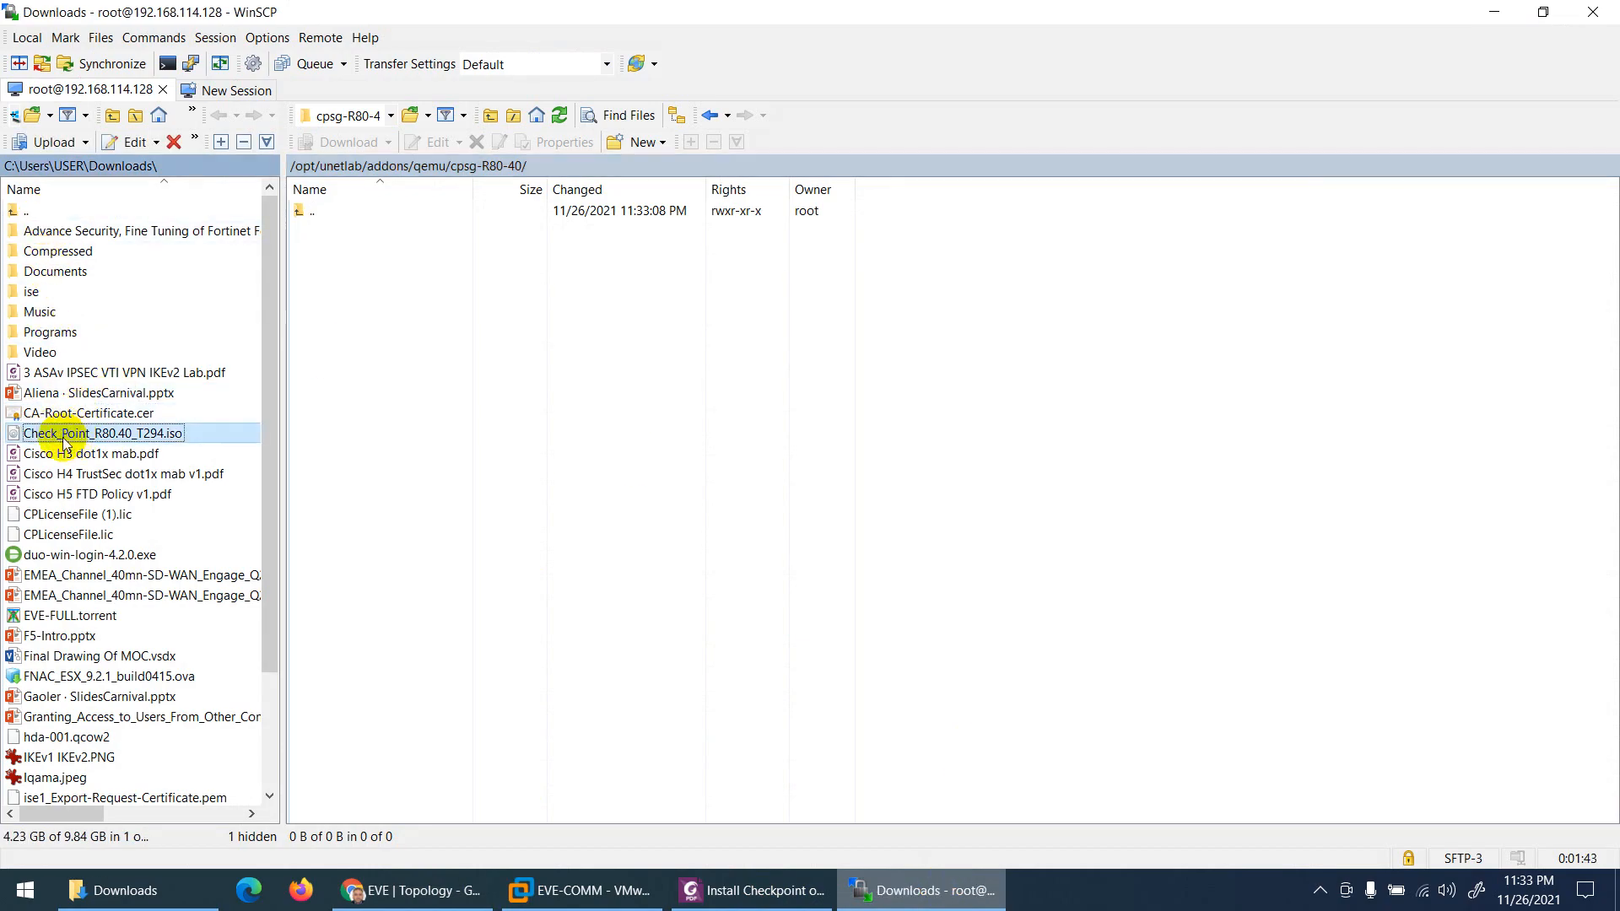
left_click_drag(63, 441, 456, 397)
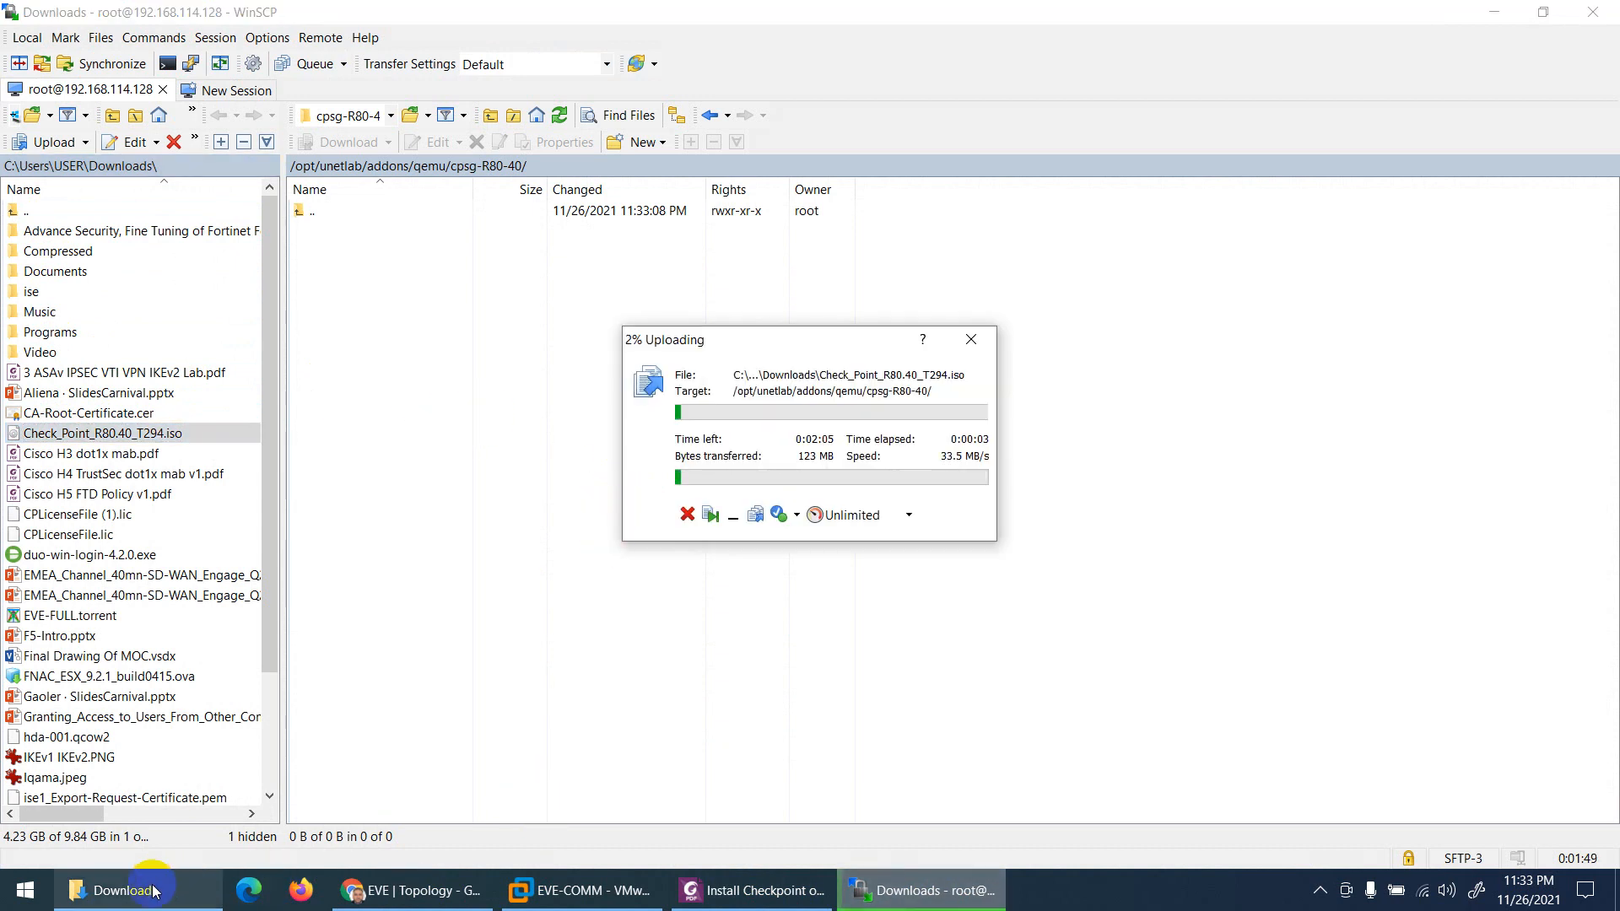
left_click(107, 890)
Step: Open D:\Courses\Checkpoint\Checkpoint VM.pdf and allow its Gaia download link to open
left_click(77, 647)
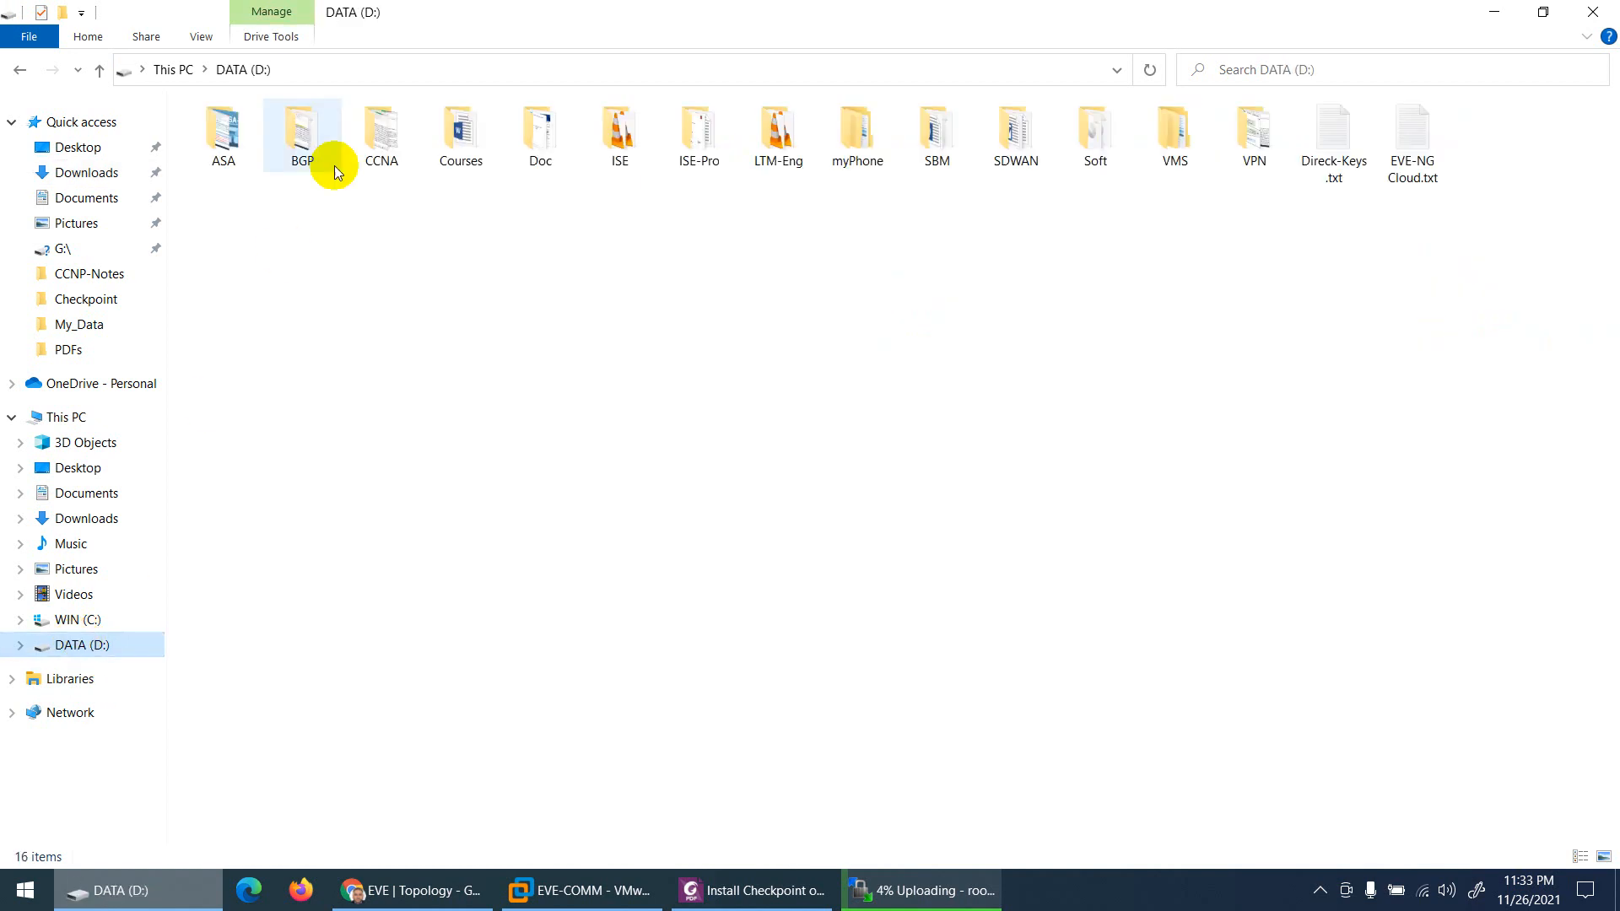
double_click(488, 132)
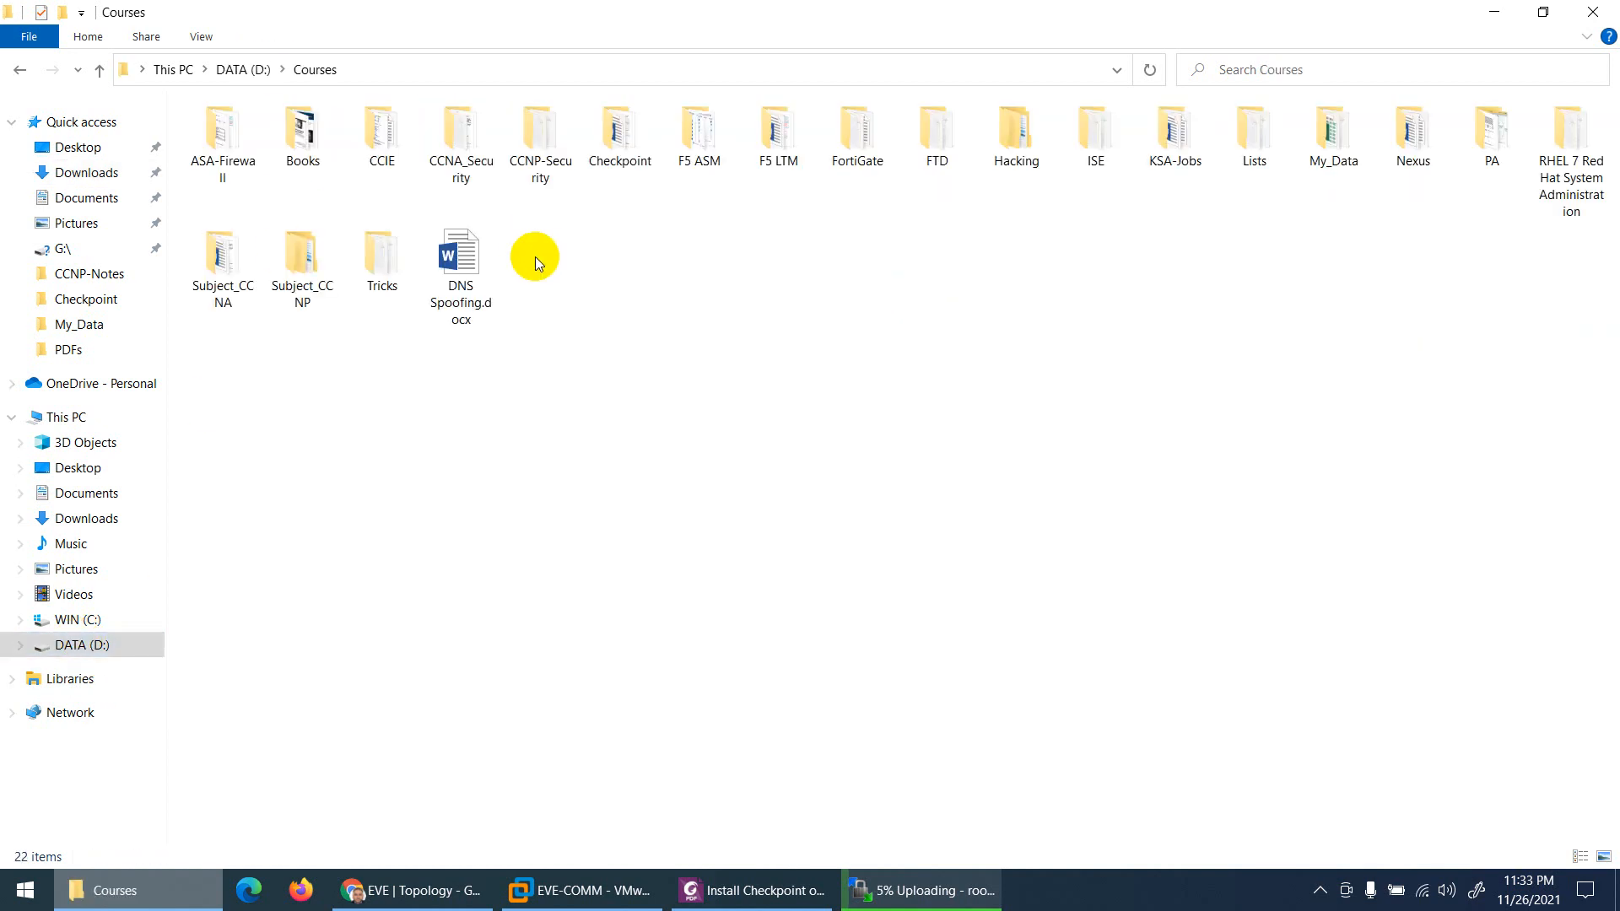
double_click(615, 135)
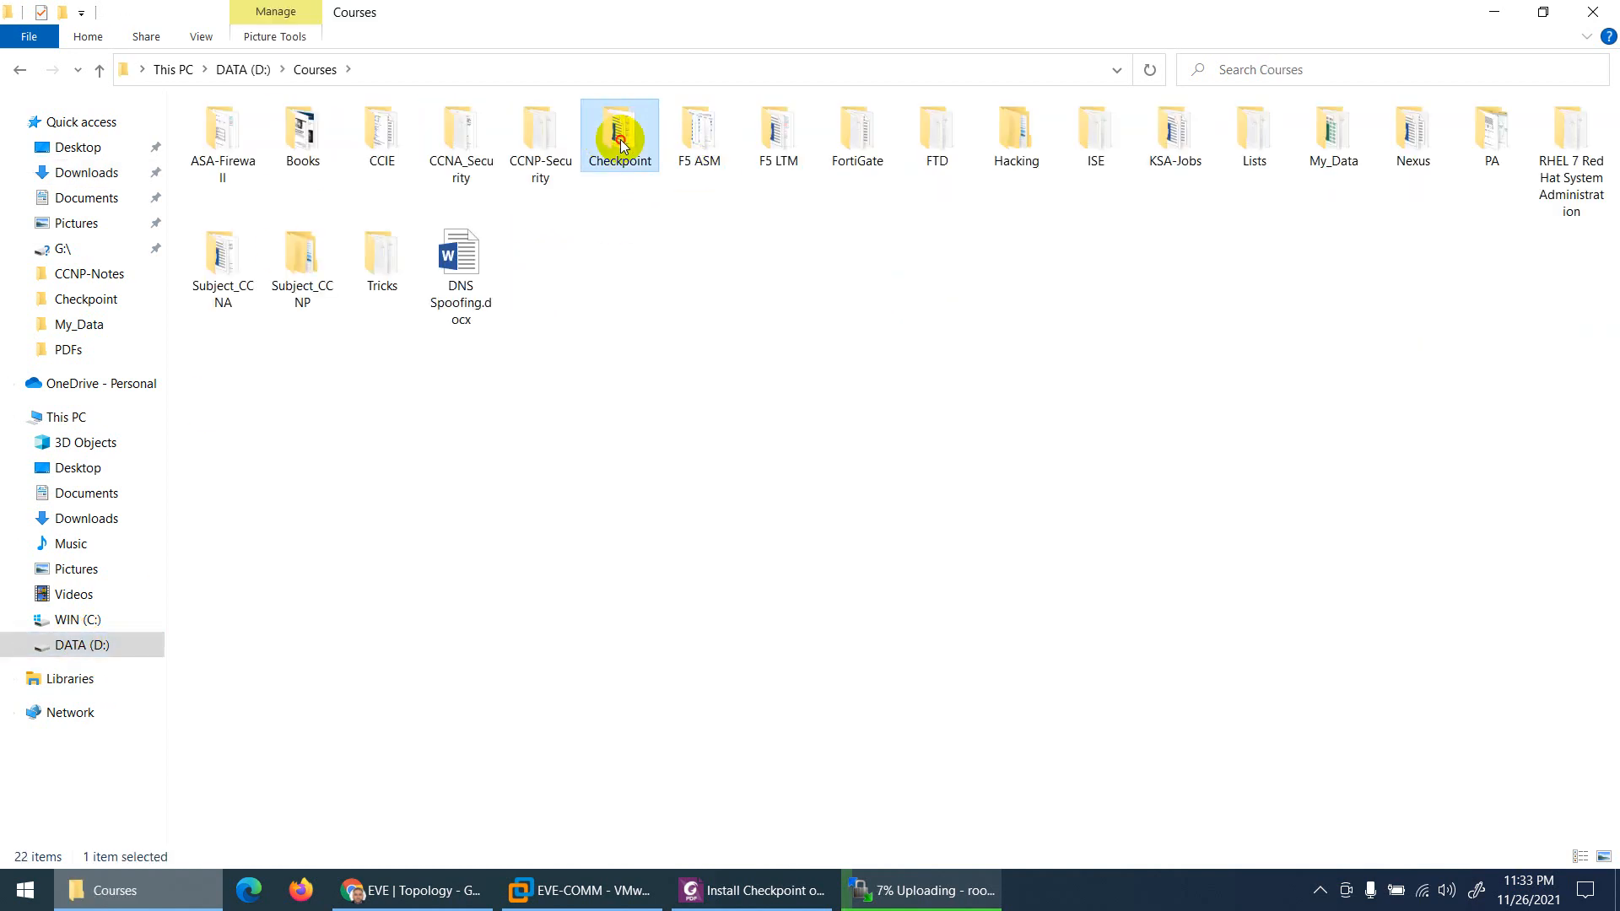
double_click(254, 683)
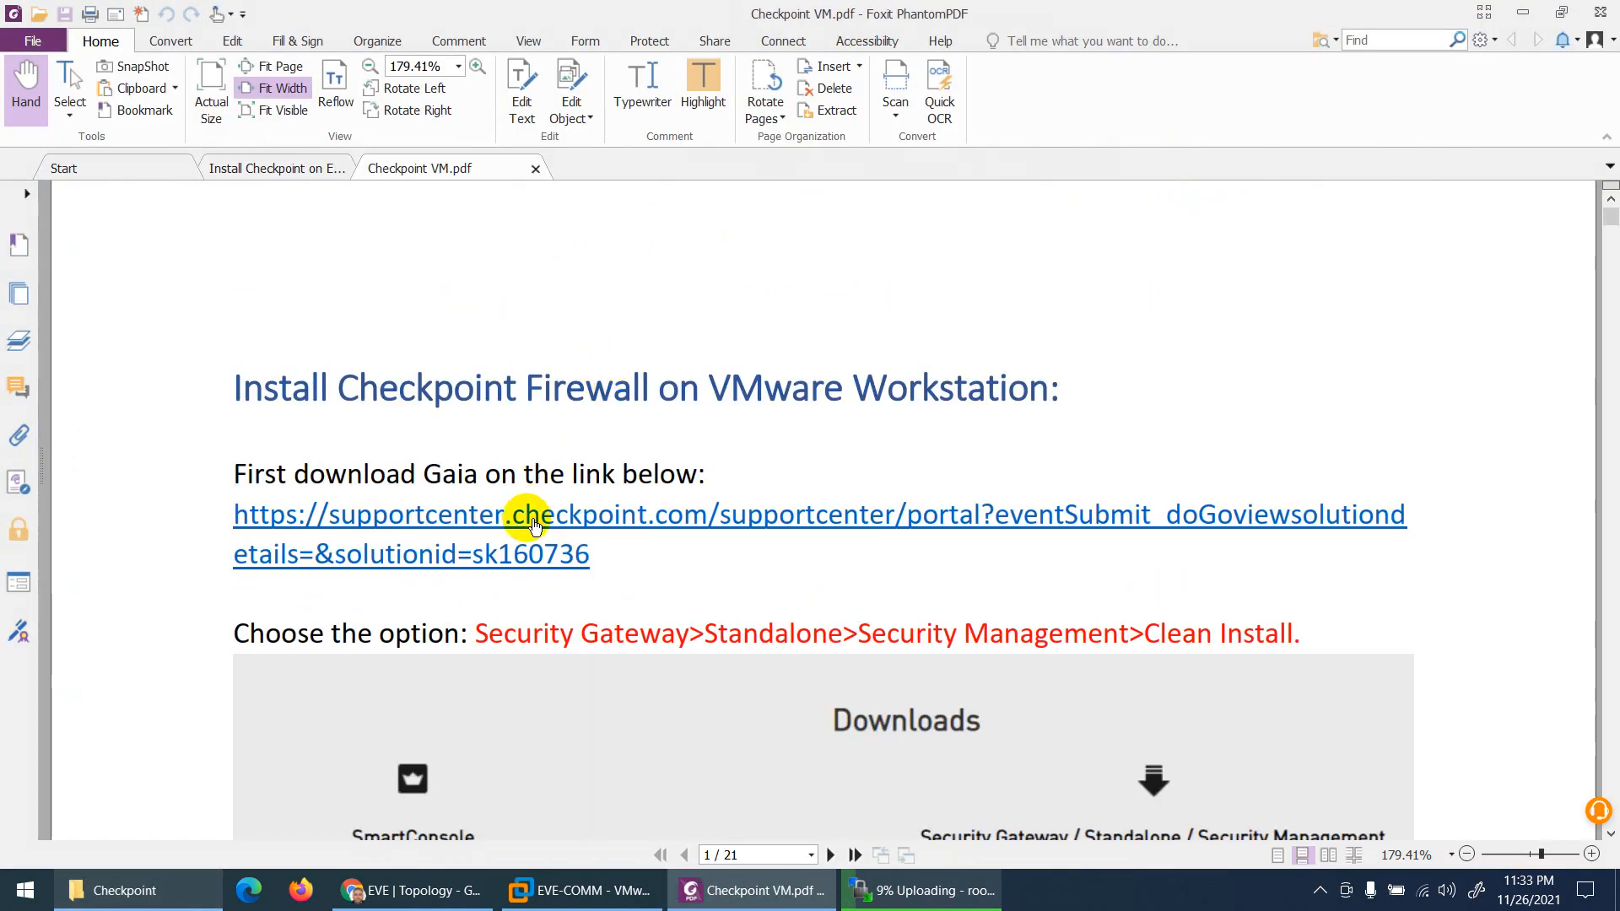
left_click(553, 509)
left_click(835, 536)
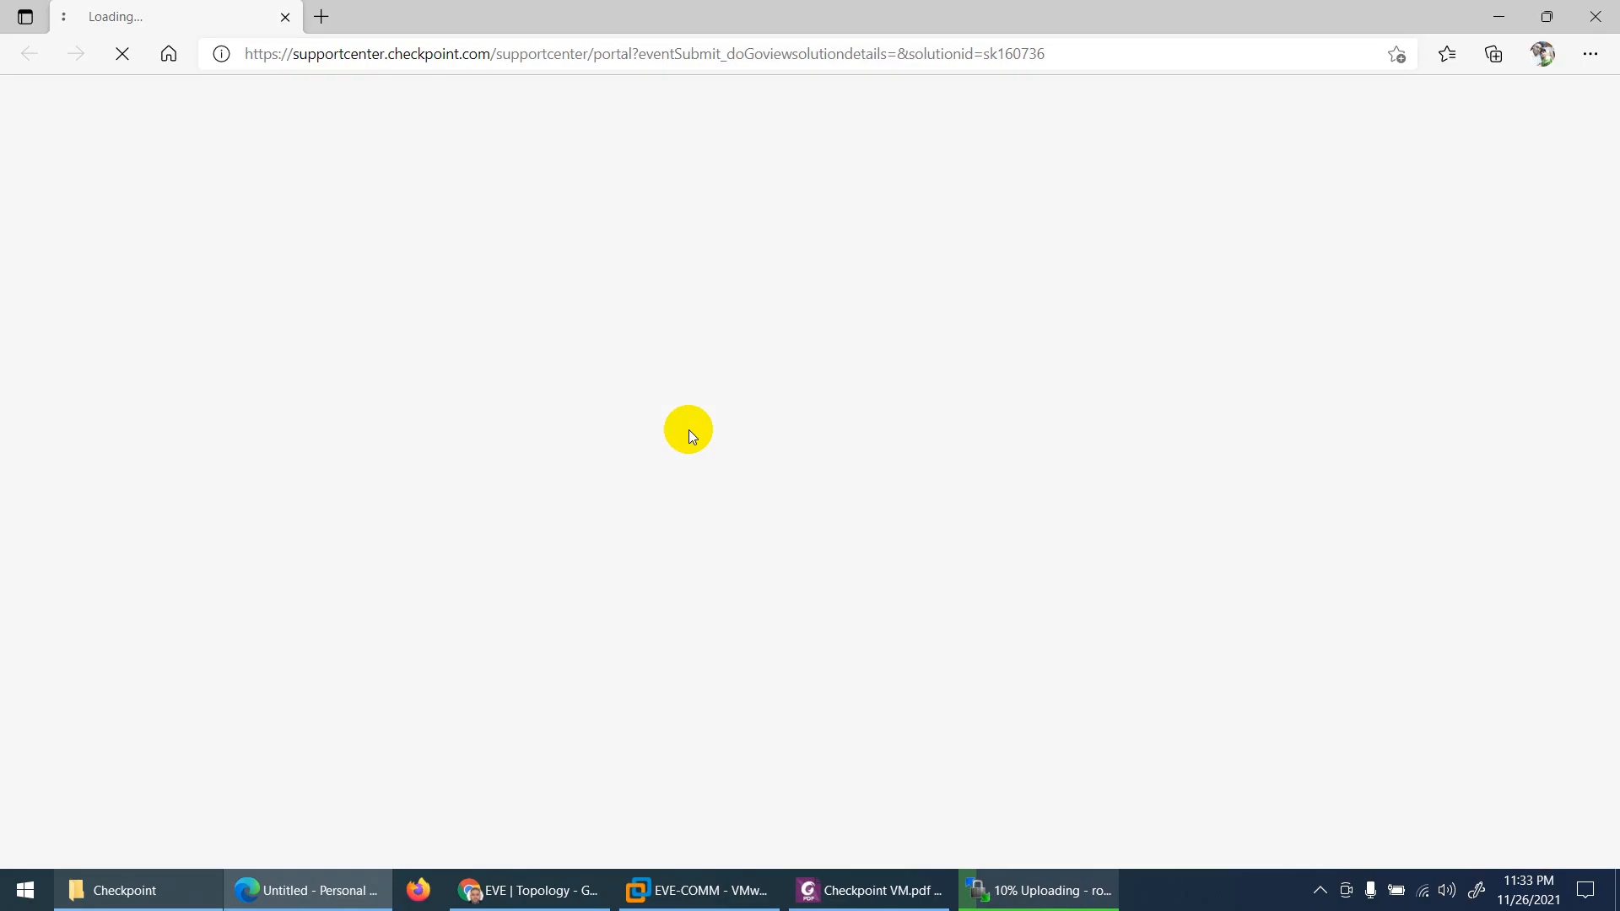
Step: Close Checkpoint VM.pdf and open the R80.40 Clean Install download page
left_click(869, 890)
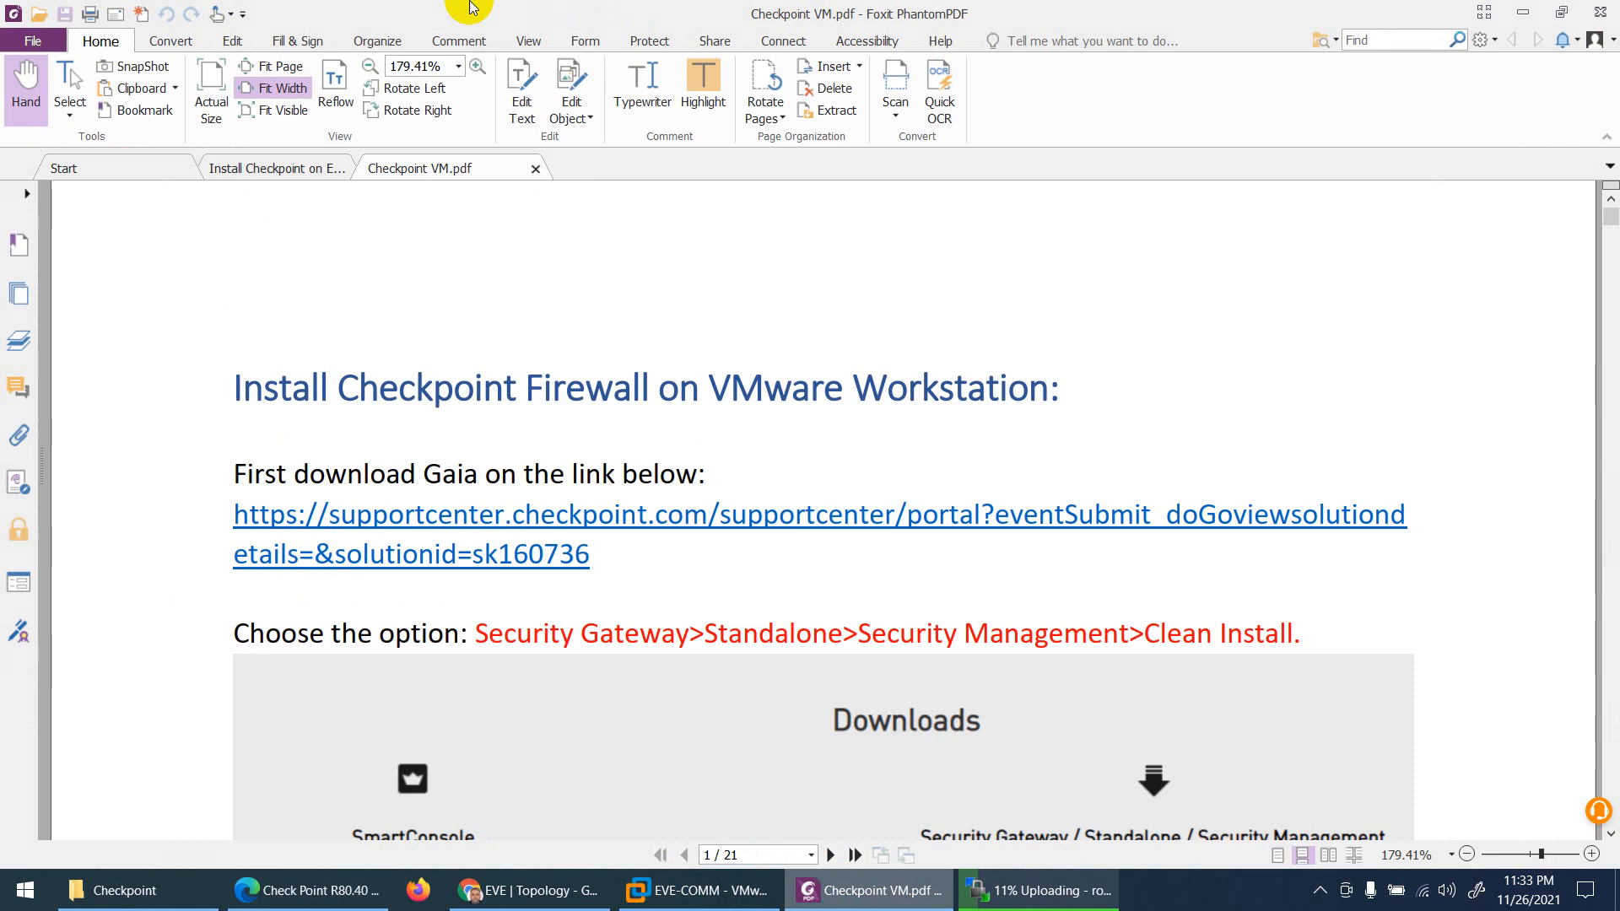
left_click(536, 170)
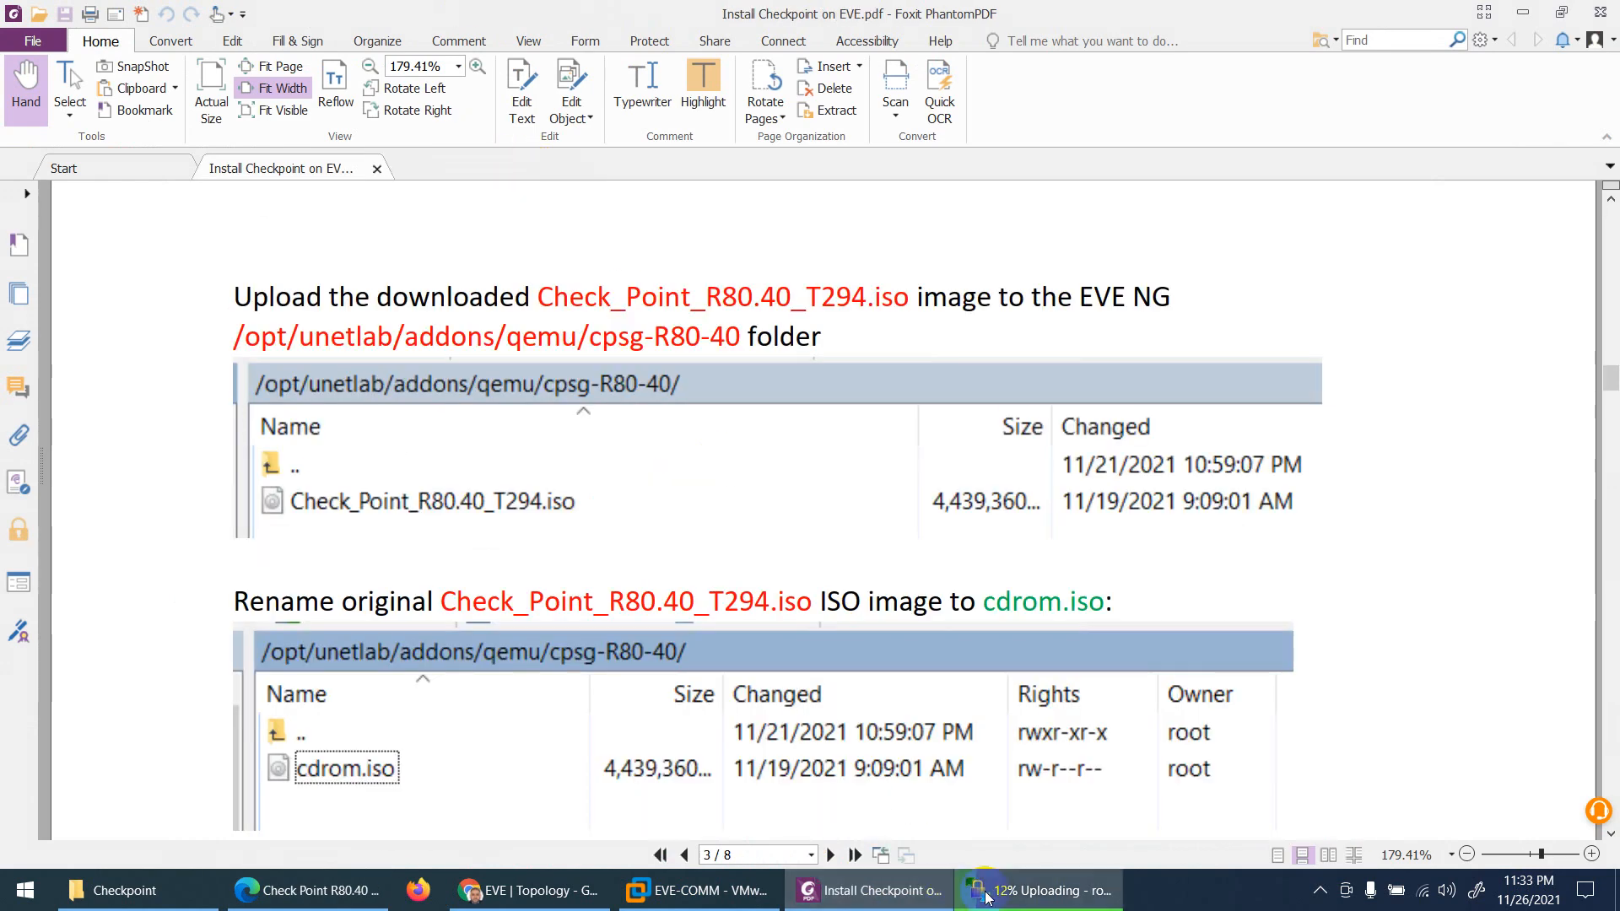
left_click(308, 890)
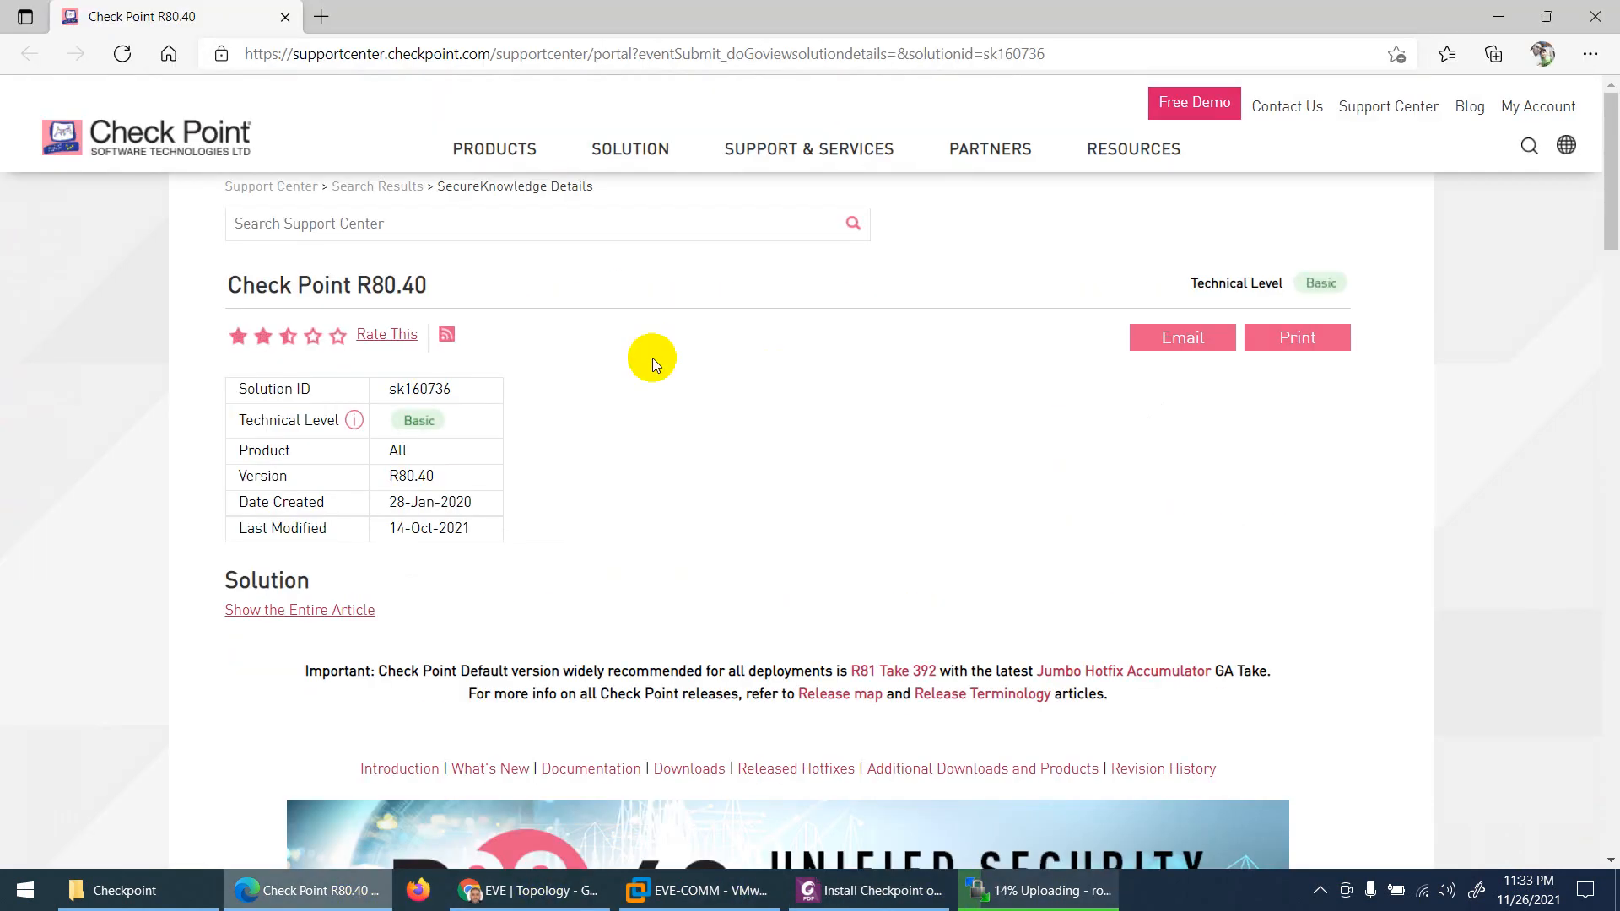
scroll(759, 405, "down", 10)
scroll(841, 427, "down", 15)
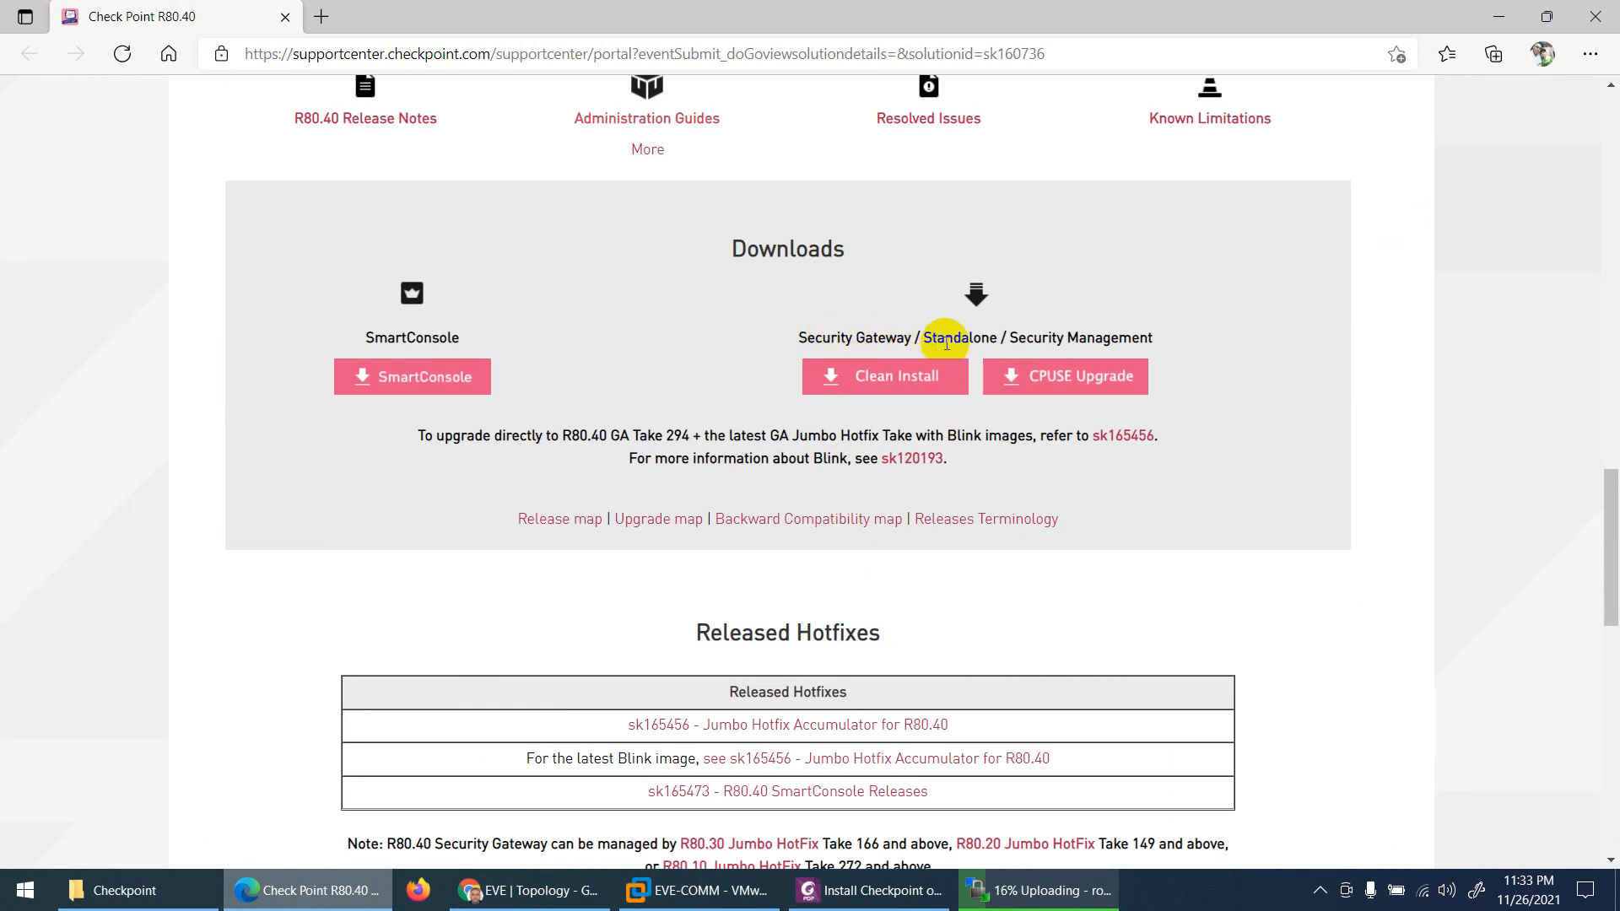
left_click(905, 380)
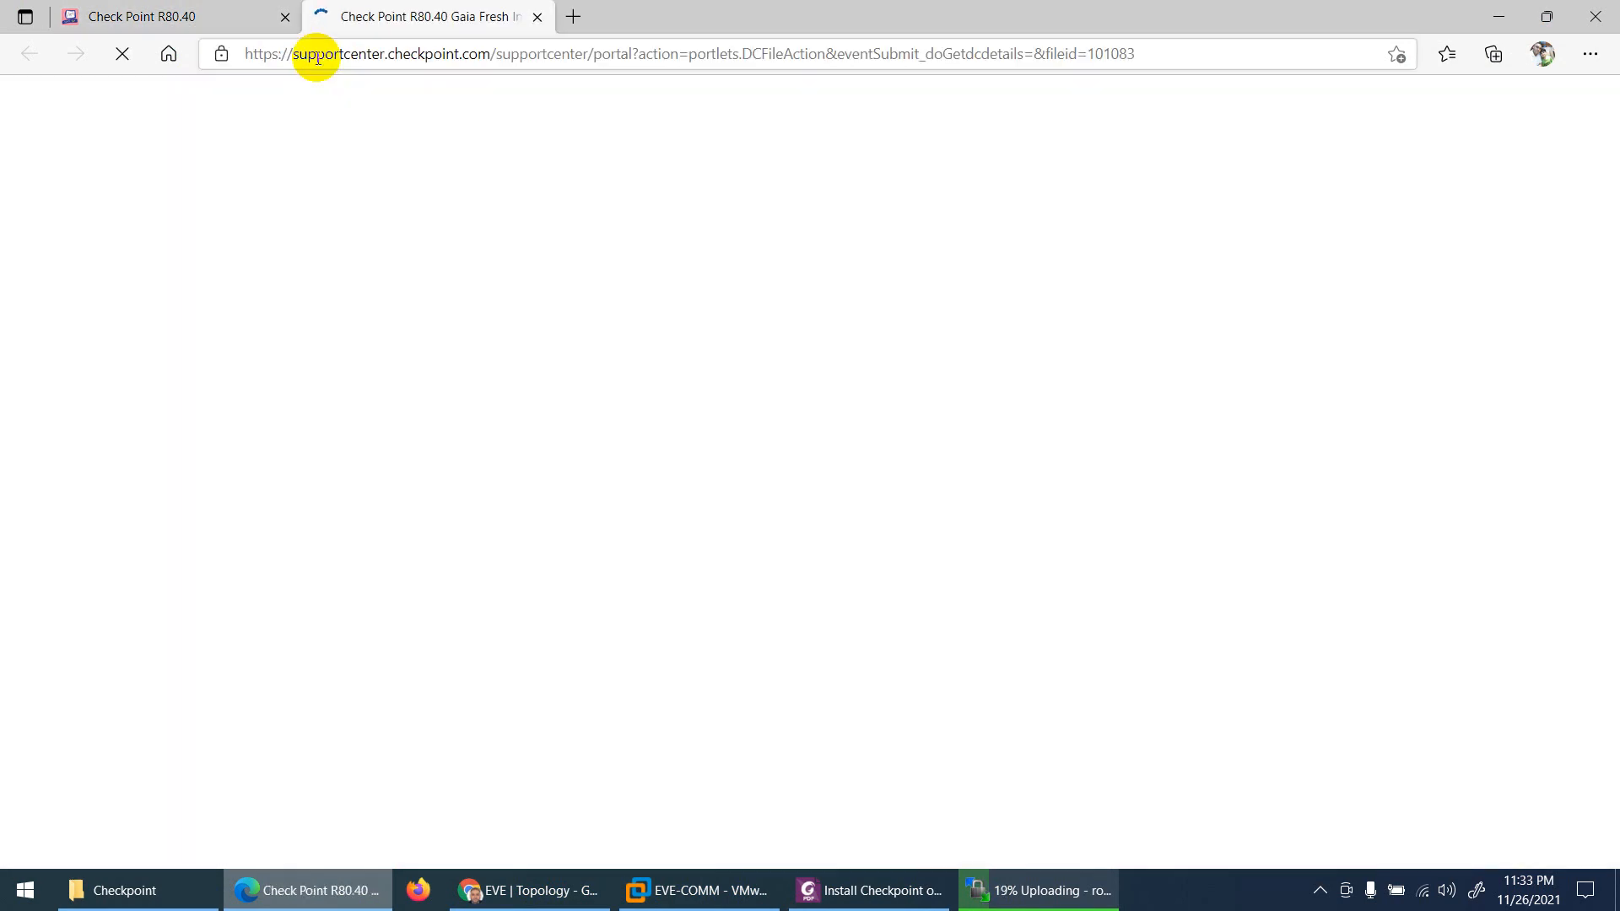
Step: Close the extra R80.40 tab, remove the paused duplicate ISO download, and close the browser
left_click(285, 17)
scroll(690, 441, "down", 10)
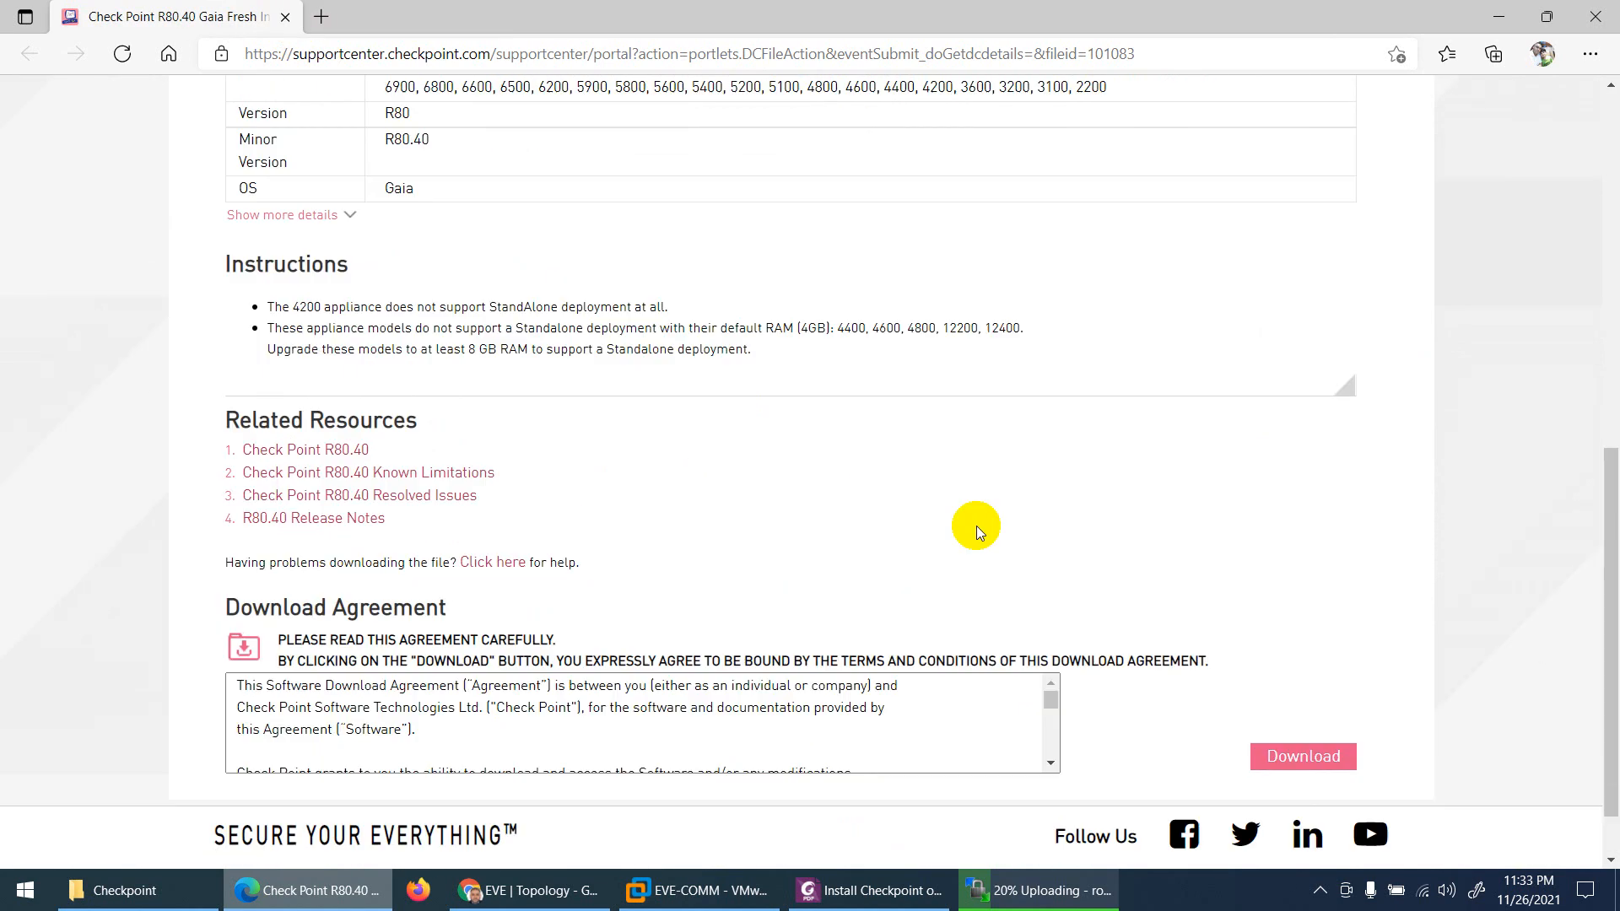
scroll(979, 528, "up", 9)
scroll(965, 577, "down", 9)
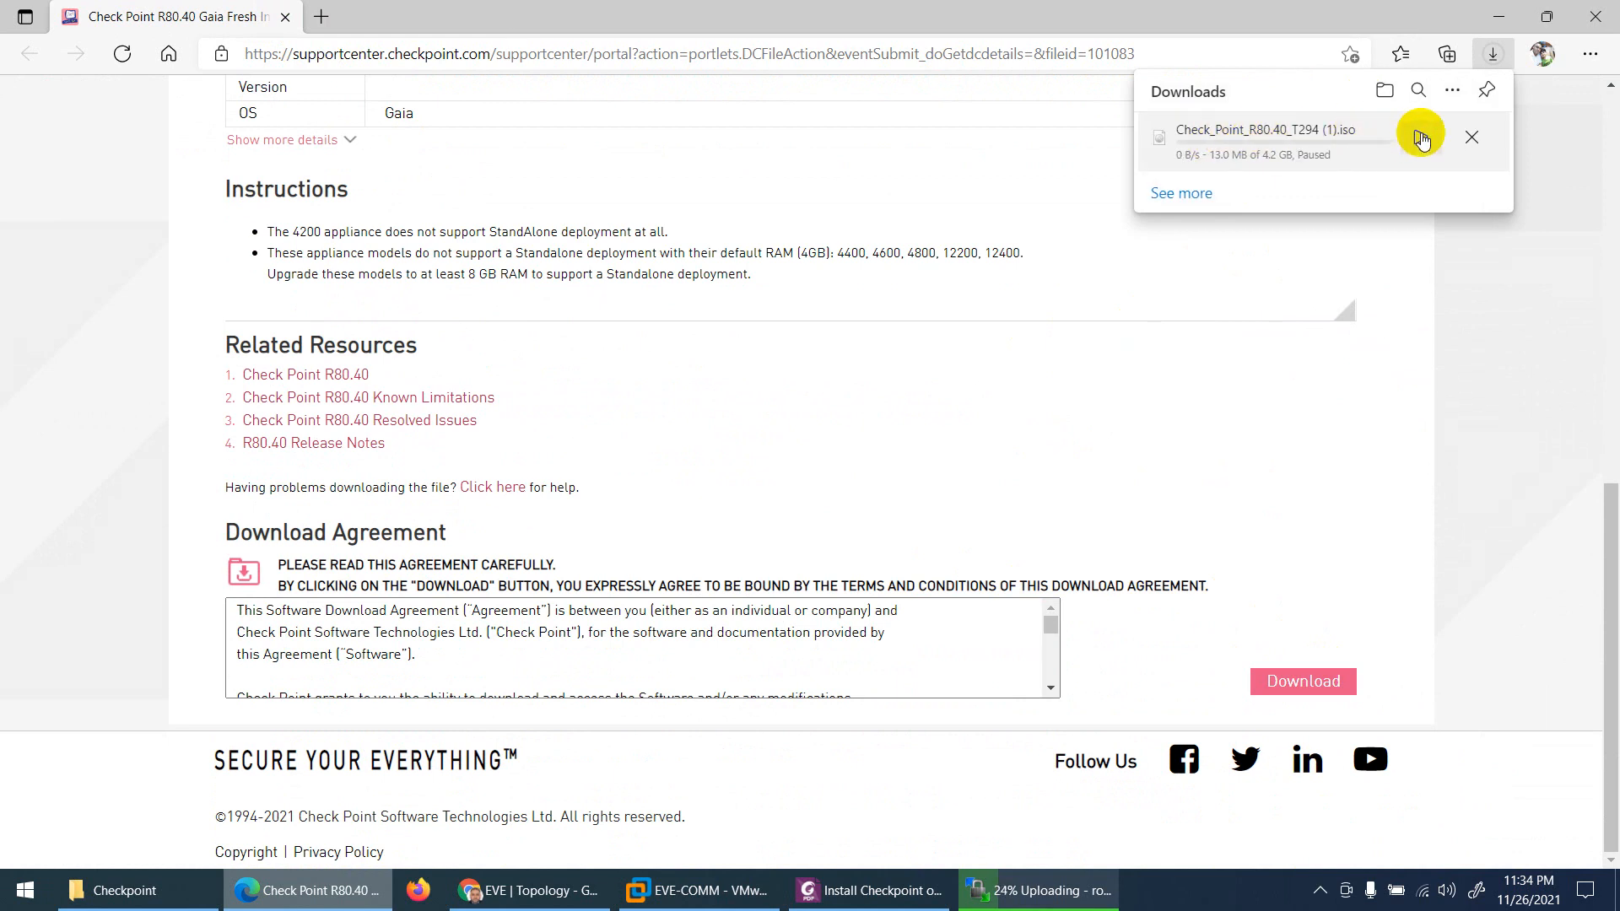
left_click(1471, 136)
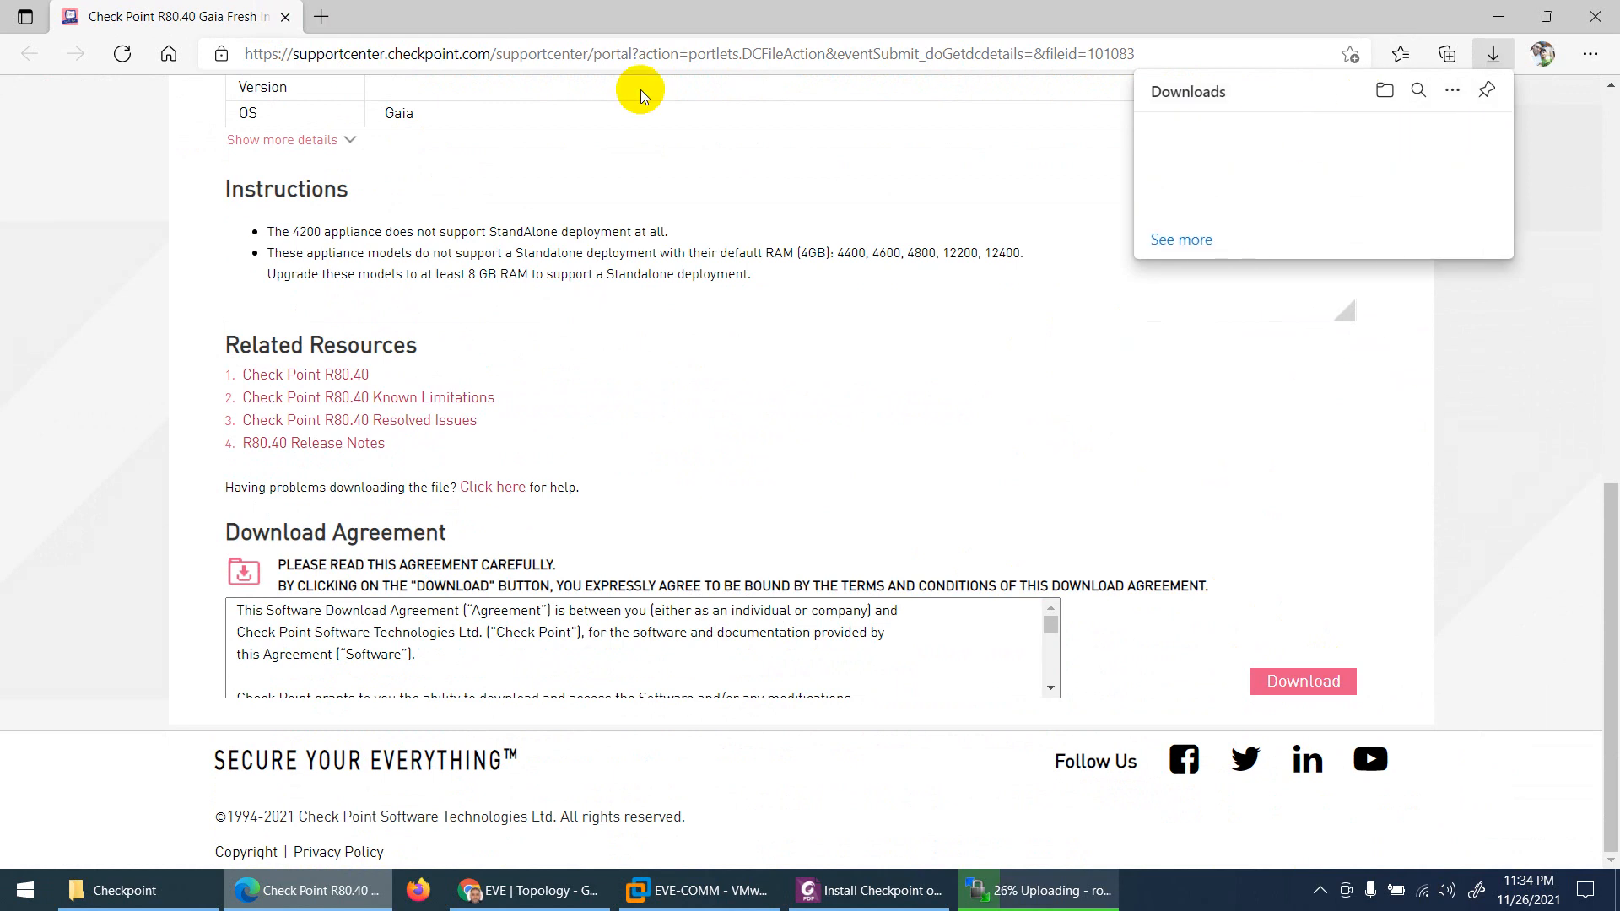
left_click(1591, 18)
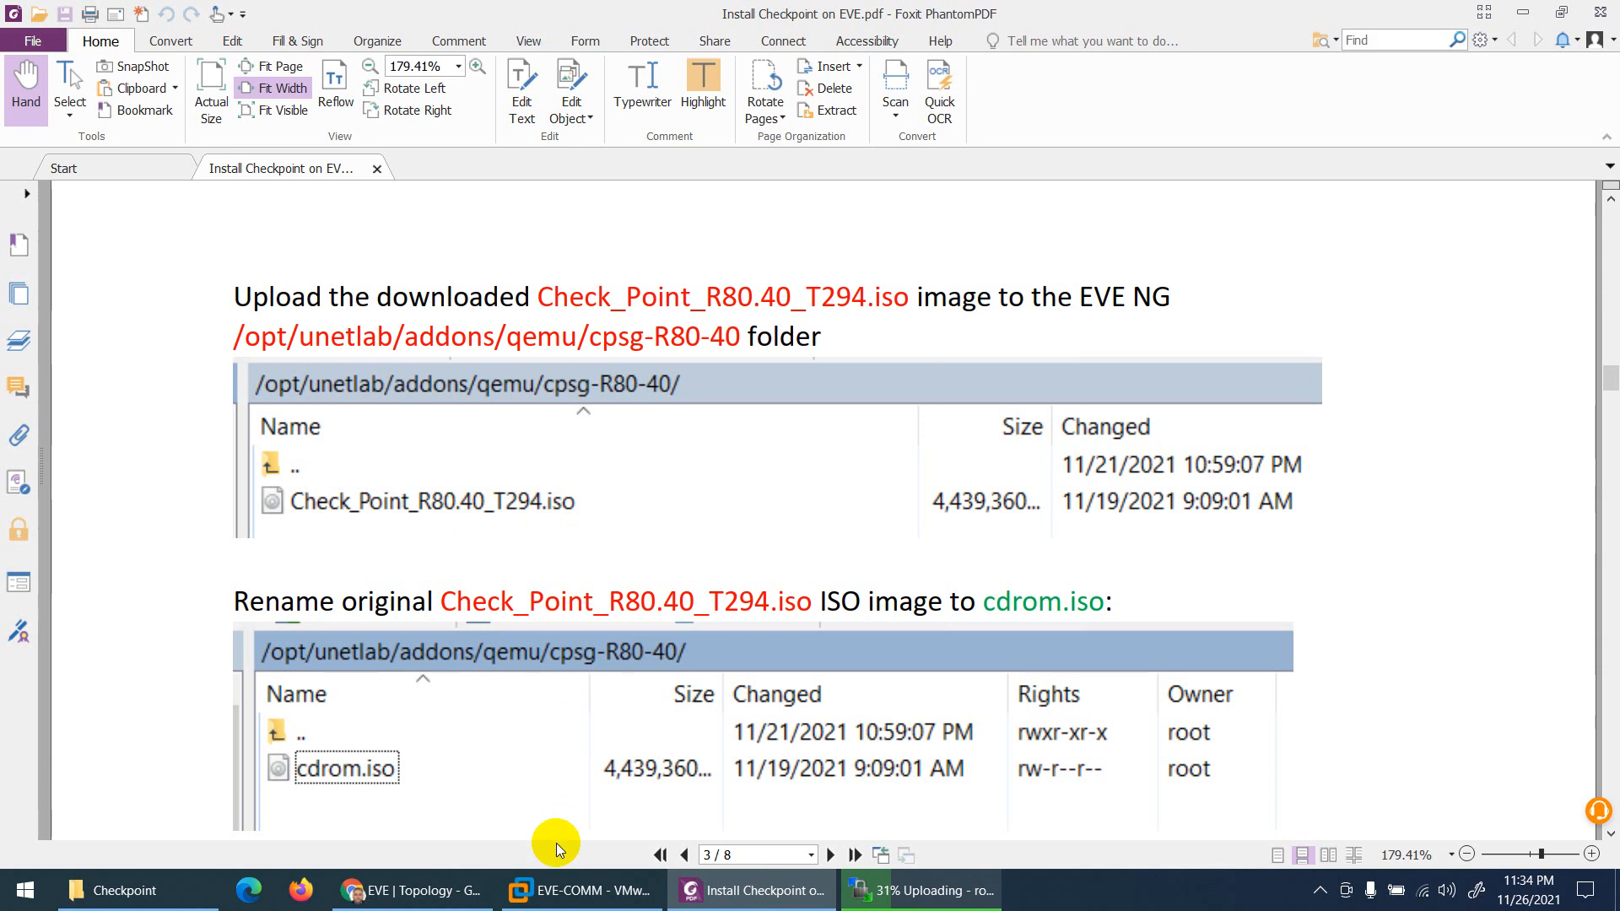
Step: Copy the word cdrom from the guide's Rename section, then check the upload at 58%
left_click(763, 896)
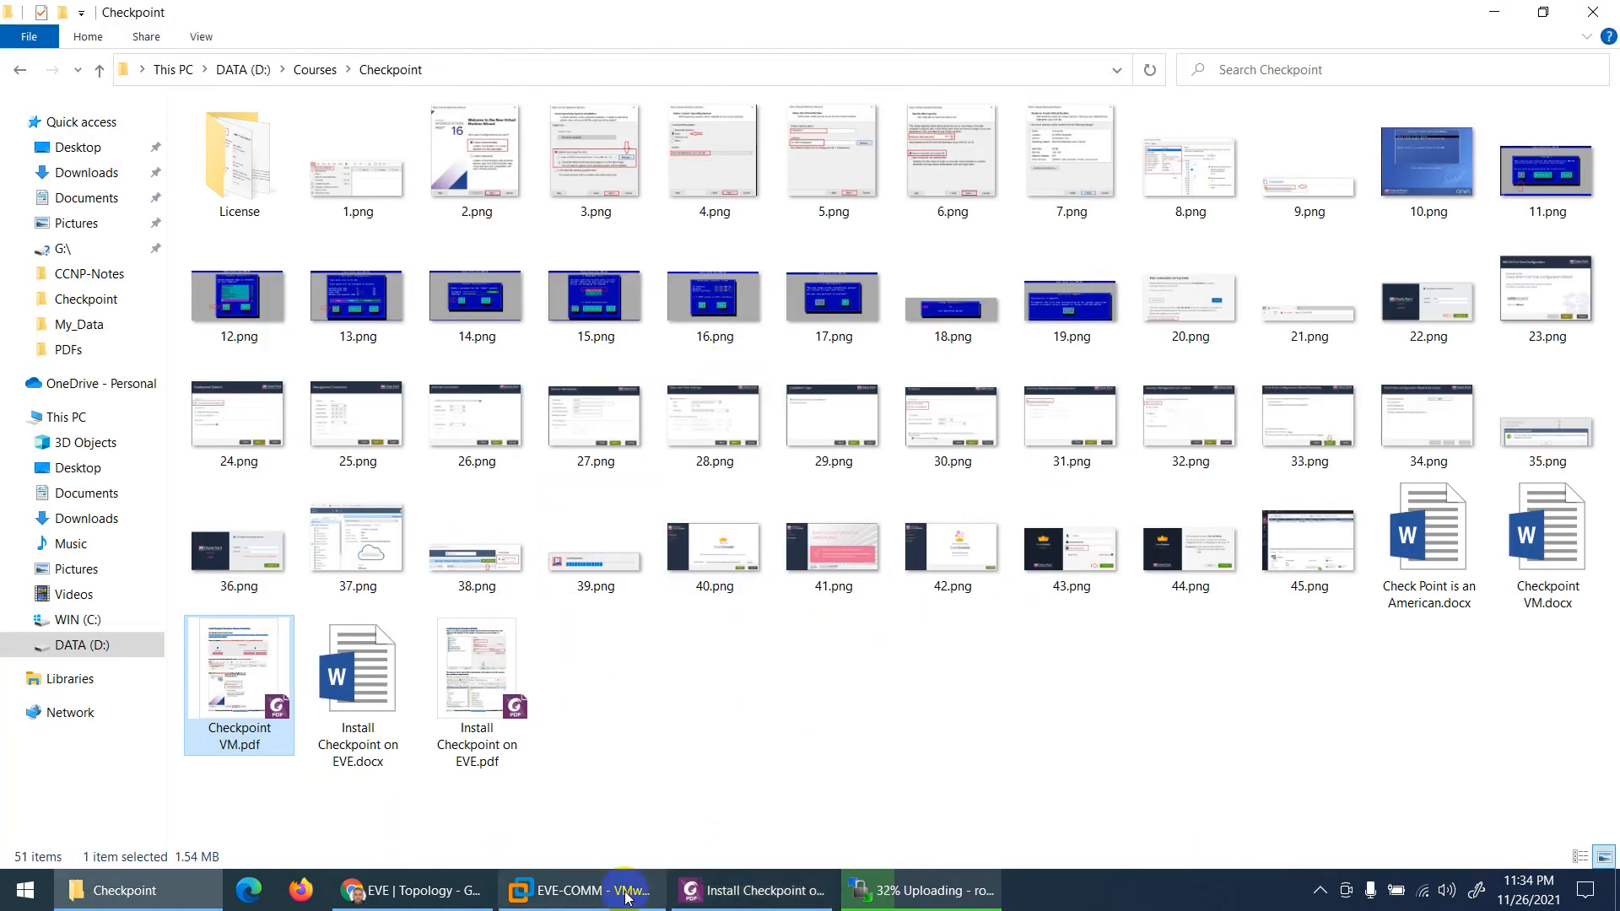
left_click(778, 905)
scroll(774, 473, "down", 3)
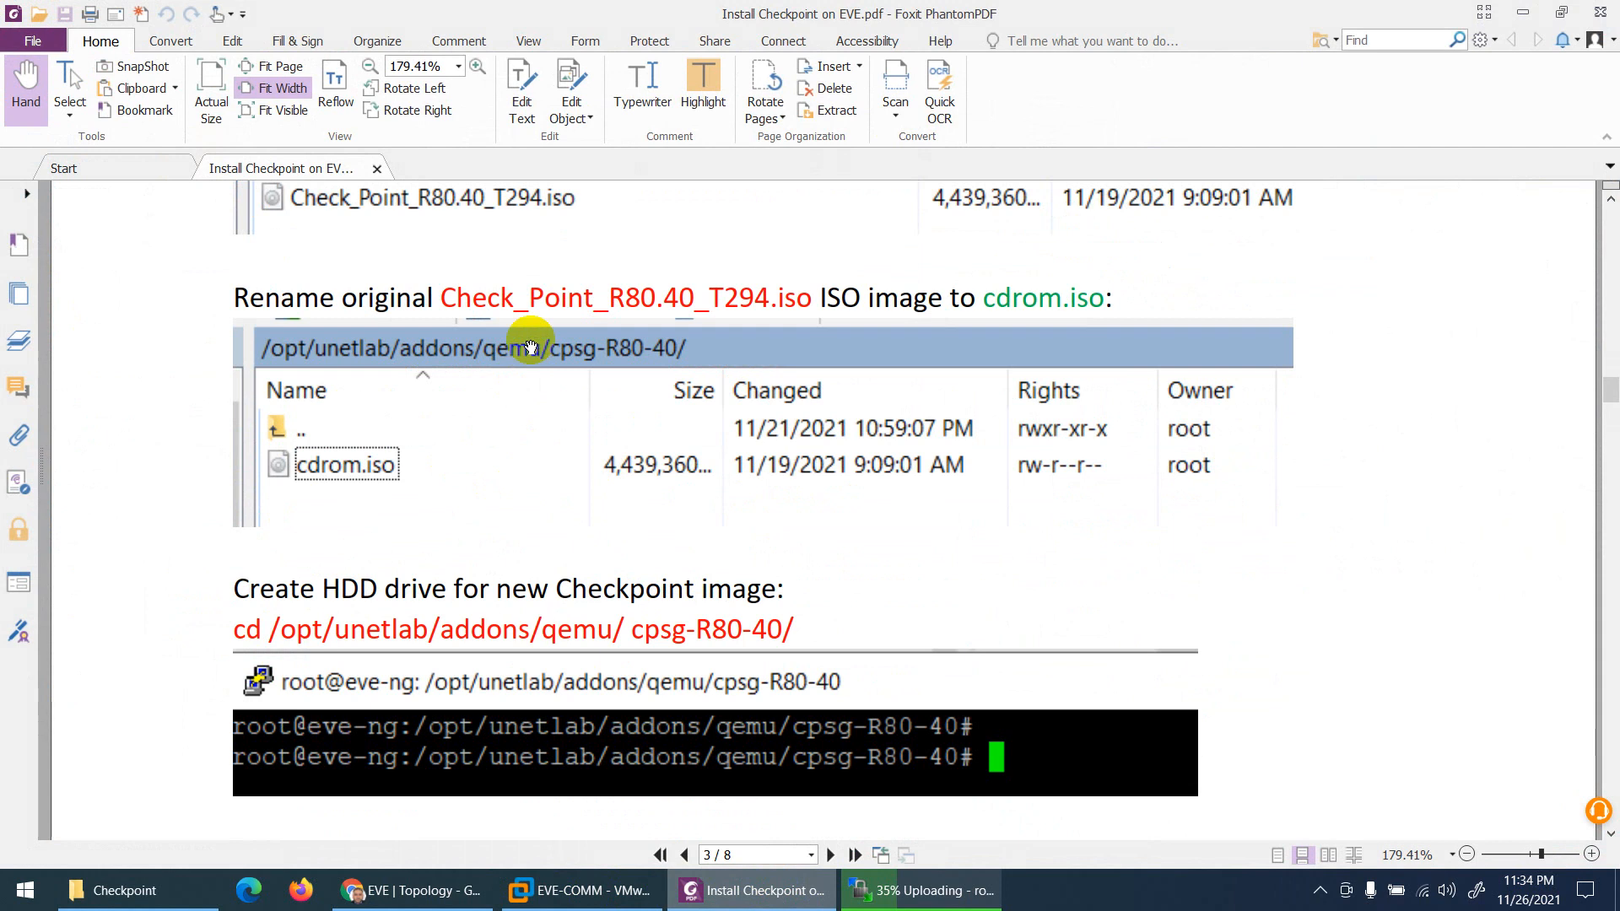
double_click(1008, 296)
right_click(1012, 302)
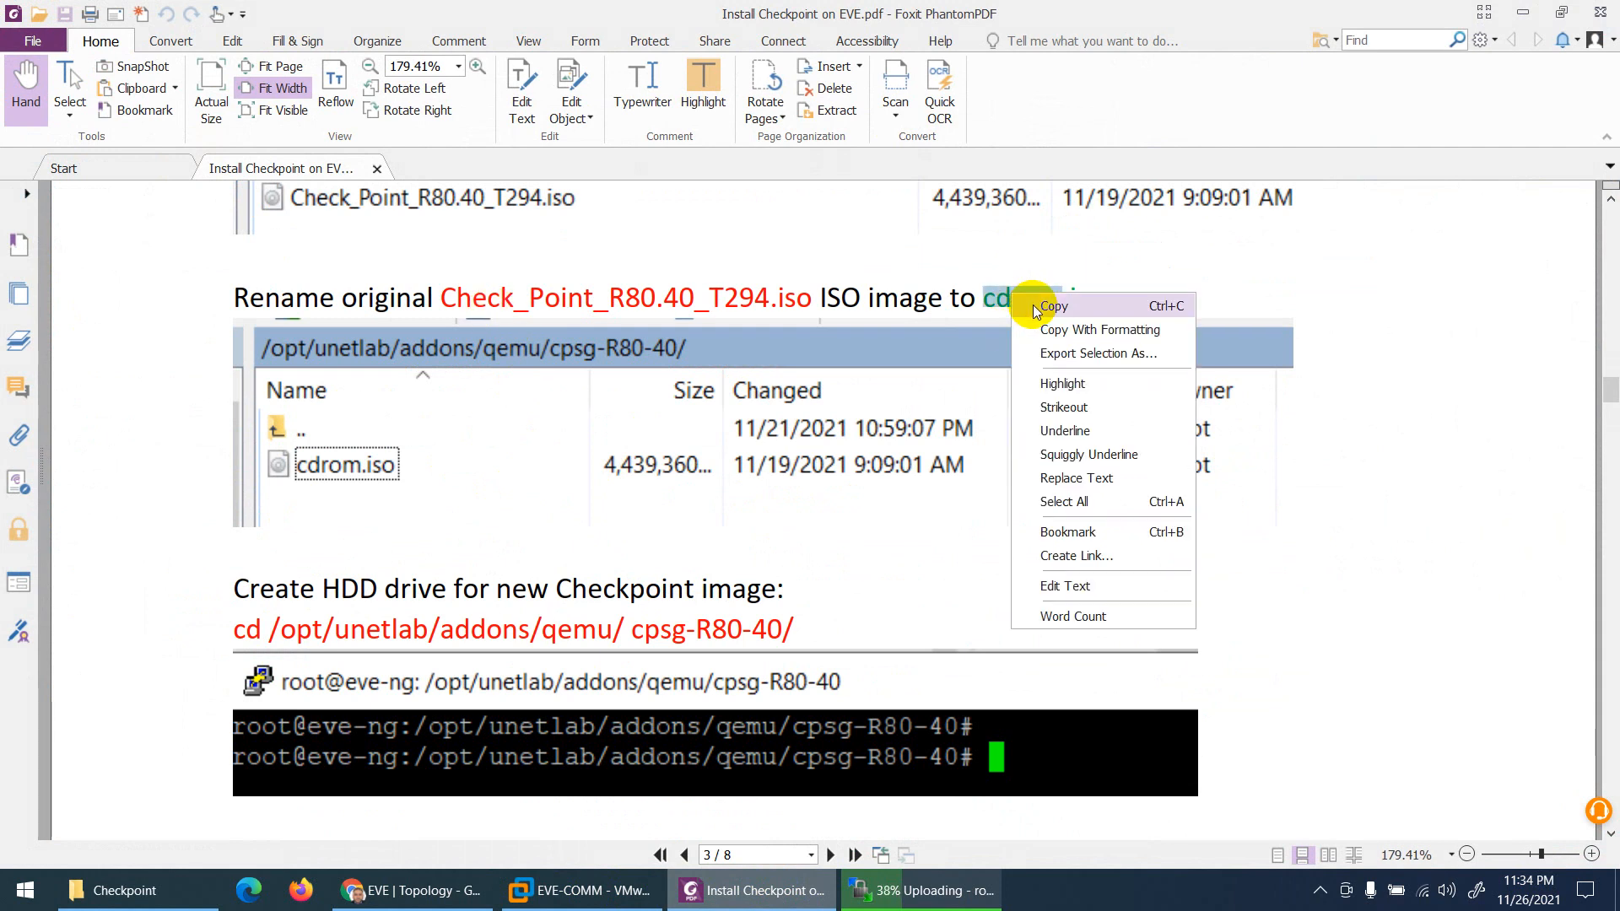
left_click(1046, 305)
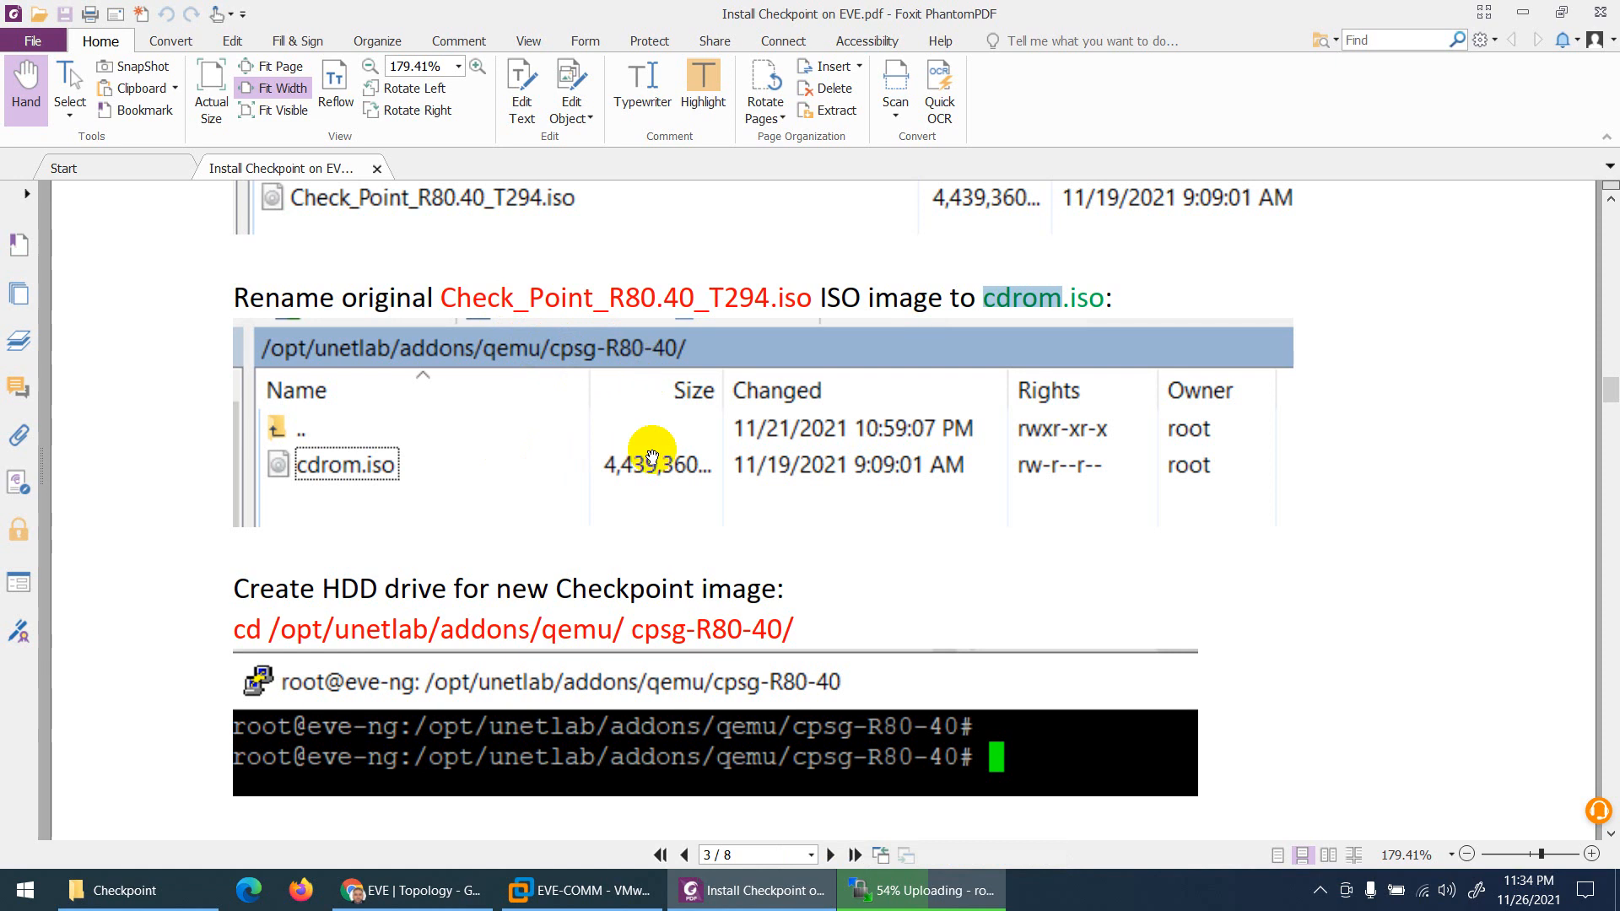
left_click(887, 890)
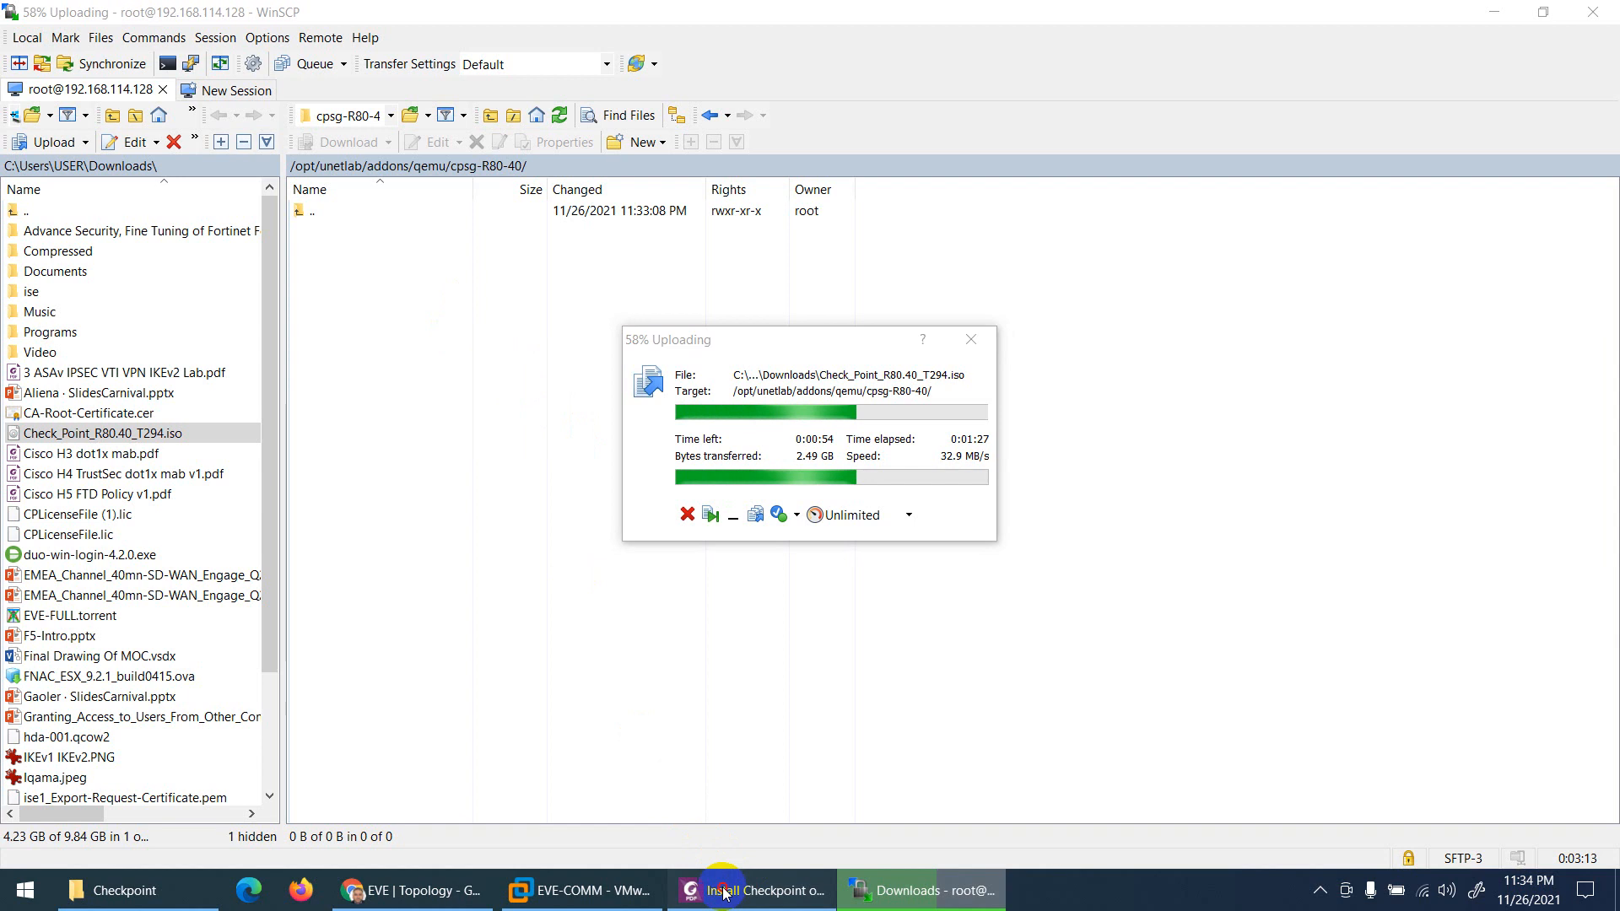
Step: Read the guide's HDD creation commands and check the ISO upload at 71%
left_click(754, 889)
scroll(645, 574, "down", 3)
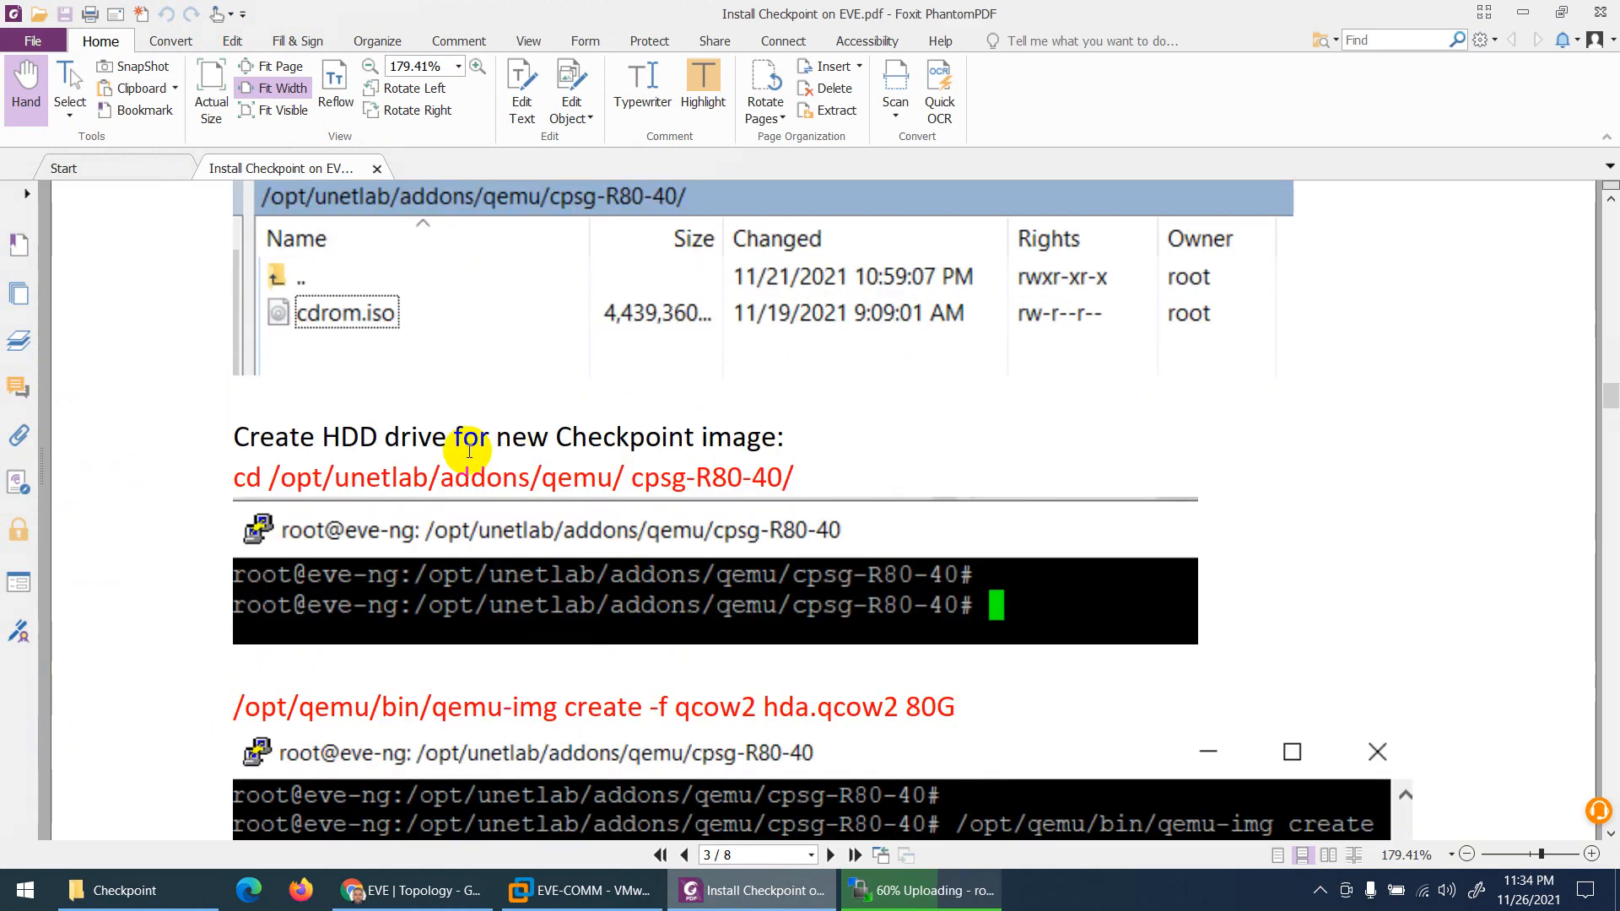
scroll(462, 450, "down", 1)
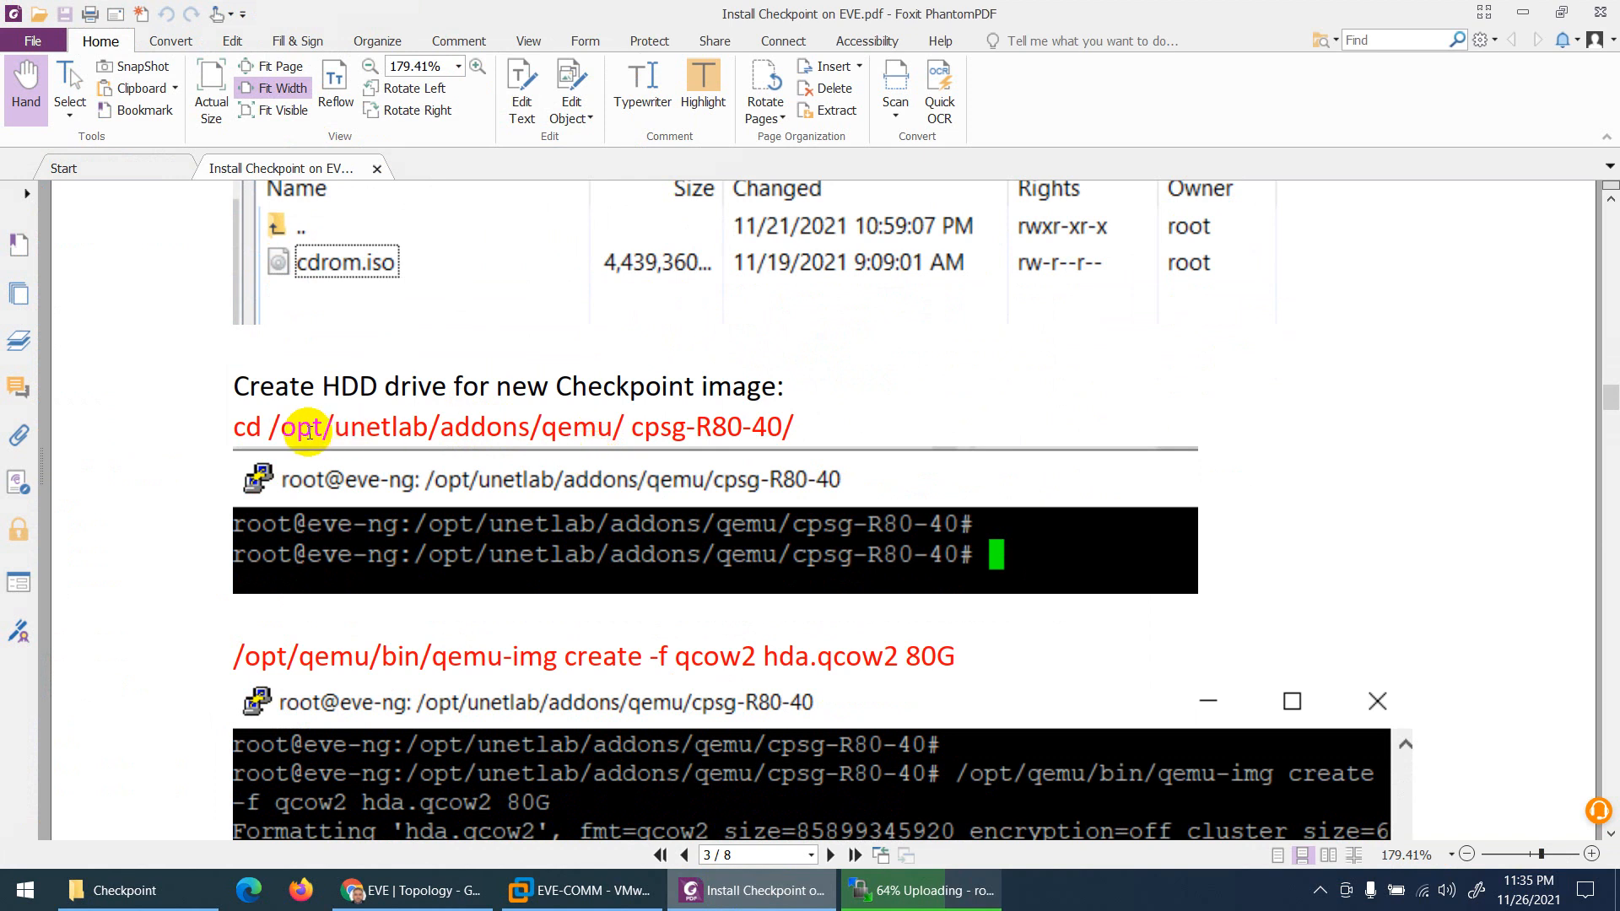
left_click(924, 890)
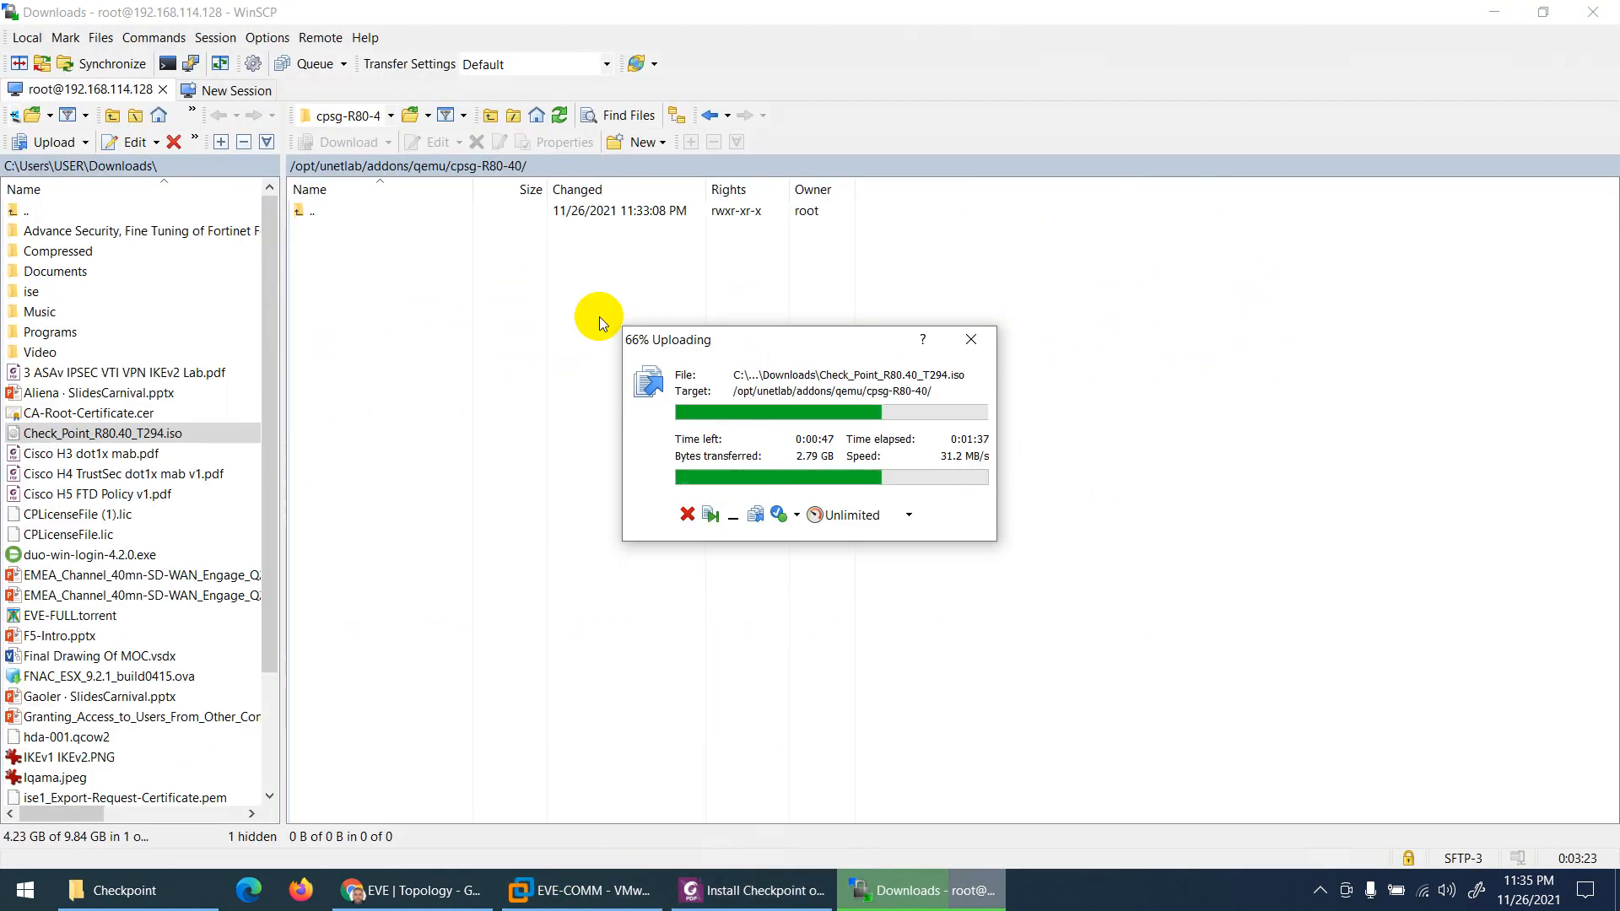
Step: Launch PuTTY from the Start menu search for SSH to 192.168.114.128
left_click(7, 884)
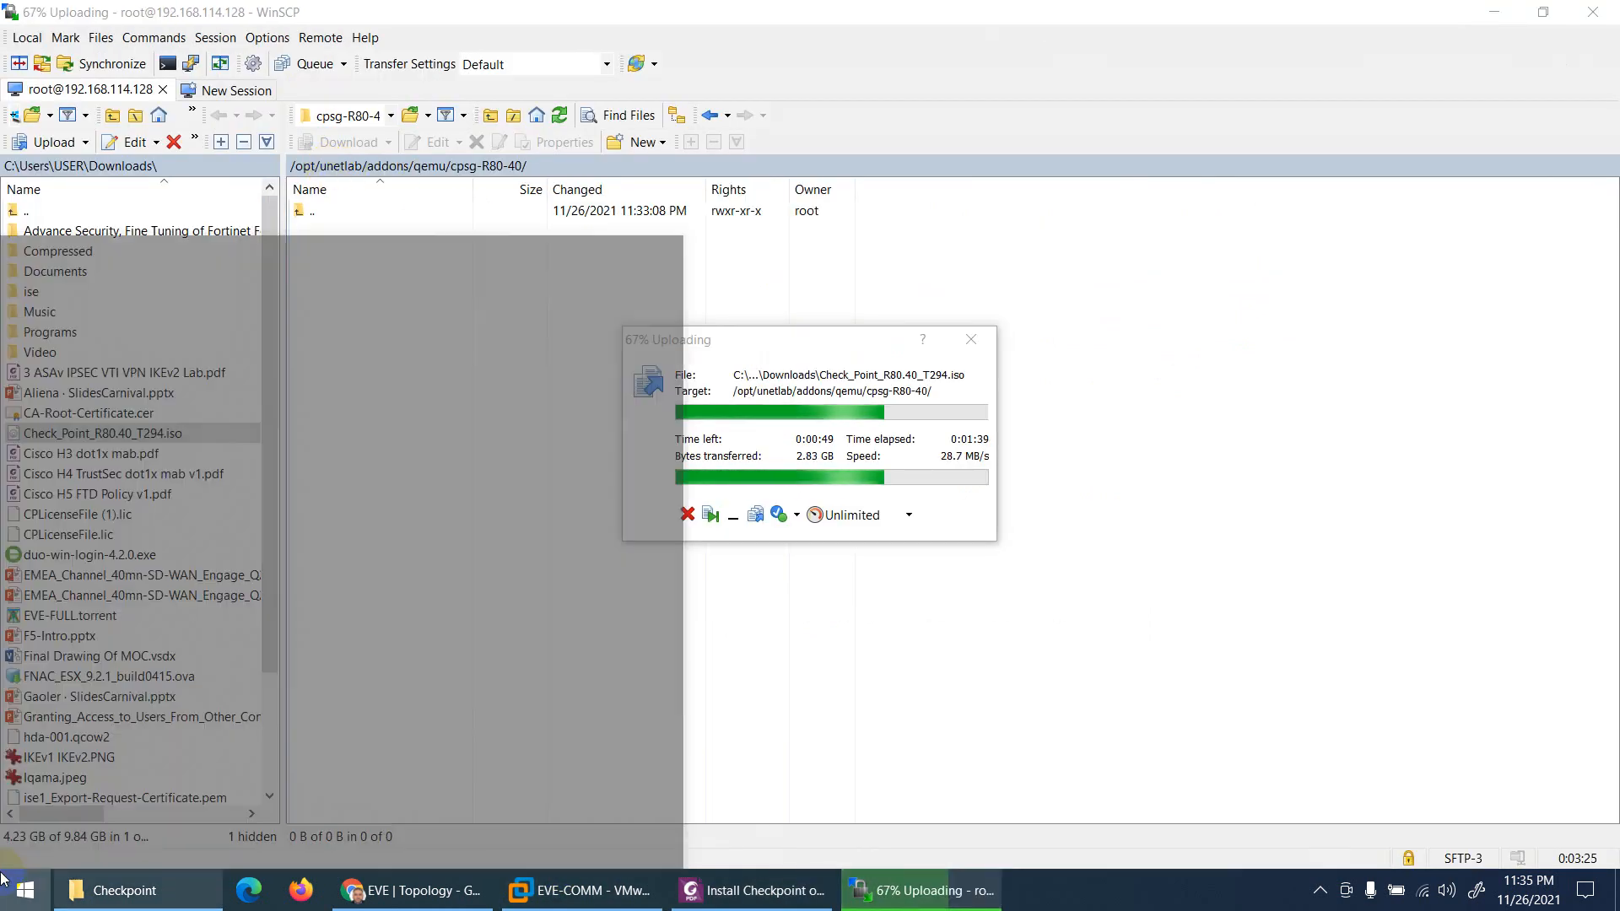
type("pu")
key("Return")
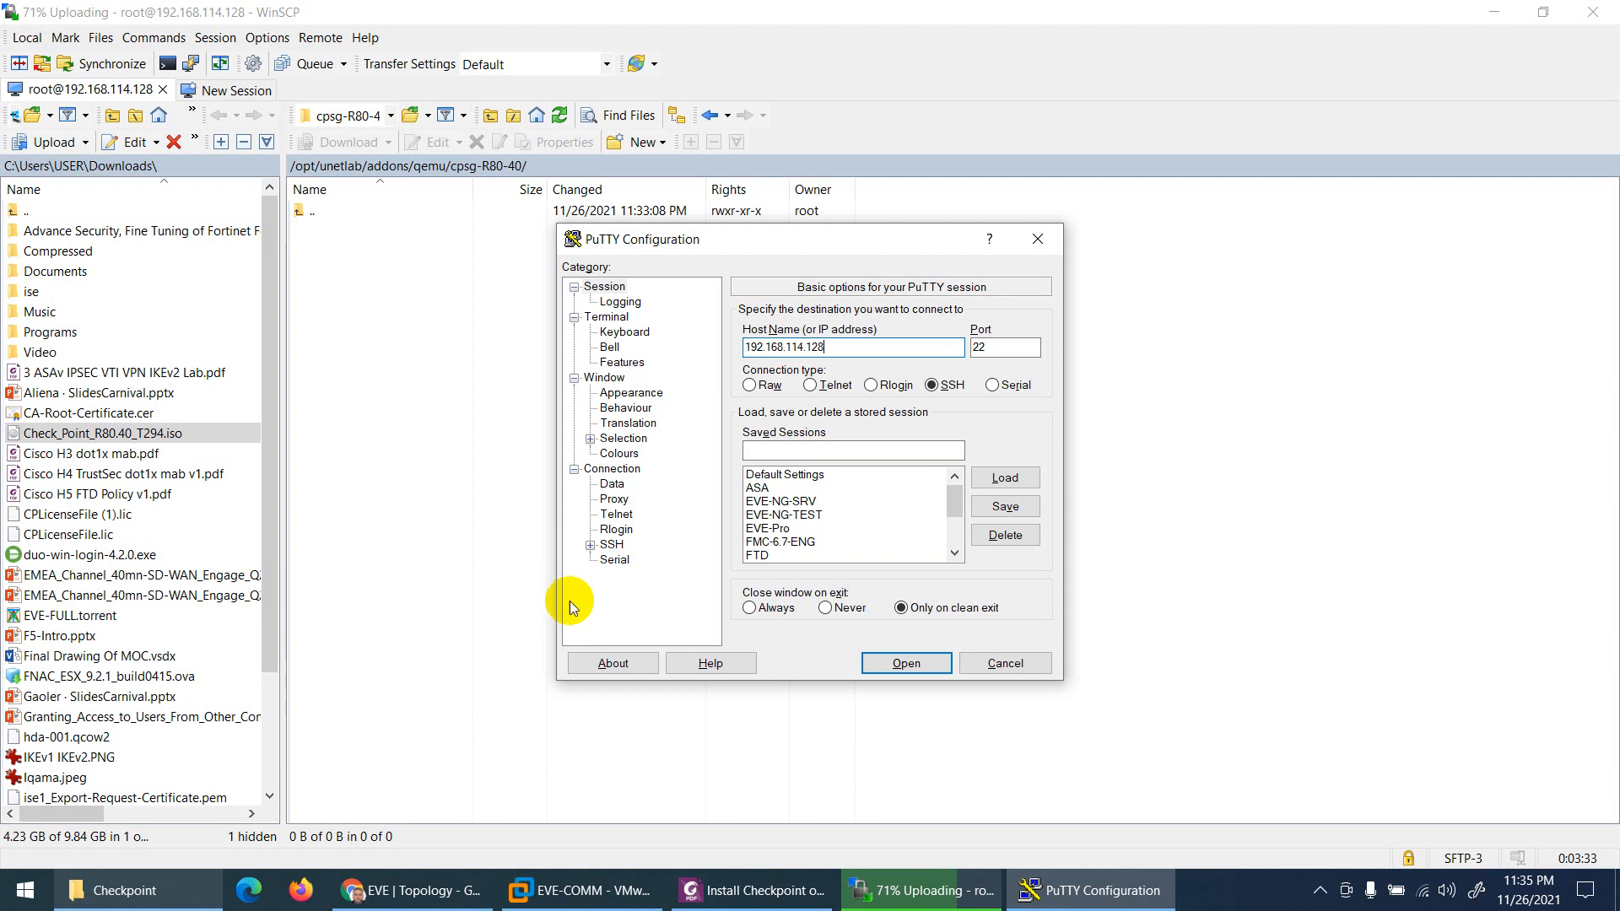
Step: Open the saved PuTTY SSH session to 192.168.114.128 and log in as root
left_click(413, 890)
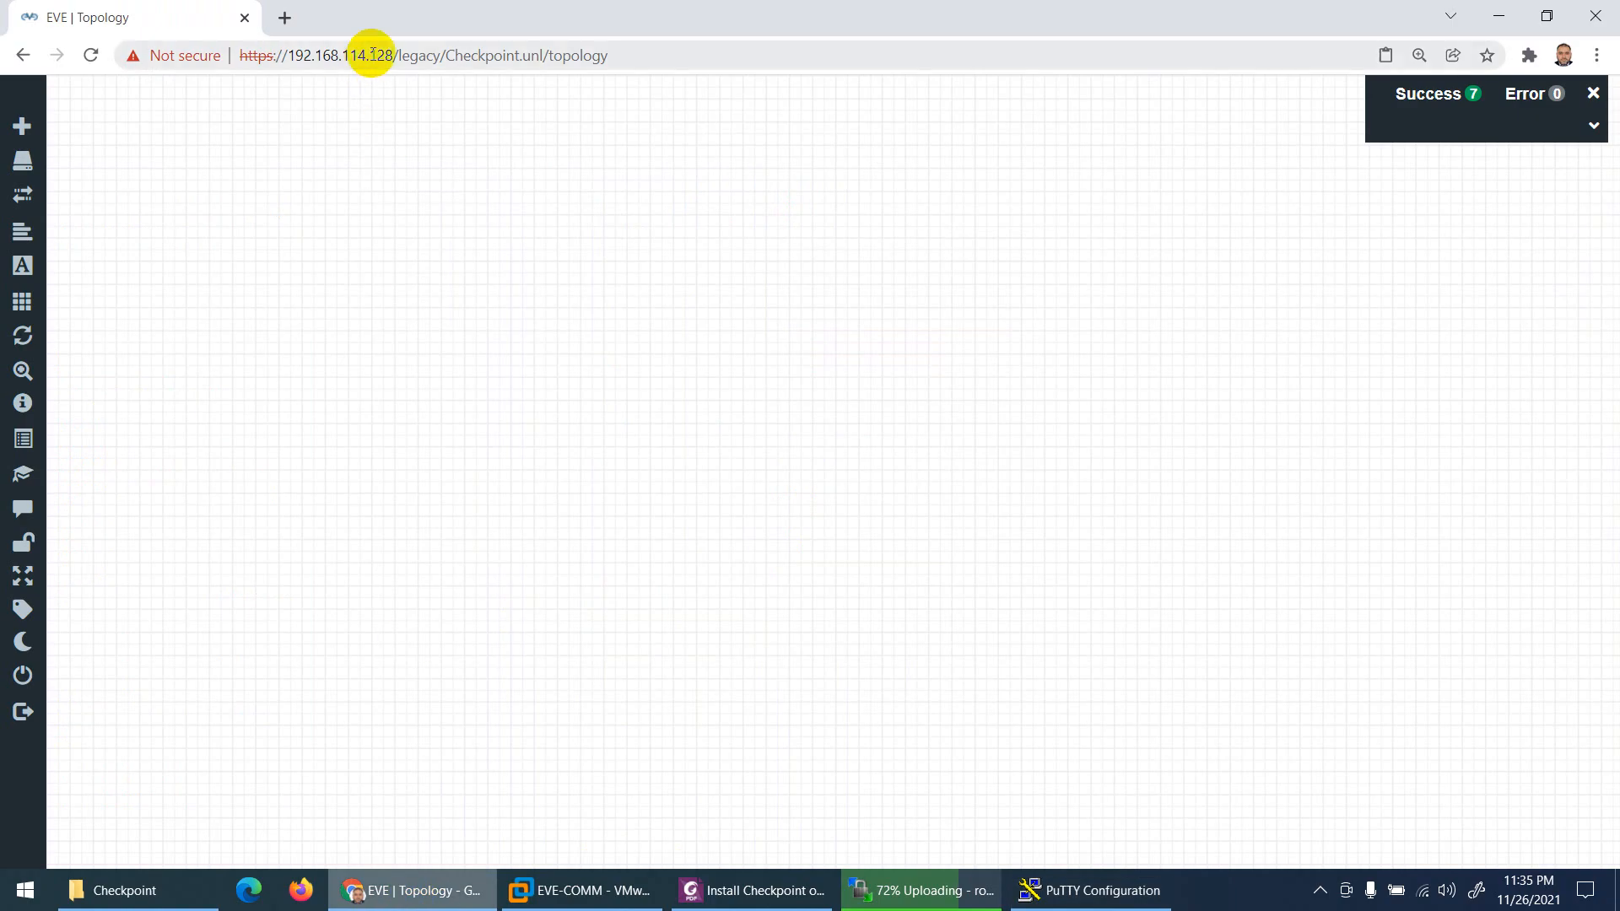
left_click(1044, 885)
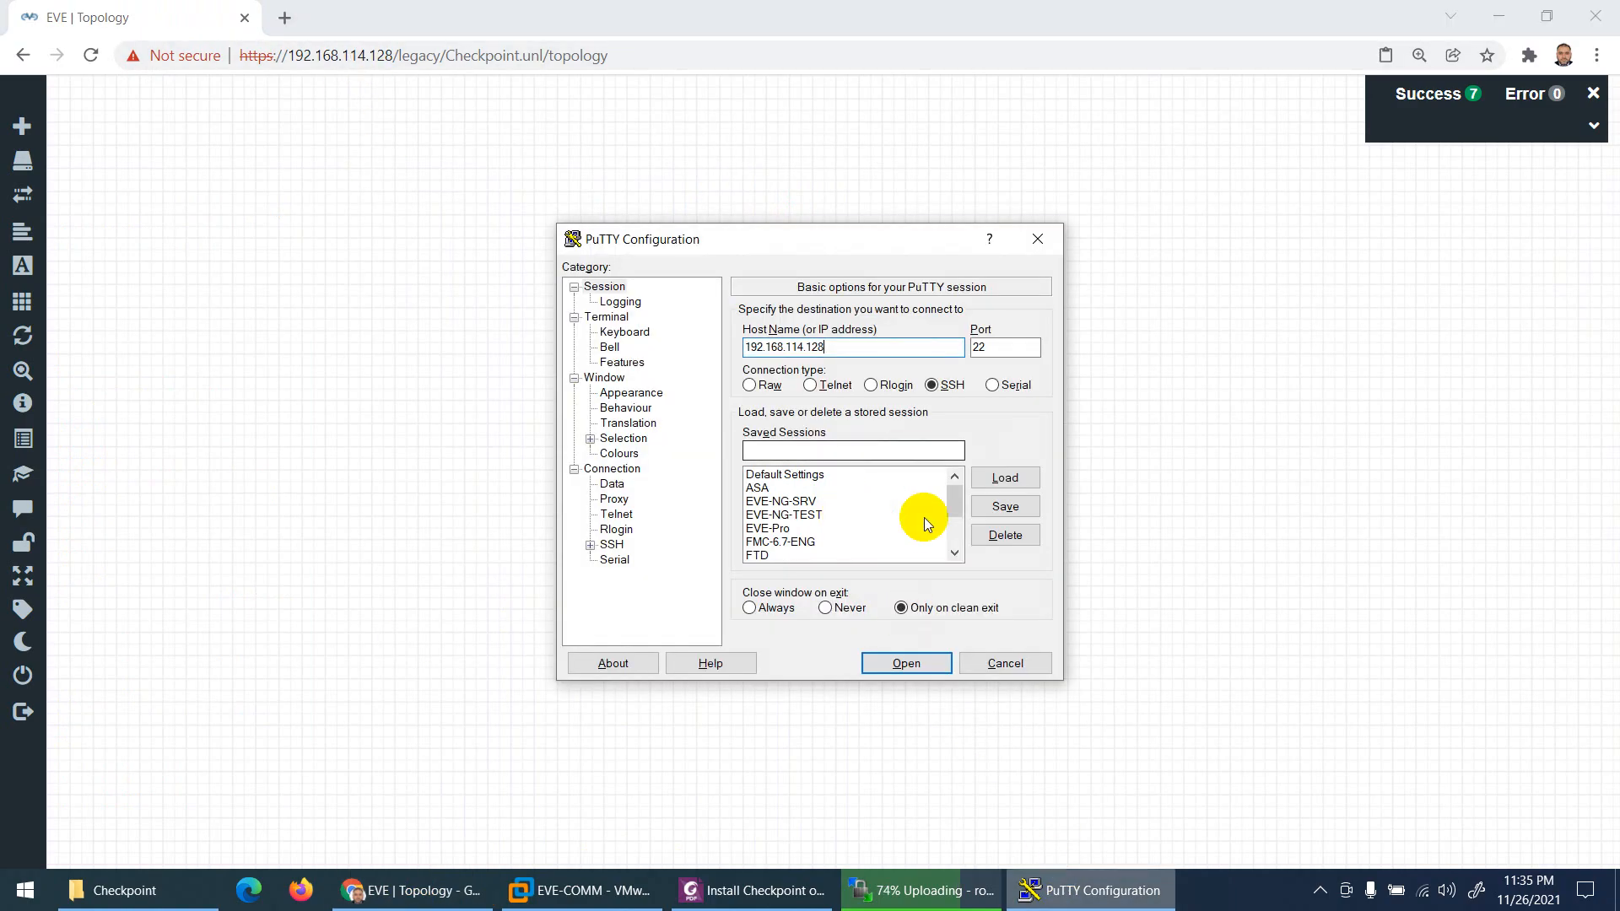
left_click(900, 666)
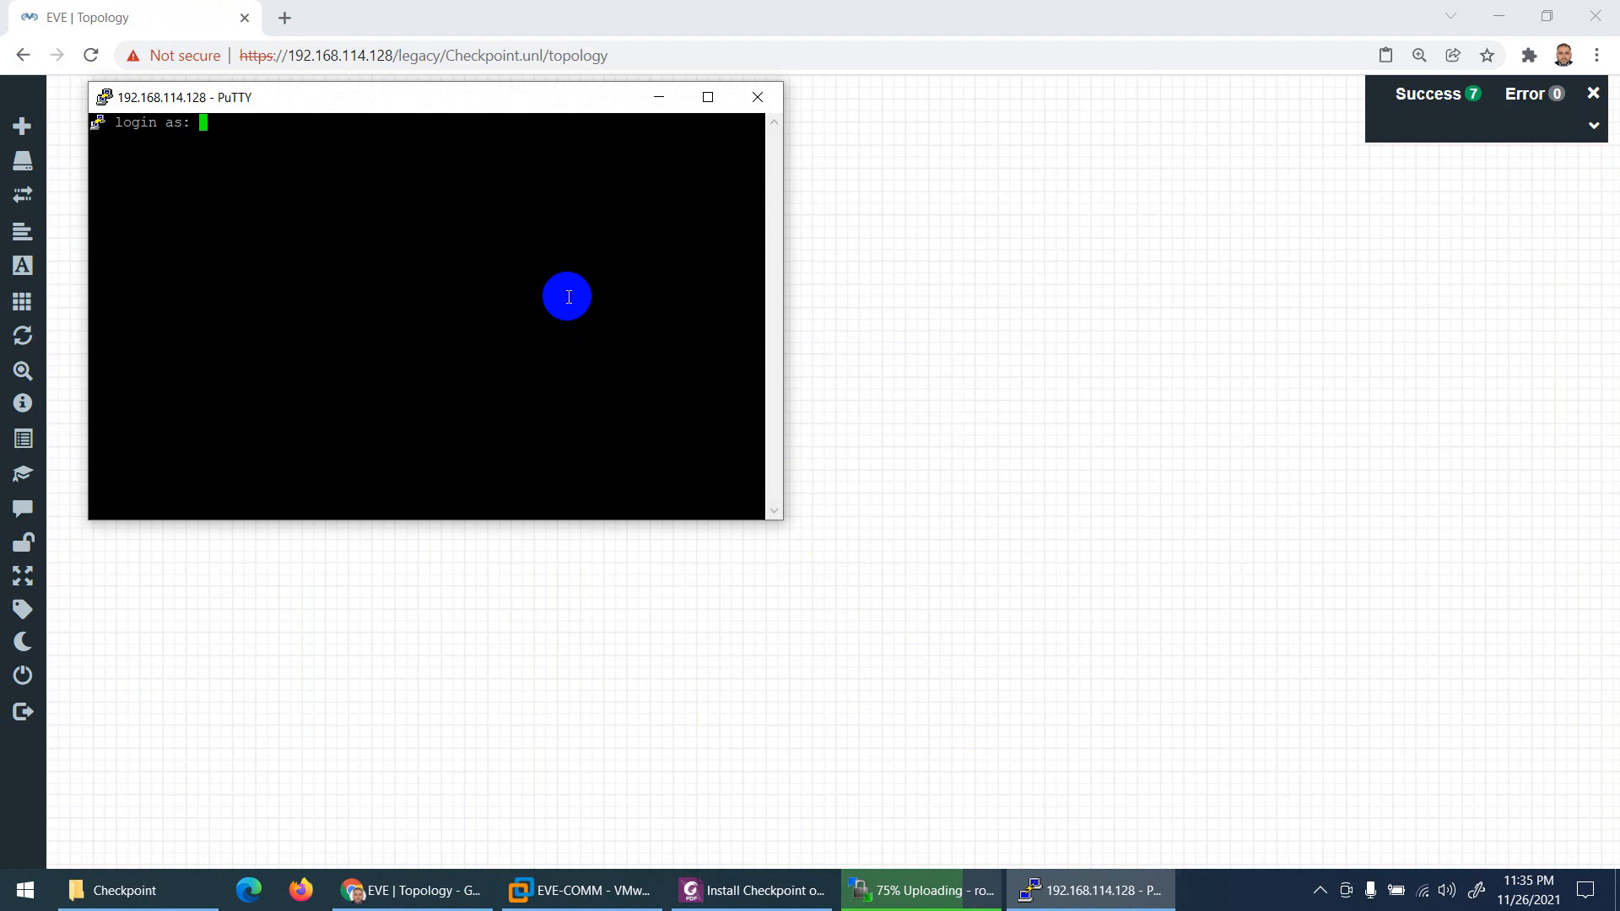
type("root")
key("Return")
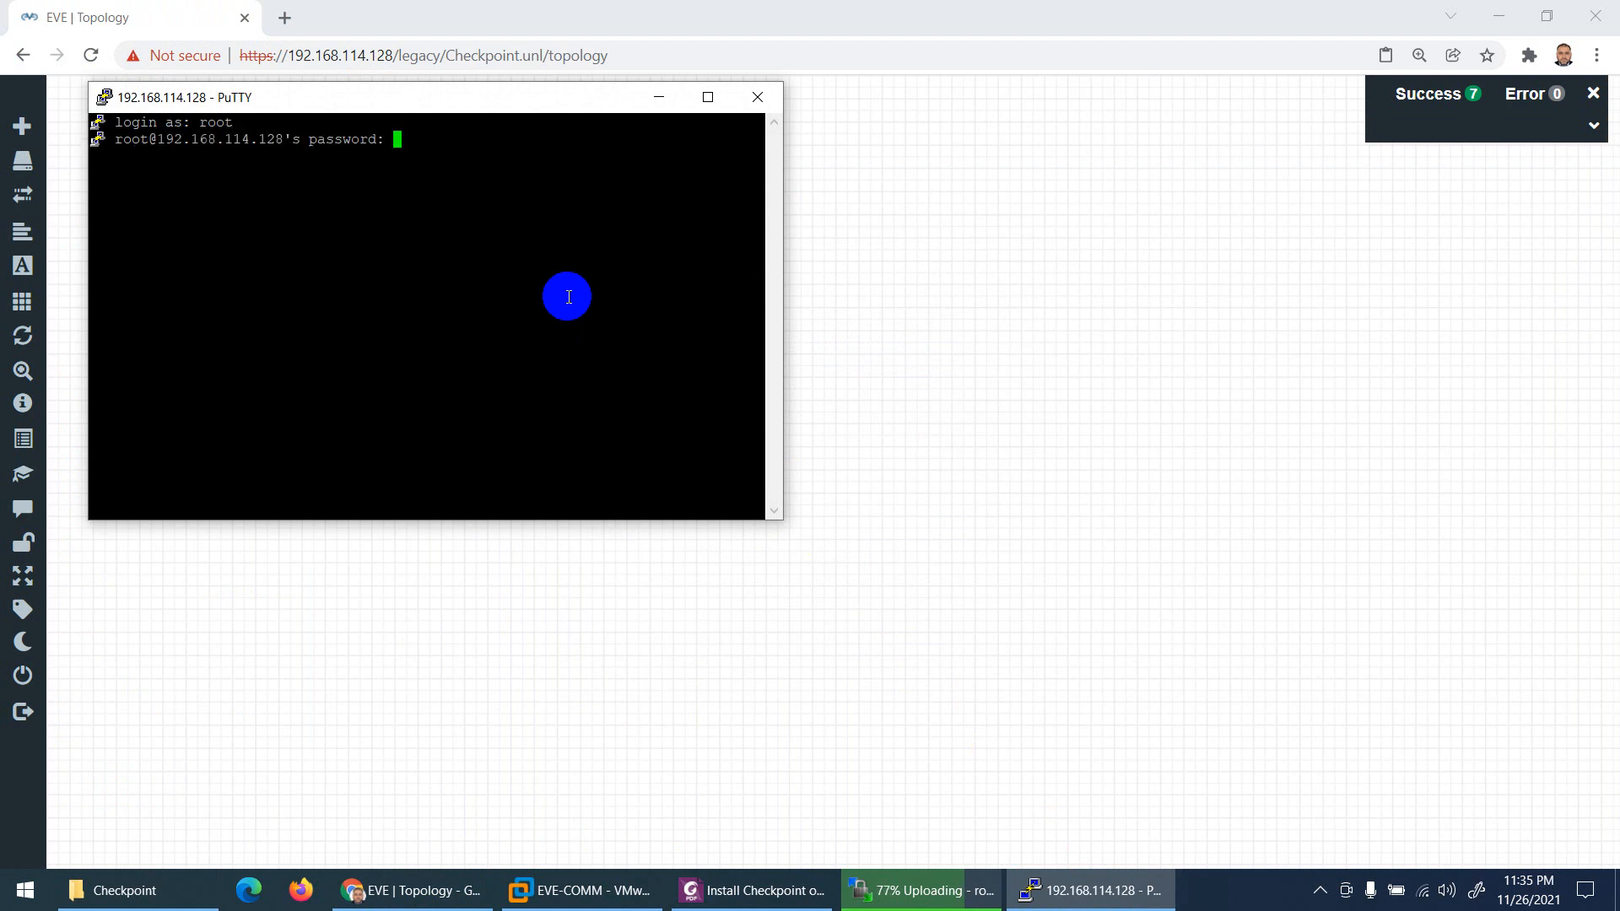
key("Return")
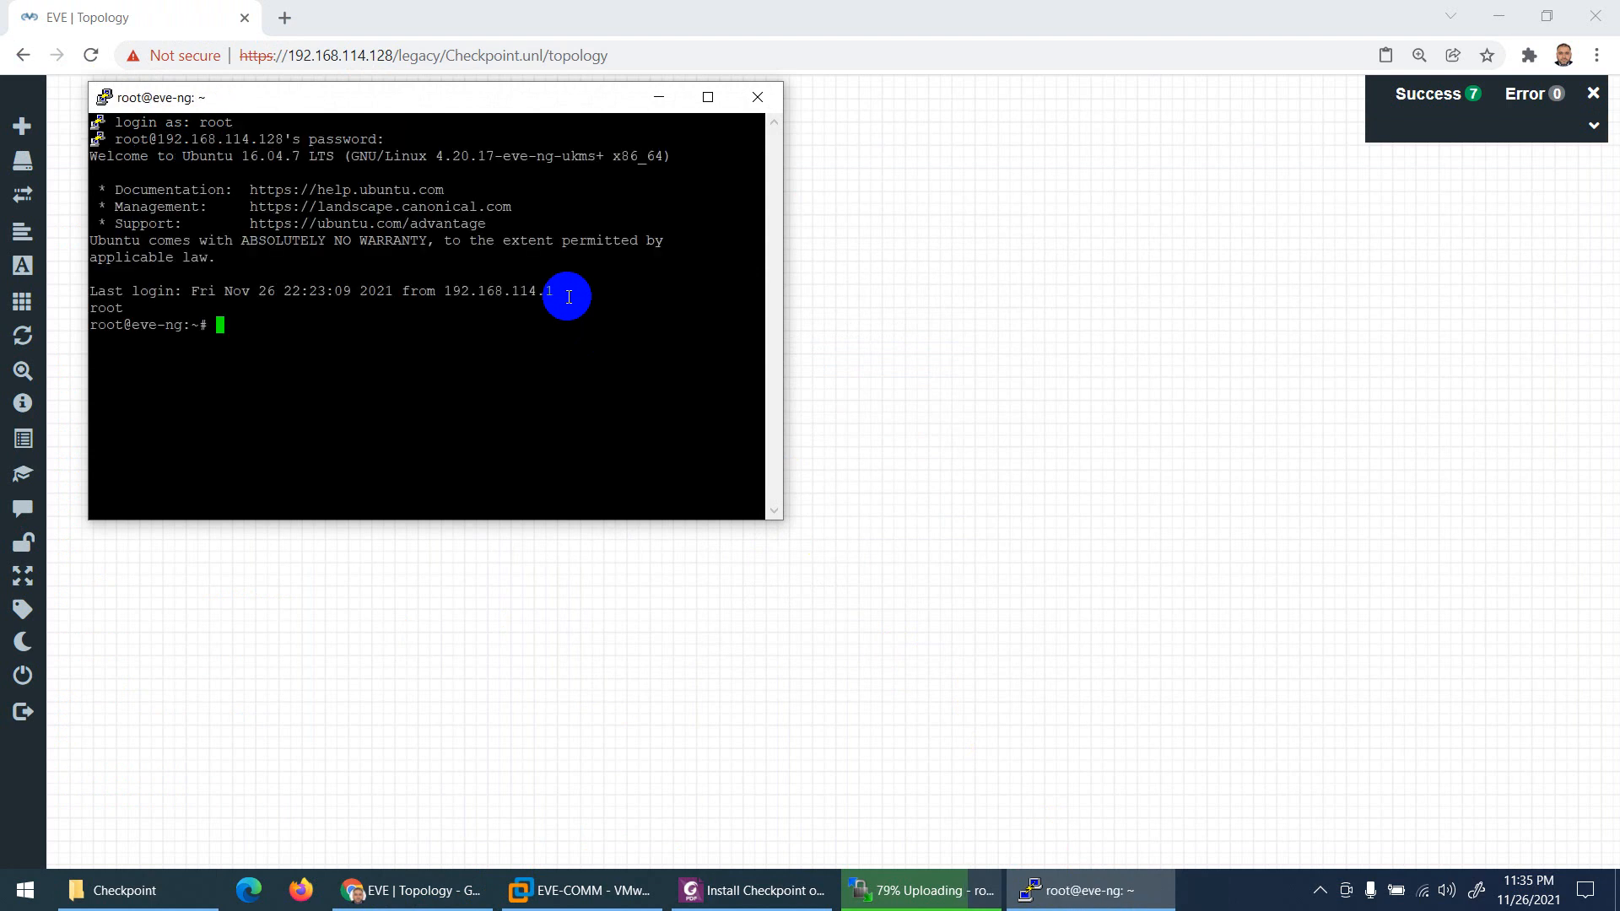
Step: Center the terminal window, clear it to a fresh eve-ng prompt, and minimise it
left_click_drag(545, 100, 957, 297)
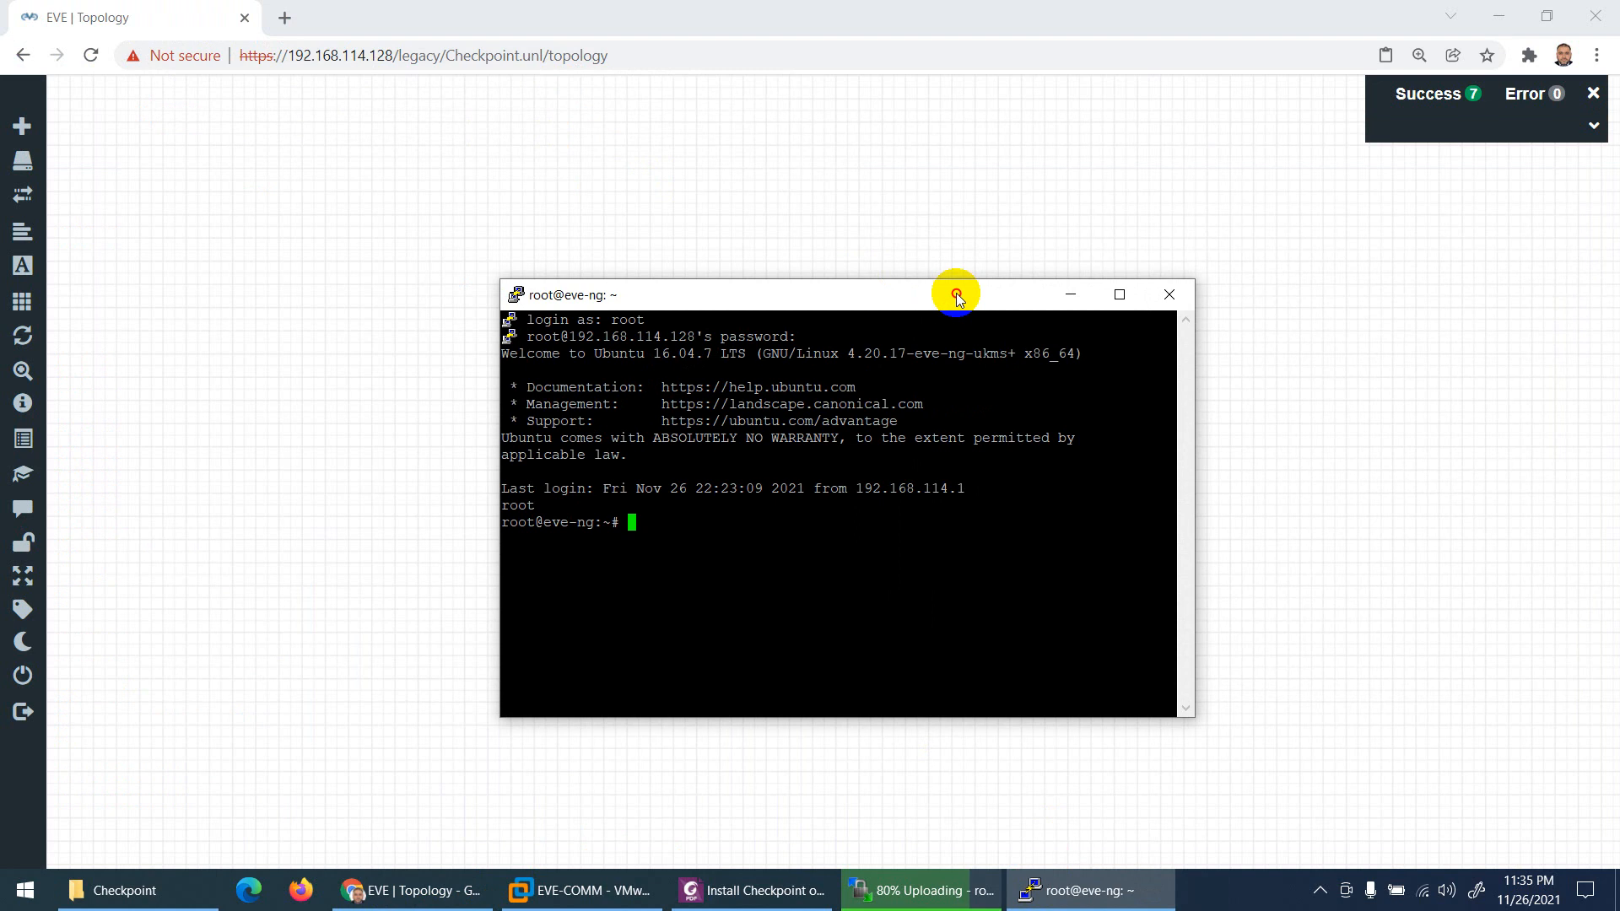
key("ctrl+l")
key("Return")
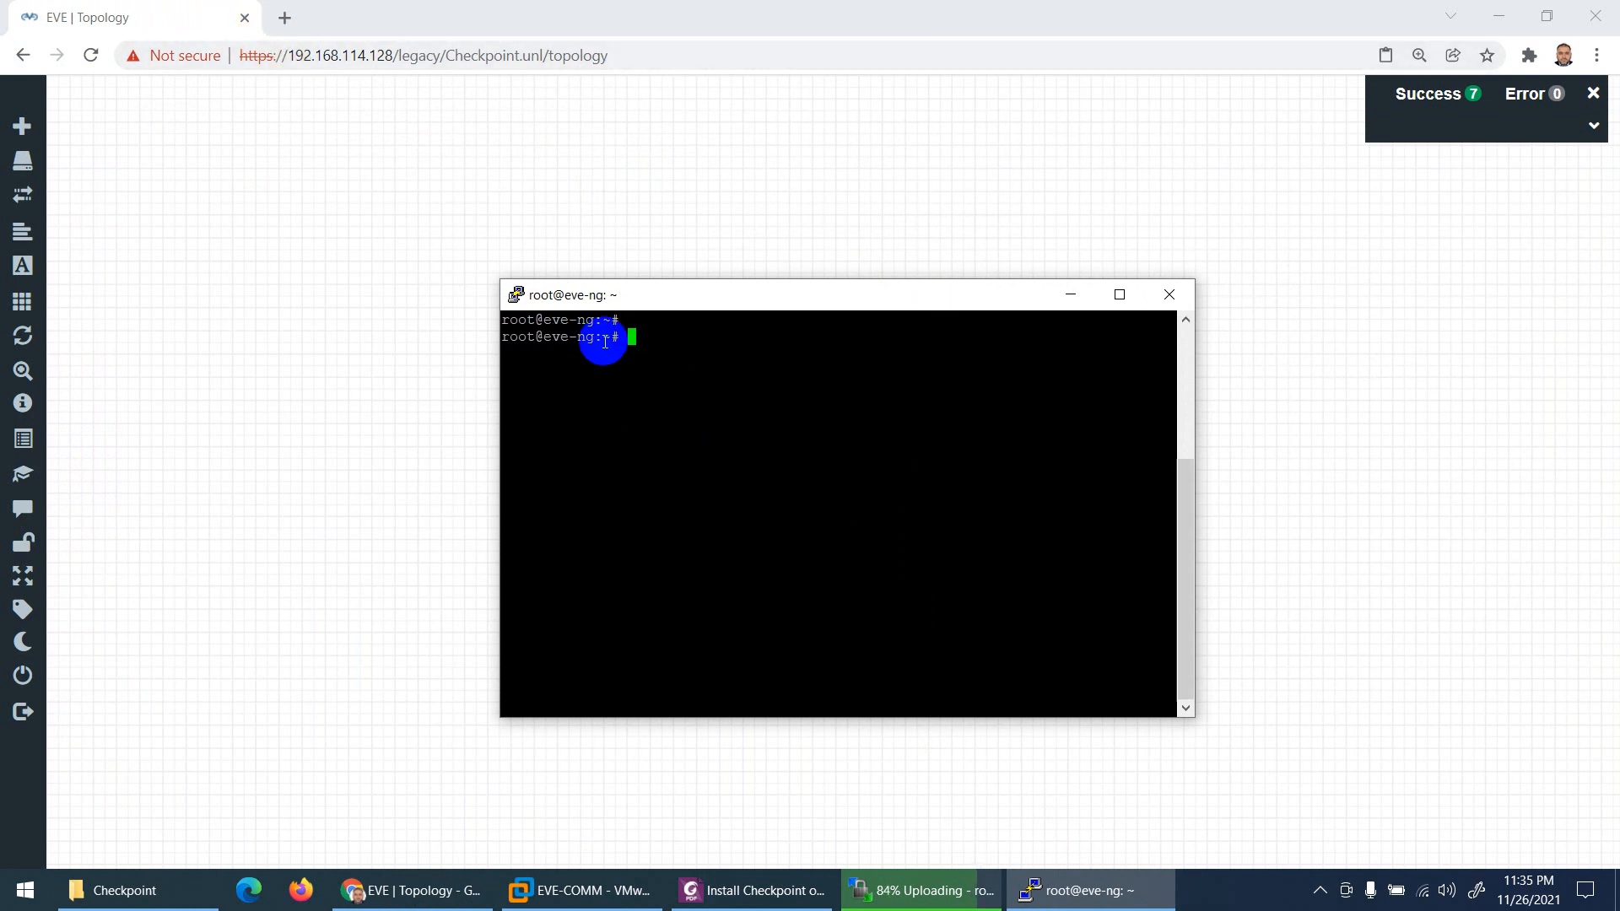
left_click(1085, 890)
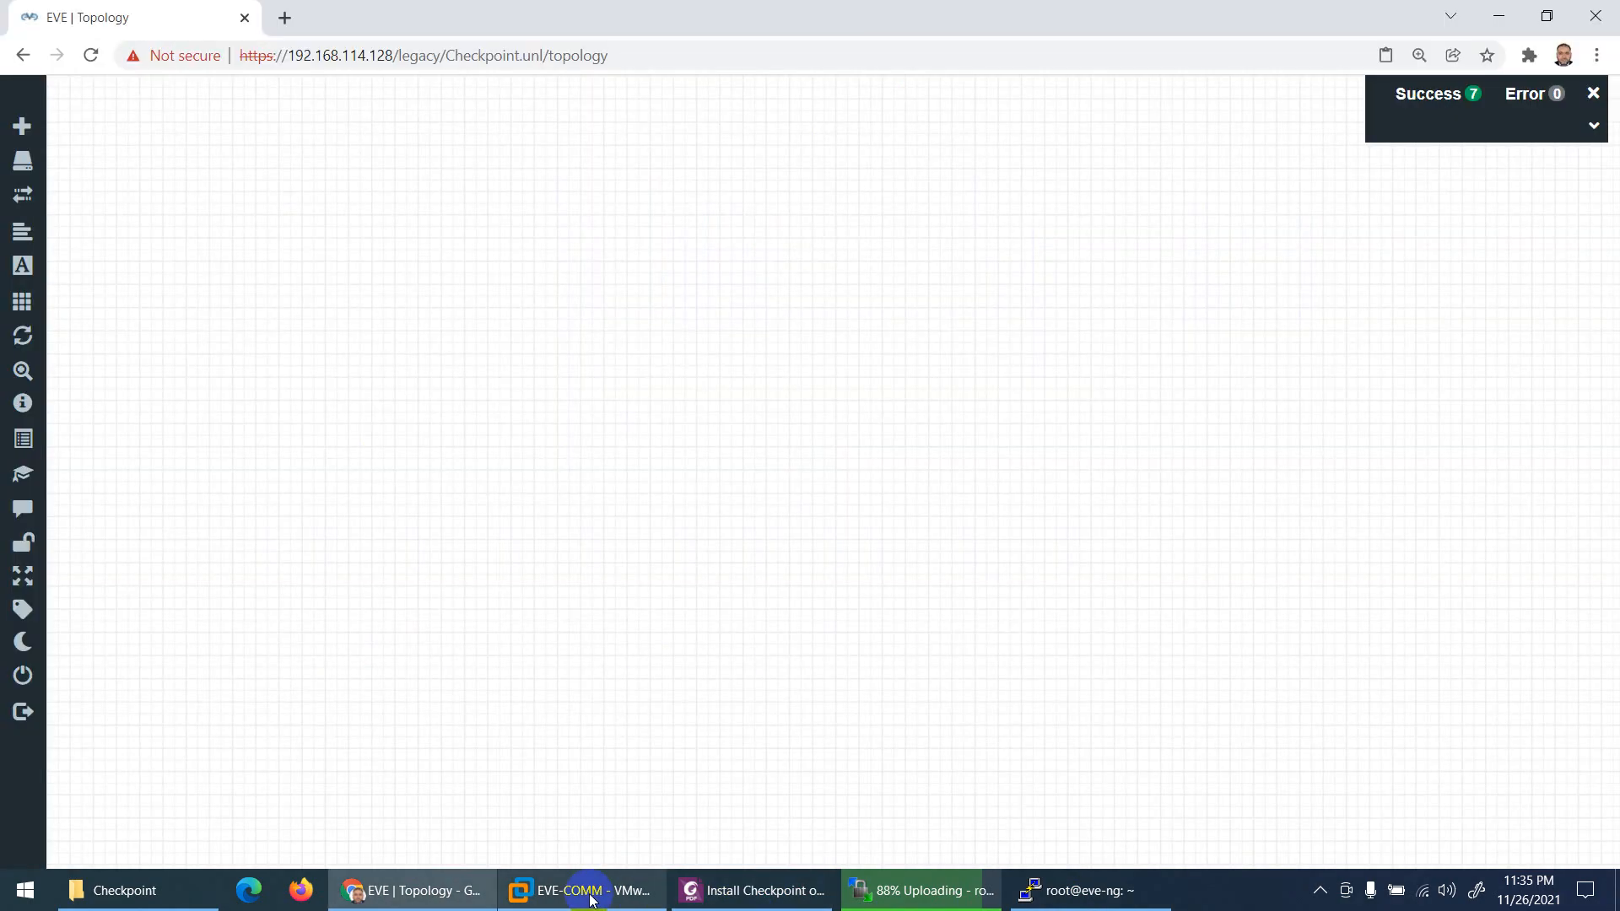
Step: Check the VMware VM's copy and paste options, then minimise VMware
left_click(591, 890)
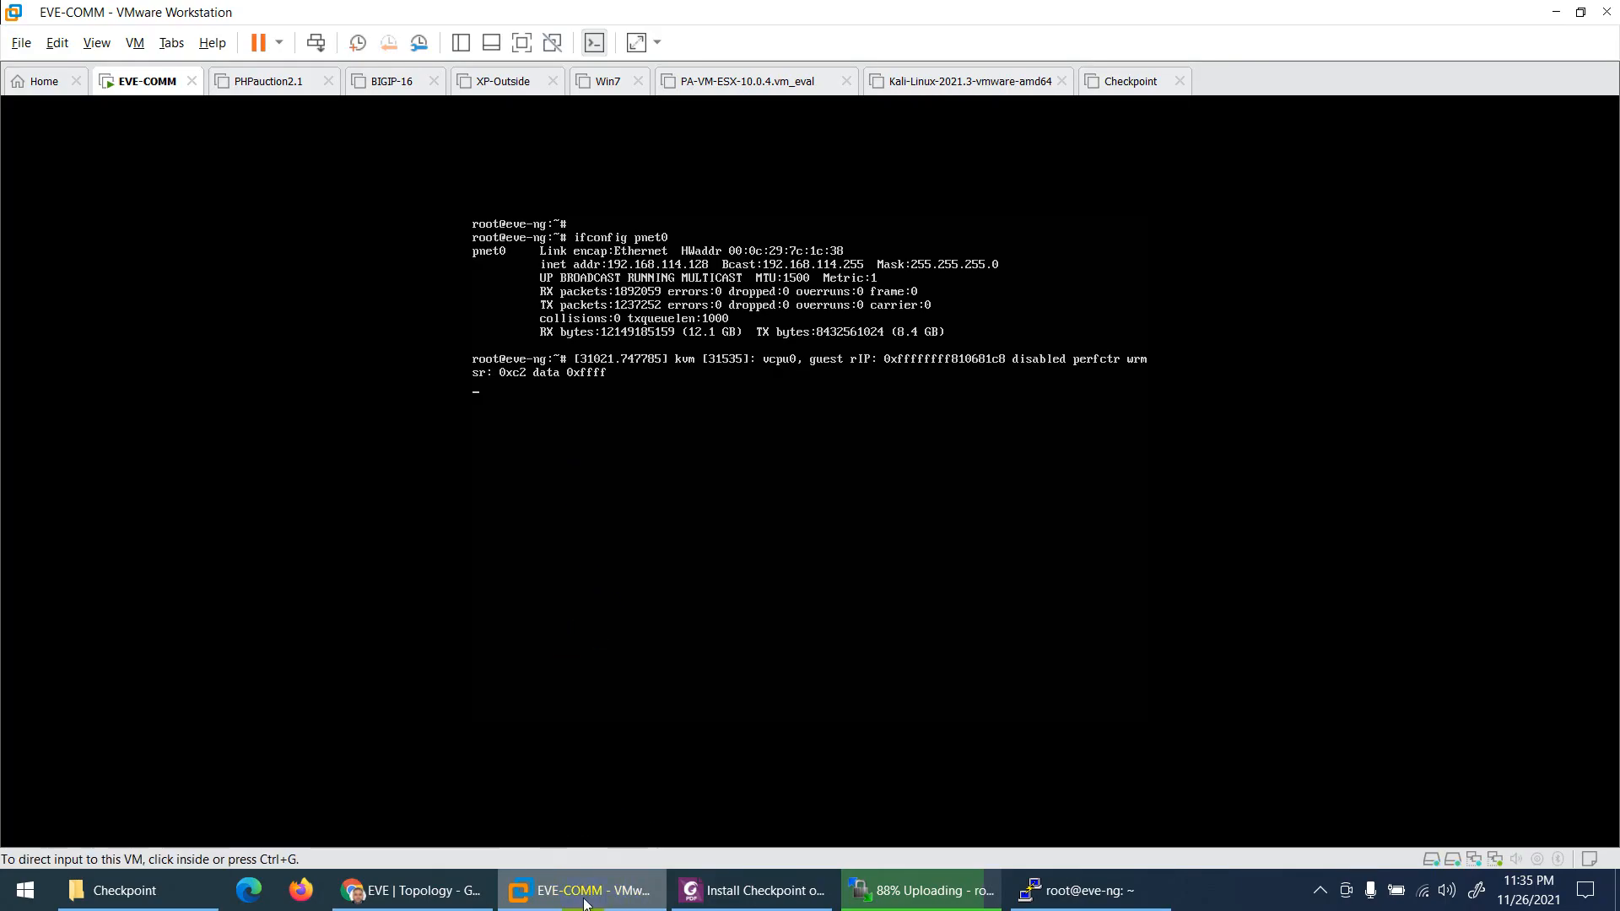
left_click(58, 42)
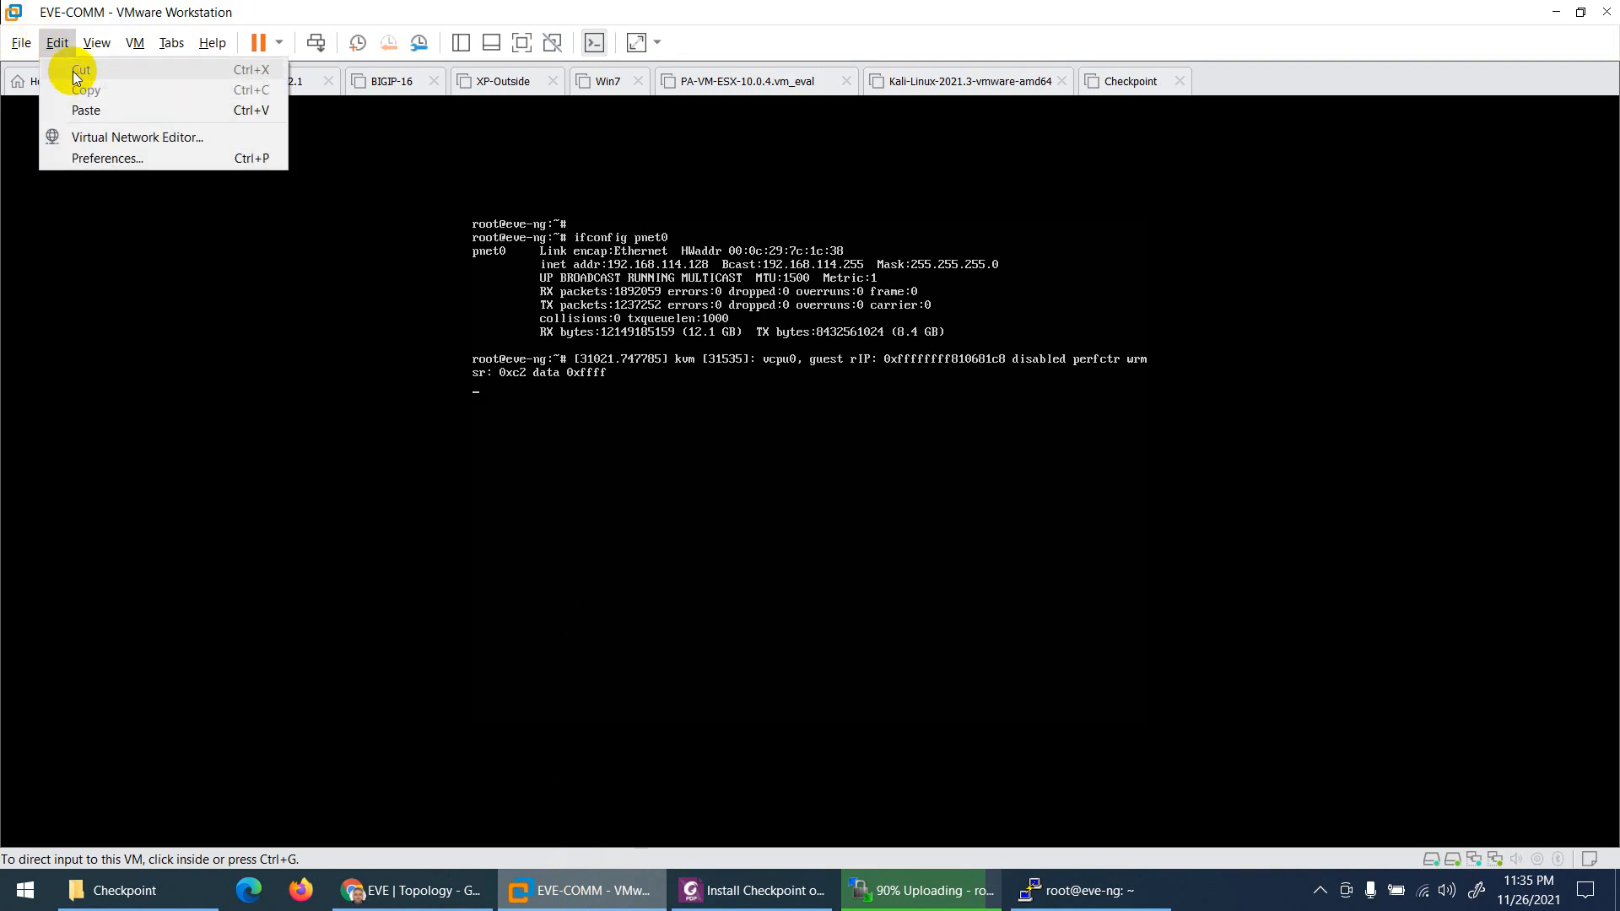
left_click(580, 885)
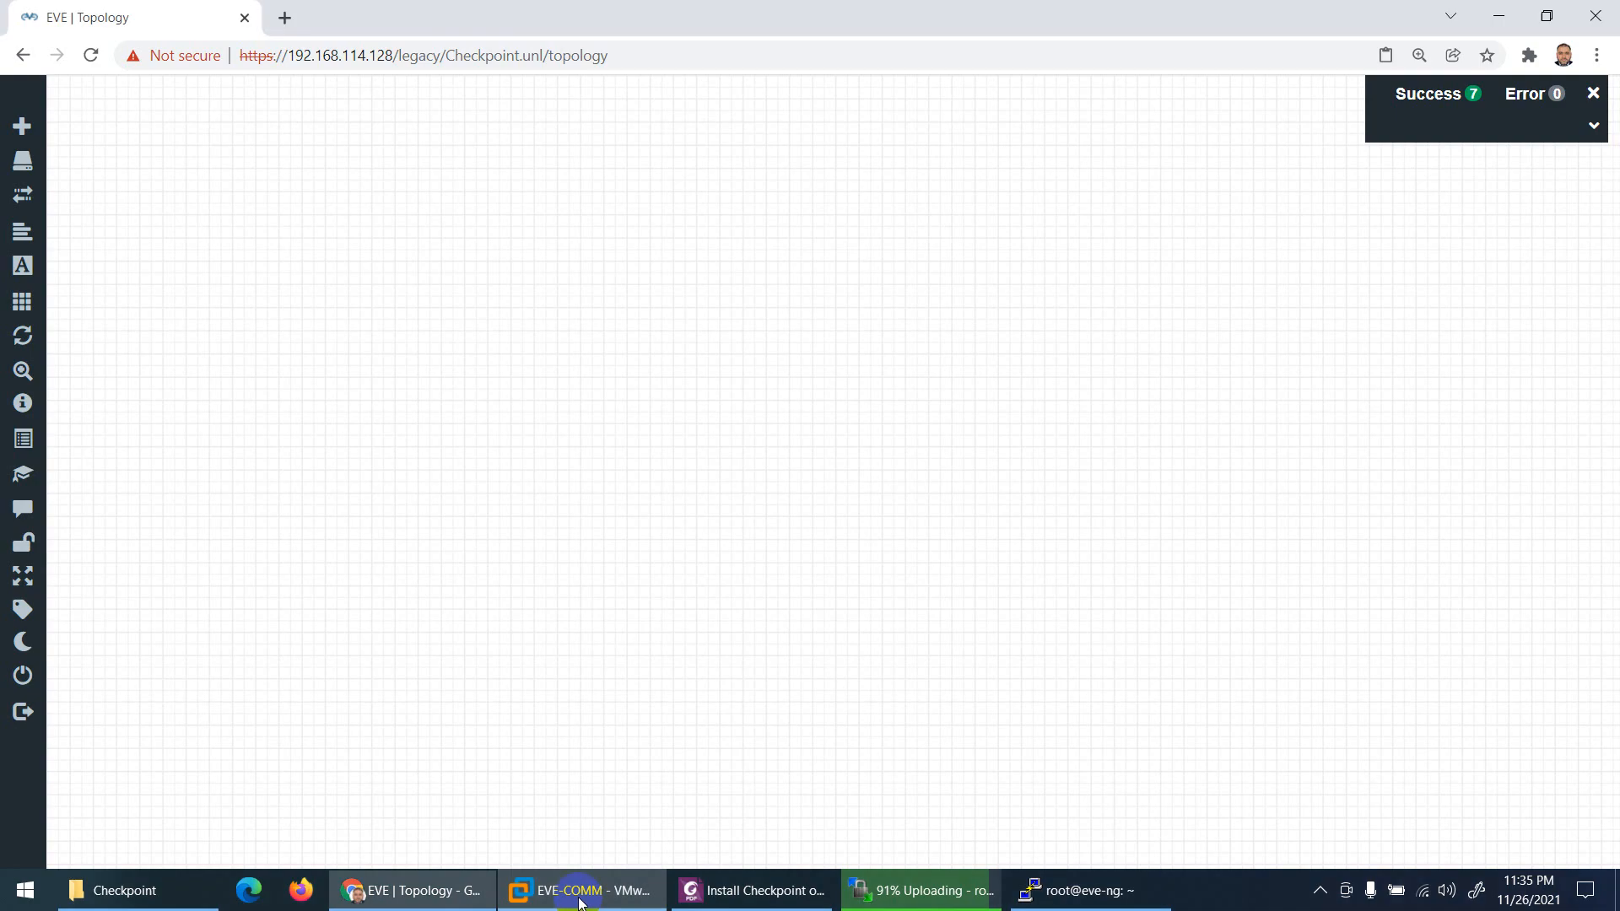
Step: Review the guide's step for renaming the ISO to cdrom.iso
left_click(753, 890)
scroll(503, 396, "down", 2)
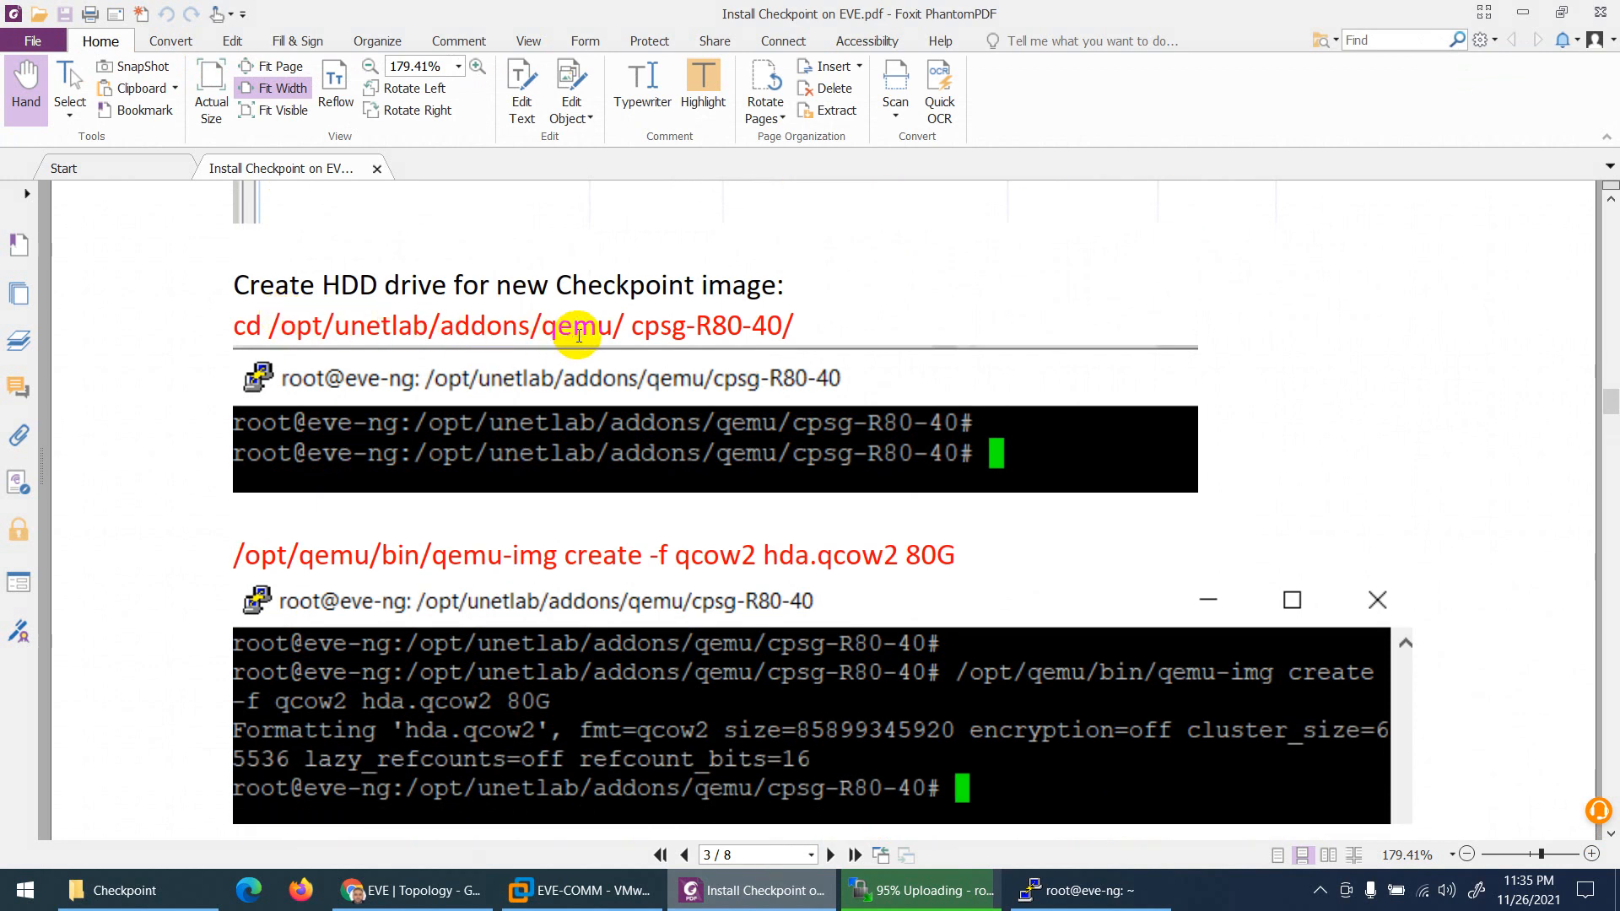
scroll(617, 380, "up", 4)
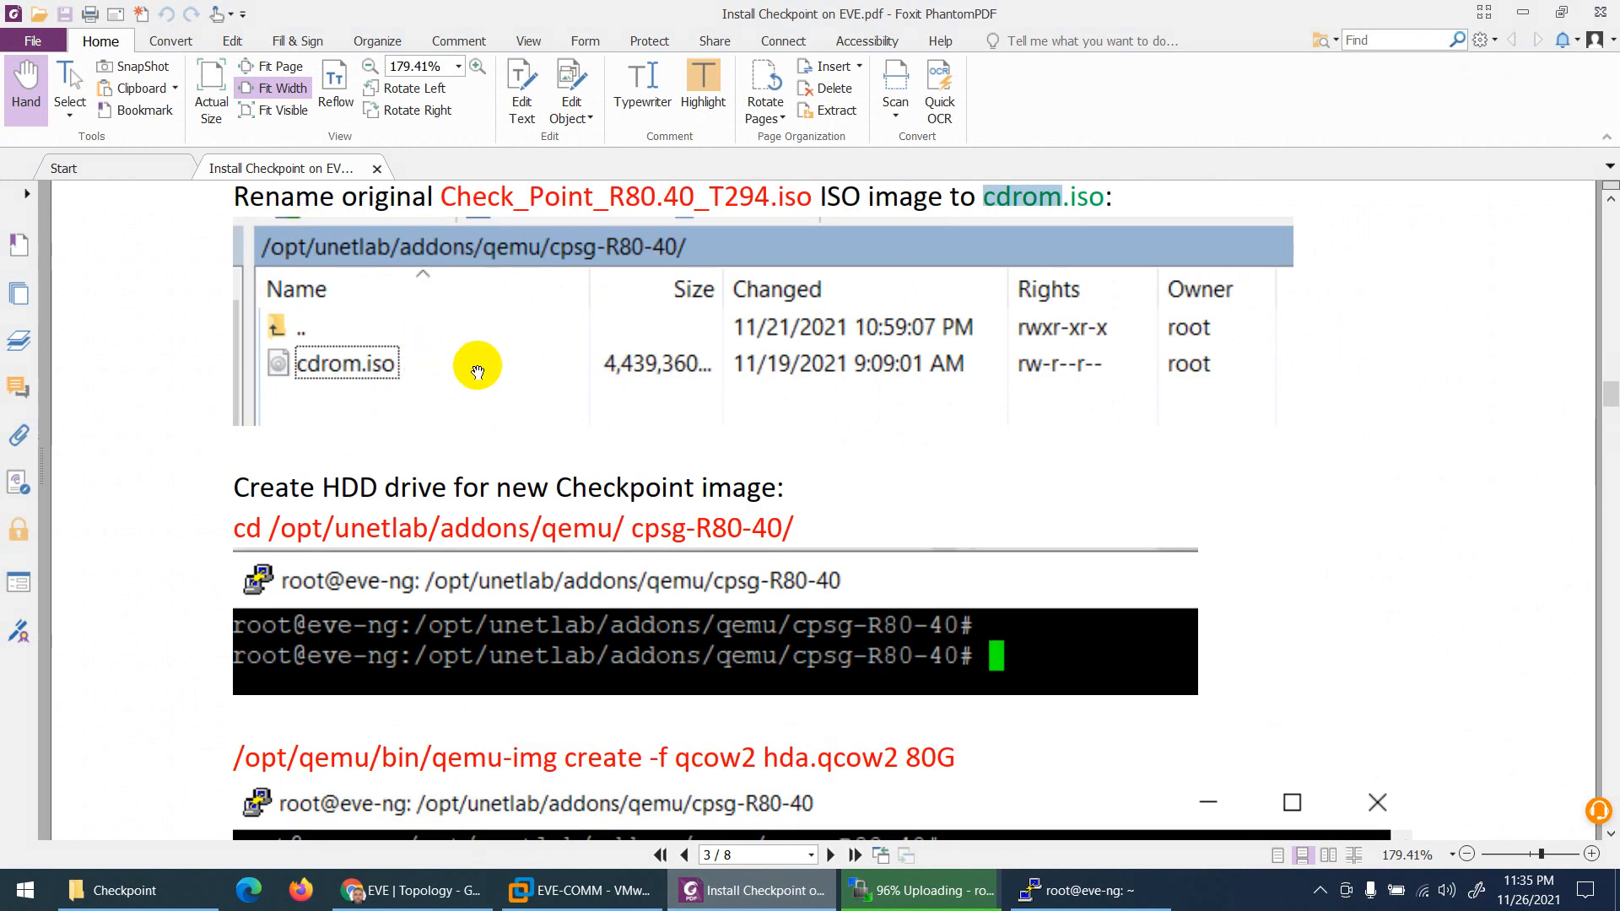
scroll(477, 372, "up", 1)
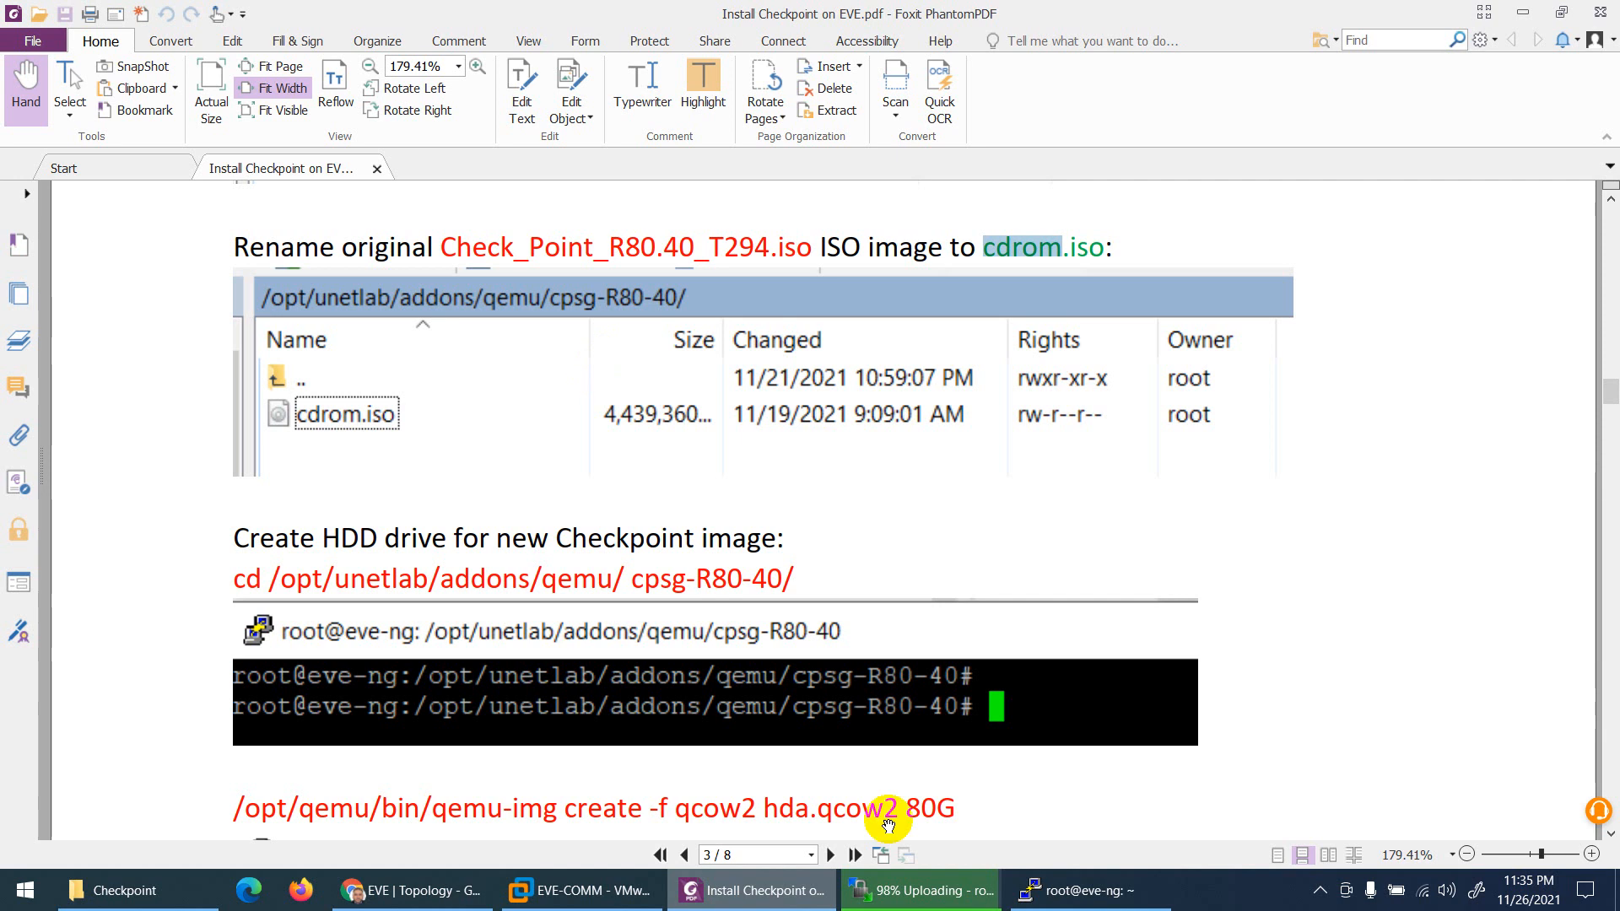
left_click(920, 890)
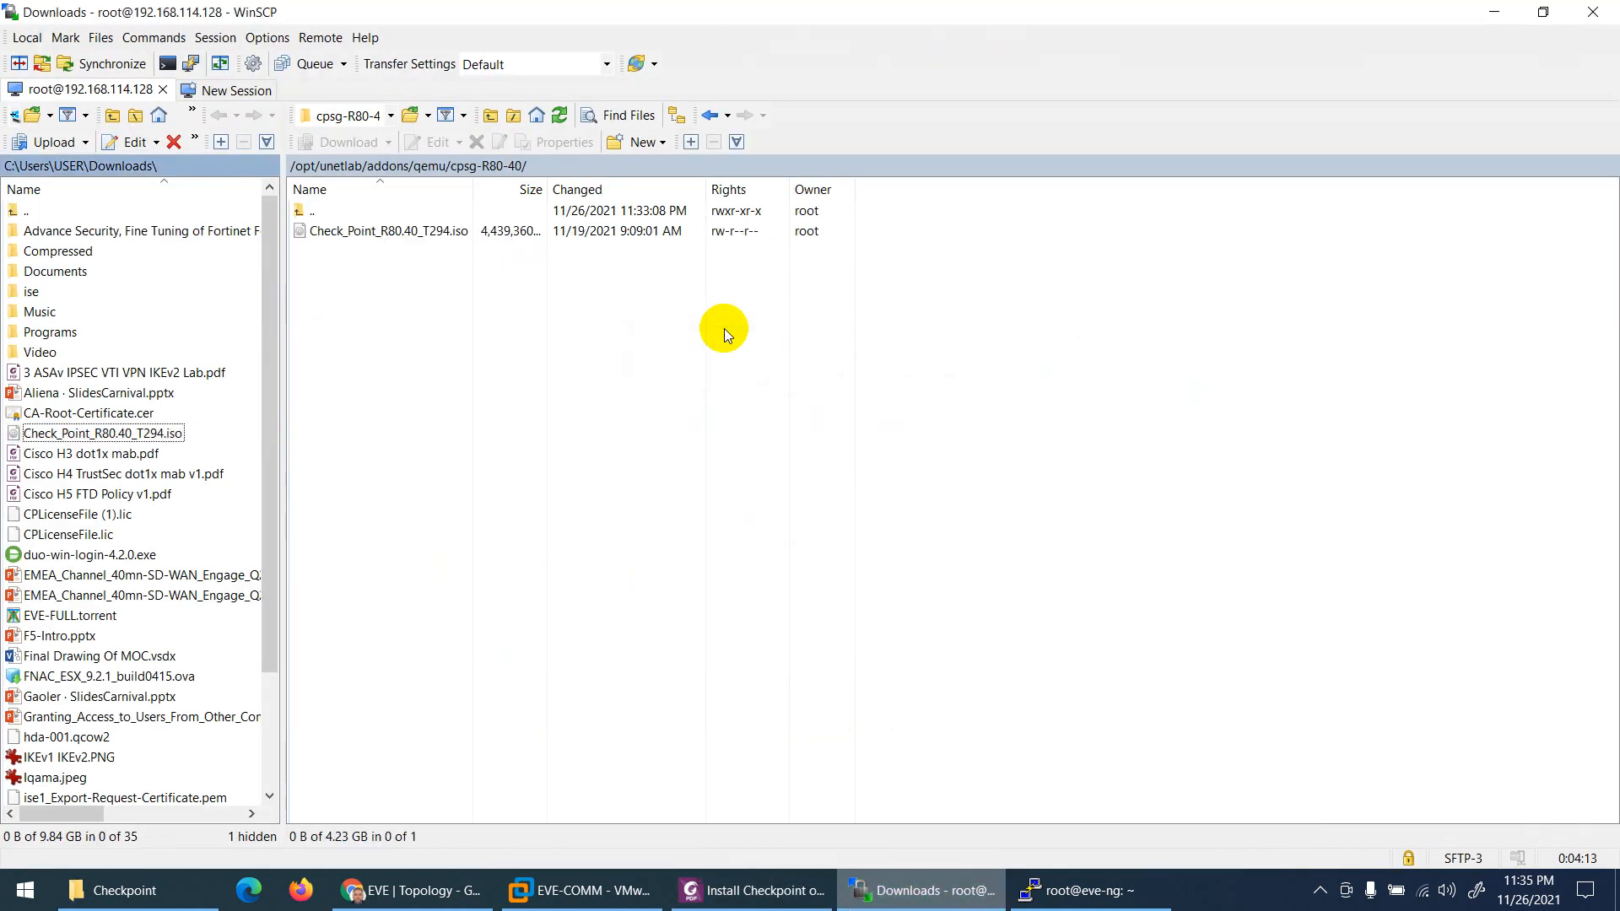
Step: Rename the uploaded Check Point ISO in the remote cpsg-R80-40 folder to cdrom.iso
left_click(383, 232)
right_click(383, 232)
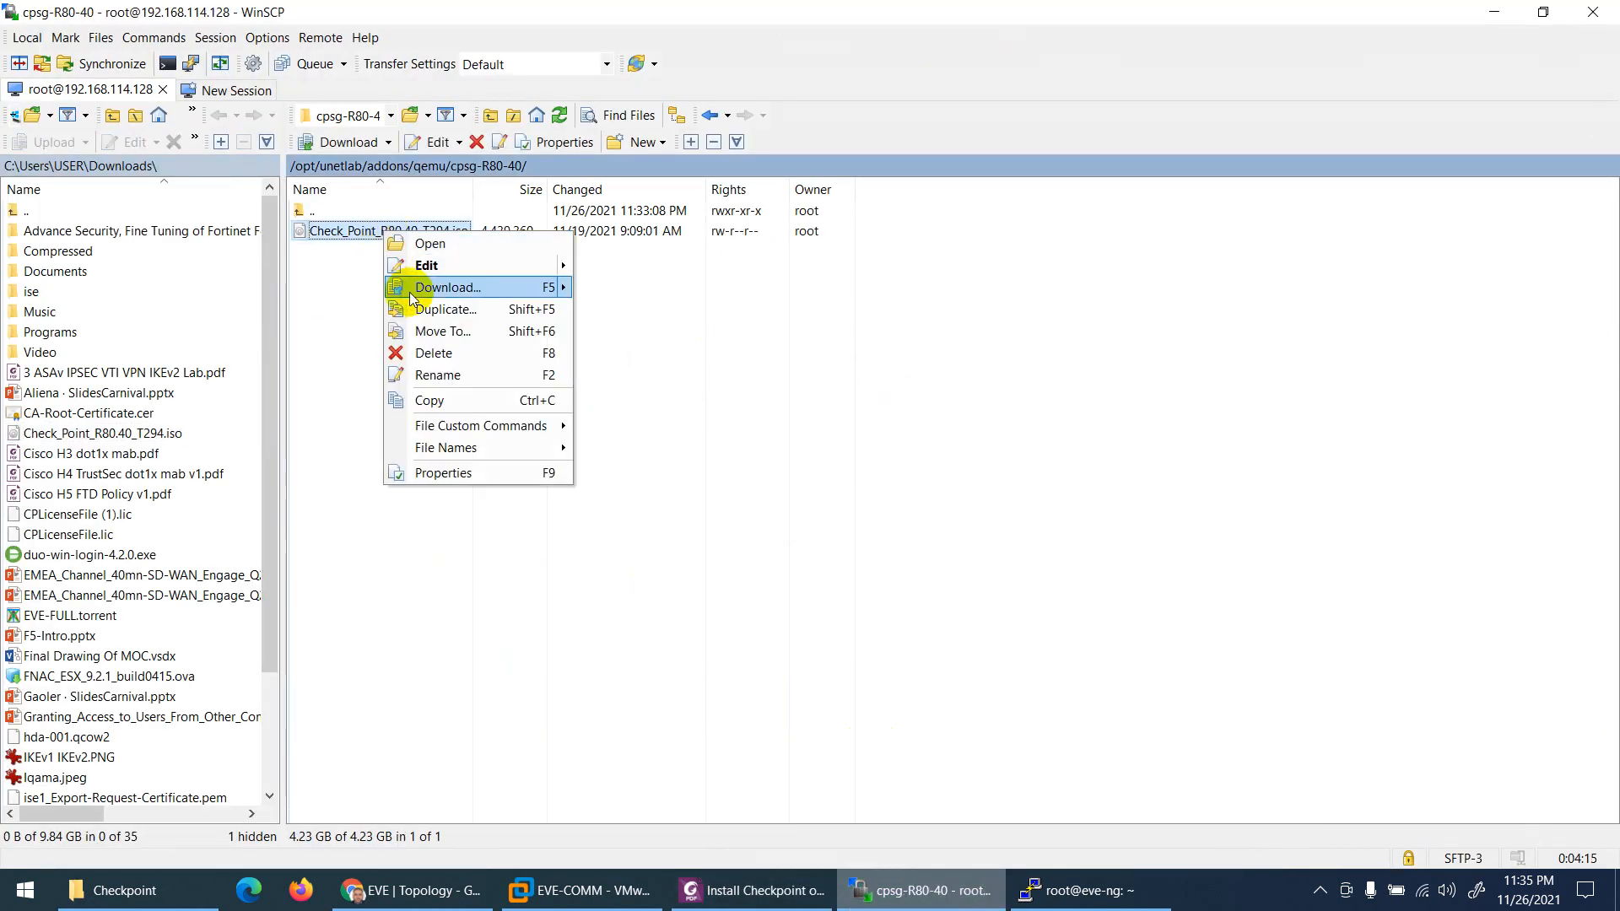
left_click(437, 376)
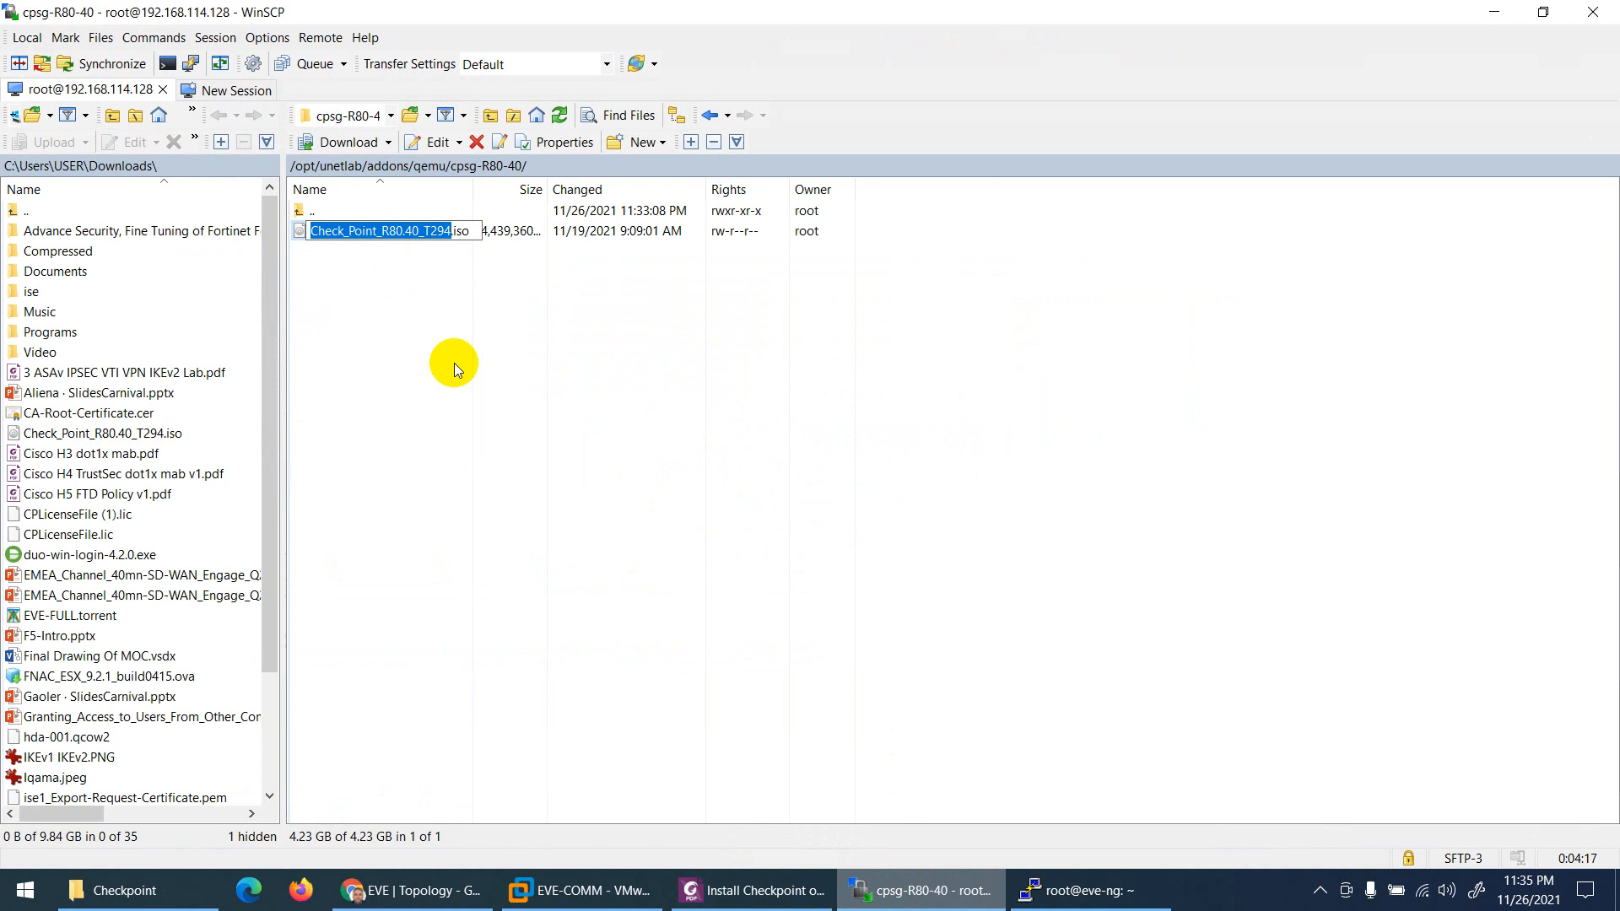
type("cdrom")
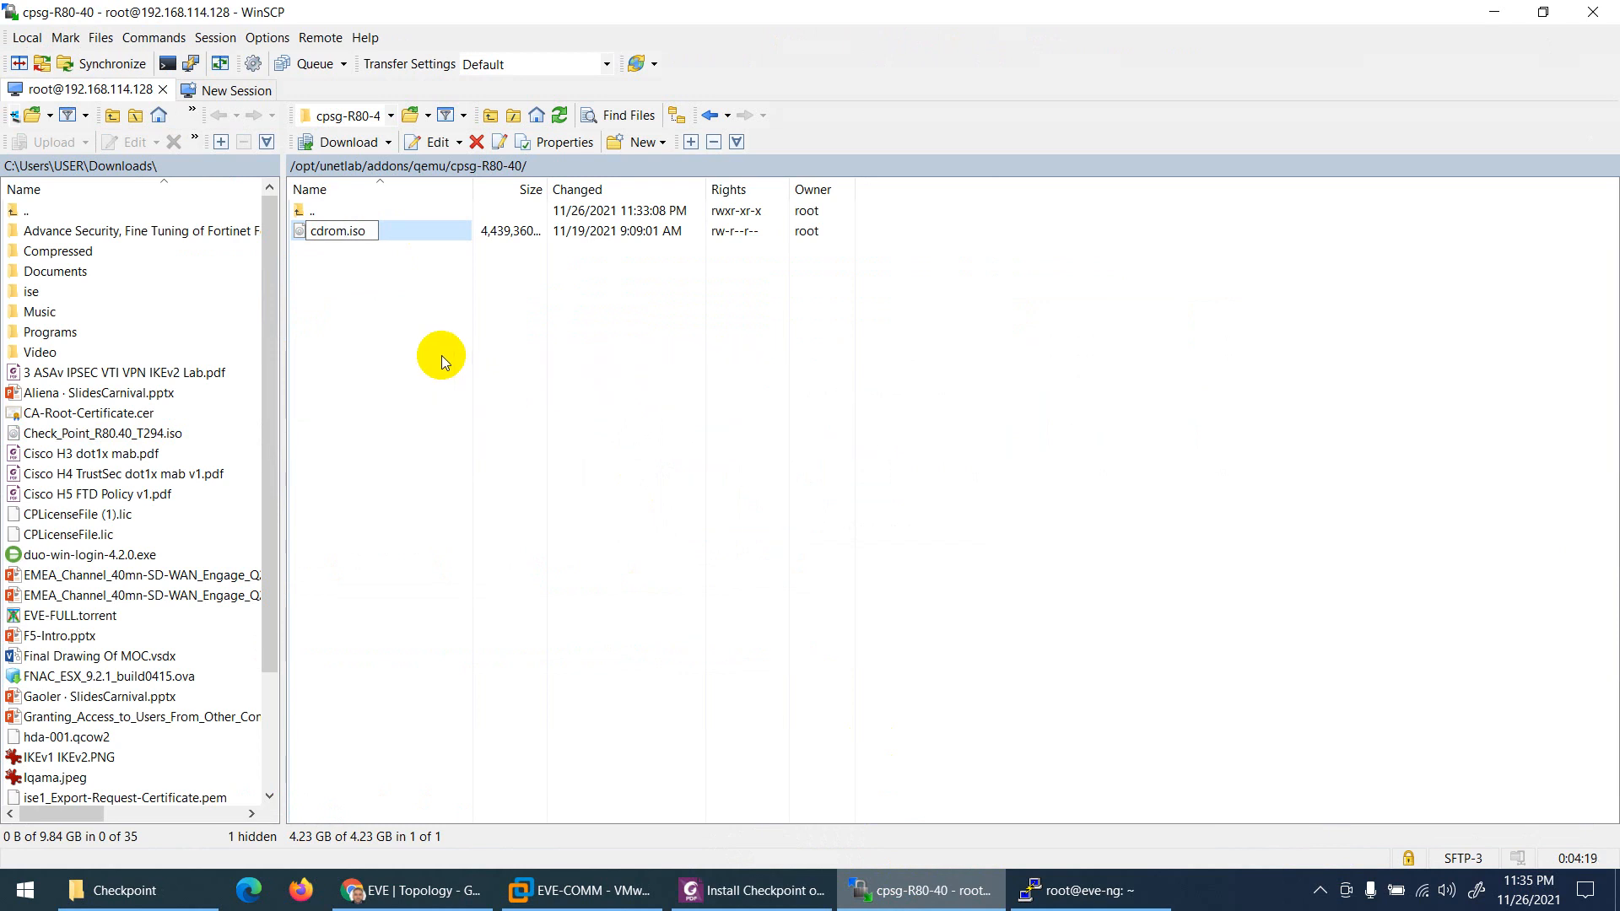
left_click(430, 349)
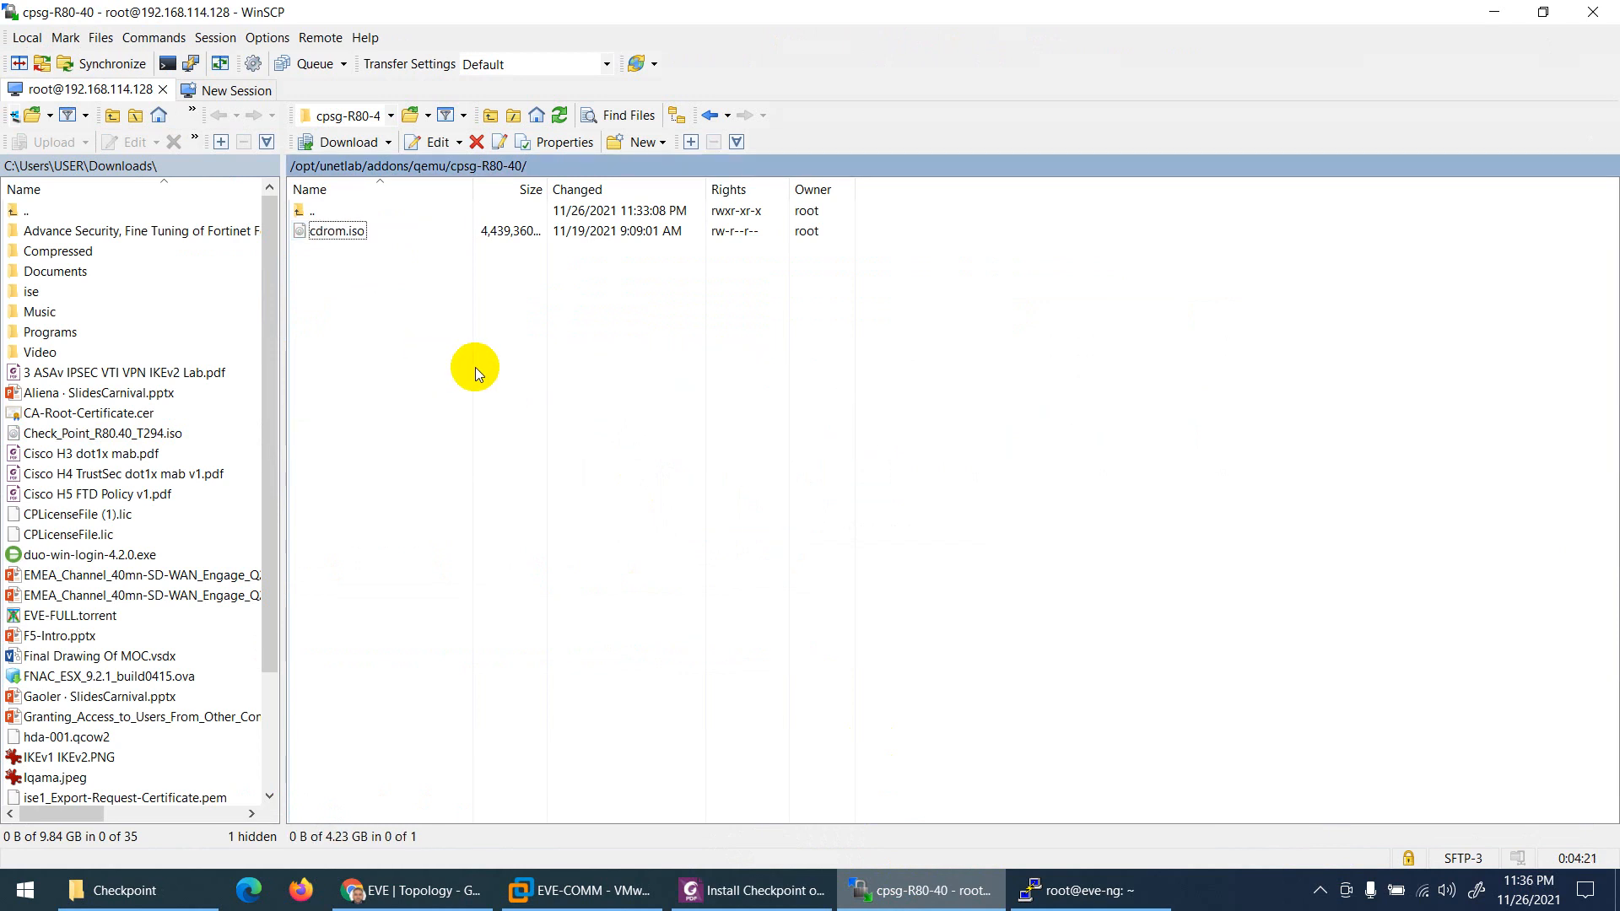
left_click(1046, 890)
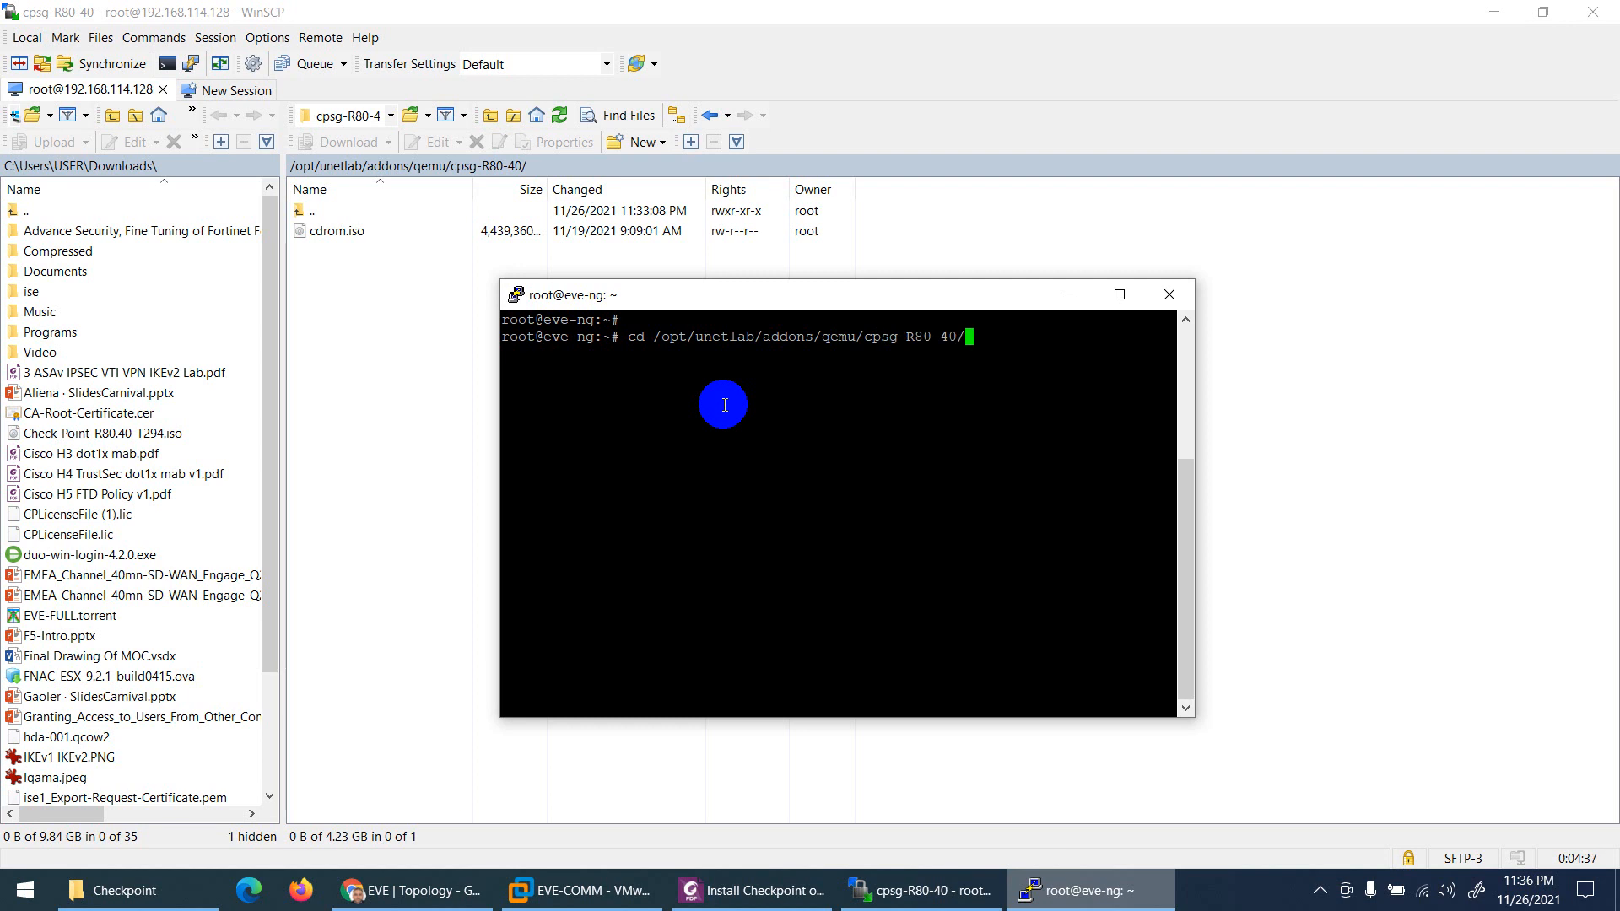
Step: Change into /opt/unetlab/addons/qemu/cpsg-R80-40 and list it, confirming only cdrom.iso is there
key("Return")
type("ls")
key("Return")
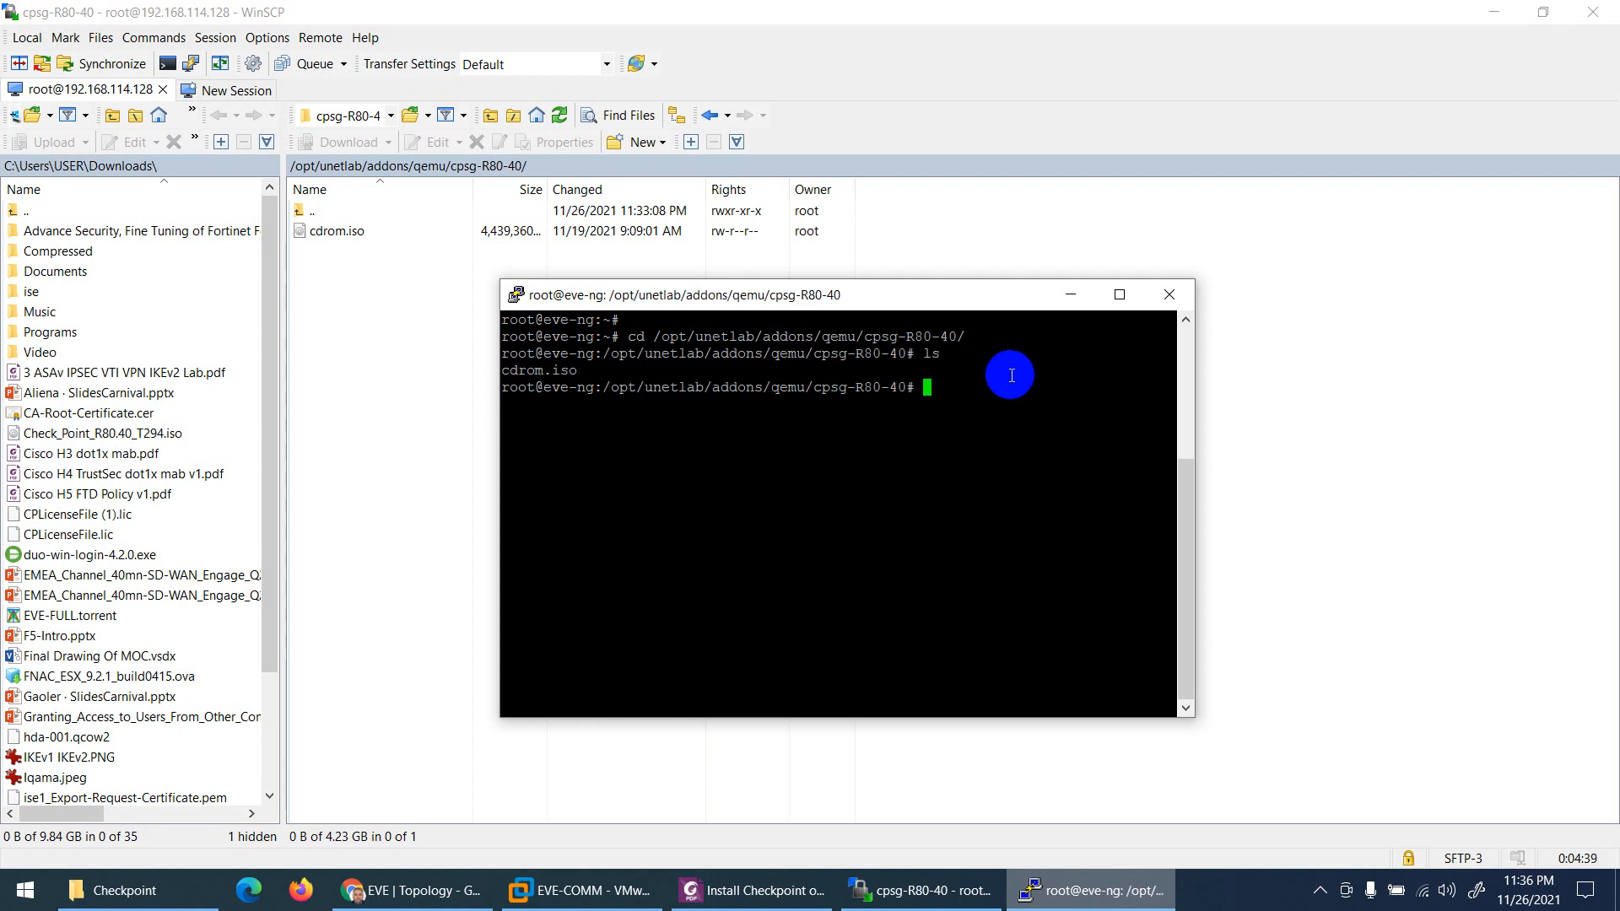
left_click_drag(658, 376, 504, 377)
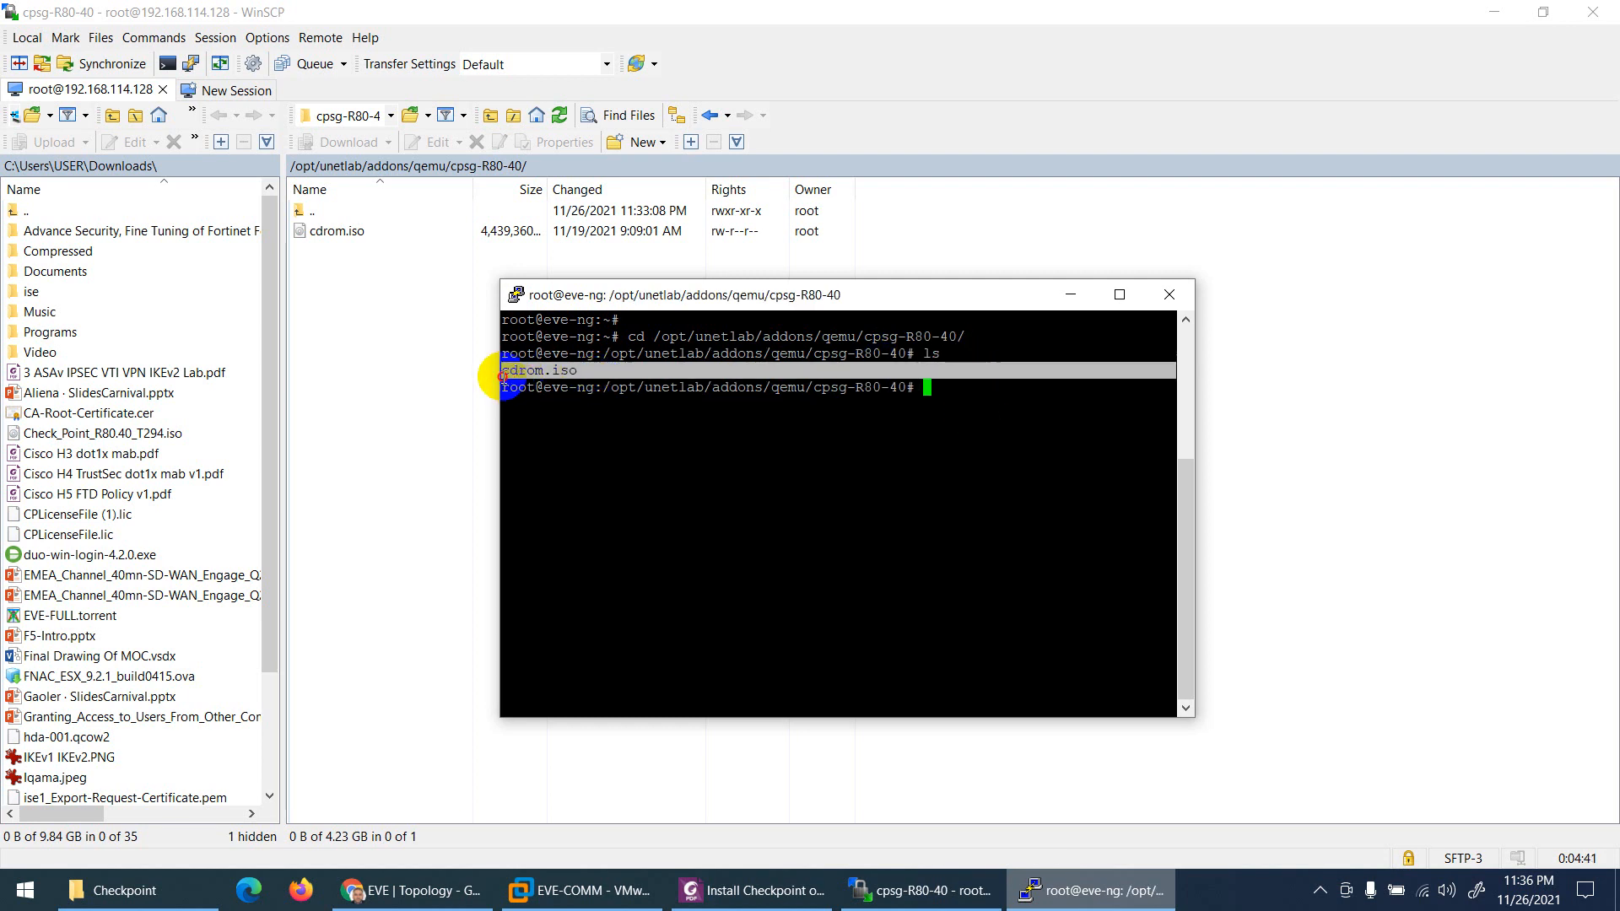
left_click(652, 444)
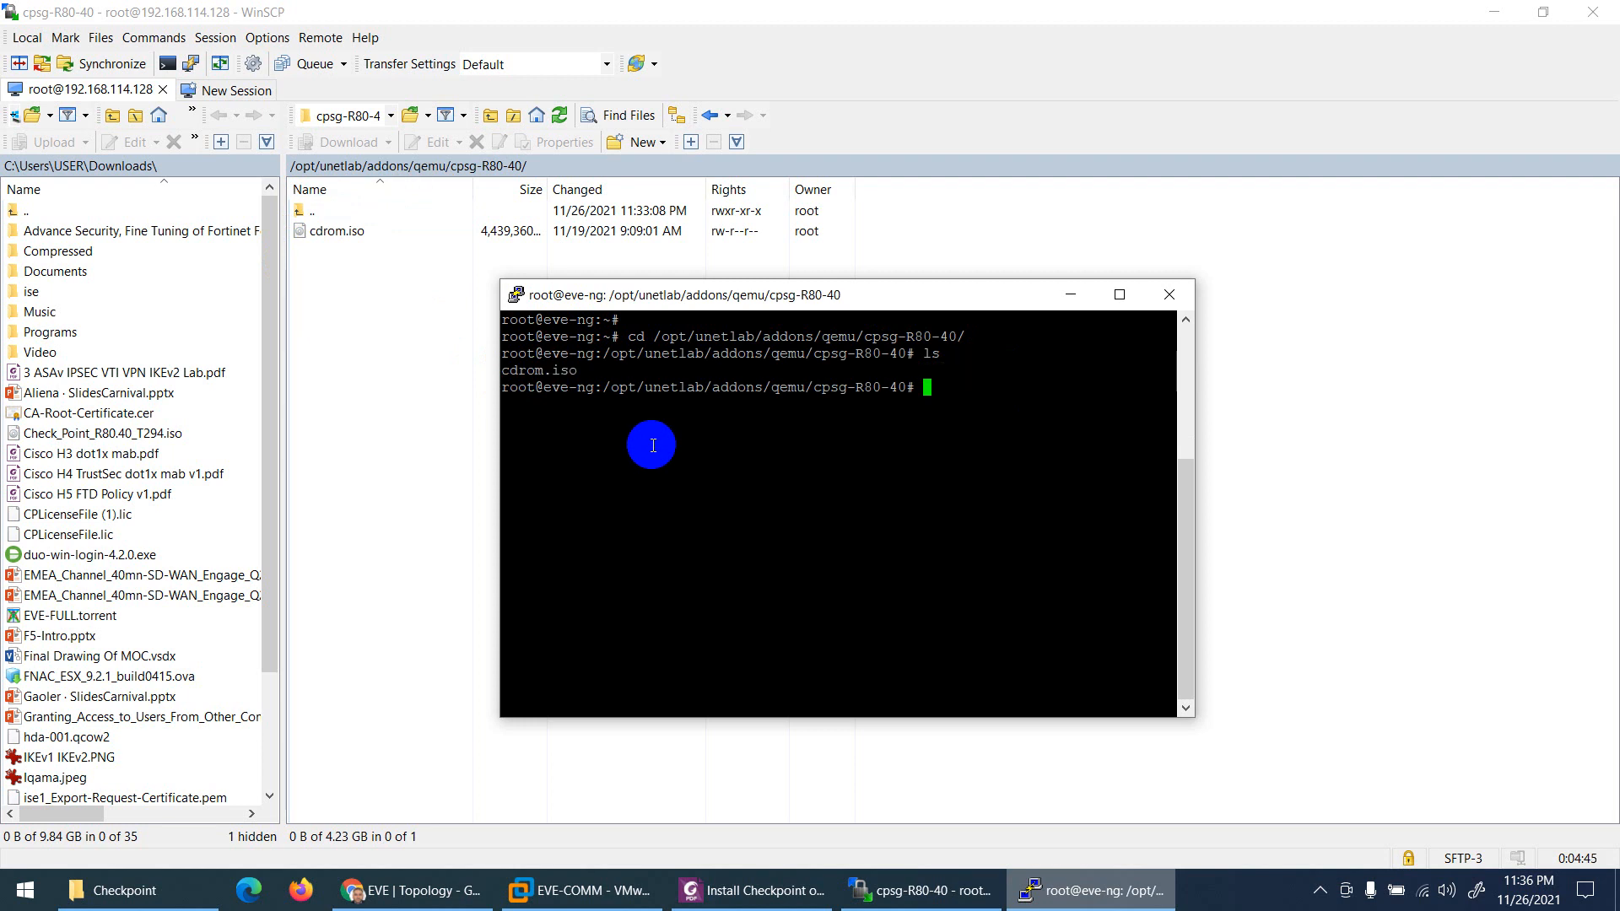
Step: Select the guide's qemu-img create hda.qcow2 80G command
left_click(773, 892)
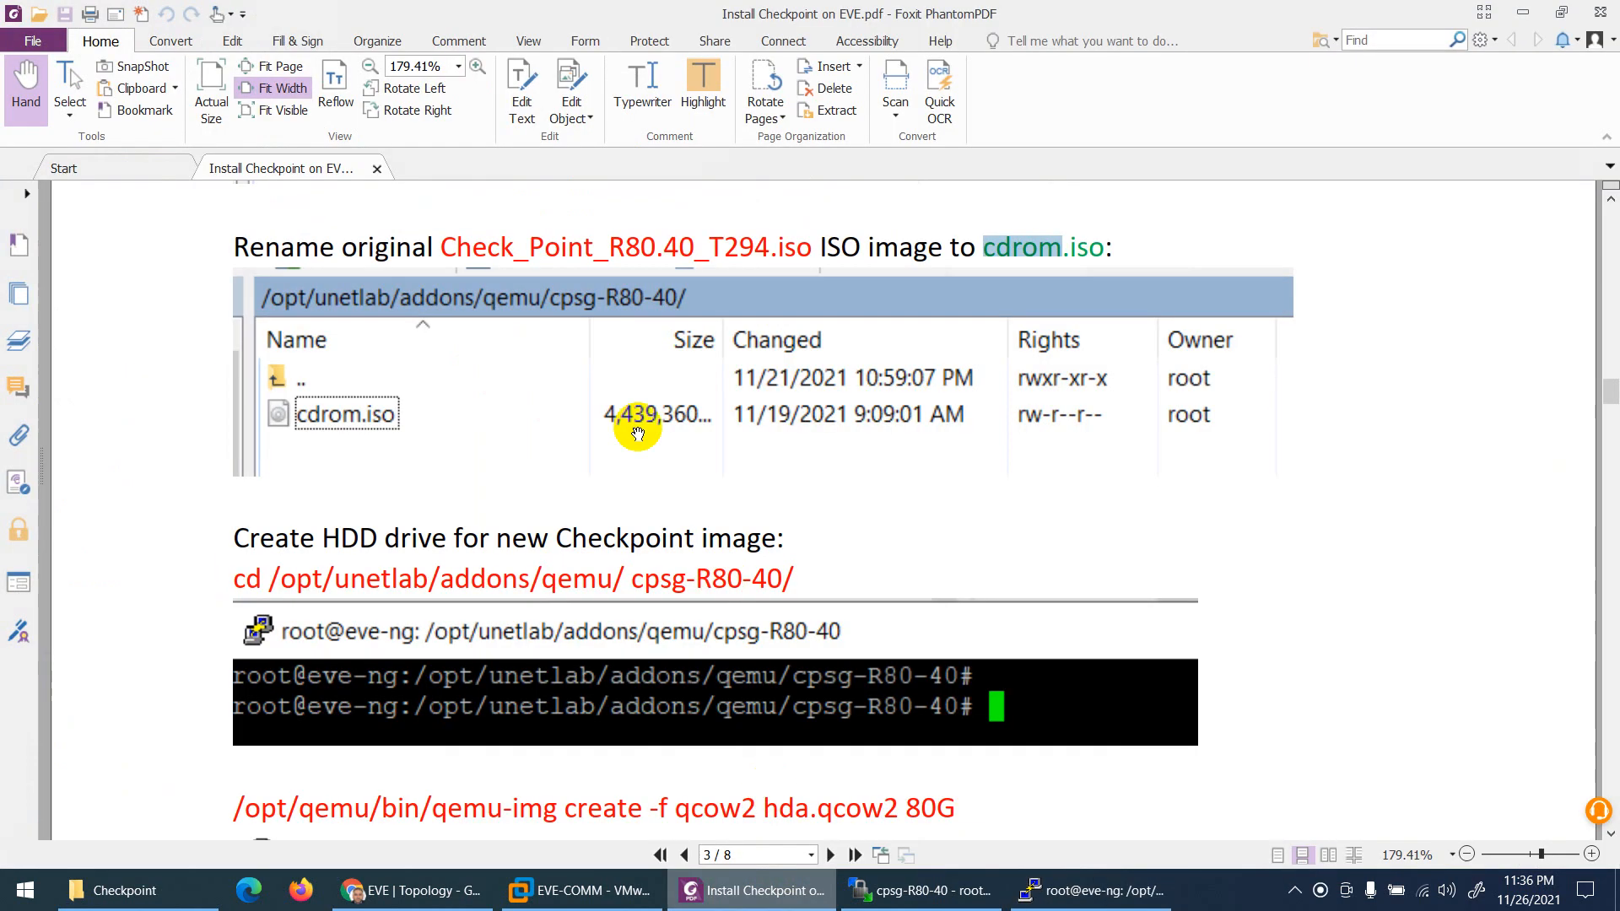
scroll(557, 318, "down", 2)
scroll(549, 371, "down", 3)
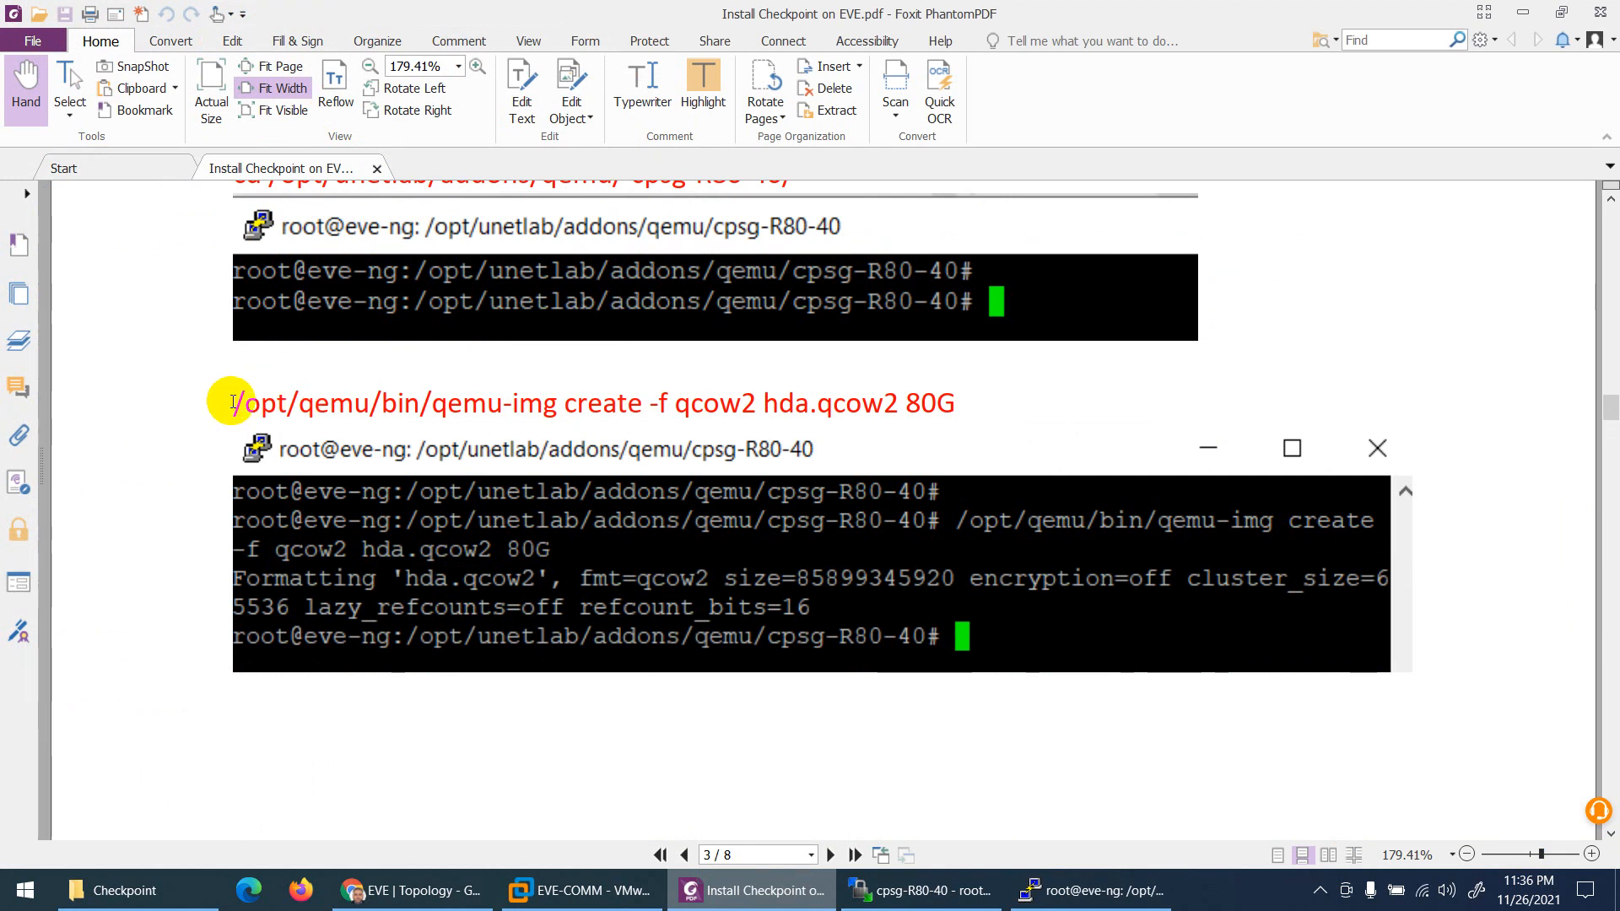
left_click_drag(233, 403, 956, 403)
Step: Copy the qemu-img create command into PuTTY and run it, creating an 80G hda.qcow2 disk
right_click(950, 407)
left_click(970, 420)
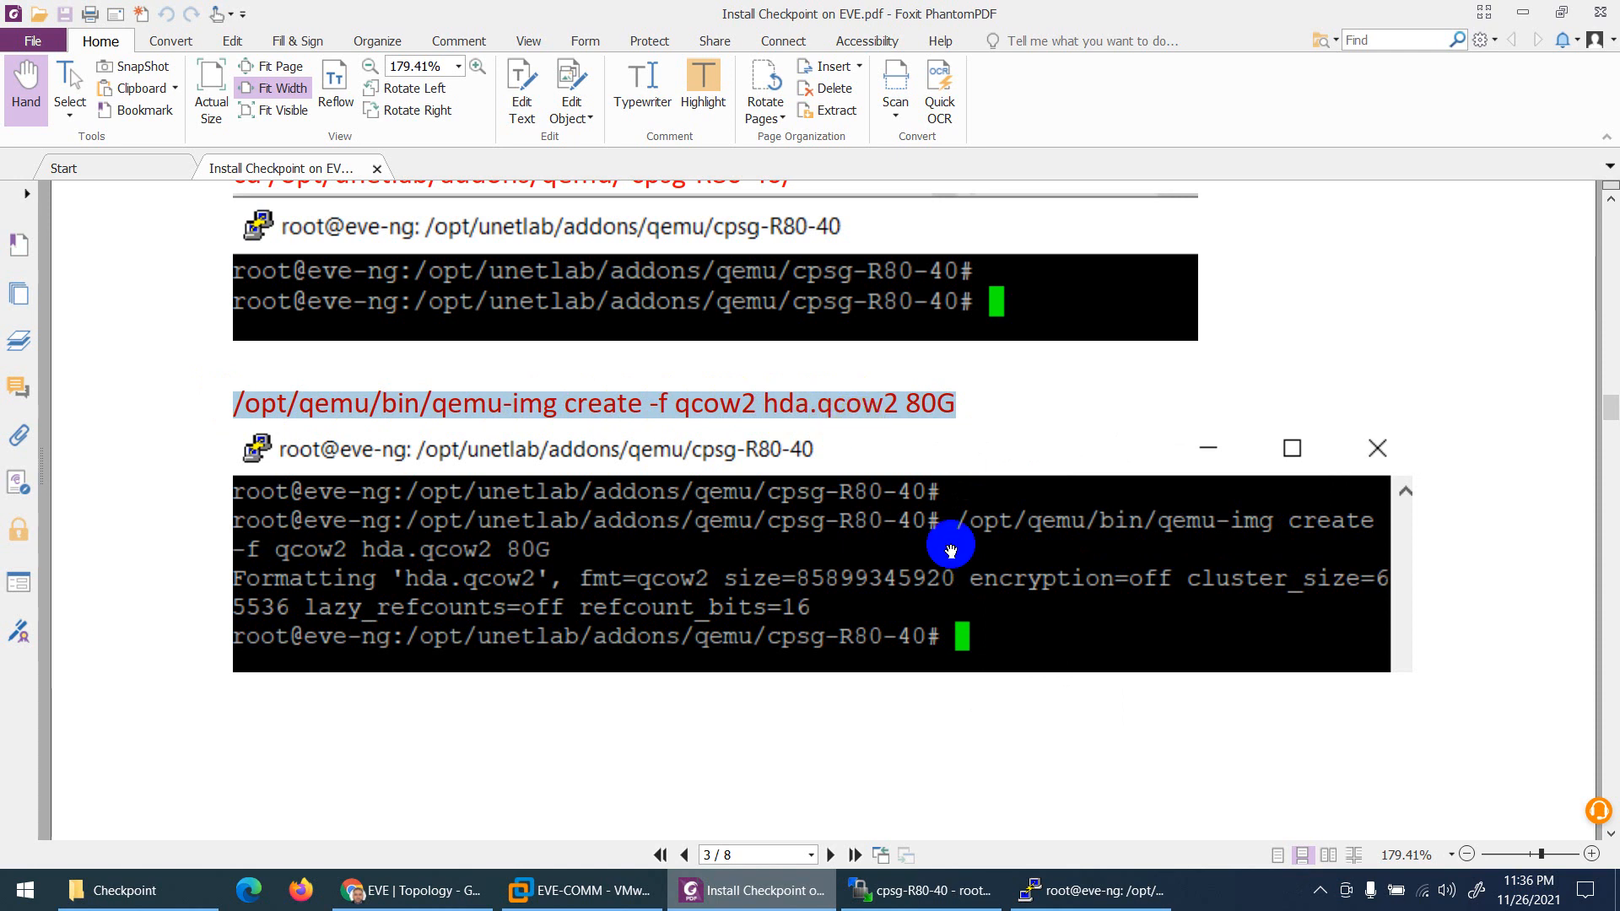
left_click(1088, 891)
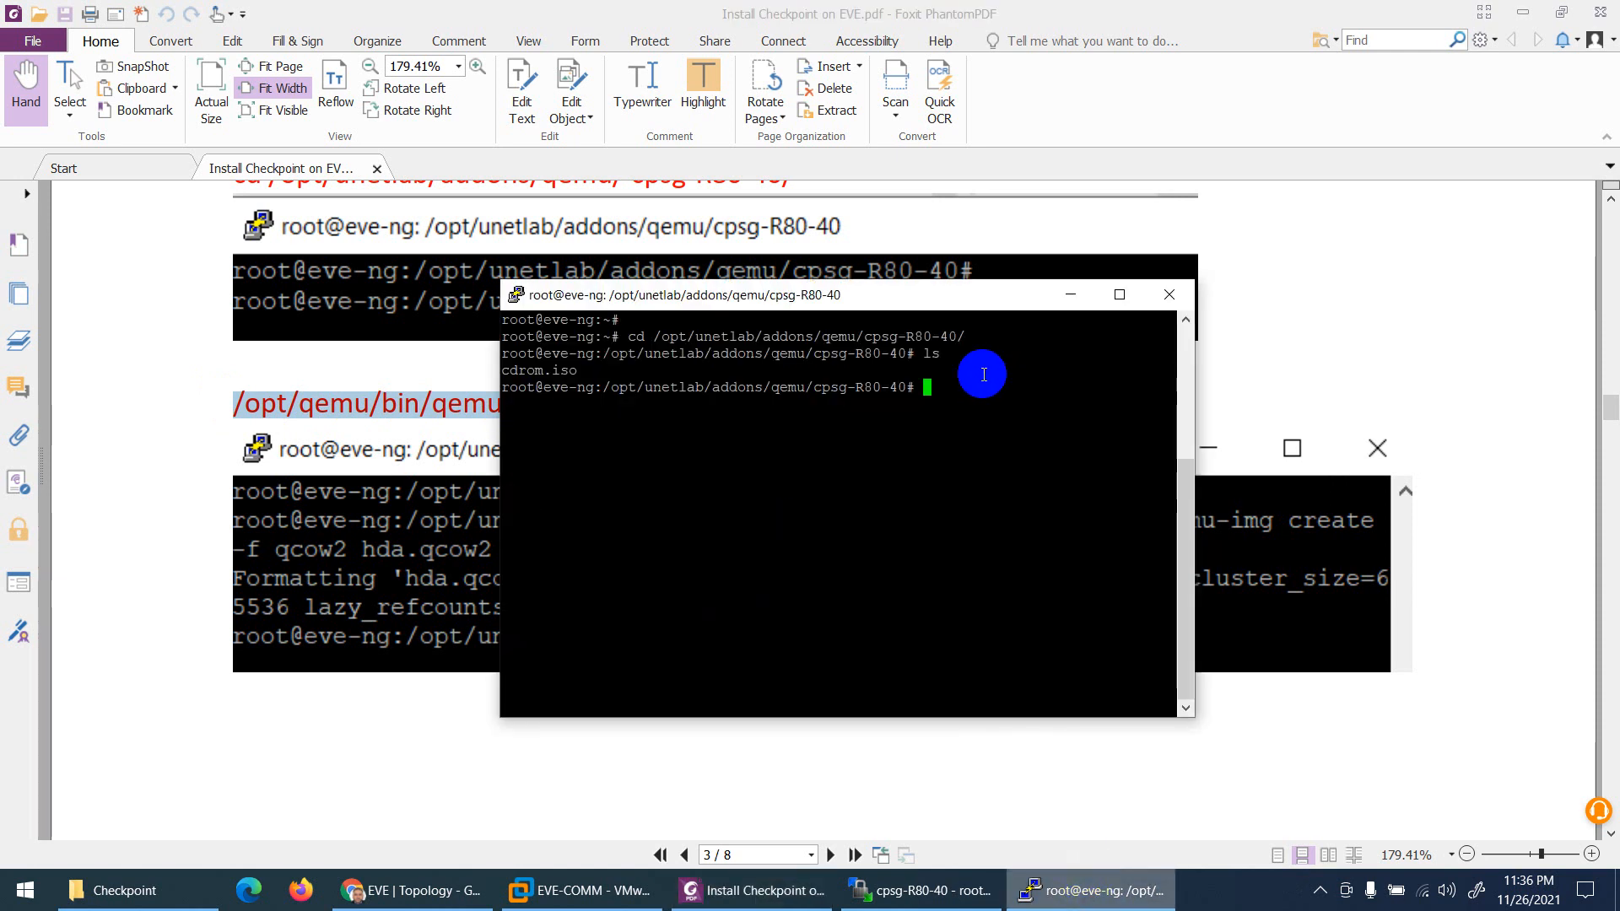
right_click(984, 374)
key("Return")
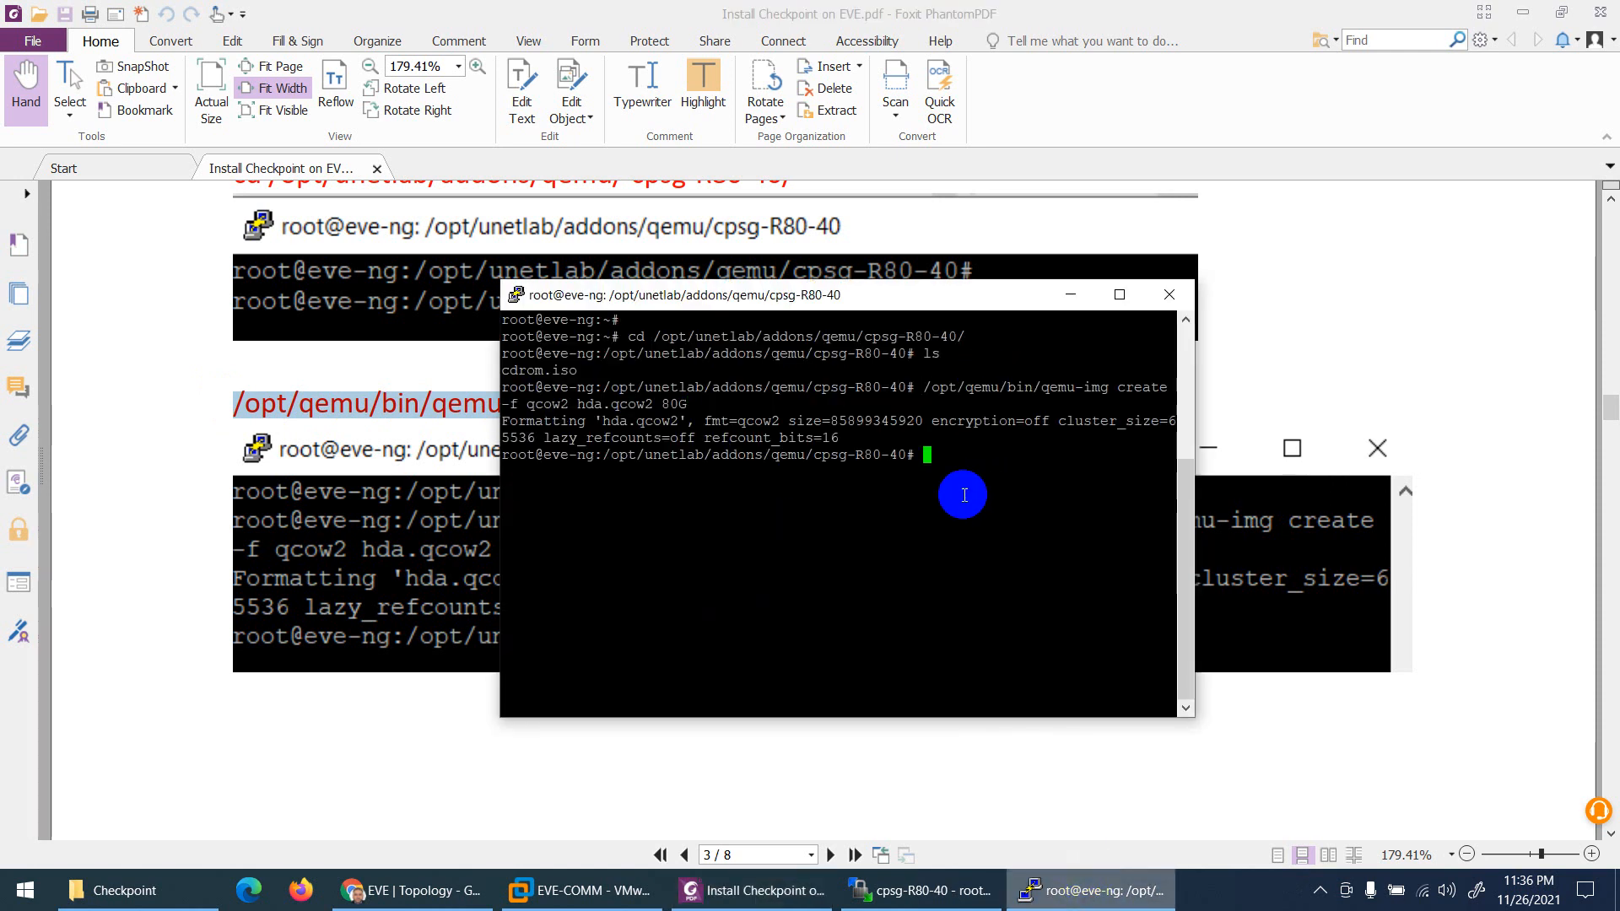
left_click(939, 905)
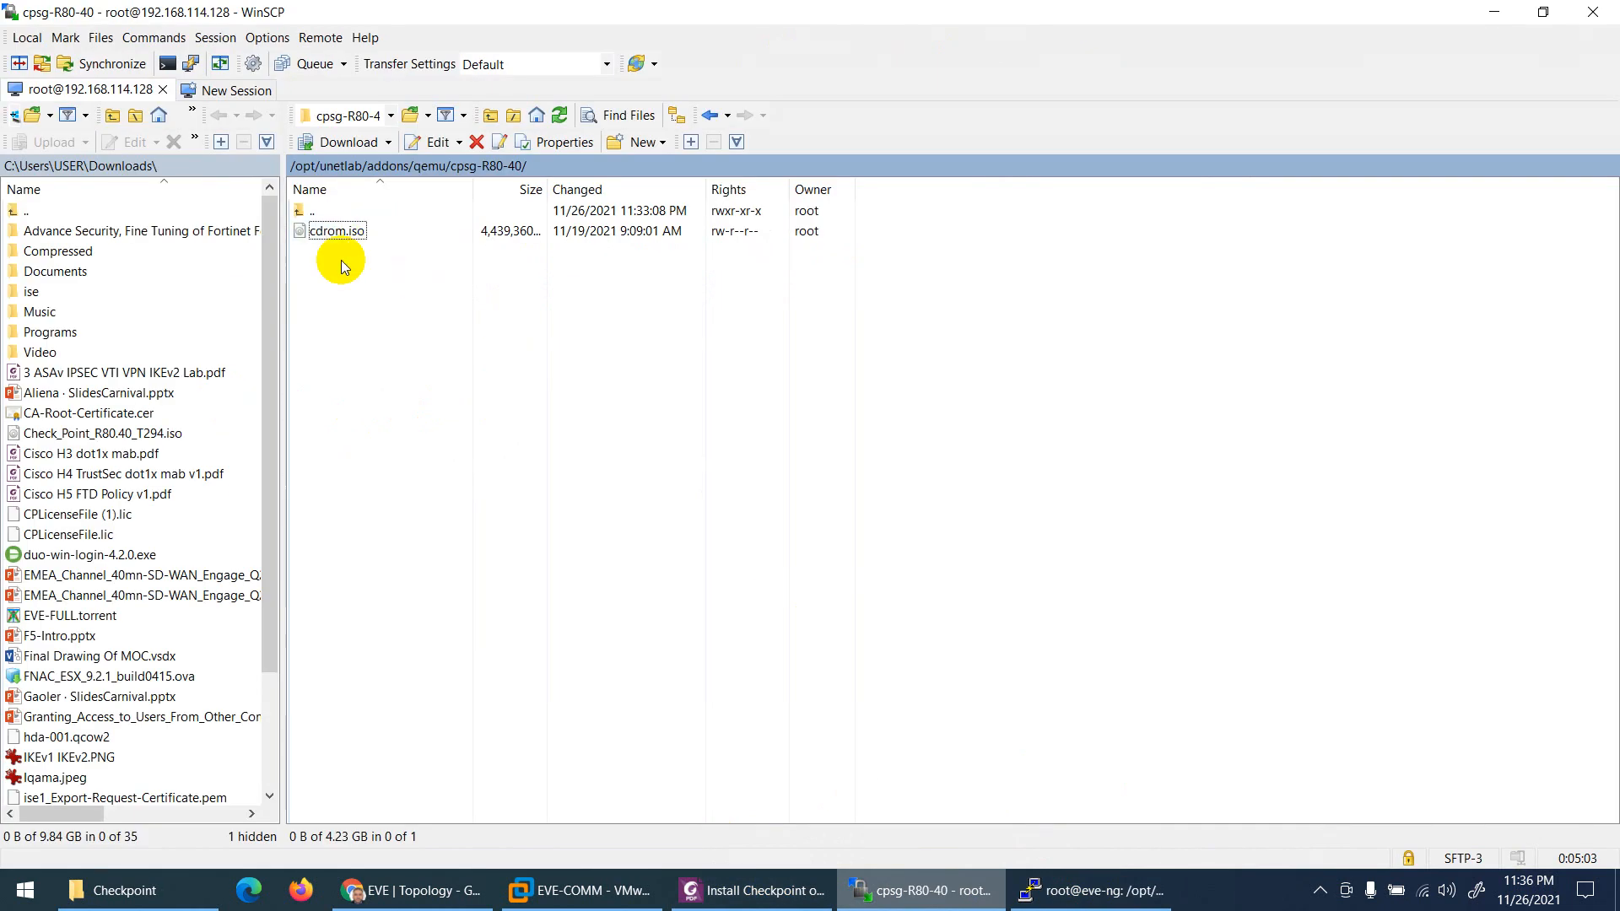
Step: Refresh WinSCP to show the 194 KB hda.qcow2, and scroll the guide to Add a New Node
left_click(559, 115)
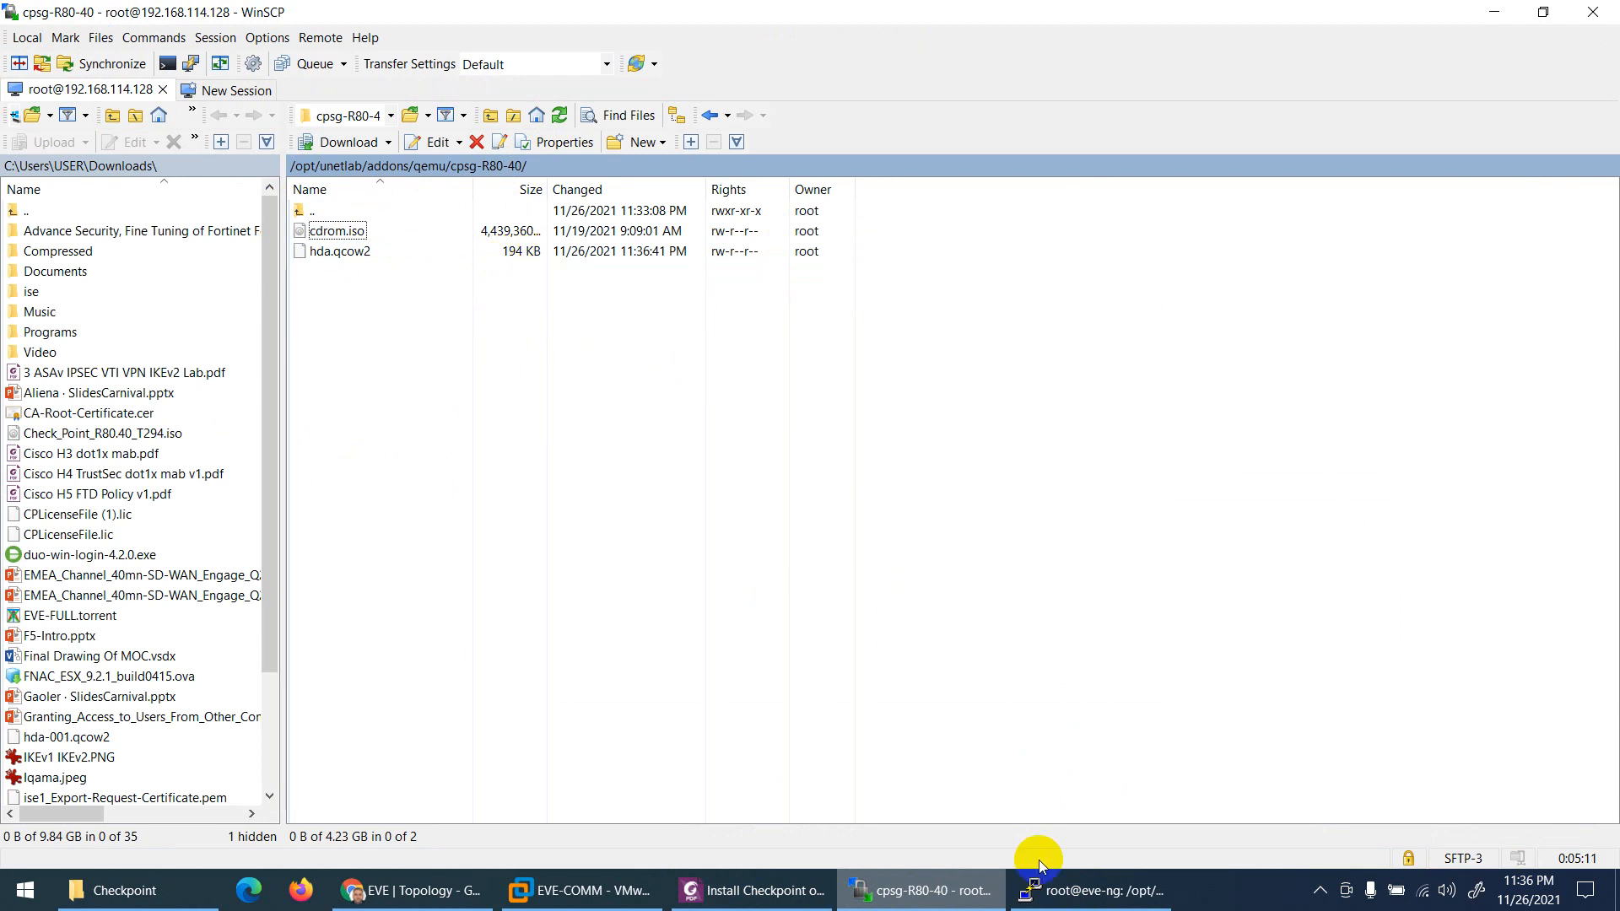
left_click(755, 890)
scroll(613, 459, "down", 15)
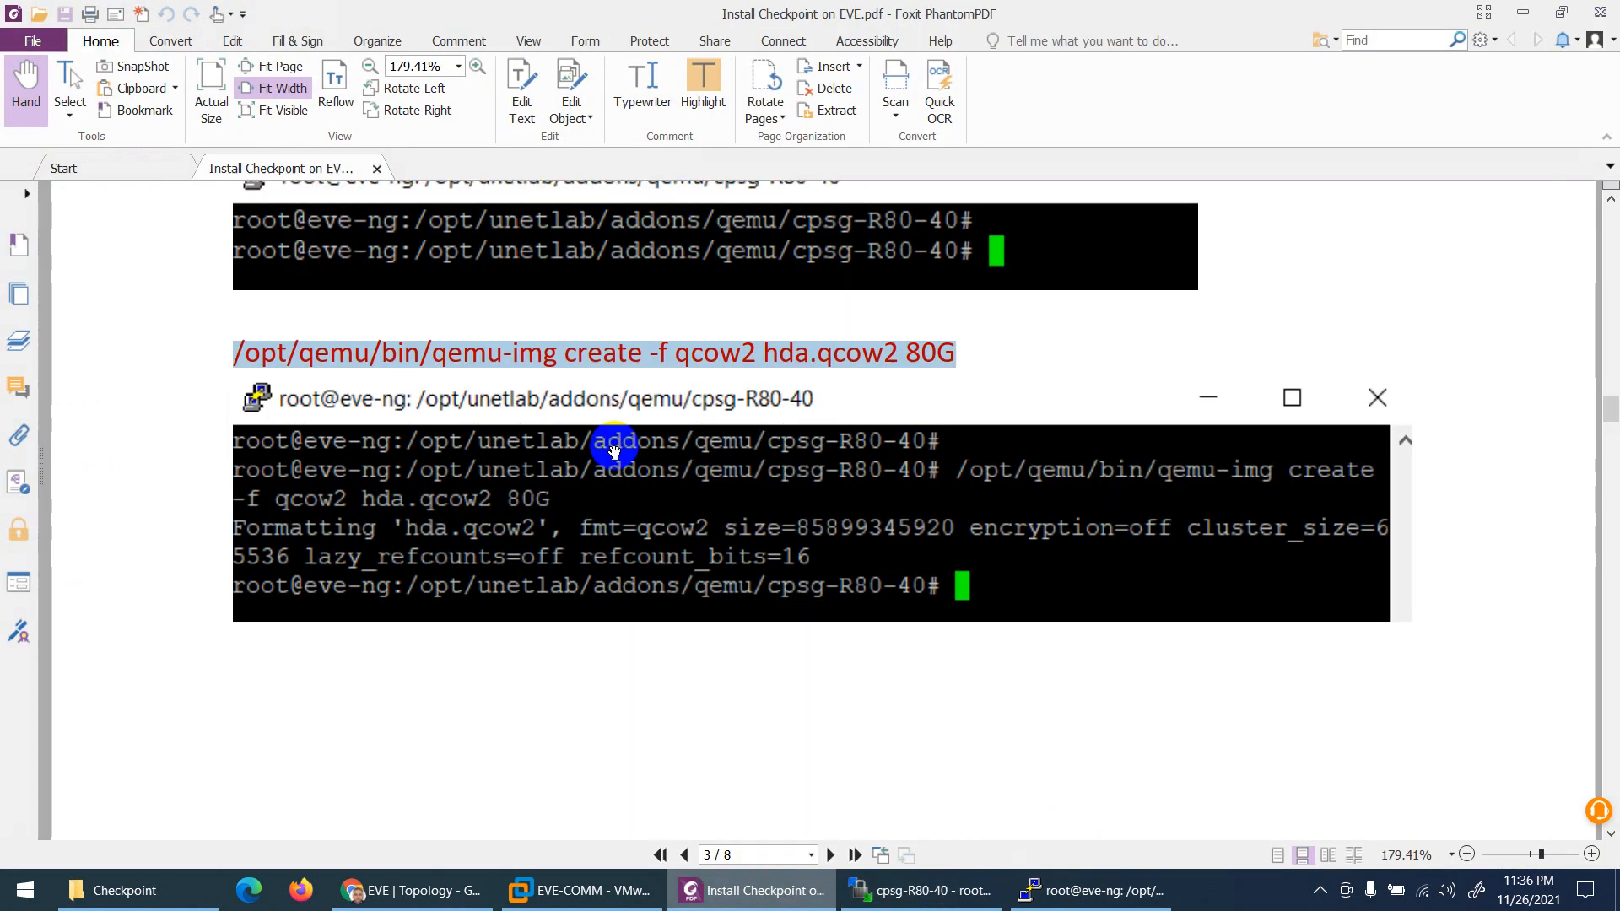
scroll(613, 439, "down", 3)
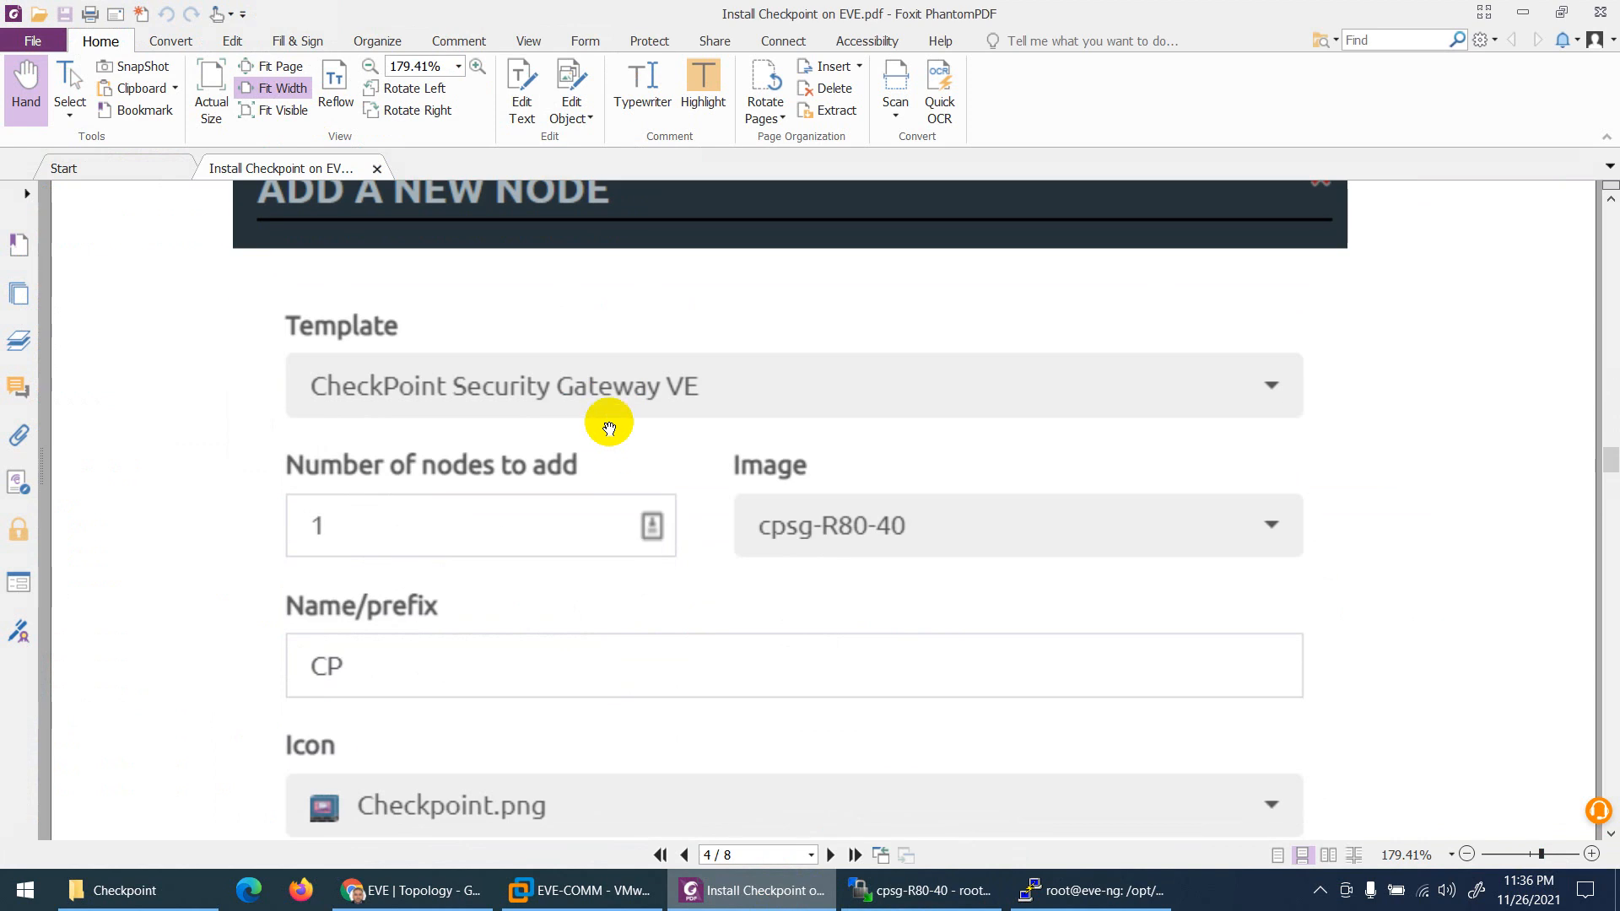
left_click(424, 893)
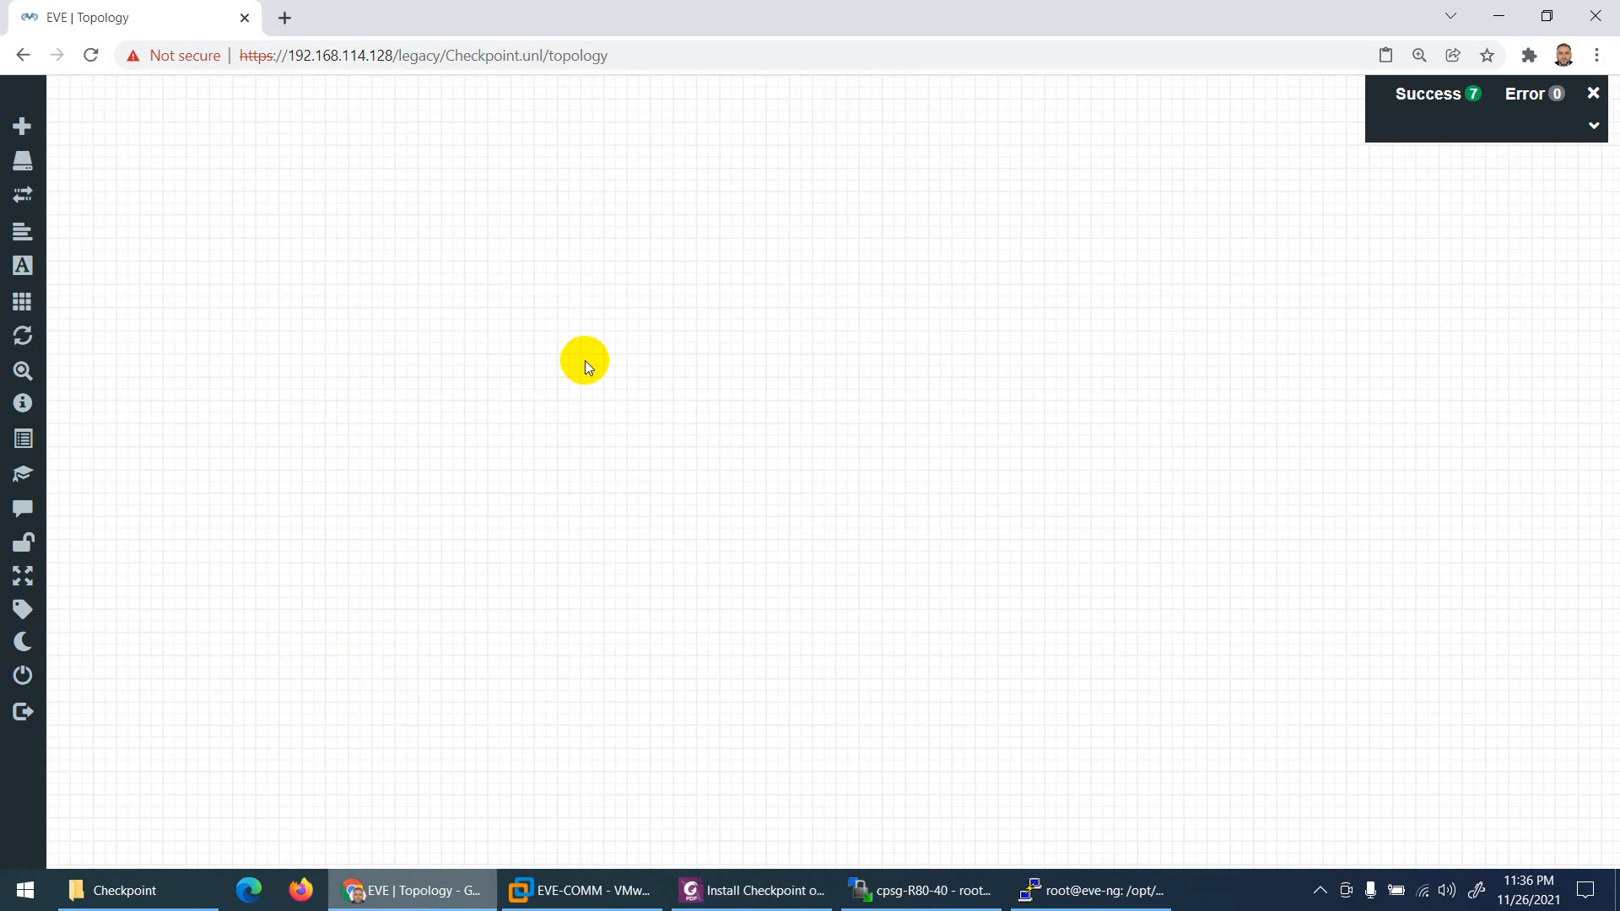
Step: Add a node from the CheckPoint Security Gateway VE template with RAM raised to 8192 MB
right_click(770, 241)
left_click(812, 280)
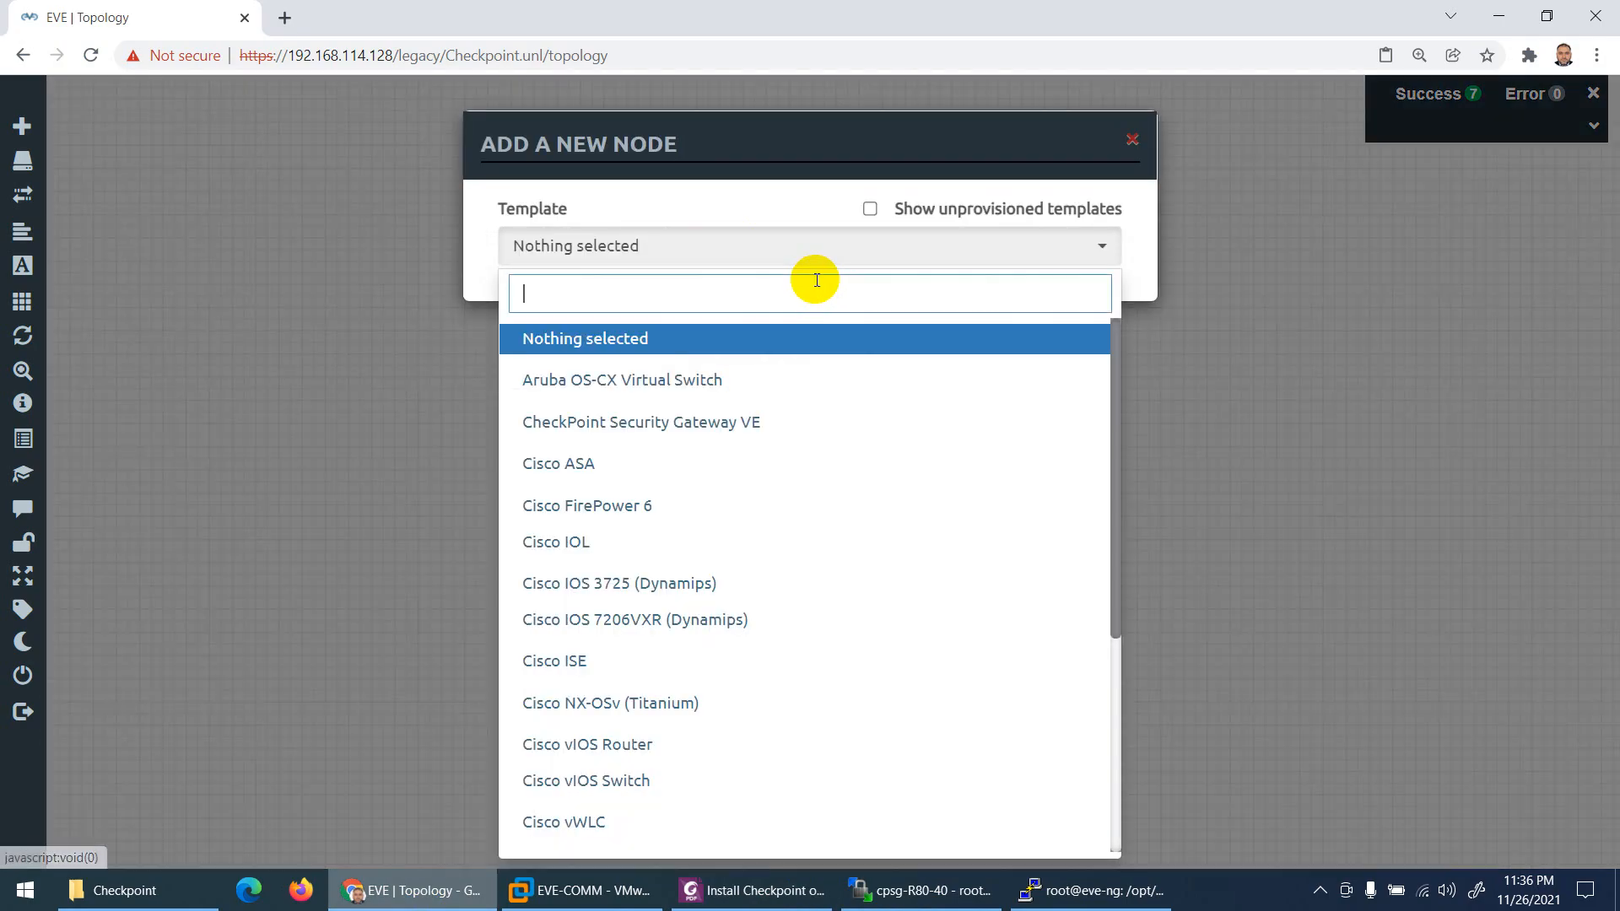
type("ch")
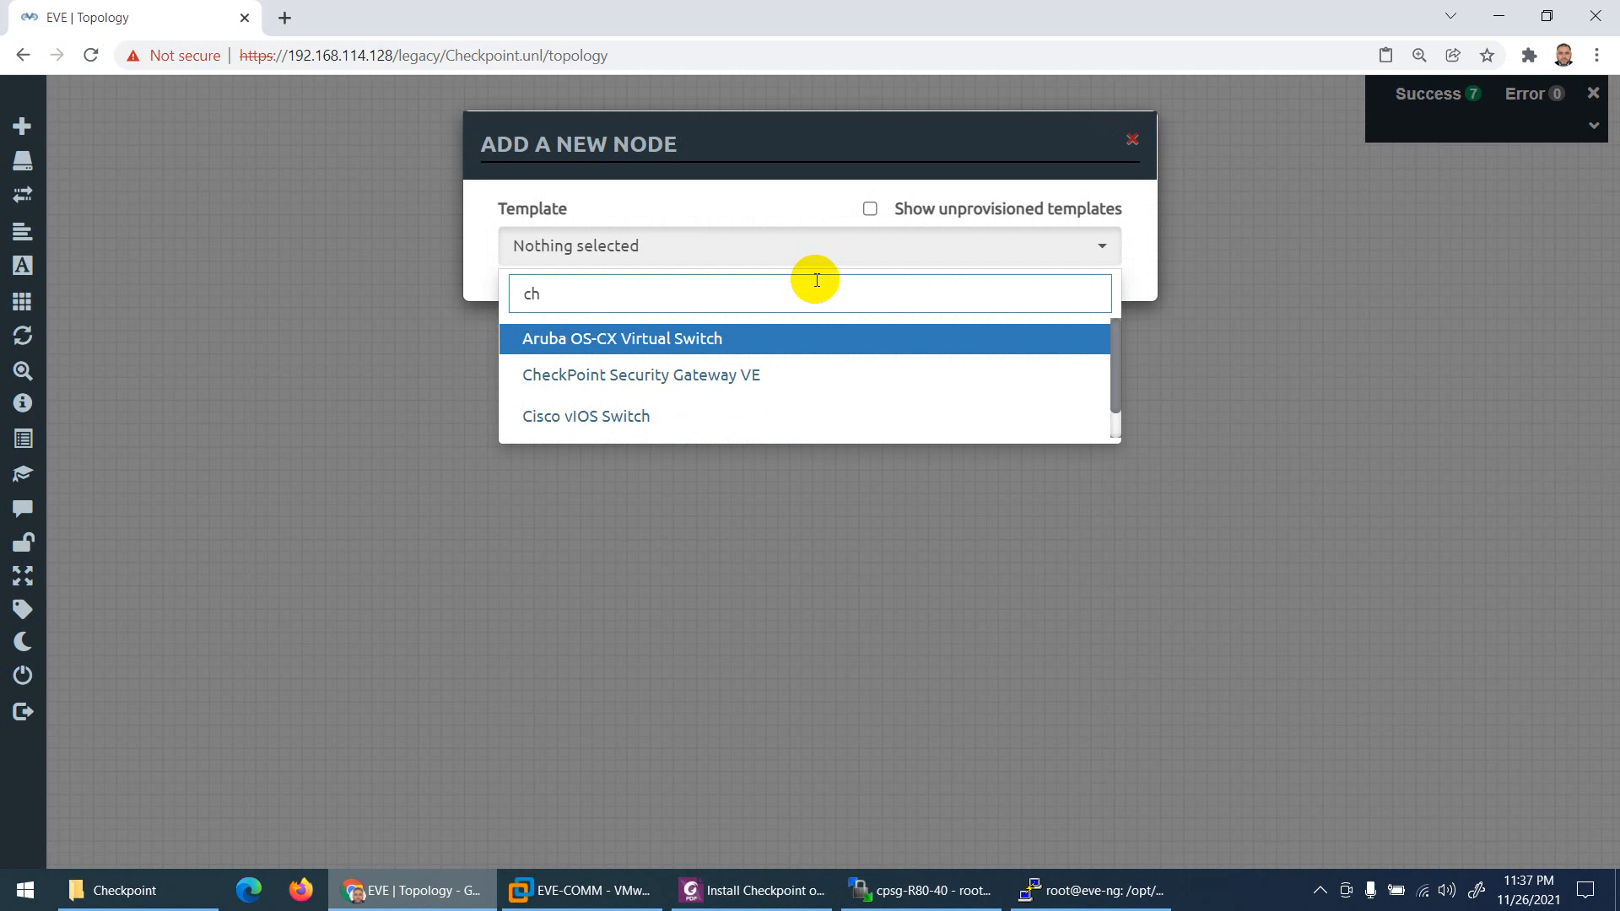
left_click(623, 381)
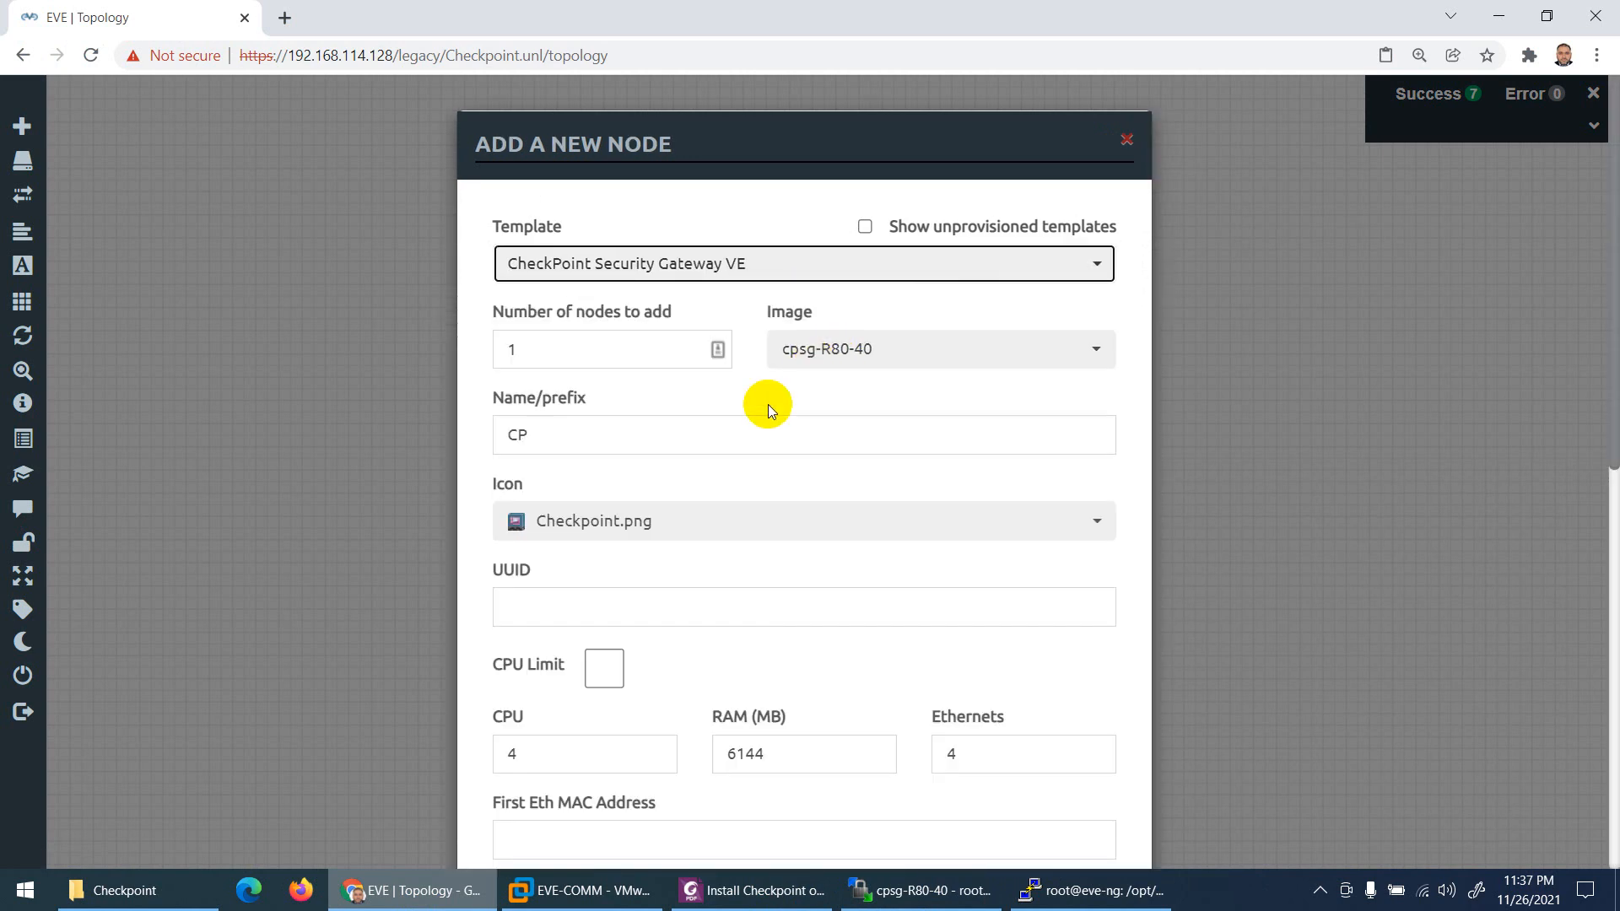
scroll(766, 402, "down", 6)
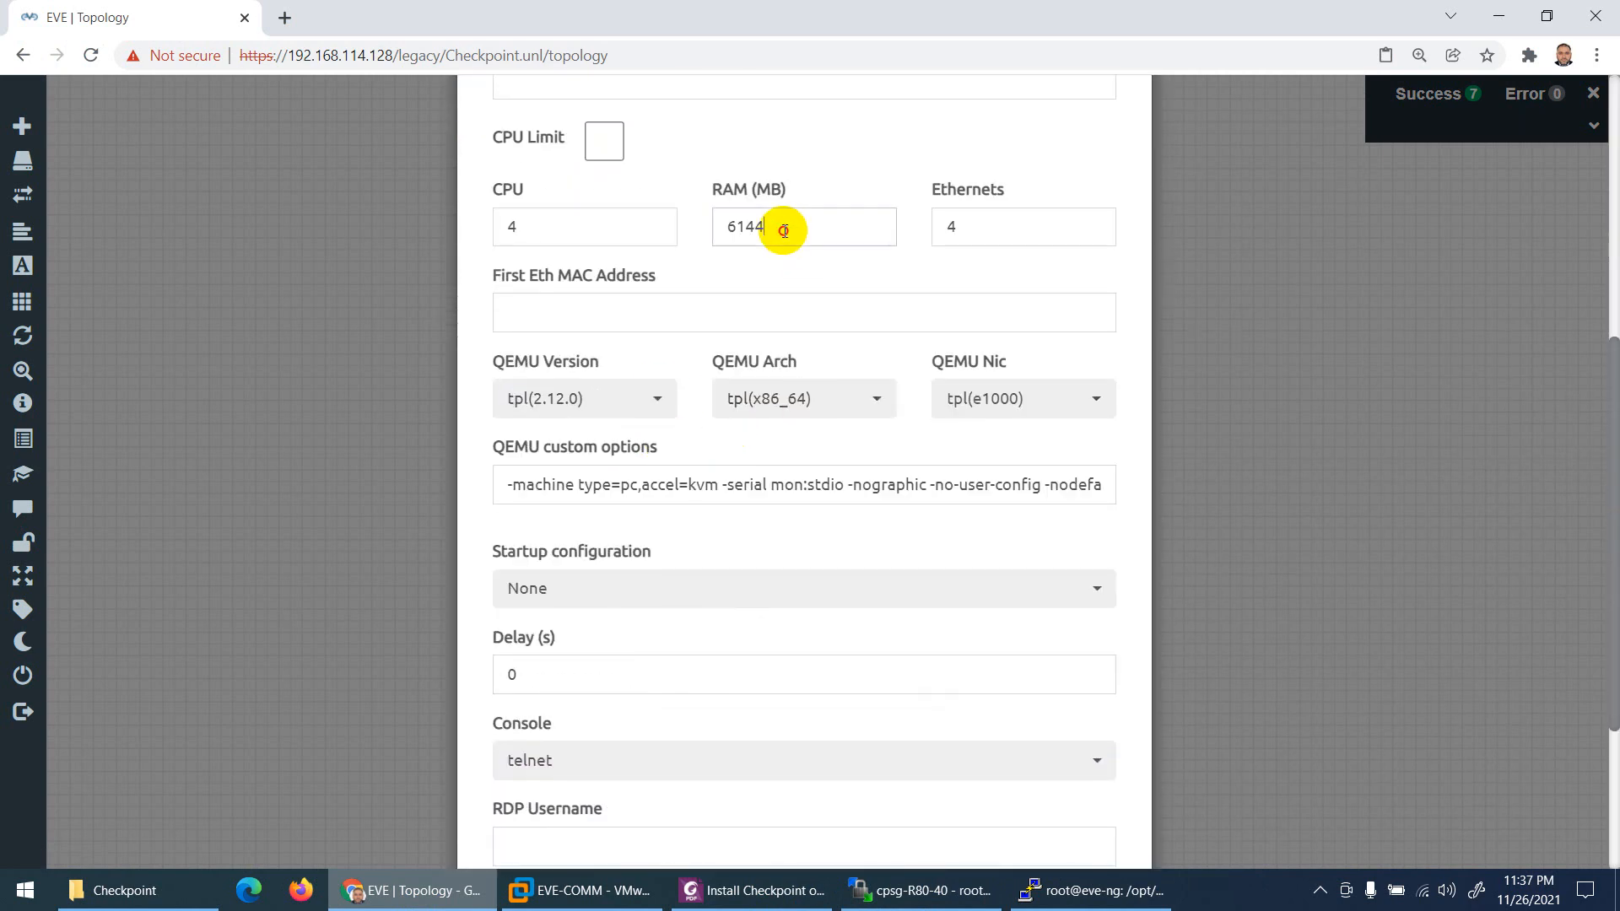
left_click_drag(777, 226, 694, 227)
type("8192")
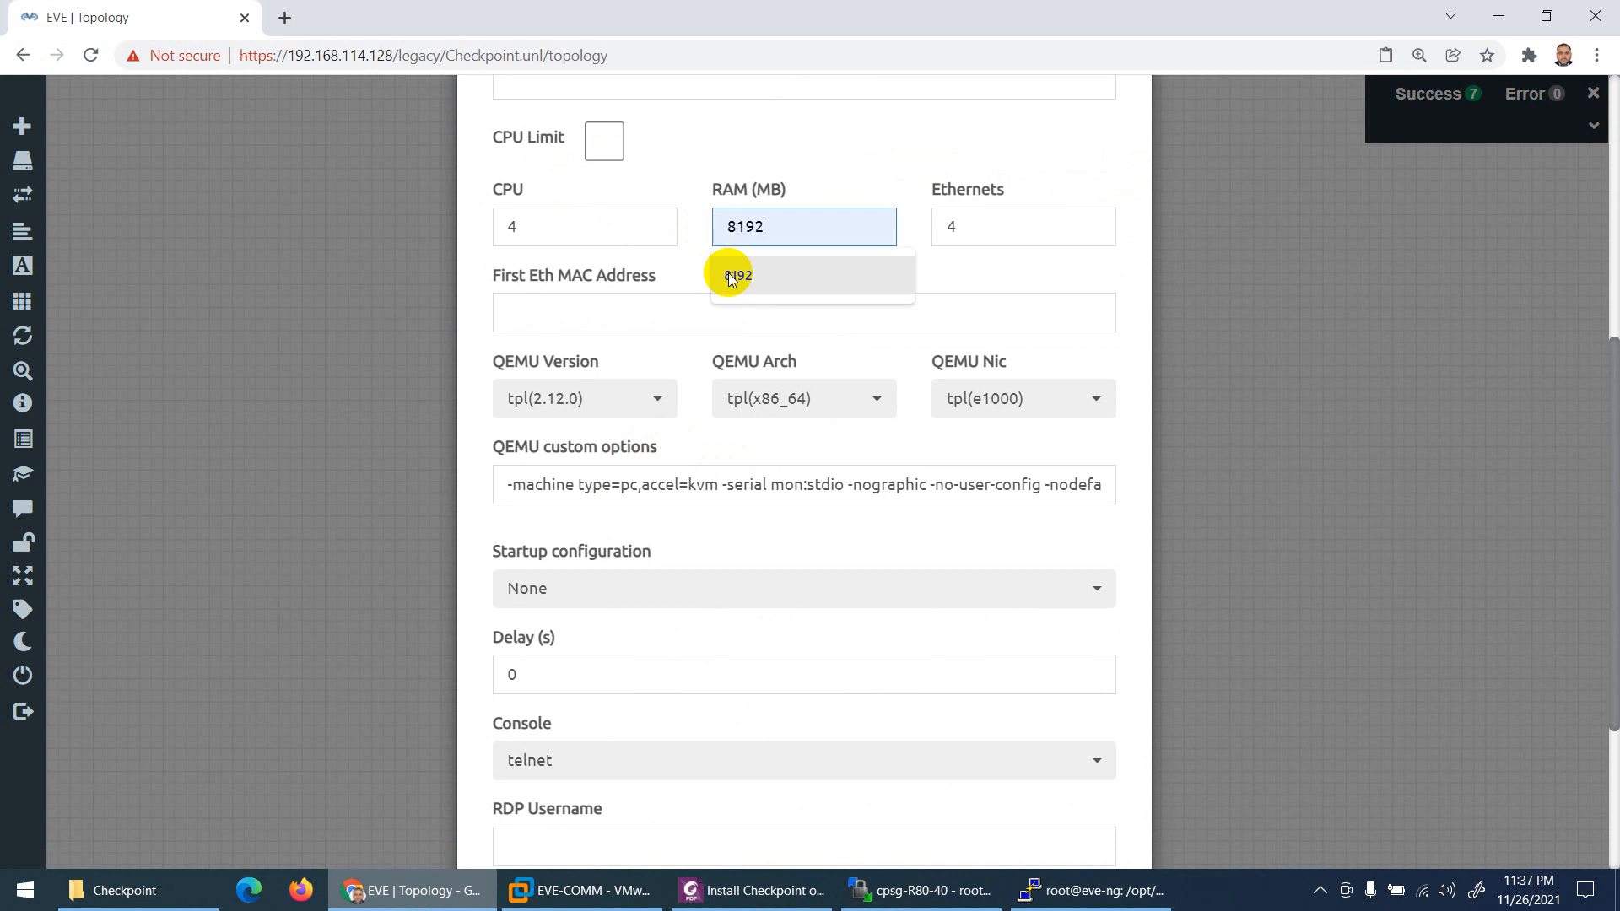
left_click(732, 275)
Step: Set the node's console type to vnc and save the CP node
scroll(764, 283, "down", 3)
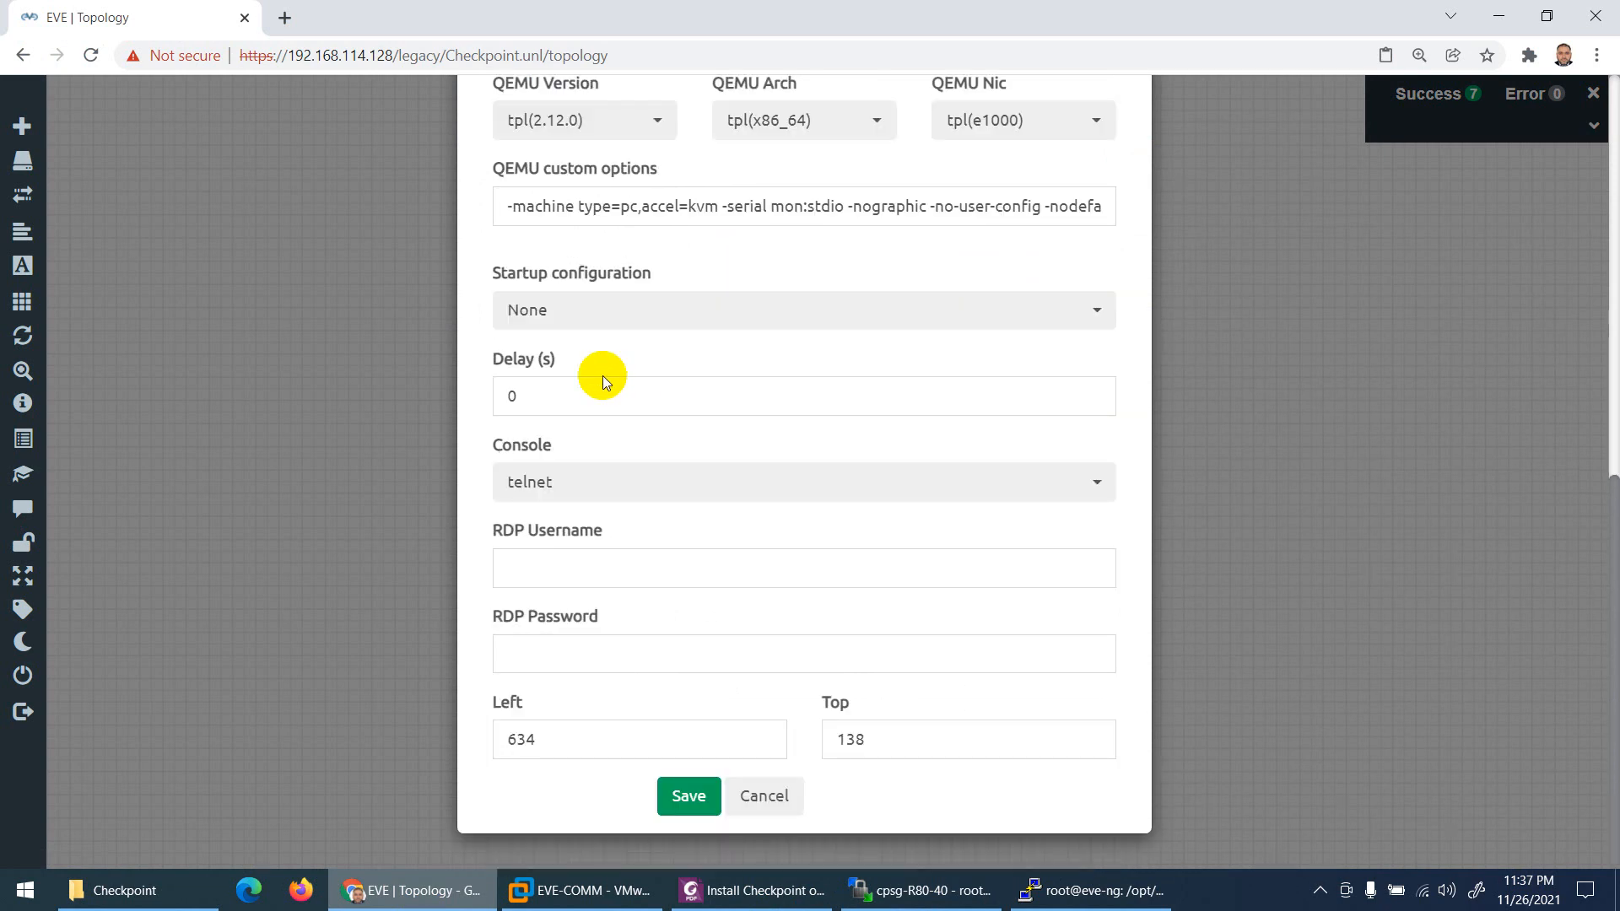
scroll(602, 376, "up", 5)
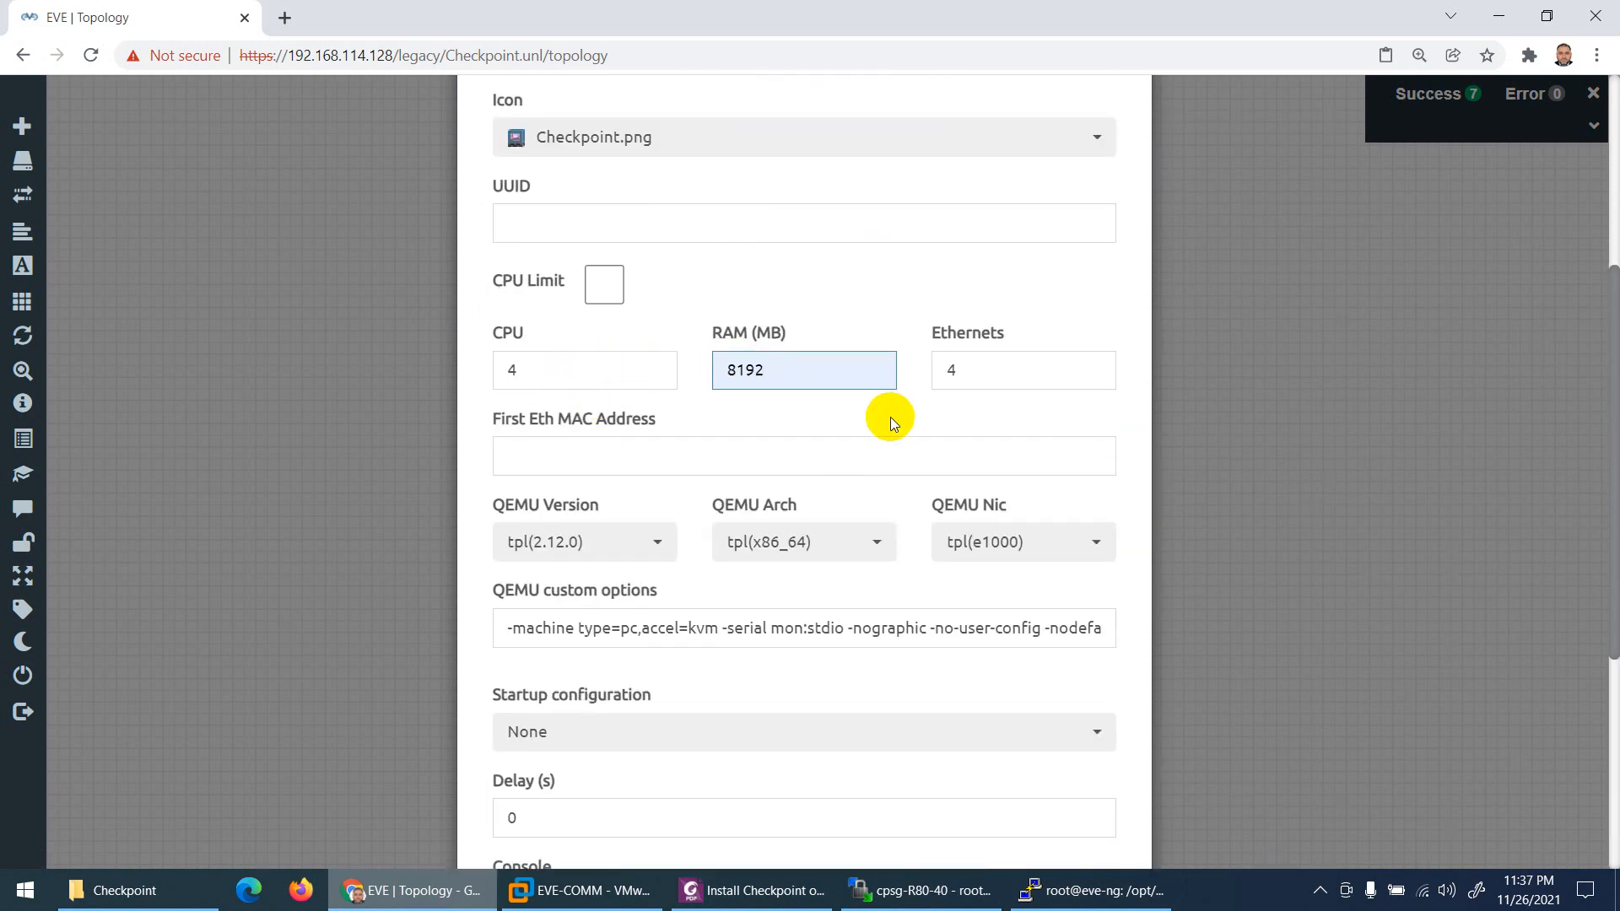
double_click(952, 369)
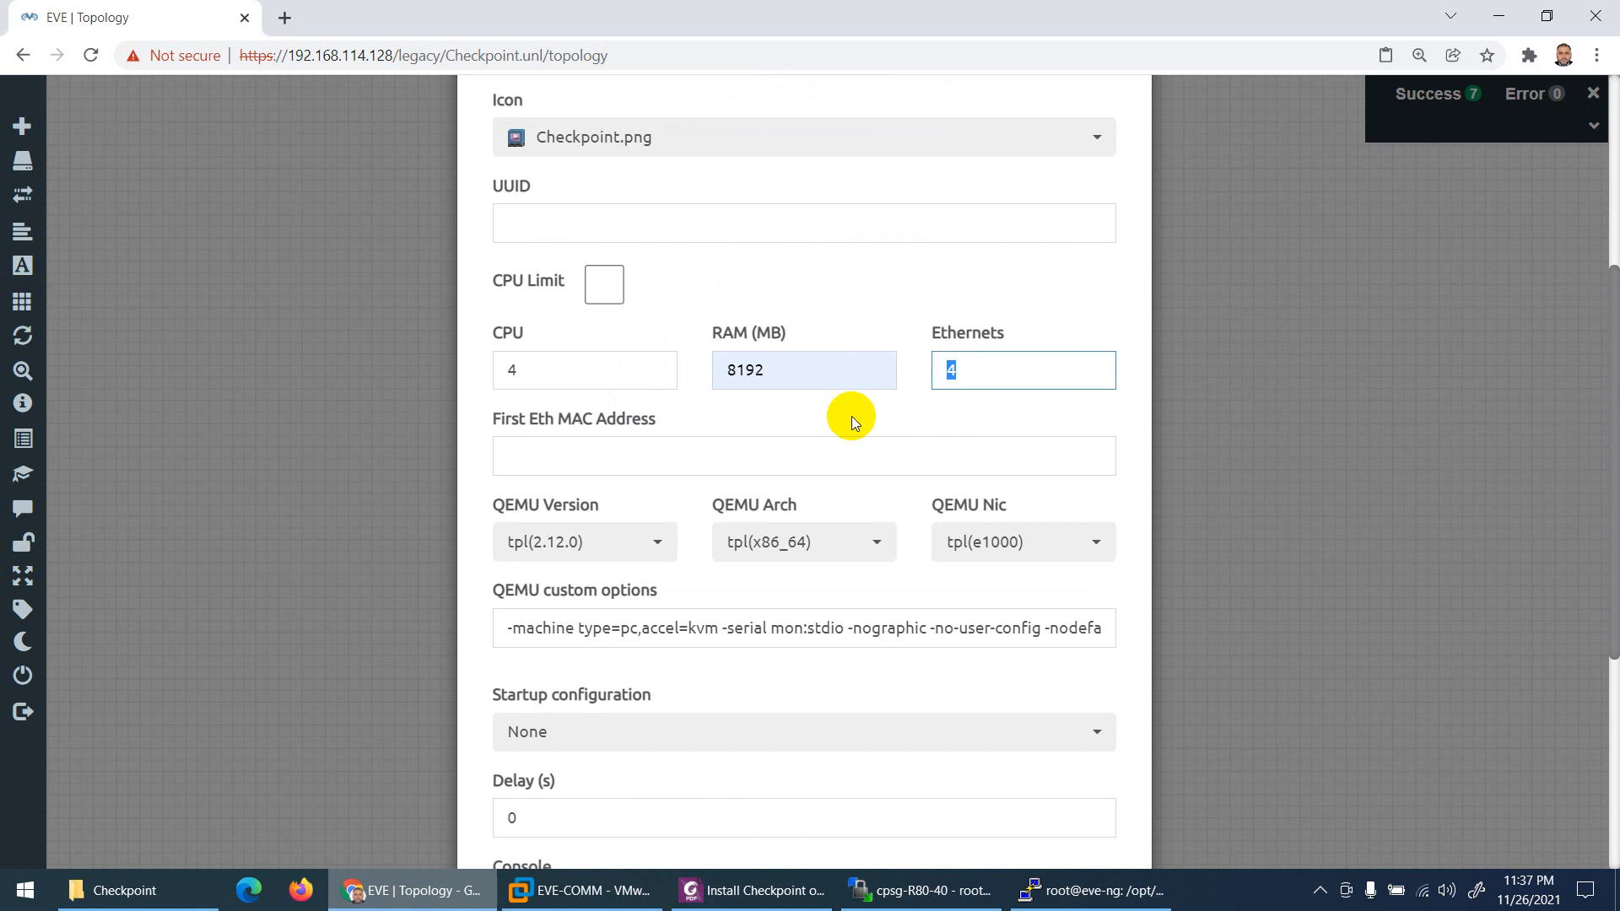
scroll(789, 422, "down", 5)
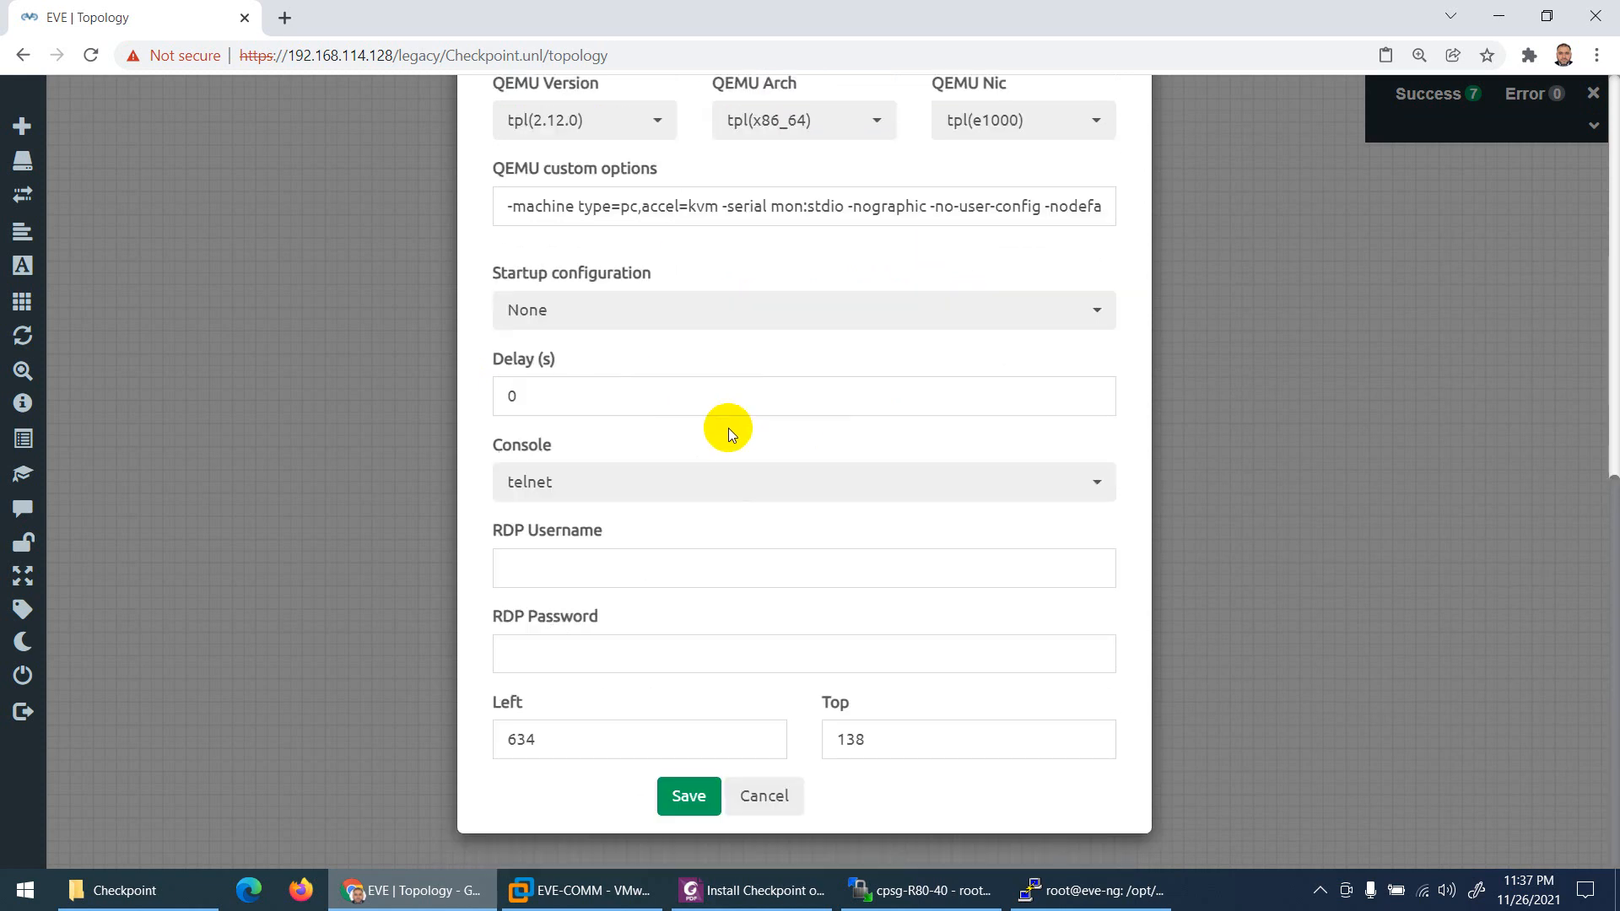
left_click(528, 484)
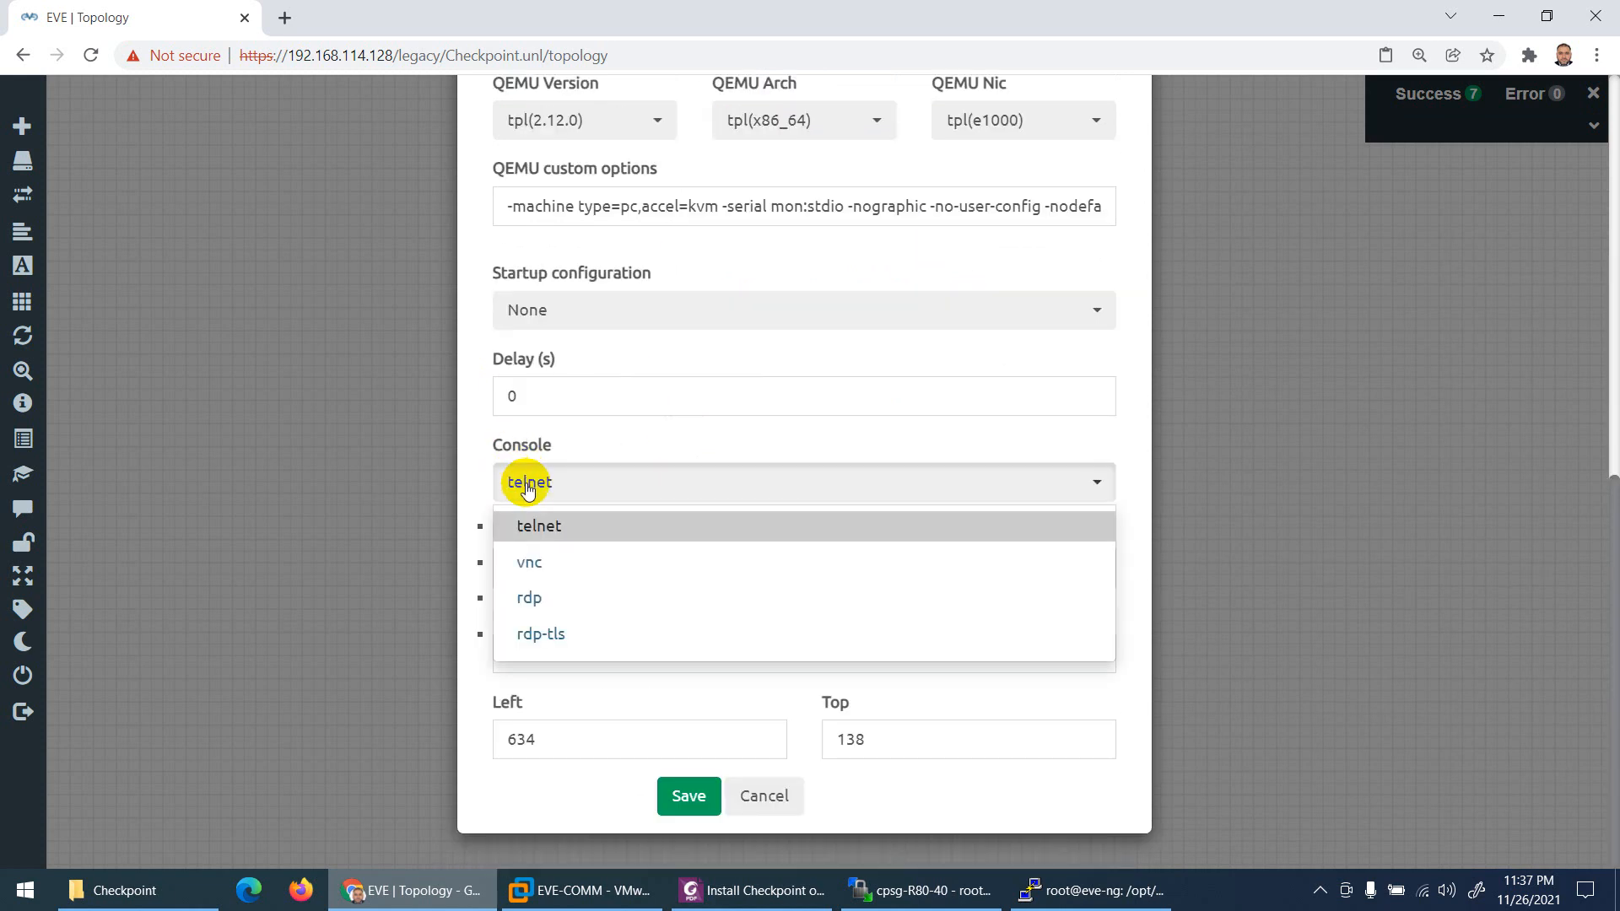
left_click(529, 572)
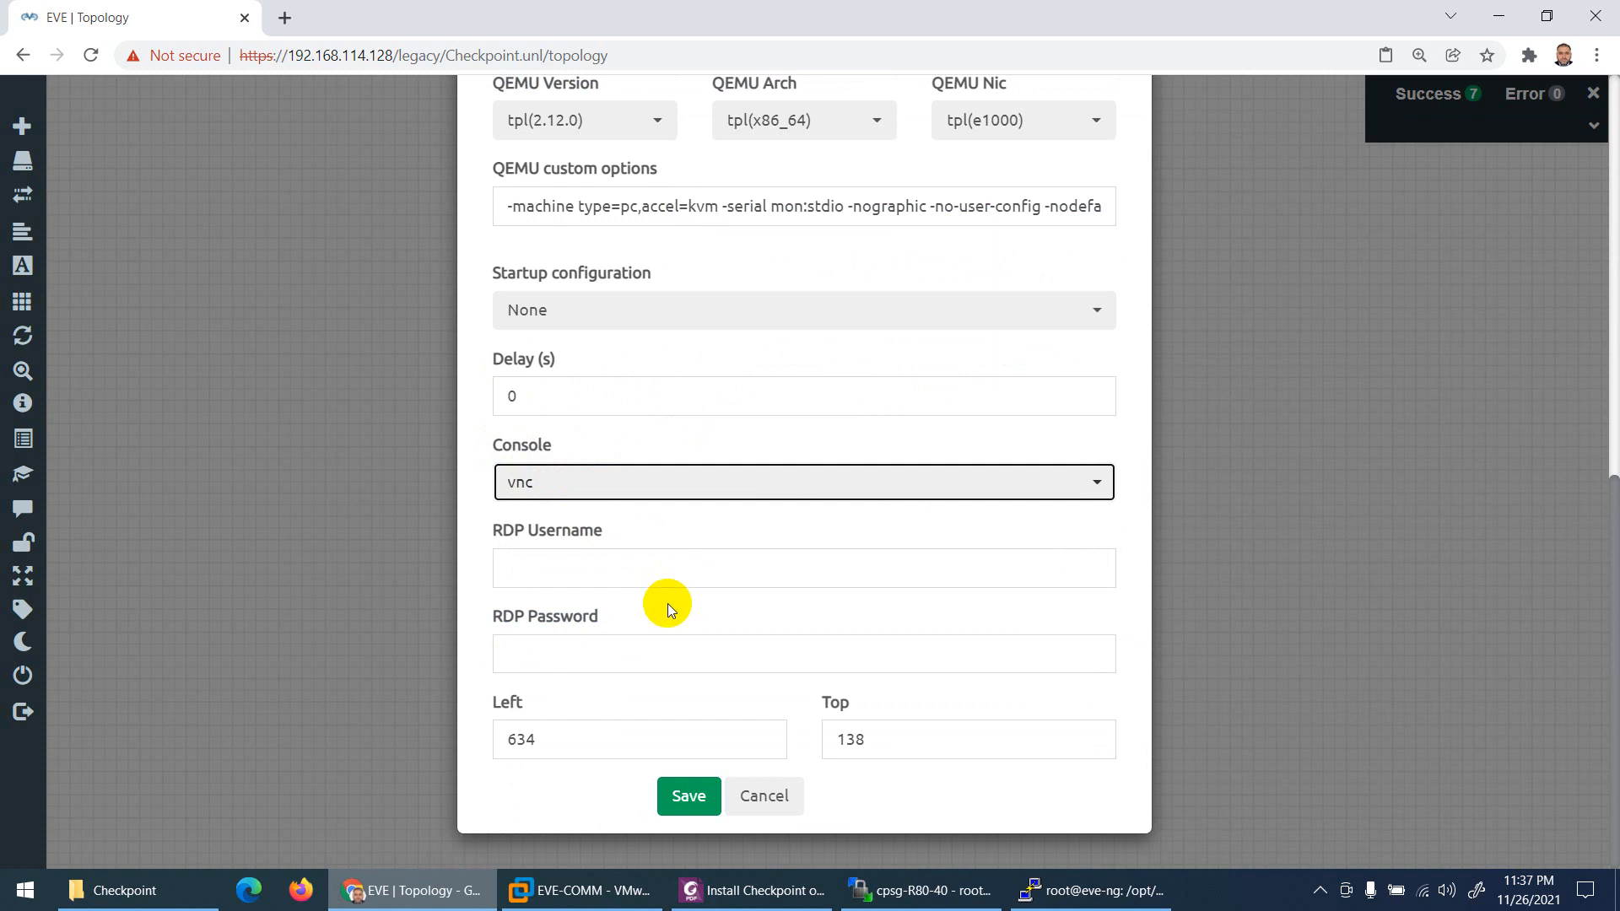
left_click(685, 793)
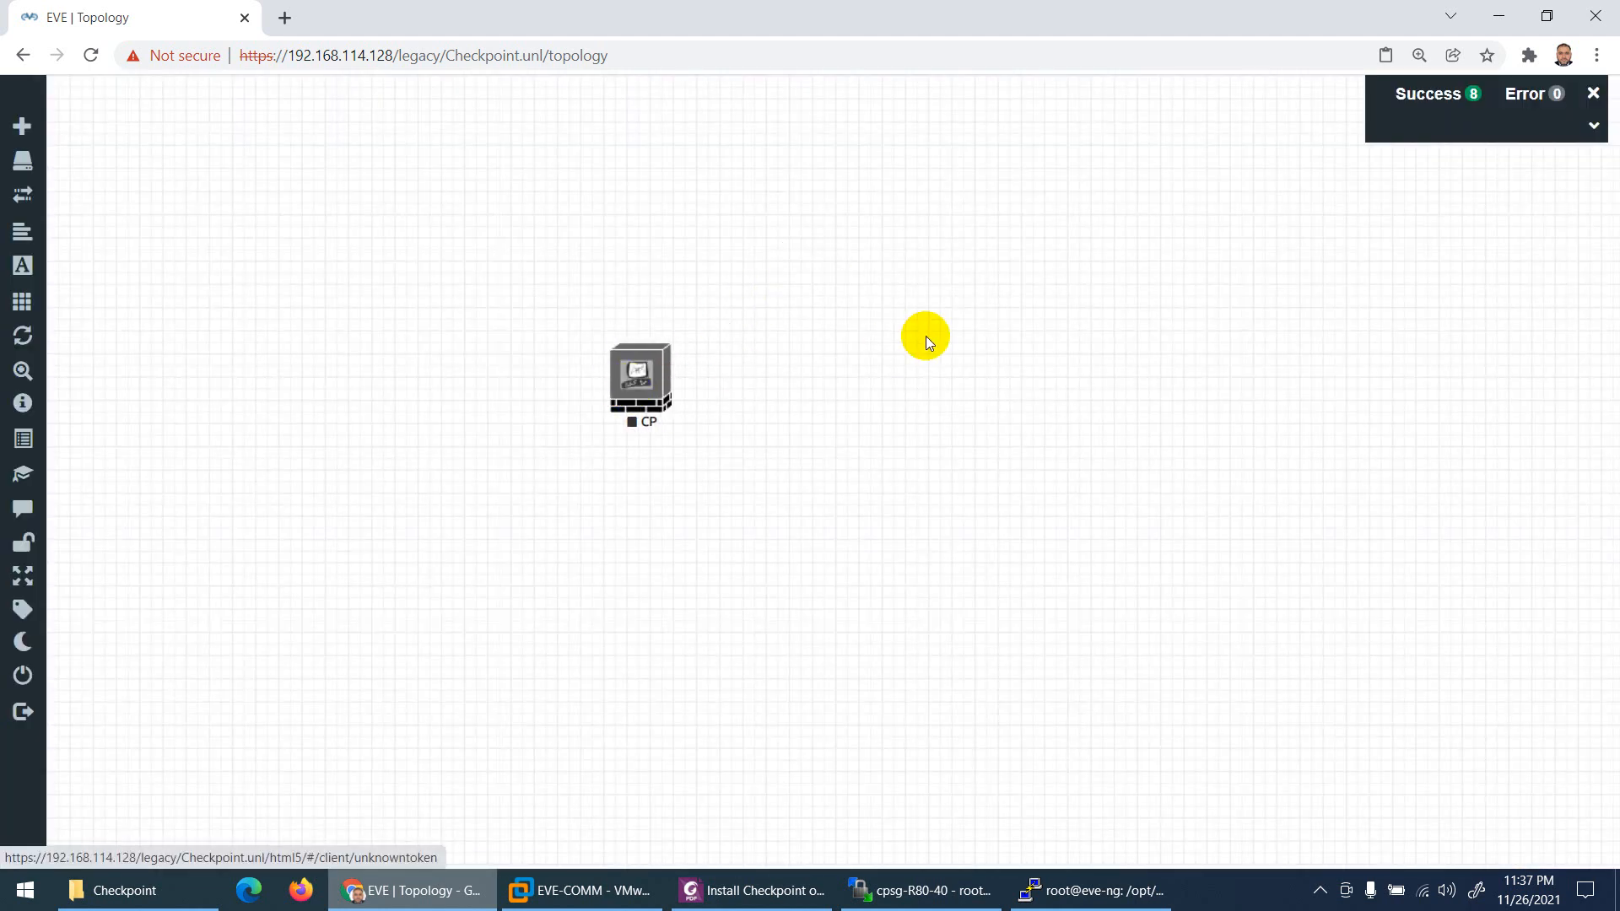
Step: Add a network named Net of type Management(Cloud0) to the lab
right_click(952, 335)
left_click(1025, 405)
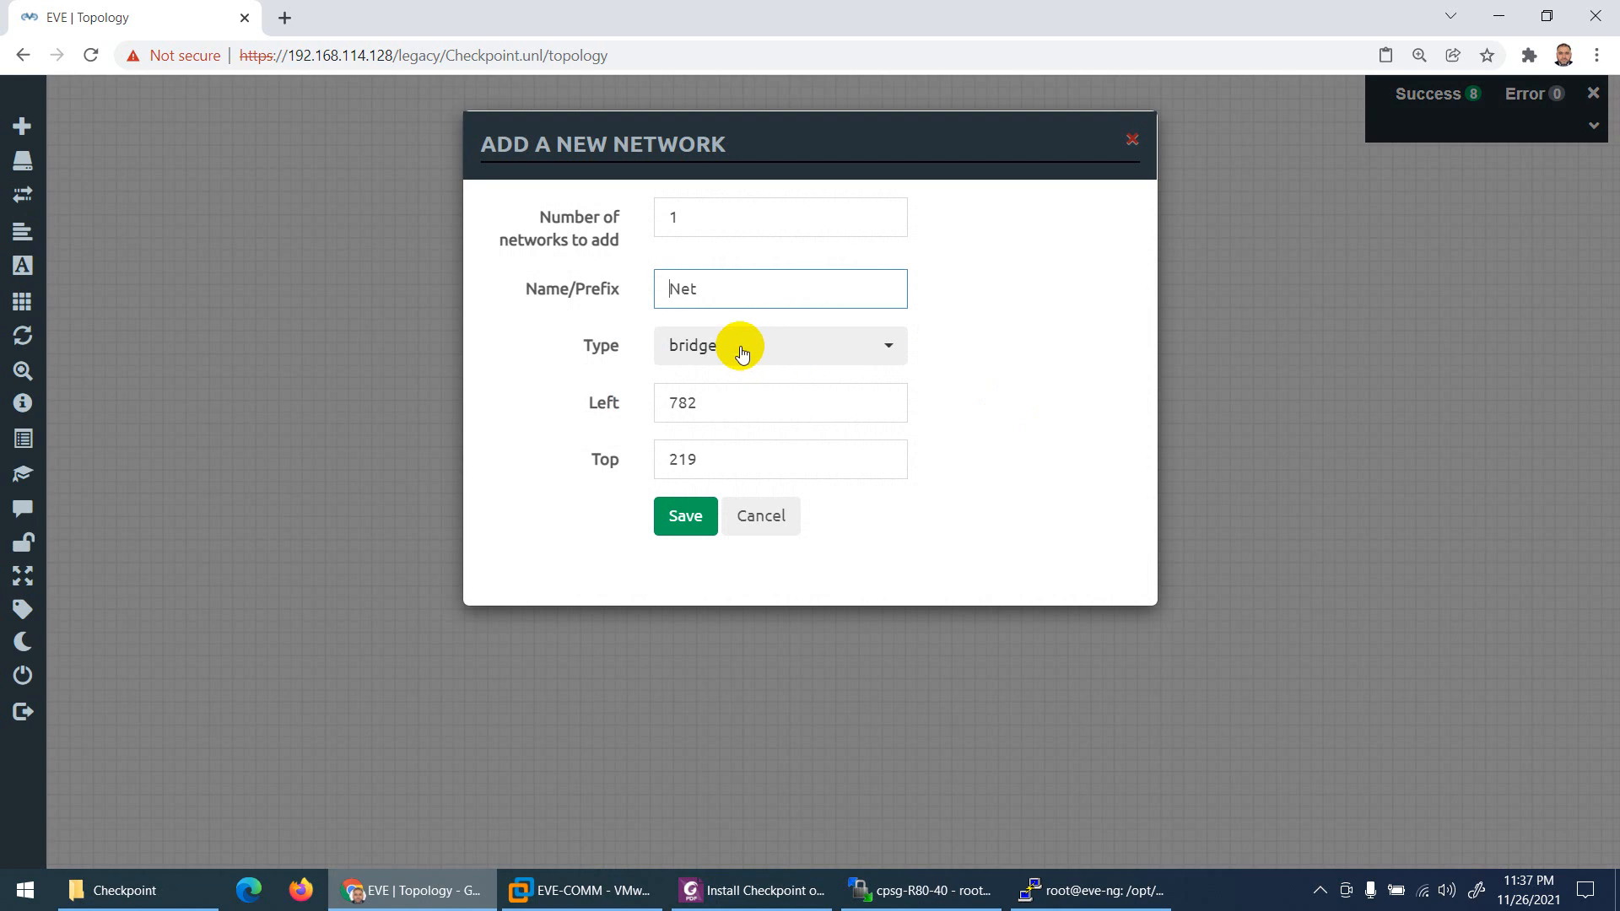
left_click(737, 345)
left_click(722, 582)
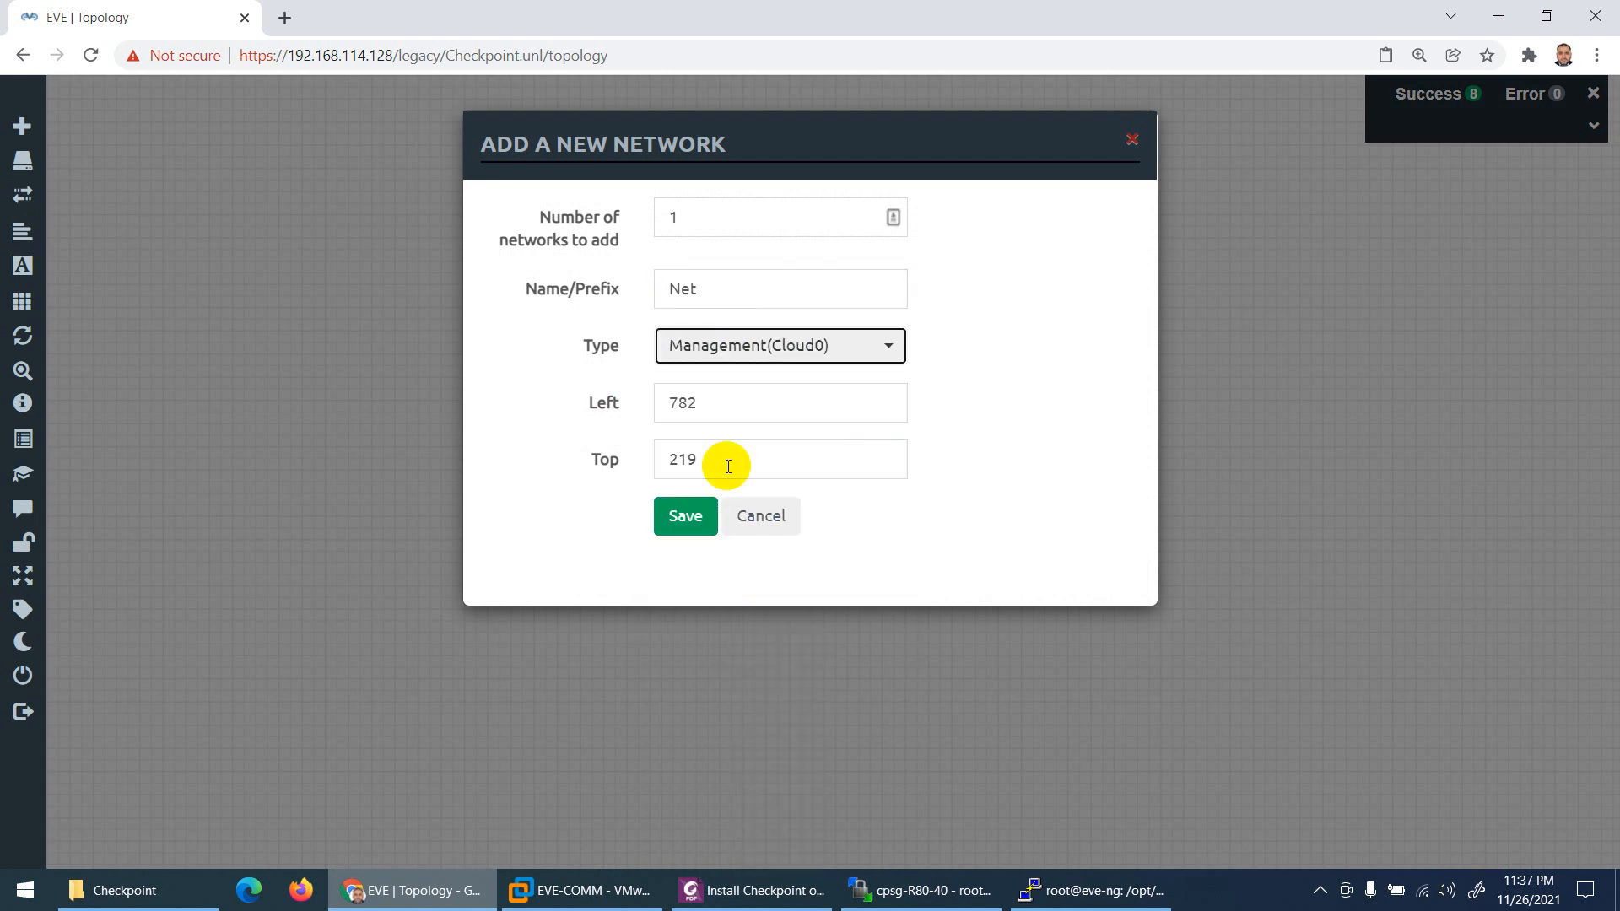
left_click(688, 515)
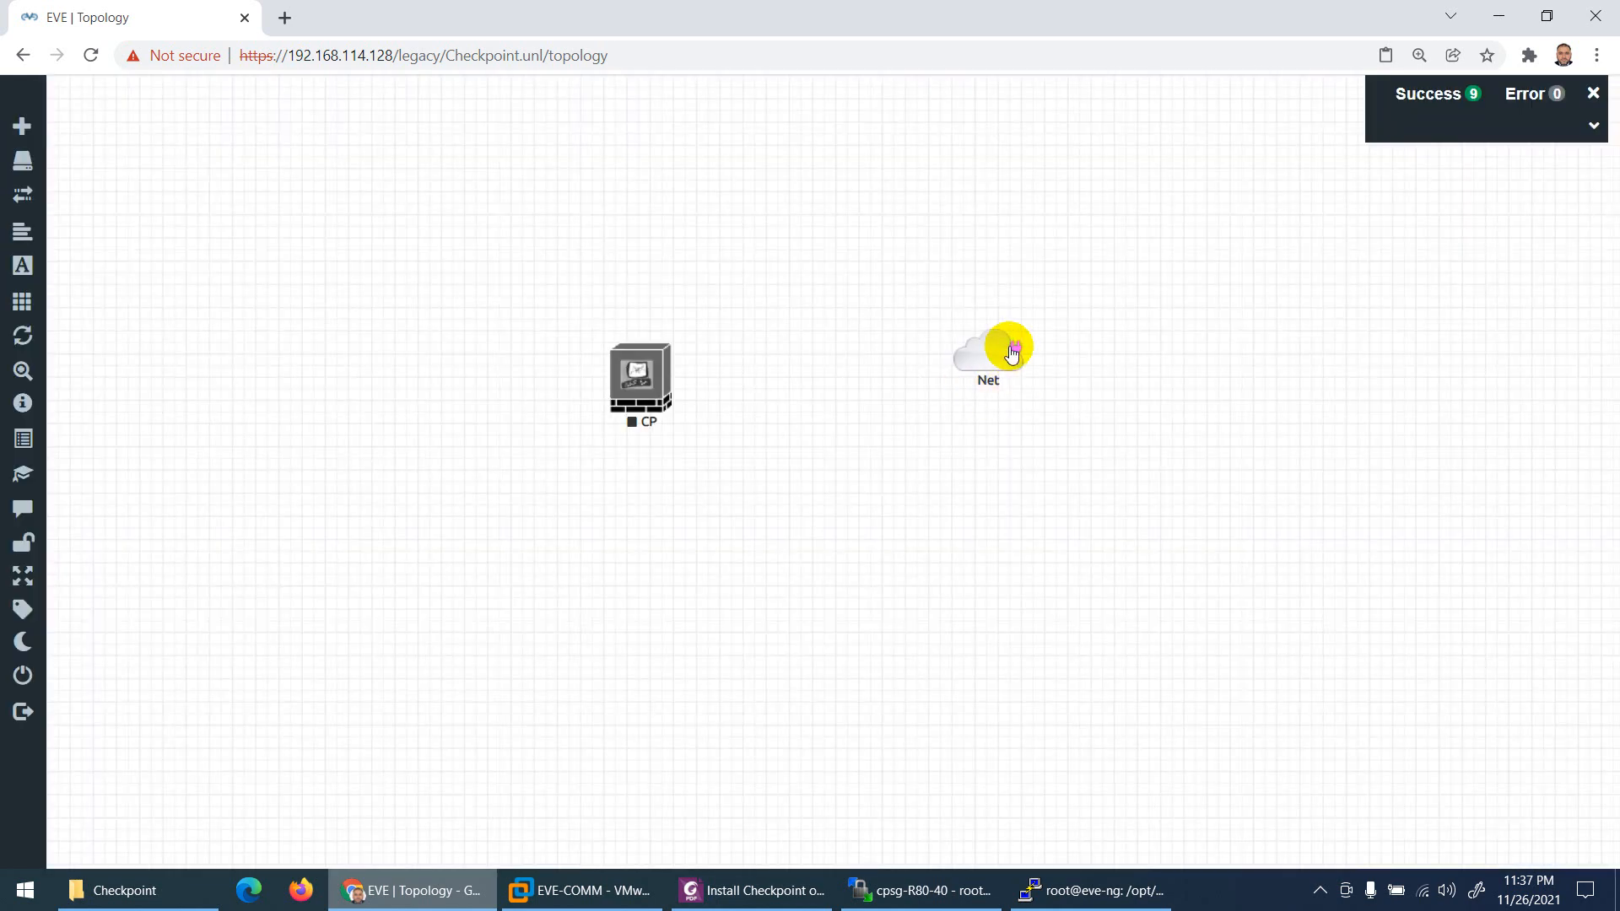
Step: Link the Net cloud to the CP node's eth0 interface
left_click_drag(1012, 353, 654, 371)
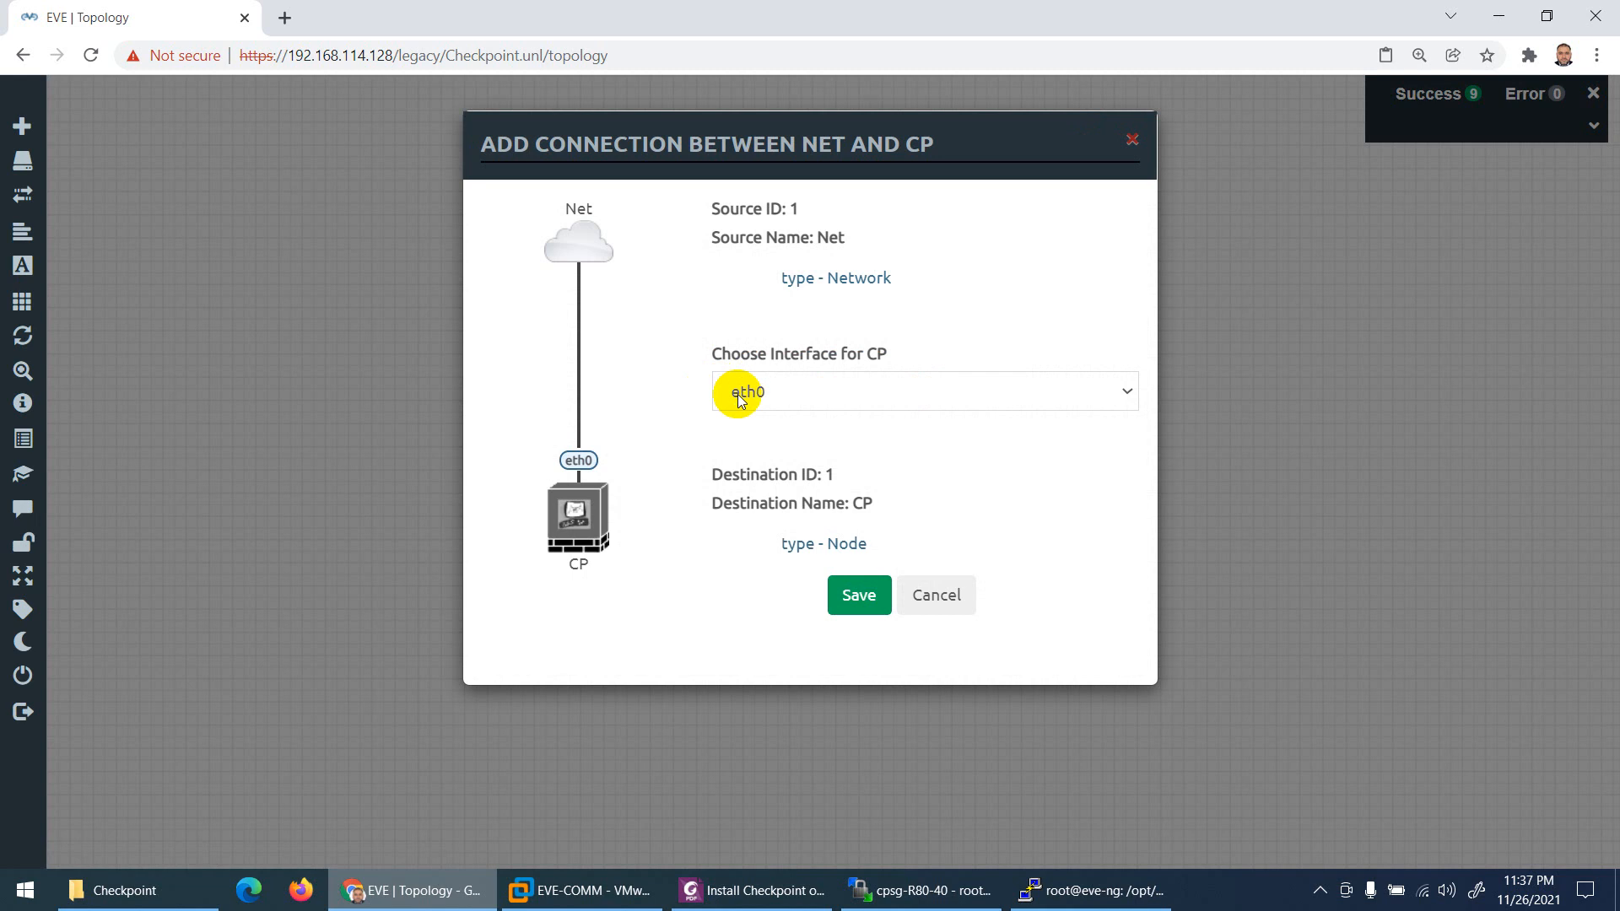
left_click(740, 396)
left_click(748, 421)
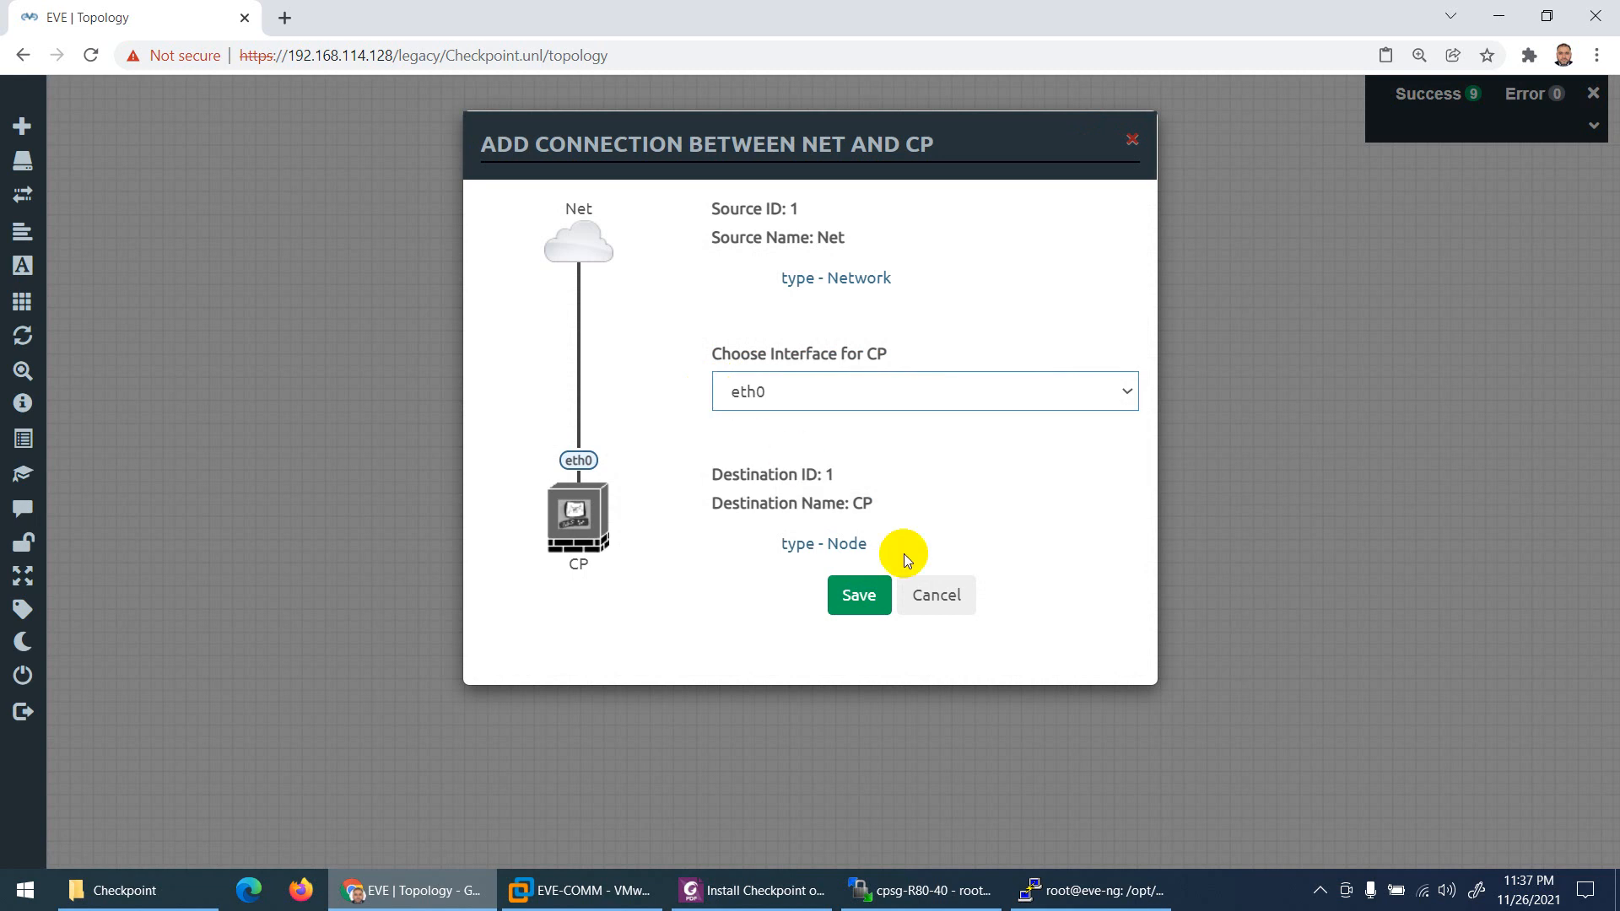
left_click(857, 594)
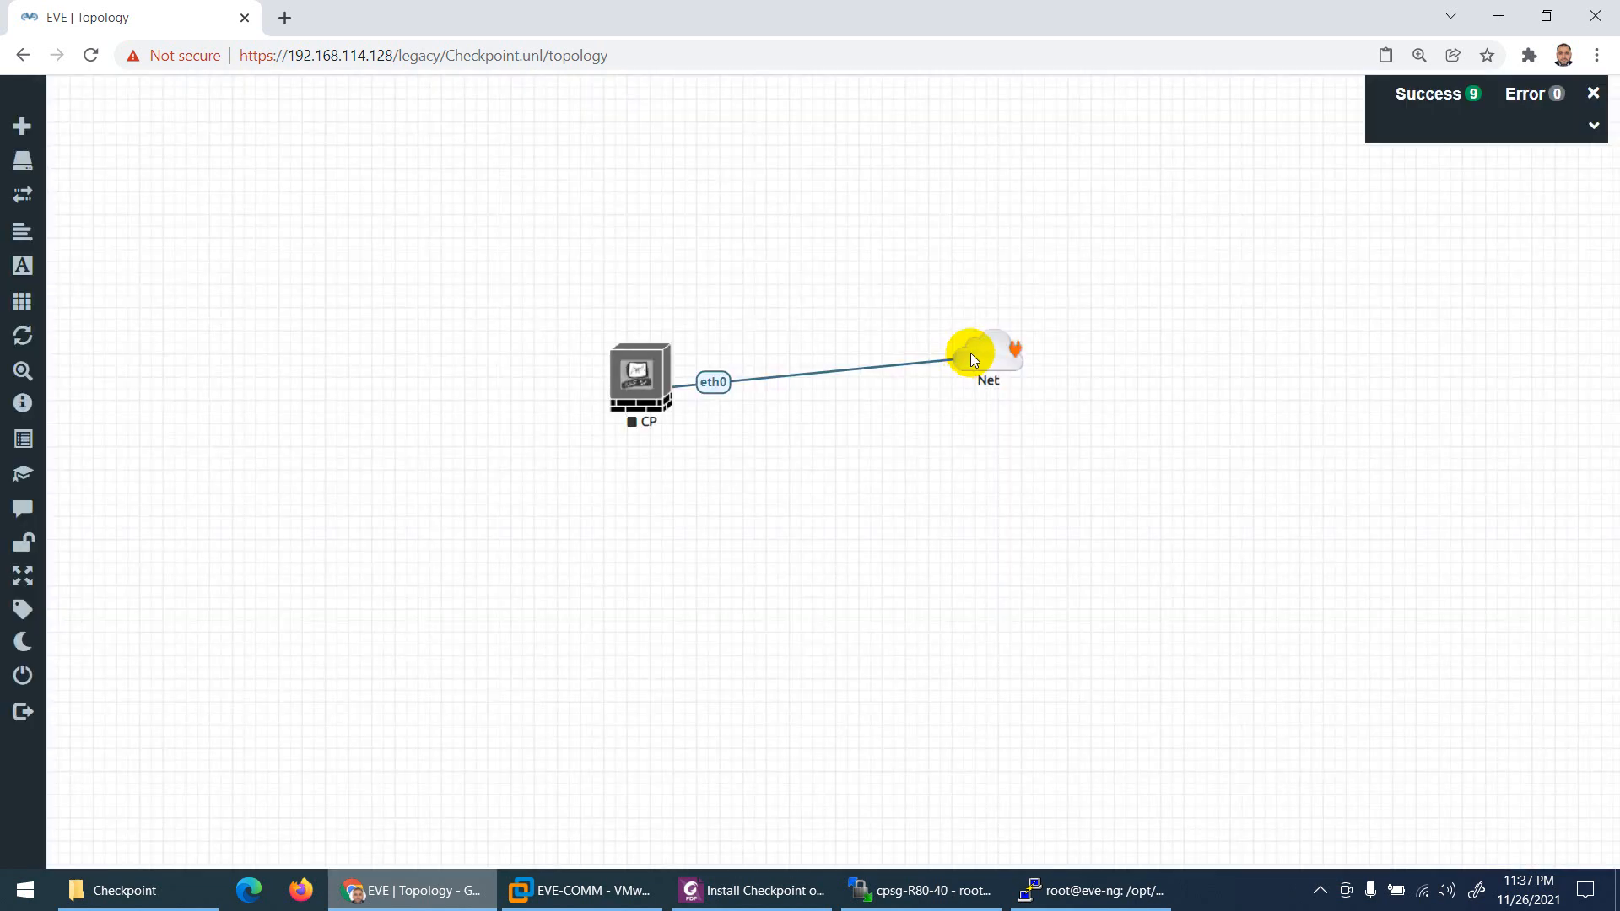
Step: Start the CP node, then close its console and stop and restart the node
left_click(636, 382)
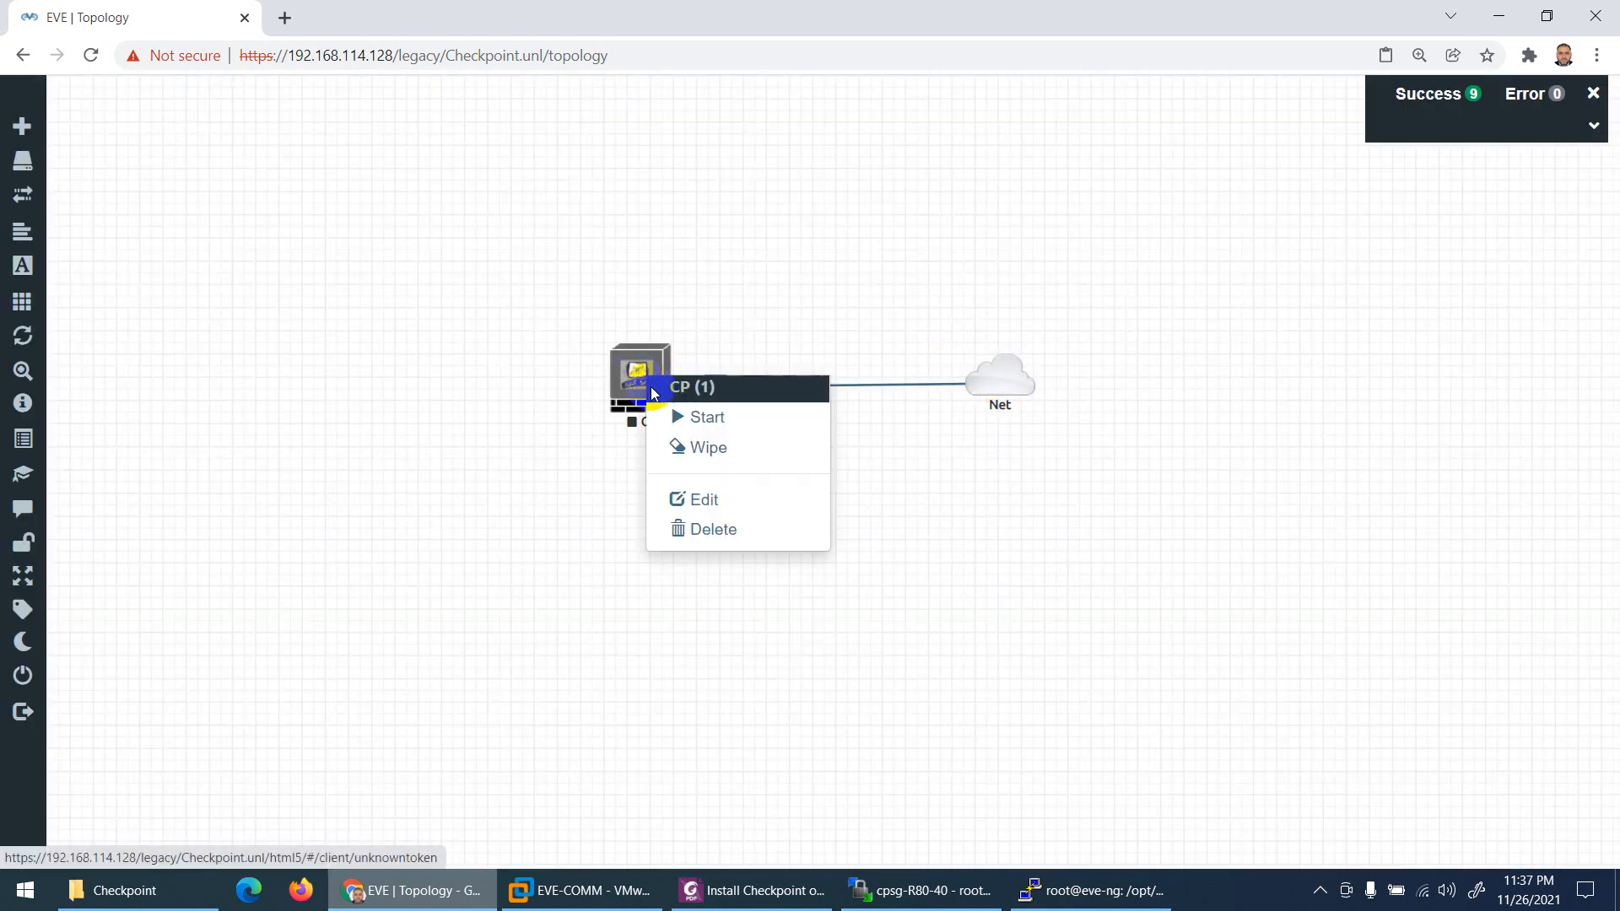
left_click(672, 416)
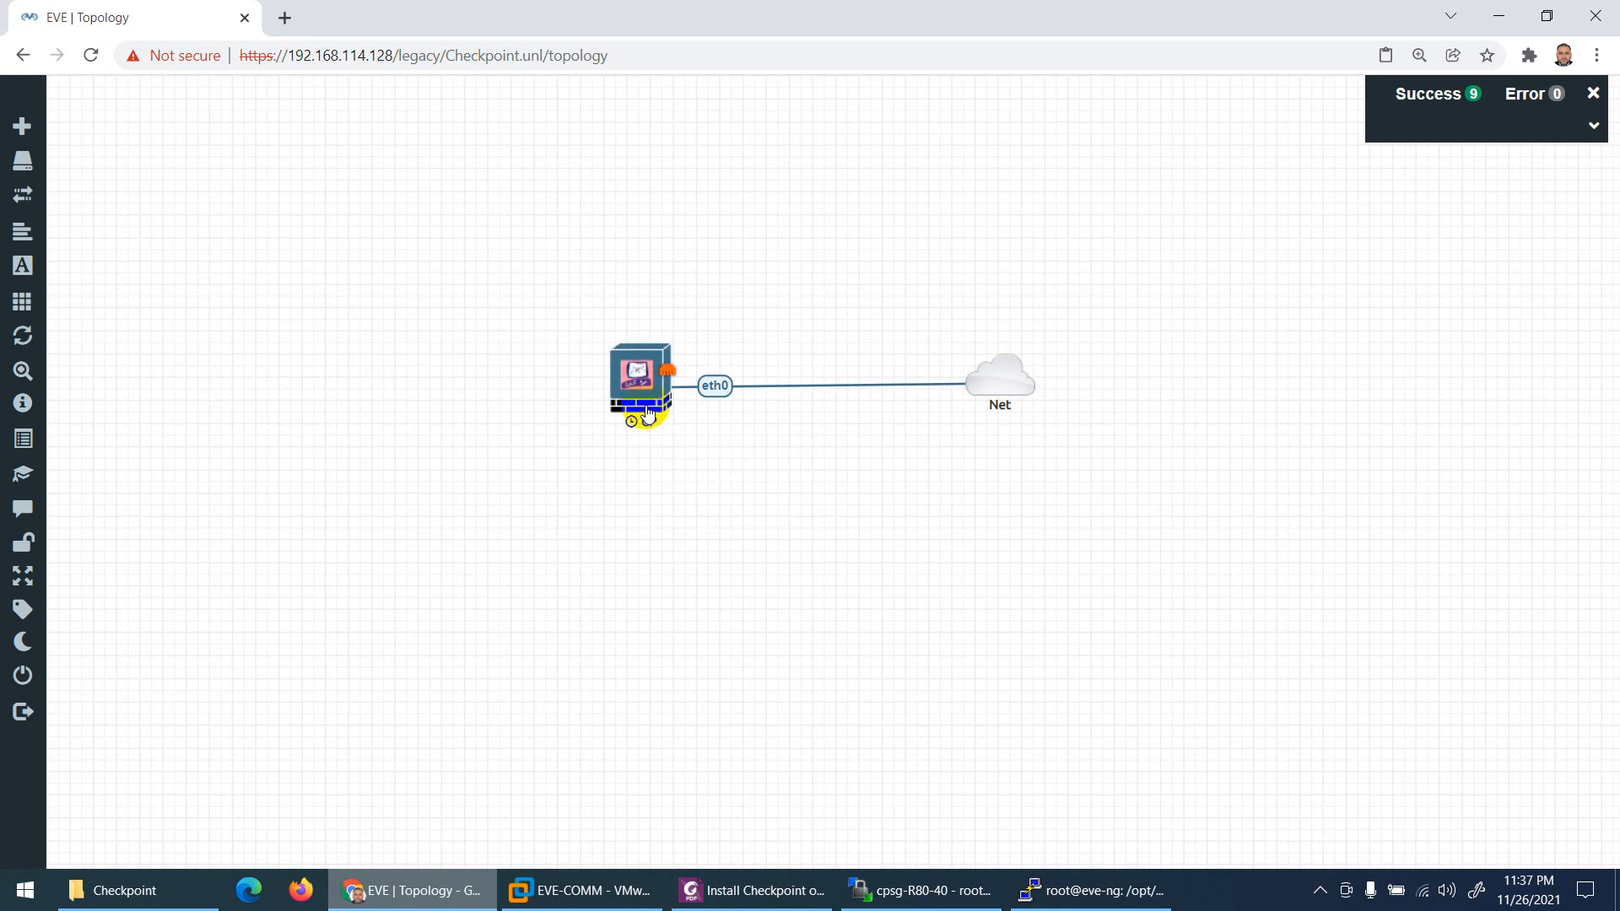
left_click(639, 376)
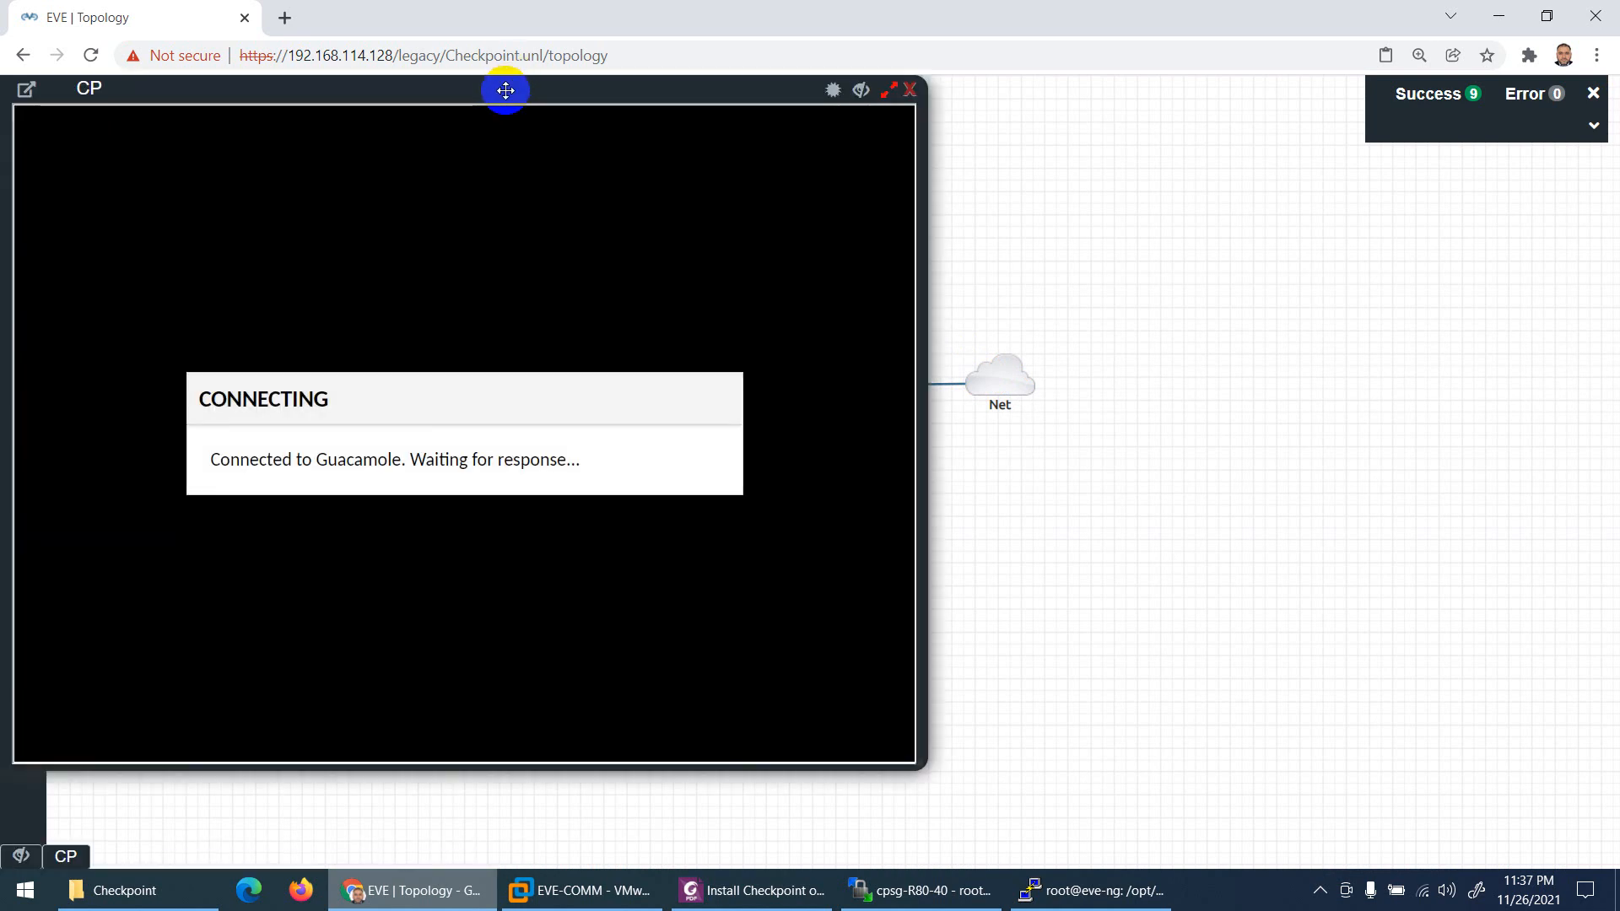
left_click_drag(513, 82, 771, 95)
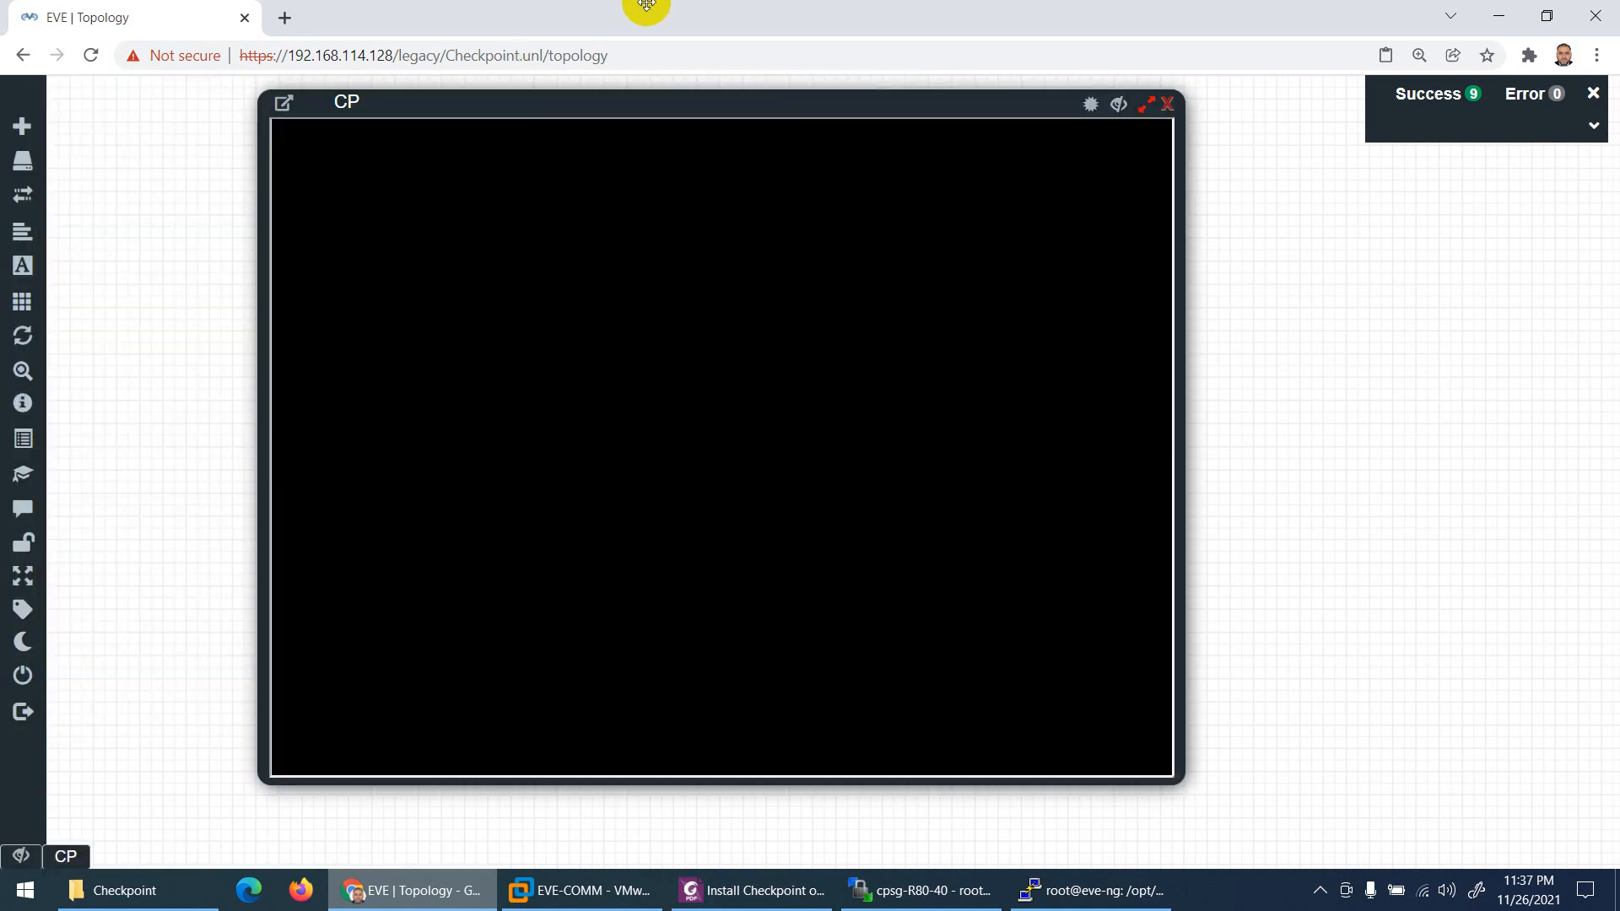
left_click(1169, 105)
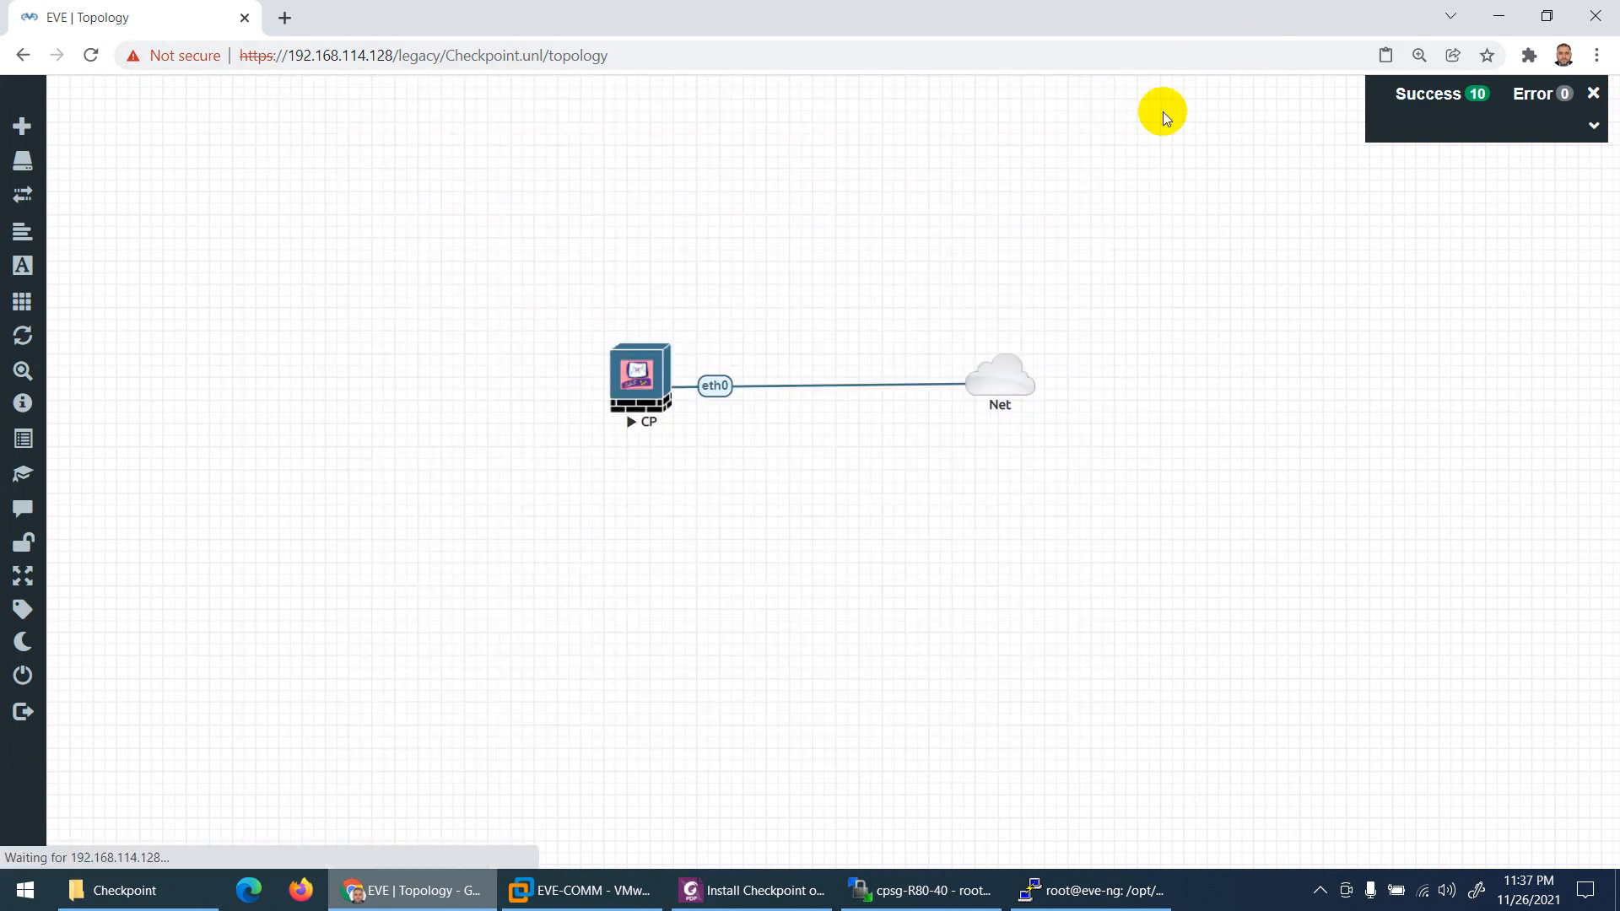
right_click(641, 386)
left_click(685, 426)
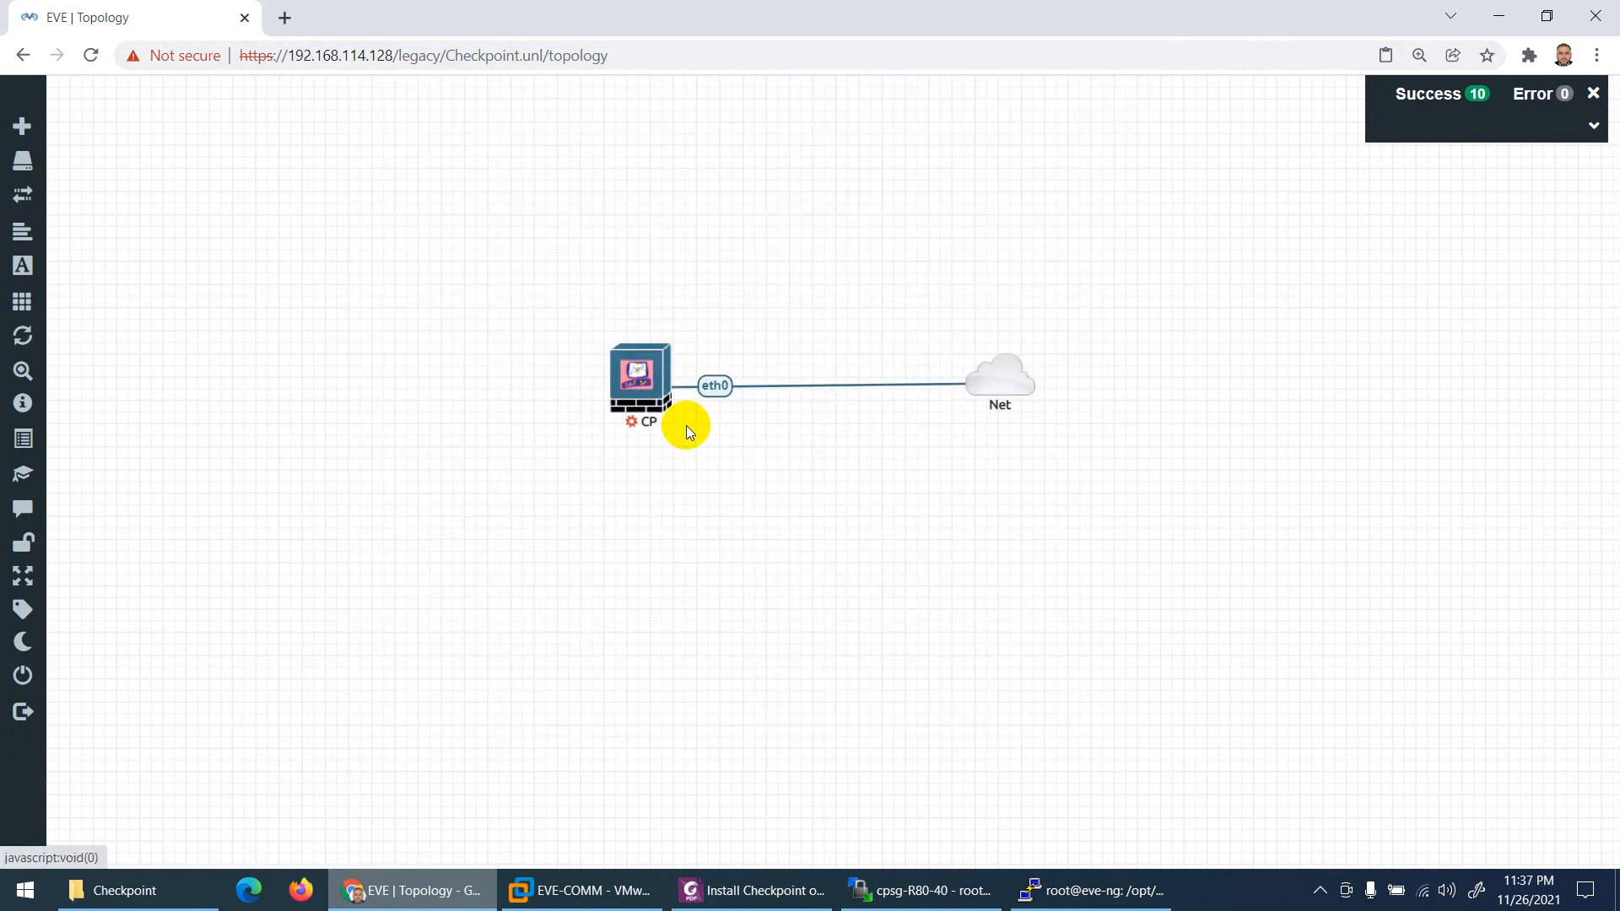
right_click(636, 379)
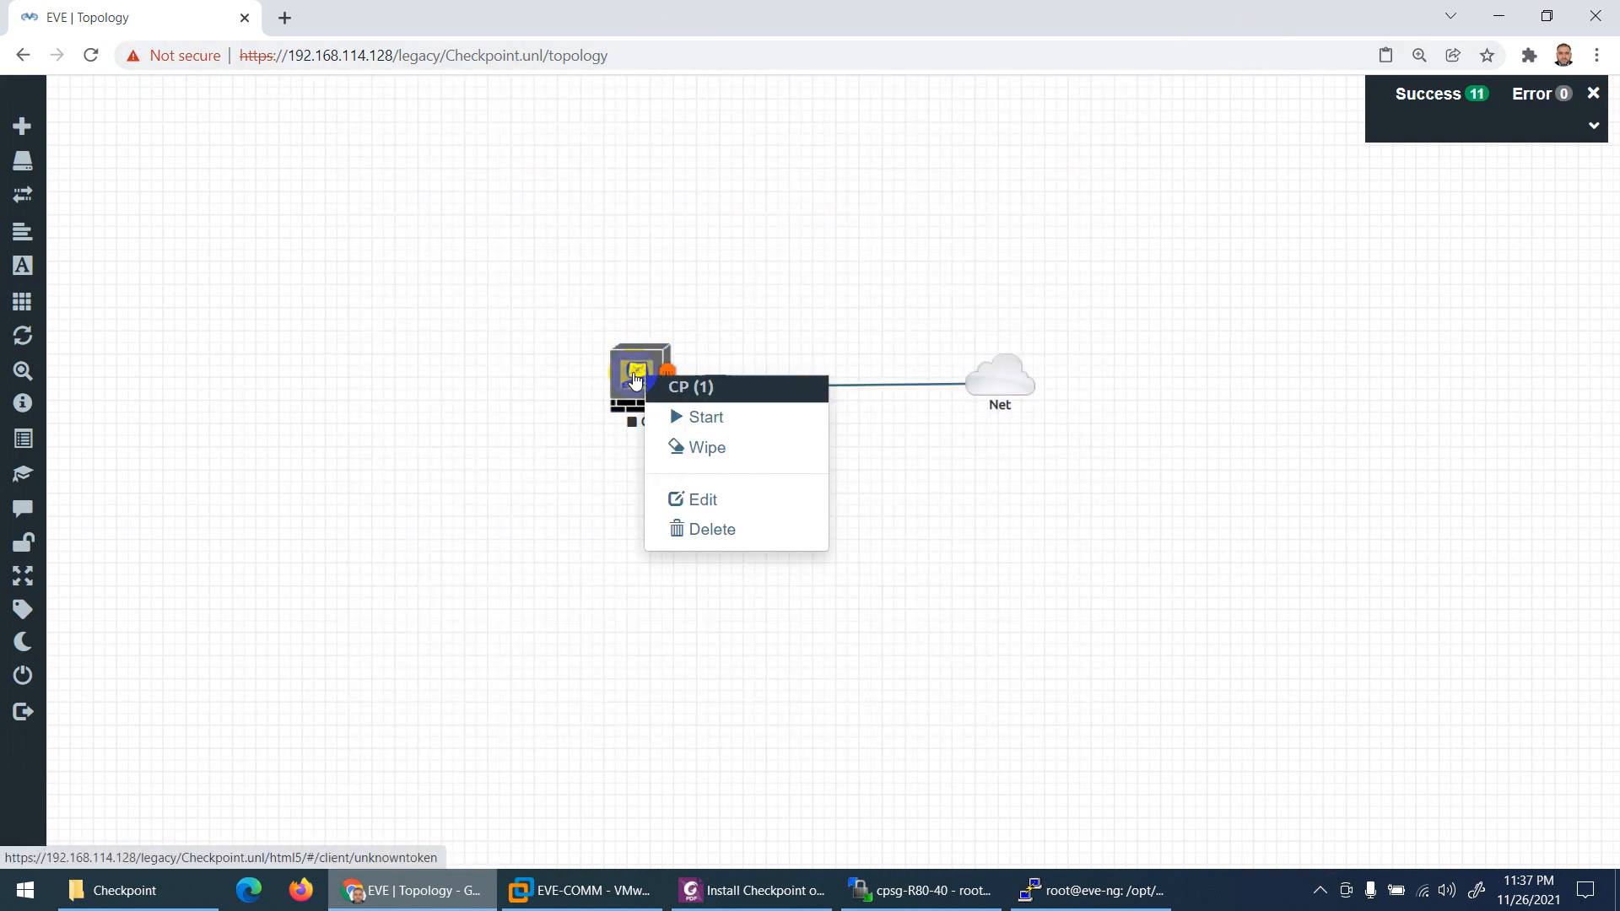
left_click(687, 421)
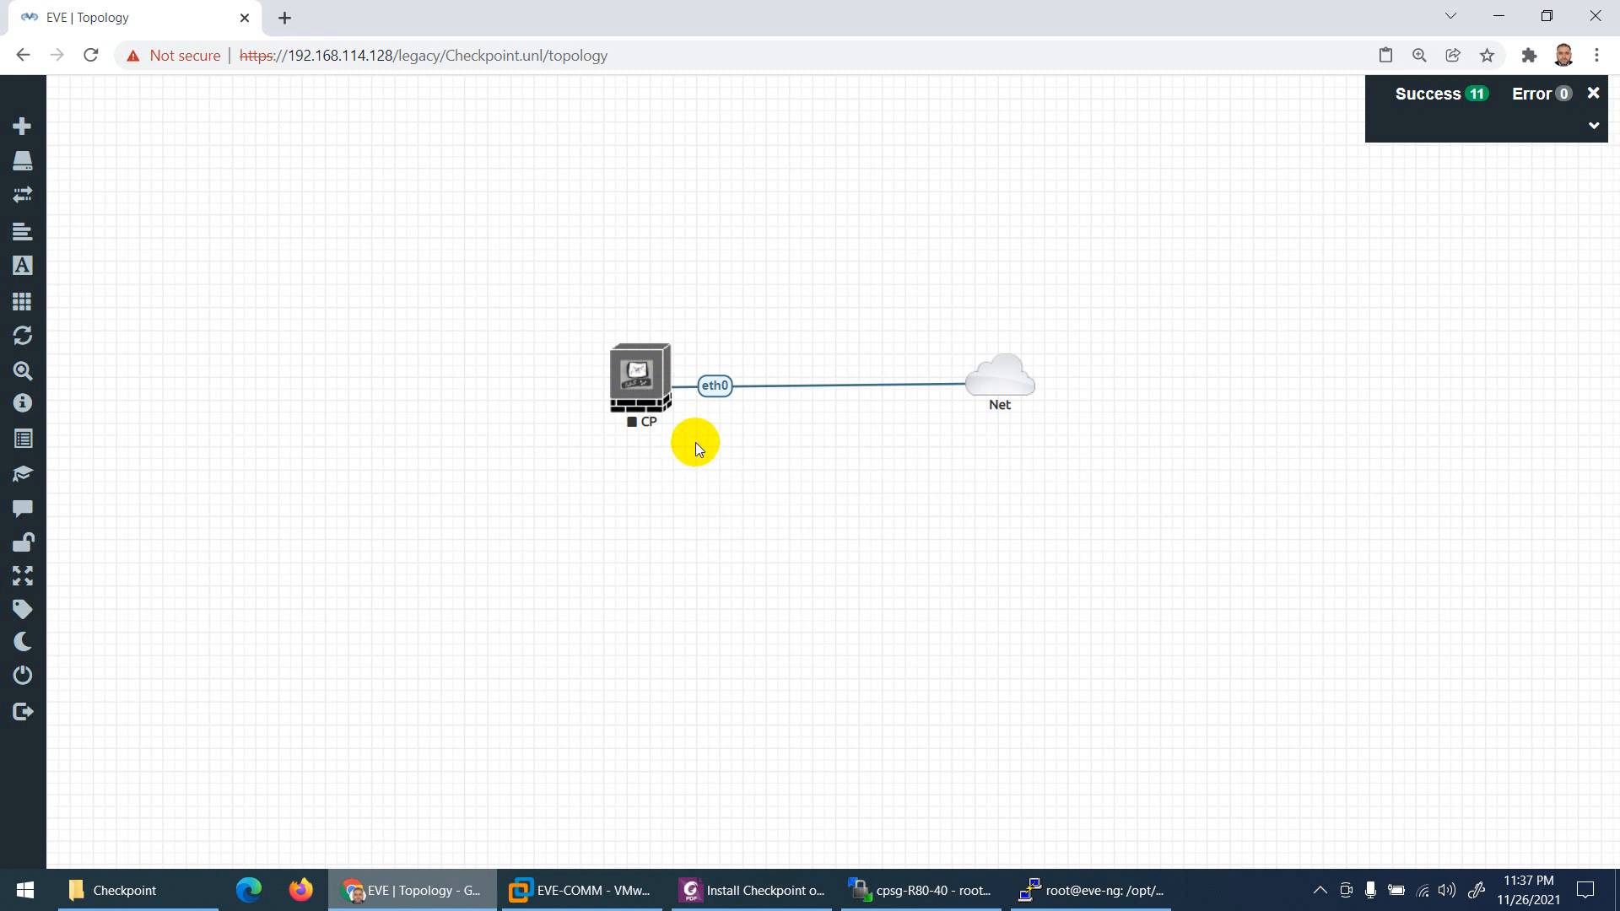
Step: In the CP console, choose 'Install Gaia on this system' to begin the installation
left_click(634, 367)
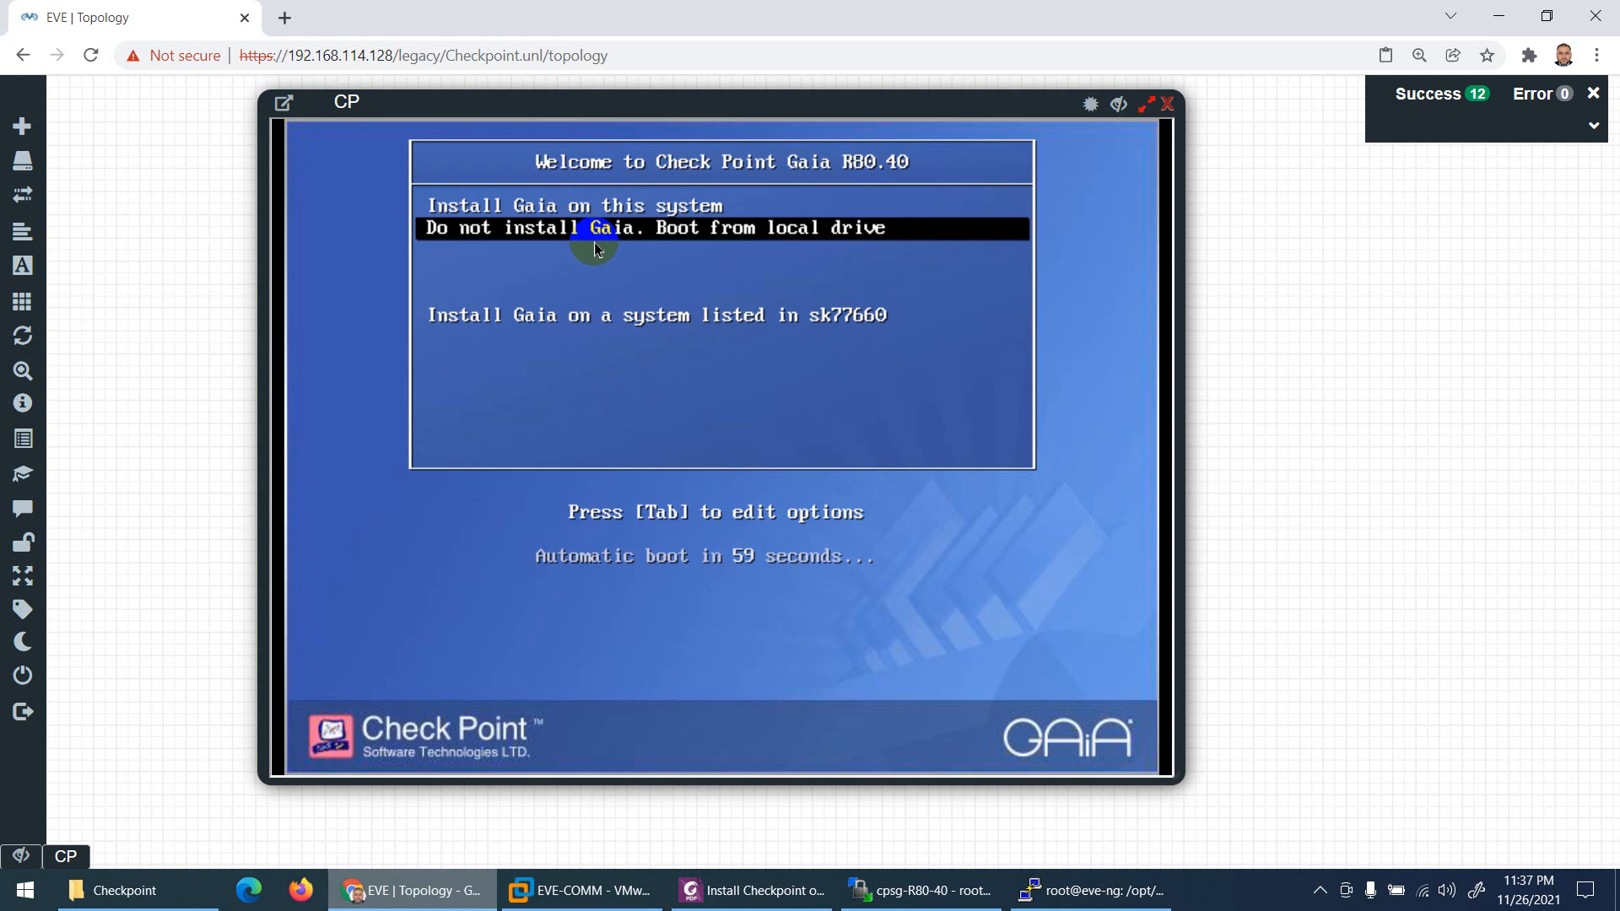
key("Up")
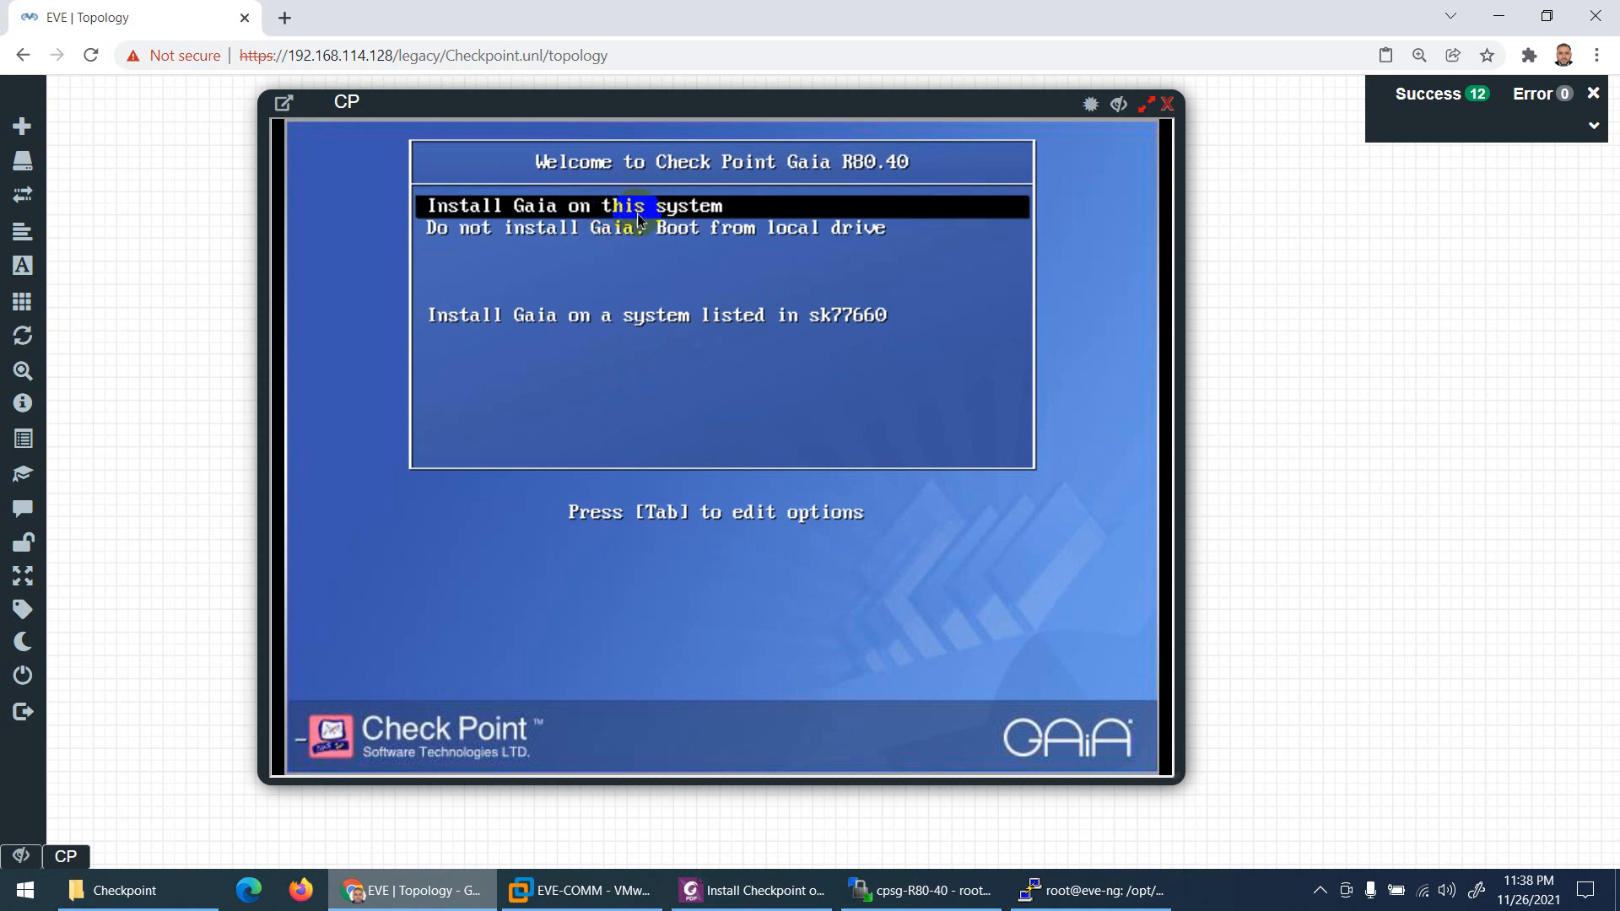
key("Return")
left_click(755, 890)
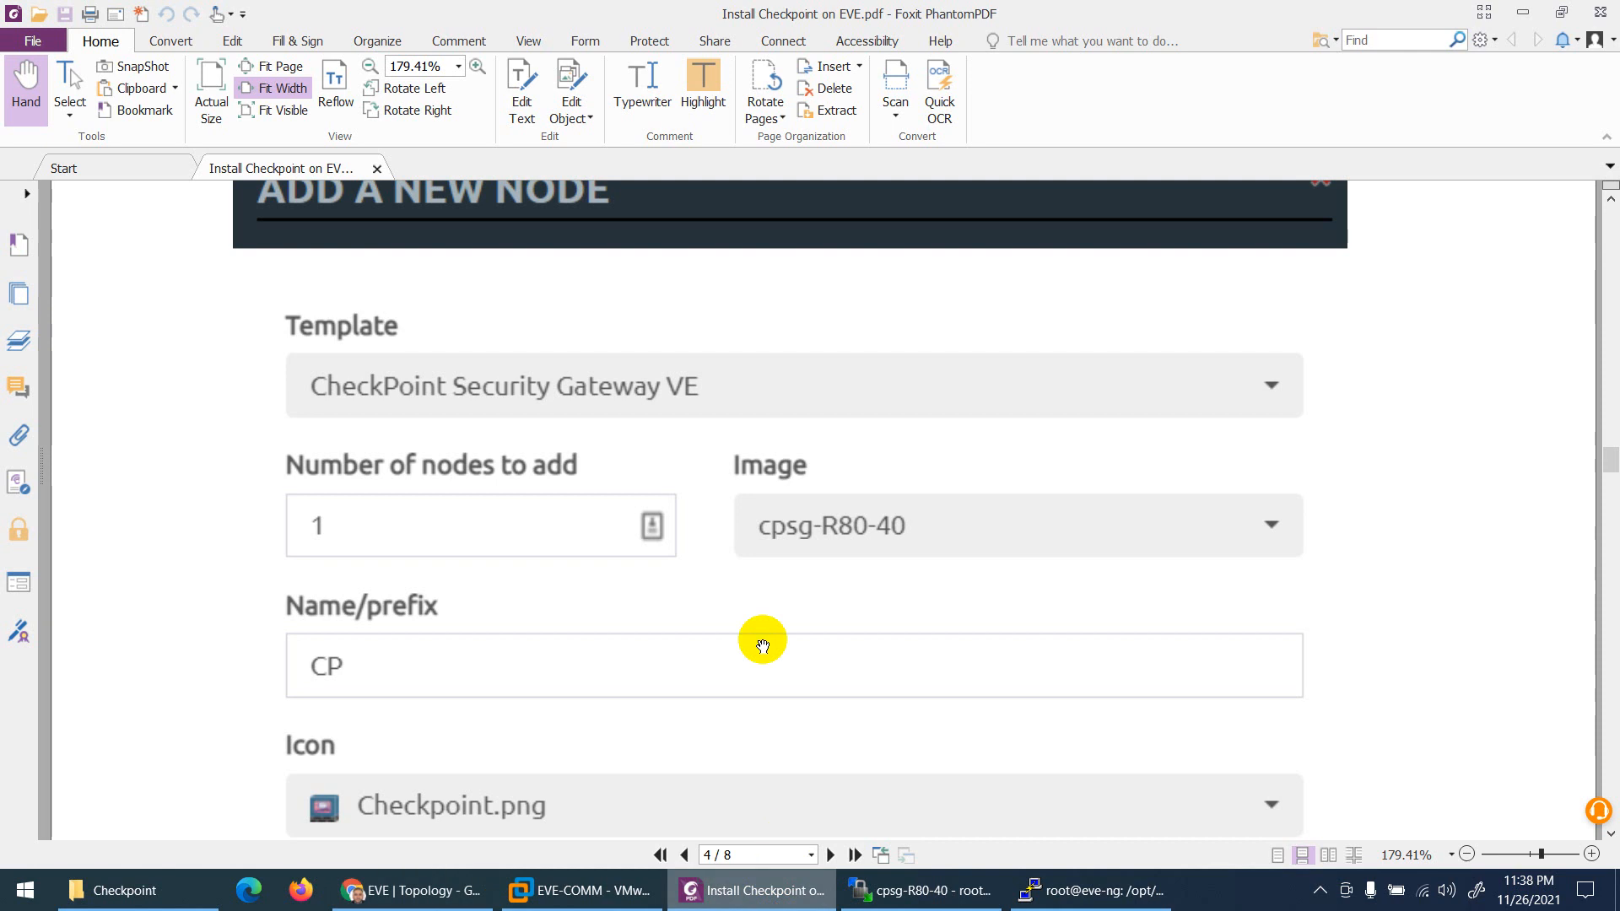
Step: Scroll through the guide's page 5 installer screens, checking the CP console's progress
scroll(689, 505, "down", 15)
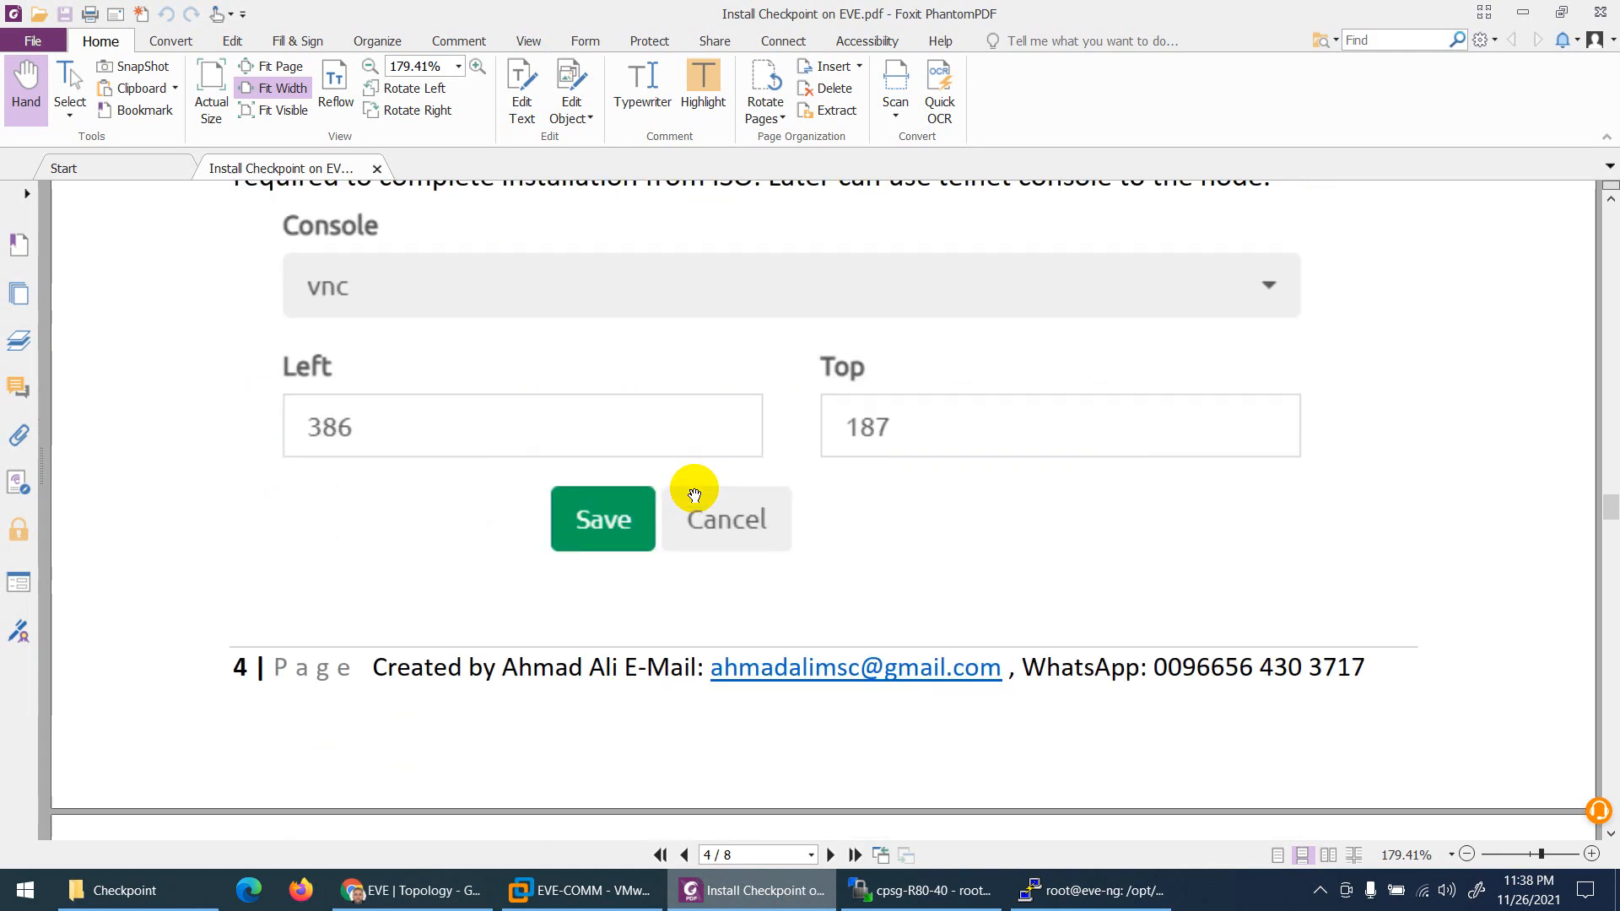
scroll(695, 489, "up", 8)
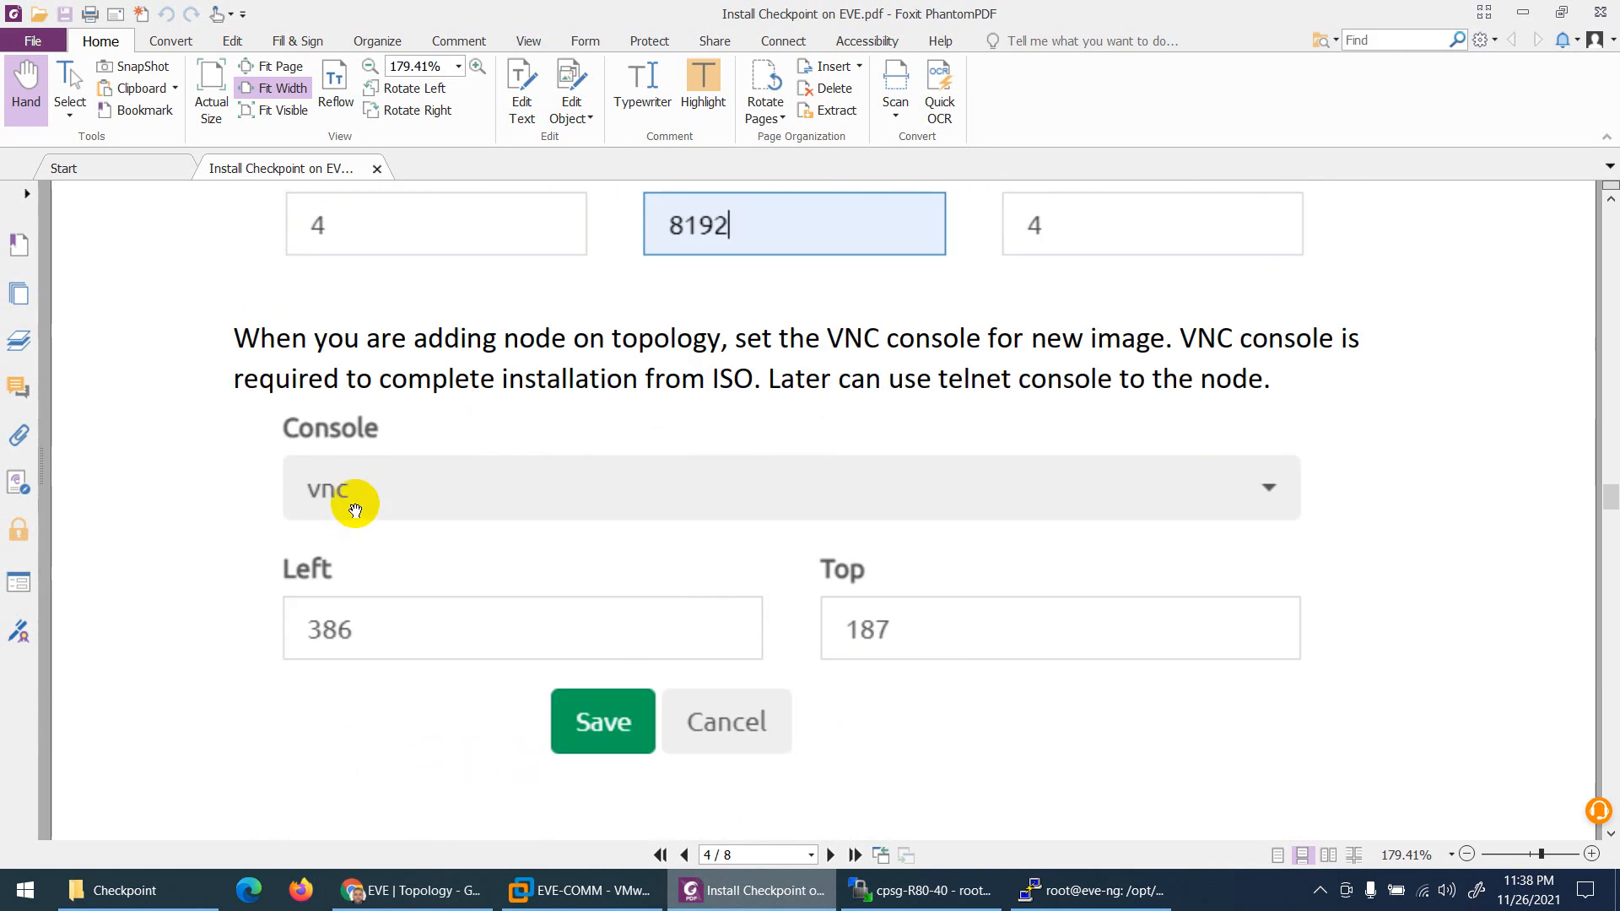
scroll(490, 492, "down", 4)
scroll(490, 492, "down", 5)
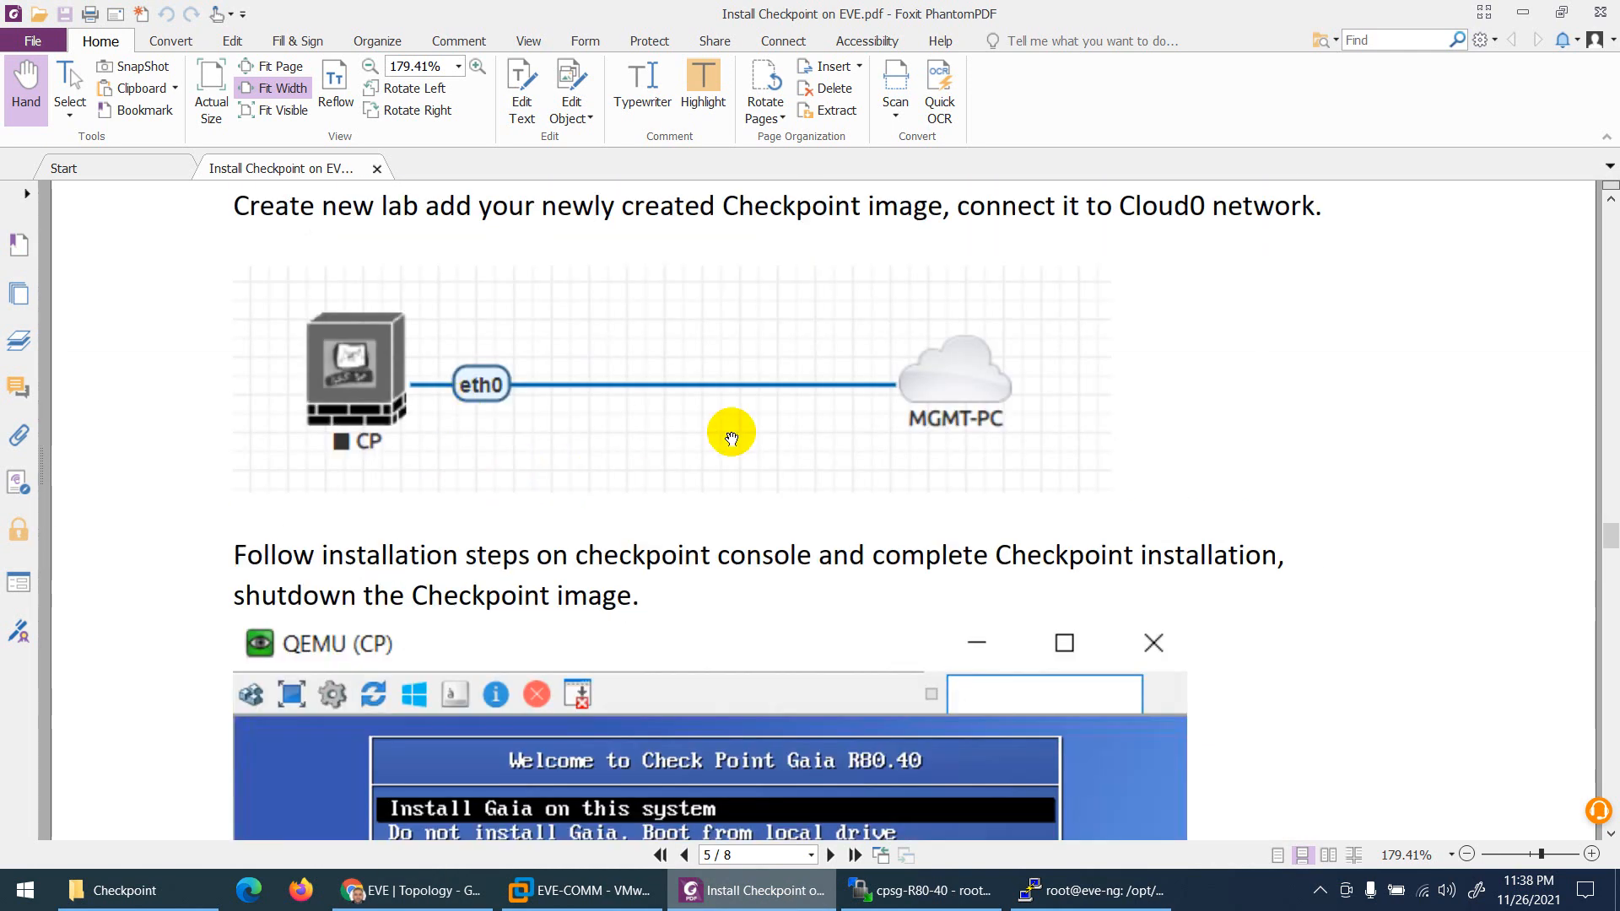
scroll(731, 432, "down", 4)
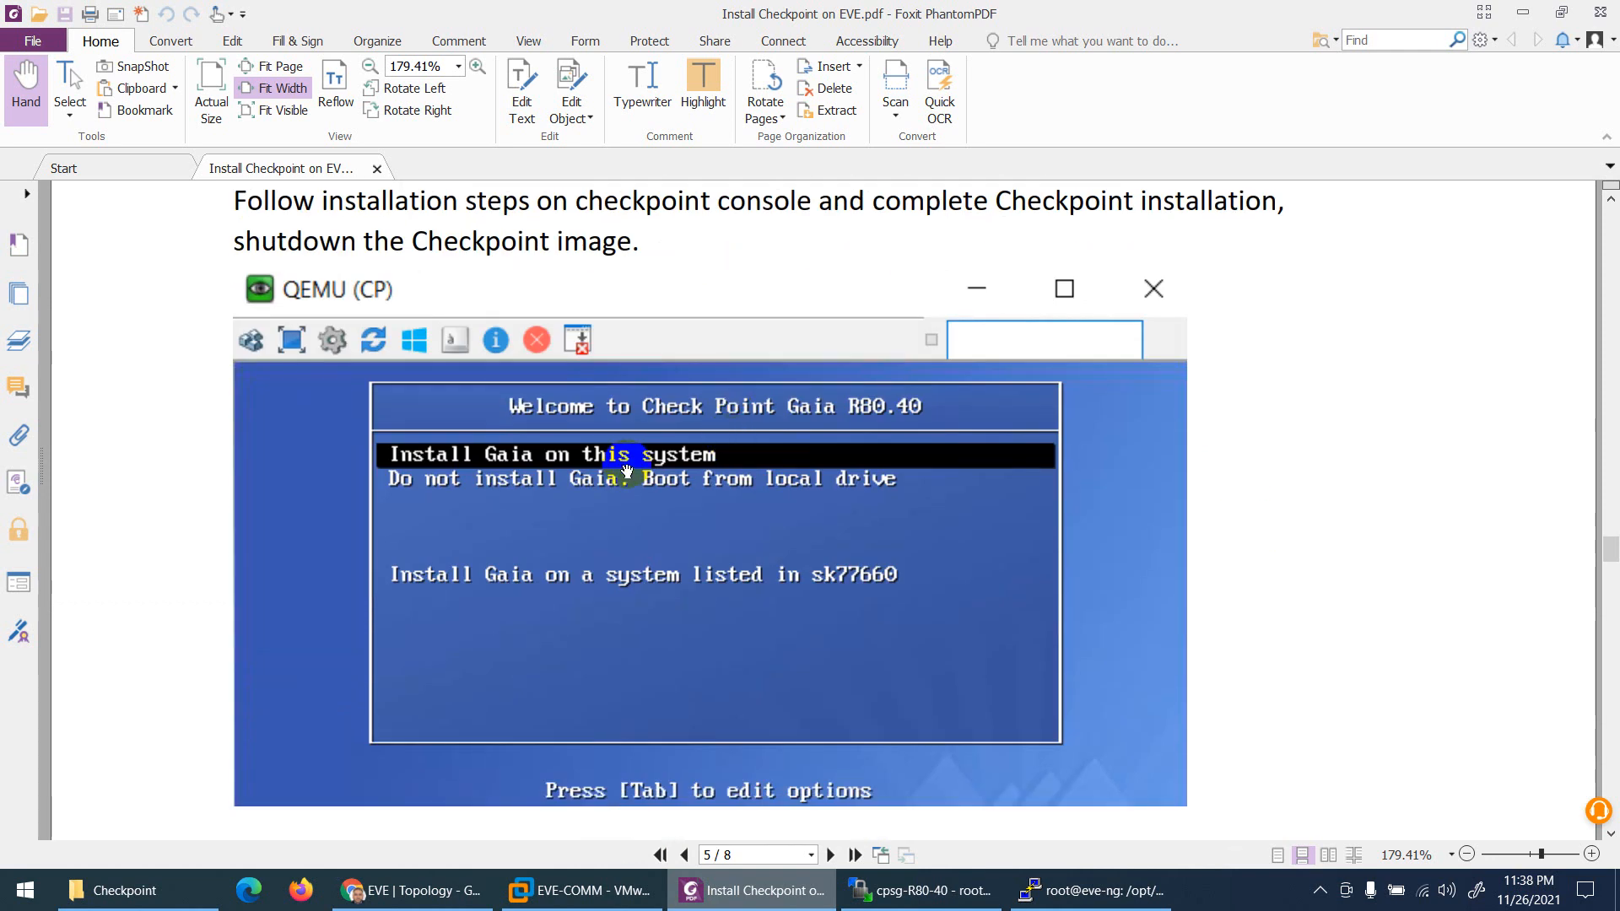
scroll(669, 463, "down", 6)
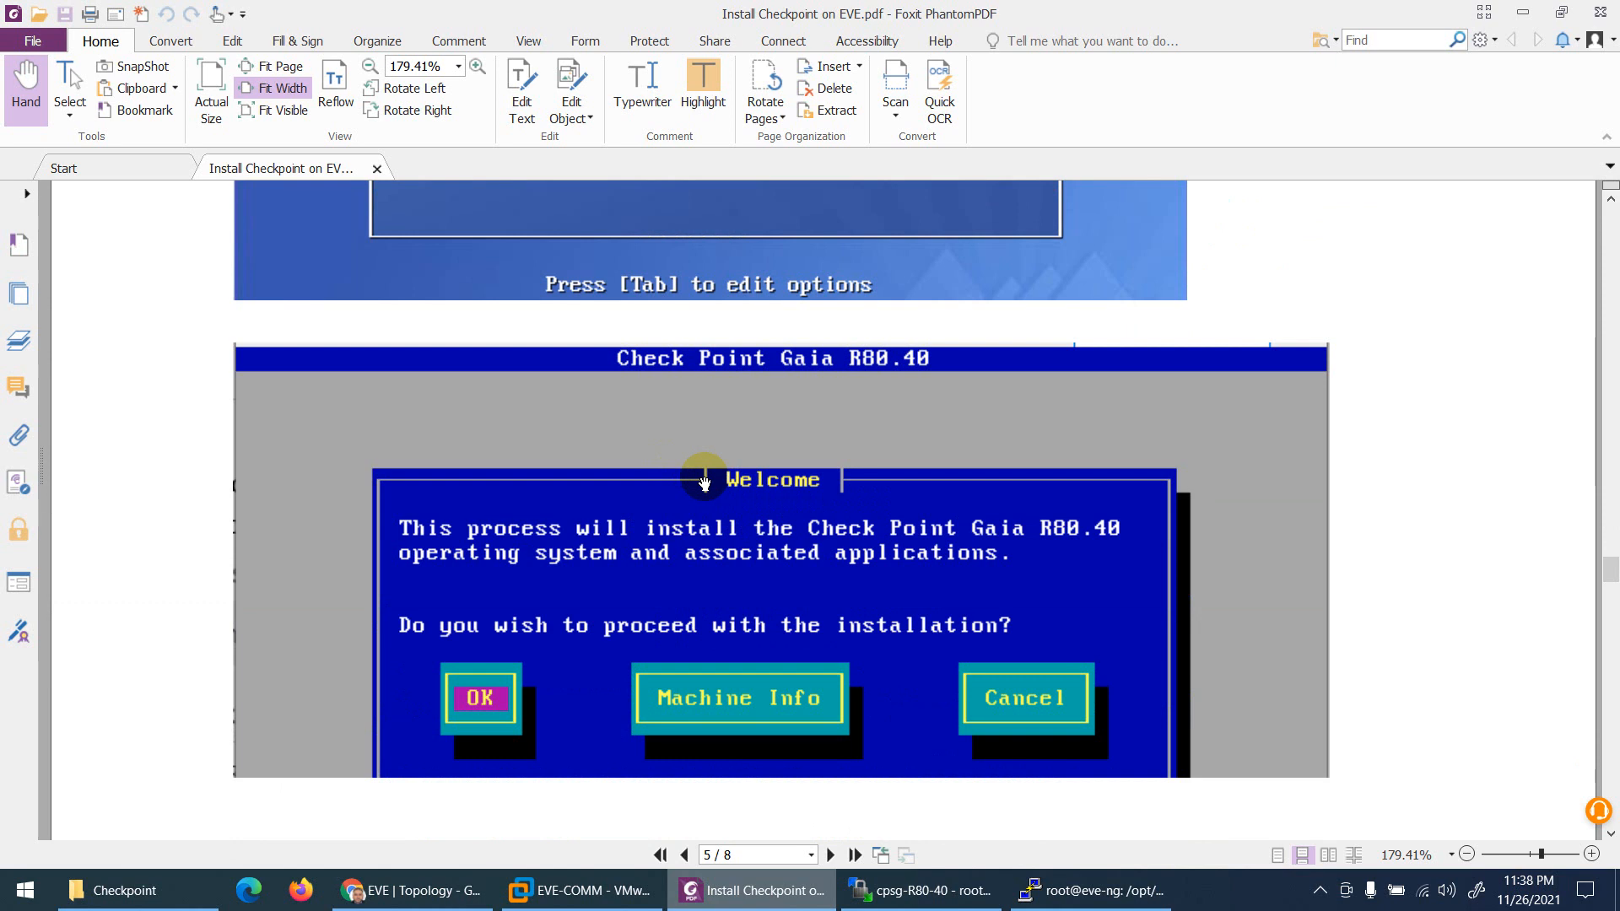
scroll(696, 484, "down", 2)
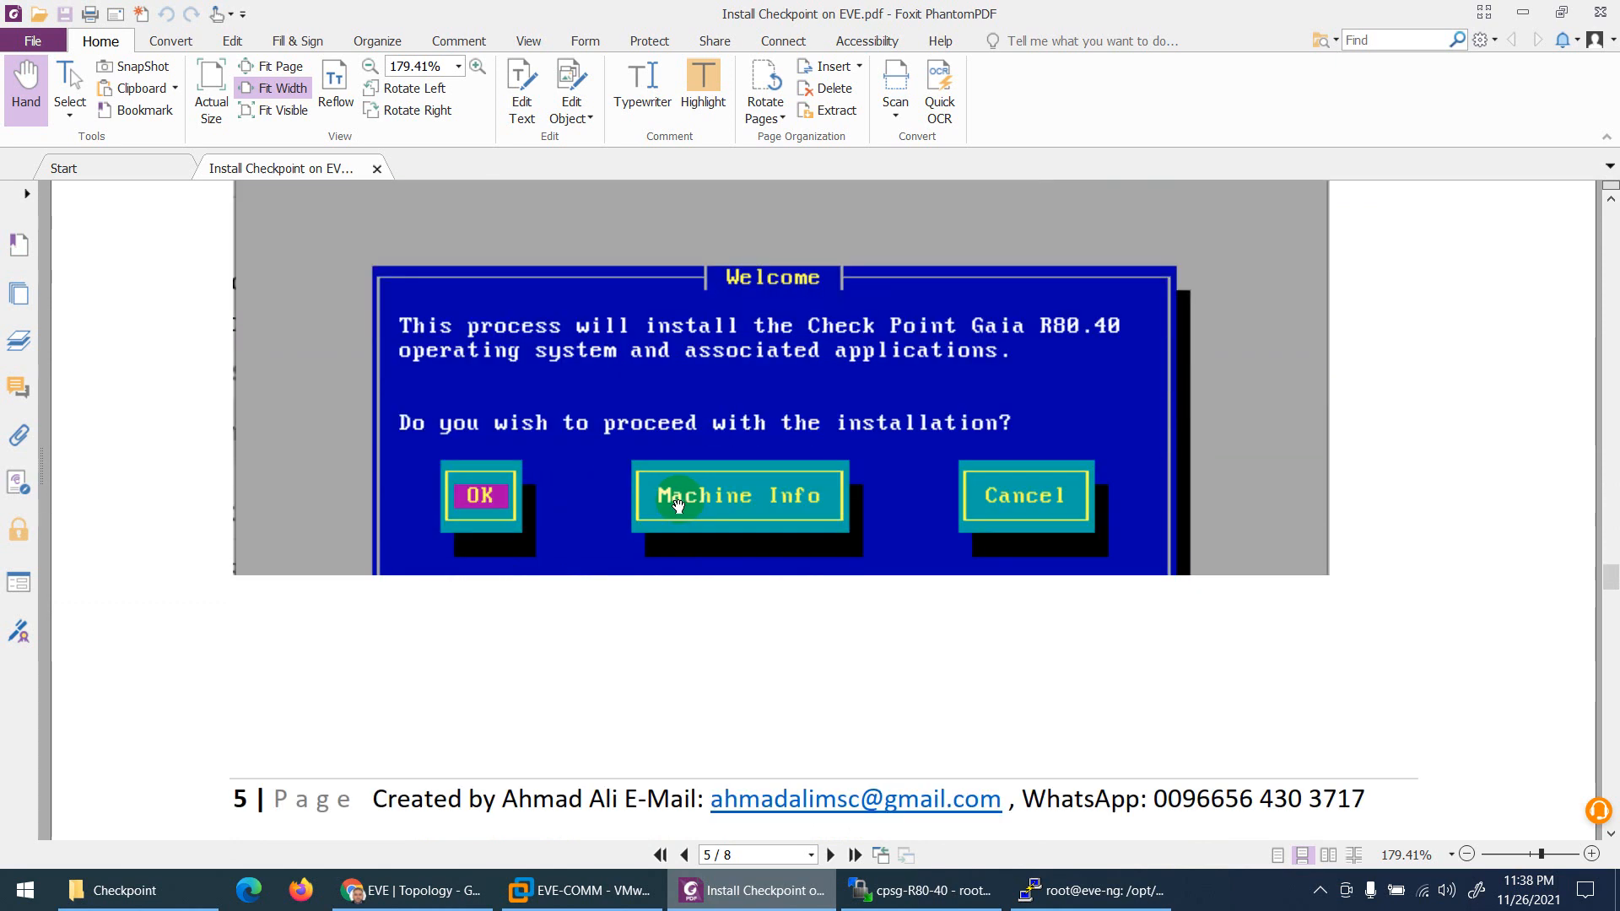
left_click(413, 890)
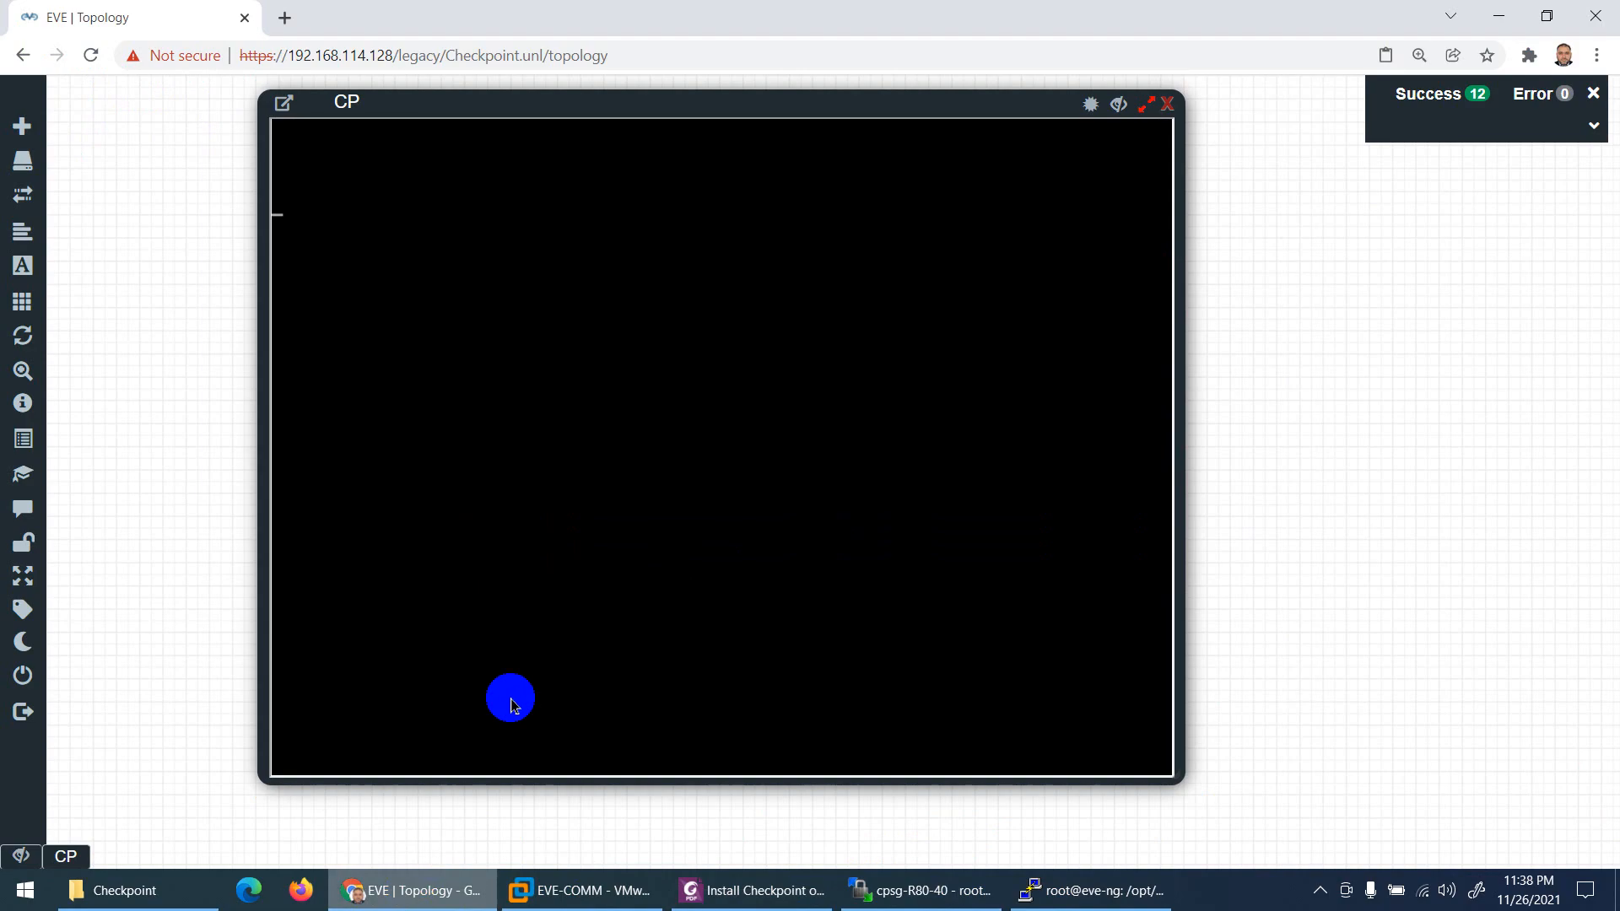
left_click(752, 890)
Step: Scroll to page 7's Management Interface settings: eth0 192.168.114.50/255.255.255.0, gateway 192.168.114.2
scroll(671, 554, "down", 10)
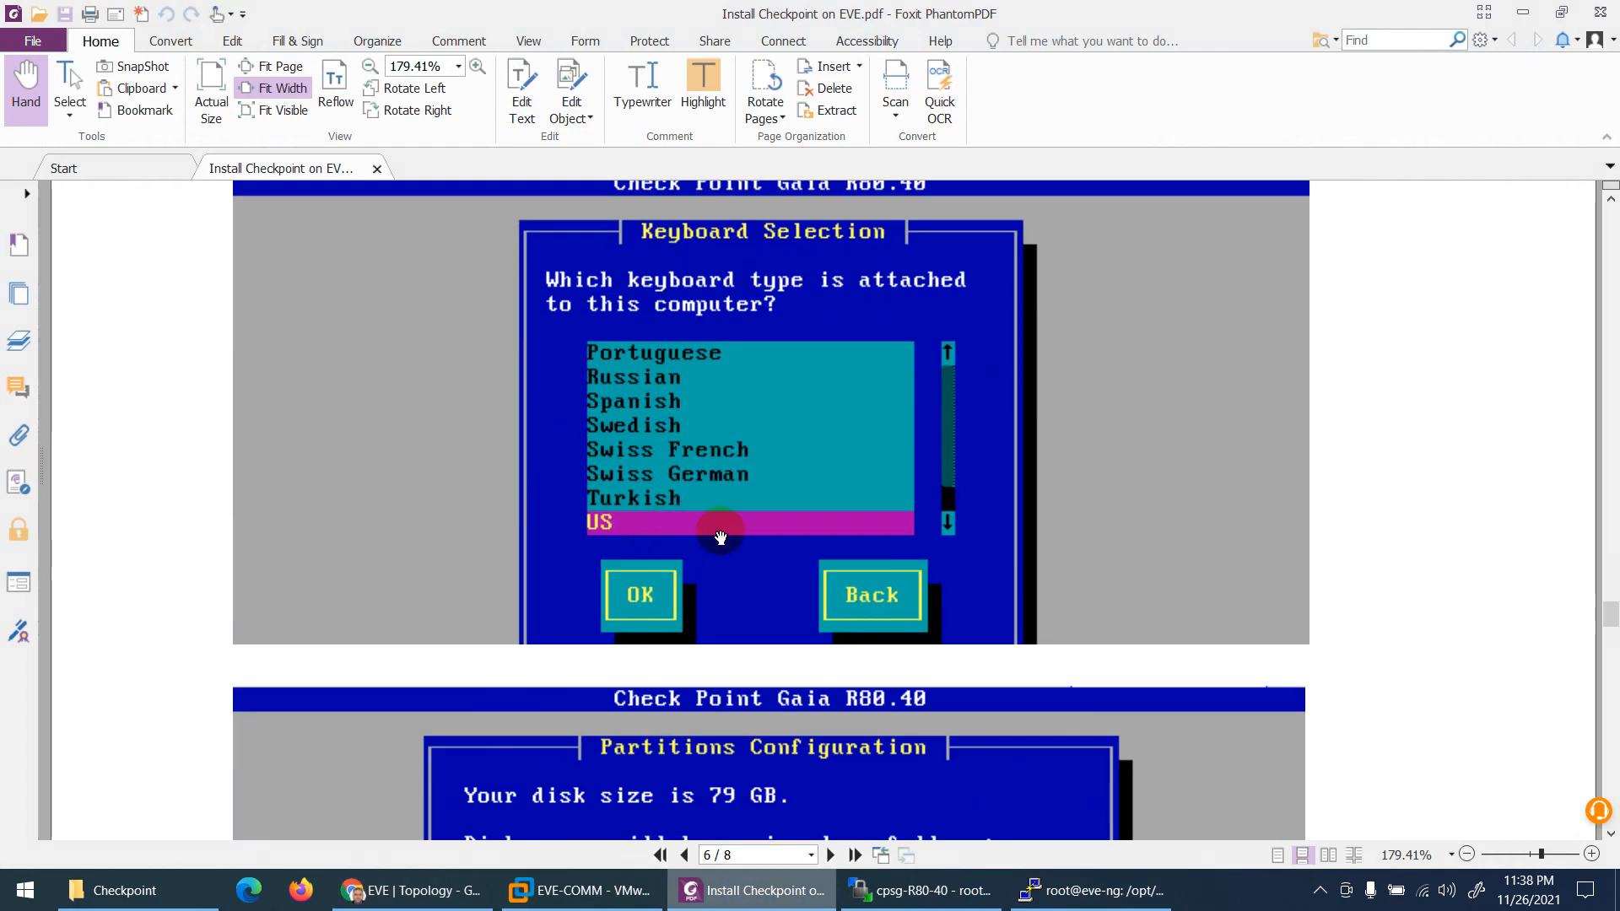
scroll(743, 566, "down", 5)
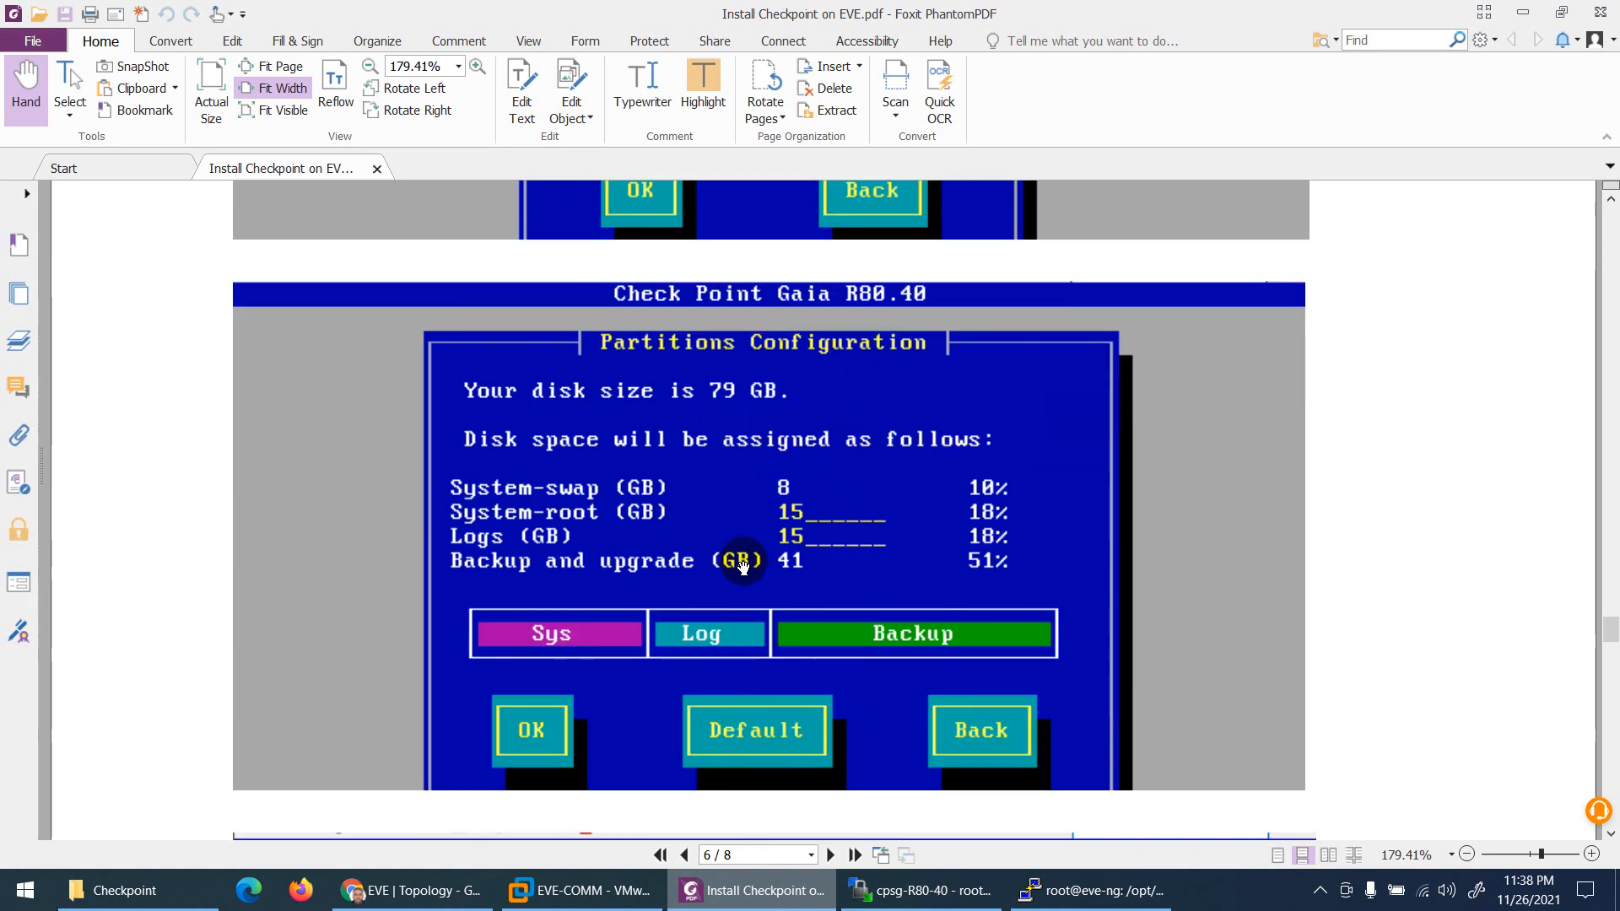
scroll(743, 566, "down", 2)
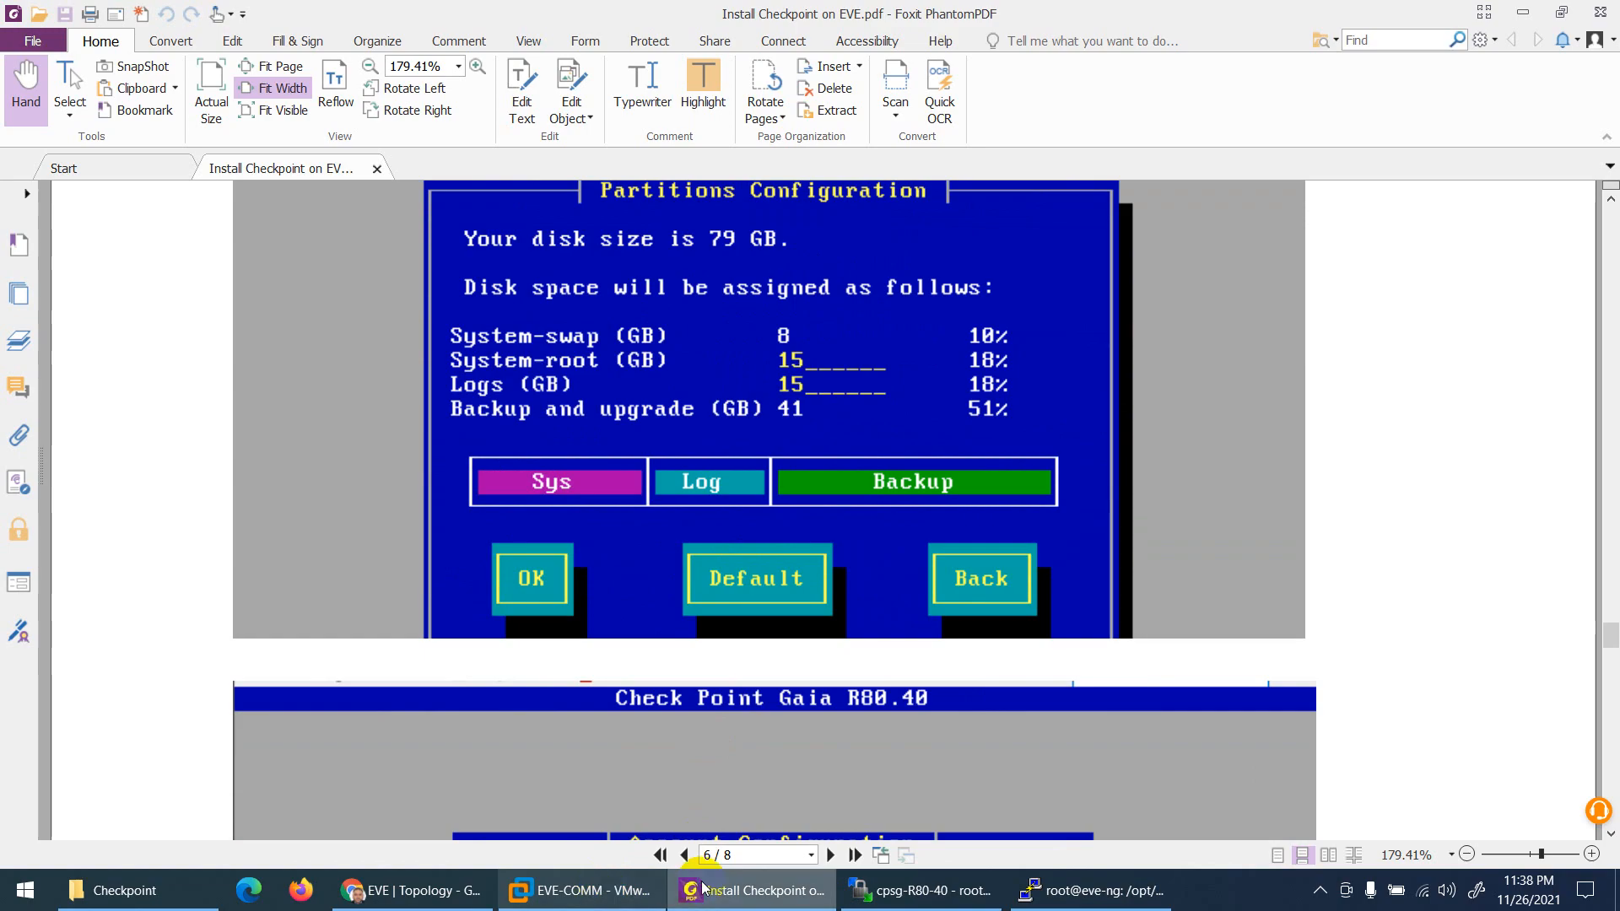
left_click(419, 894)
left_click(419, 896)
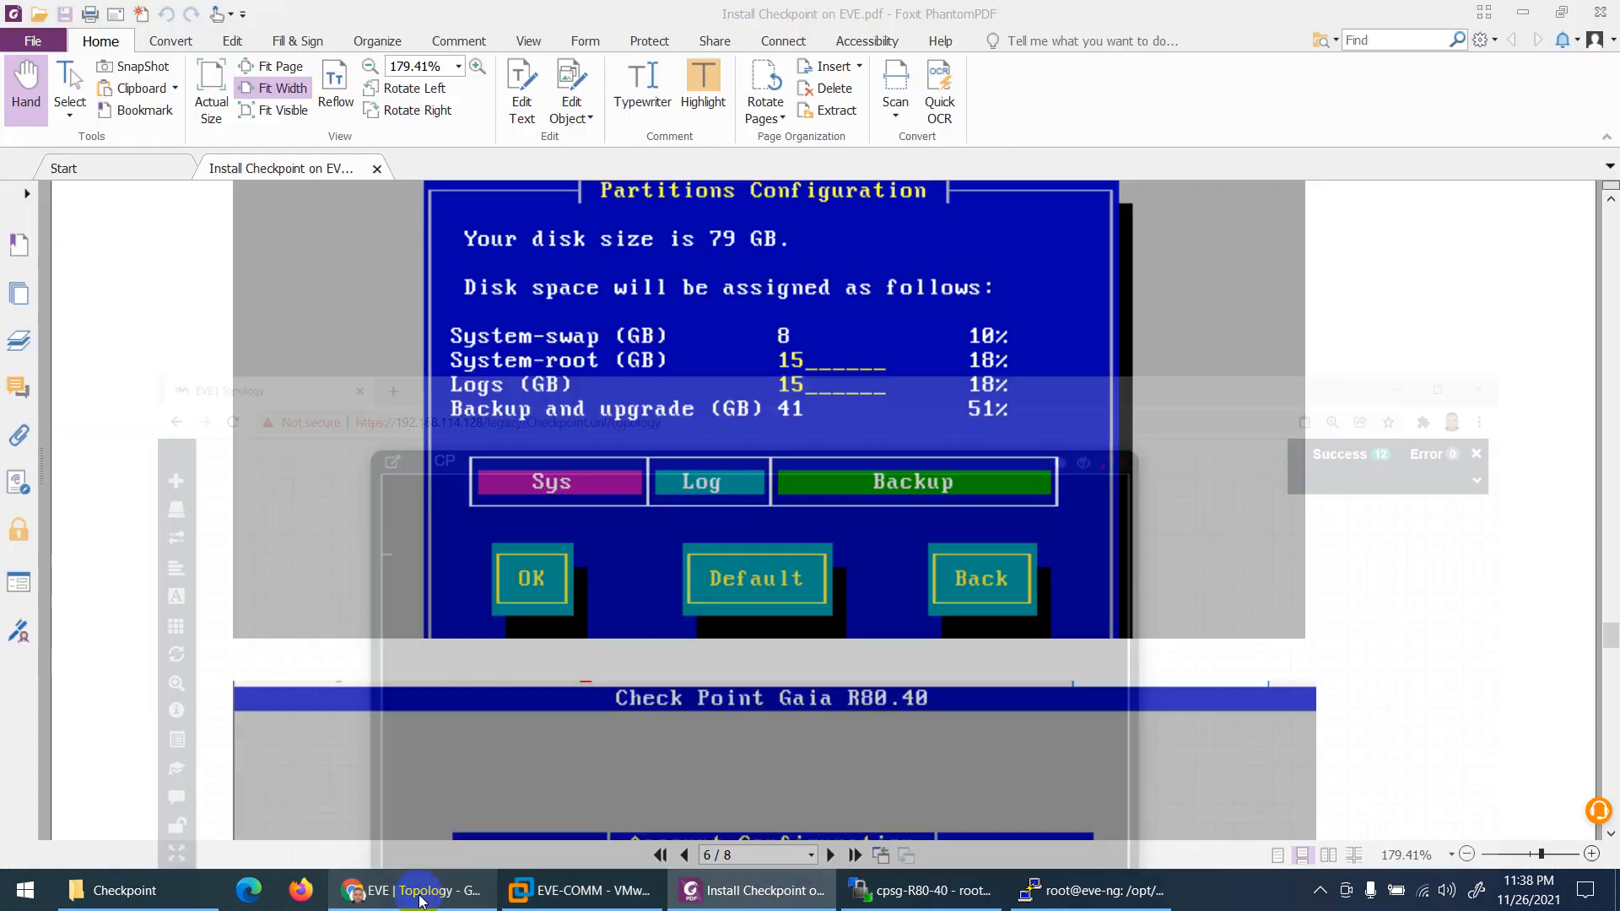
scroll(762, 491, "down", 5)
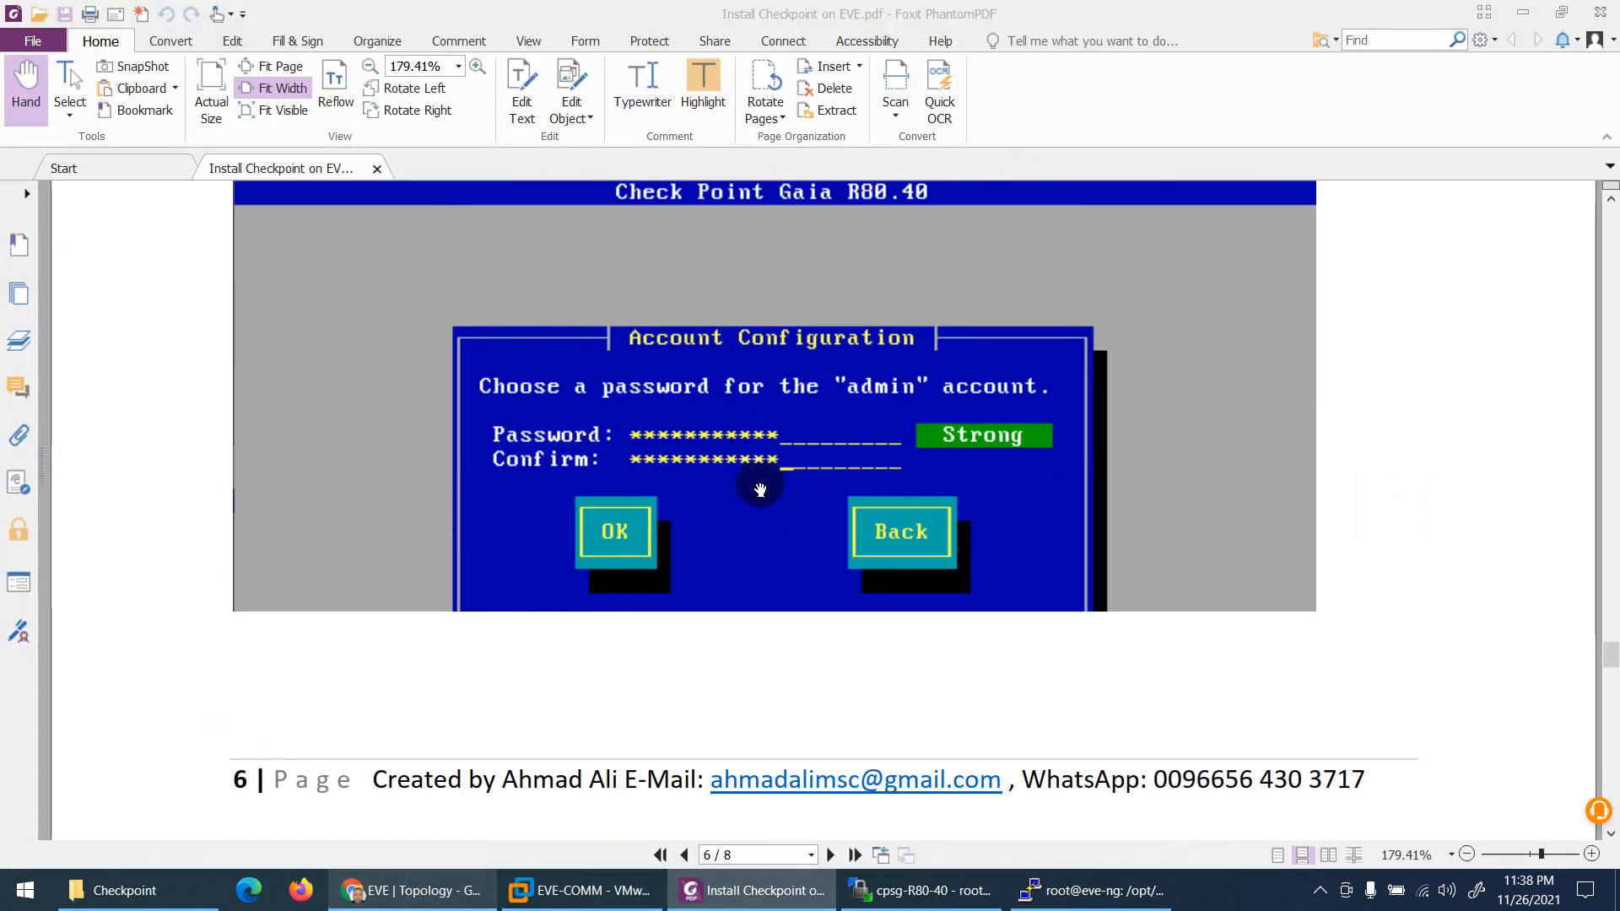
scroll(760, 491, "up", 3)
scroll(773, 486, "down", 2)
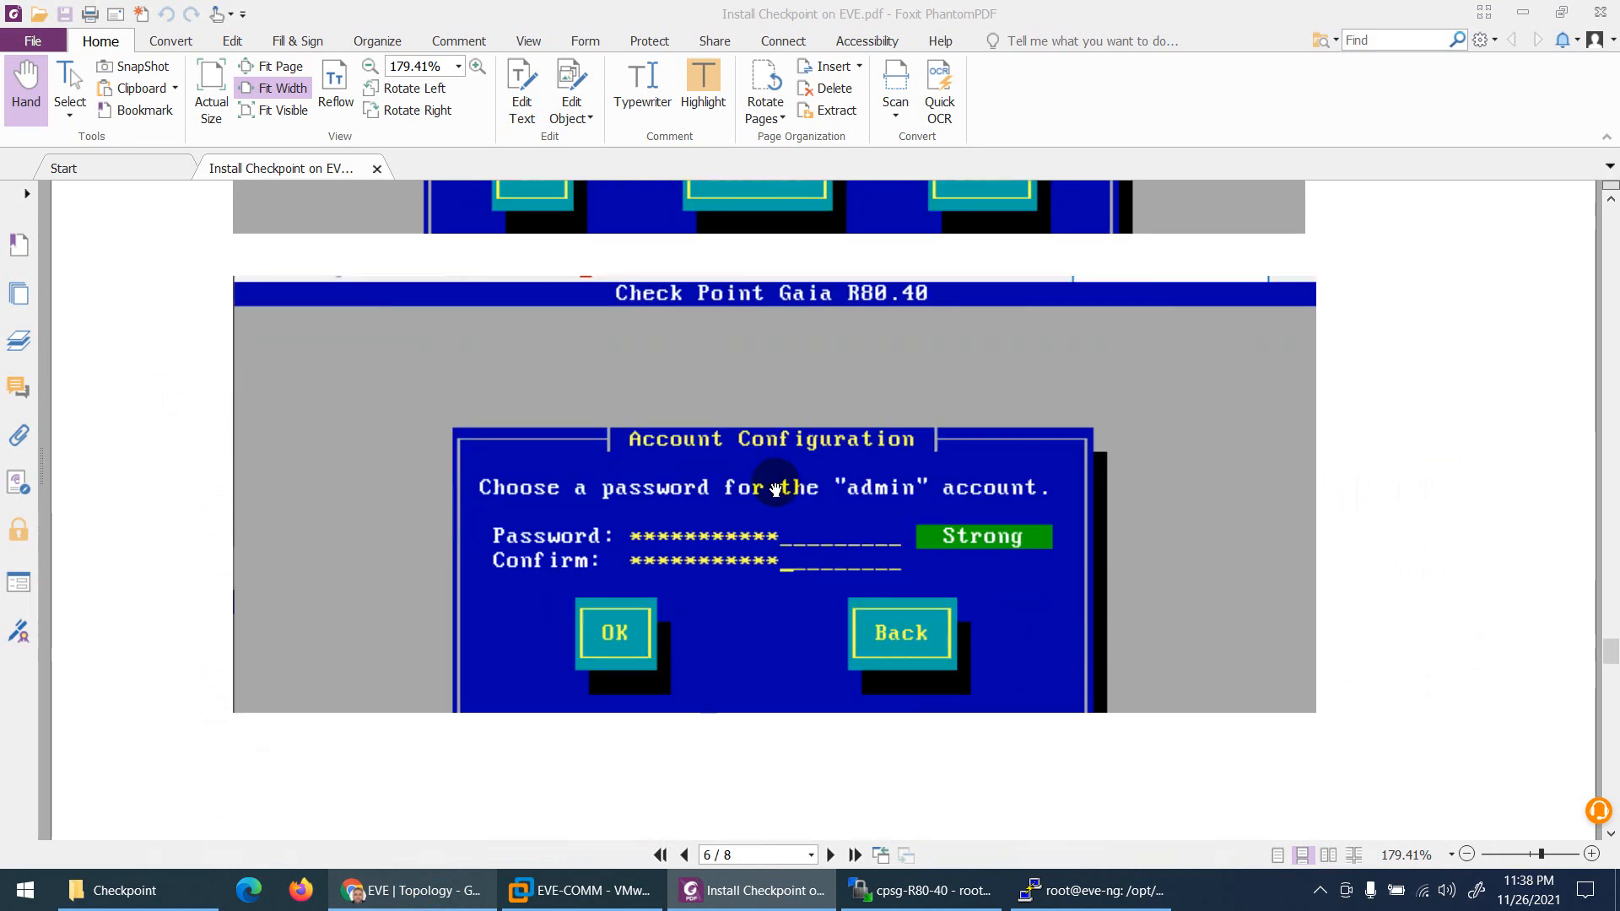
scroll(780, 487, "down", 8)
scroll(780, 491, "down", 2)
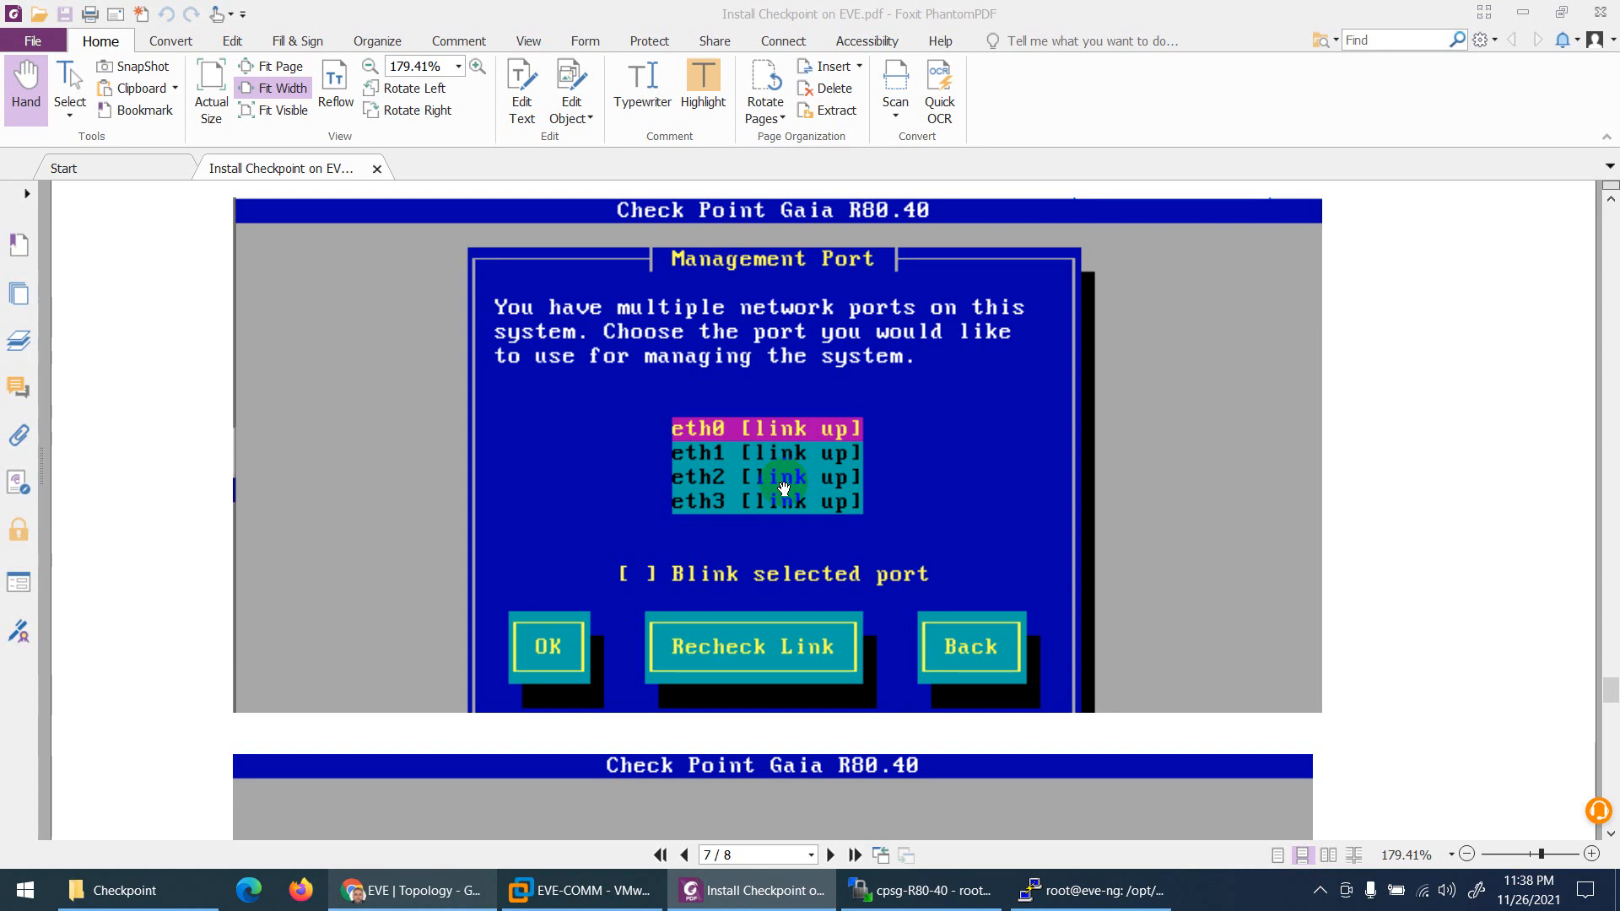
scroll(784, 488, "down", 5)
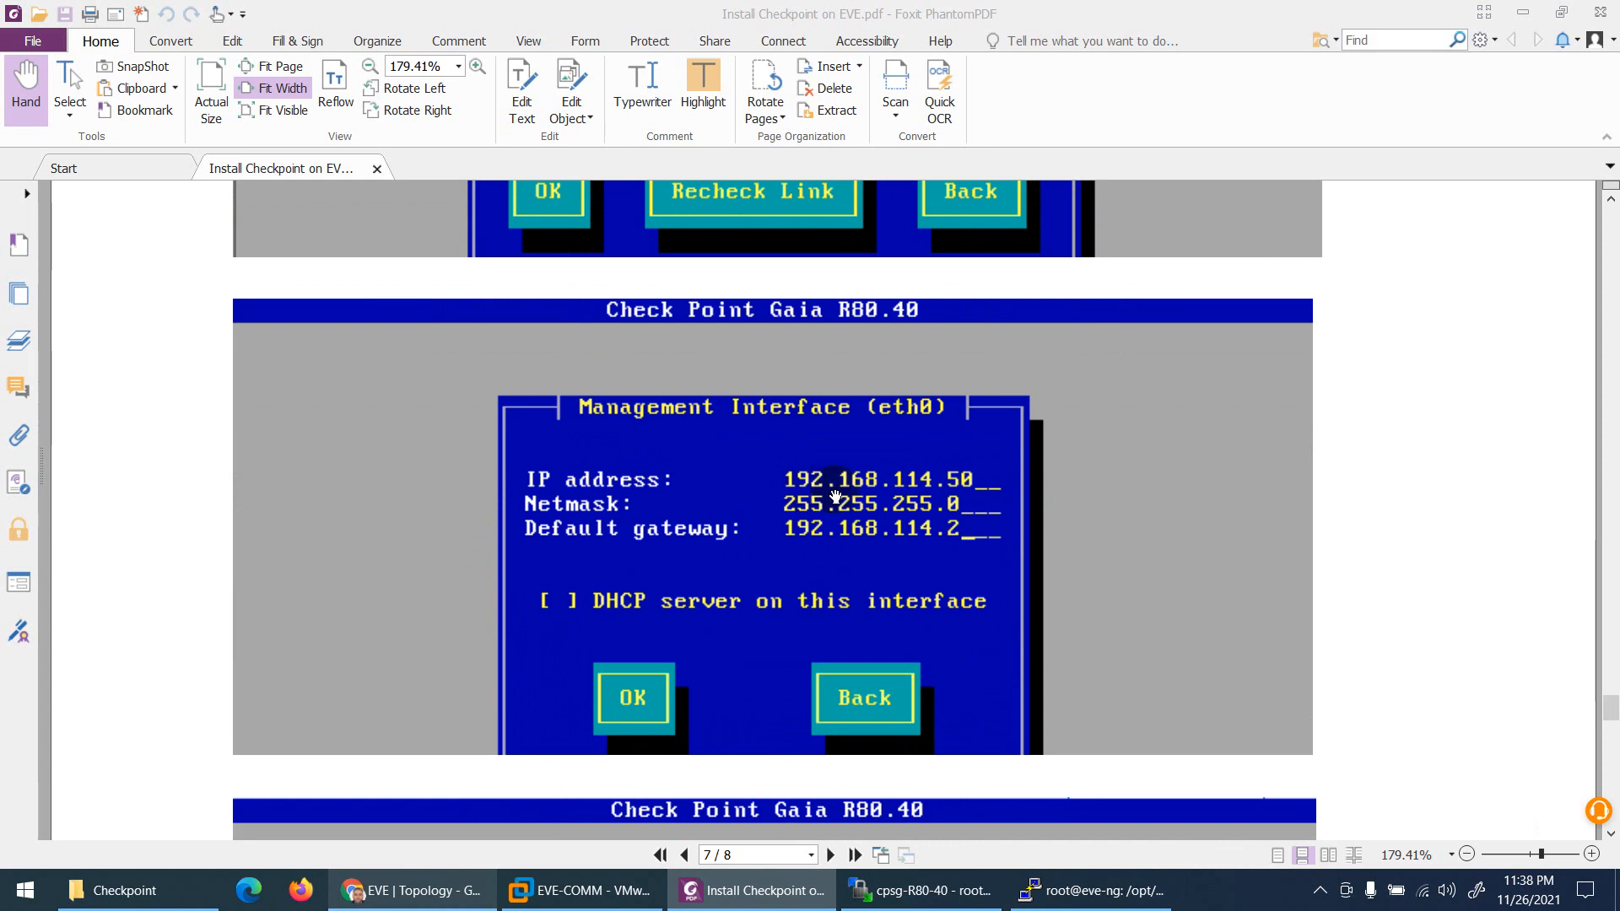
left_click(410, 887)
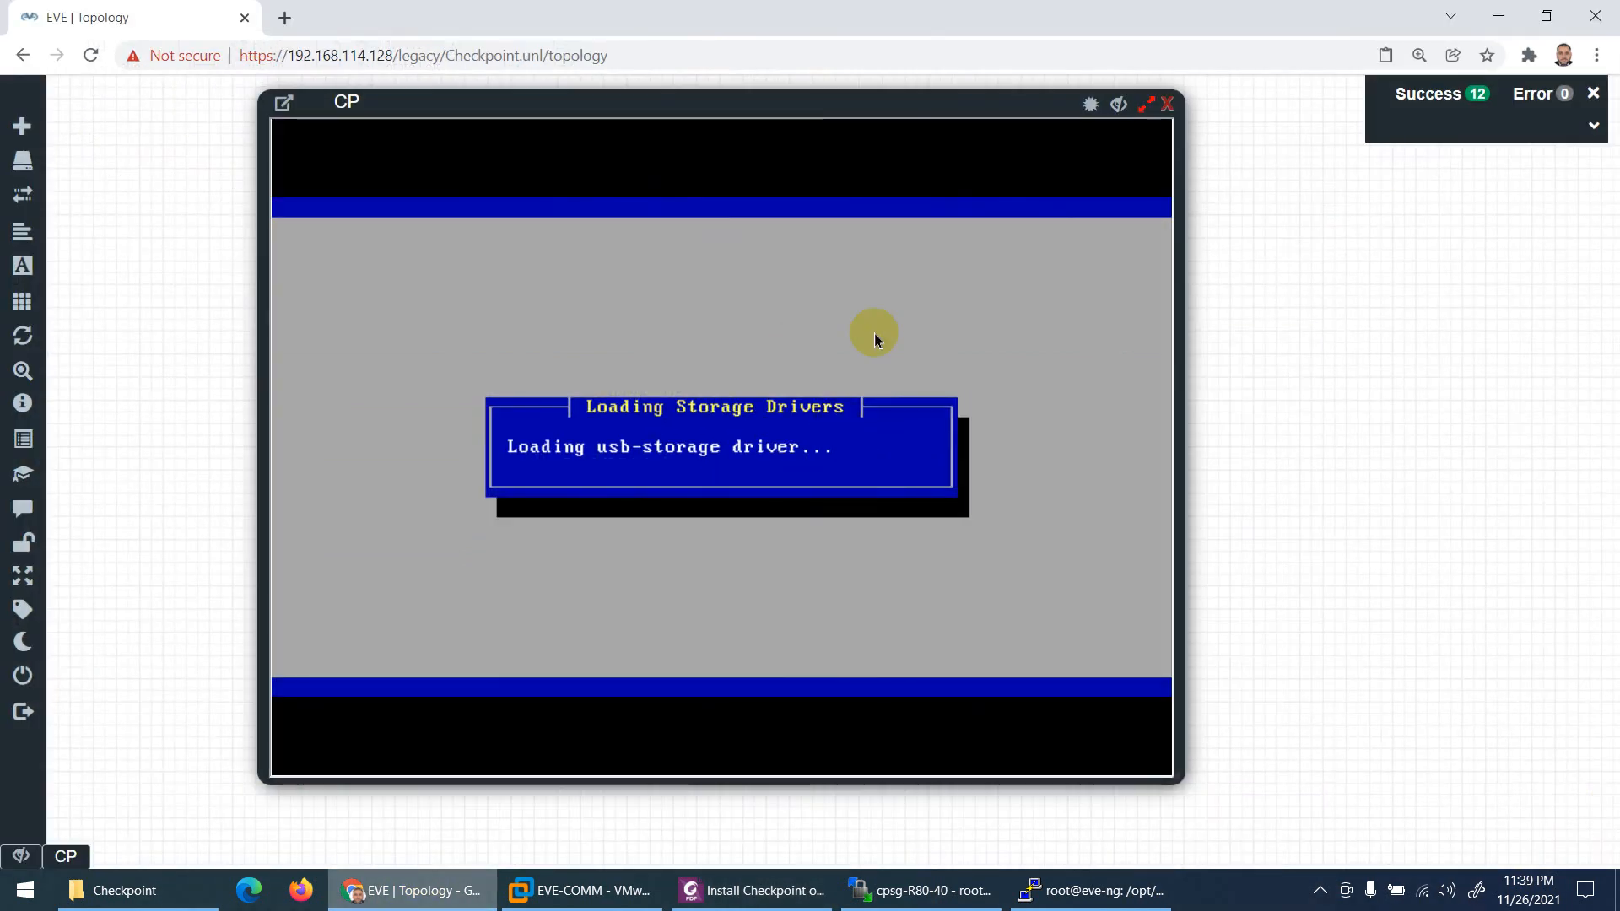
left_click_drag(853, 98, 1088, 398)
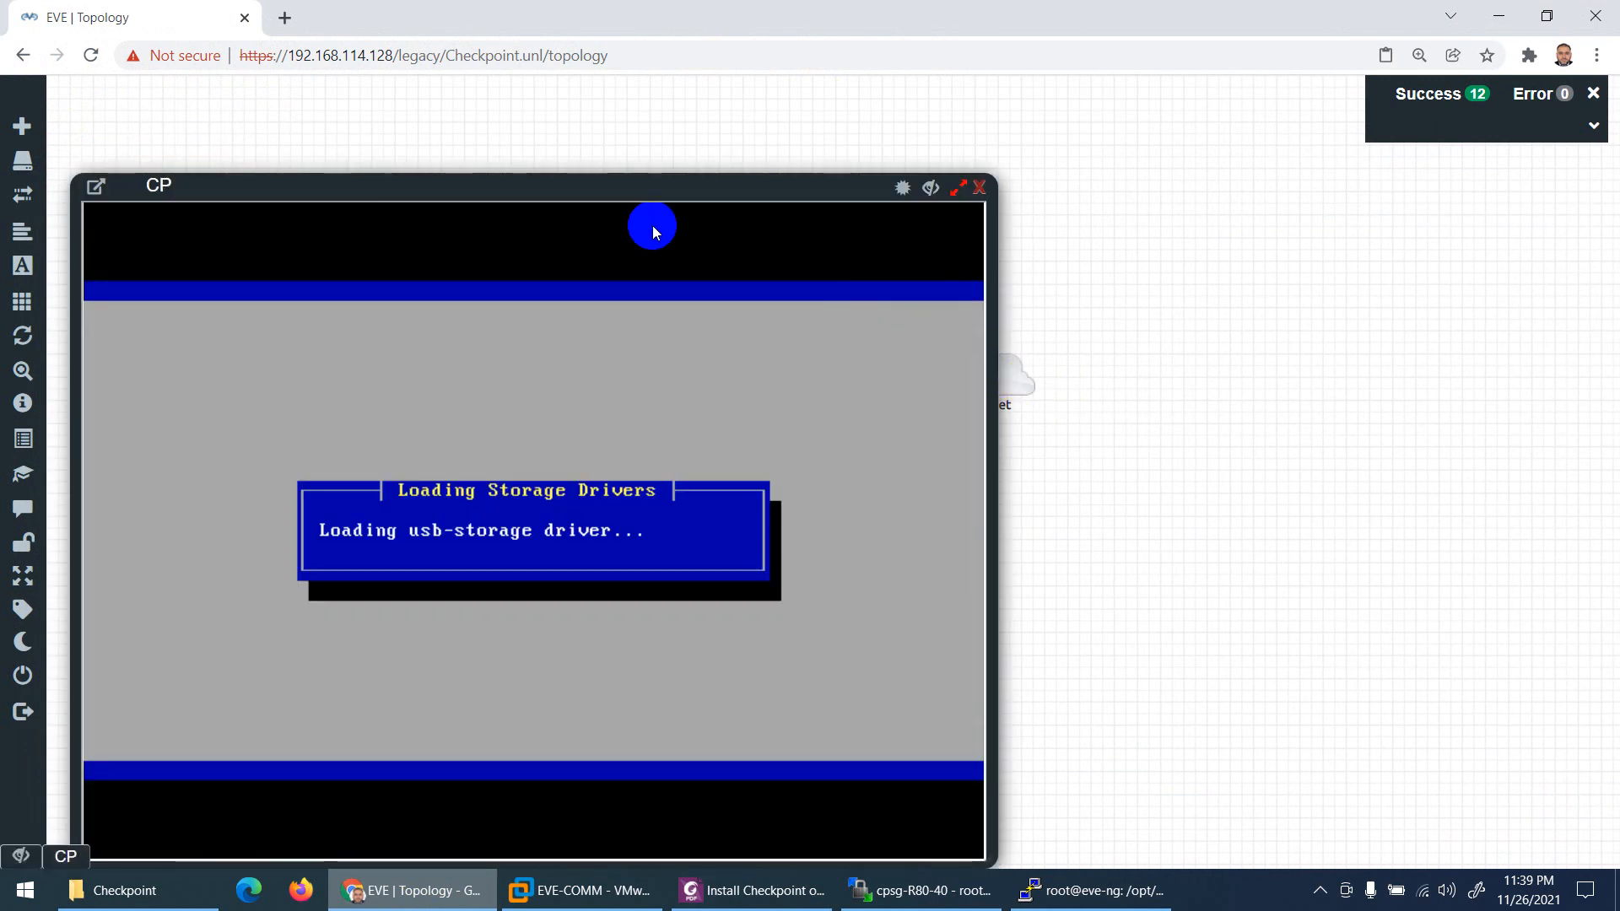
left_click_drag(620, 195, 862, 105)
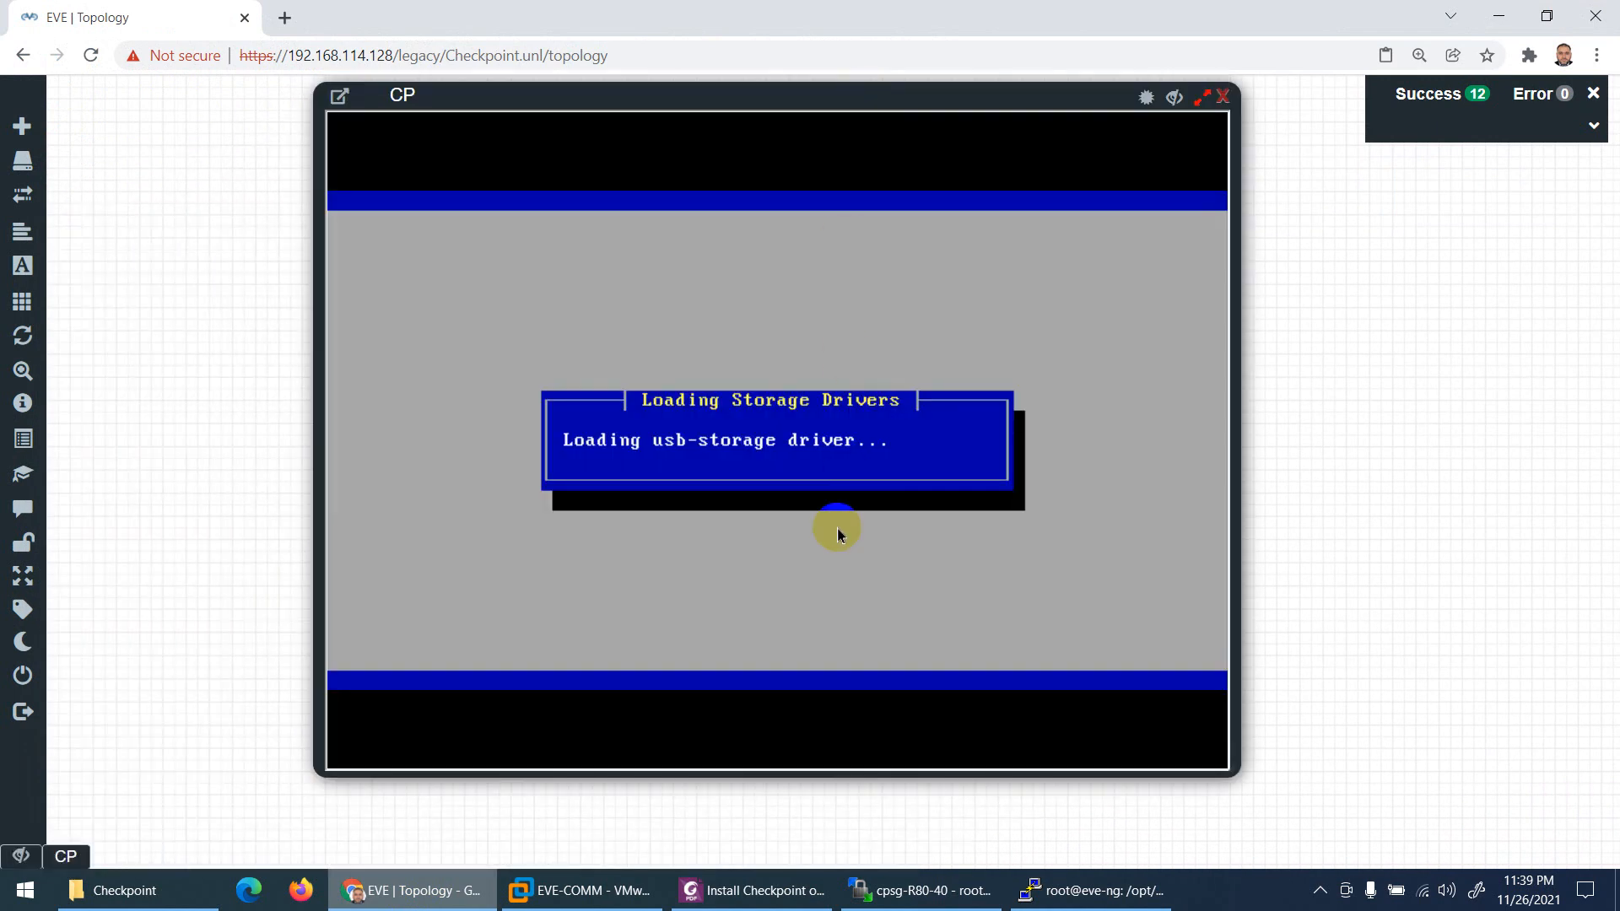
left_click(751, 890)
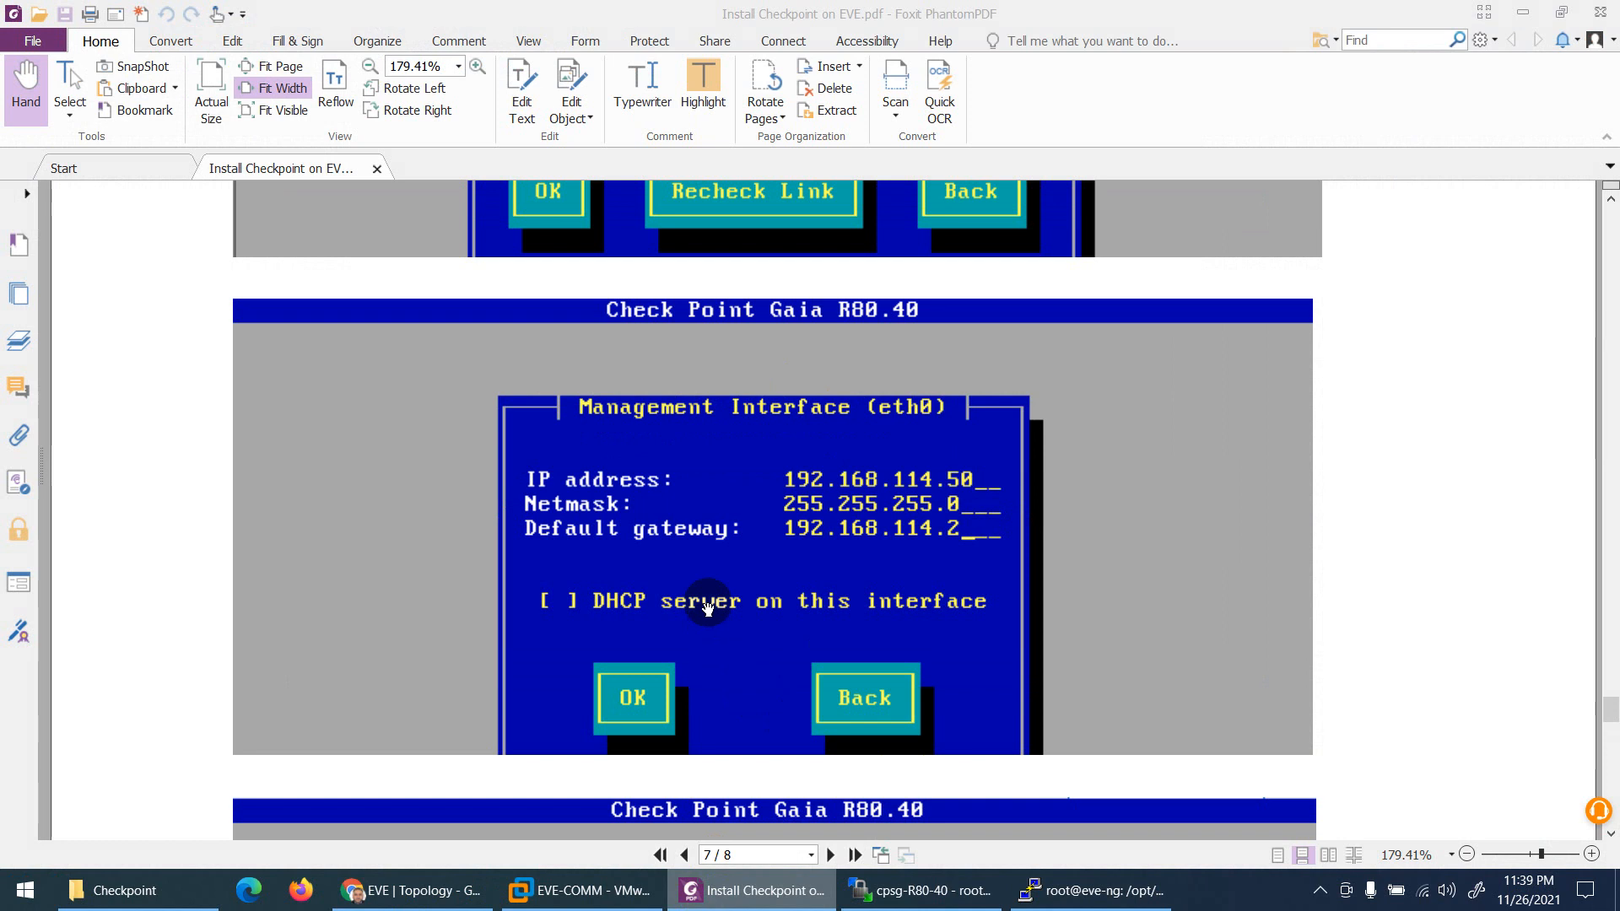
Step: Scroll the guide past the Confirmation page to page 8's qemu-img commit and rm cdrom.iso commands
scroll(708, 590, "down", 6)
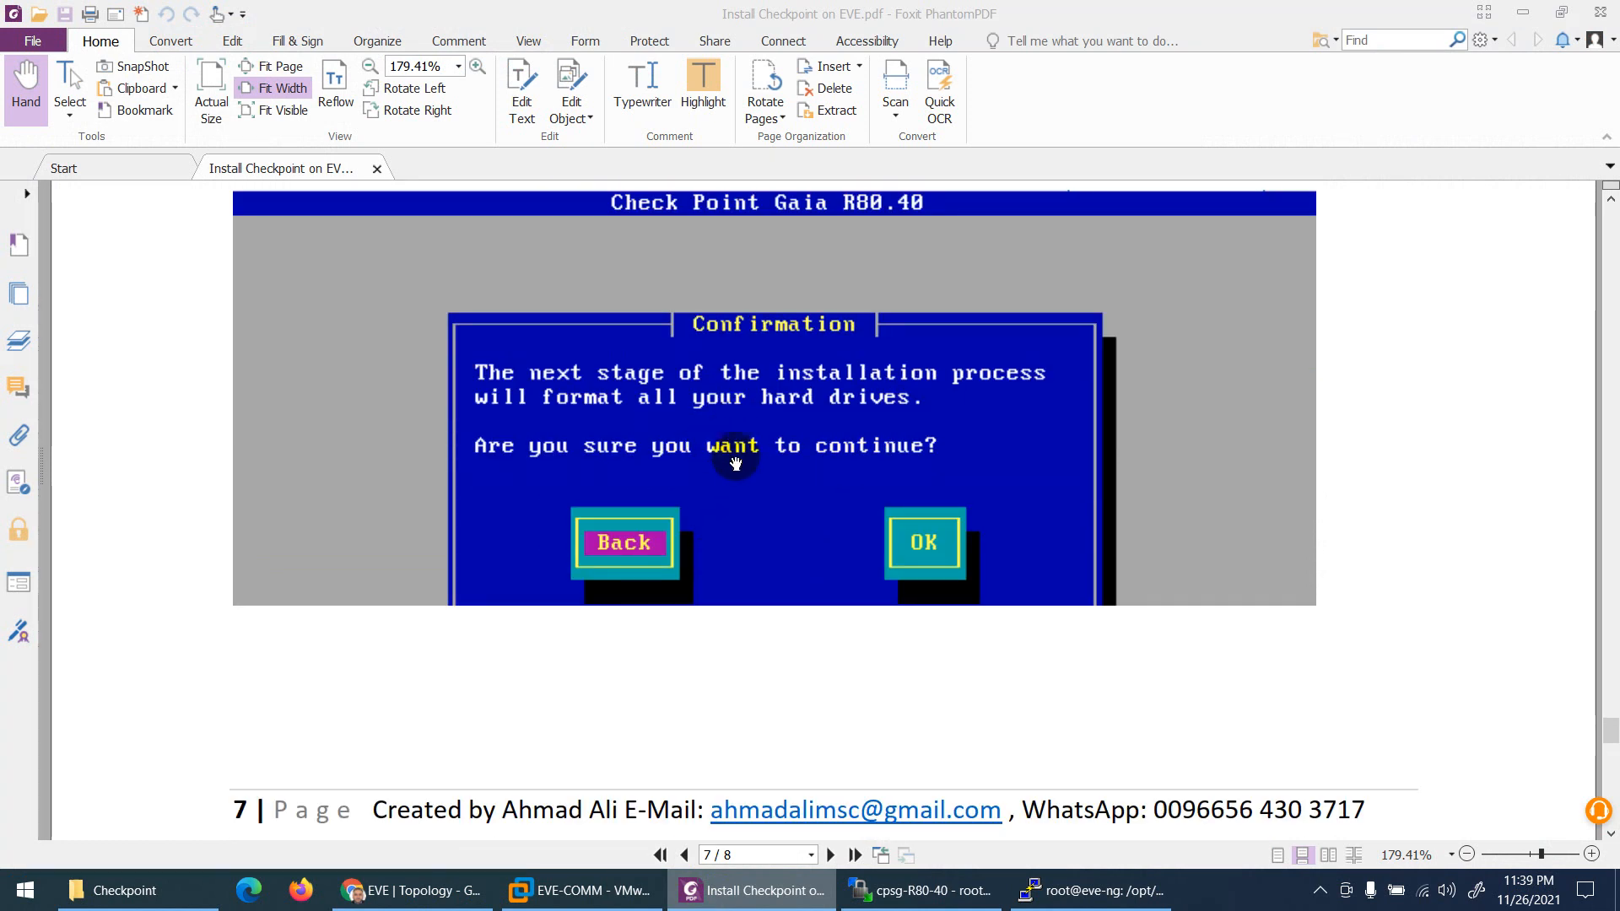
scroll(741, 457, "down", 10)
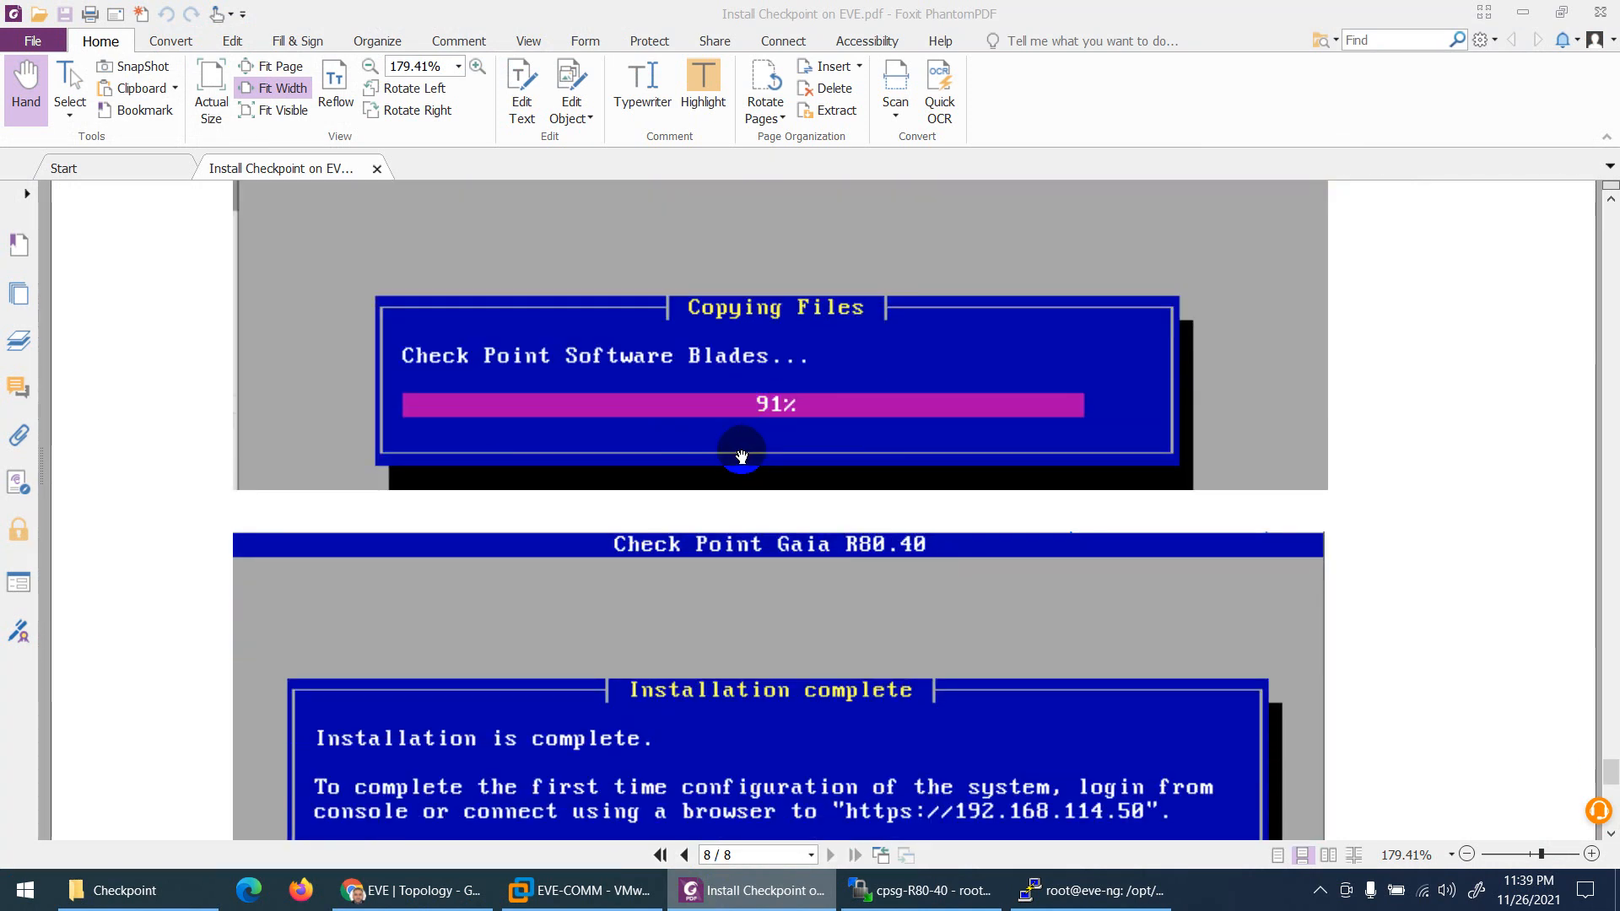
scroll(741, 457, "down", 3)
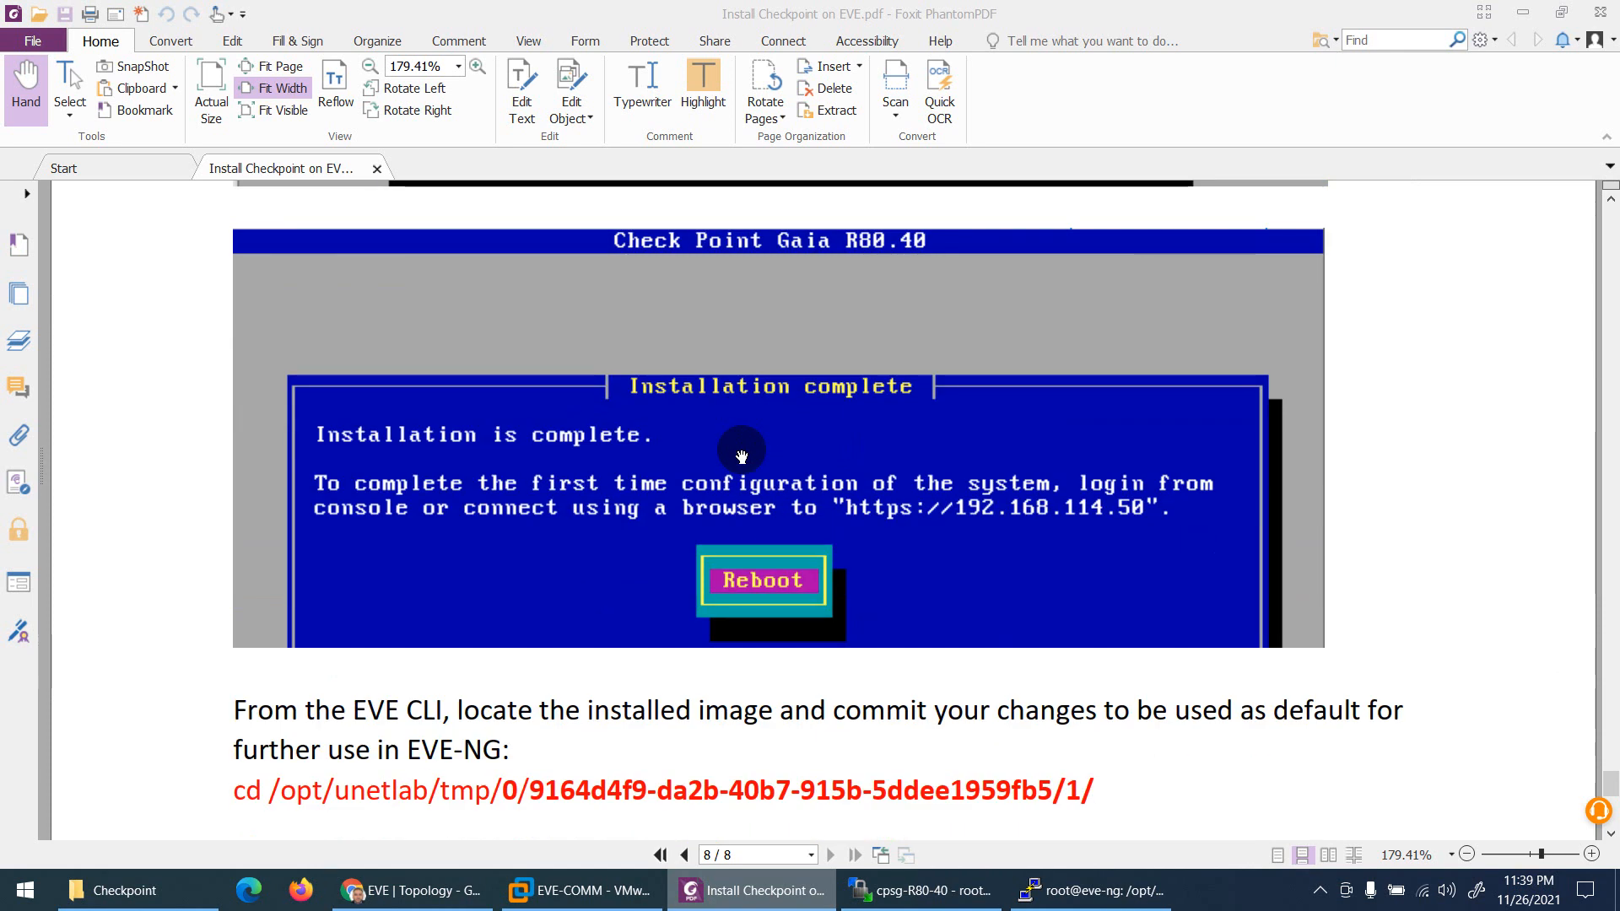
scroll(742, 456, "down", 1)
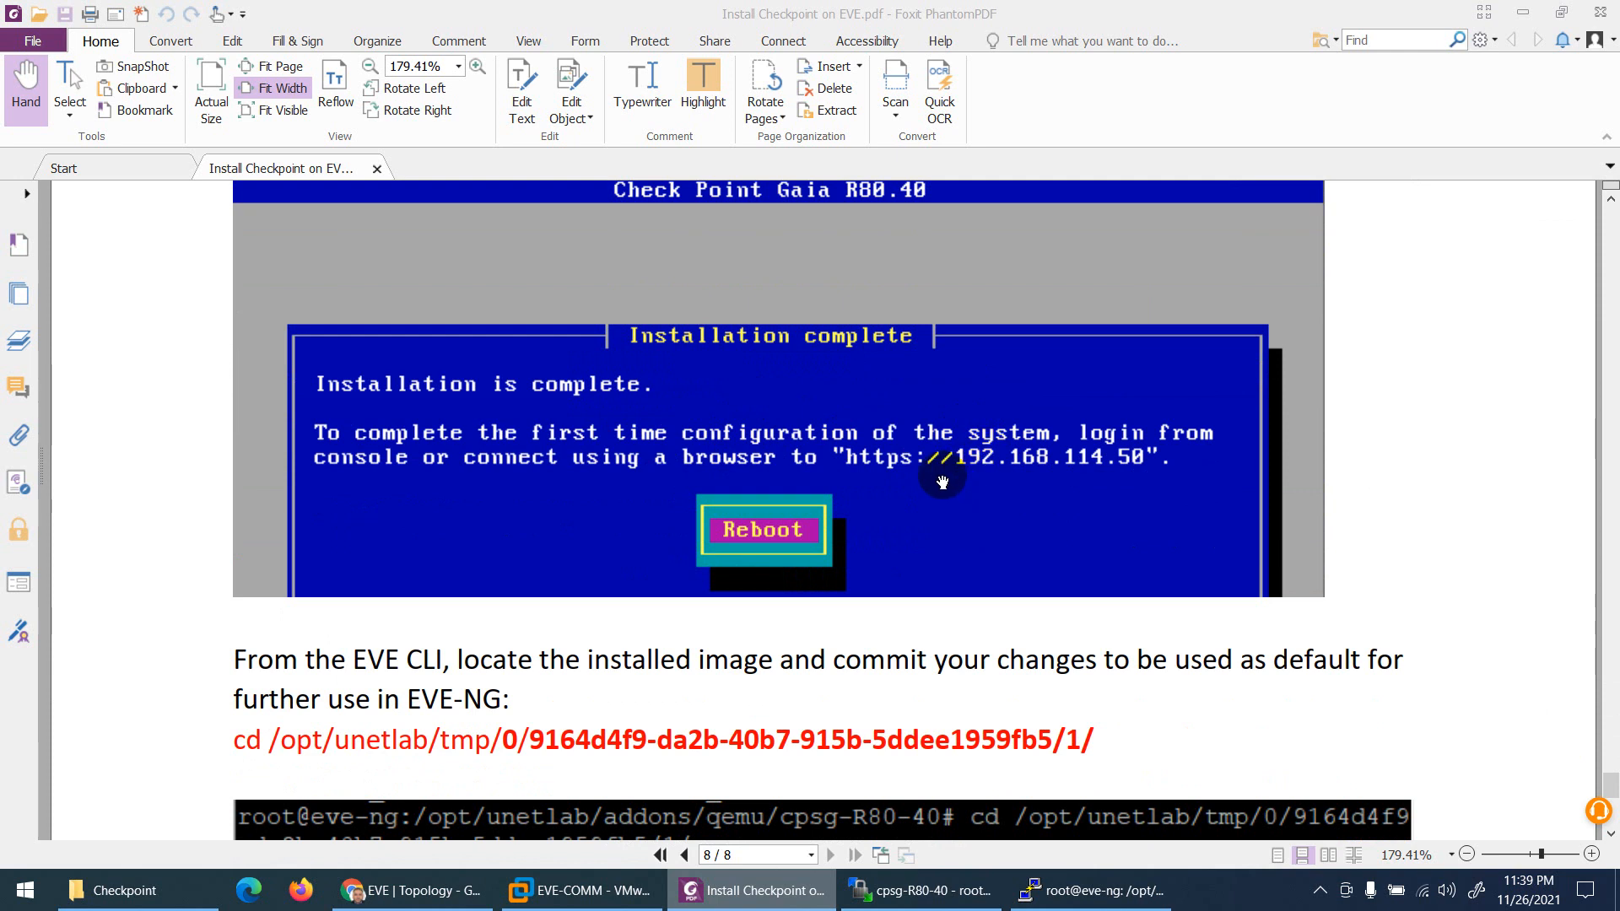
scroll(933, 493, "down", 3)
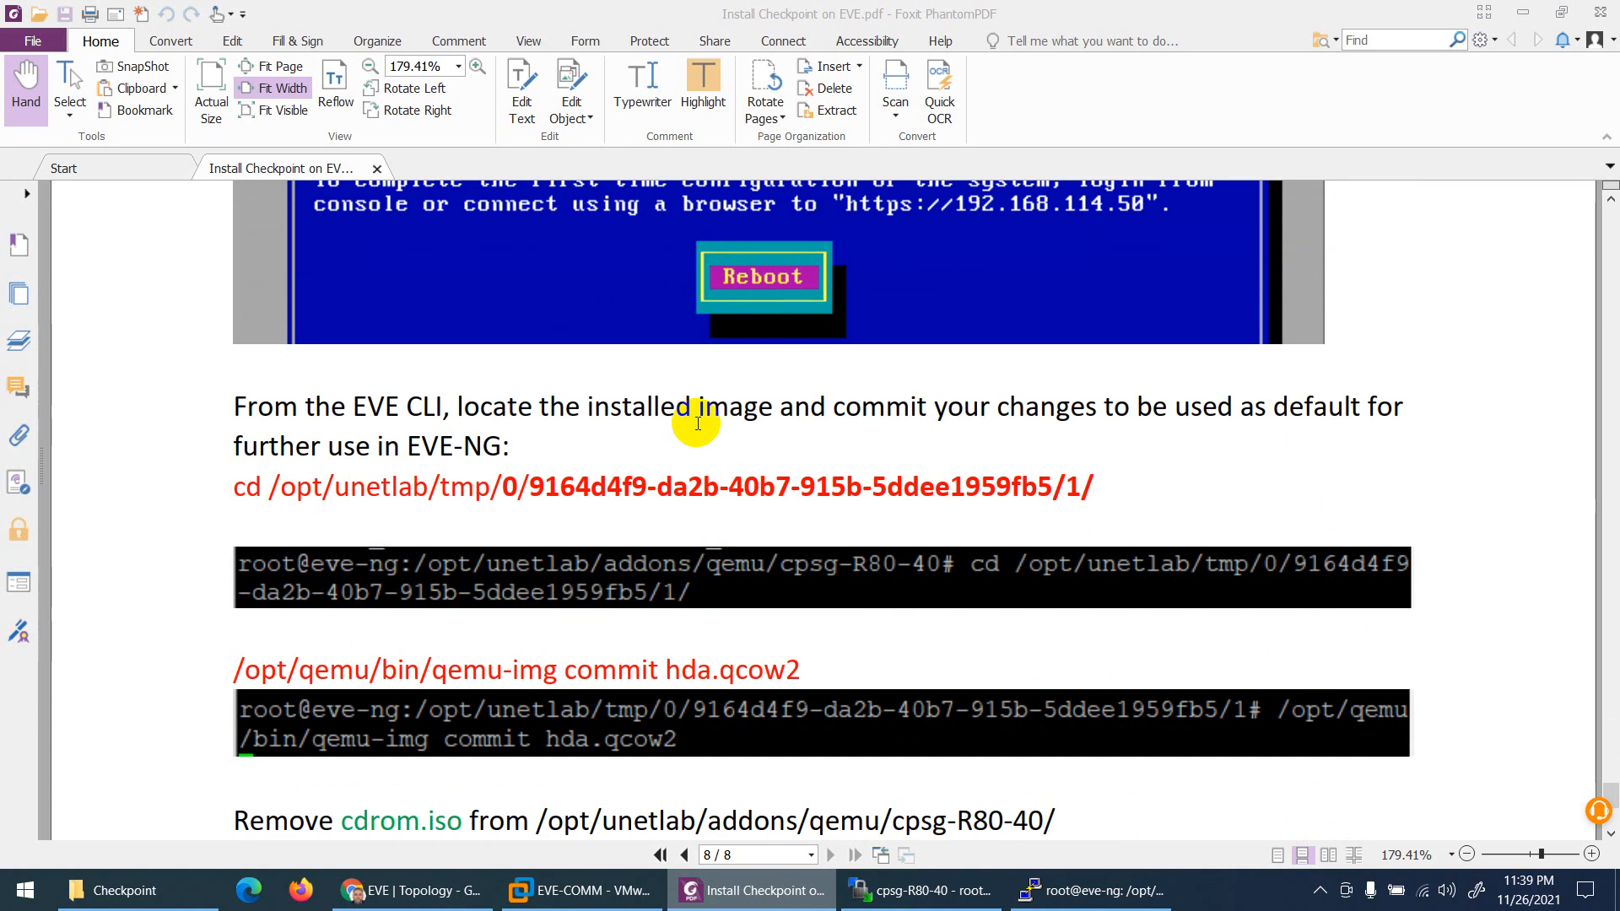
scroll(728, 445, "up", 4)
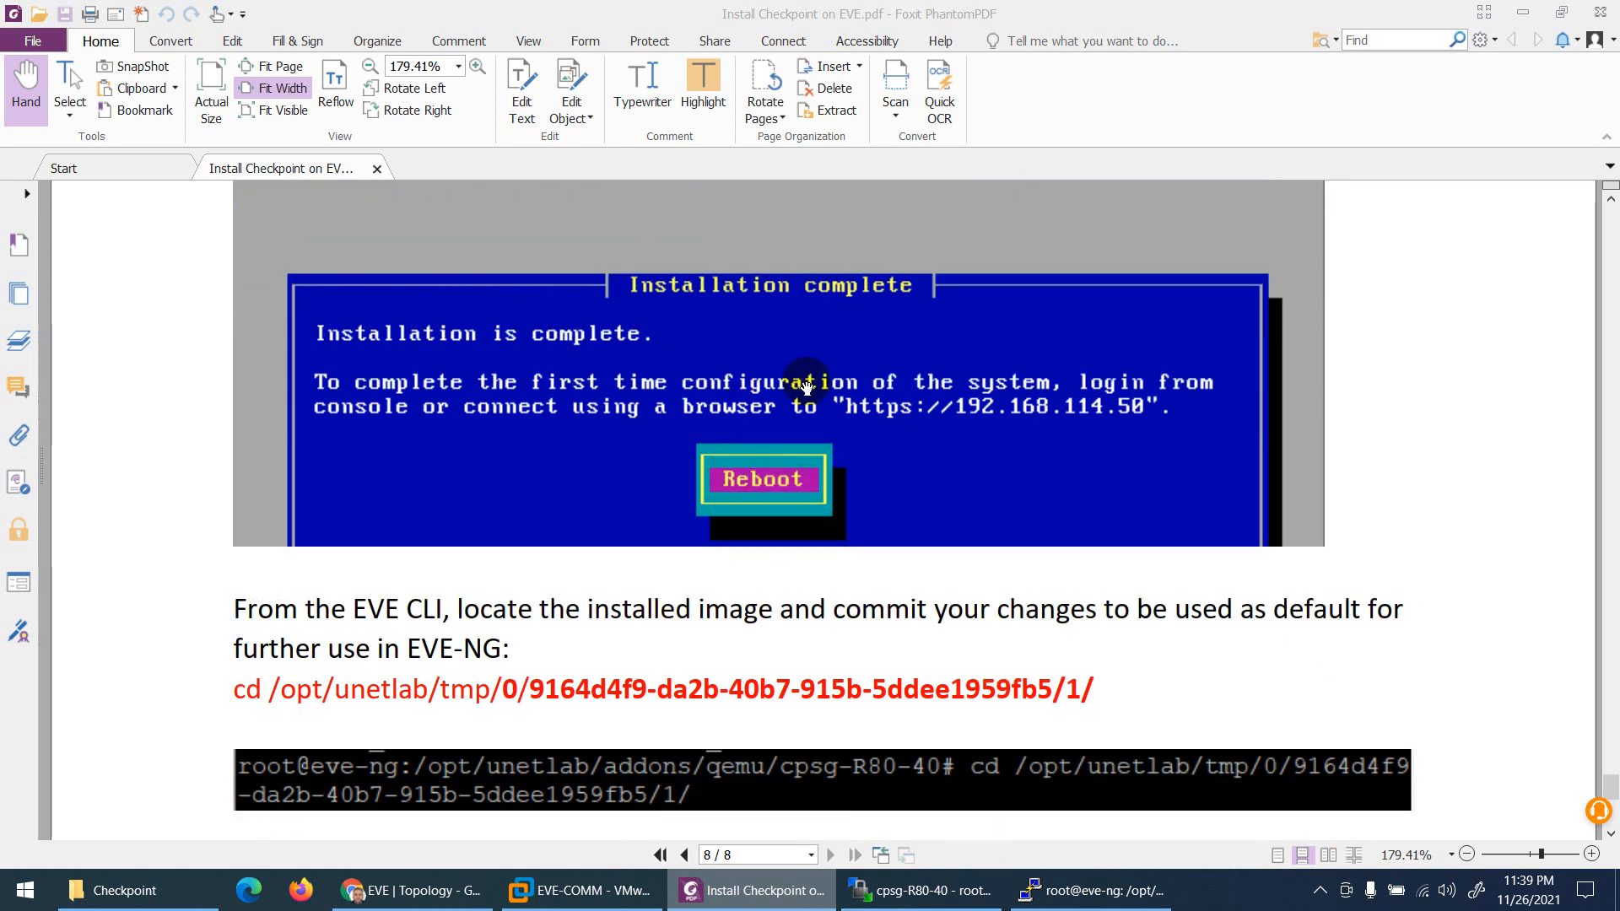
scroll(750, 405, "down", 5)
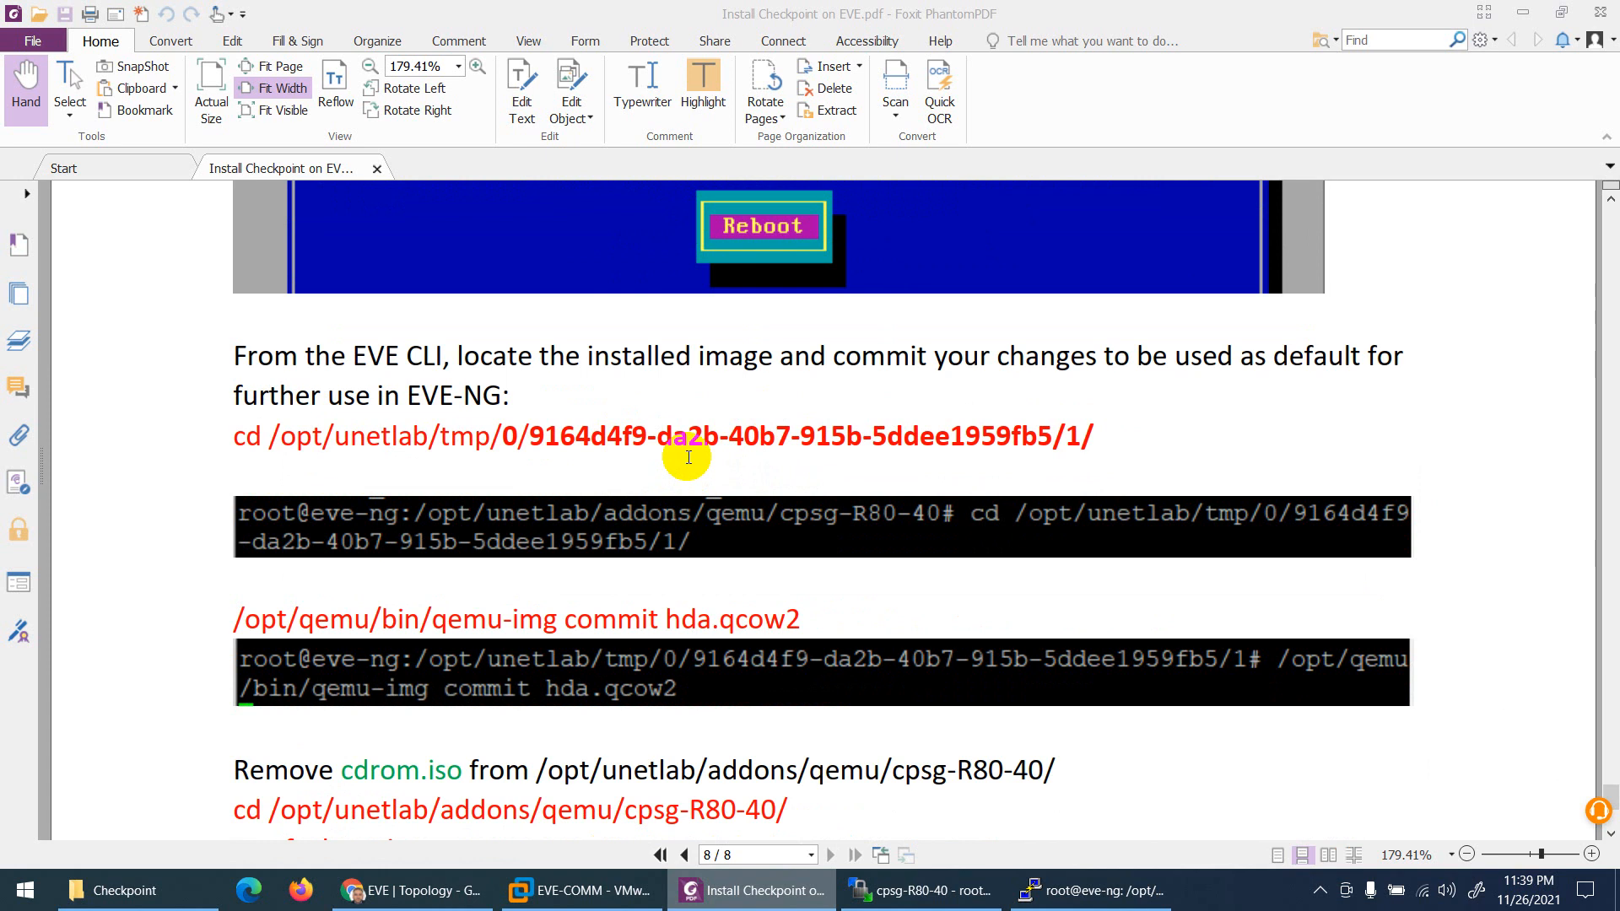
scroll(675, 456, "down", 2)
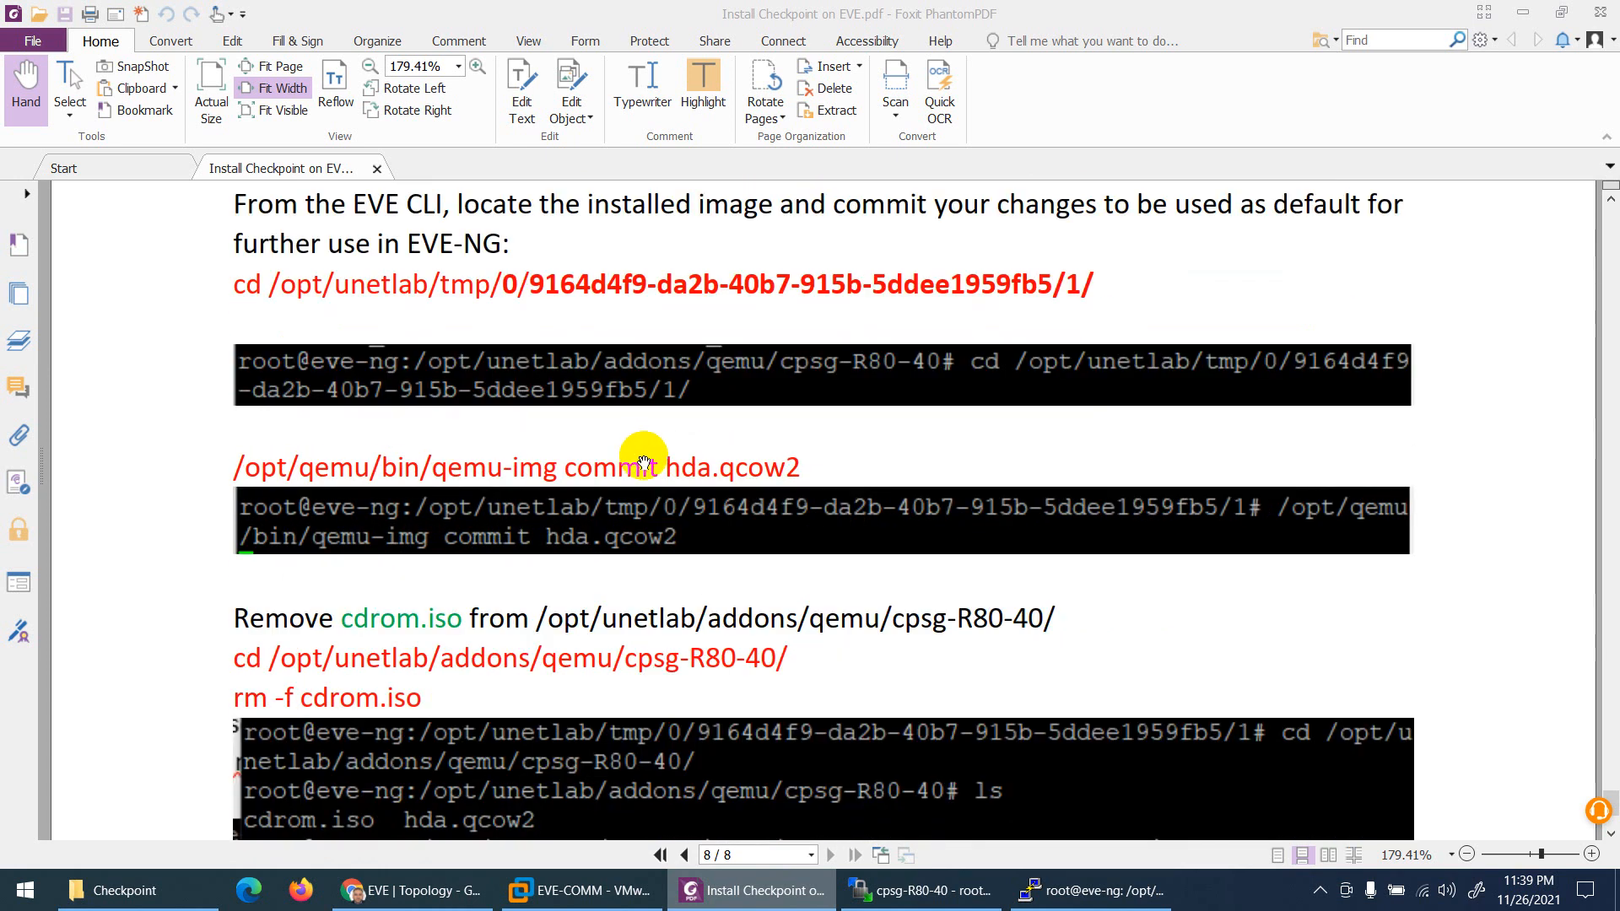
scroll(643, 456, "up", 3)
left_click(411, 890)
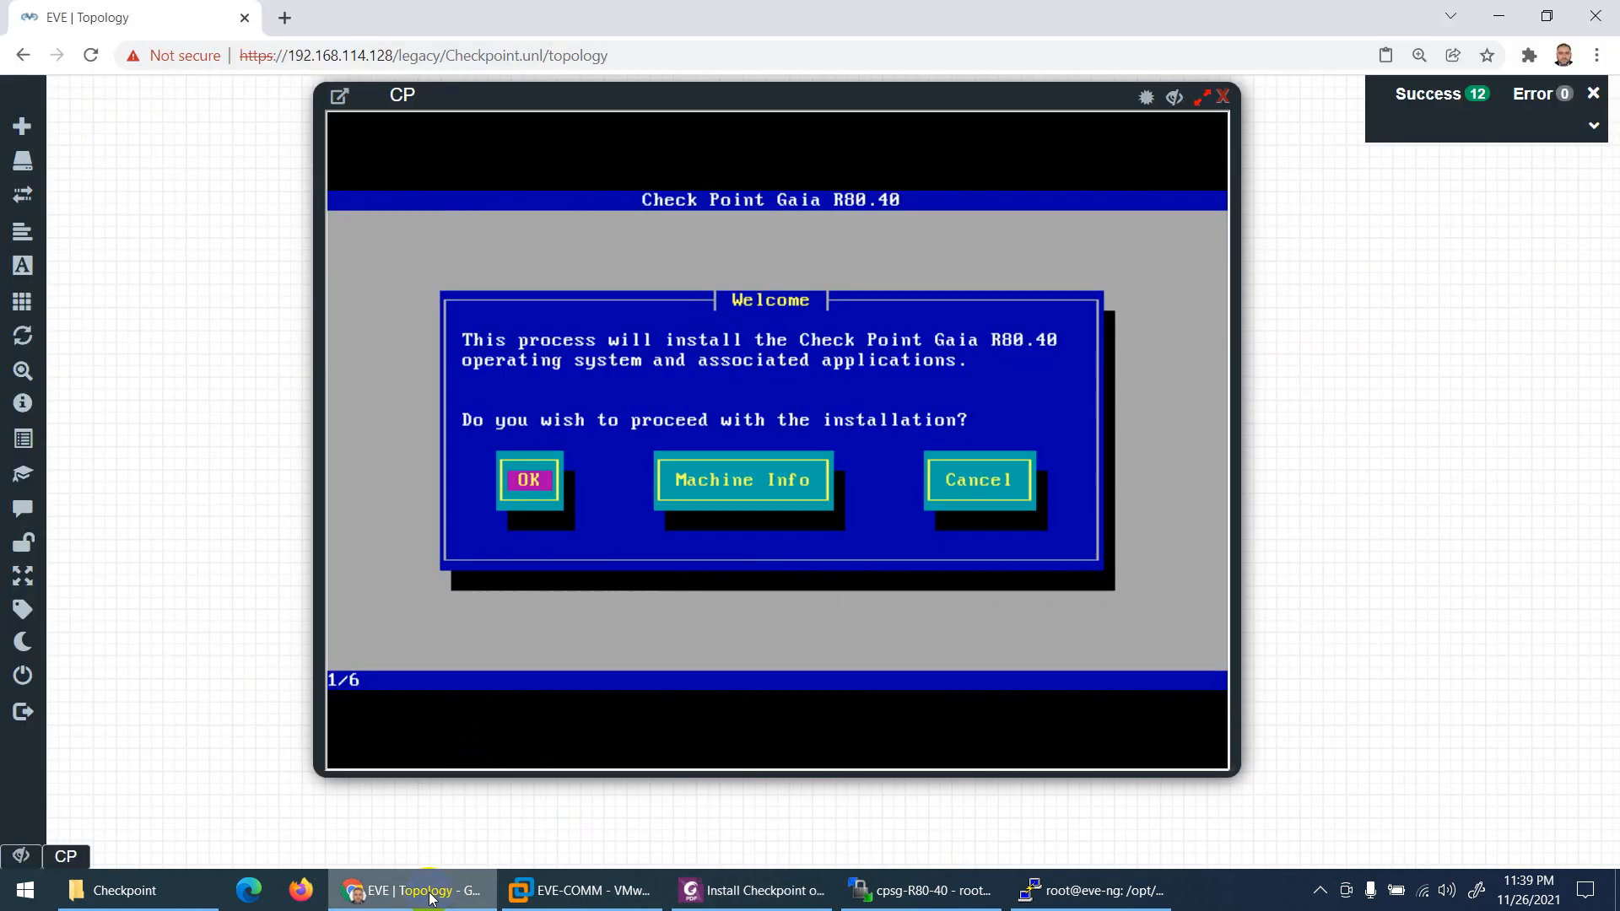
Step: Start the Gaia installation, accepting the US keyboard layout and default disk partitioning
left_click(671, 379)
key("Return")
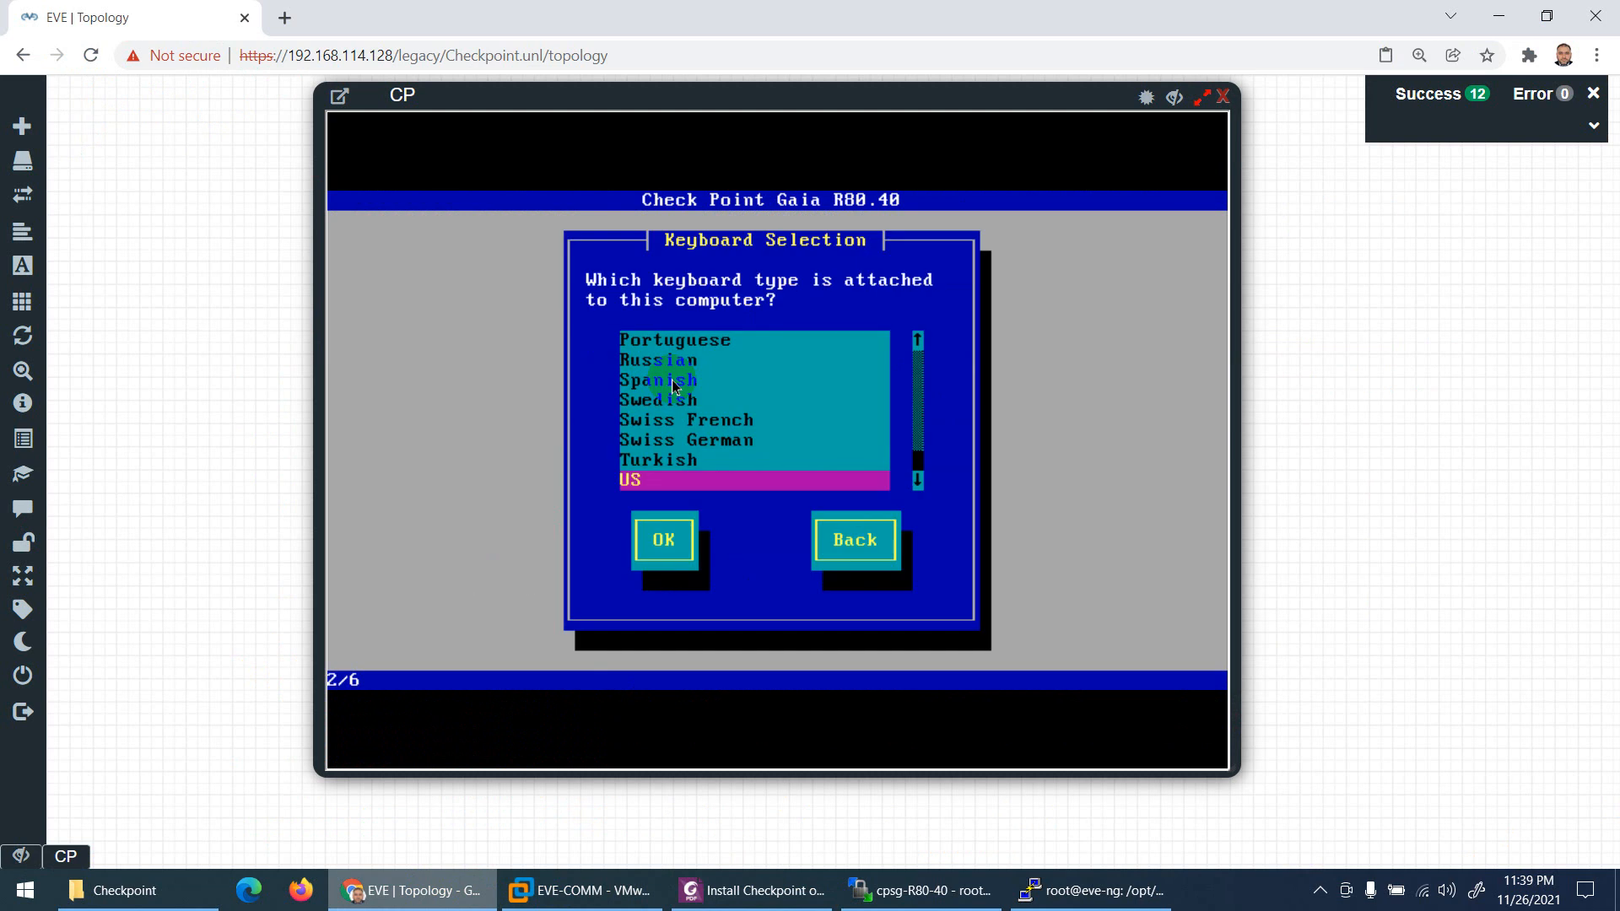
key("Tab")
key("Return")
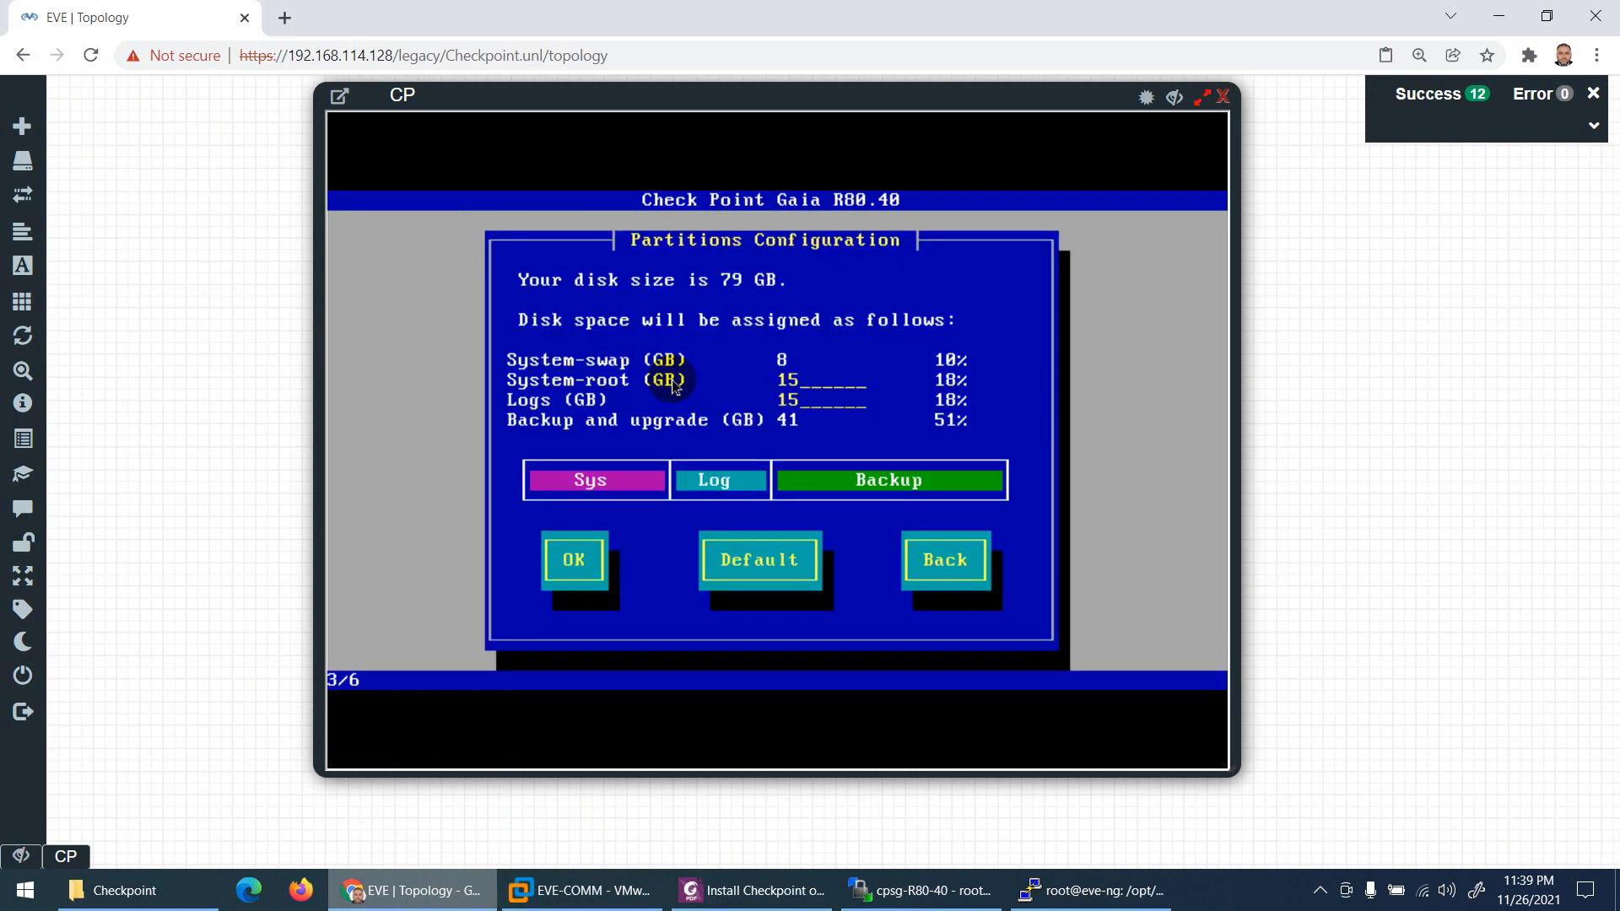
key("Tab")
key("Return")
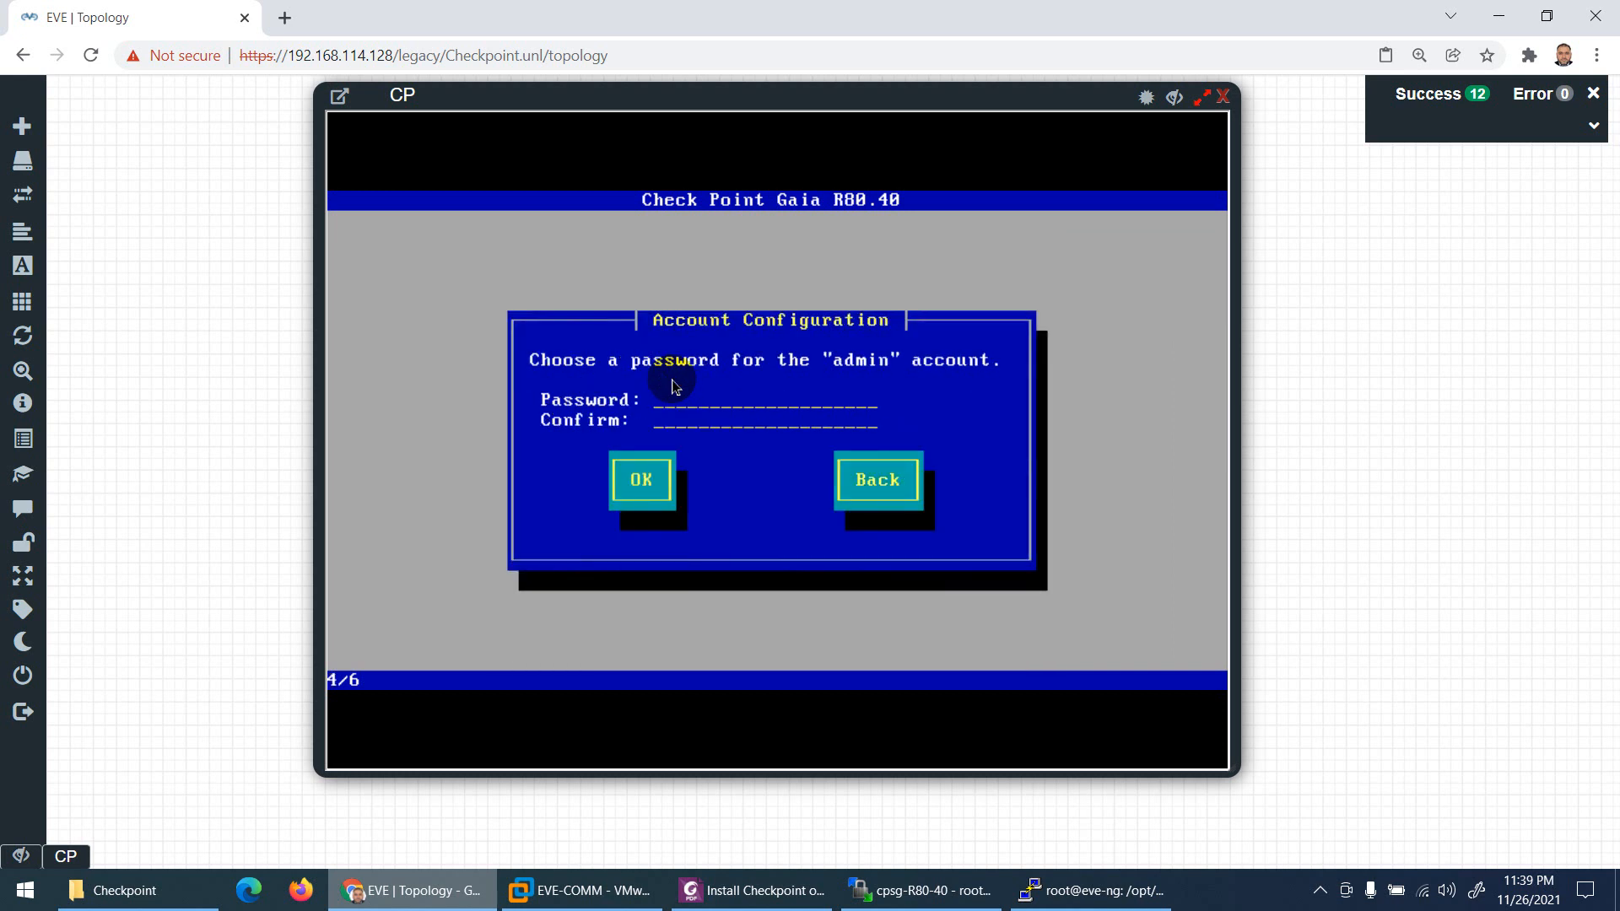
Step: Enter and confirm a strong admin password to reach the Management Port step
type("**")
key("BackSpace")
type("*")
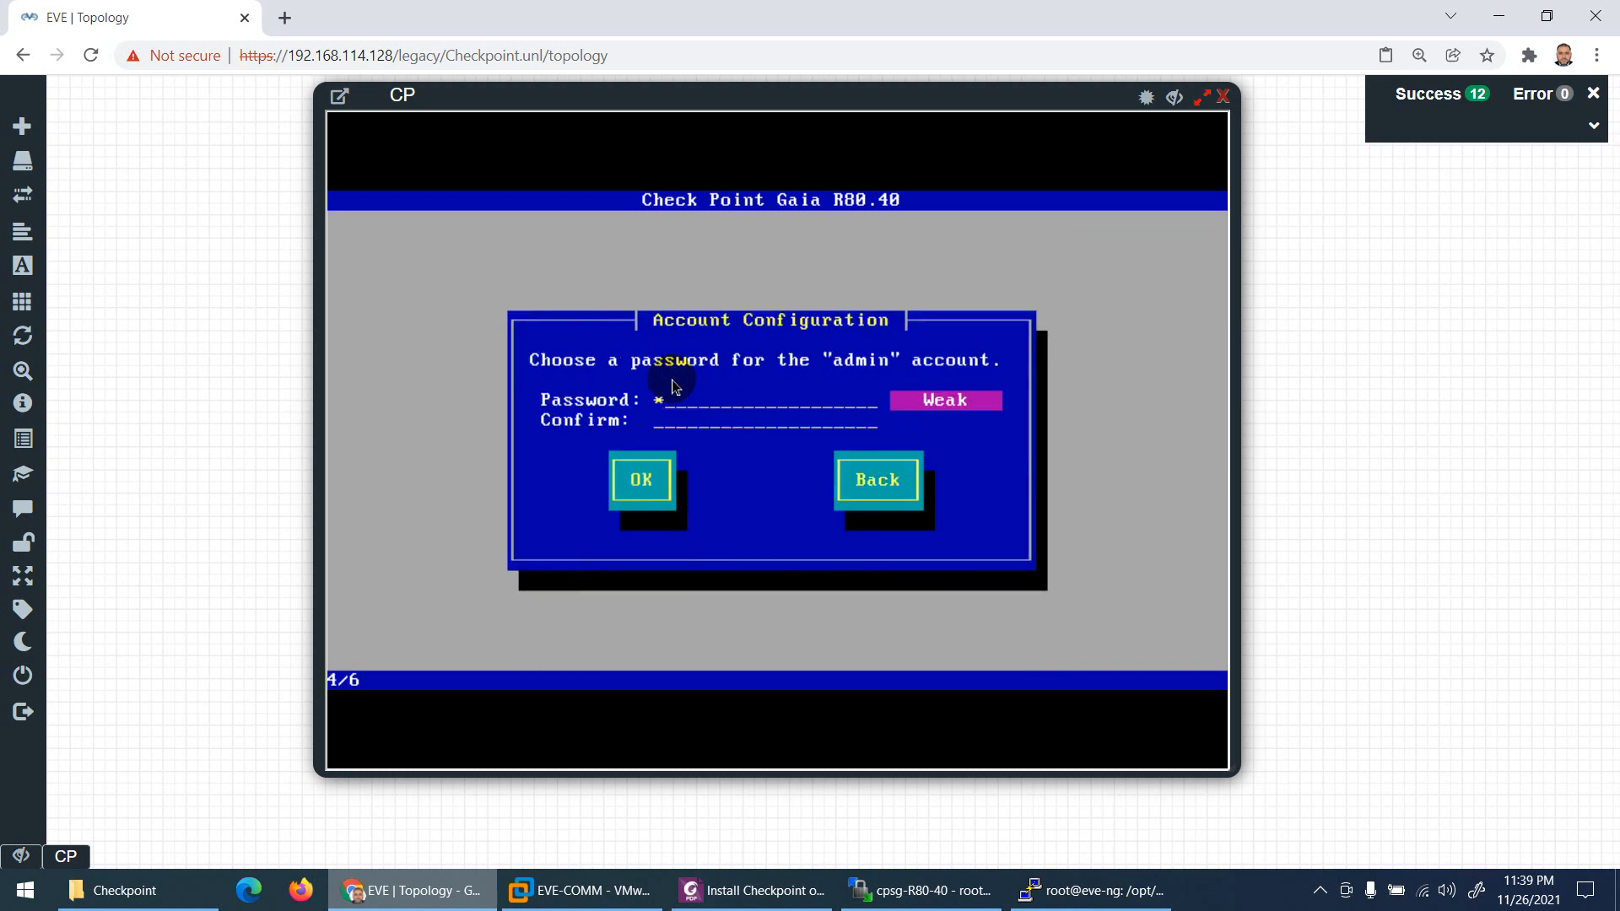
type("****")
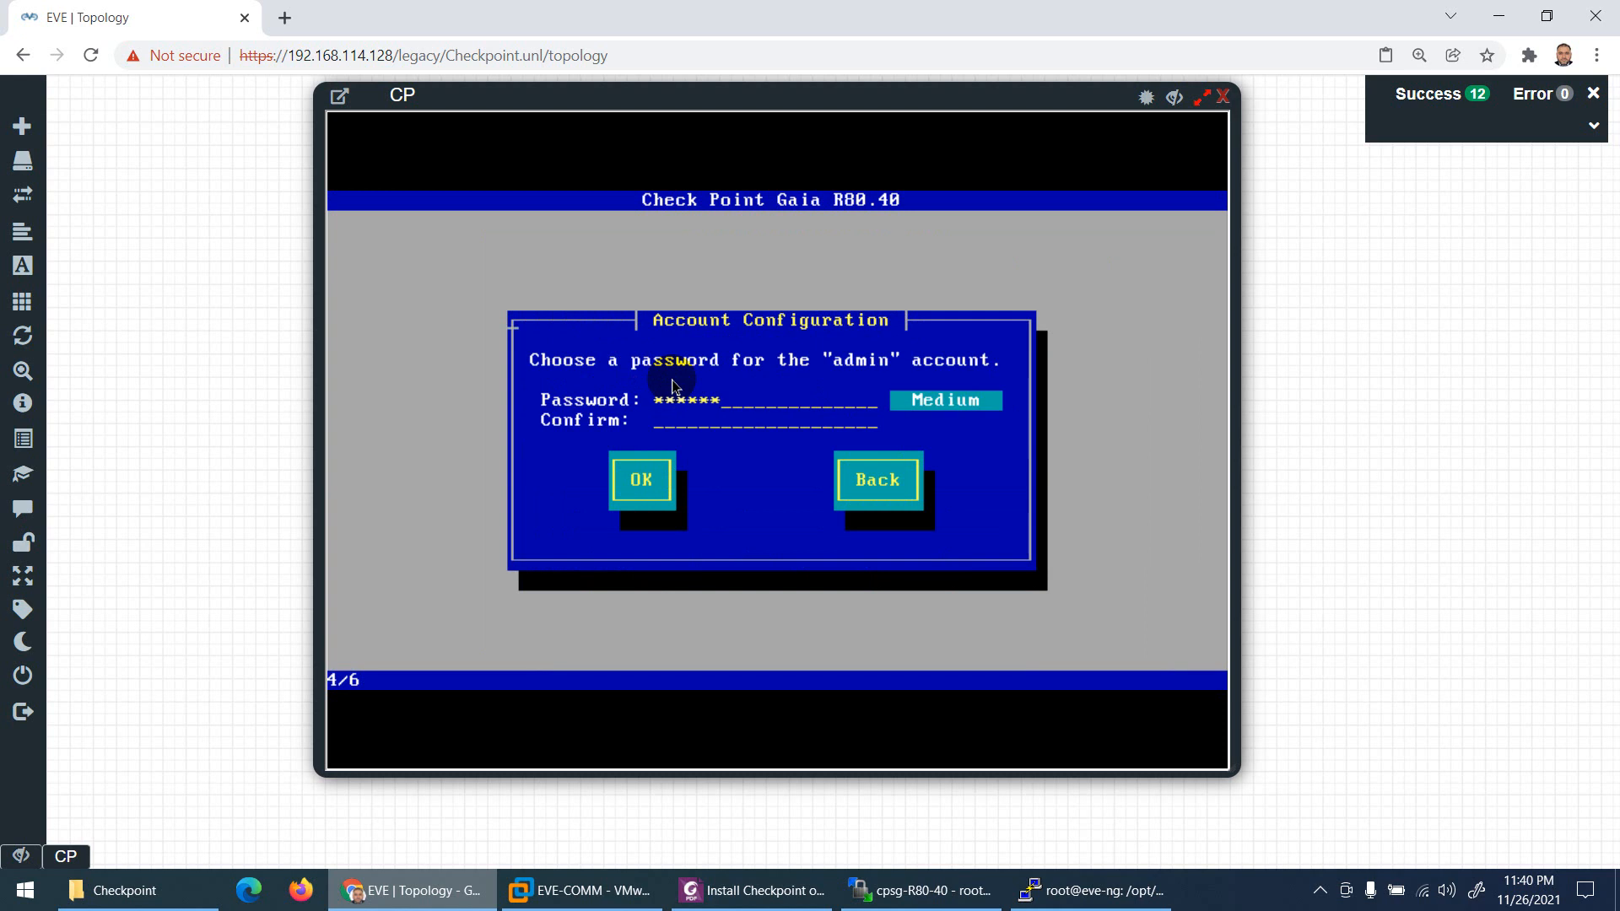
type("**")
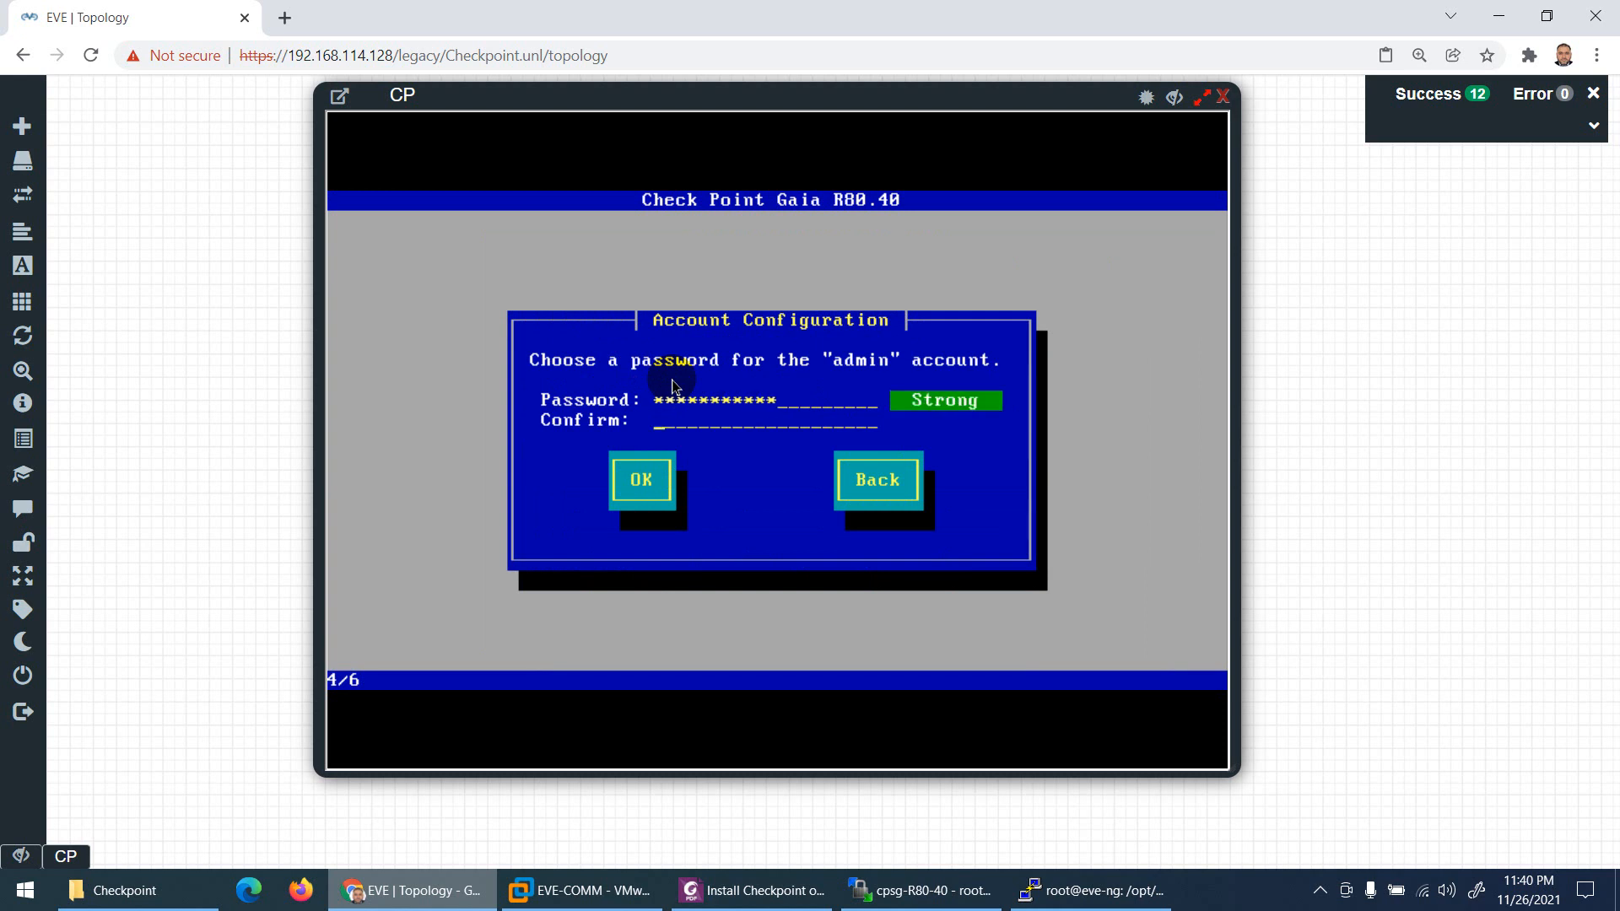
type("***********")
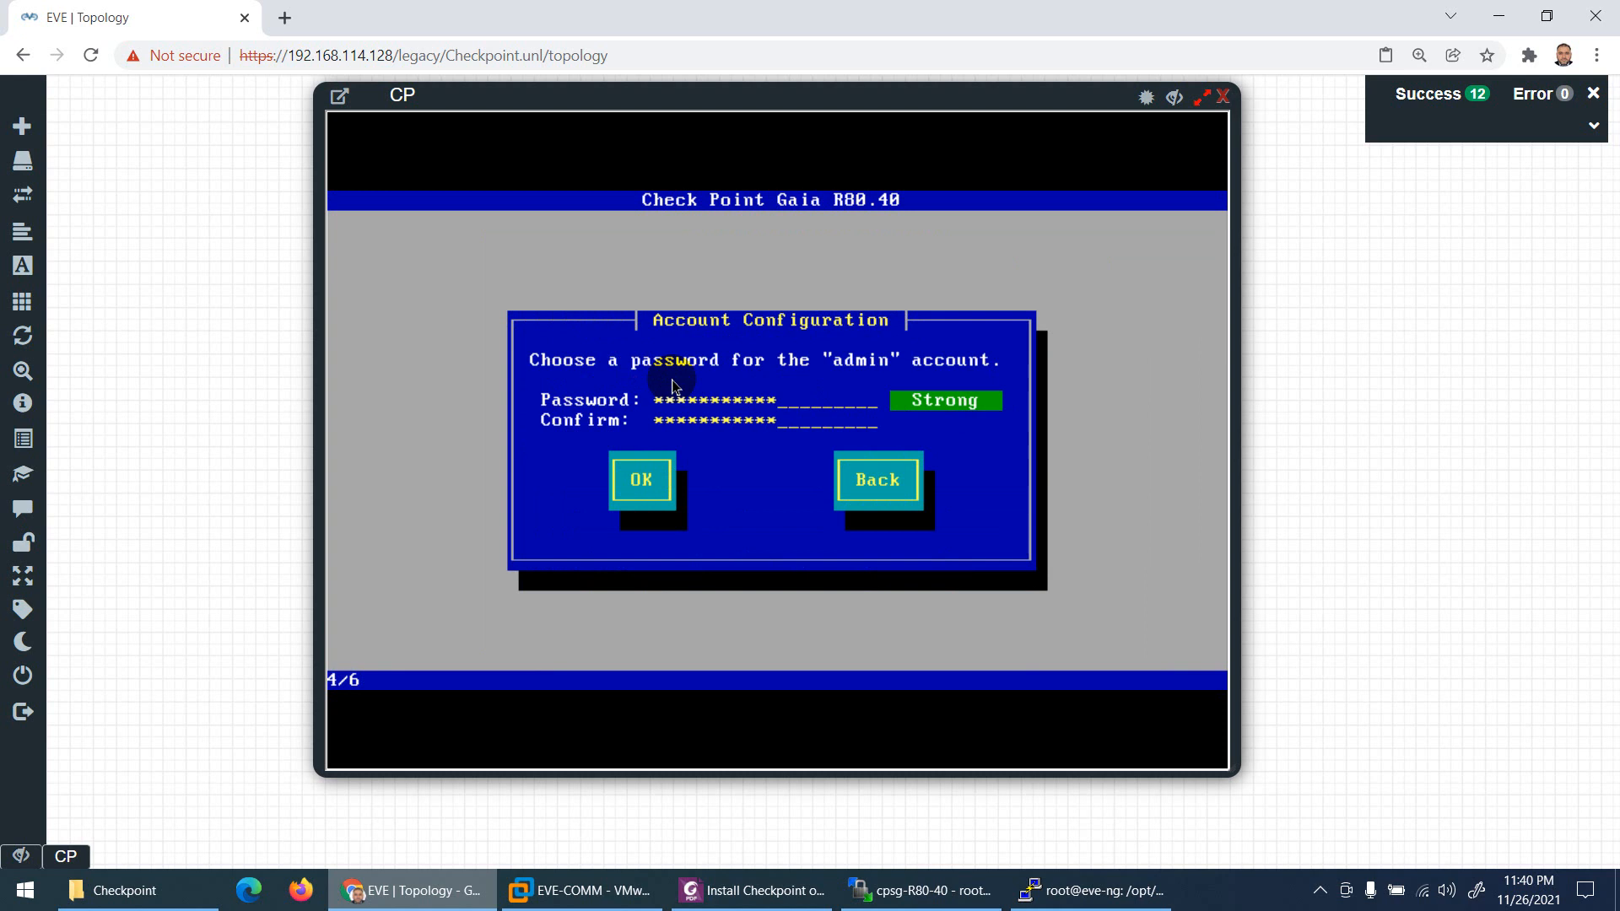
key("Tab")
key("Return")
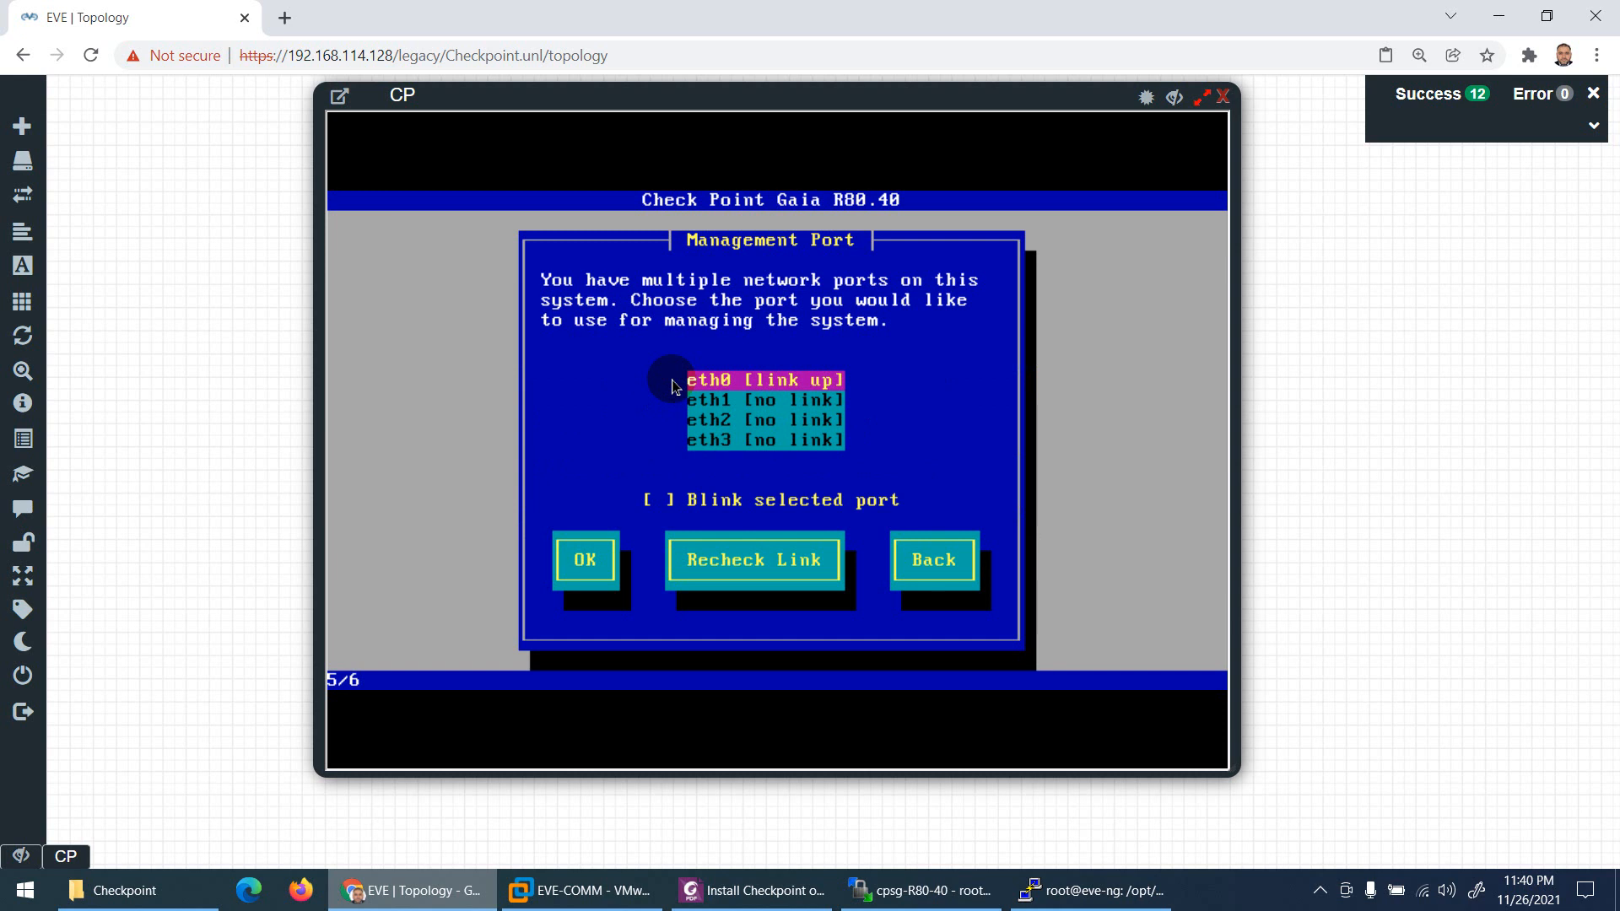
Step: Set eth0 as the management port with IP 192.168.114.50 and gateway 192.168.114.2
key("Tab")
key("Tab")
key("Return")
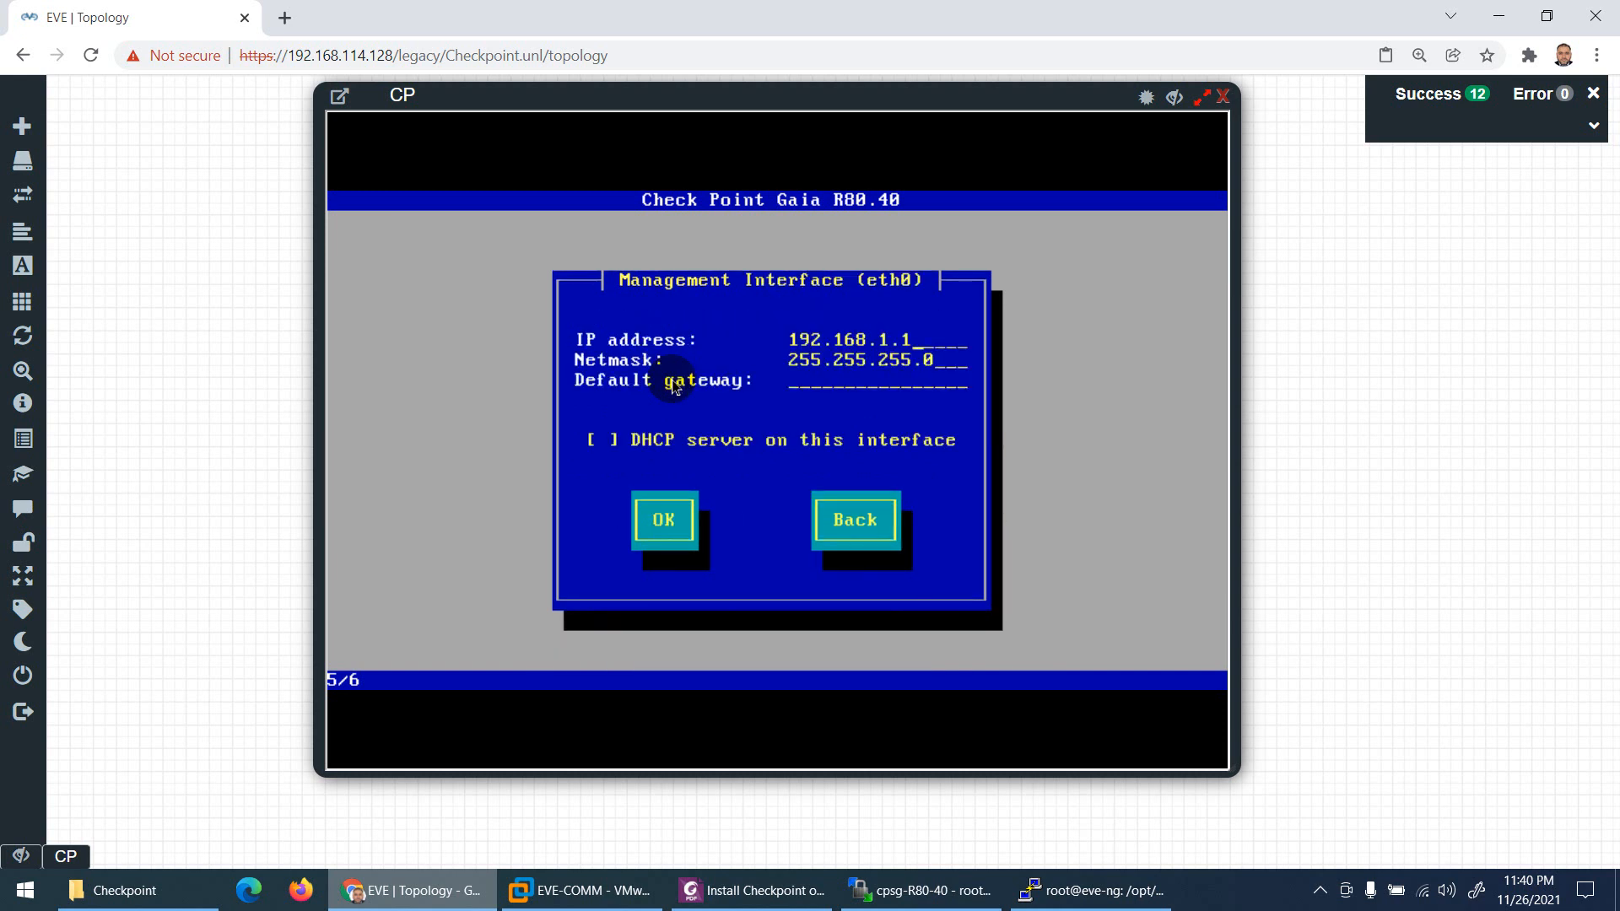
key("BackSpace")
key("BackSpace")
type("114.50")
key("Tab")
key("BackSpace")
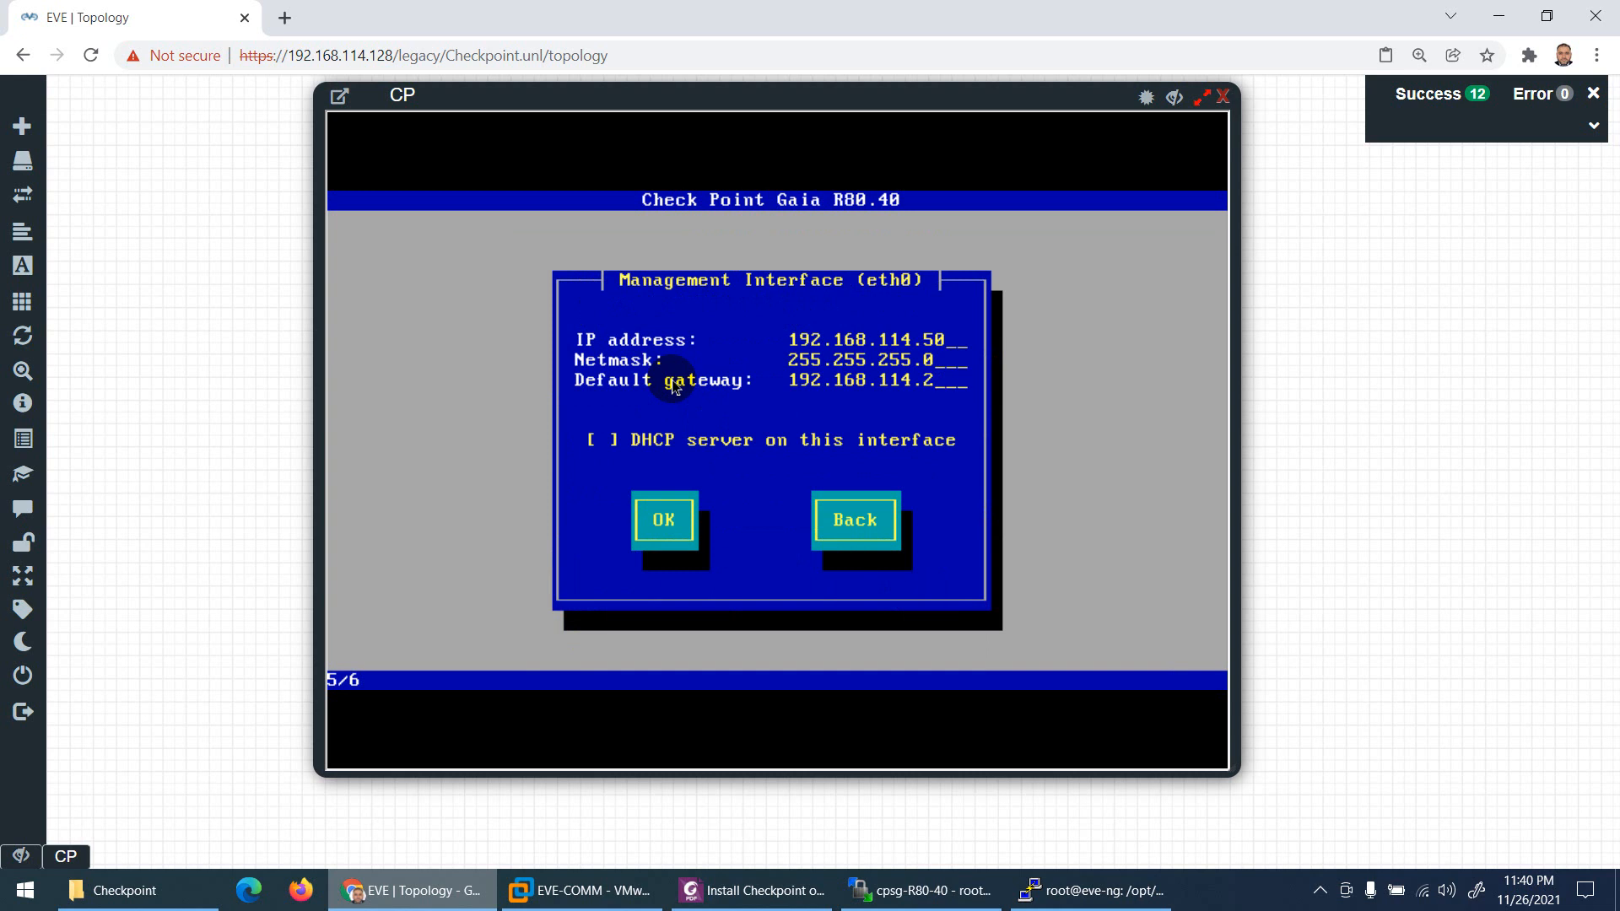
key("Tab")
Step: Skip the DHCP server option and confirm formatting the drives to start installing
key("Tab")
key("Return")
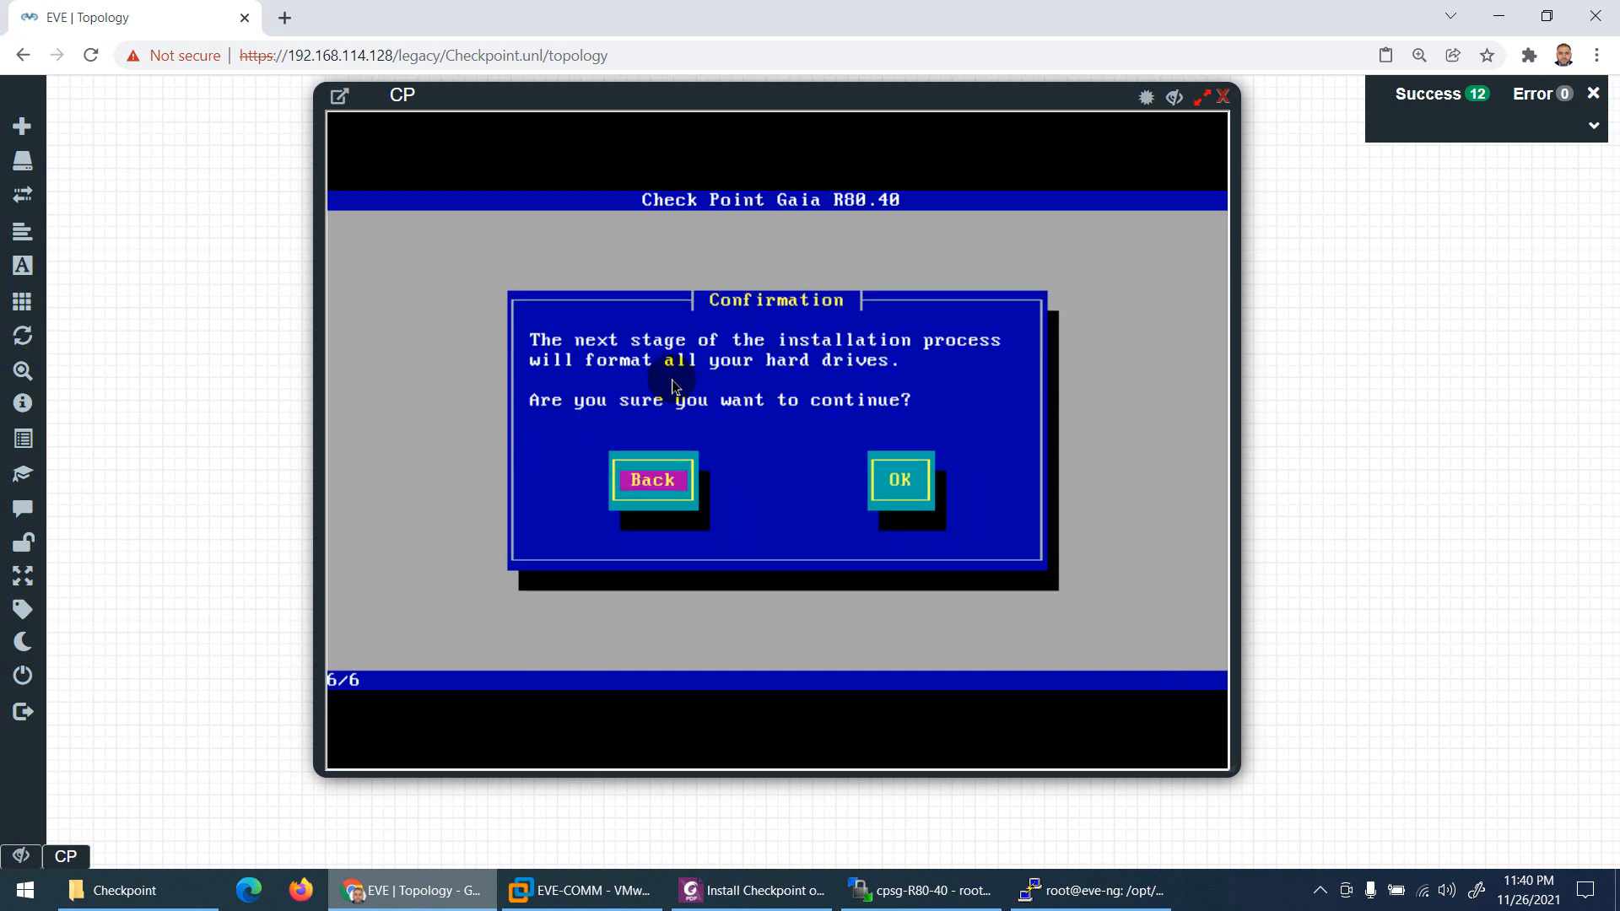
key("Tab")
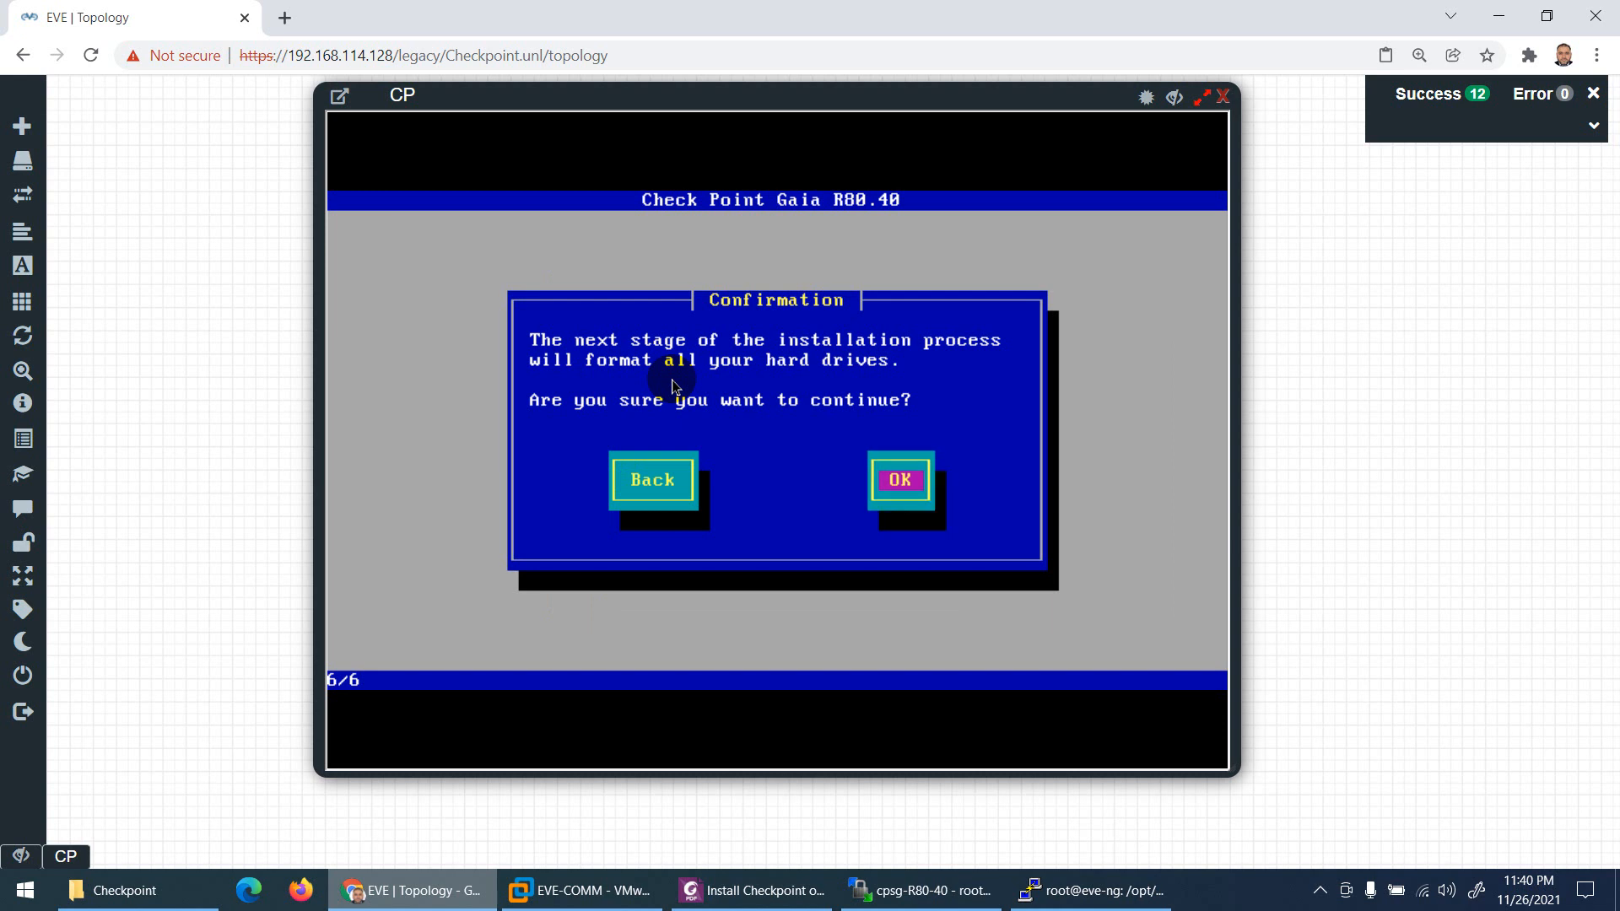
key("Return")
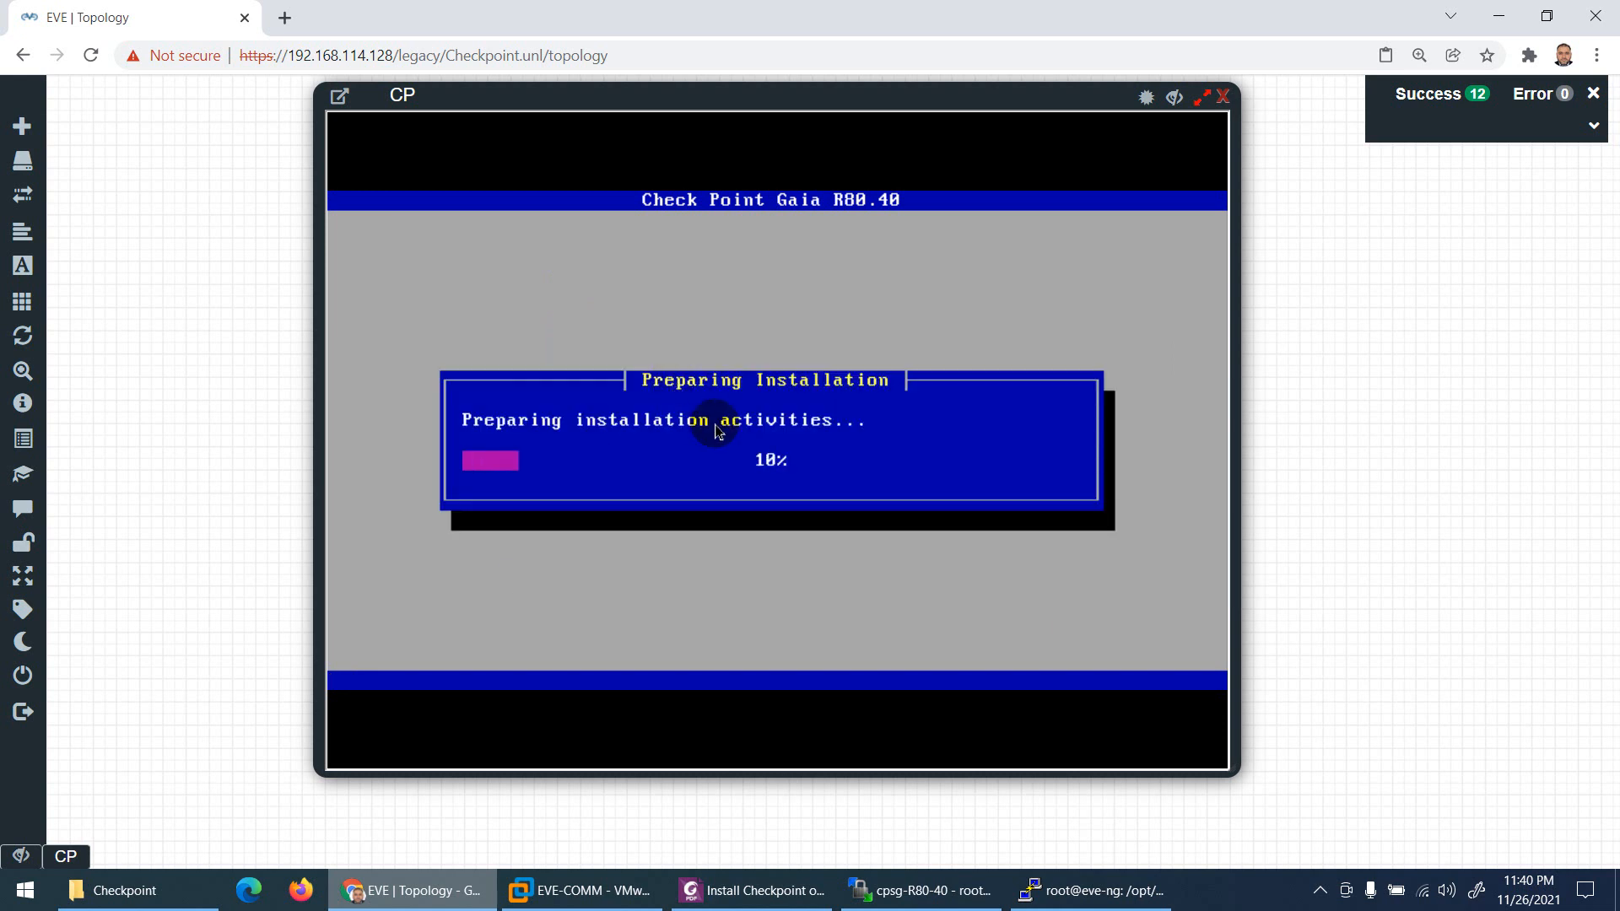
left_click(753, 892)
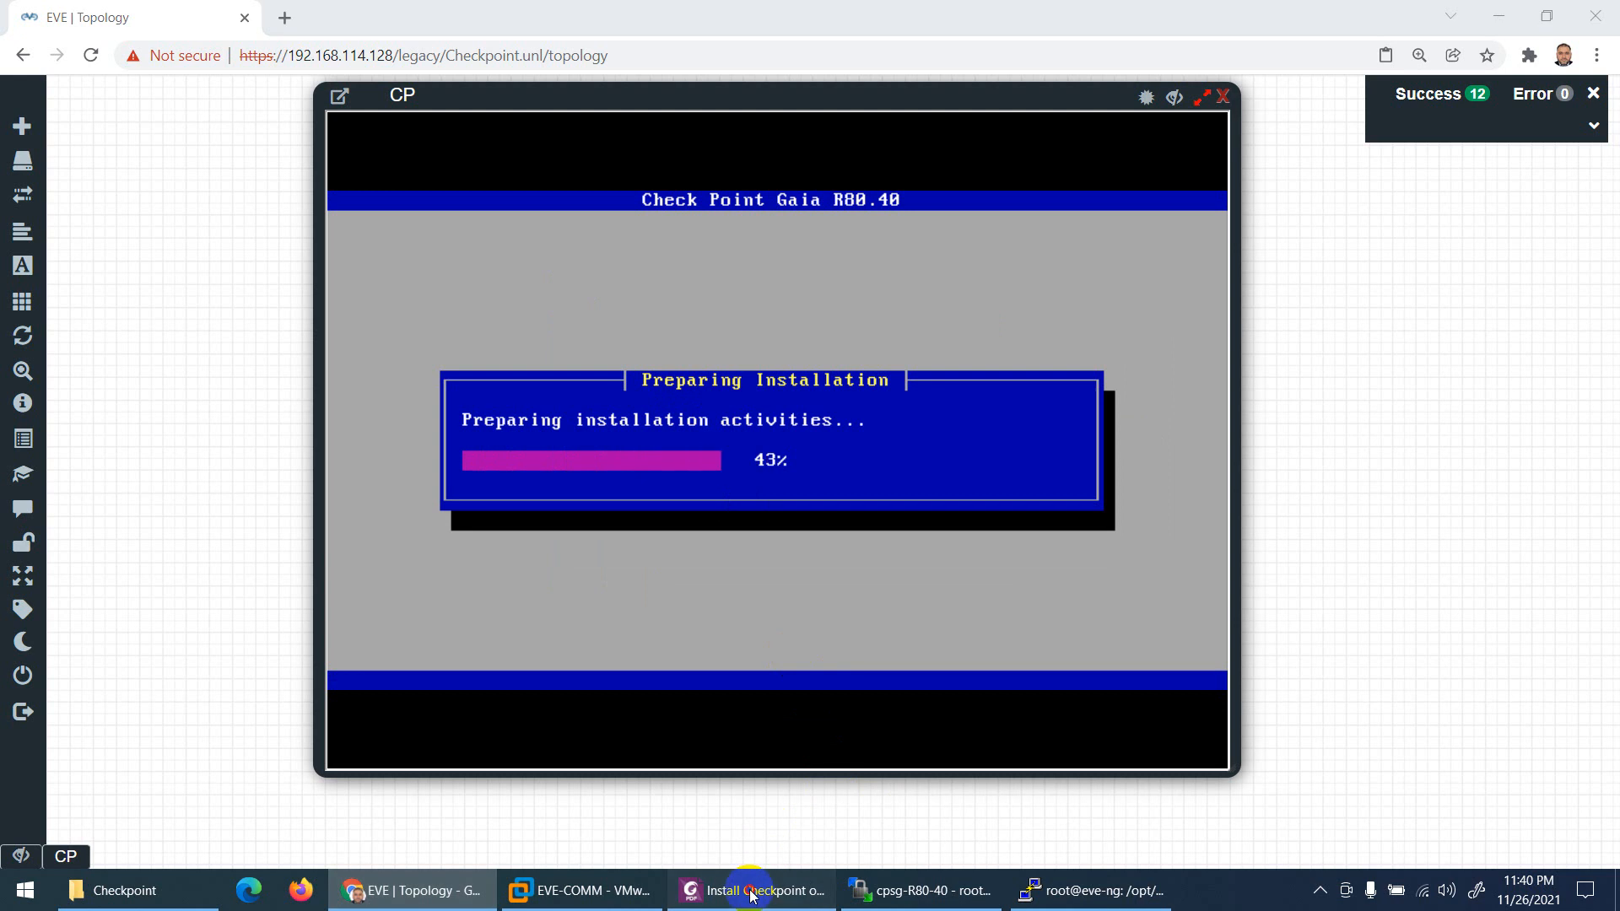
scroll(722, 494, "up", 10)
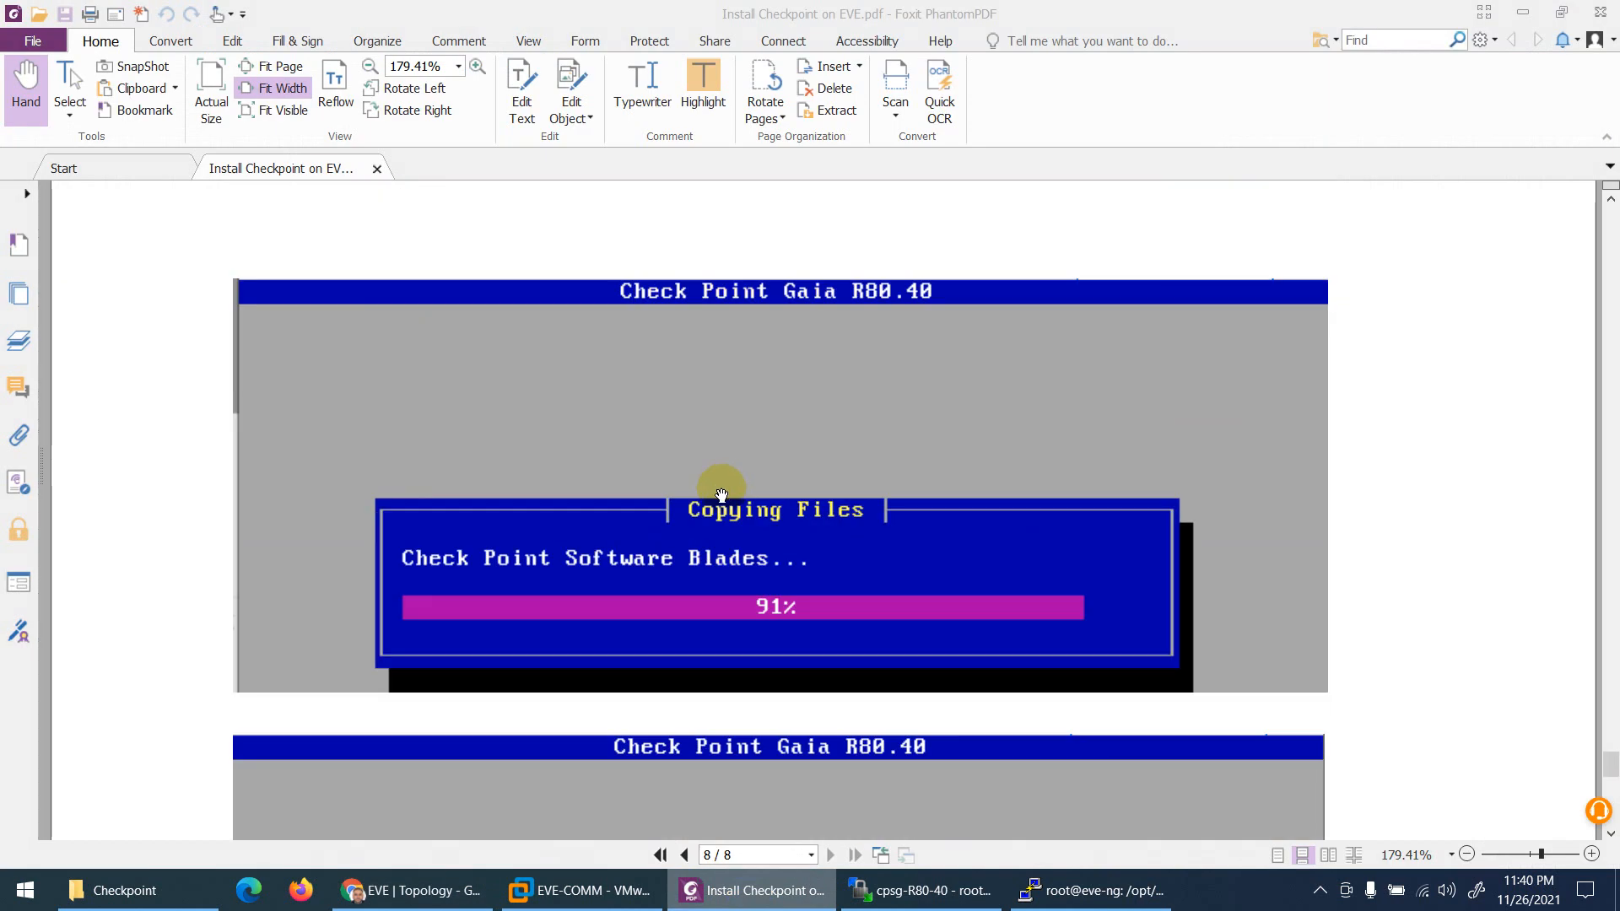
scroll(725, 481, "down", 6)
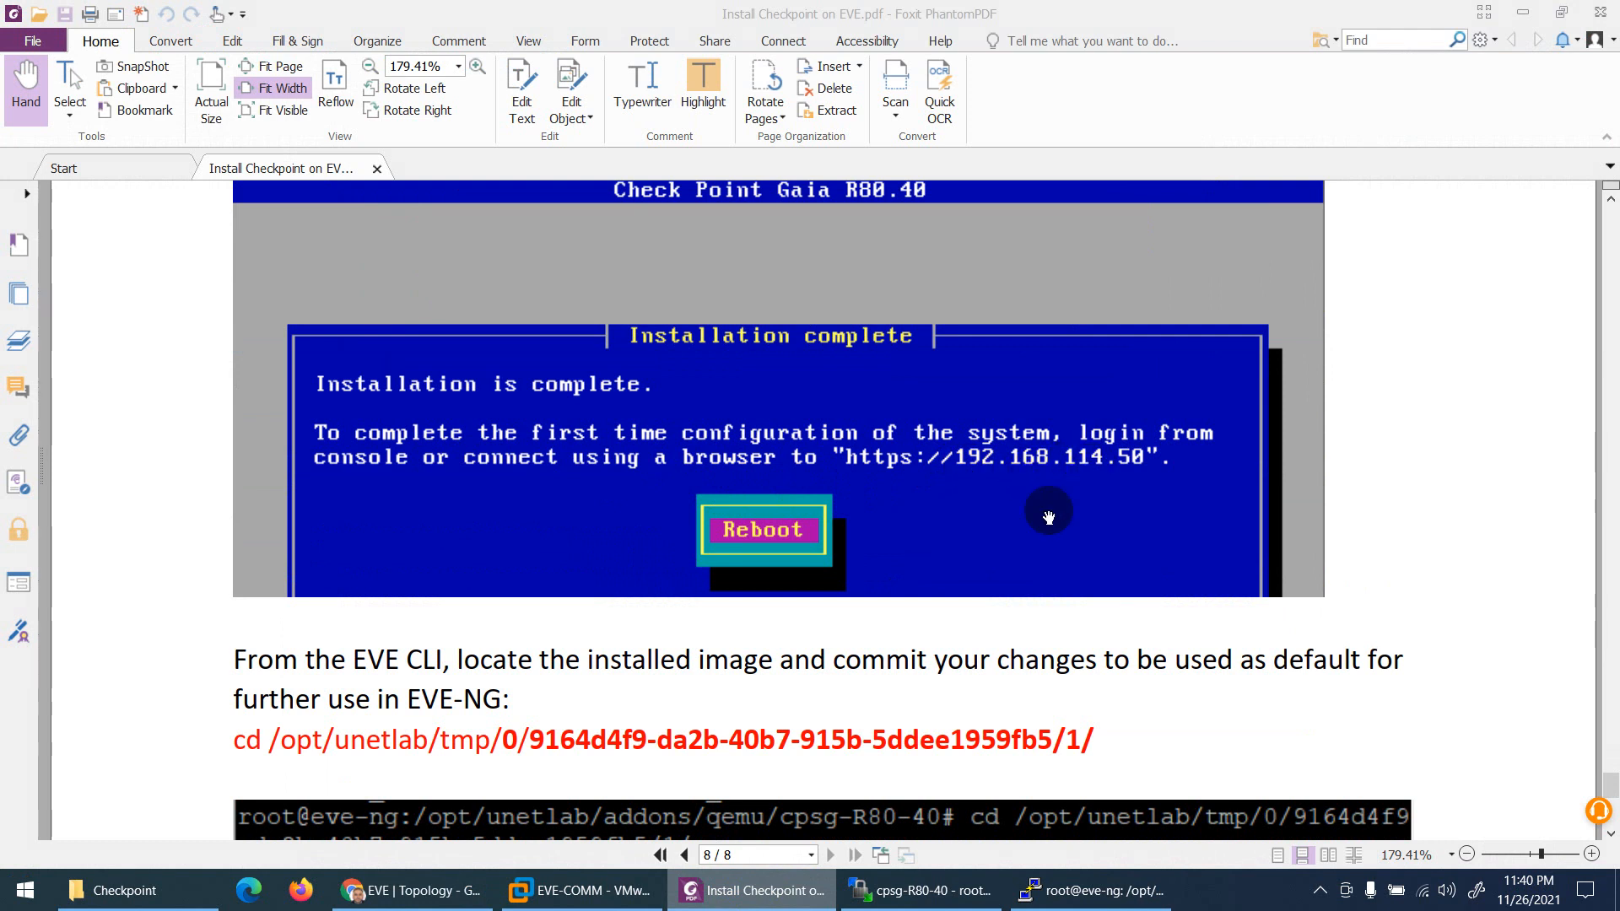
left_click(441, 899)
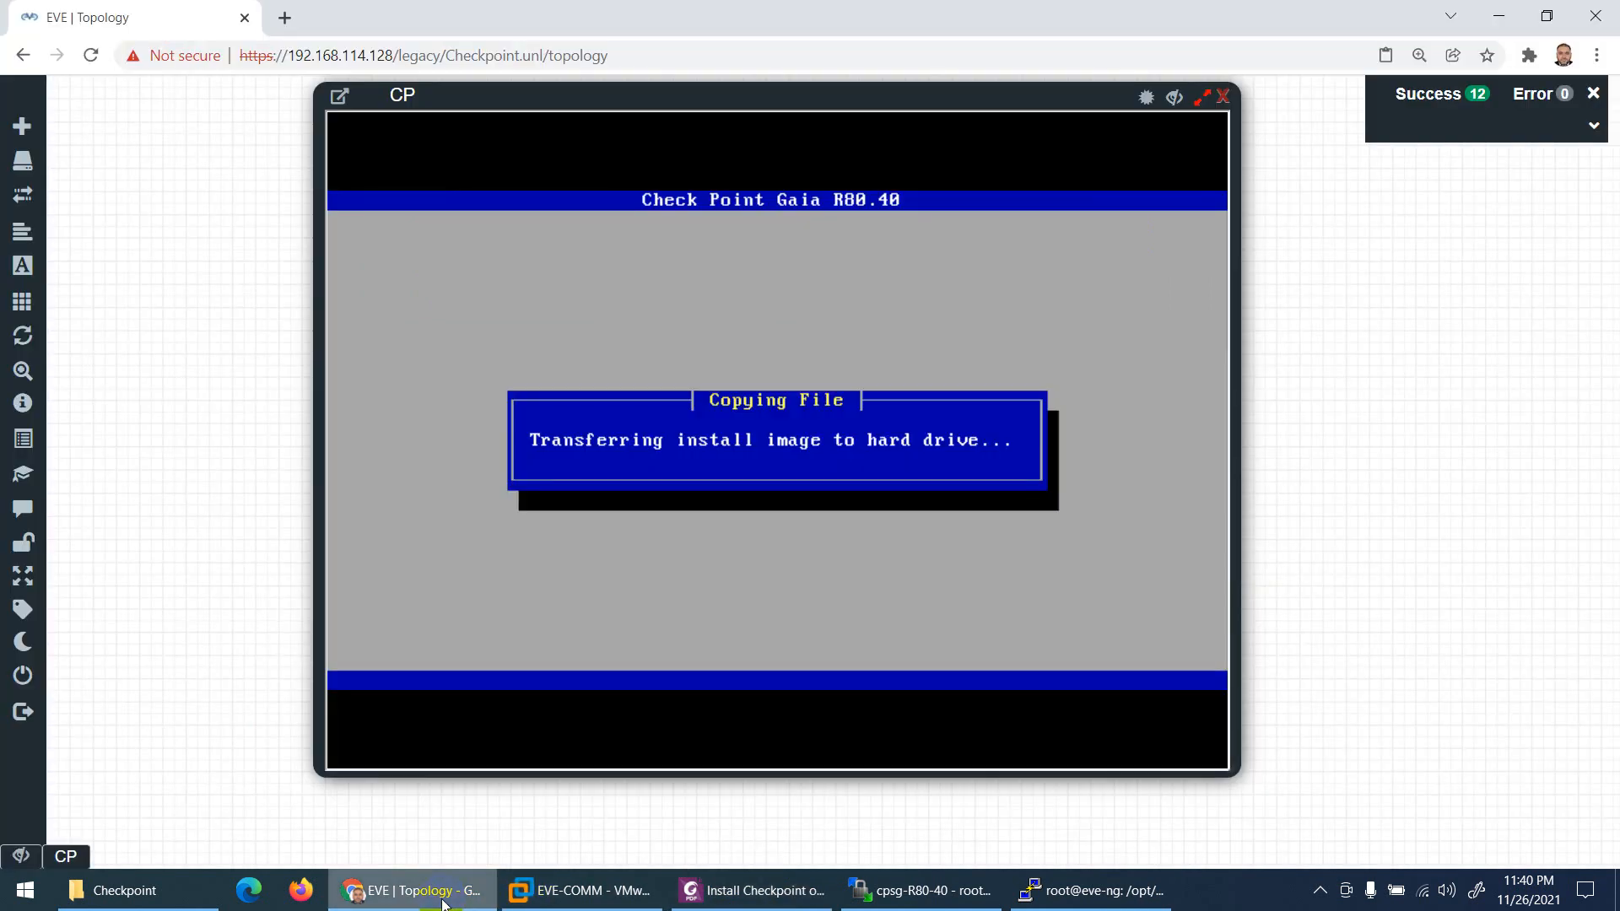
left_click(441, 899)
scroll(743, 414, "down", 3)
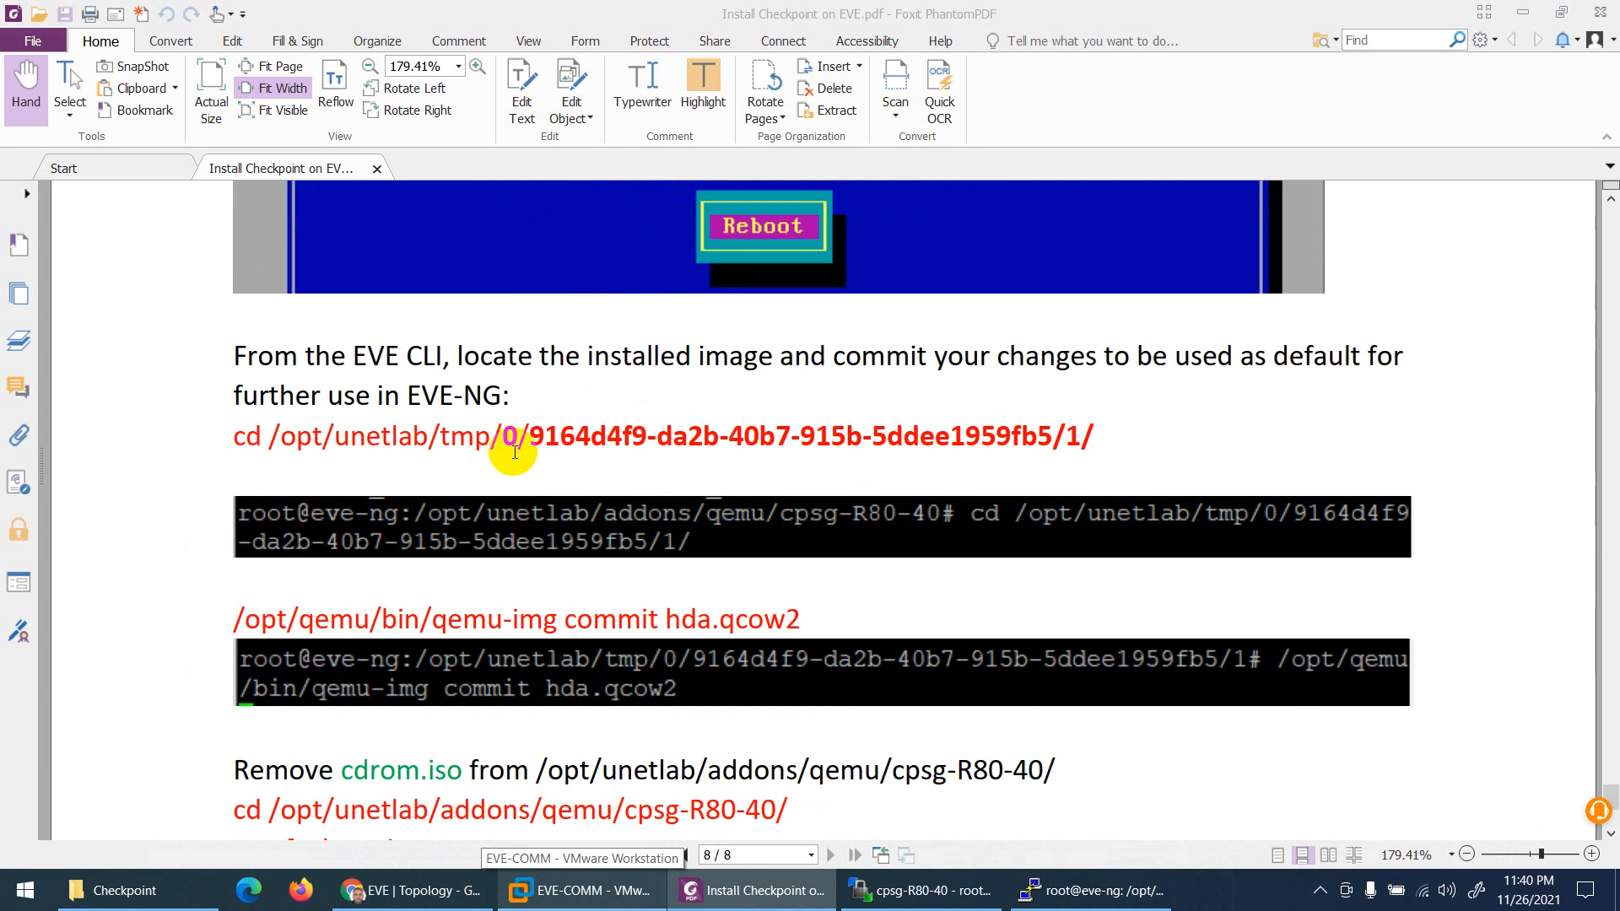
scroll(662, 423, "up", 2)
scroll(663, 485, "down", 3)
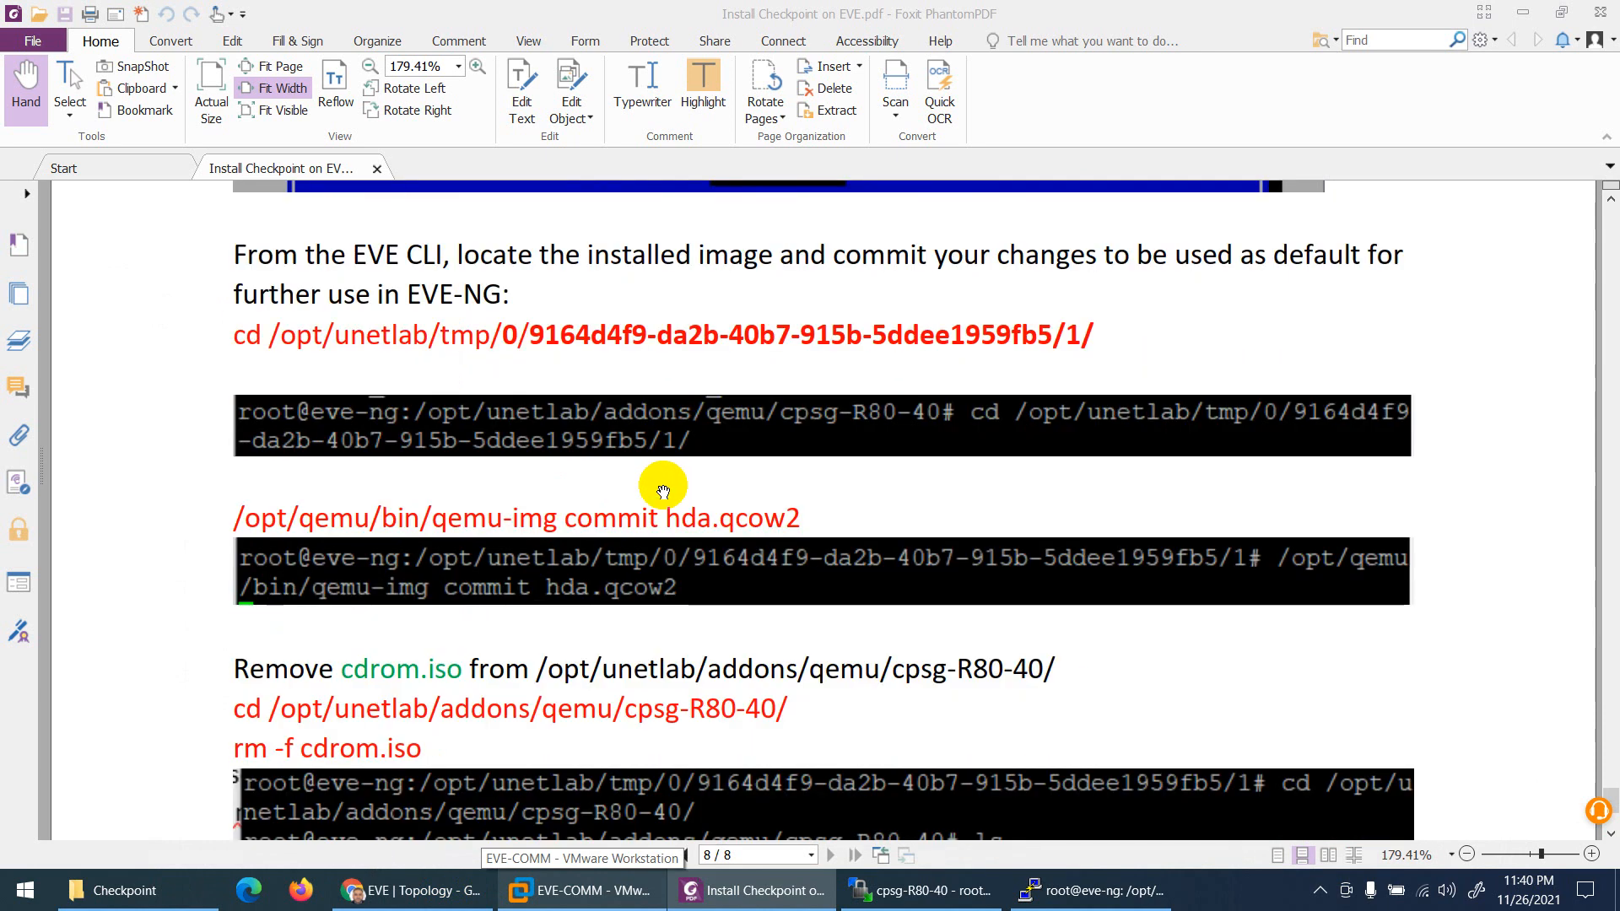
scroll(663, 489, "up", 4)
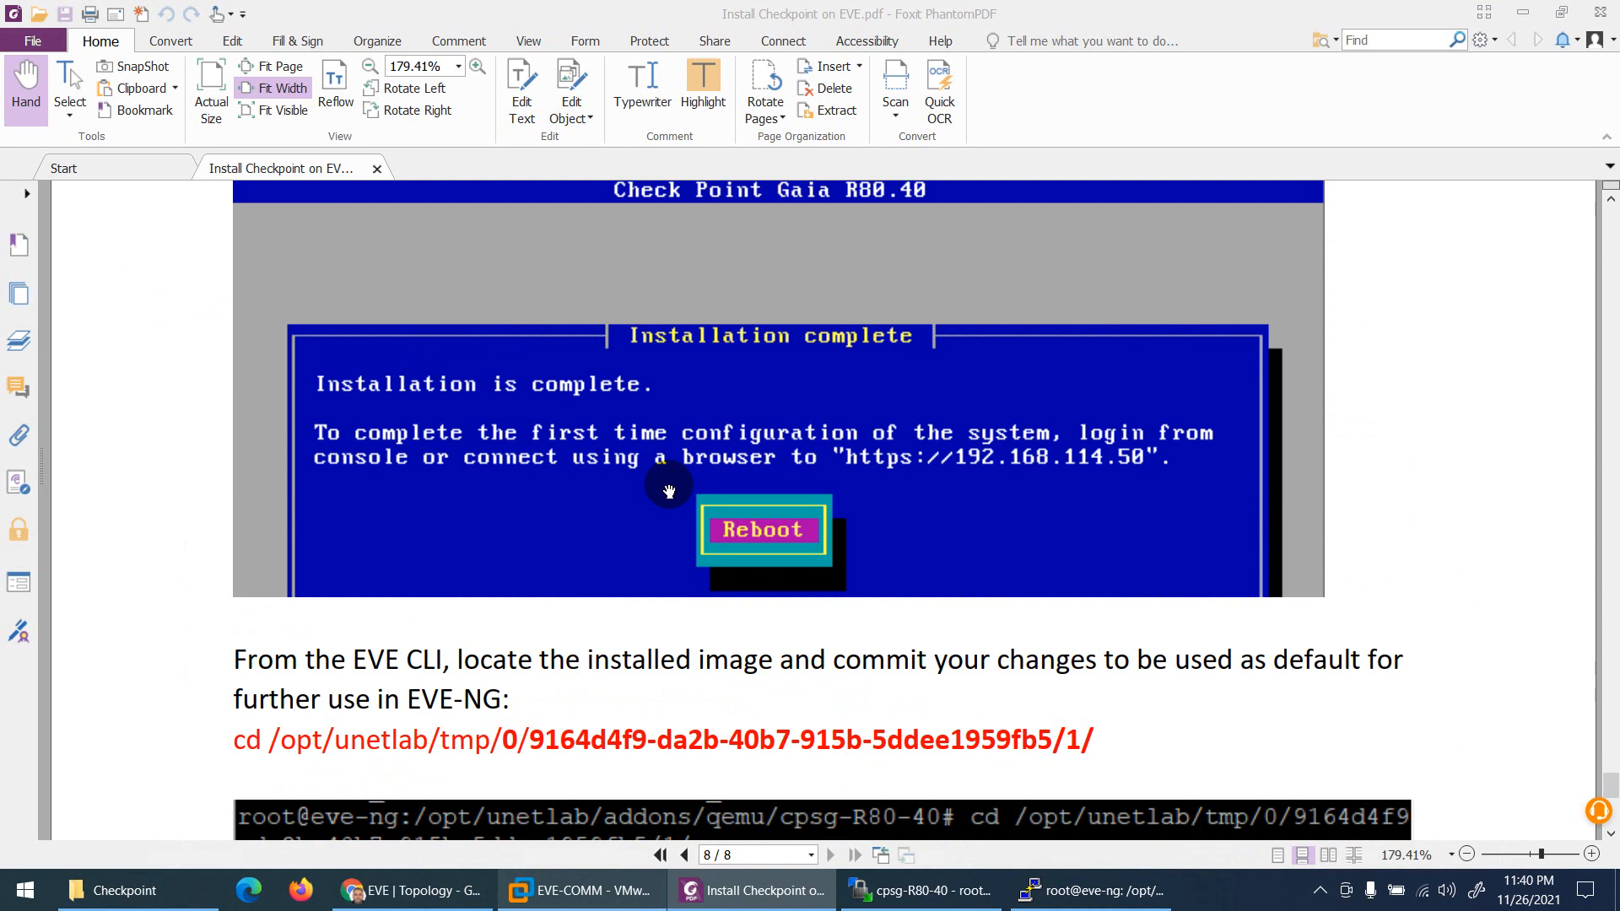
left_click(410, 889)
left_click_drag(501, 741, 516, 385)
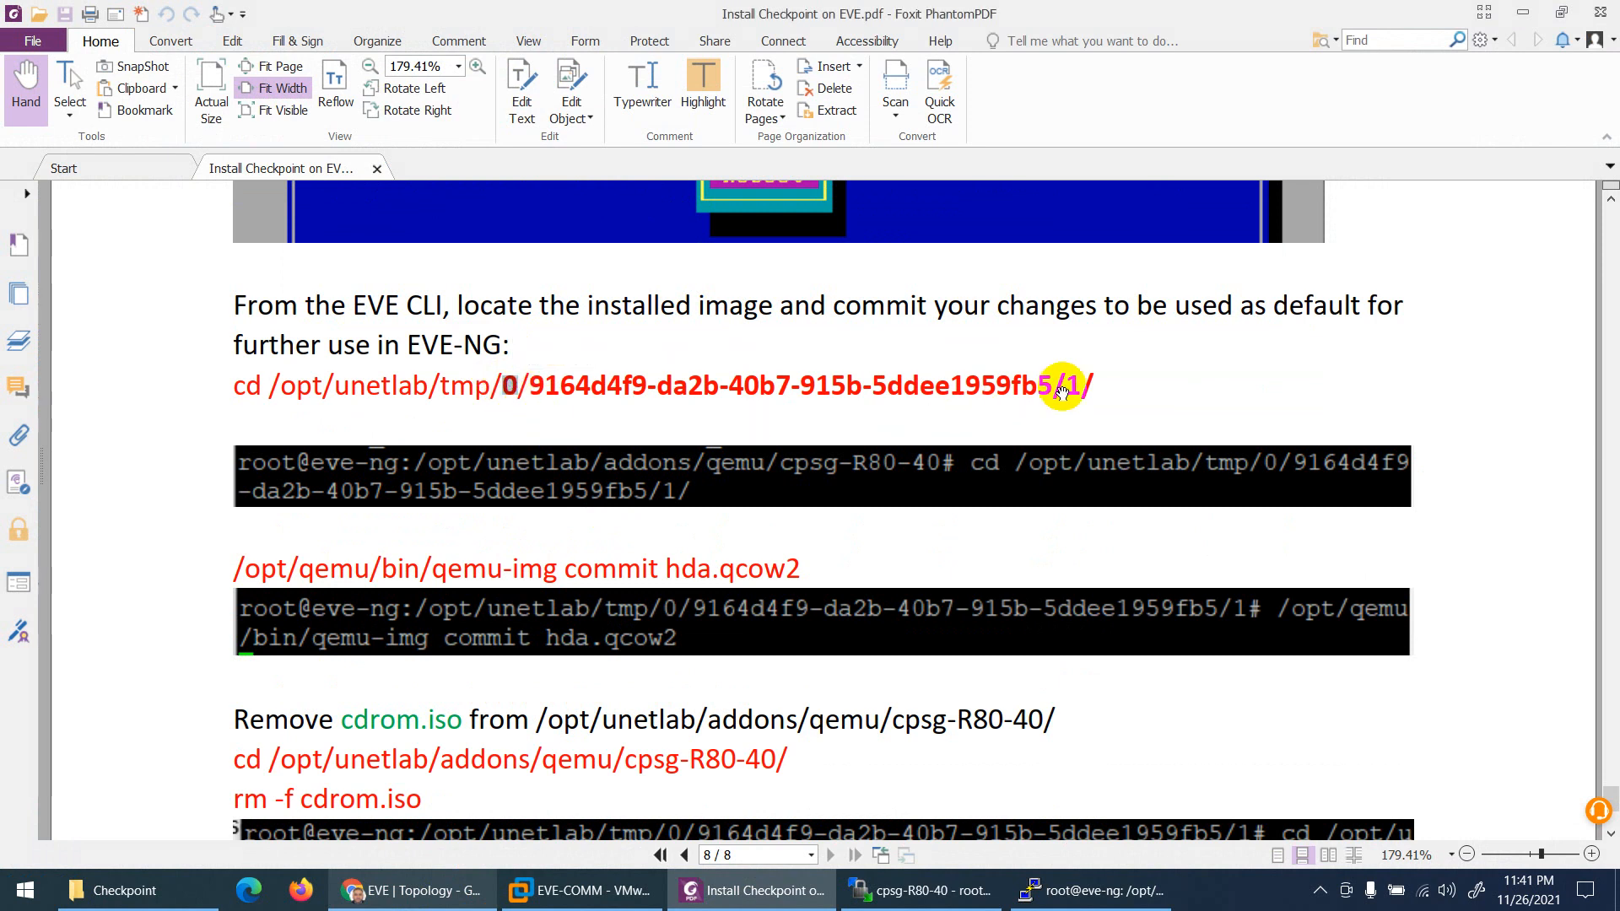
left_click_drag(1068, 384, 1082, 384)
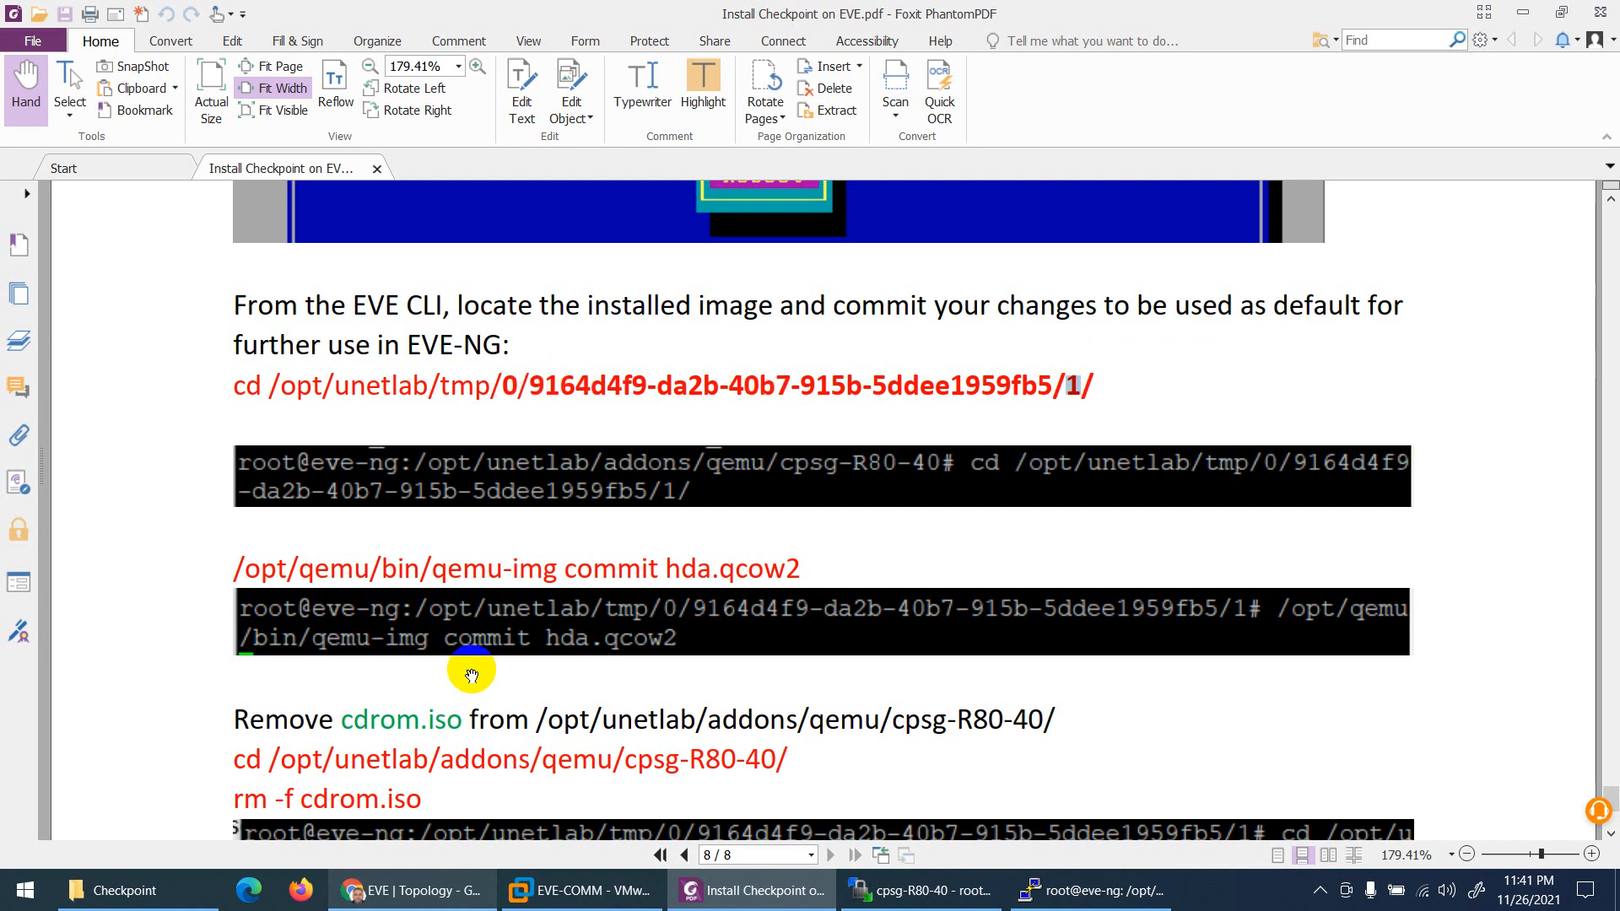
left_click(409, 899)
mouse_move(22, 199)
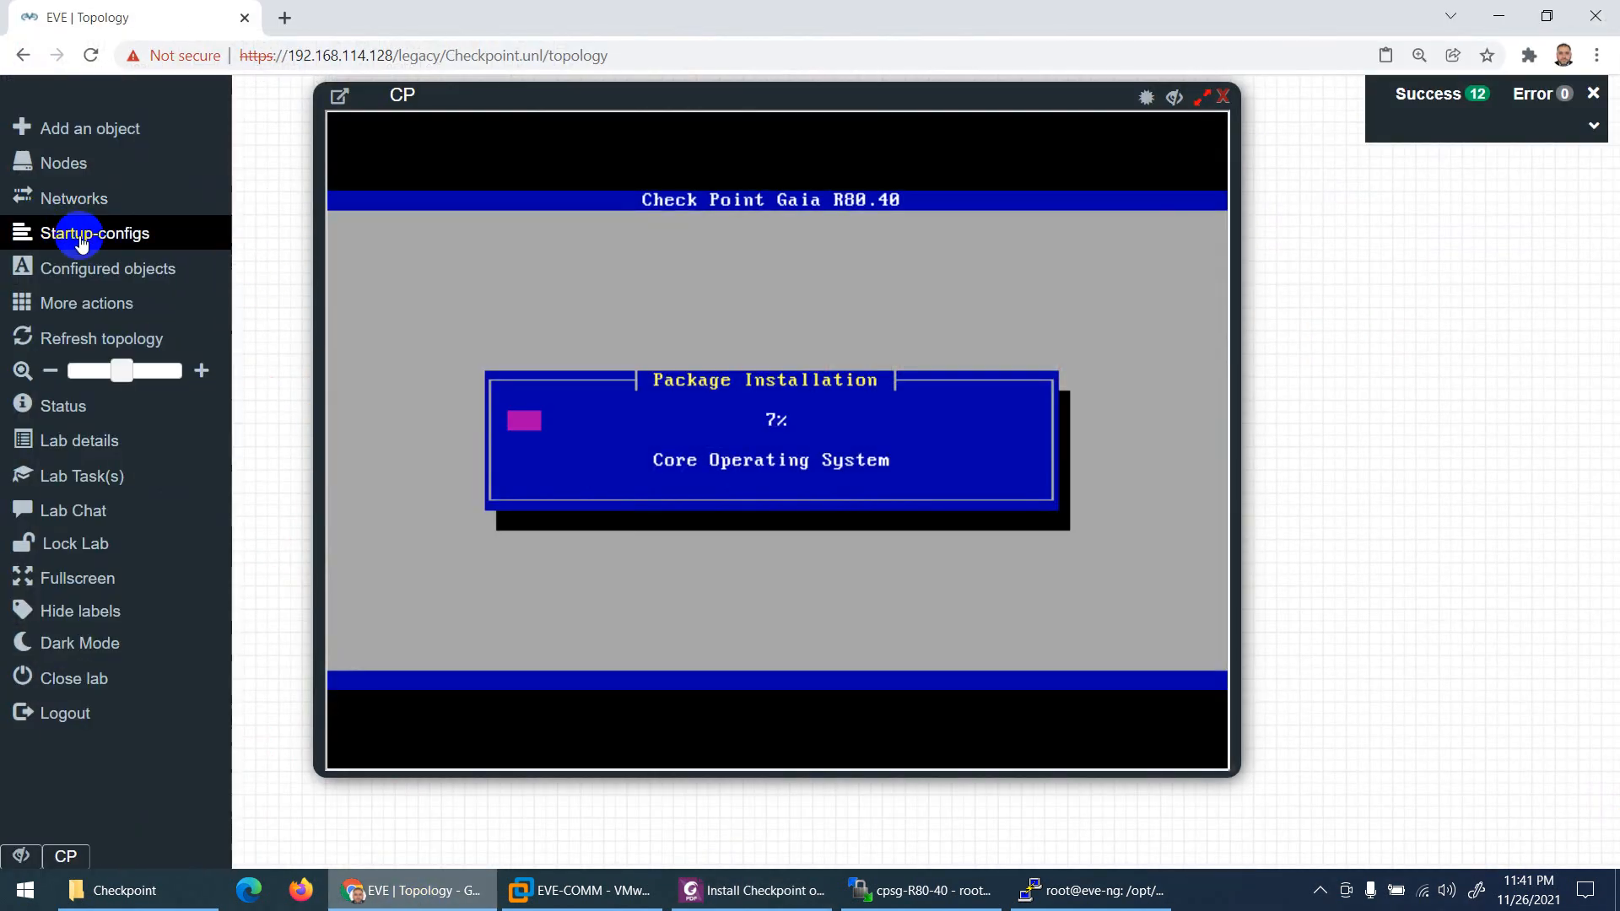
left_click(74, 176)
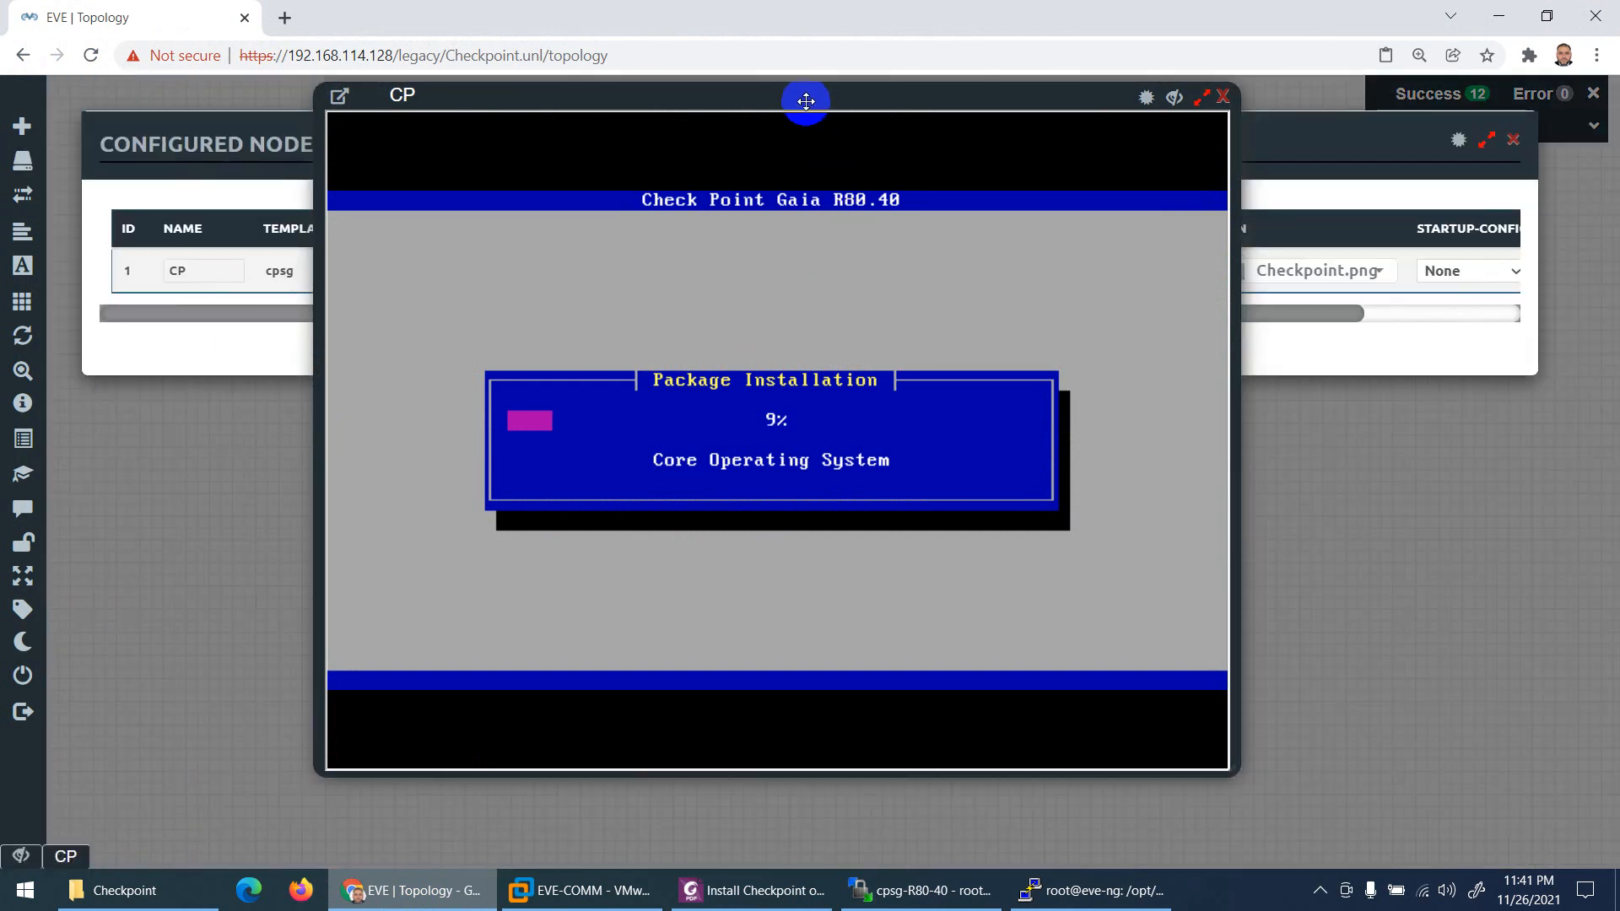
left_click_drag(806, 100, 1058, 174)
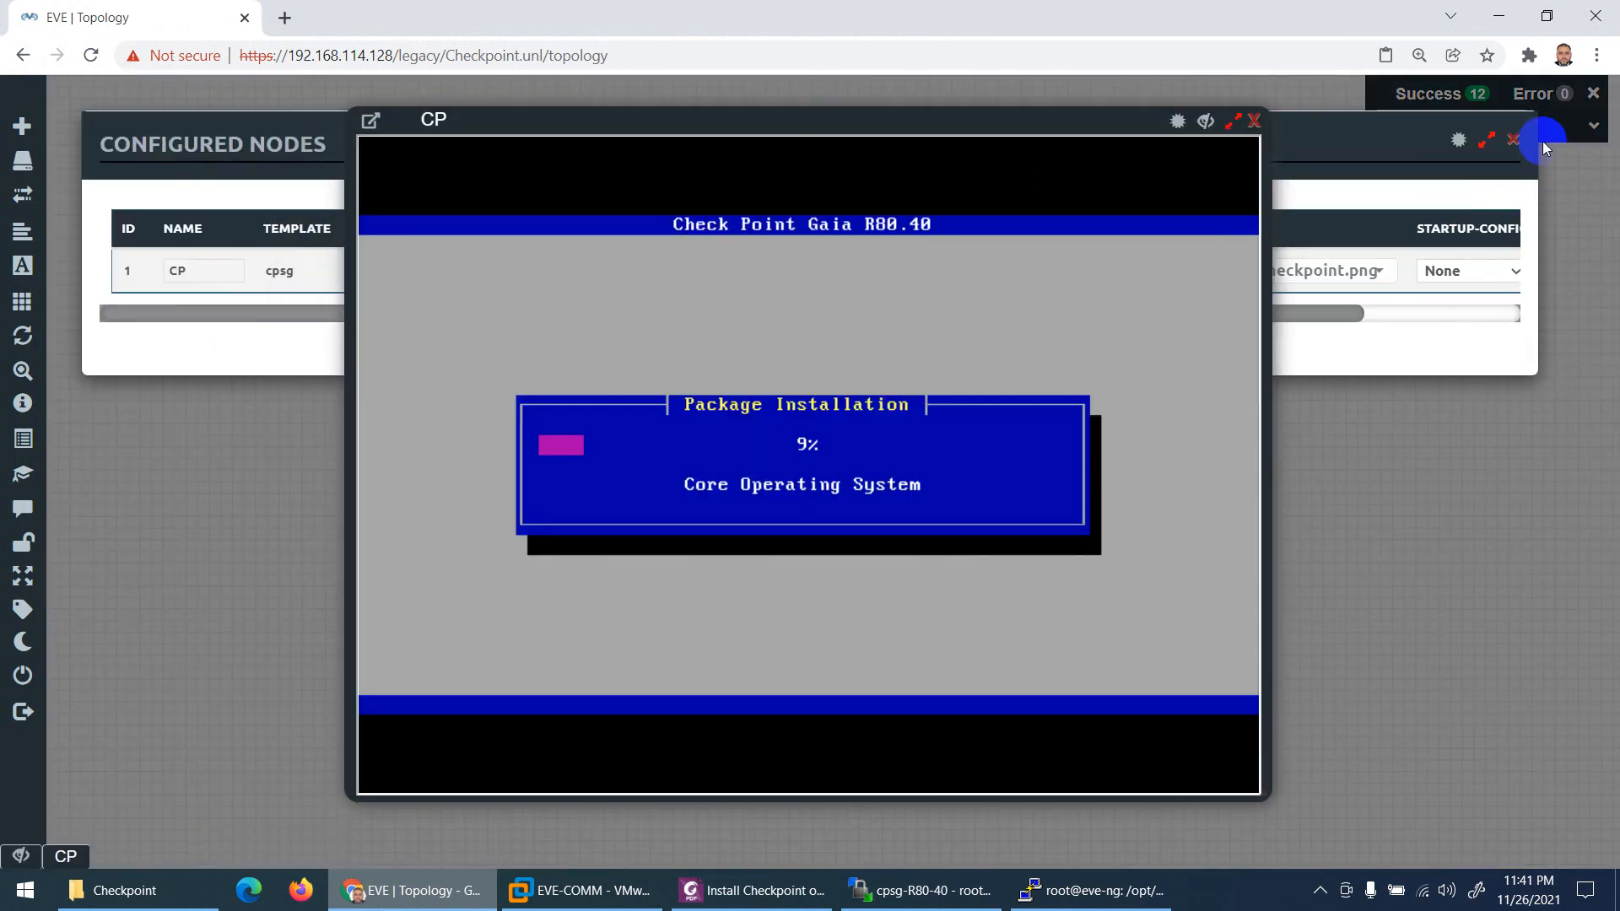
left_click(1514, 140)
mouse_move(67, 215)
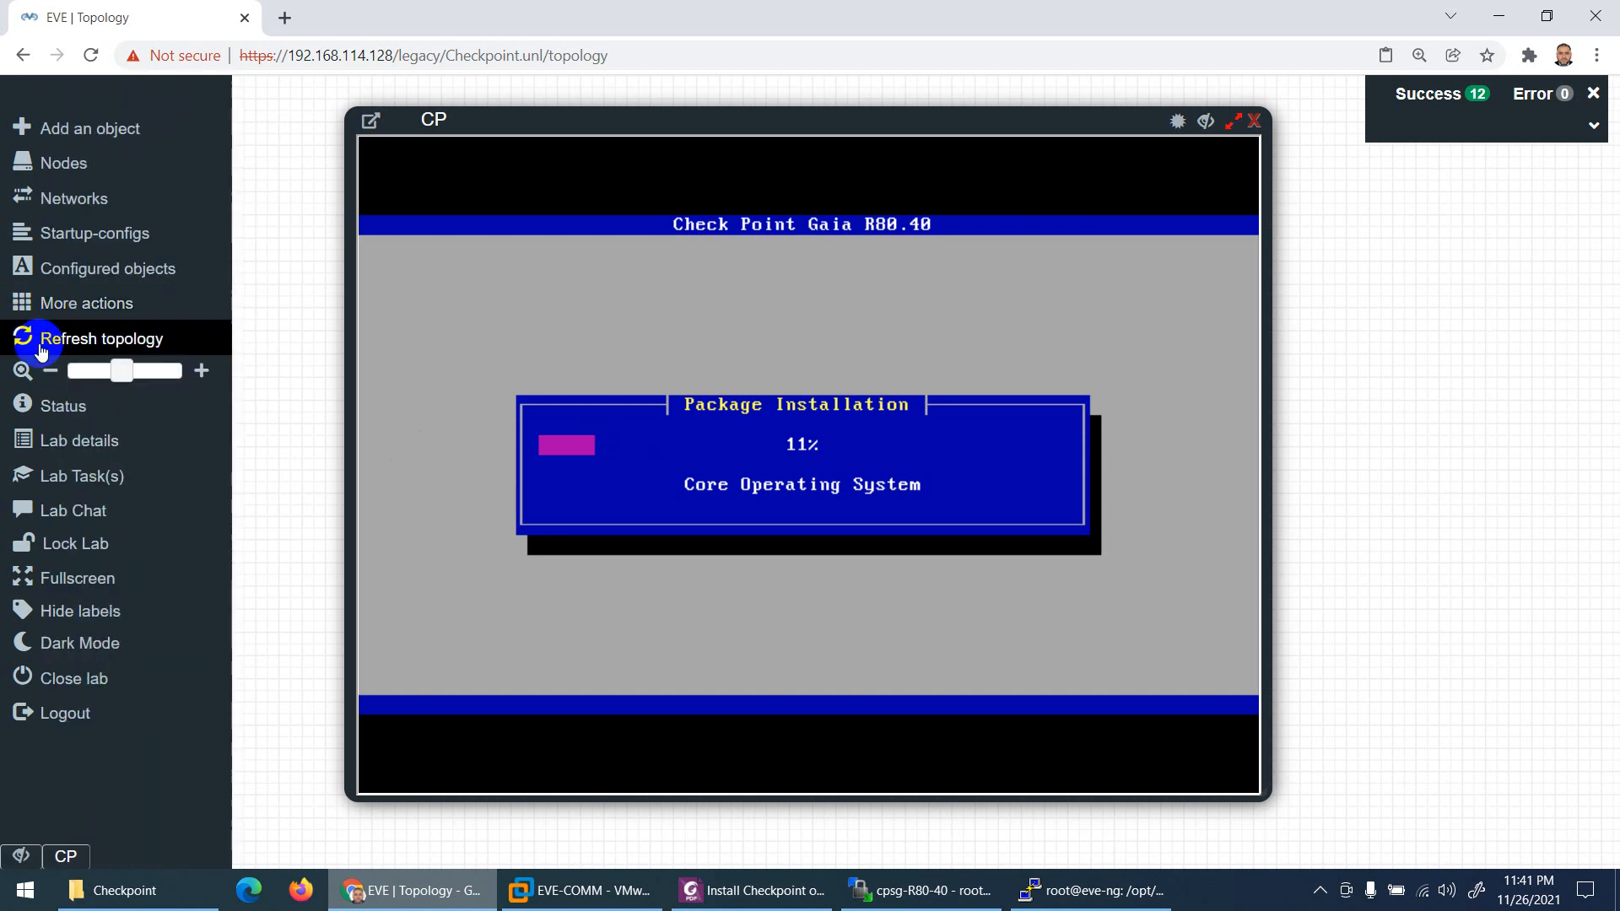
left_click(68, 439)
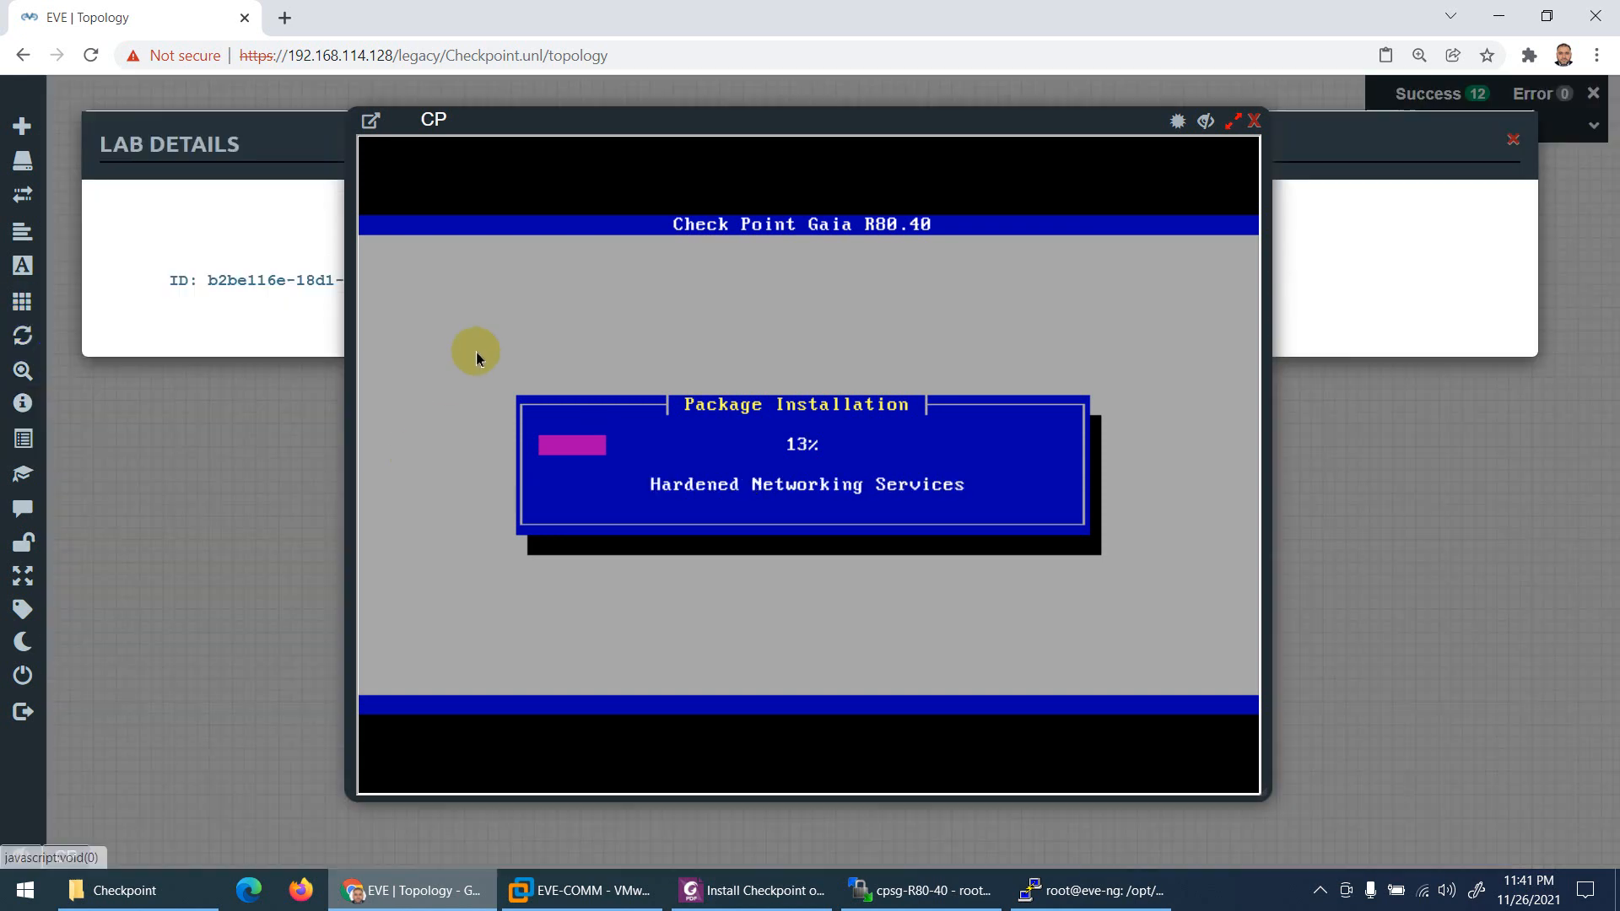
left_click_drag(459, 128, 1039, 278)
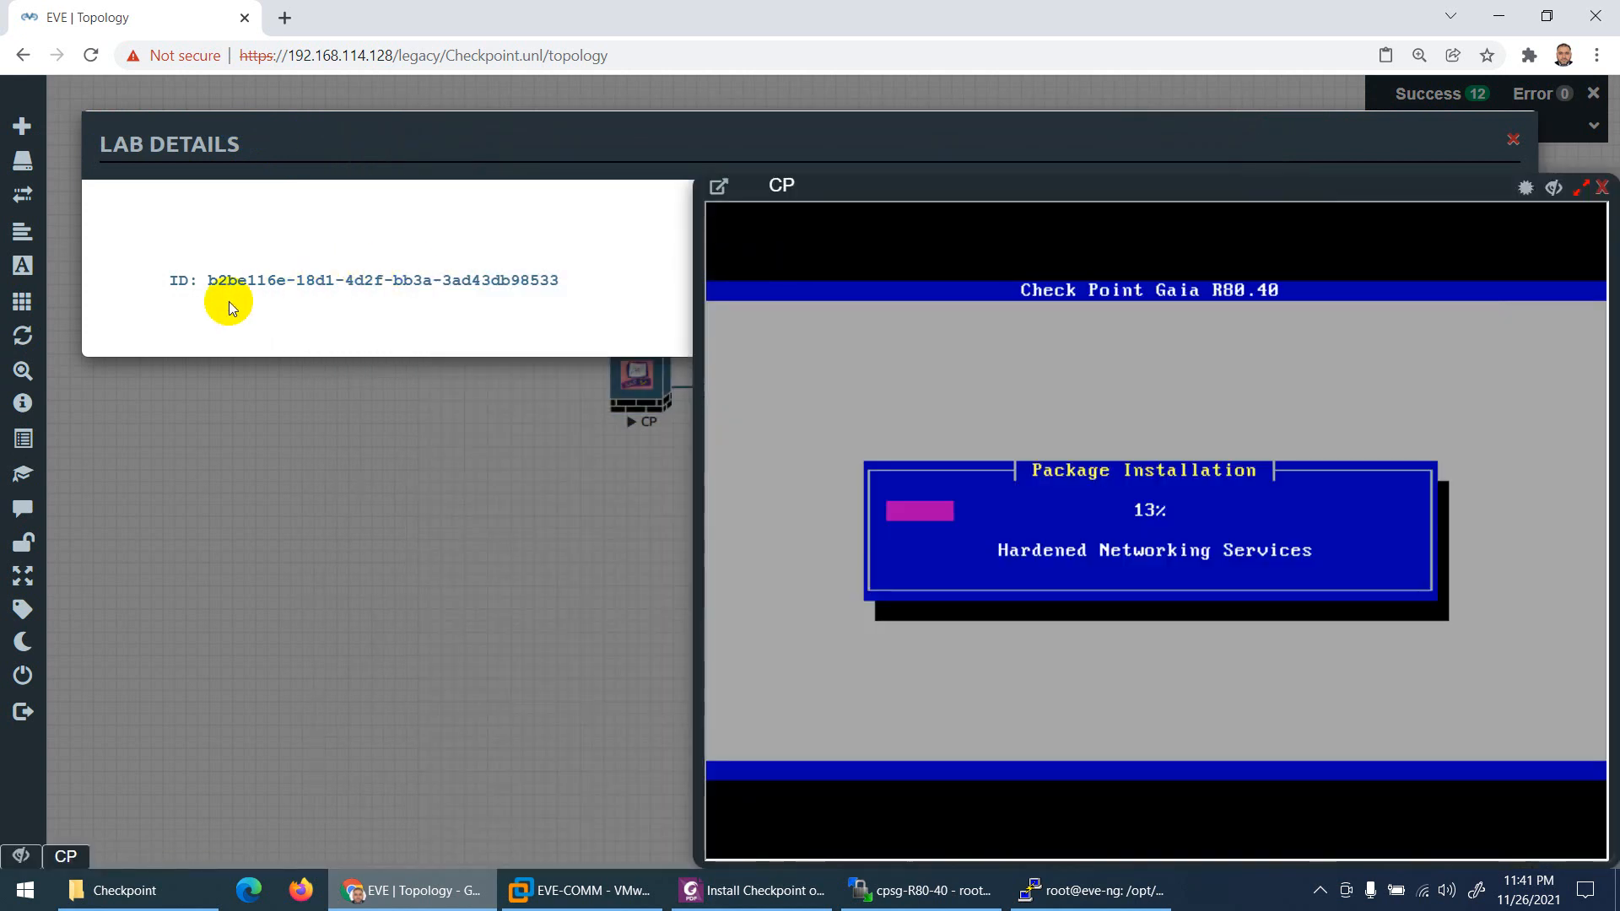
left_click_drag(206, 280, 550, 210)
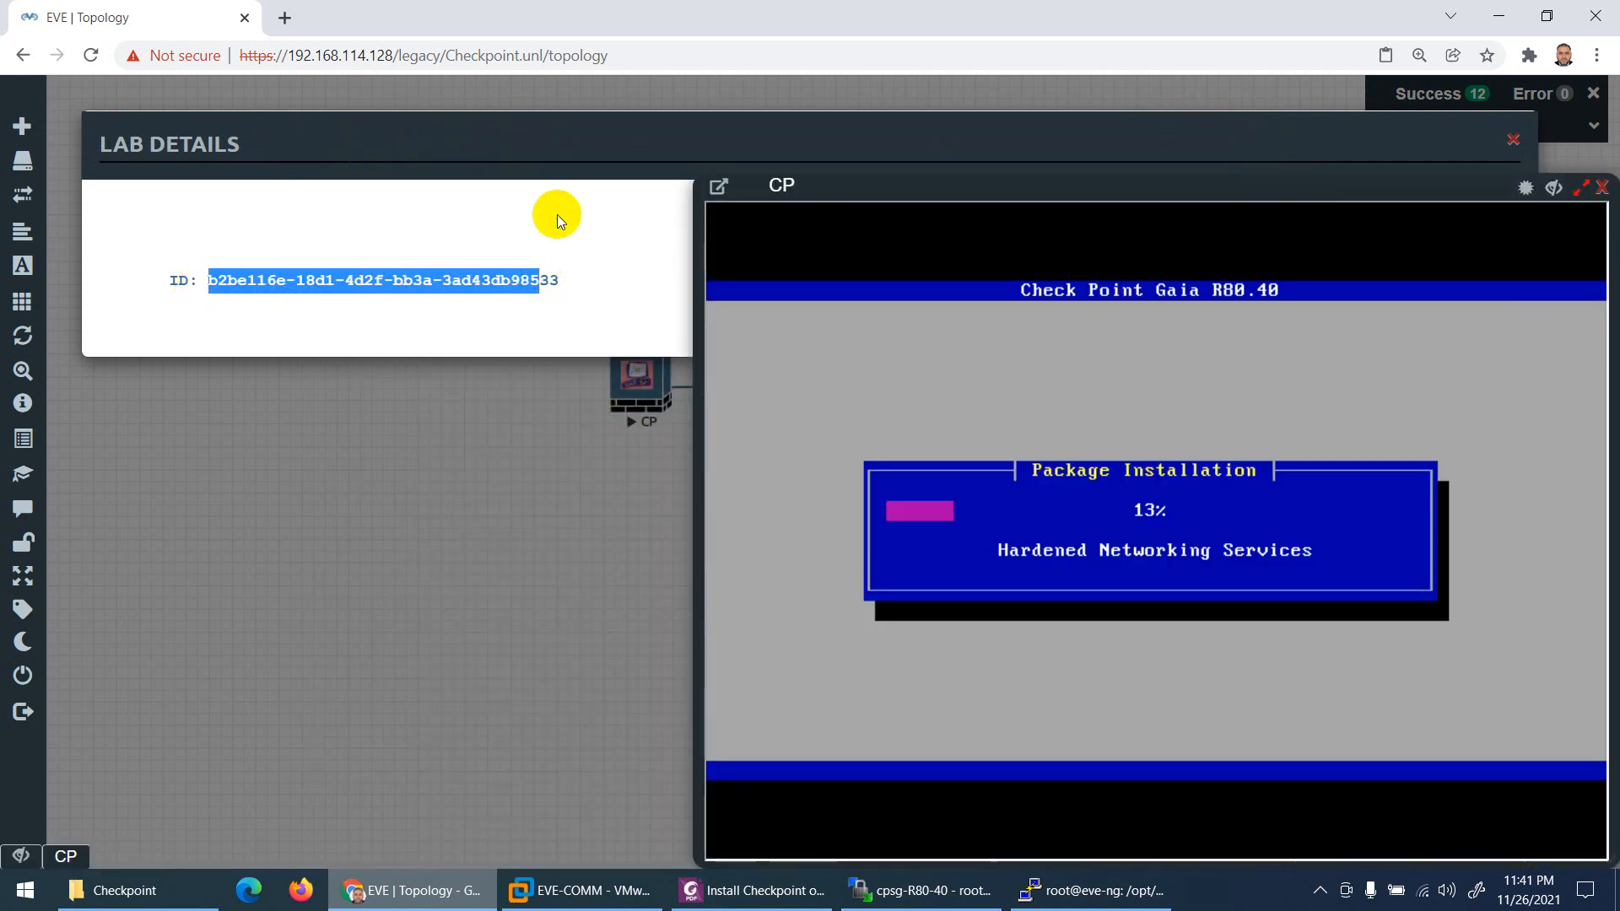
left_click(1514, 136)
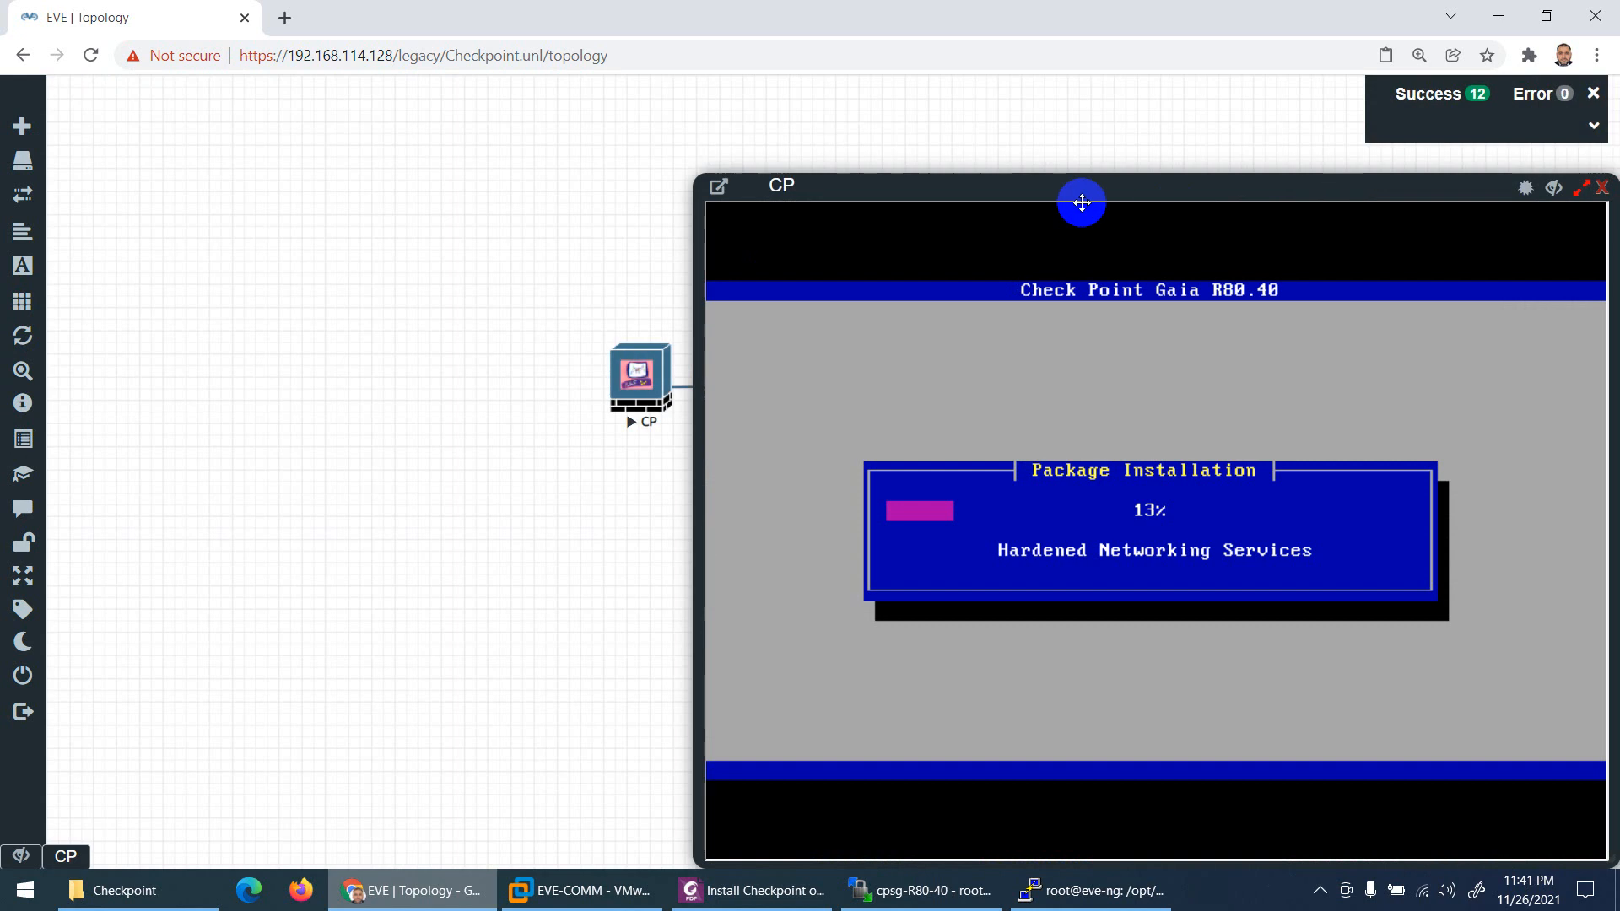
left_click_drag(1067, 189, 782, 112)
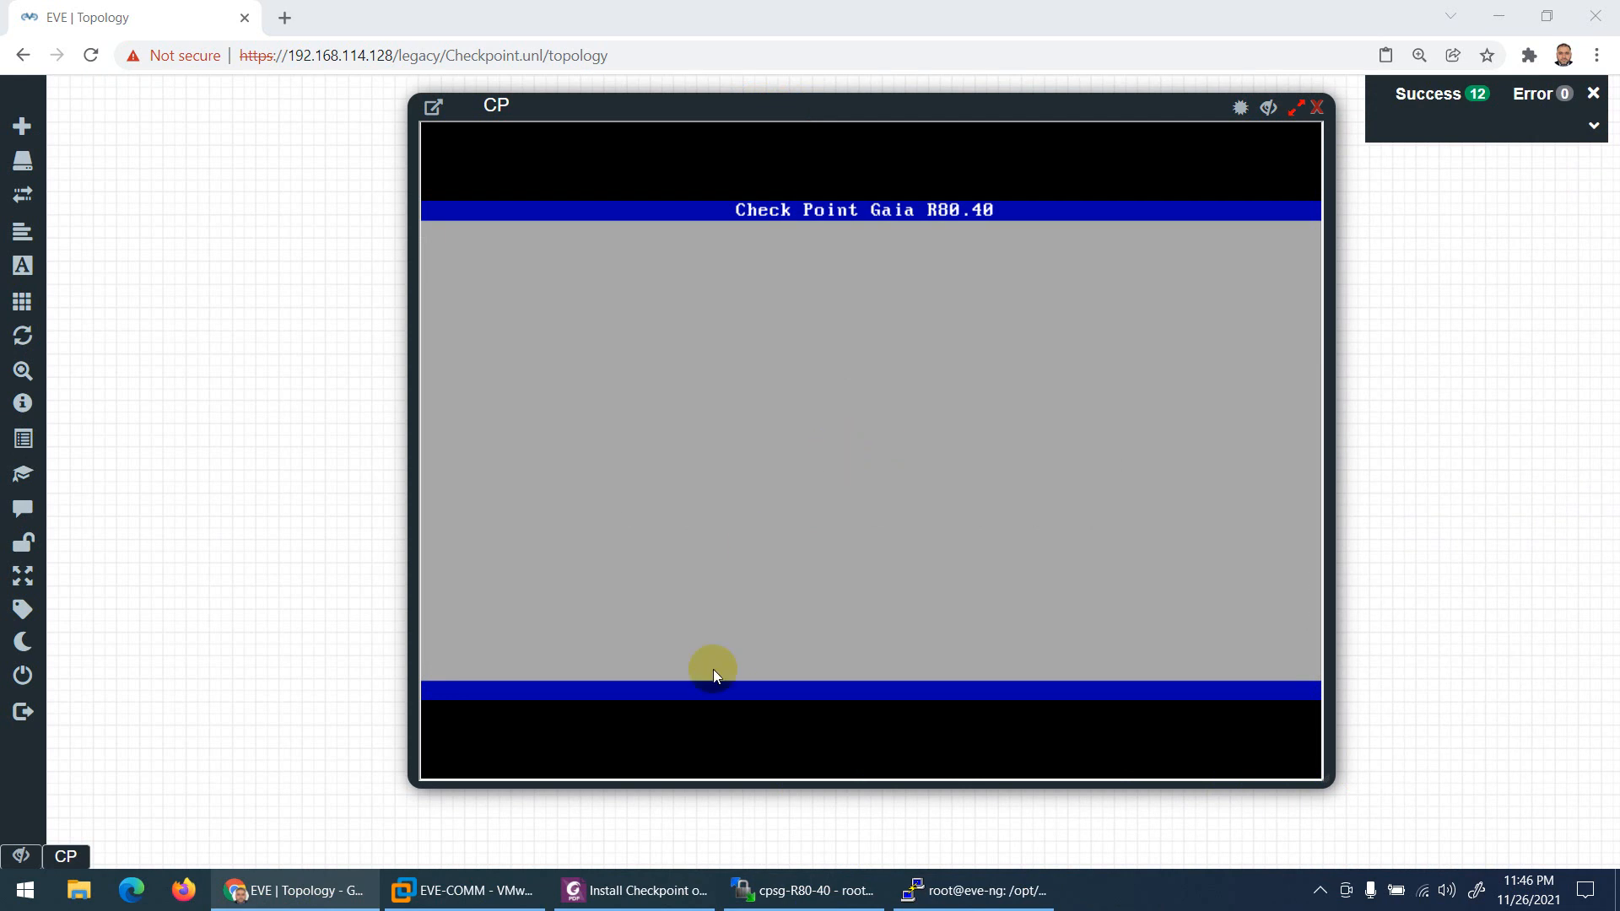
Step: Check the guide's installation screenshots, then return to the CP console's Installation complete screen
left_click(633, 890)
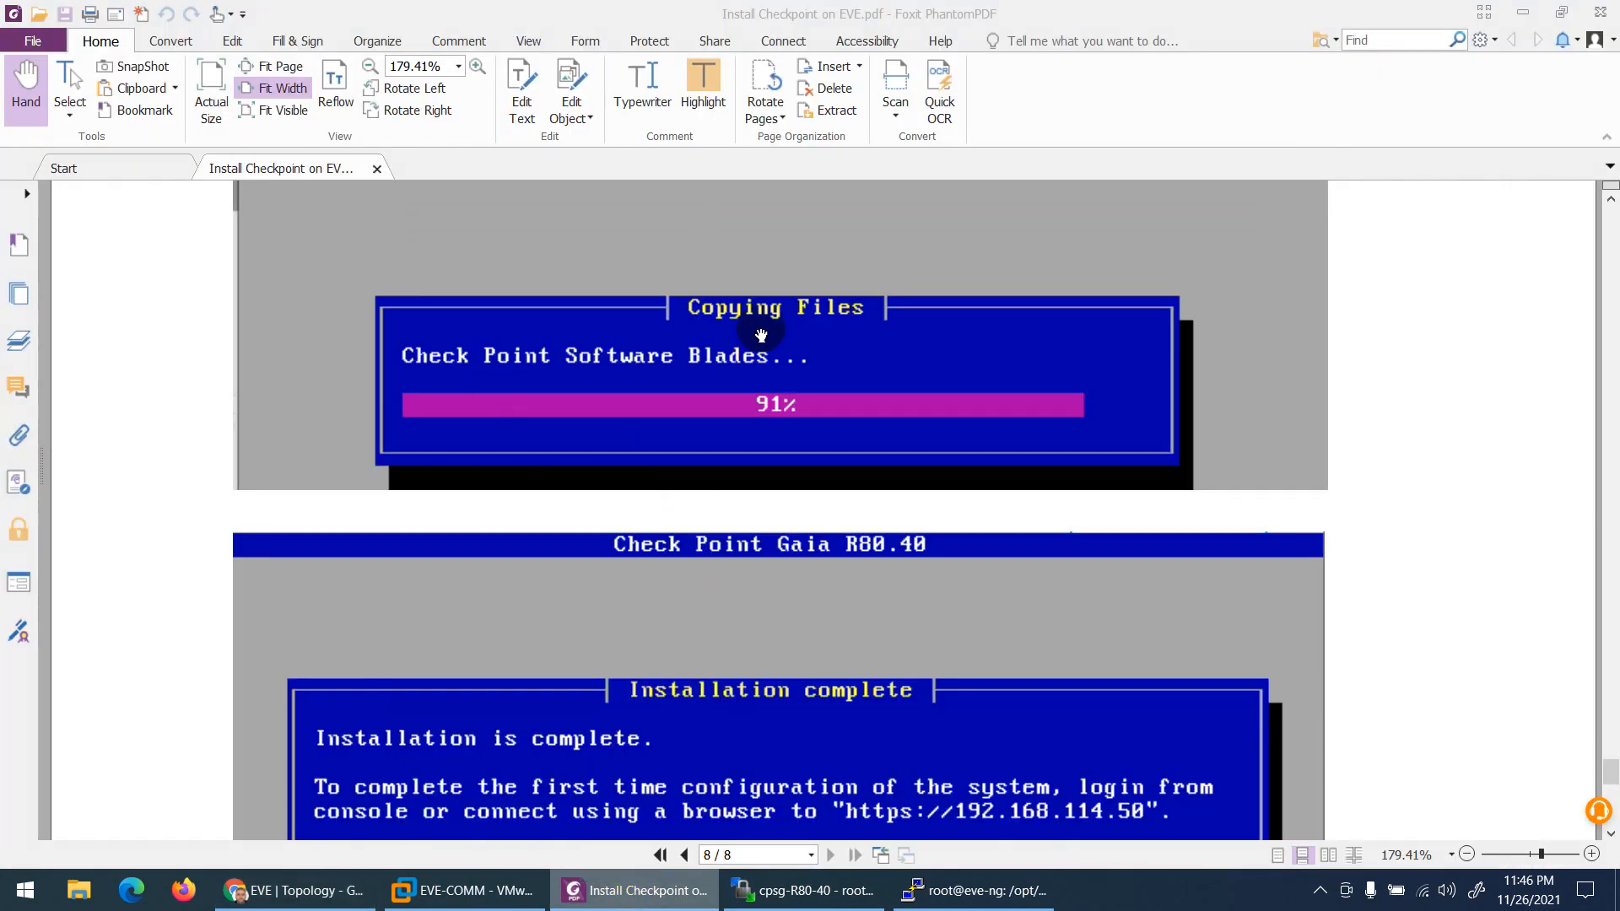
key("alt+Tab")
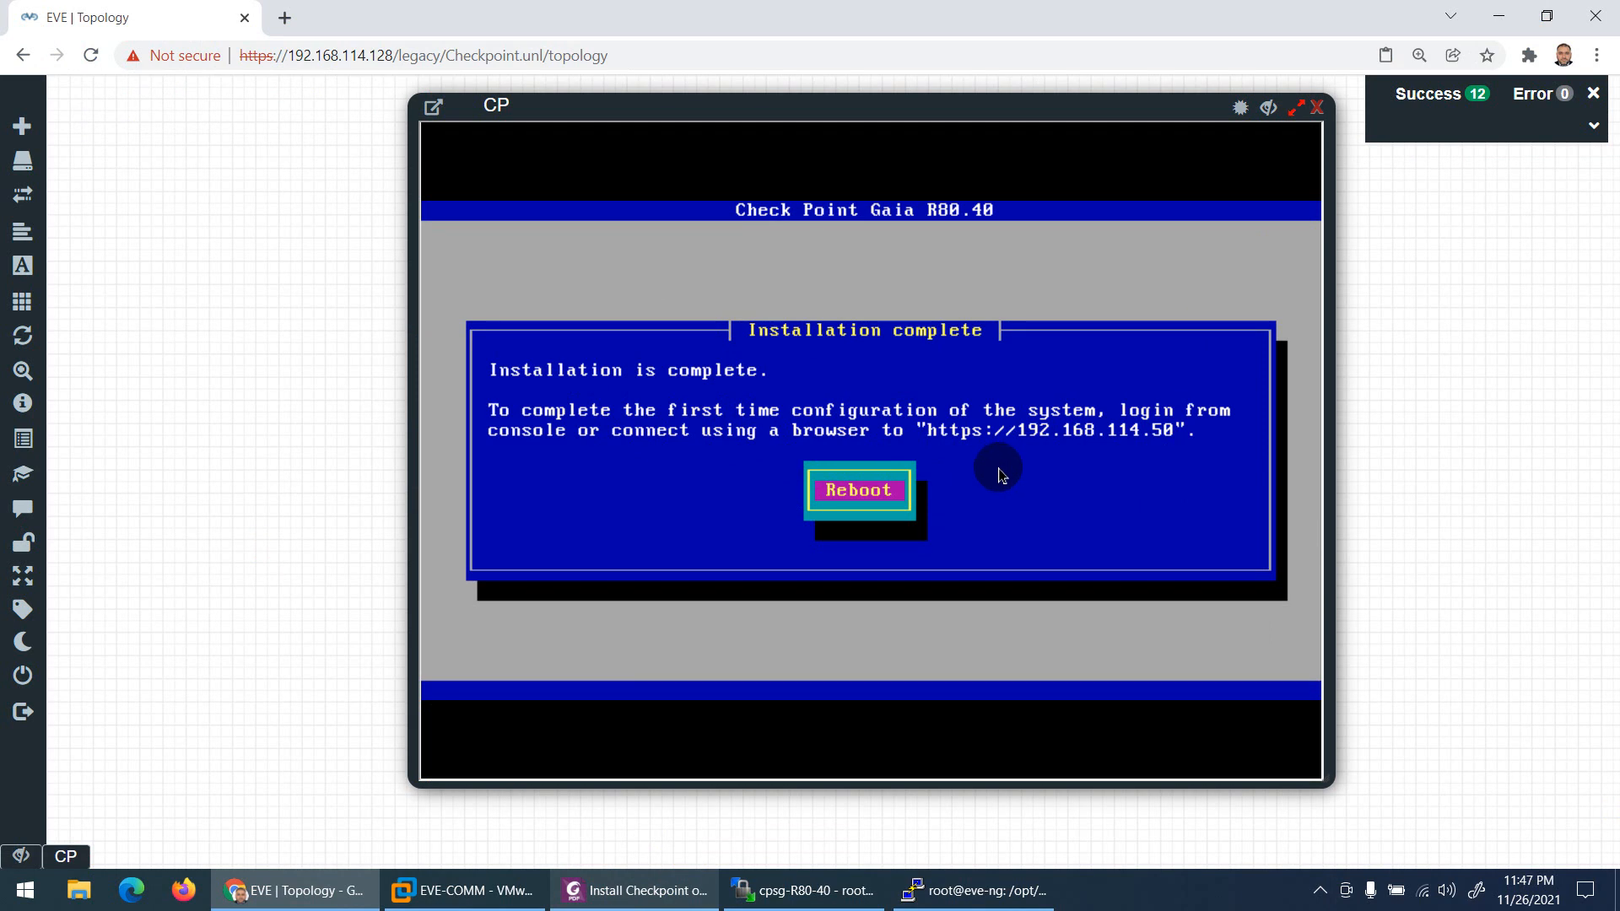
Step: Reboot the newly installed Gaia node and watch it start from the hard disk
left_click(911, 480)
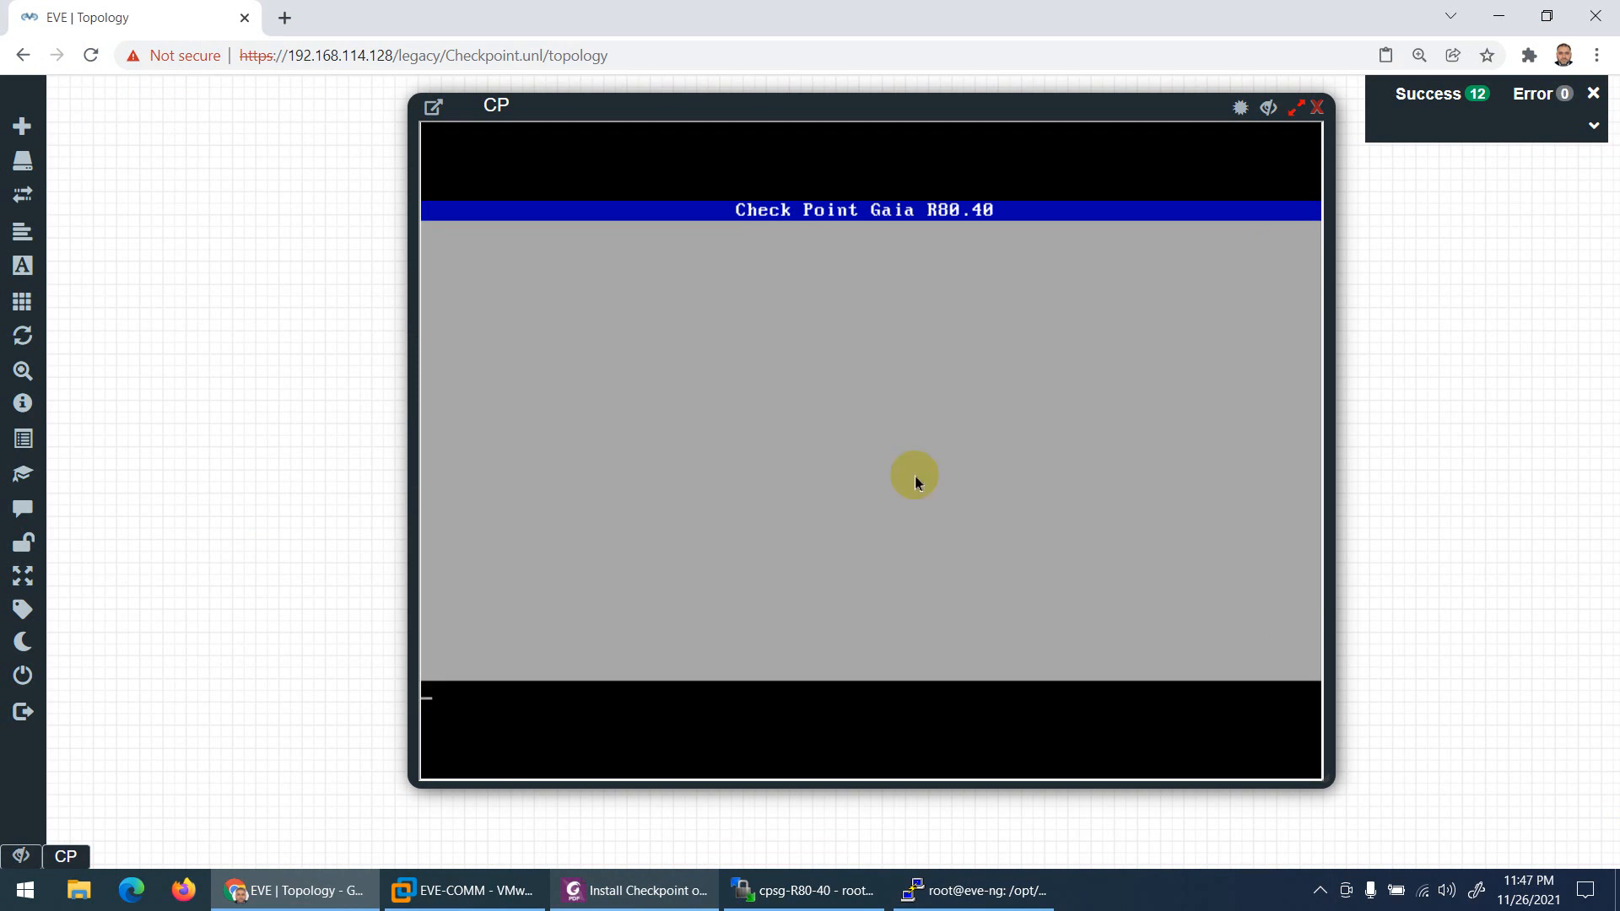
left_click(607, 893)
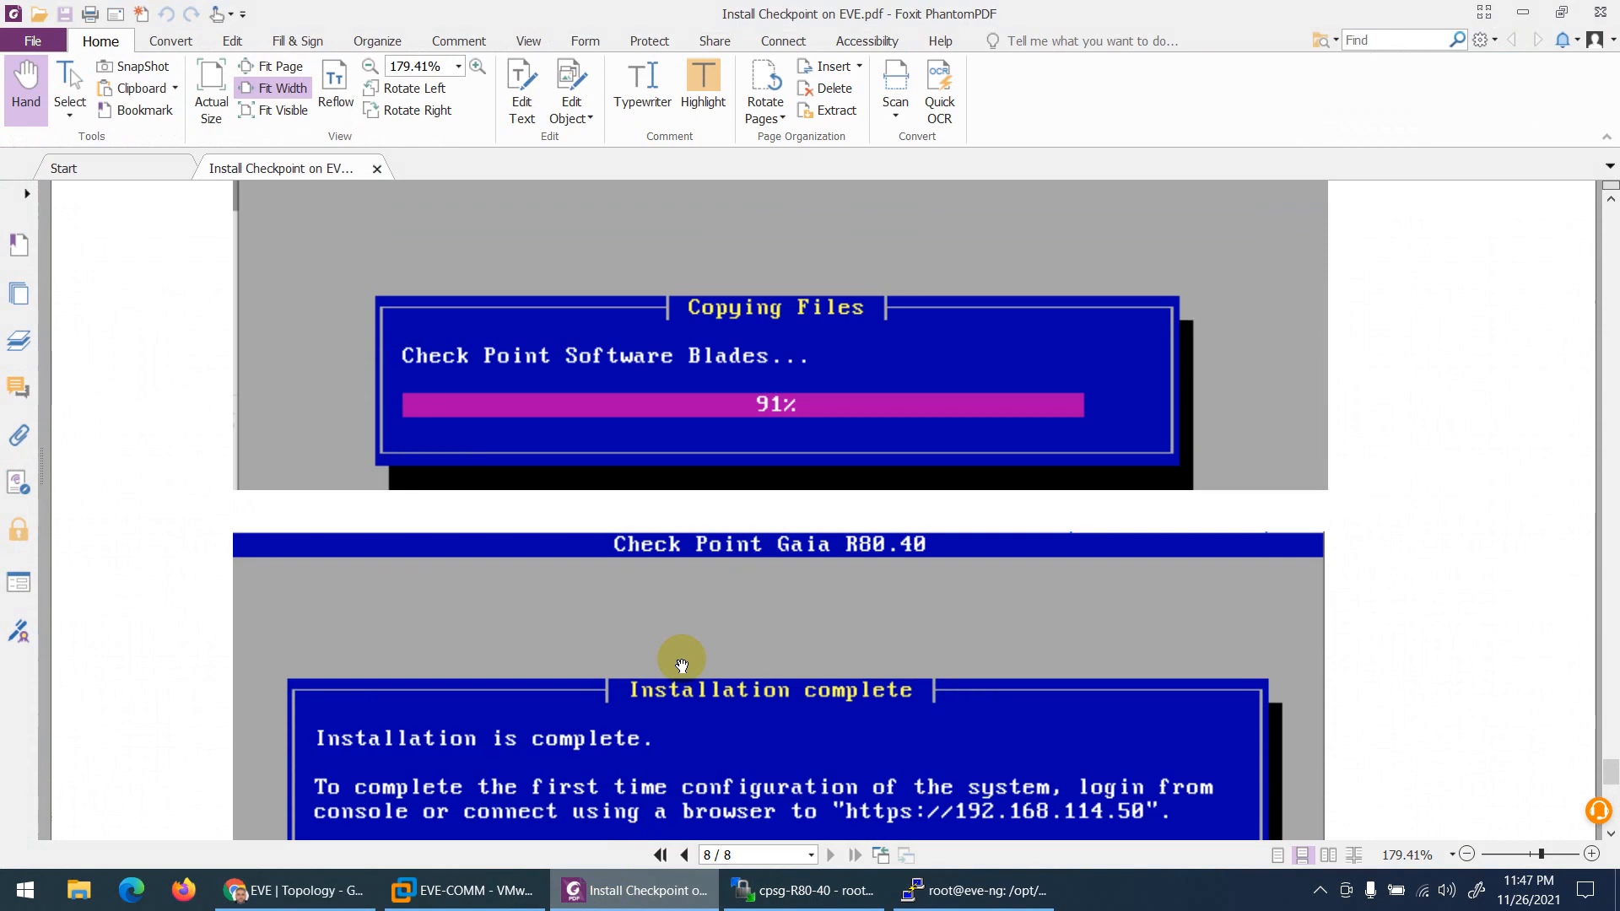
scroll(728, 422, "down", 1)
scroll(728, 422, "down", 6)
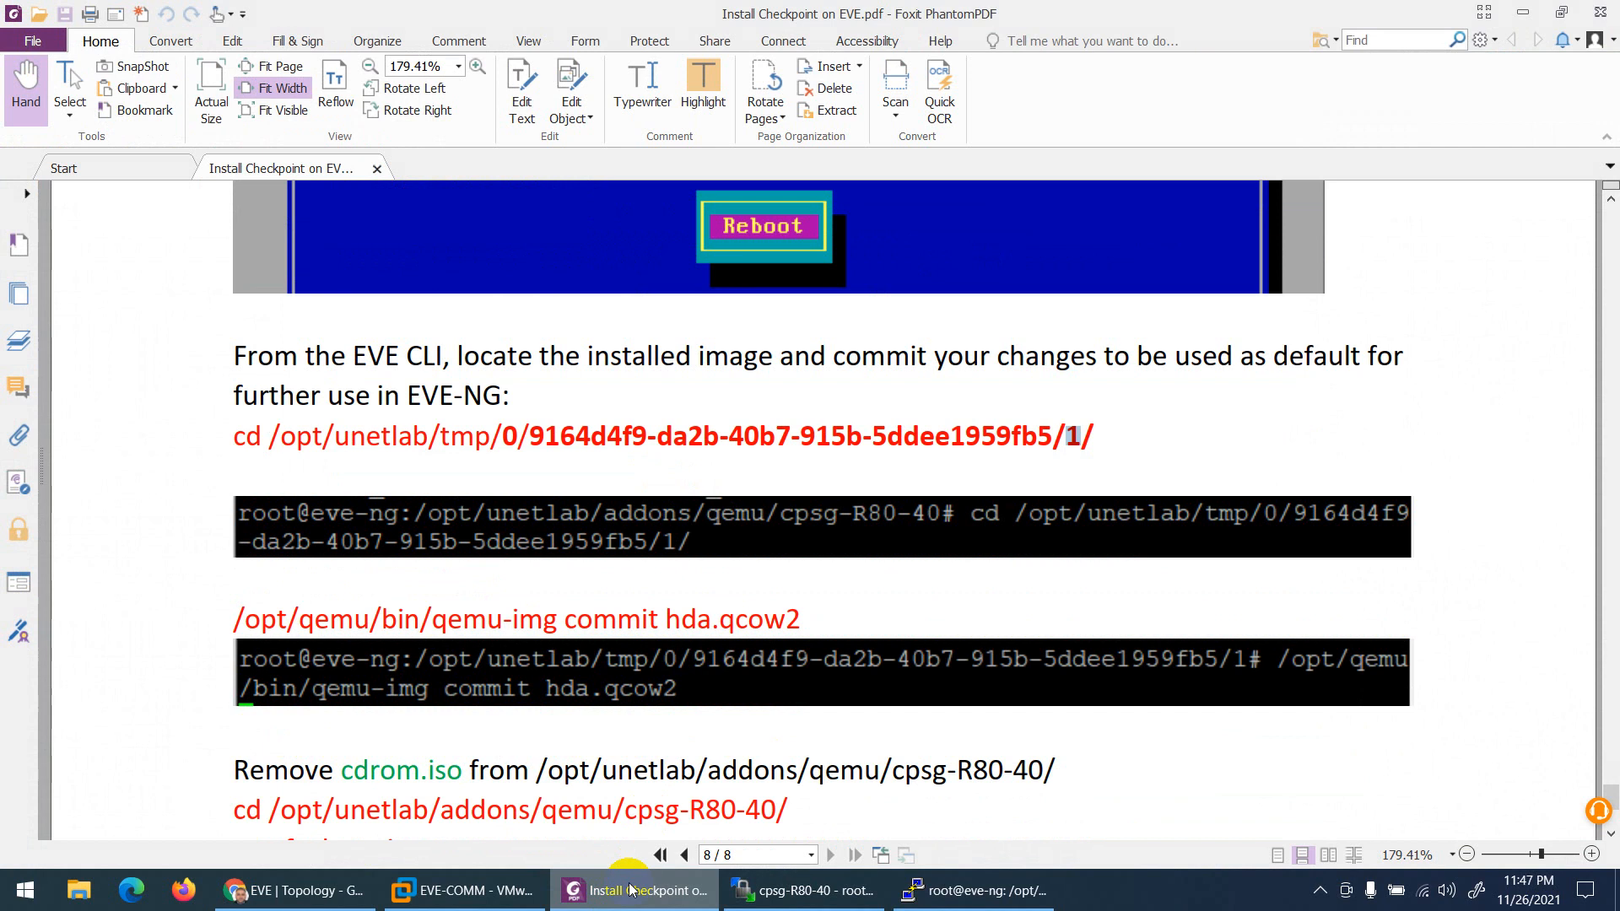
left_click(666, 890)
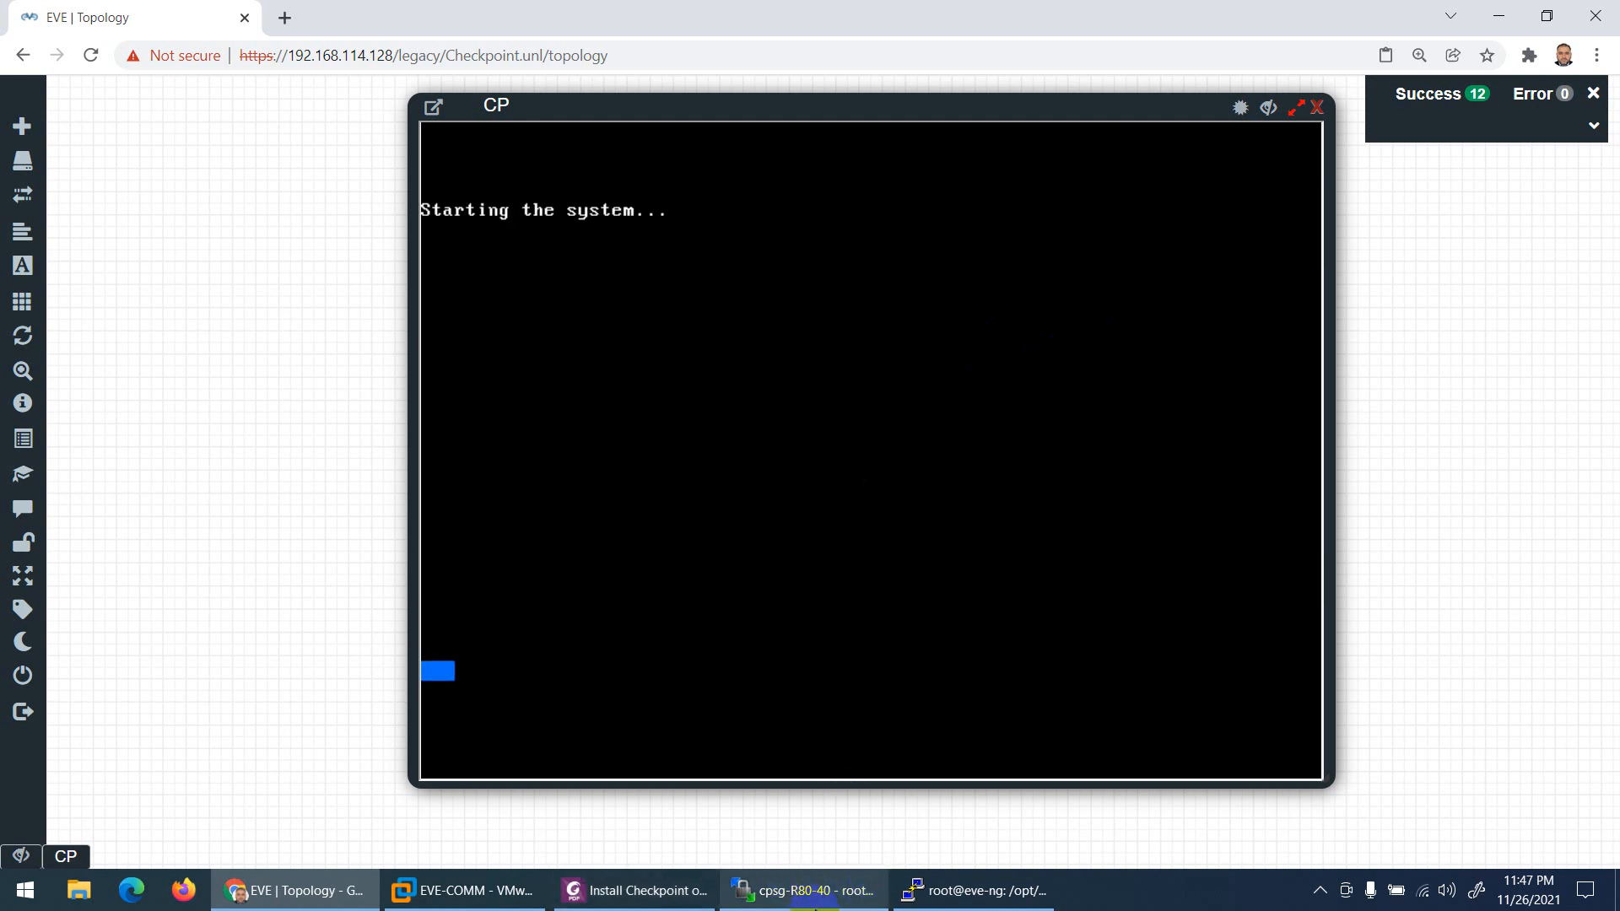
Step: Close the CP node's console to return to the Checkpoint lab topology
left_click(633, 894)
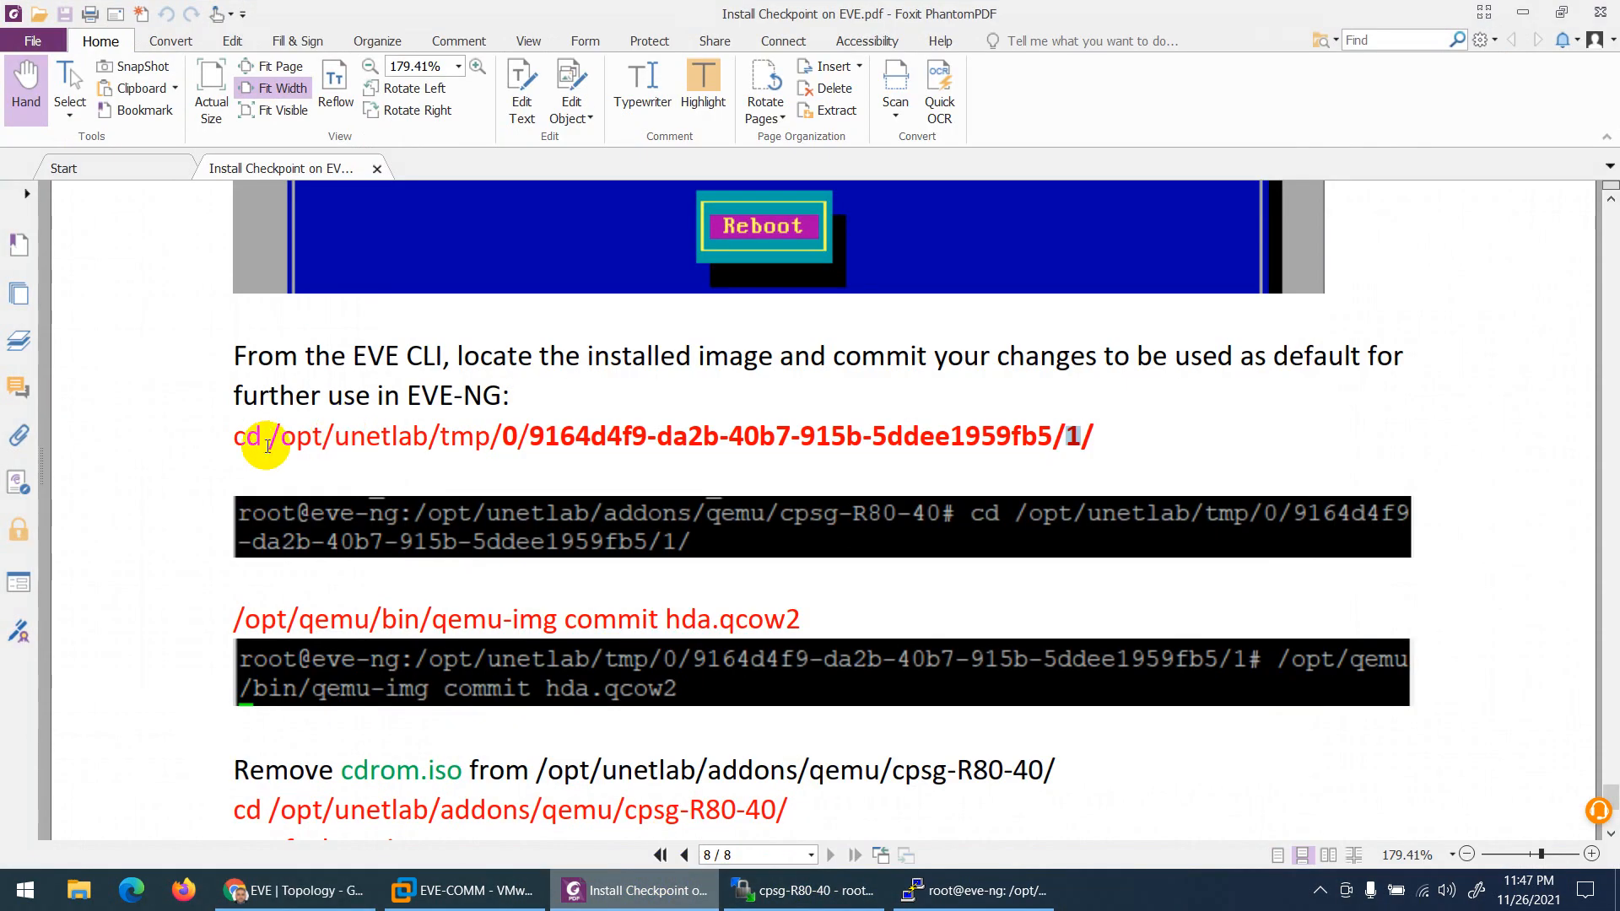
left_click(502, 433)
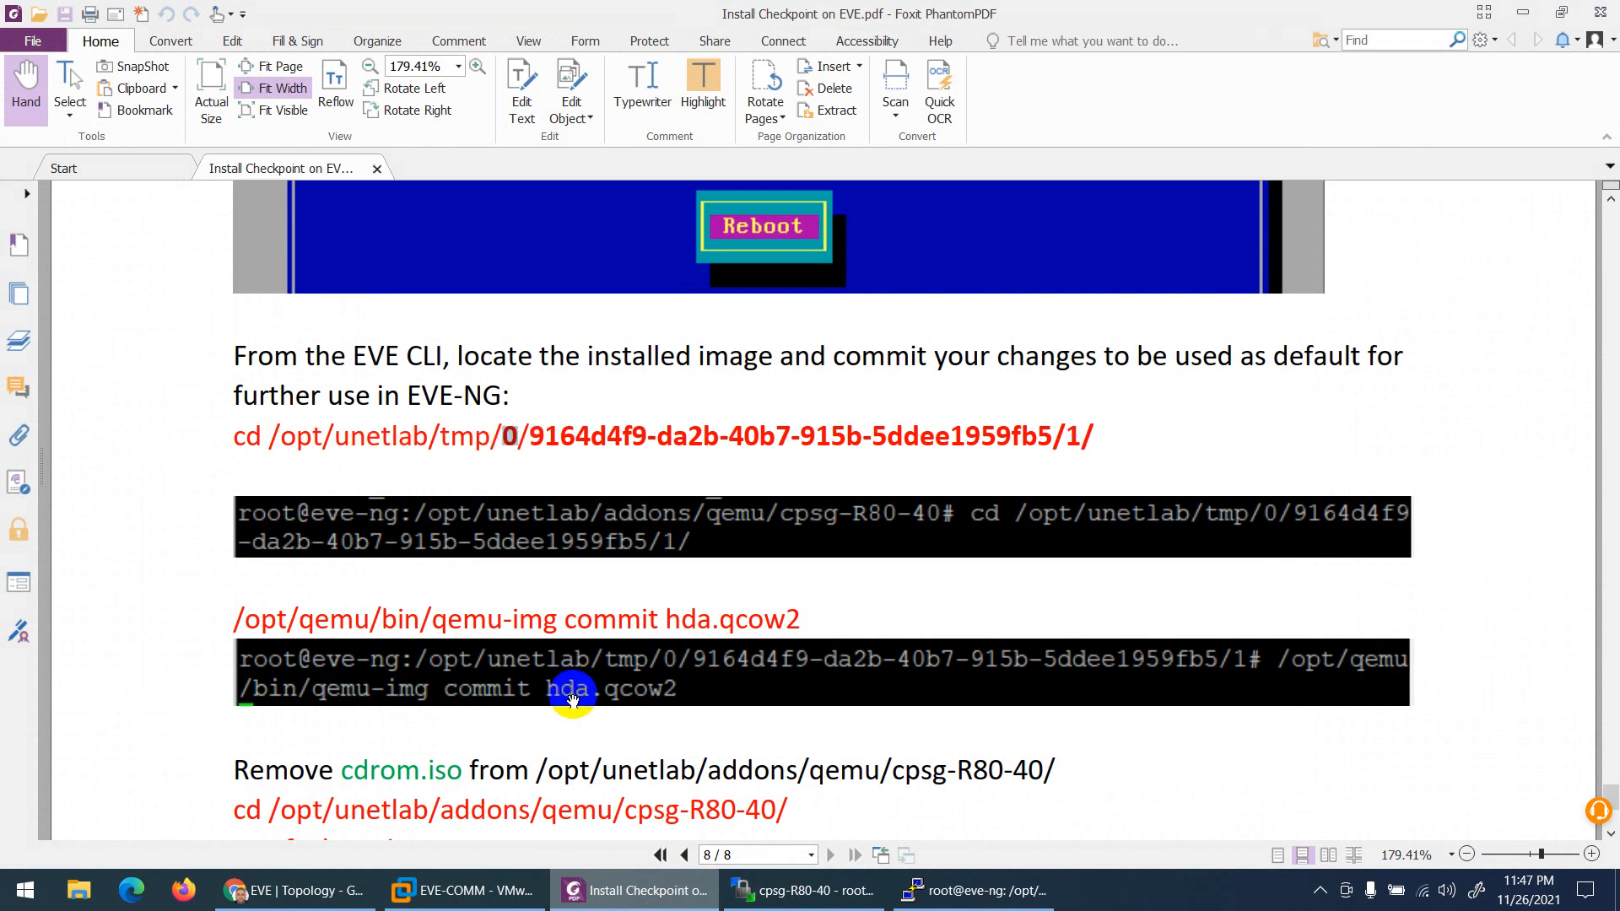
left_click(618, 892)
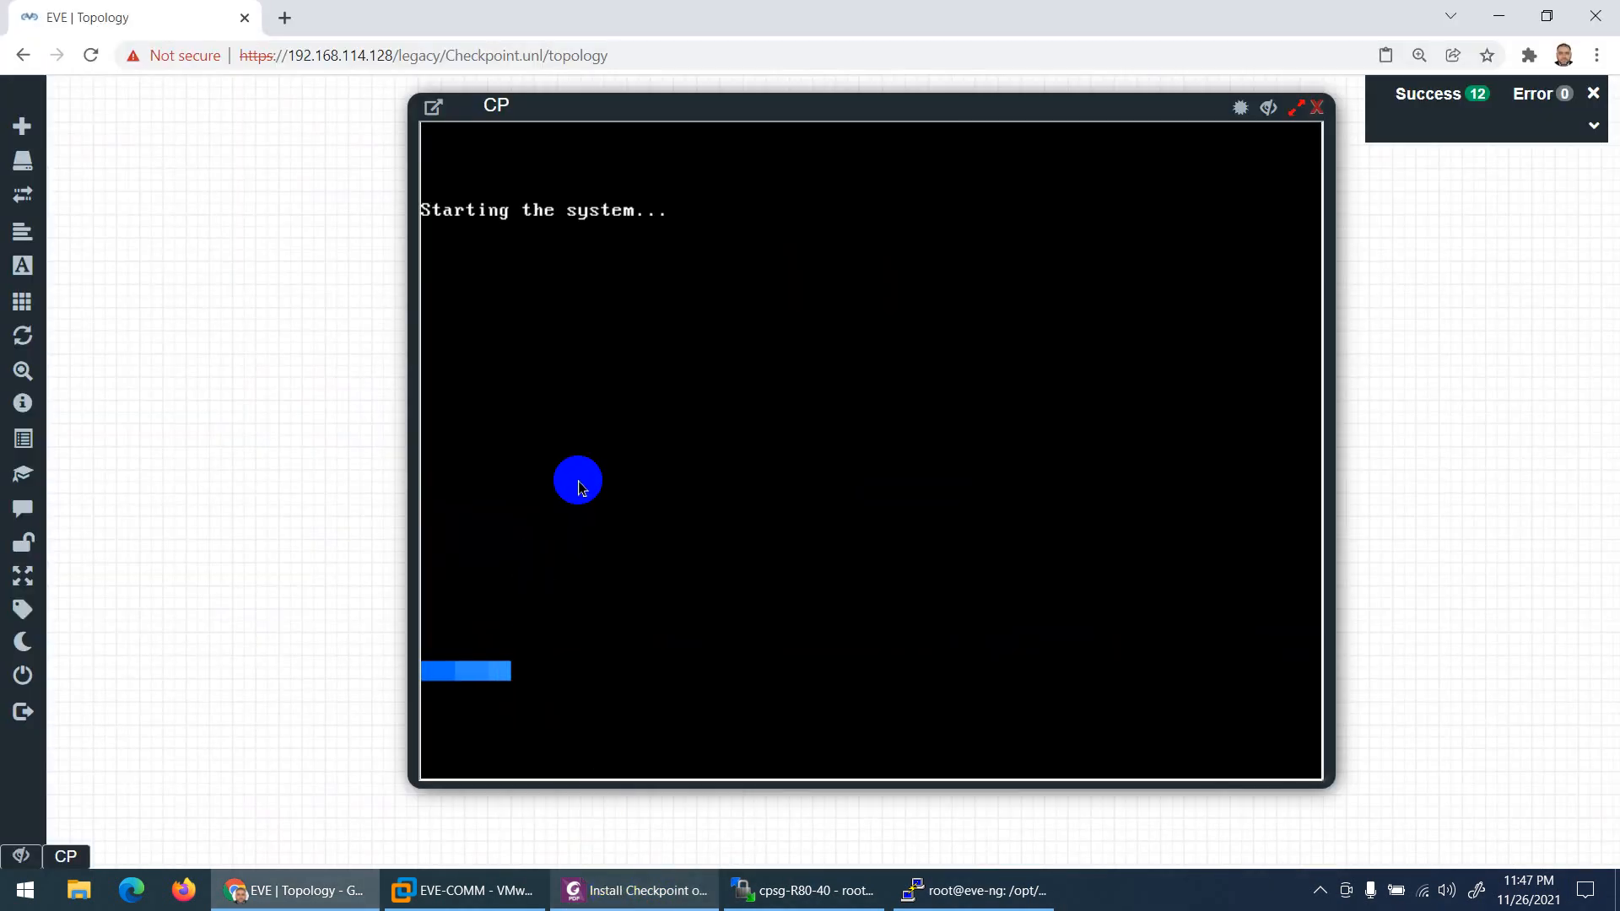
left_click(1318, 108)
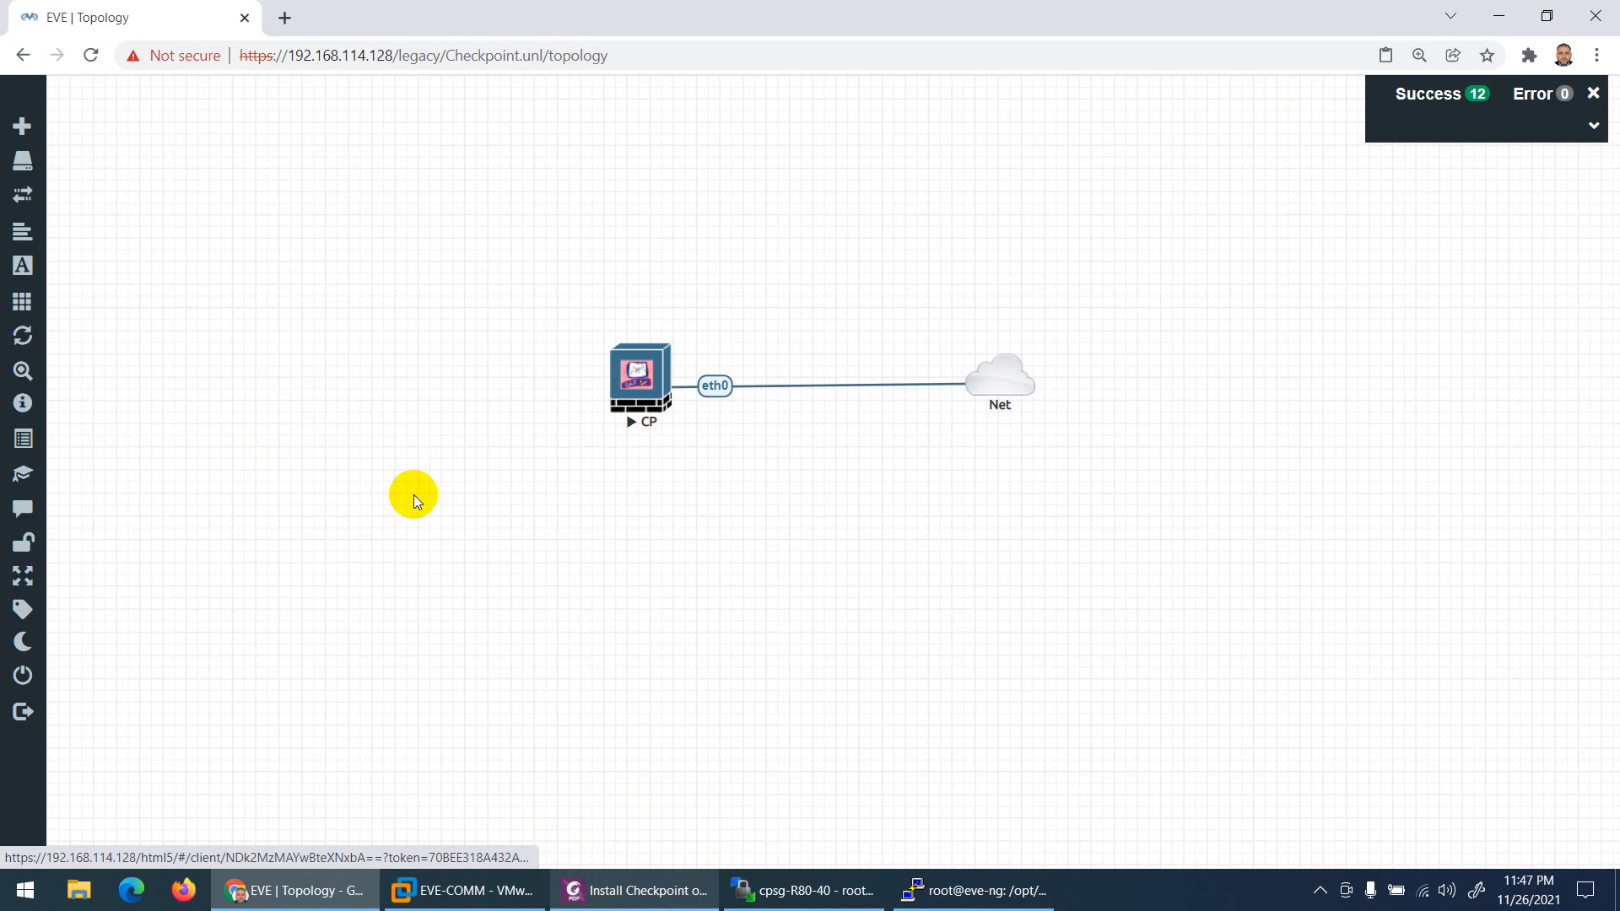
mouse_move(34, 579)
left_click(64, 678)
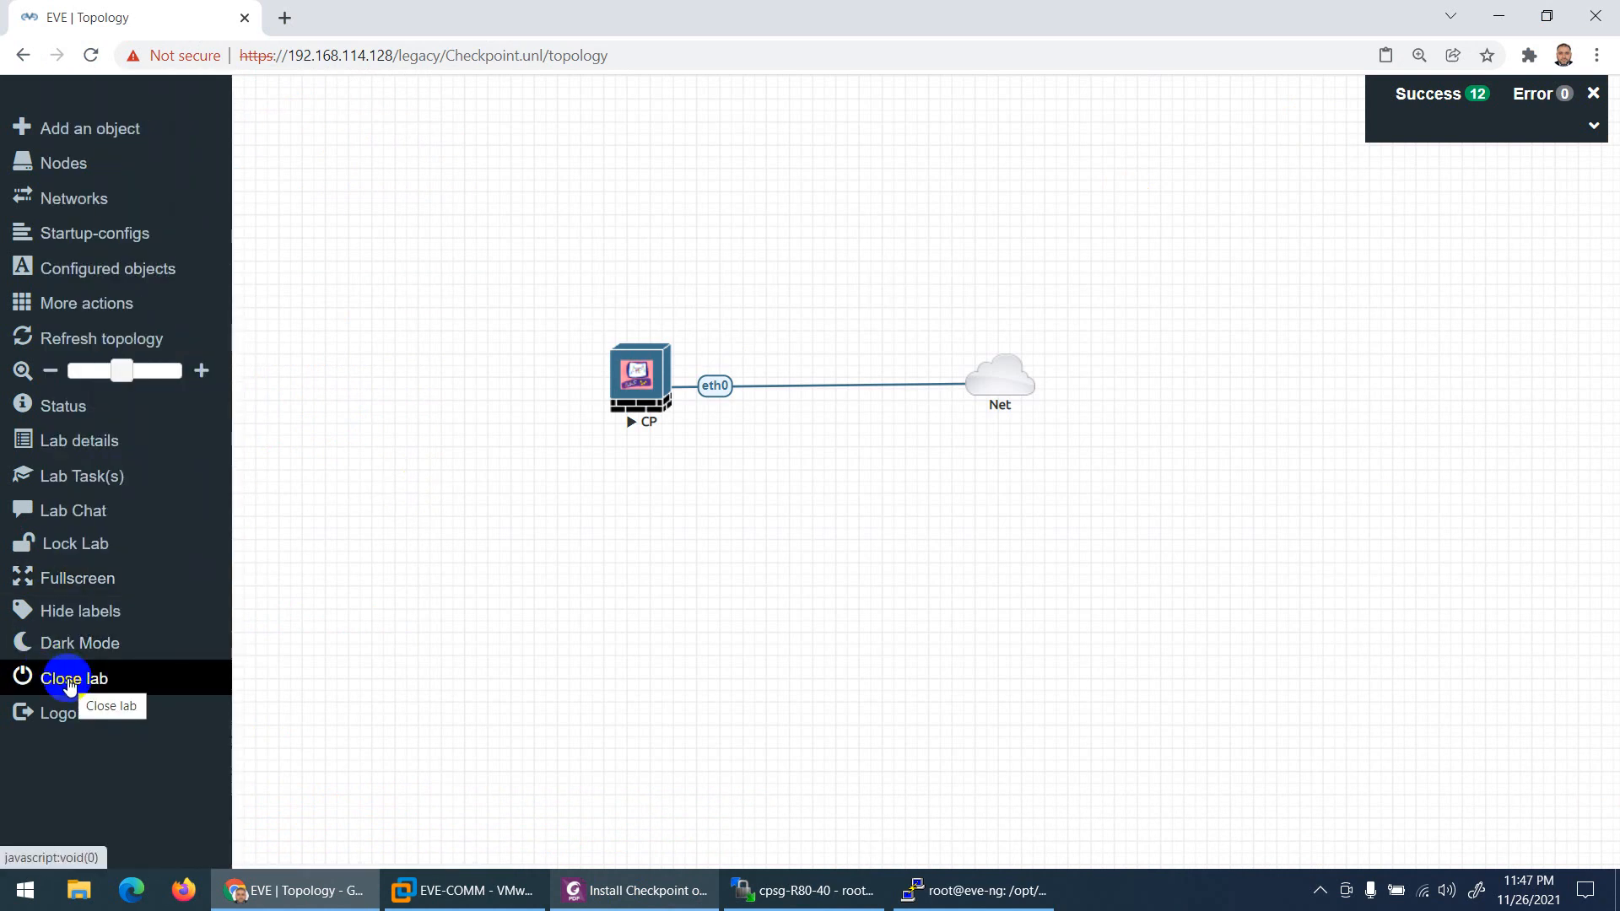
Step: Close the Checkpoint lab and look up the admin user's POD number, 0
left_click(69, 684)
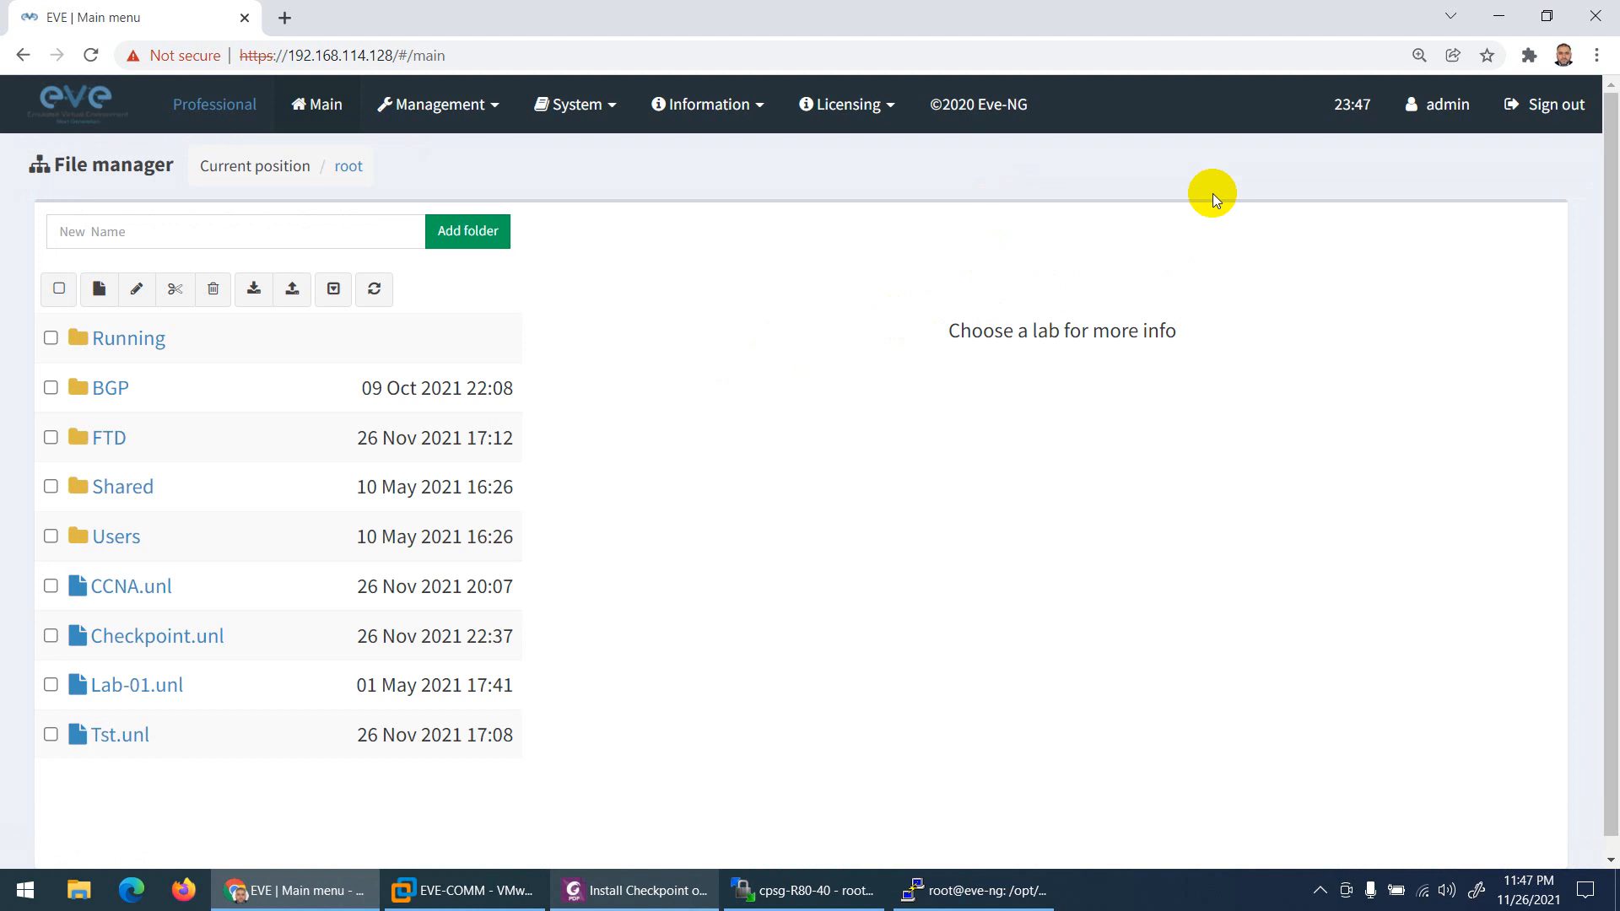
left_click(1453, 110)
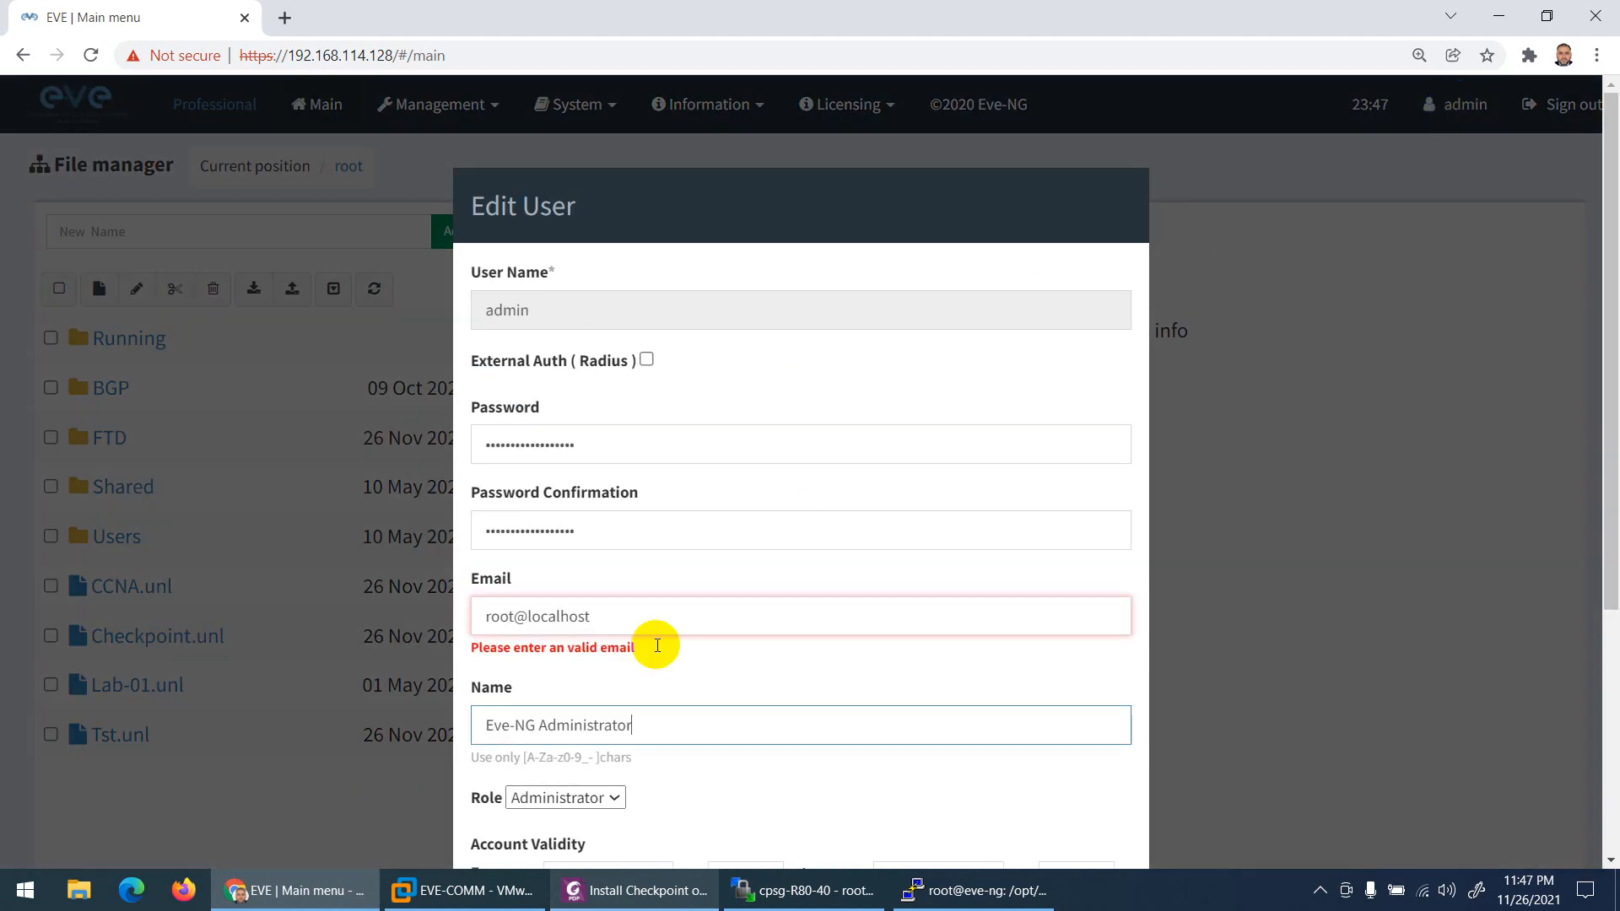
scroll(614, 710, "down", 4)
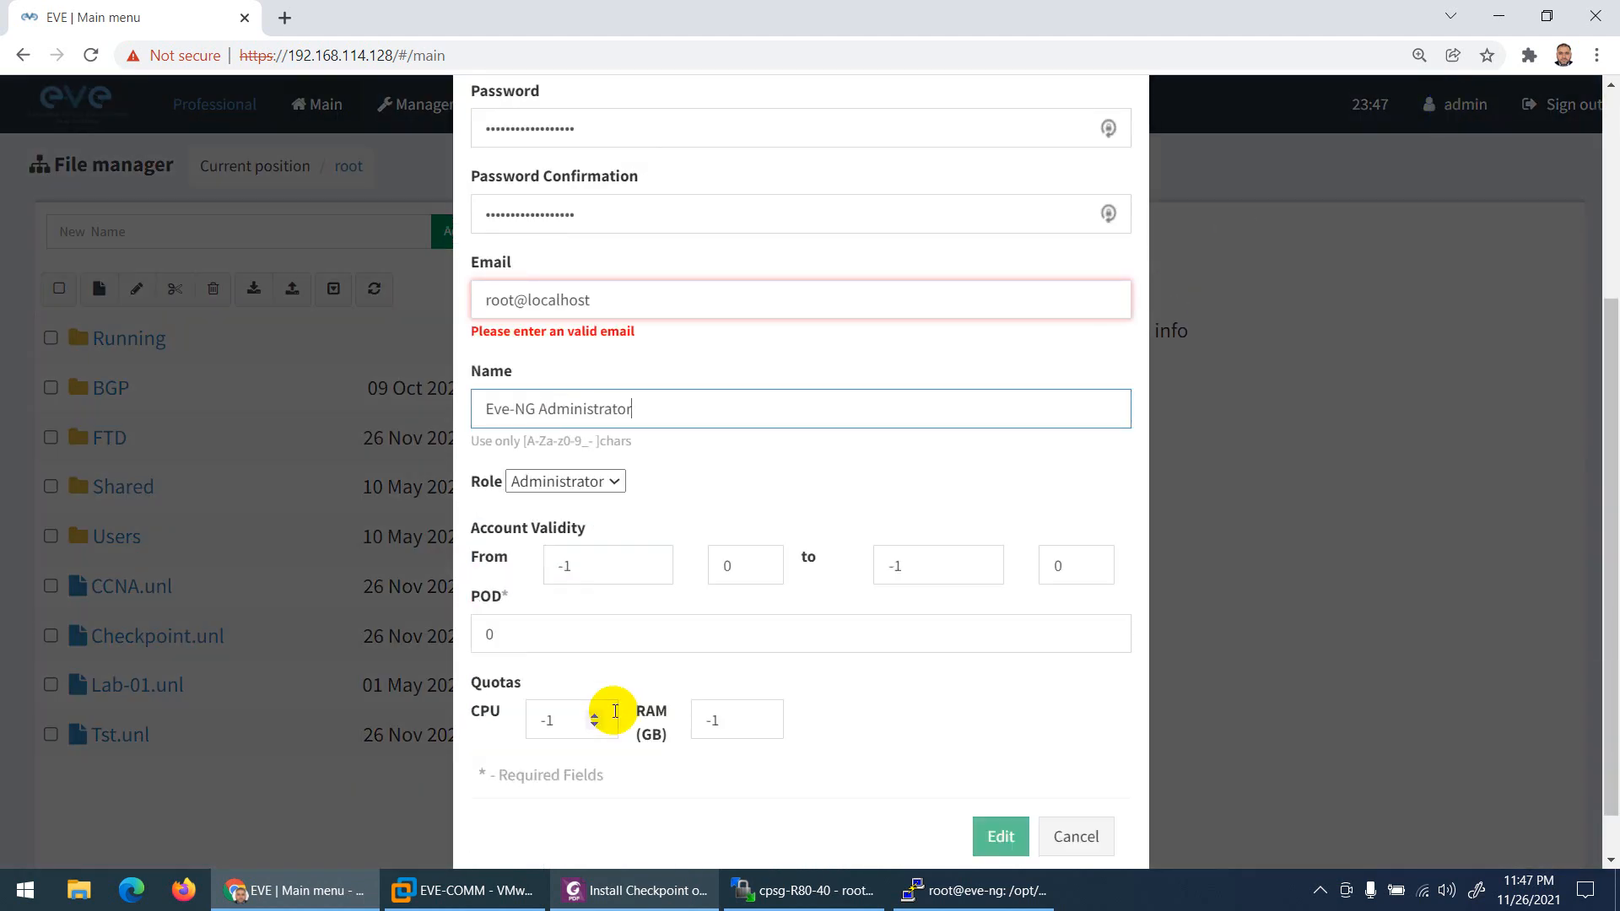
left_click_drag(477, 603, 499, 599)
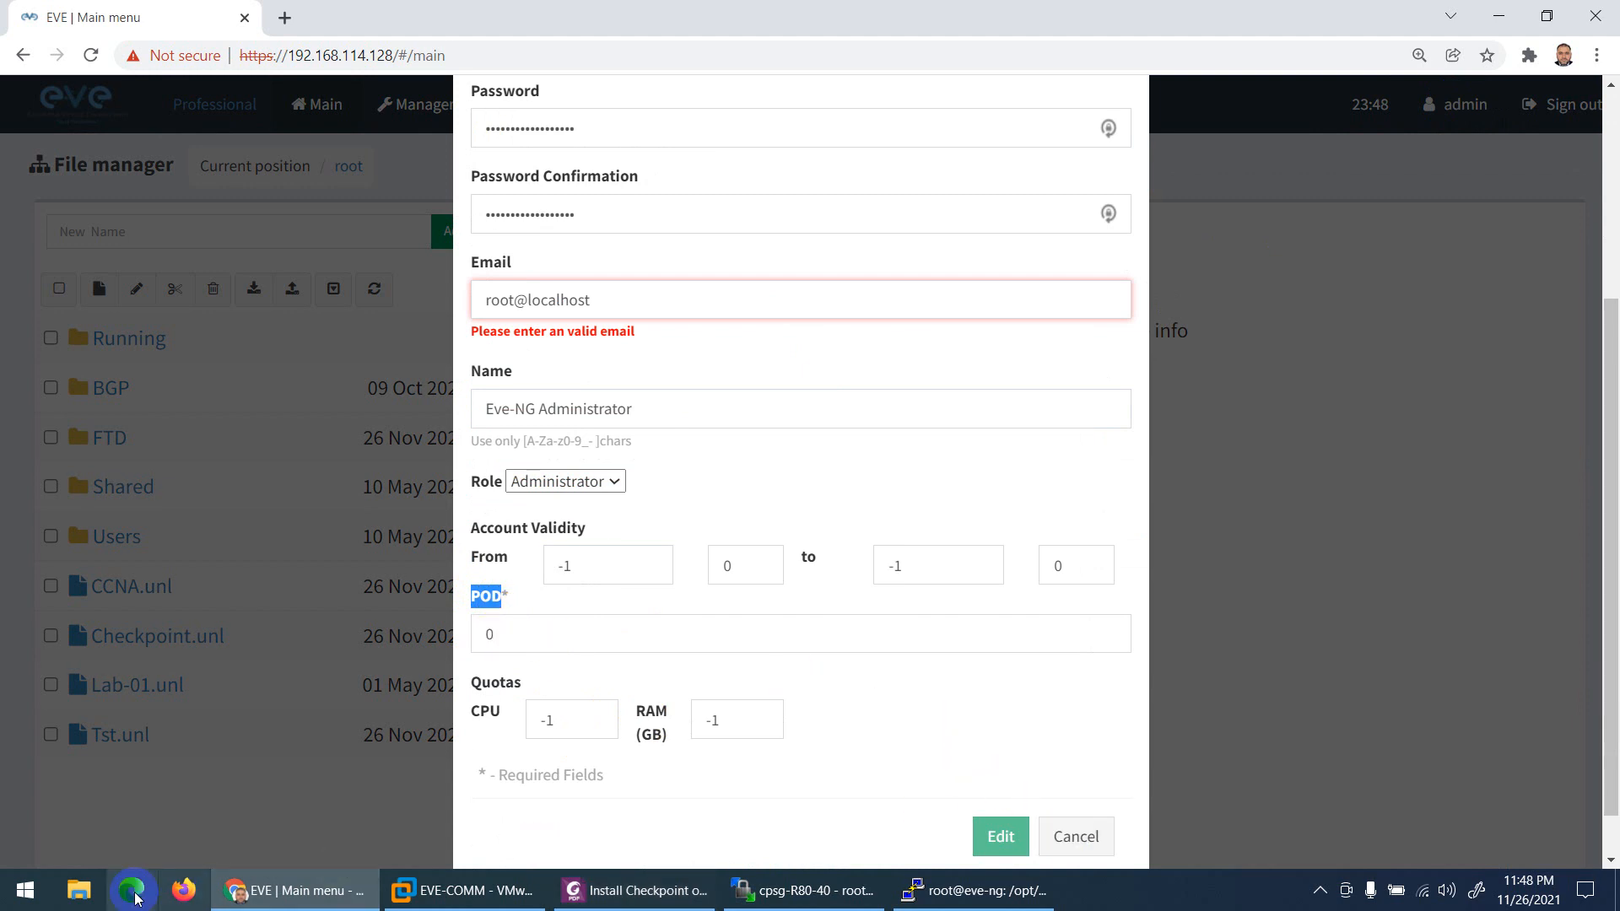
Step: Note the POD number 0 in a new Notepad file and cancel the user settings
left_click(40, 899)
type("not")
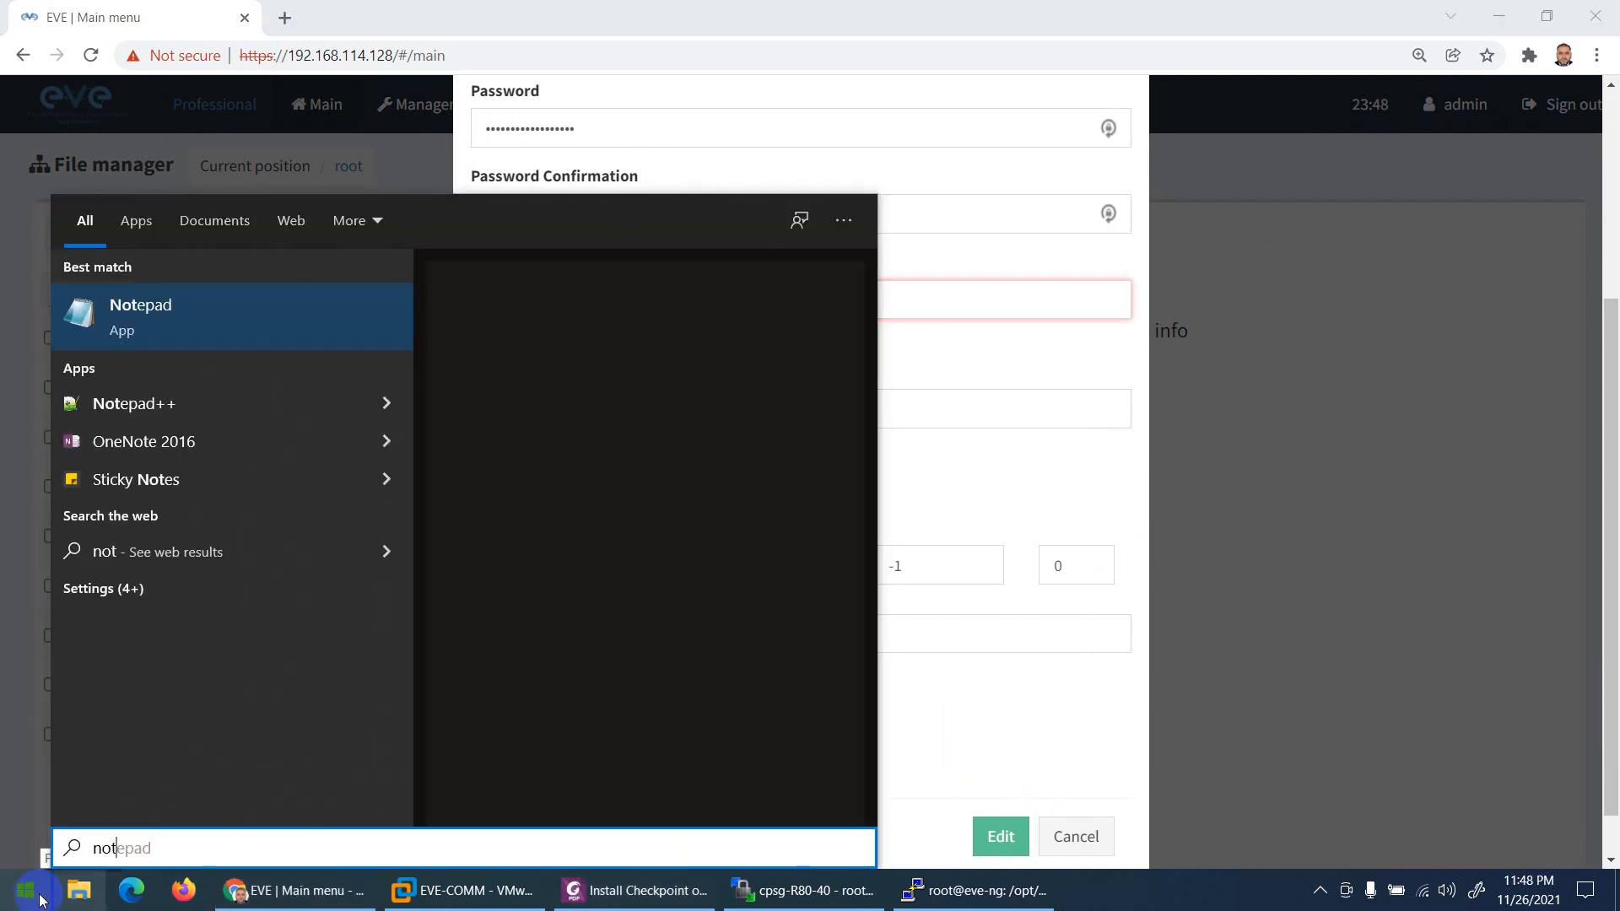
type("epad")
key("Return")
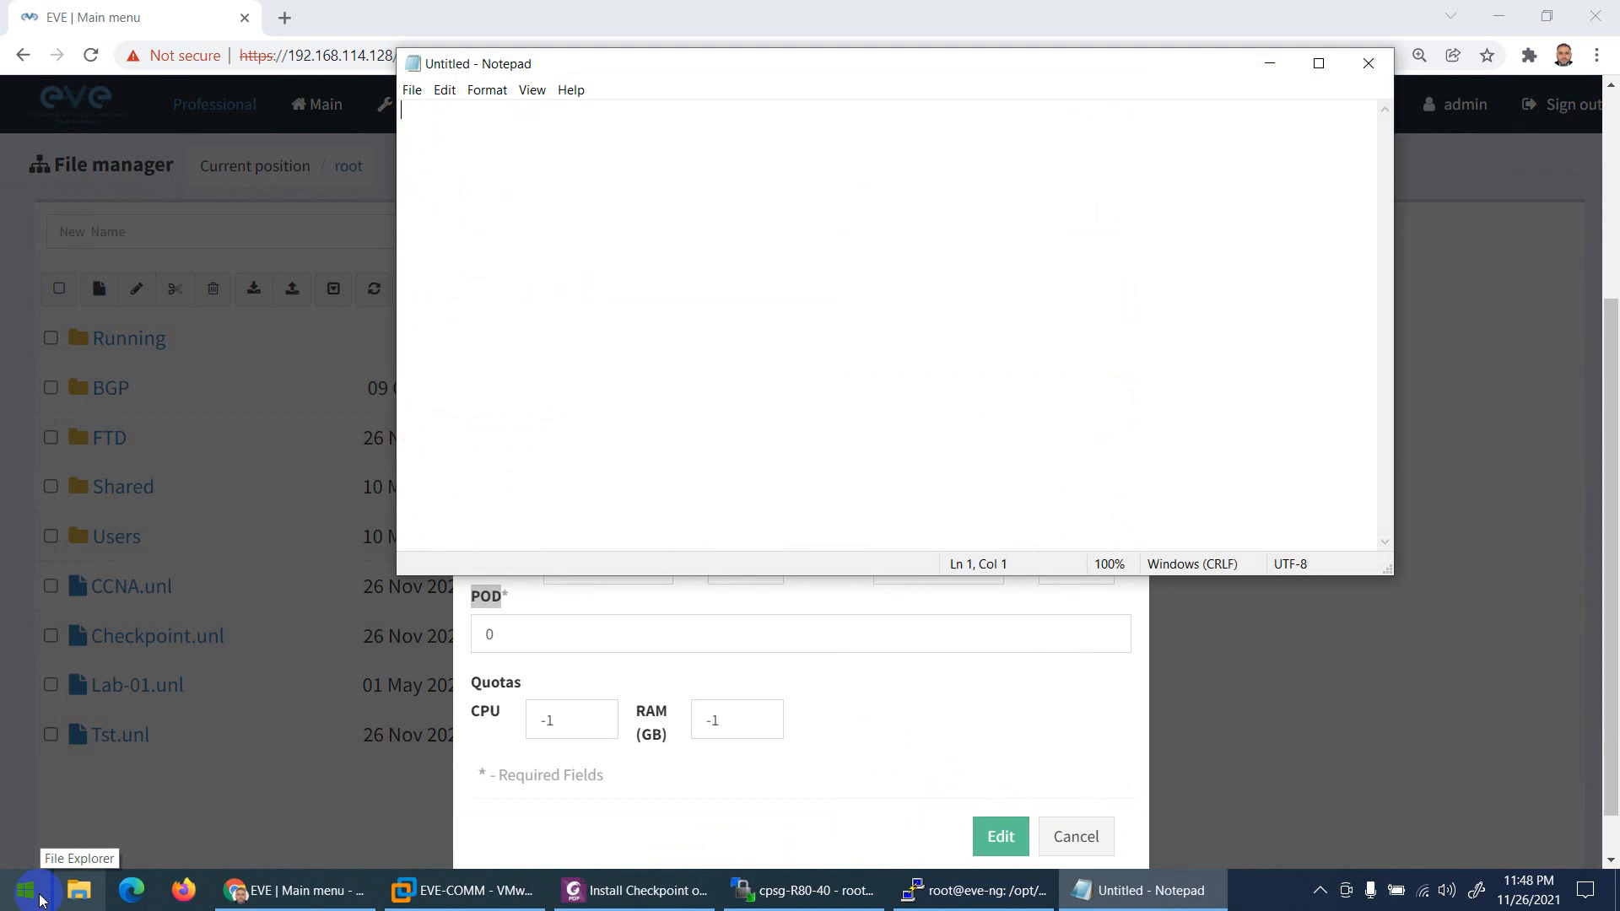
type("0")
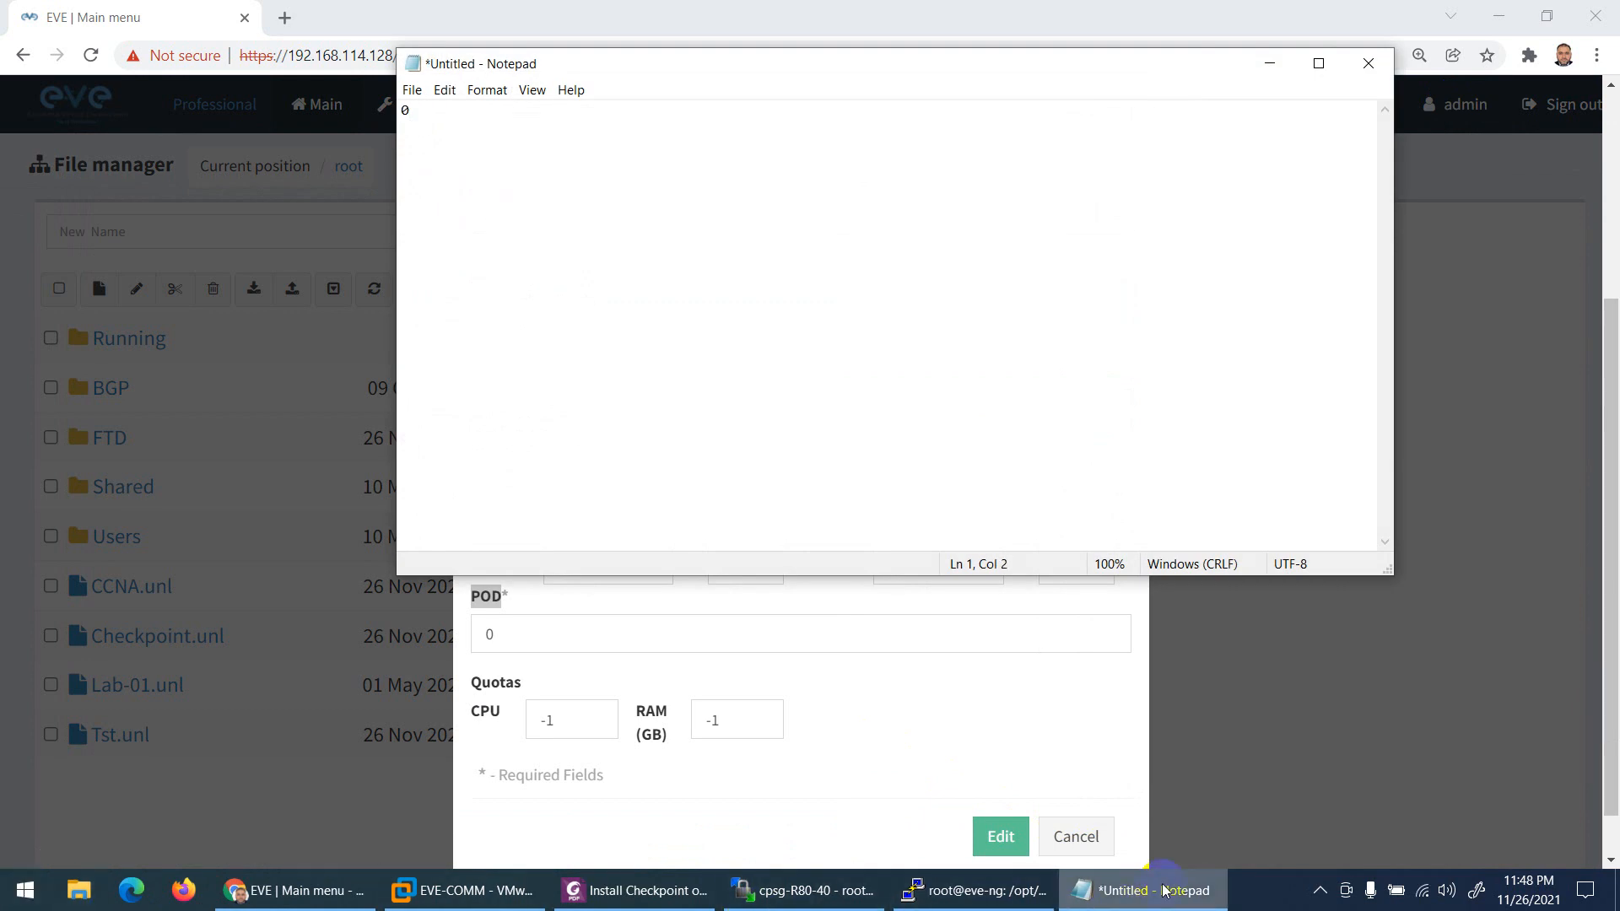
left_click(1084, 890)
left_click(1078, 842)
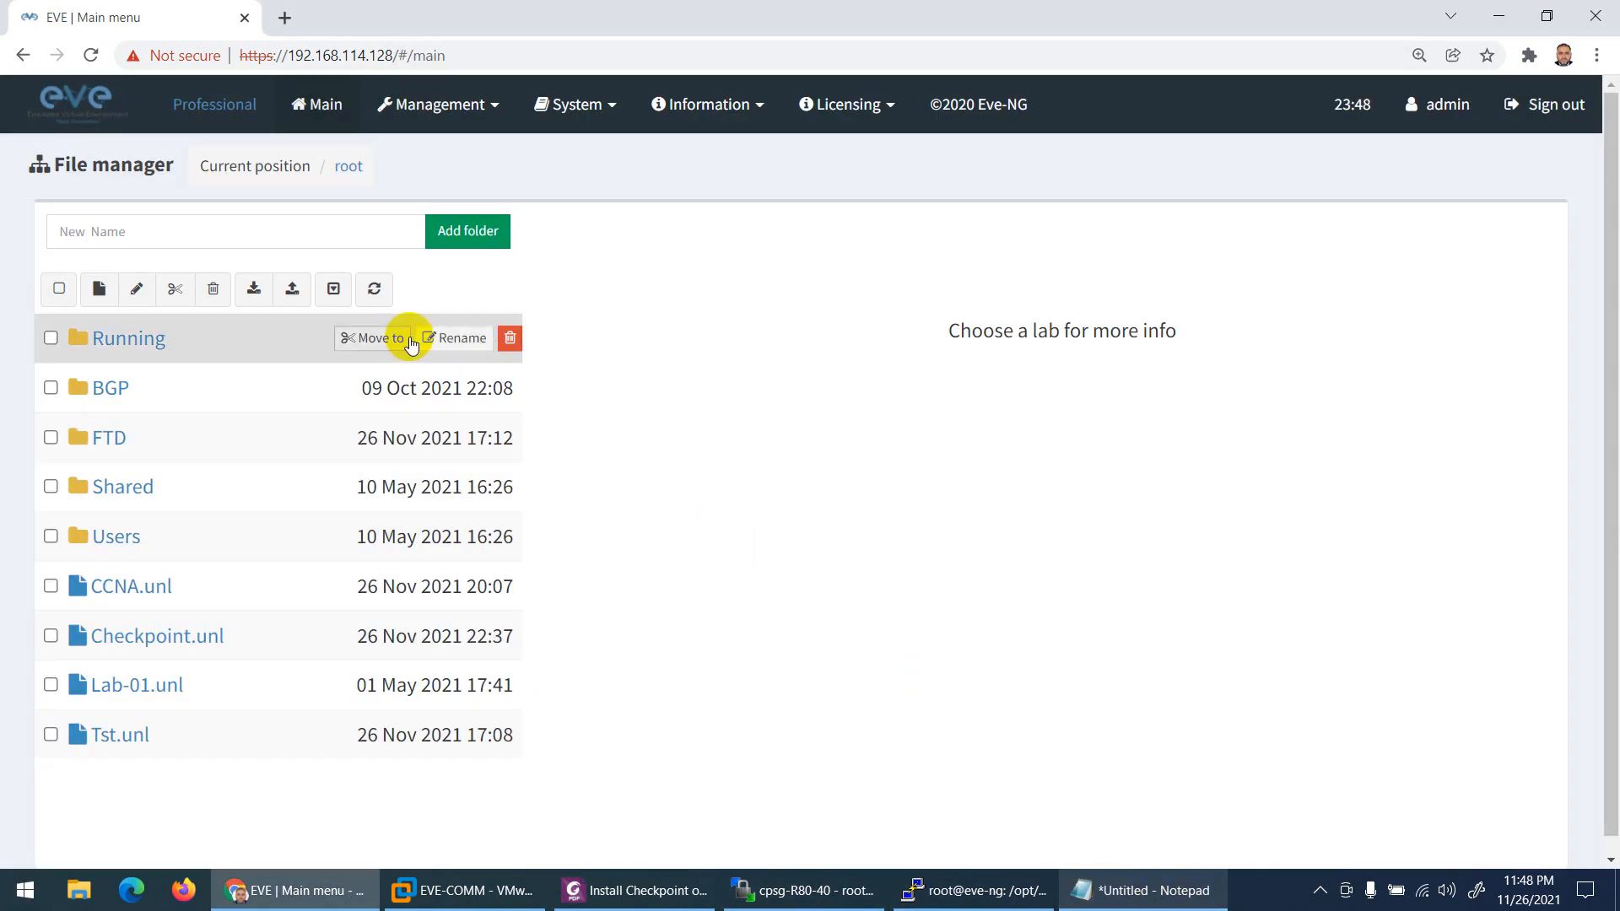
Step: Reopen Checkpoint.unl and highlight the lab GUID in the guide's example cd path
left_click(133, 645)
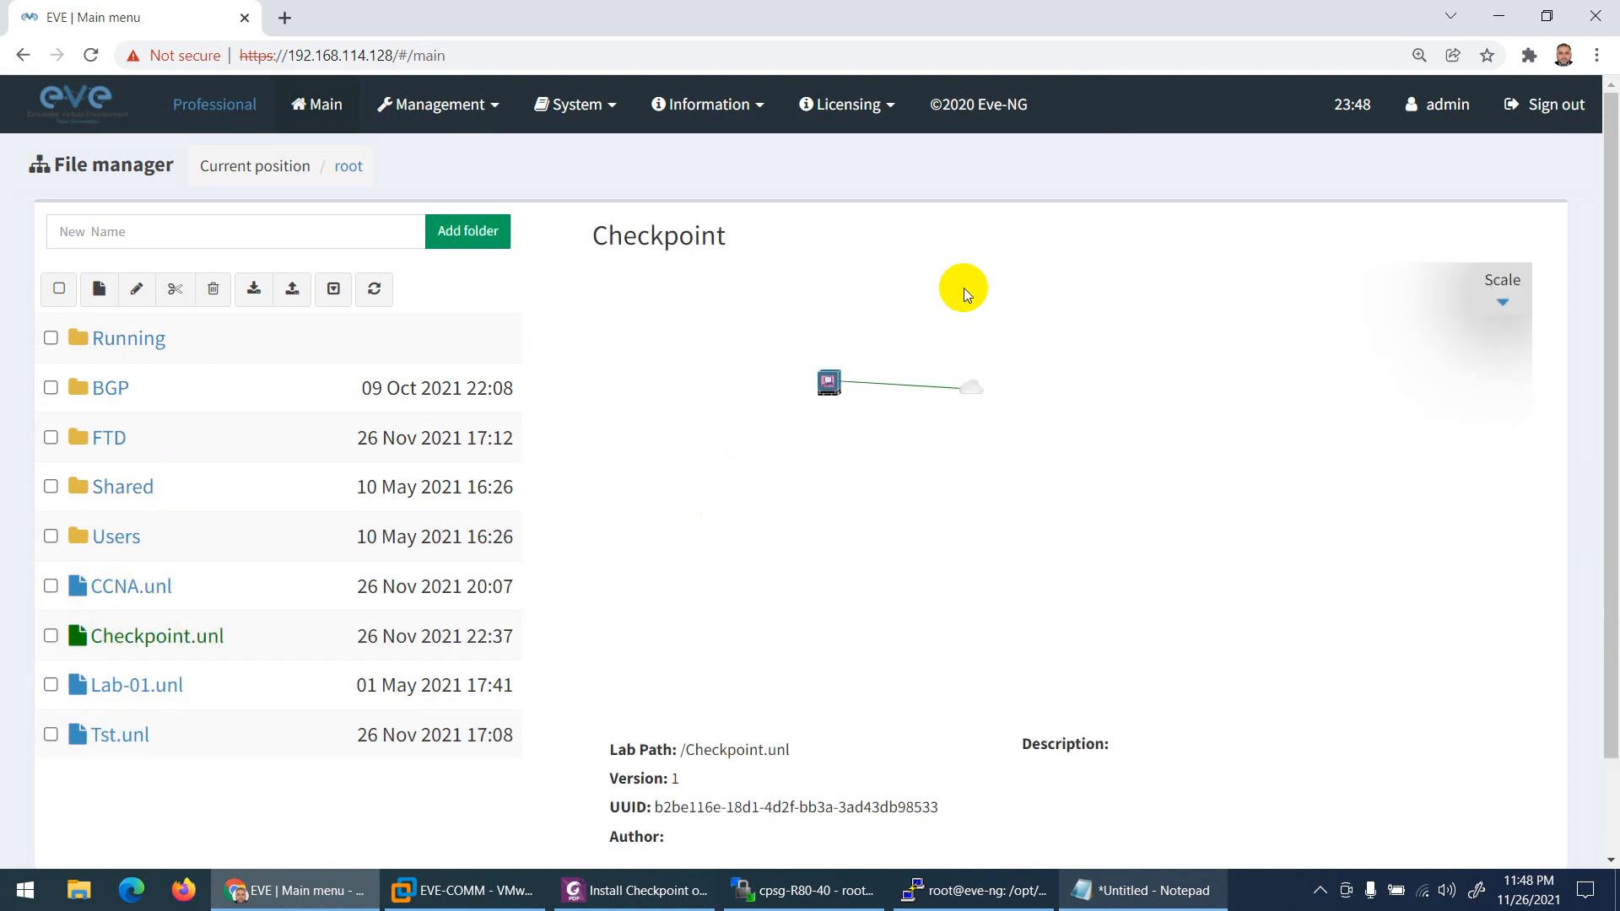
scroll(692, 759, "down", 2)
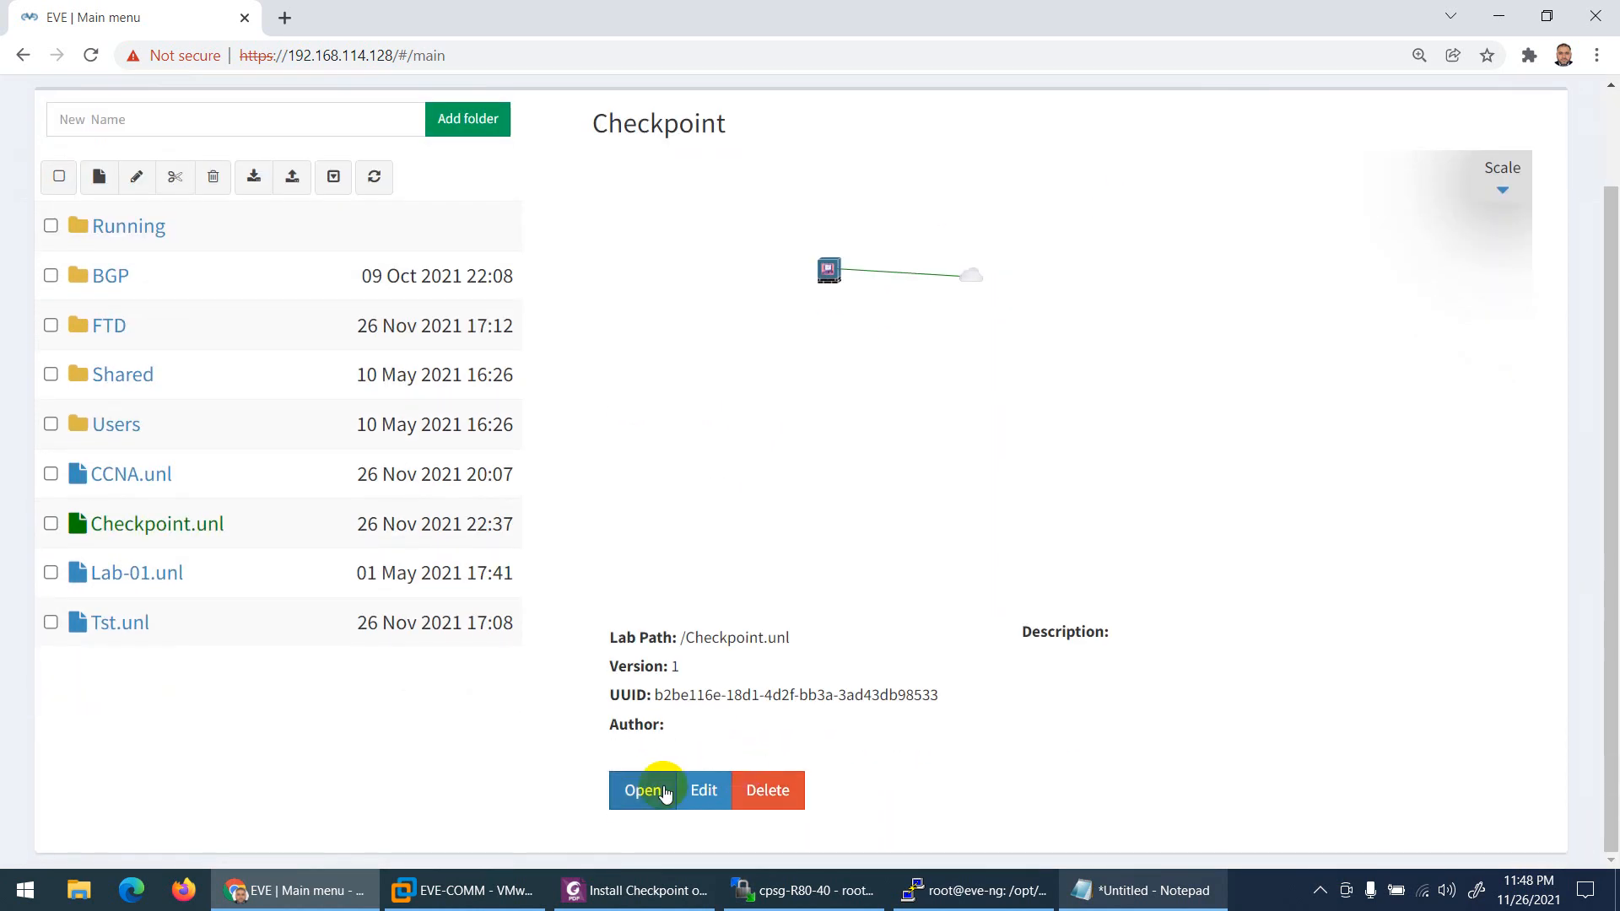
left_click(648, 786)
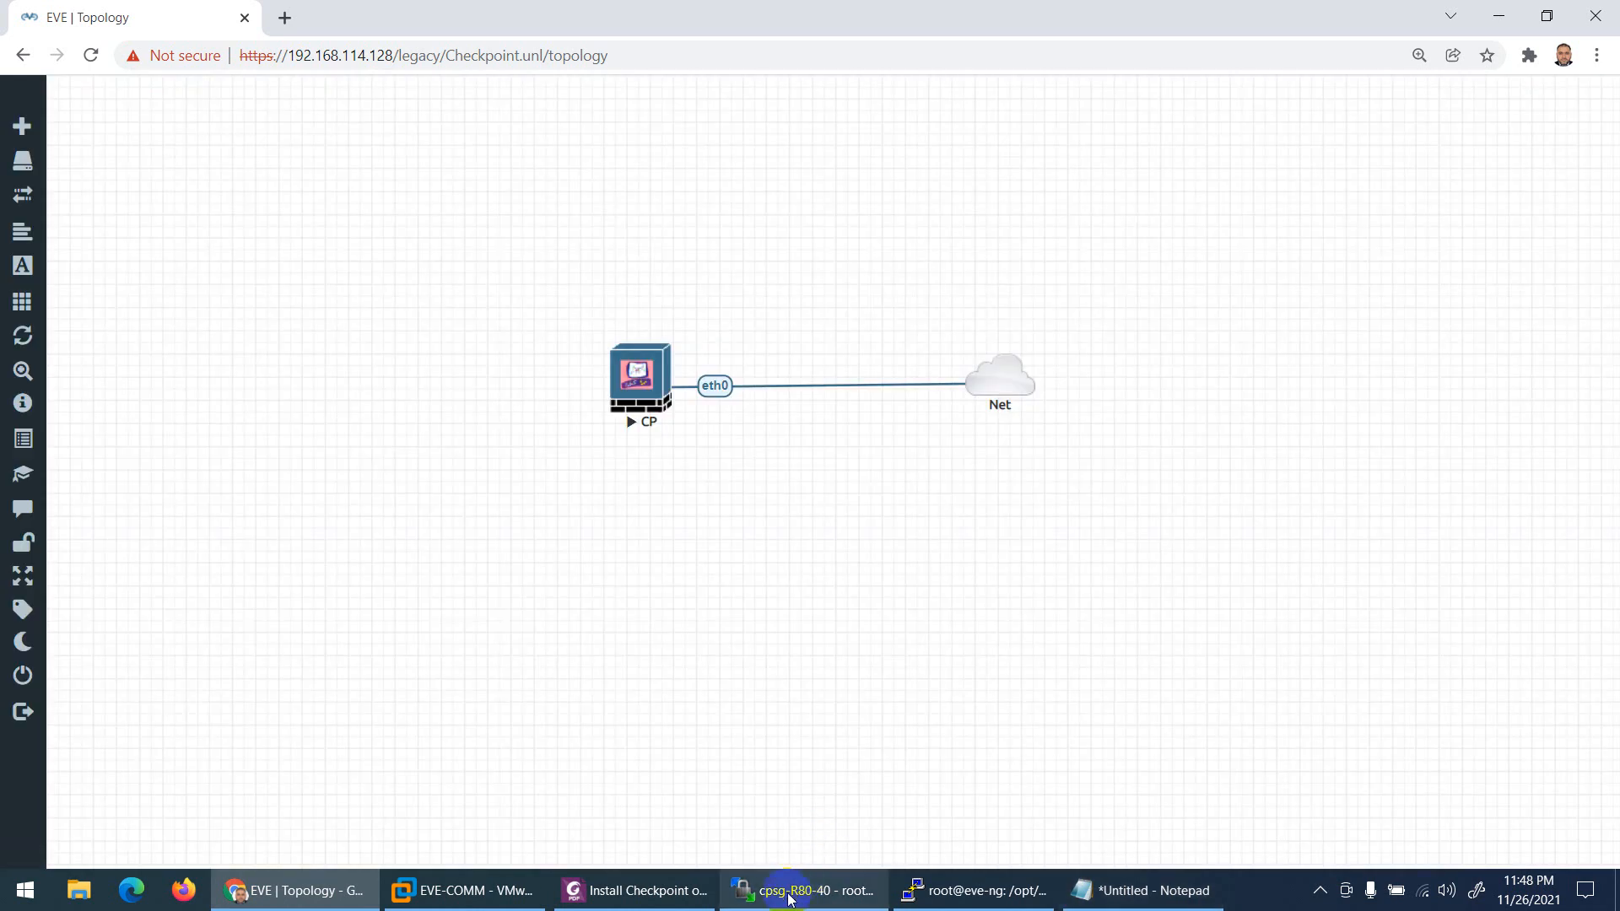
left_click(650, 891)
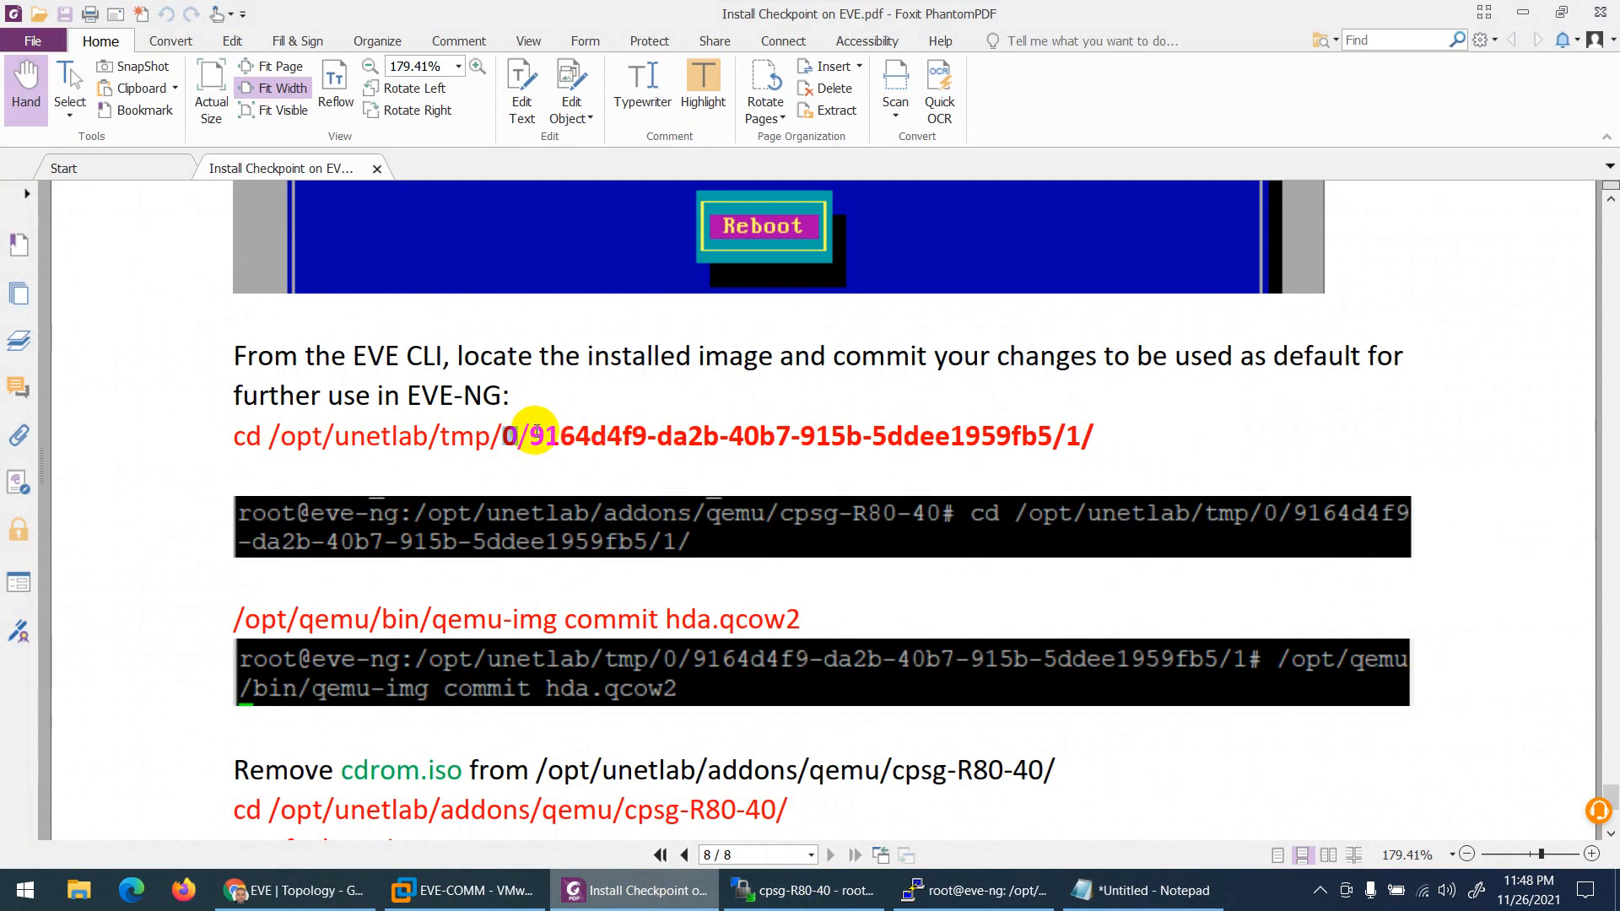
left_click_drag(529, 437, 1092, 435)
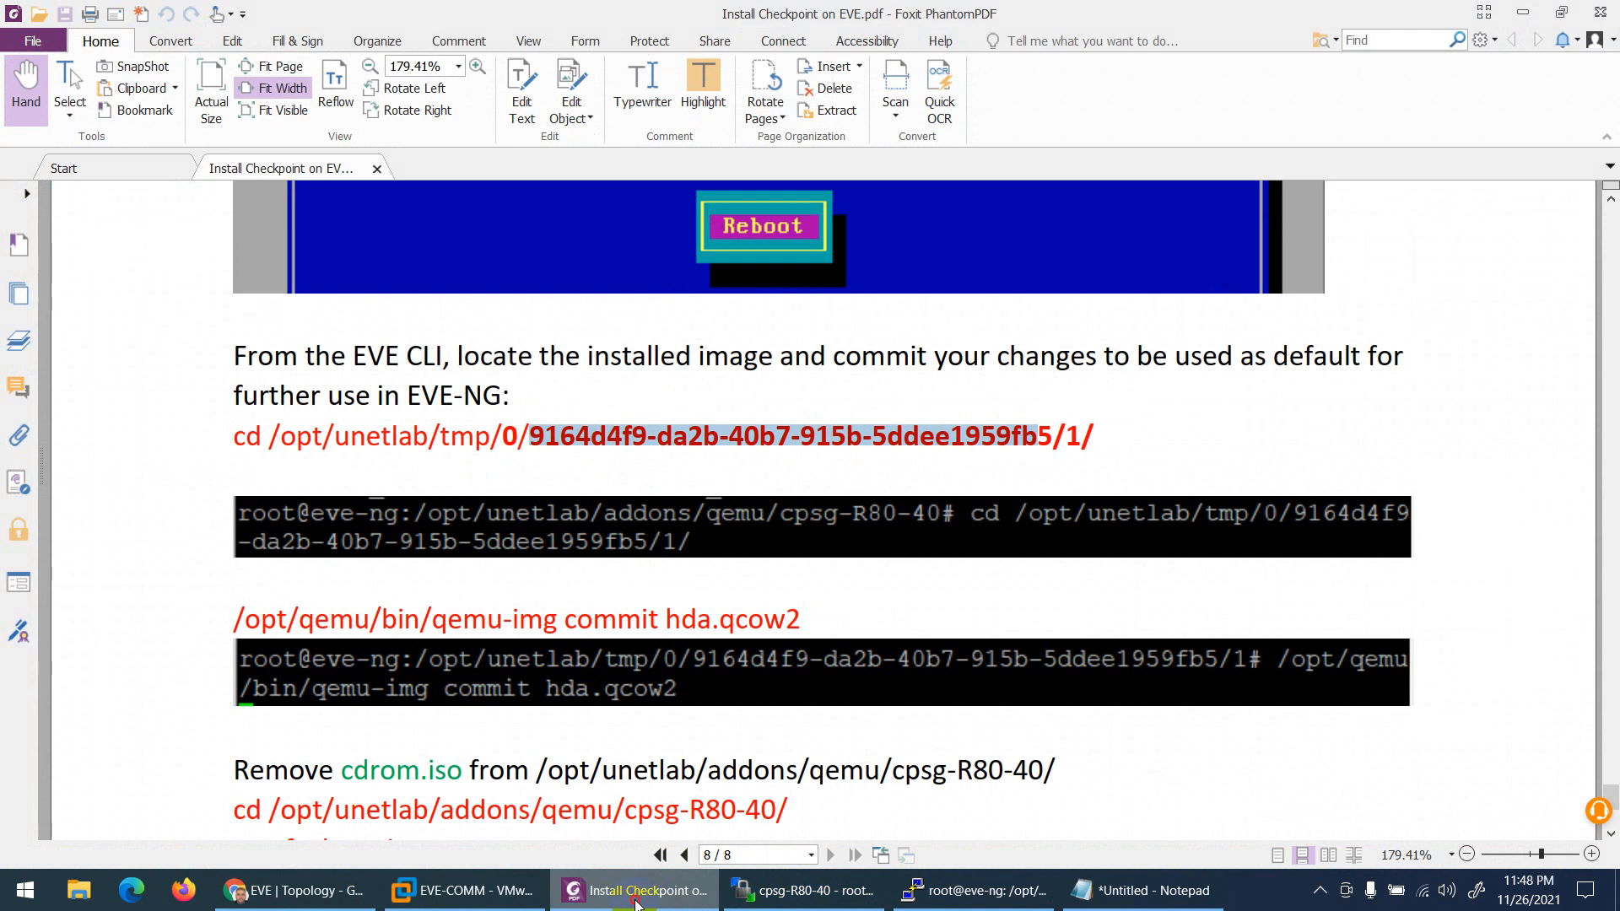
key("alt+Tab")
mouse_move(30, 302)
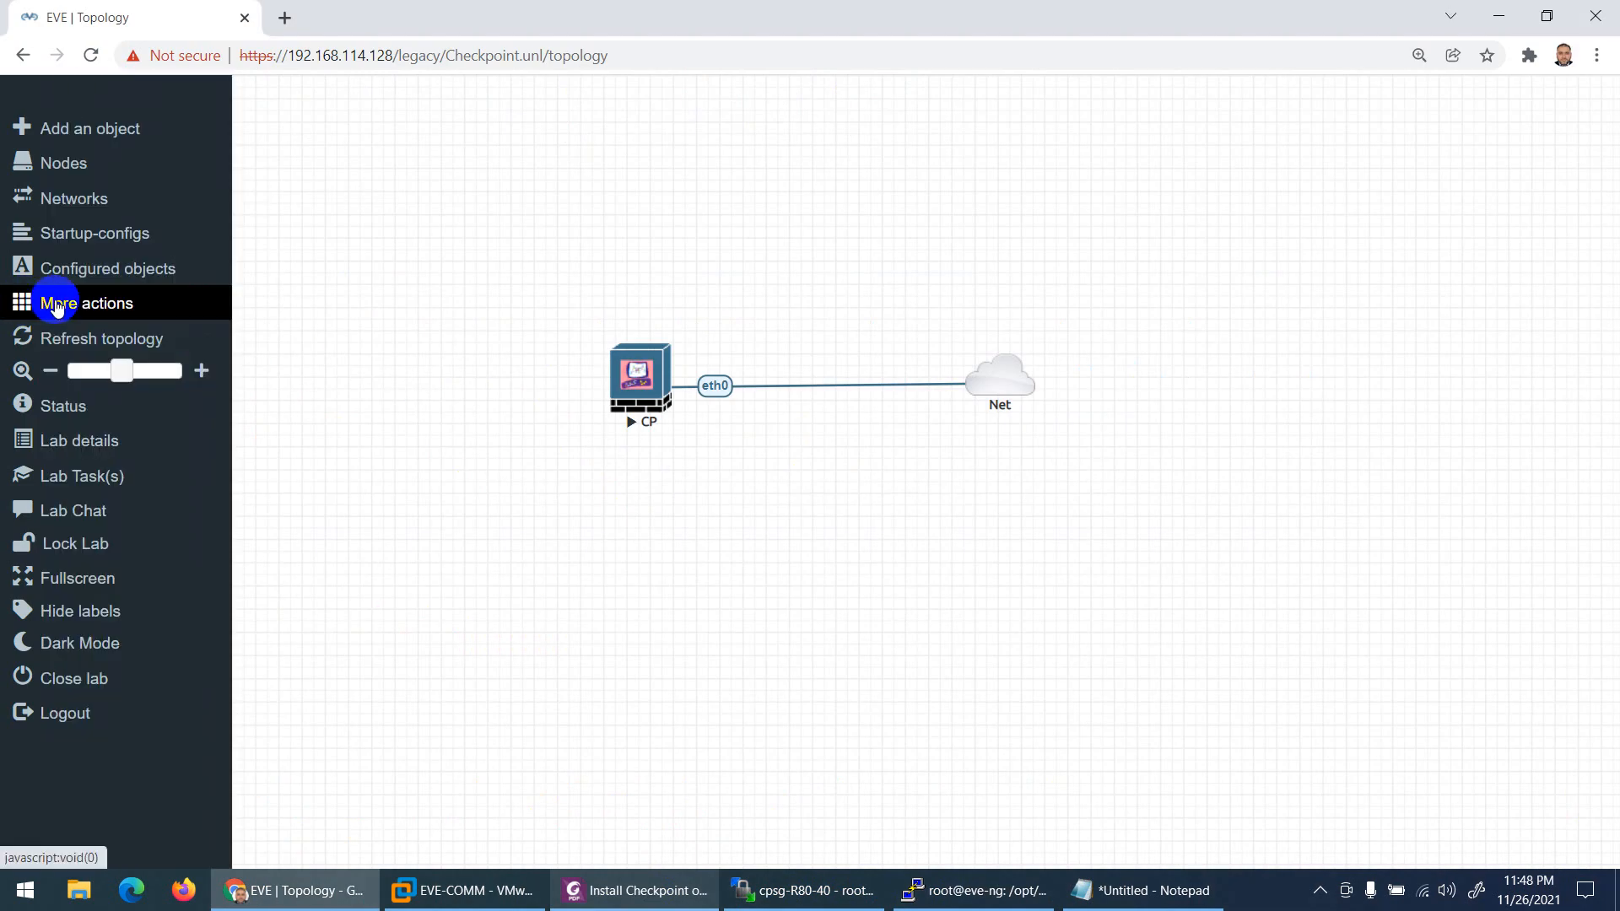
Step: Copy the Checkpoint lab ID from Lab details into the Notepad note
left_click(70, 445)
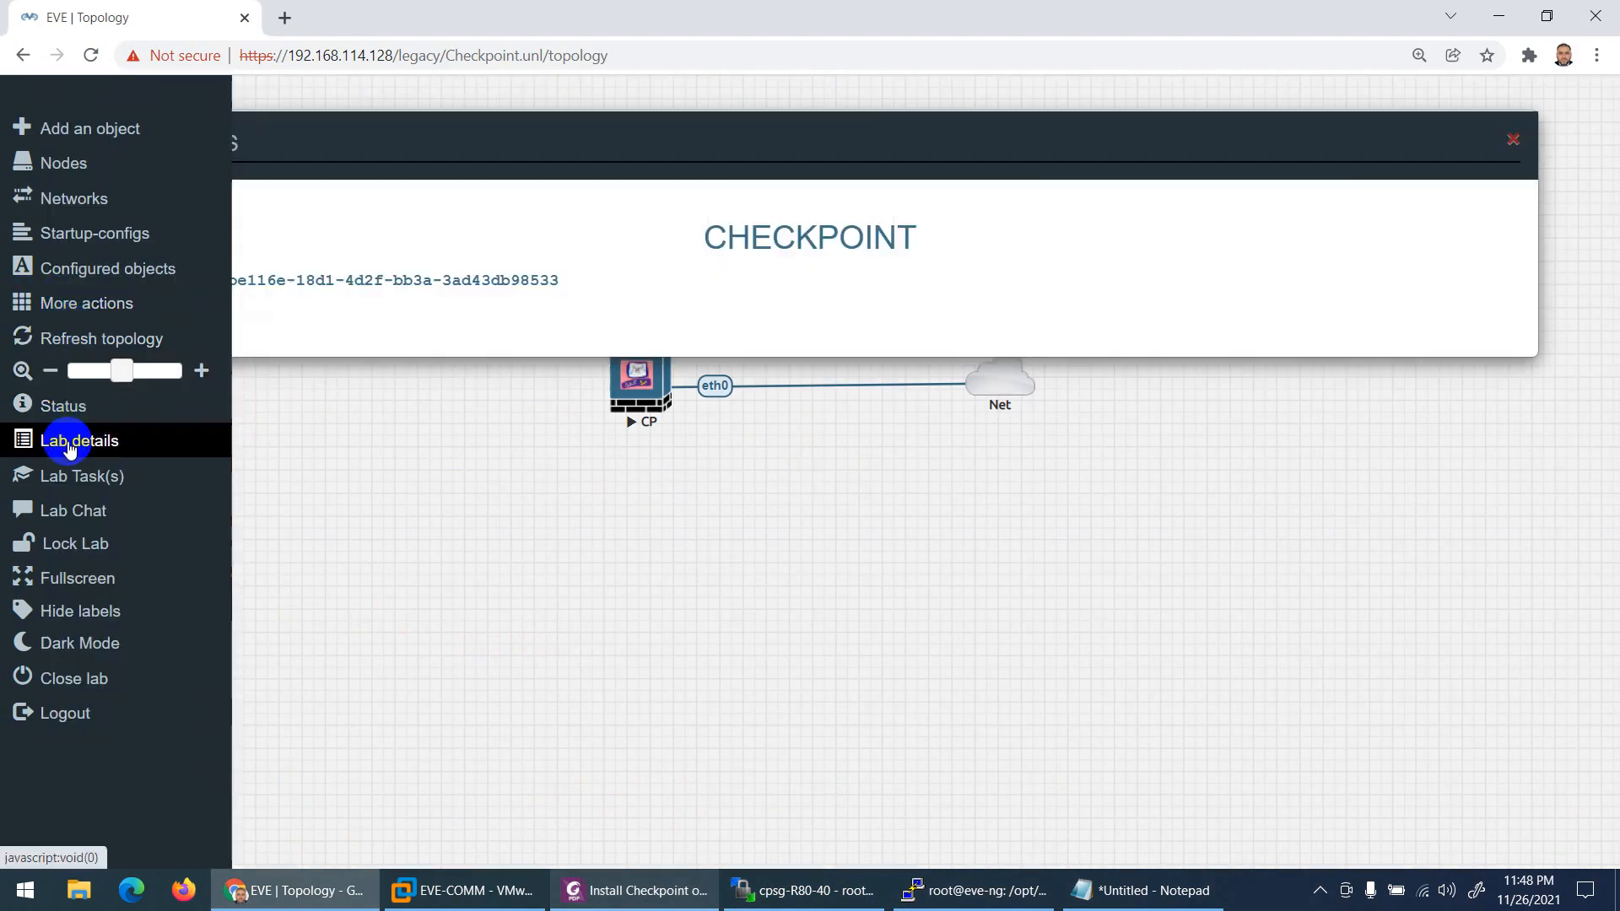
left_click_drag(559, 280, 209, 281)
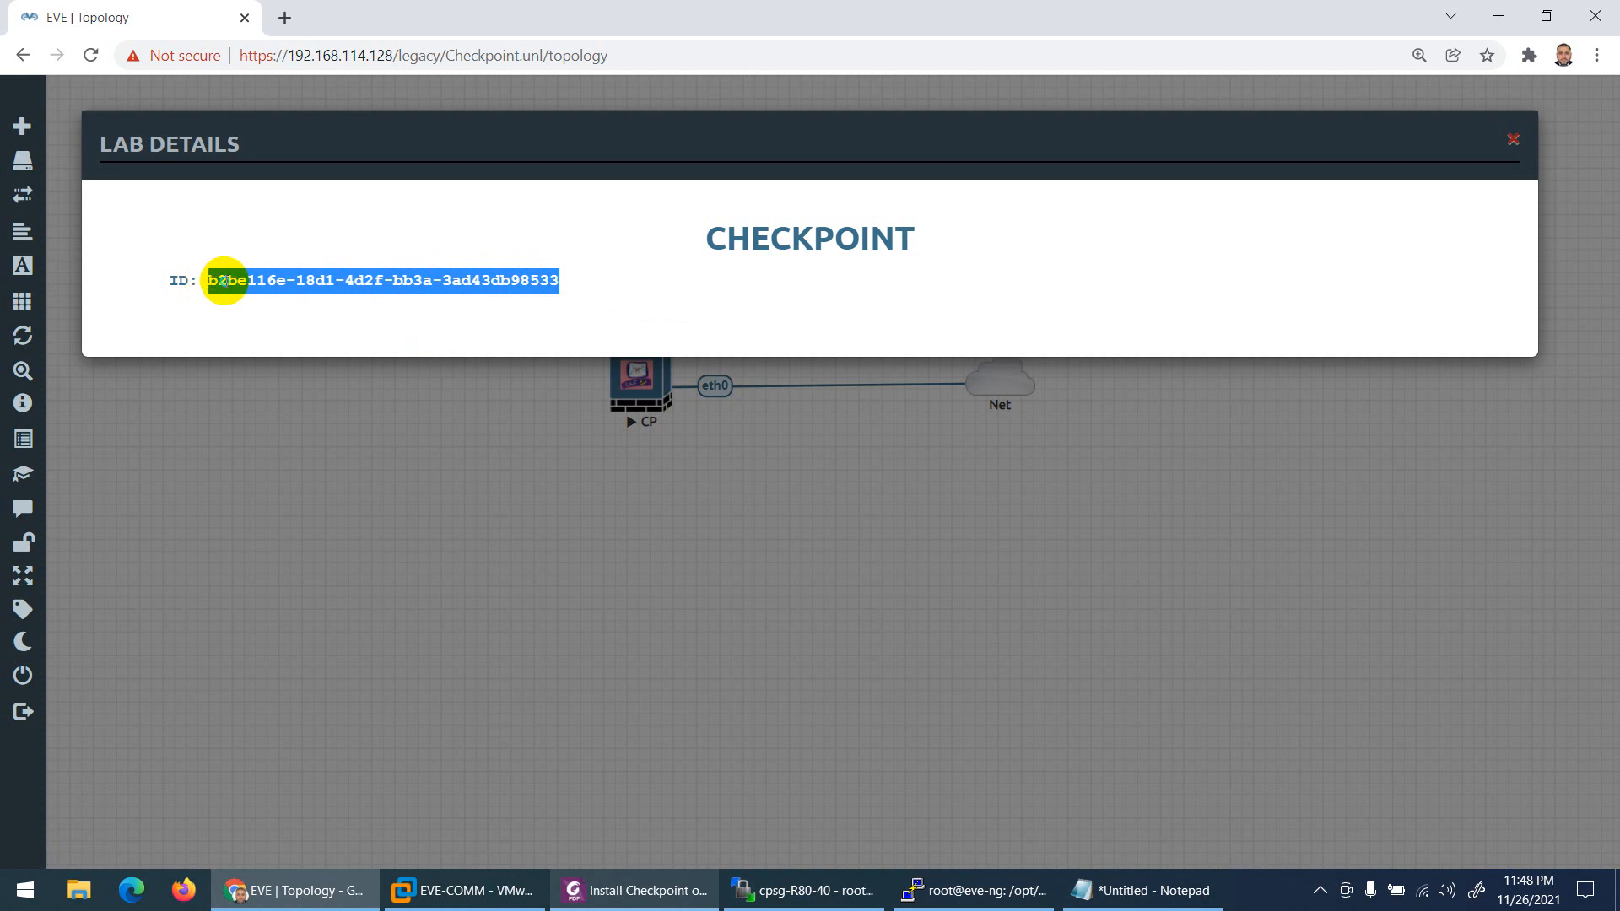
right_click(223, 287)
left_click(257, 300)
left_click(1113, 891)
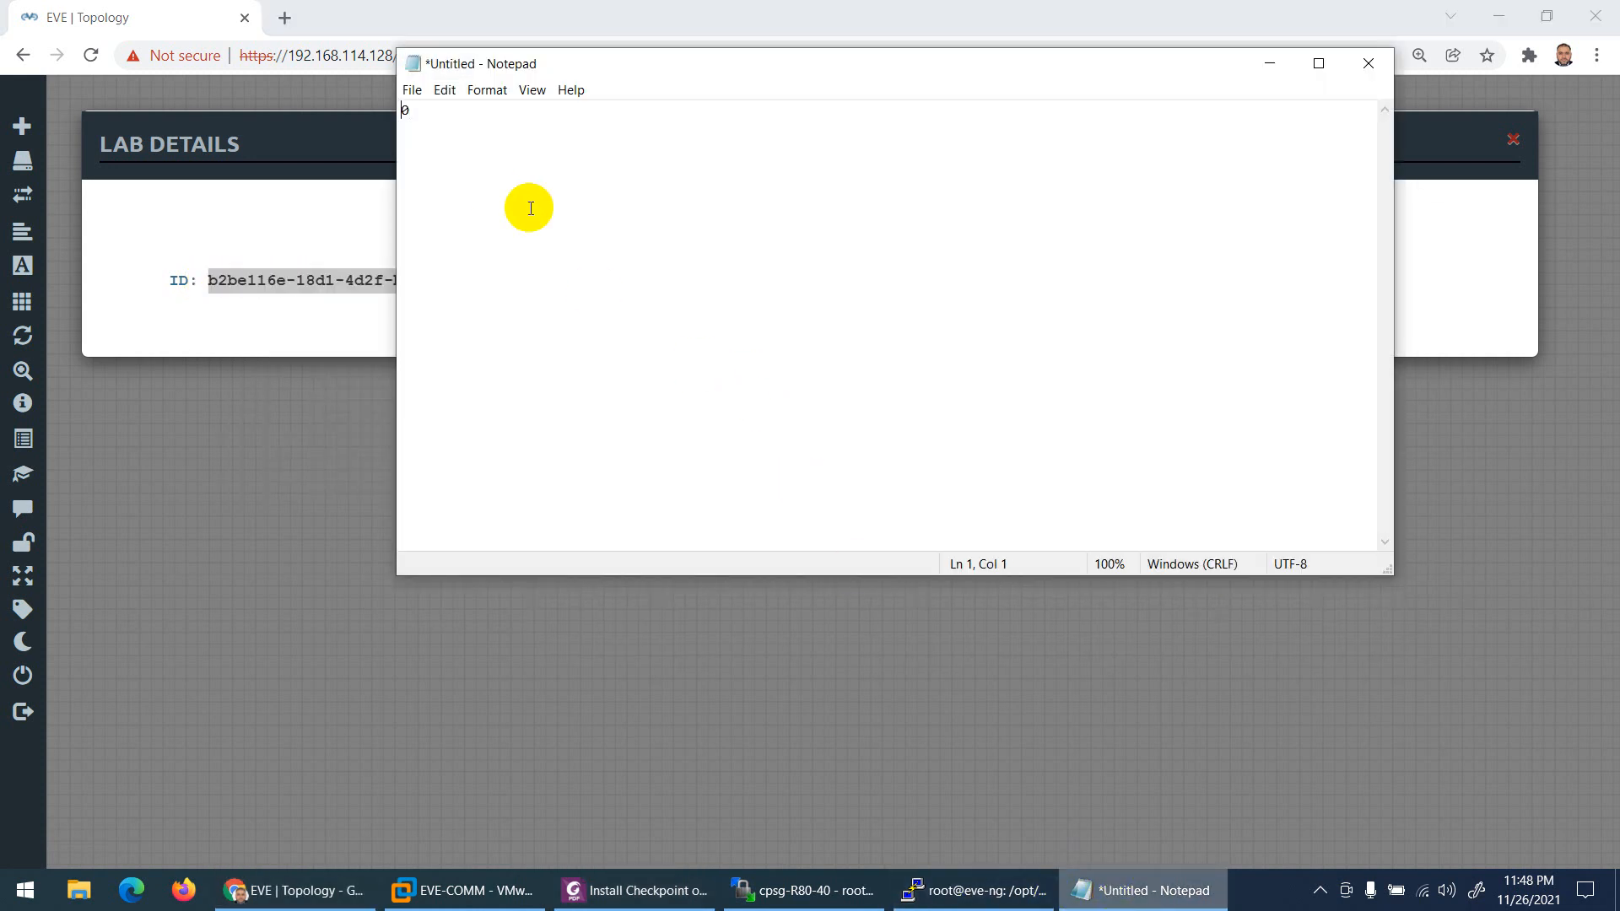
key("ctrl+v")
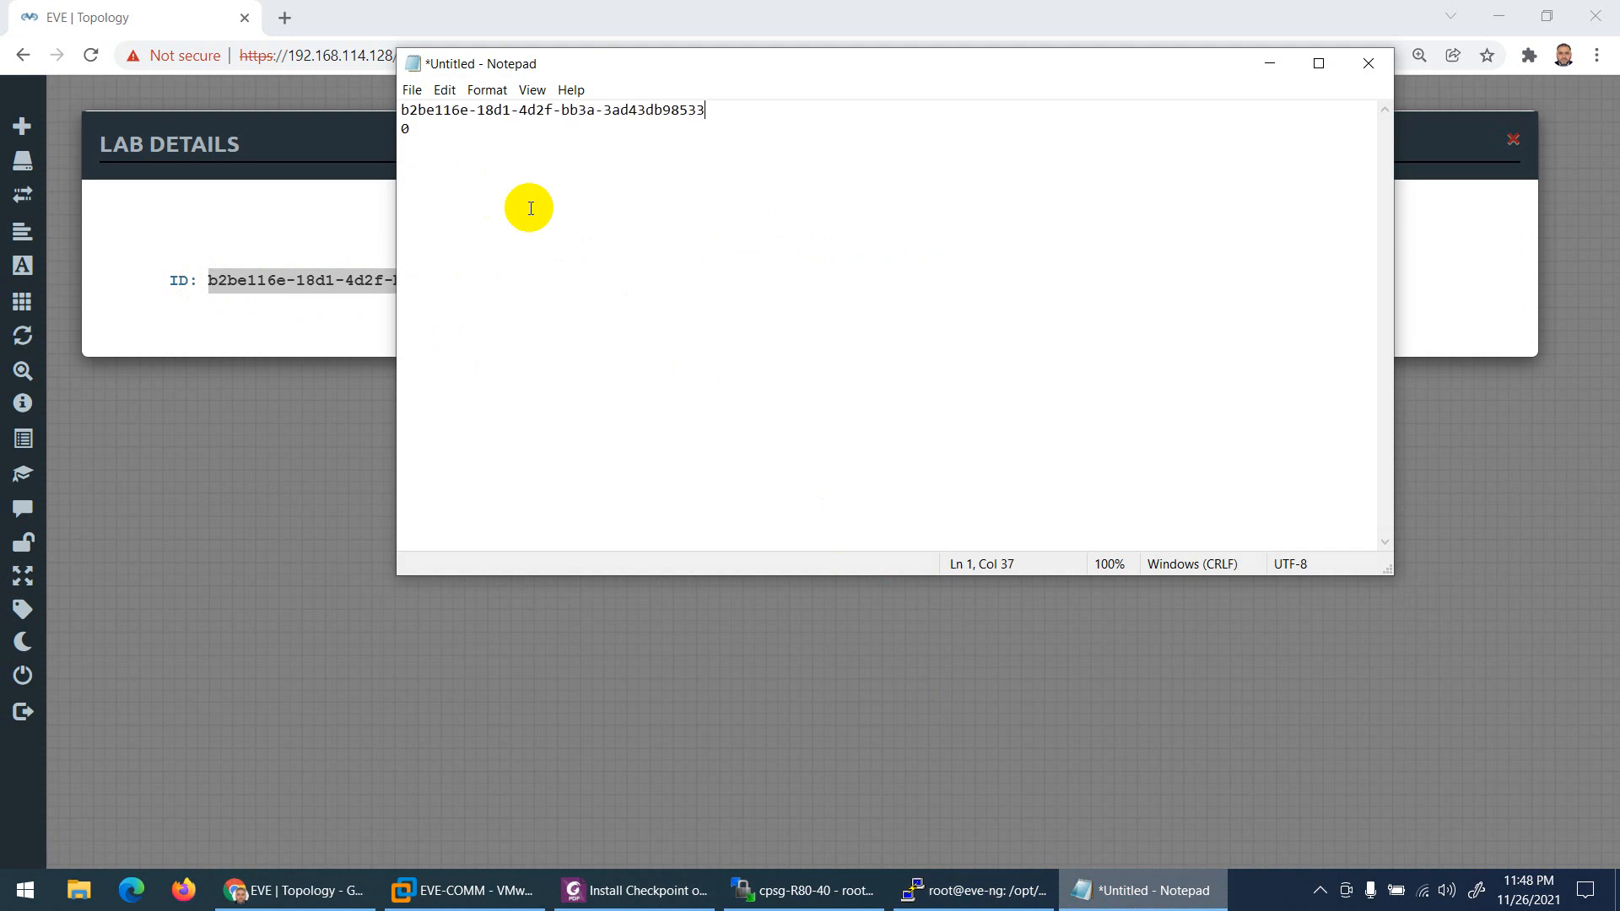
Step: Copy 'cd /opt/unetlab/tmp/' from the guide into the note below the POD number
left_click(624, 890)
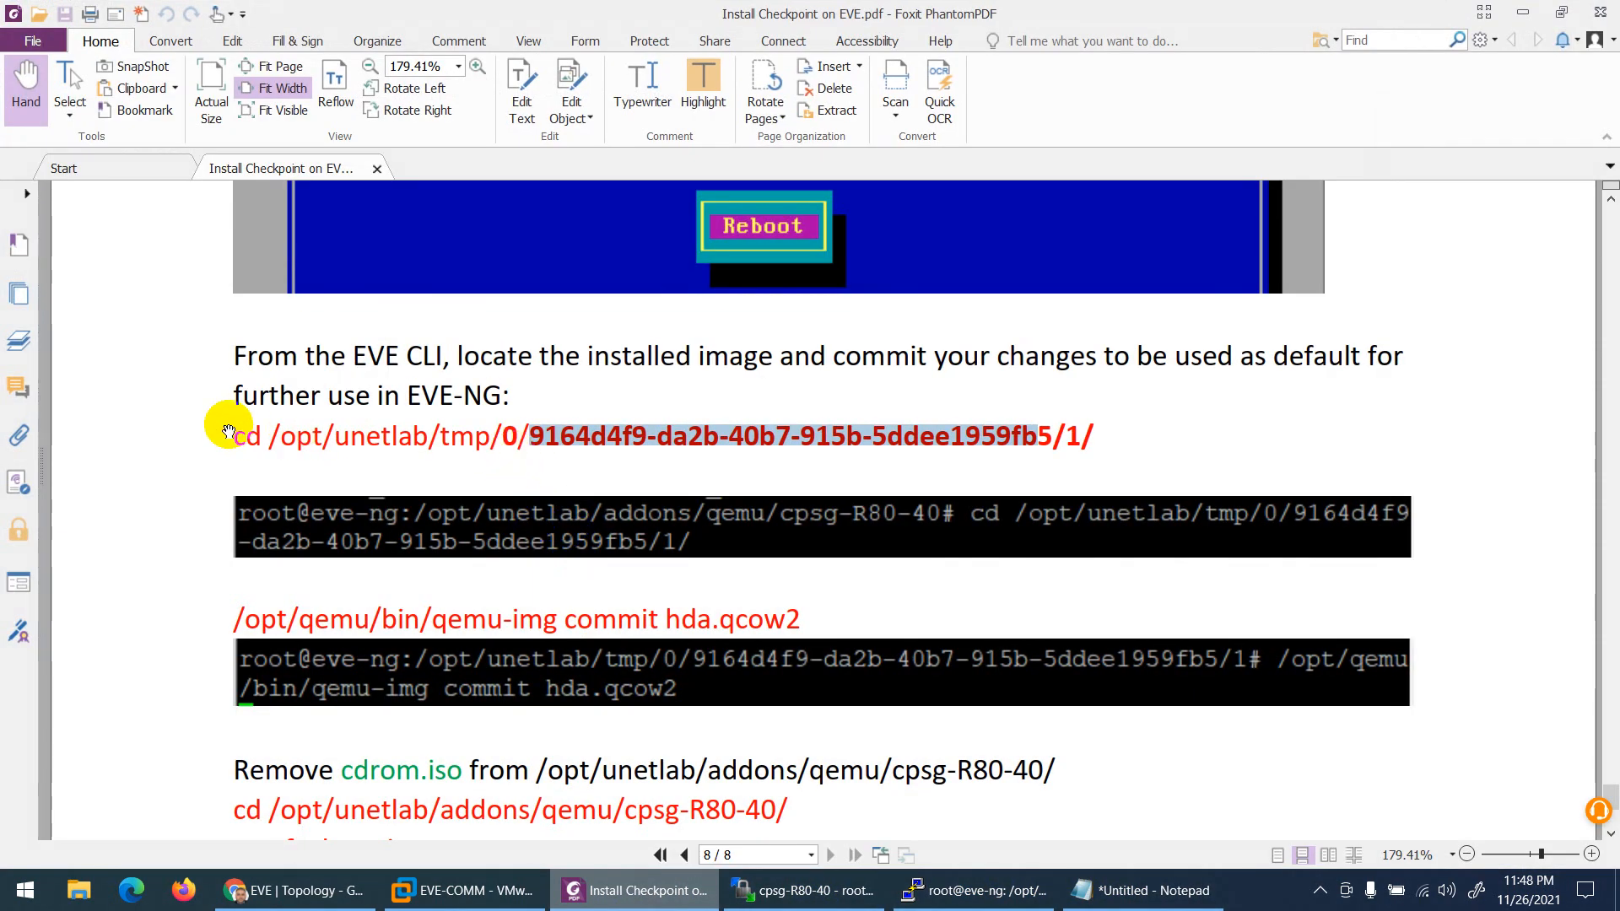
left_click_drag(229, 435, 496, 440)
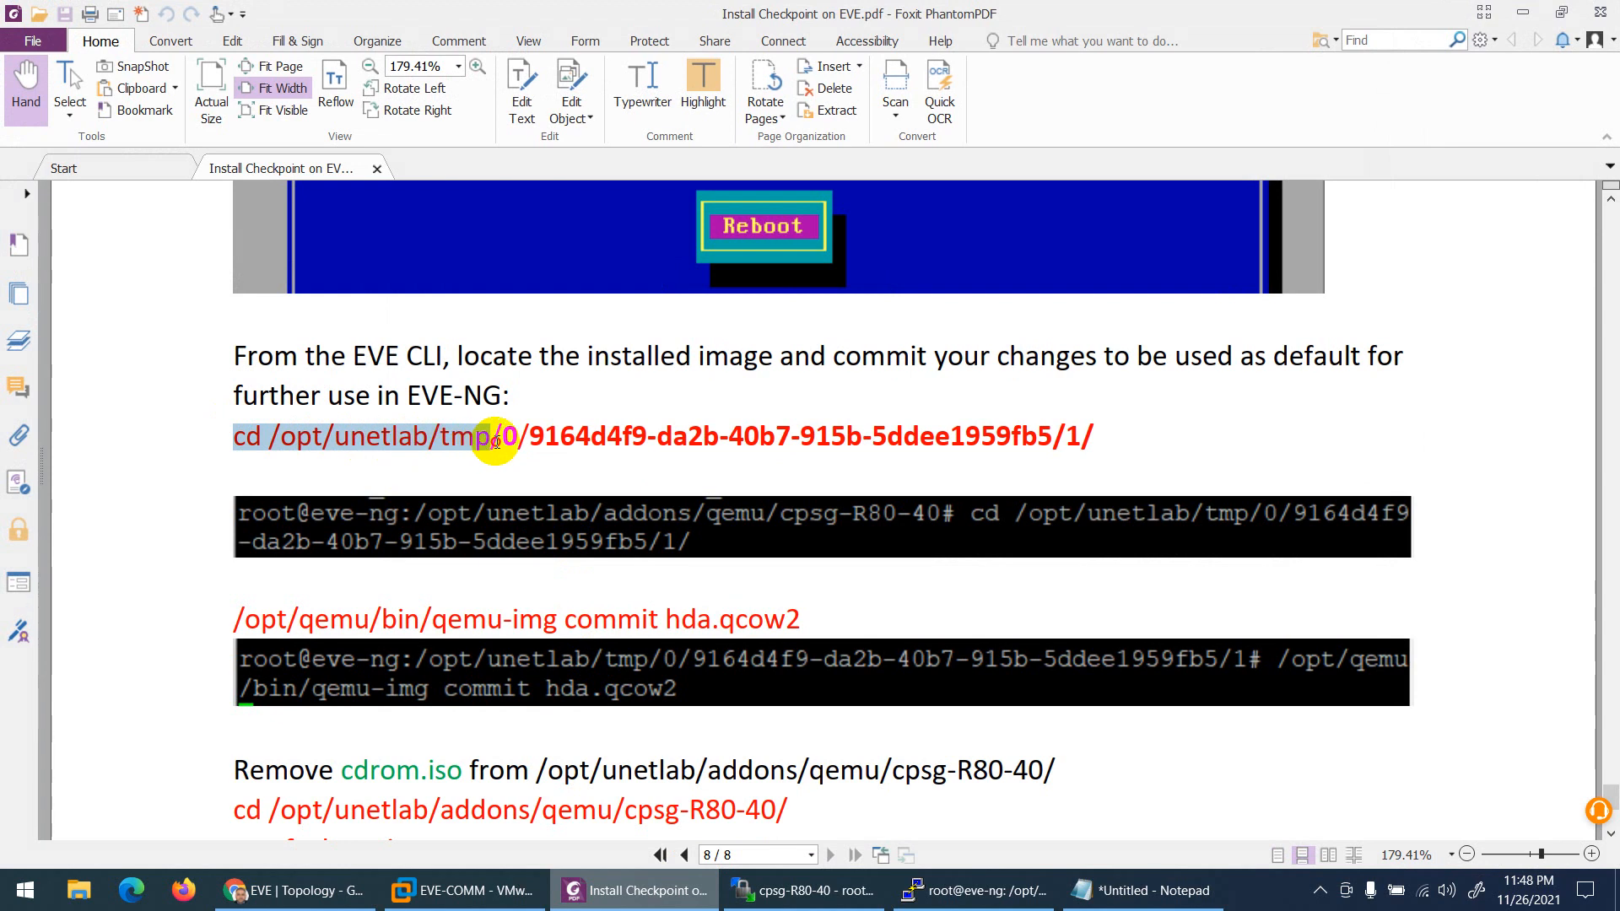
right_click(484, 441)
left_click(527, 449)
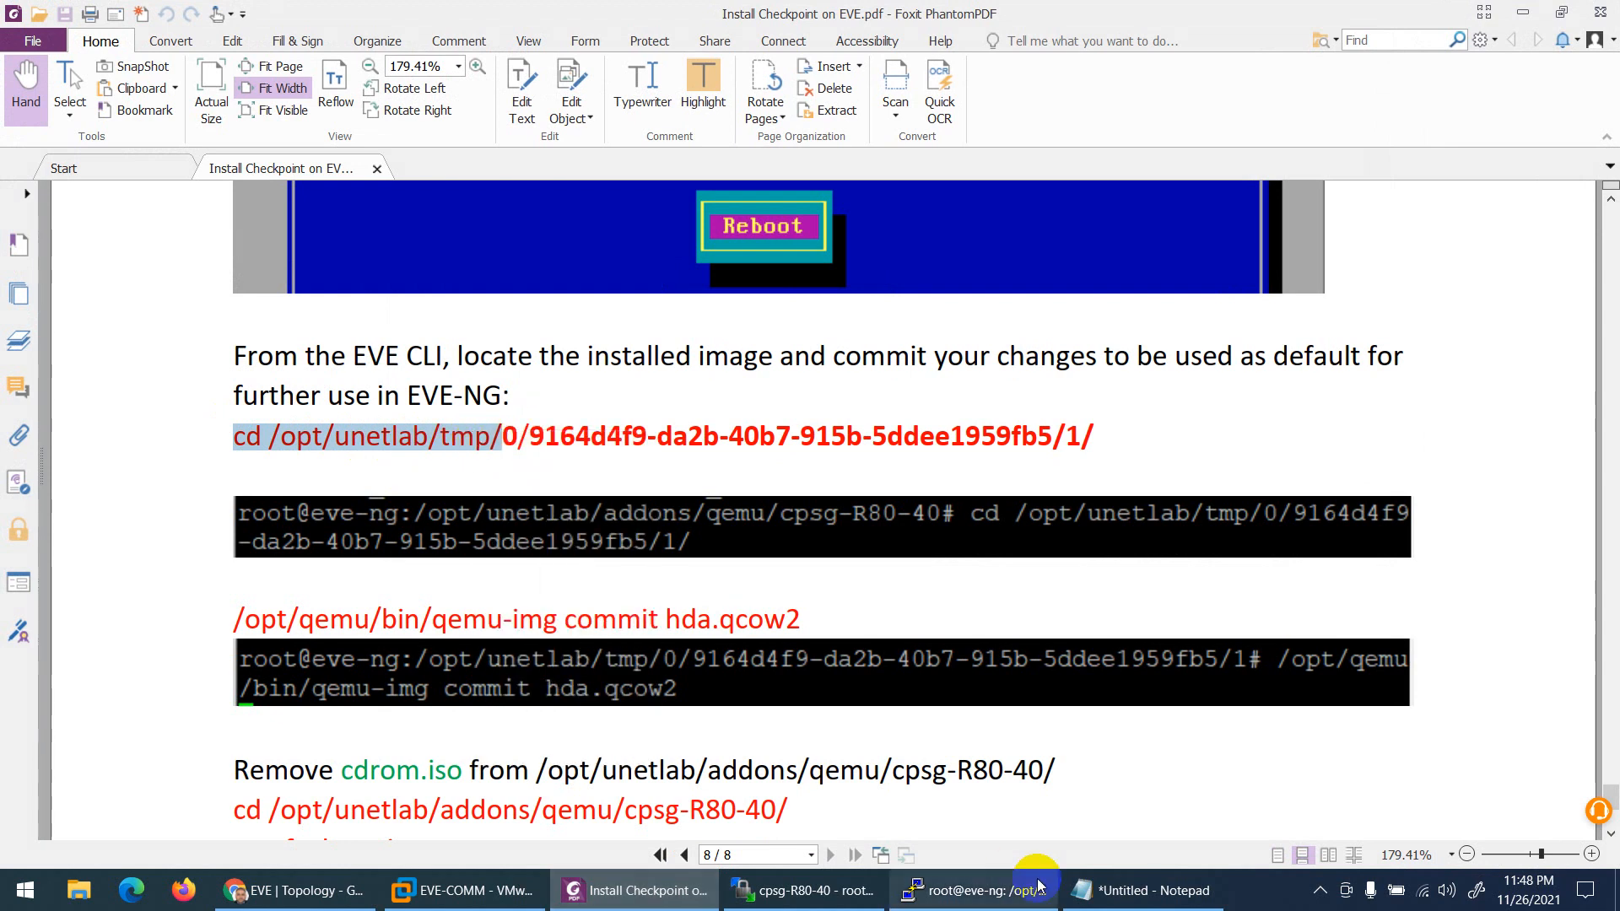
left_click(1075, 885)
left_click(458, 328)
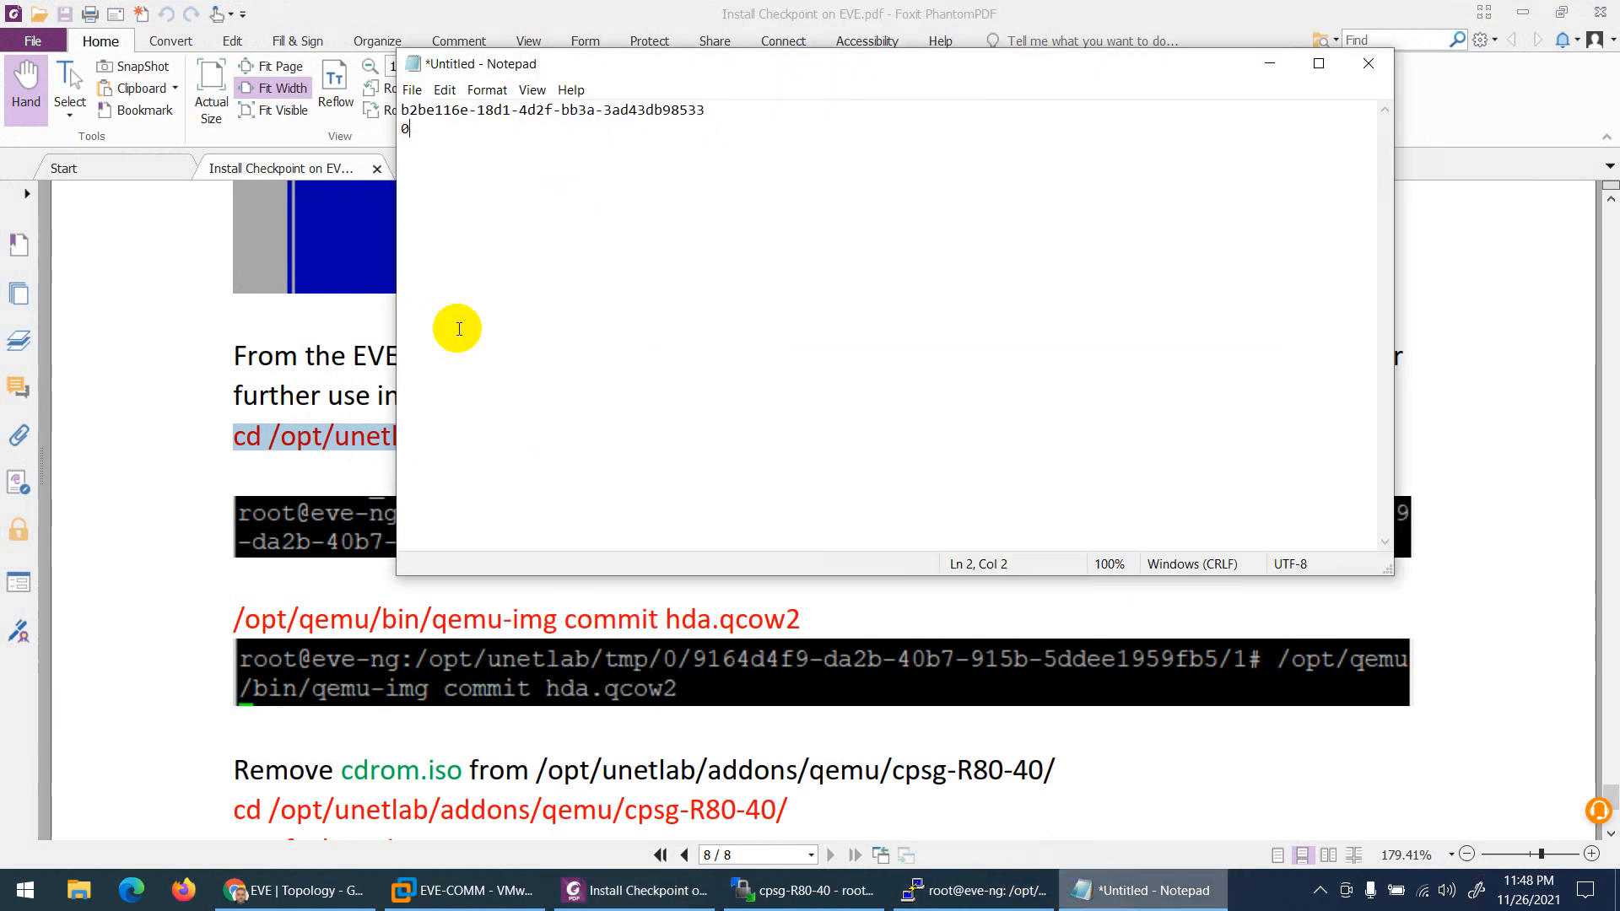
key("ctrl+v")
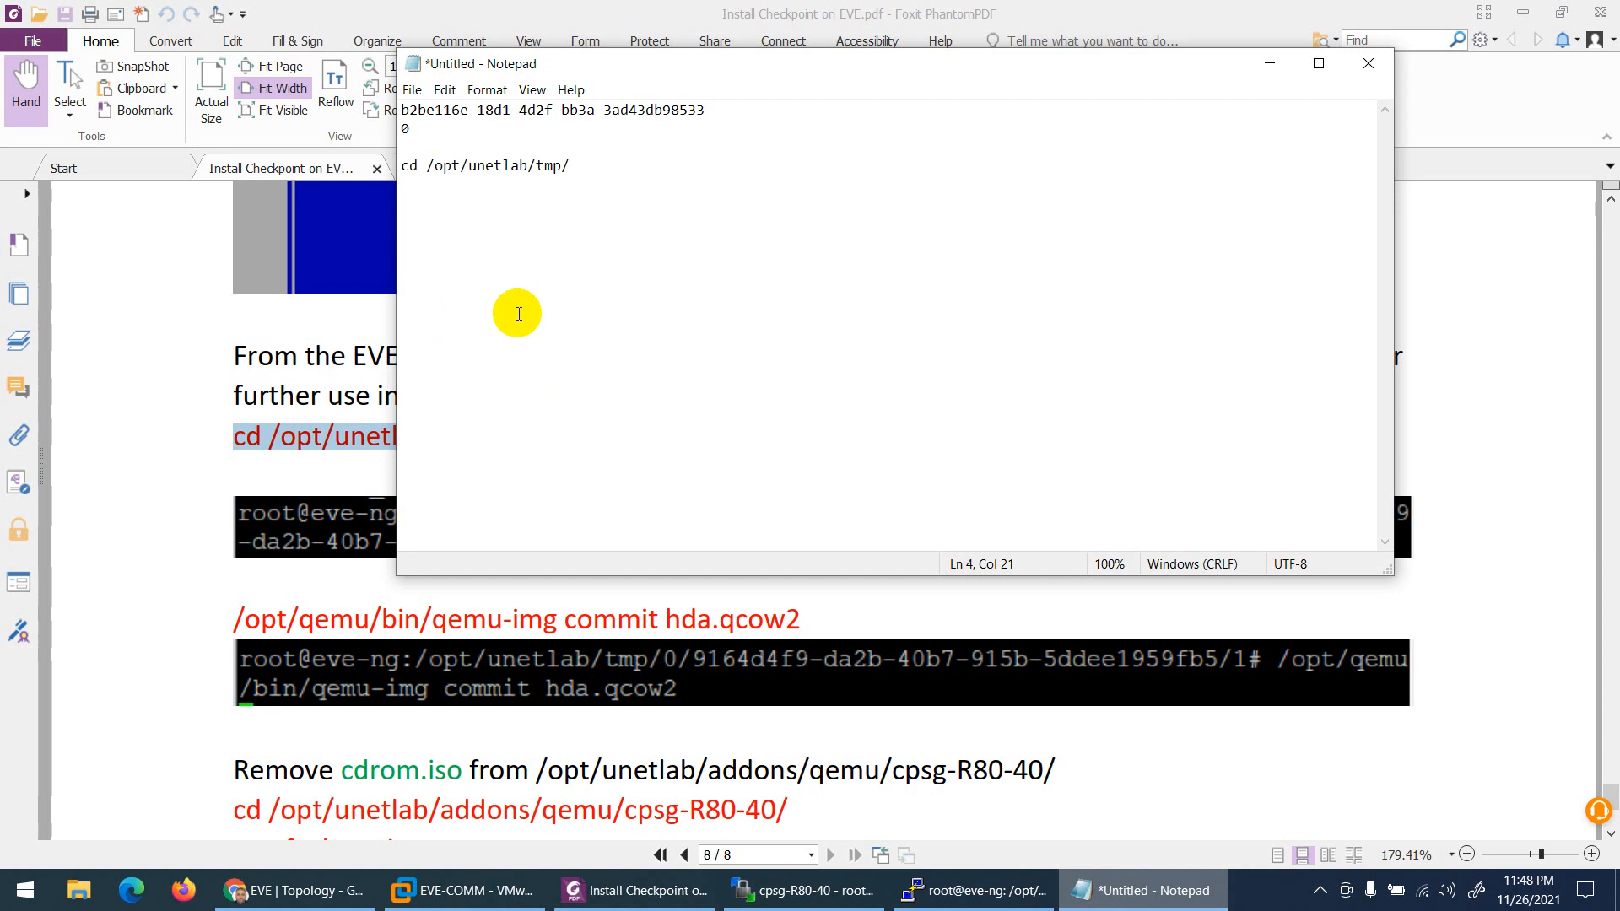
left_click_drag(674, 60, 574, 471)
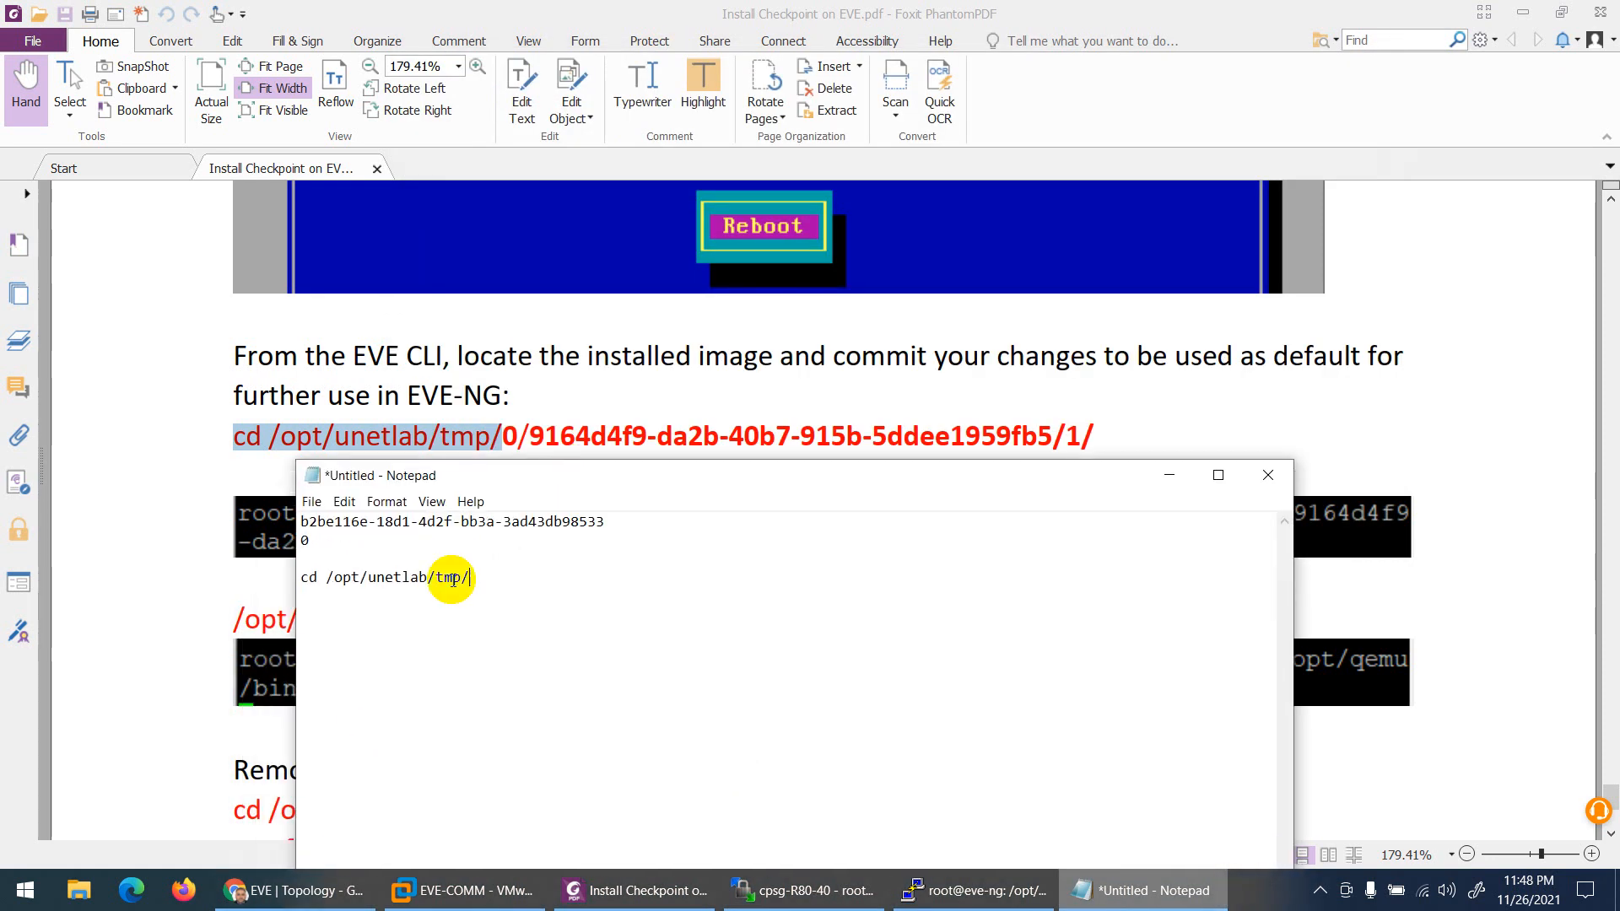
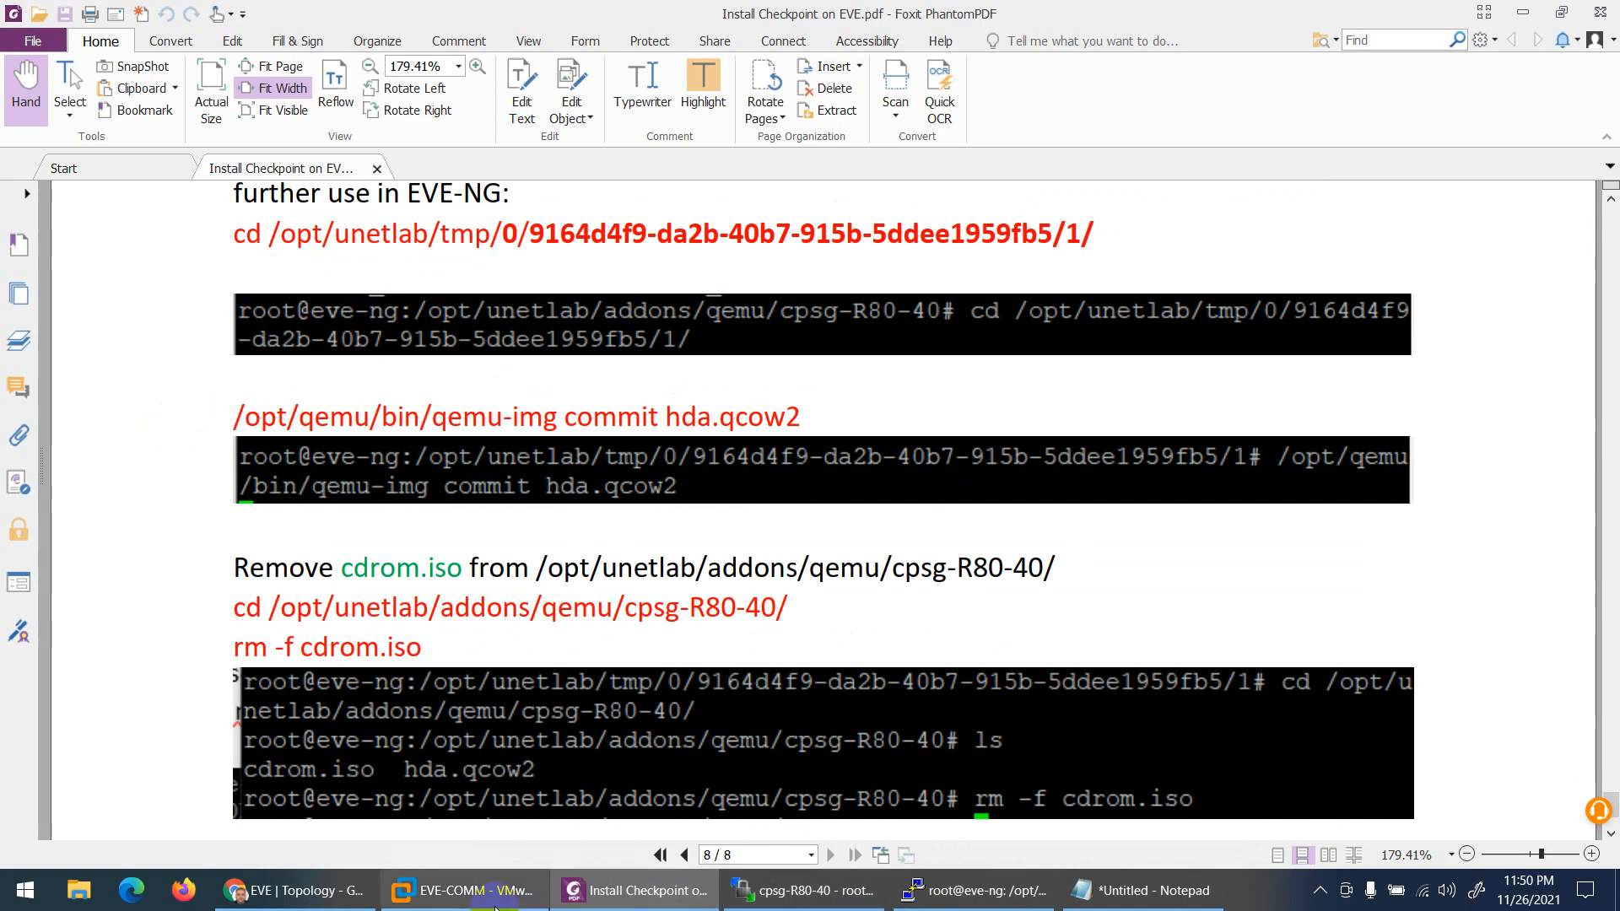
Step: Open the CP node's console in EVE-NG to confirm the system is starting
left_click(295, 890)
left_click(524, 473)
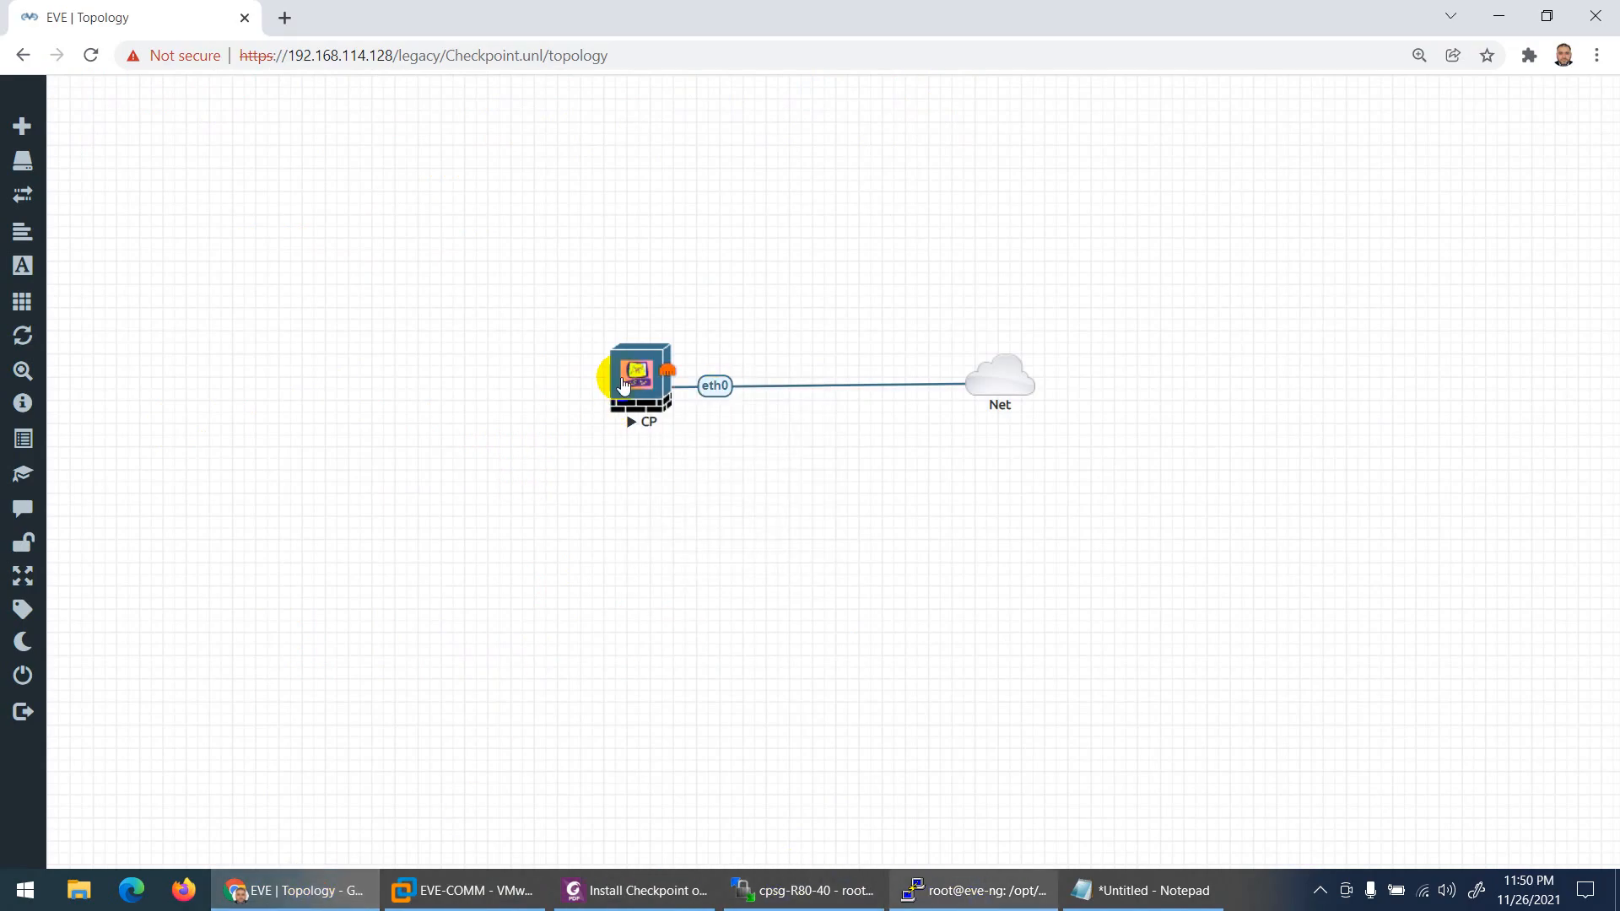
left_click(624, 384)
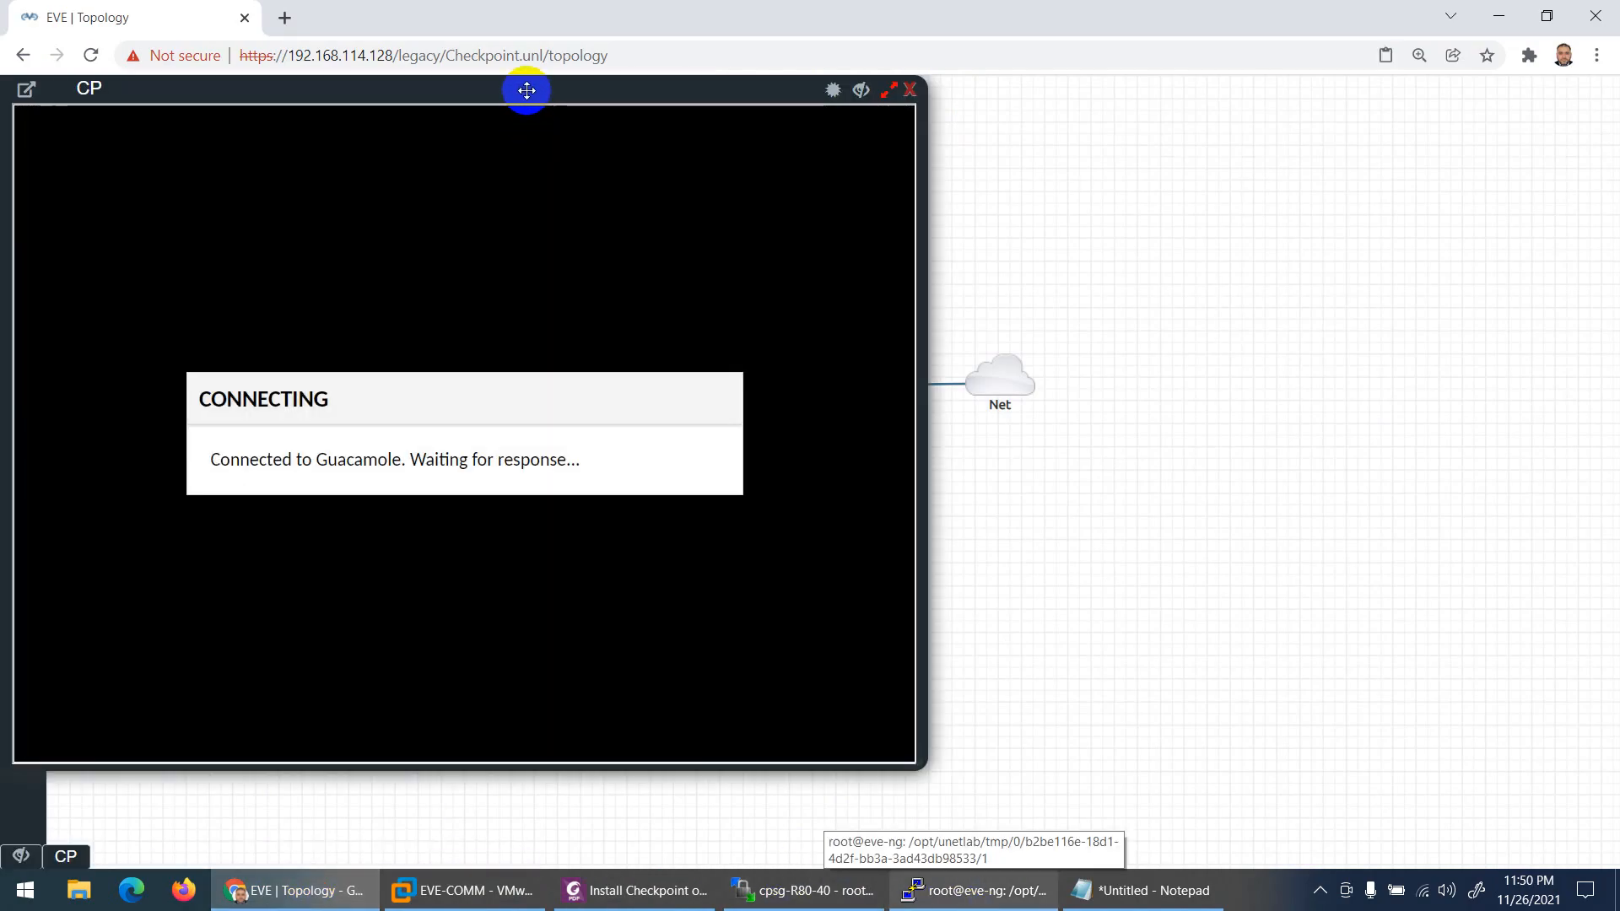
left_click_drag(524, 90, 852, 85)
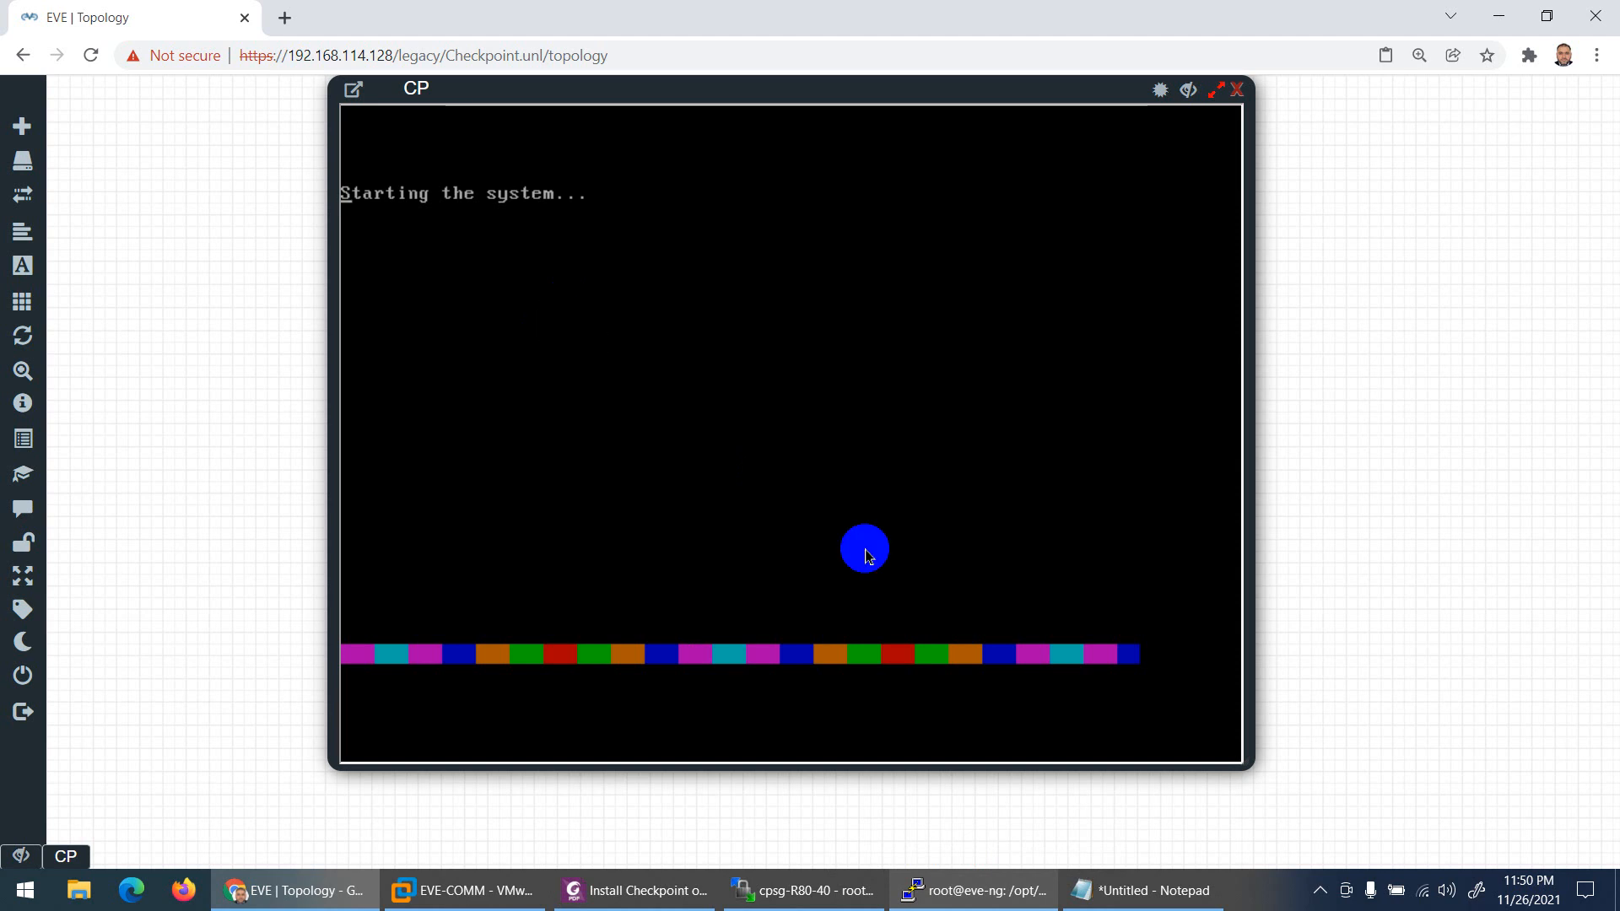
Step: Copy the qemu-img commit command from the Checkpoint install guide
left_click(641, 890)
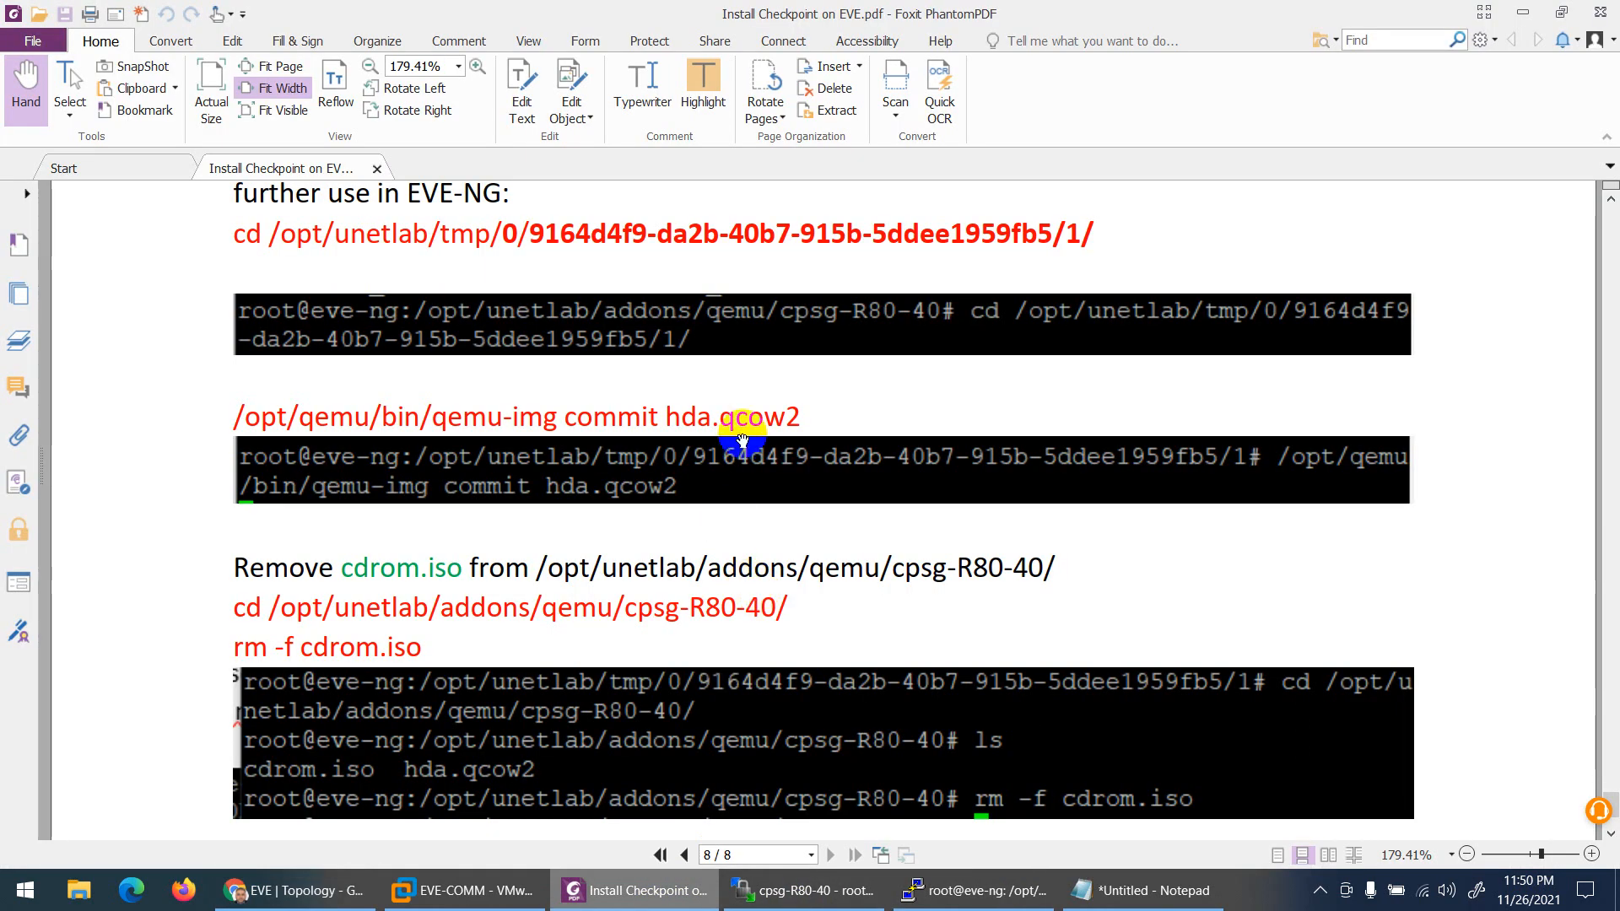
left_click_drag(803, 410, 236, 412)
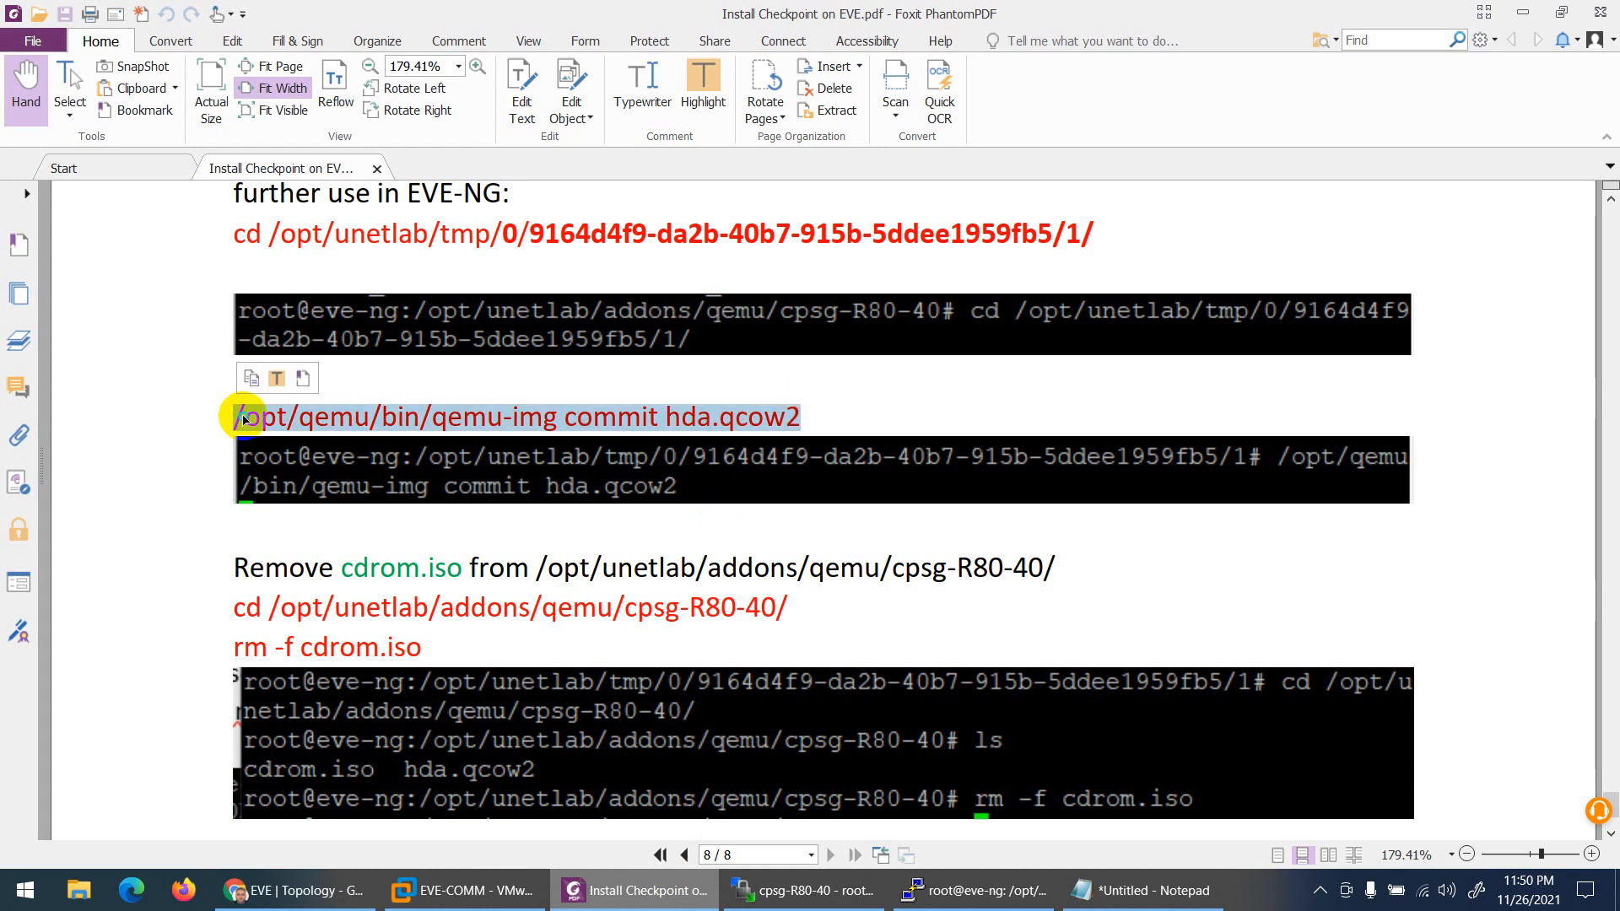
right_click(245, 420)
left_click(285, 429)
Step: Check the running commit in PuTTY and glance at the CP node's console
left_click(805, 890)
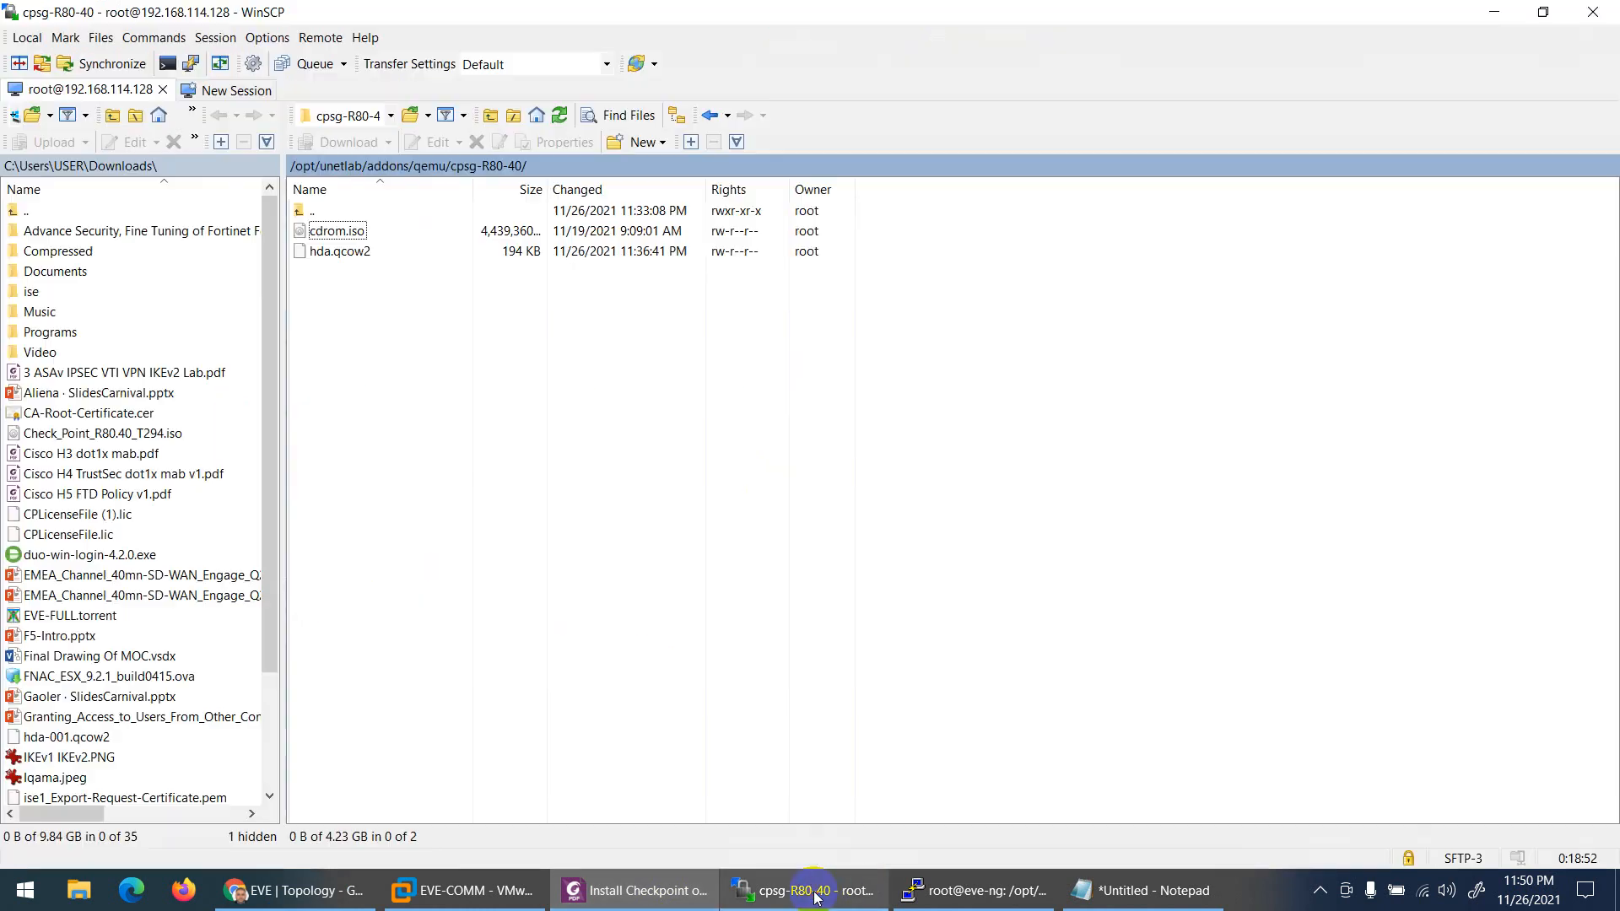
left_click(808, 893)
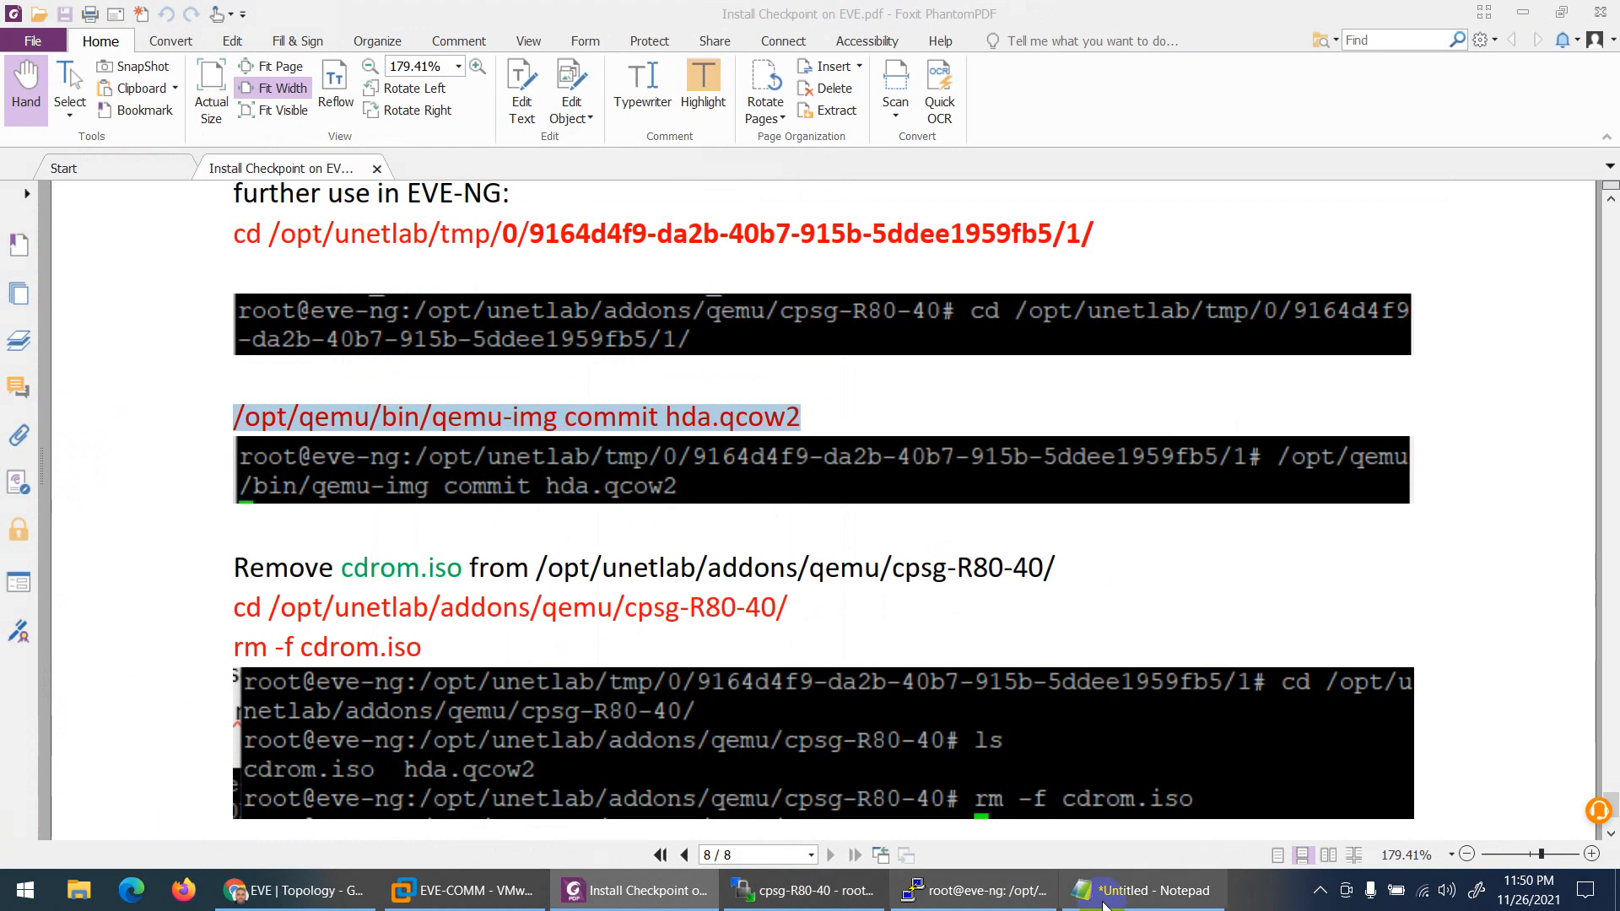
left_click(961, 890)
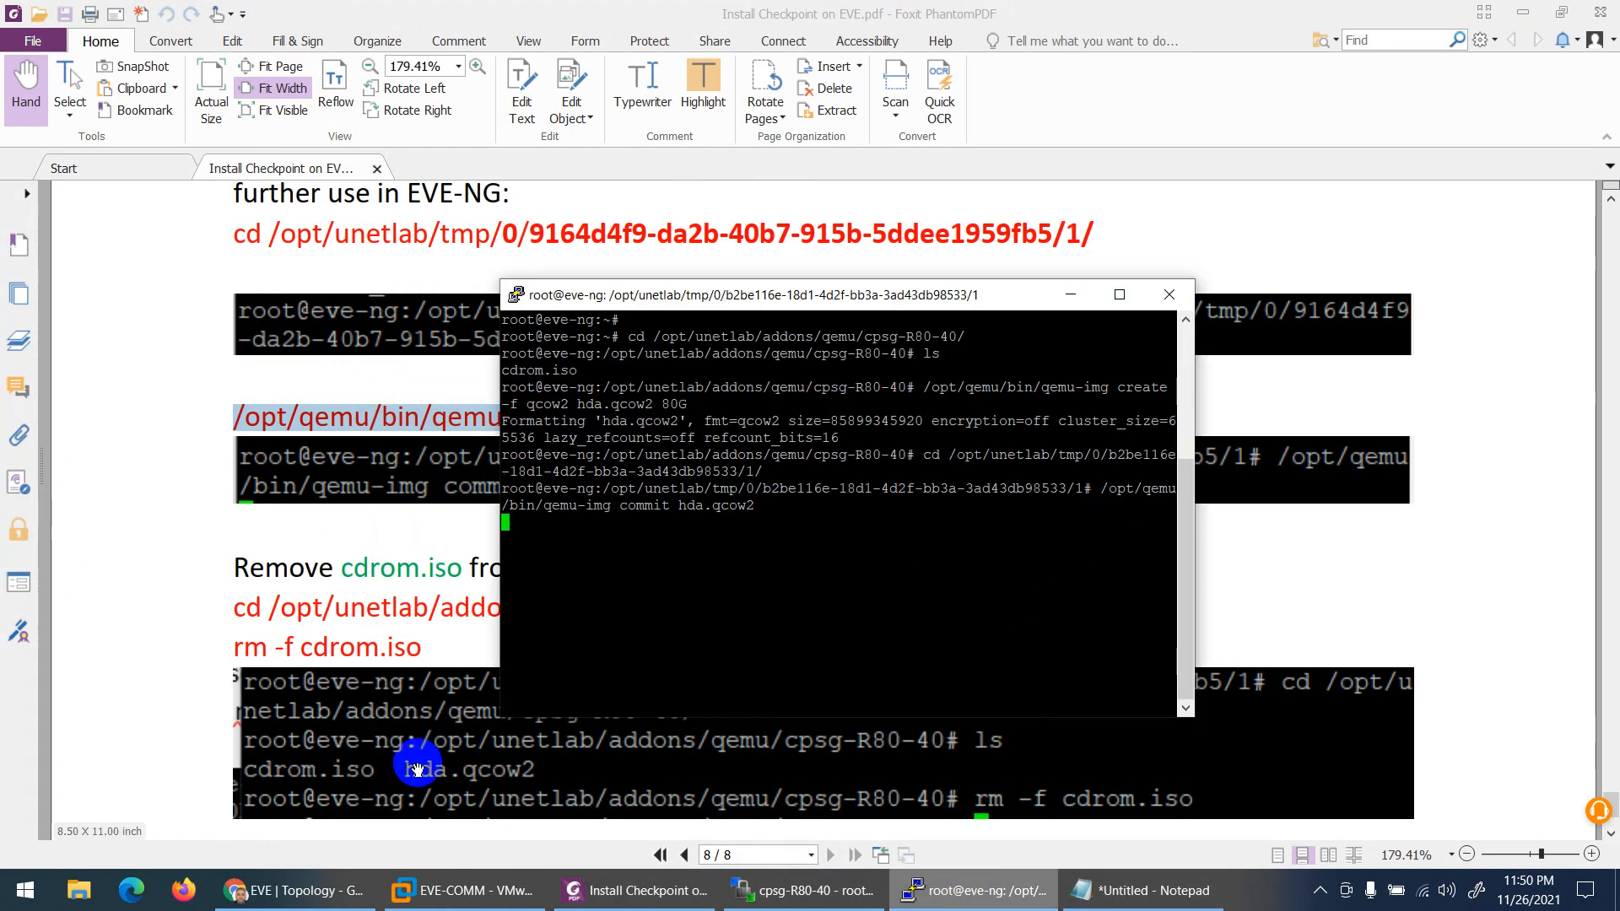
left_click(291, 890)
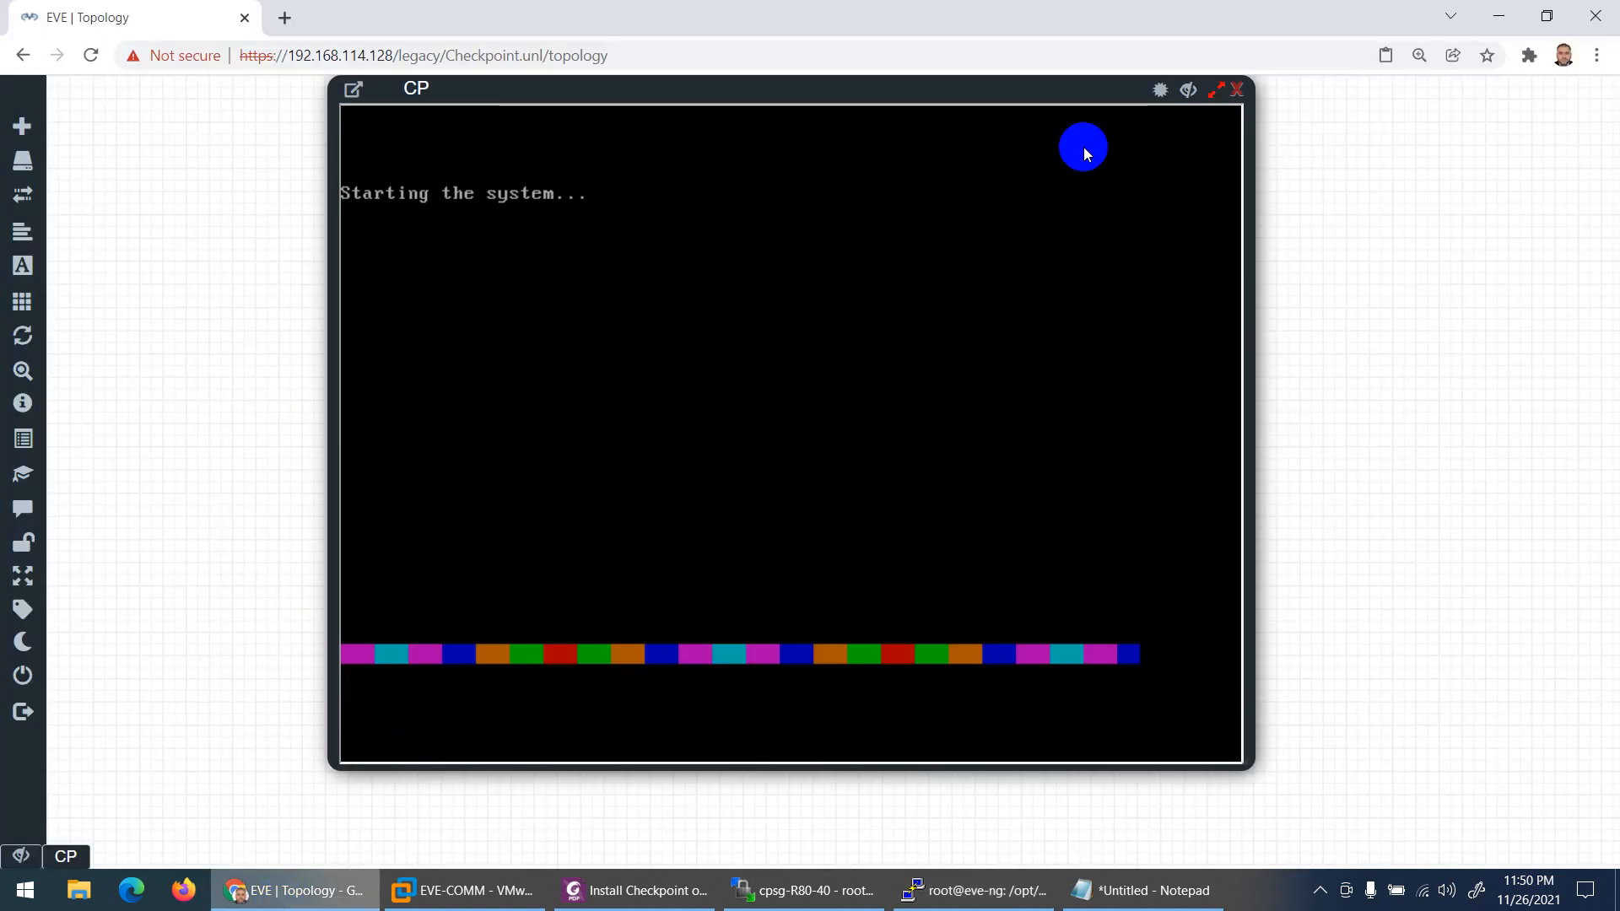
left_click(1236, 89)
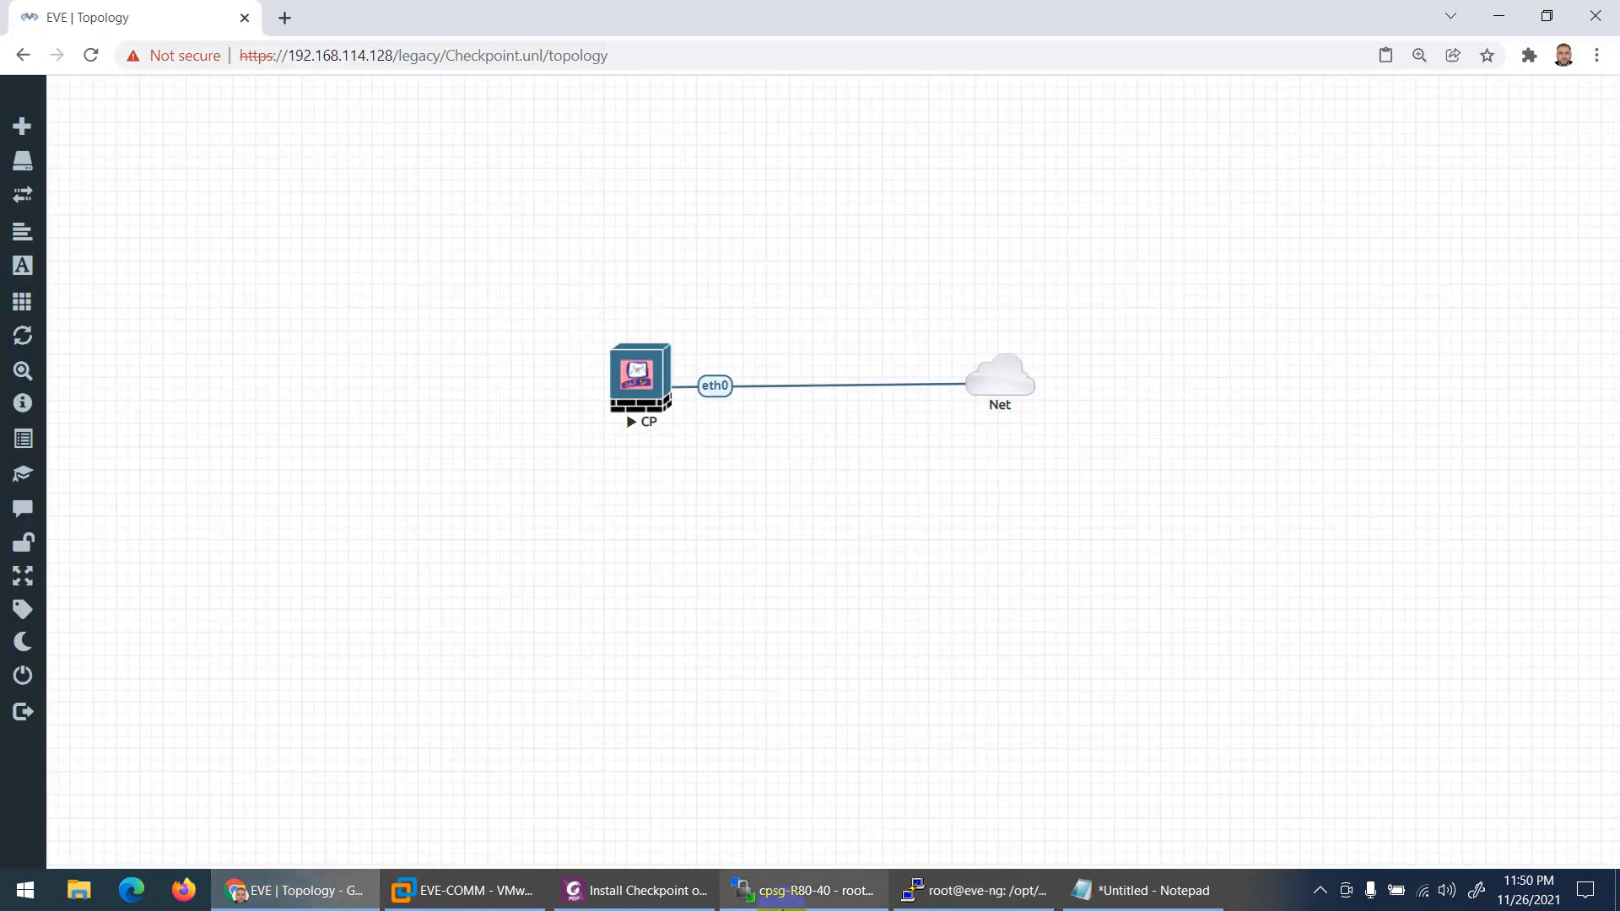
left_click(637, 890)
scroll(590, 472, "down", 1)
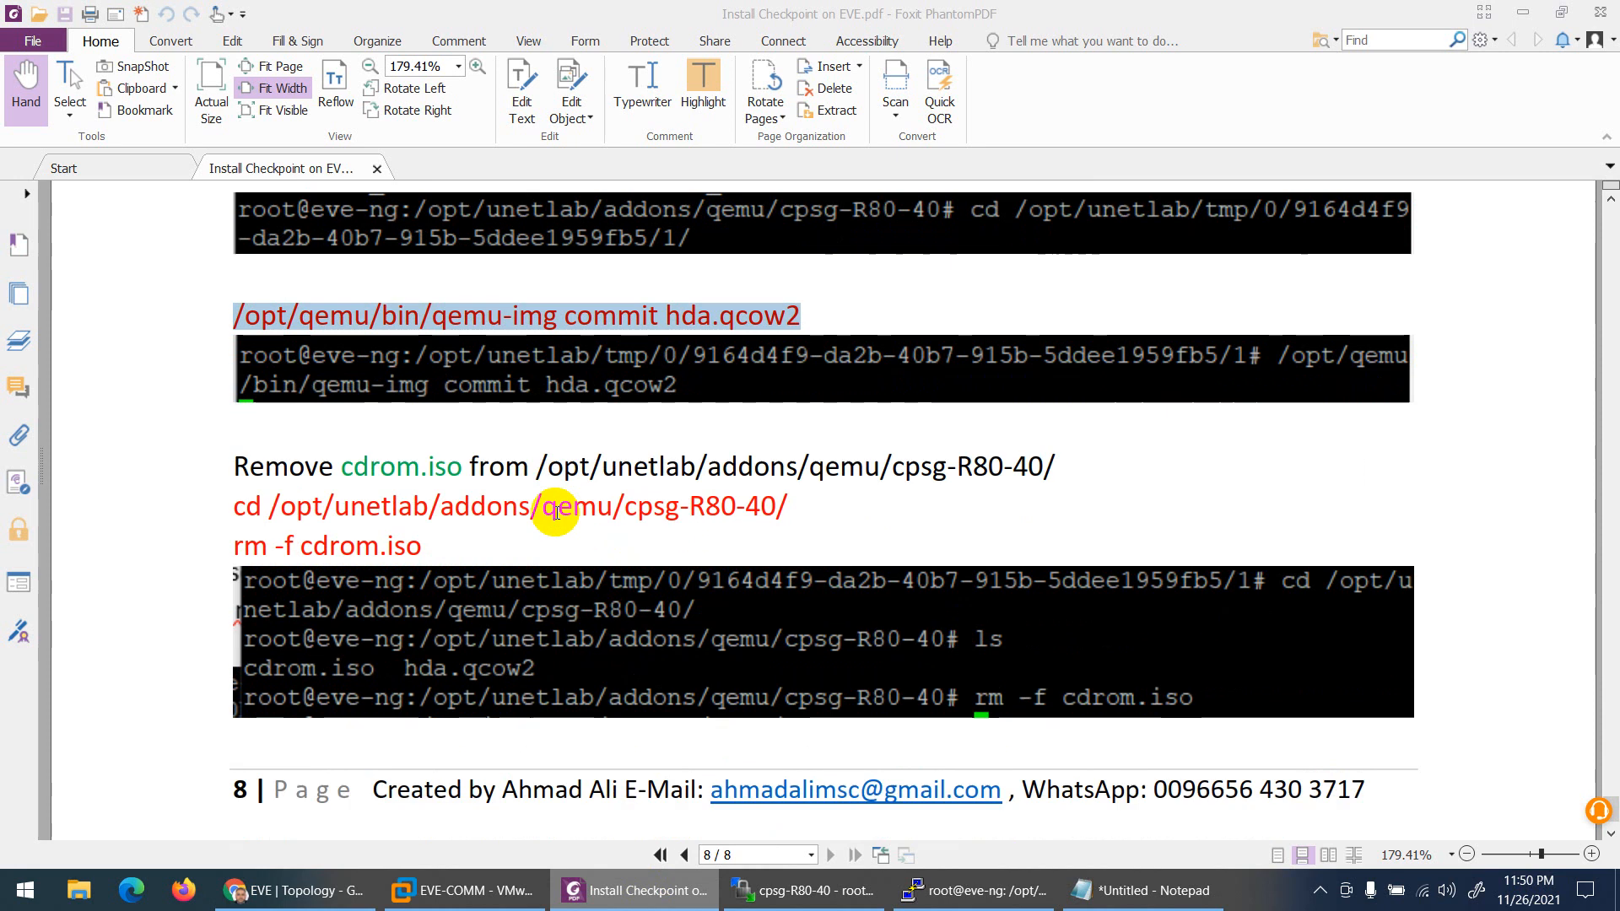
left_click(307, 890)
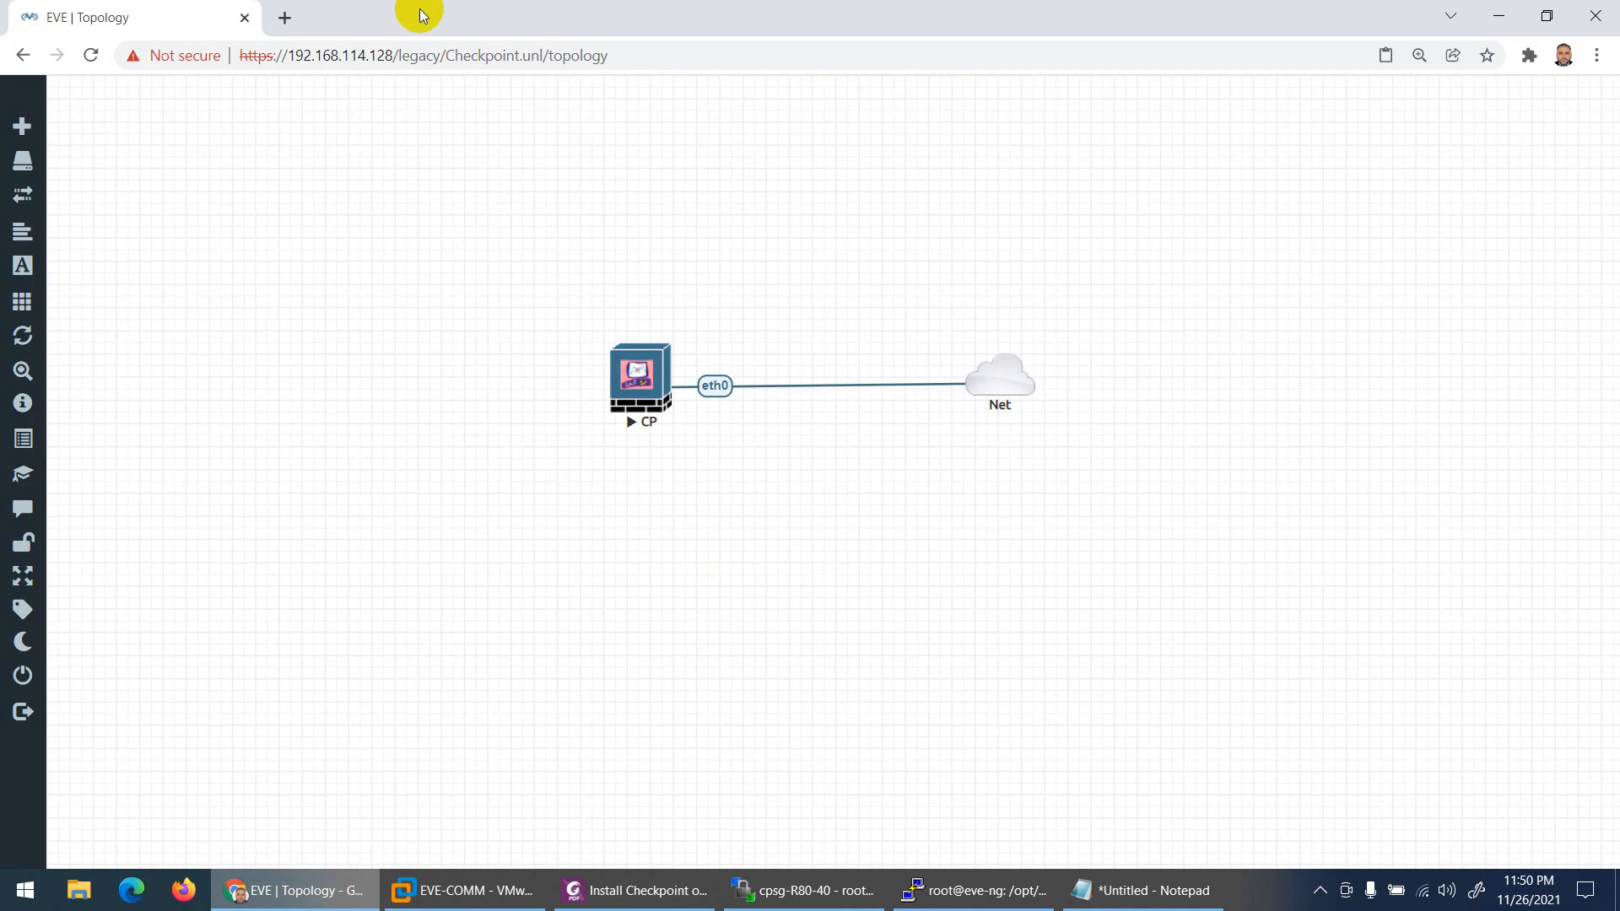
Step: Refresh WinSCP repeatedly to watch hda.qcow2 grow until the commit finishes
left_click(810, 890)
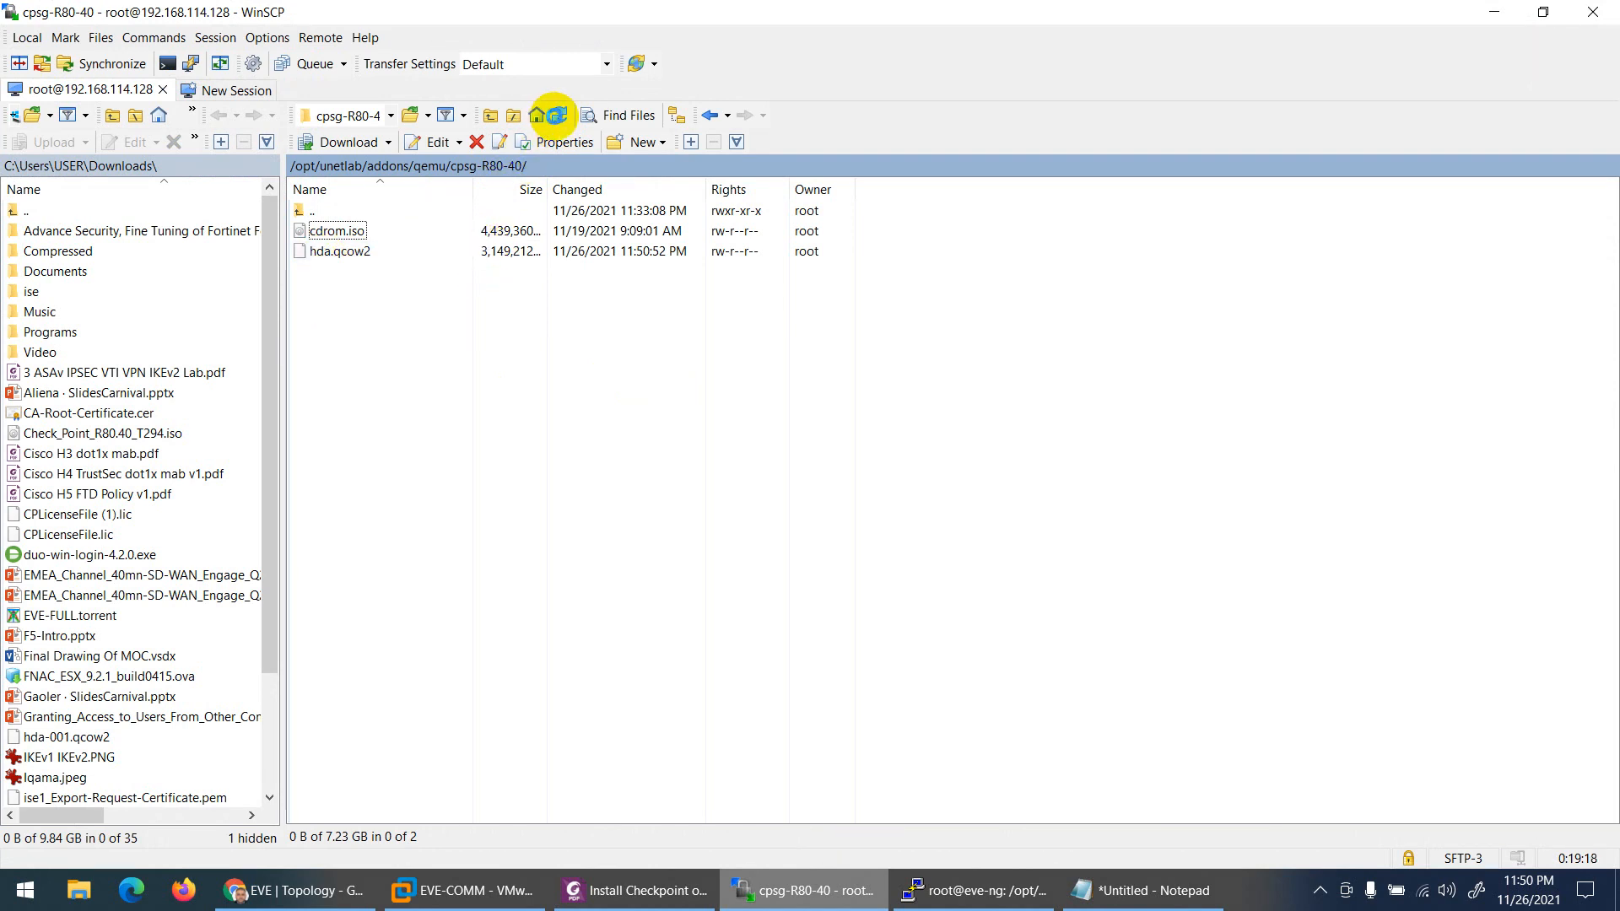
left_click(557, 118)
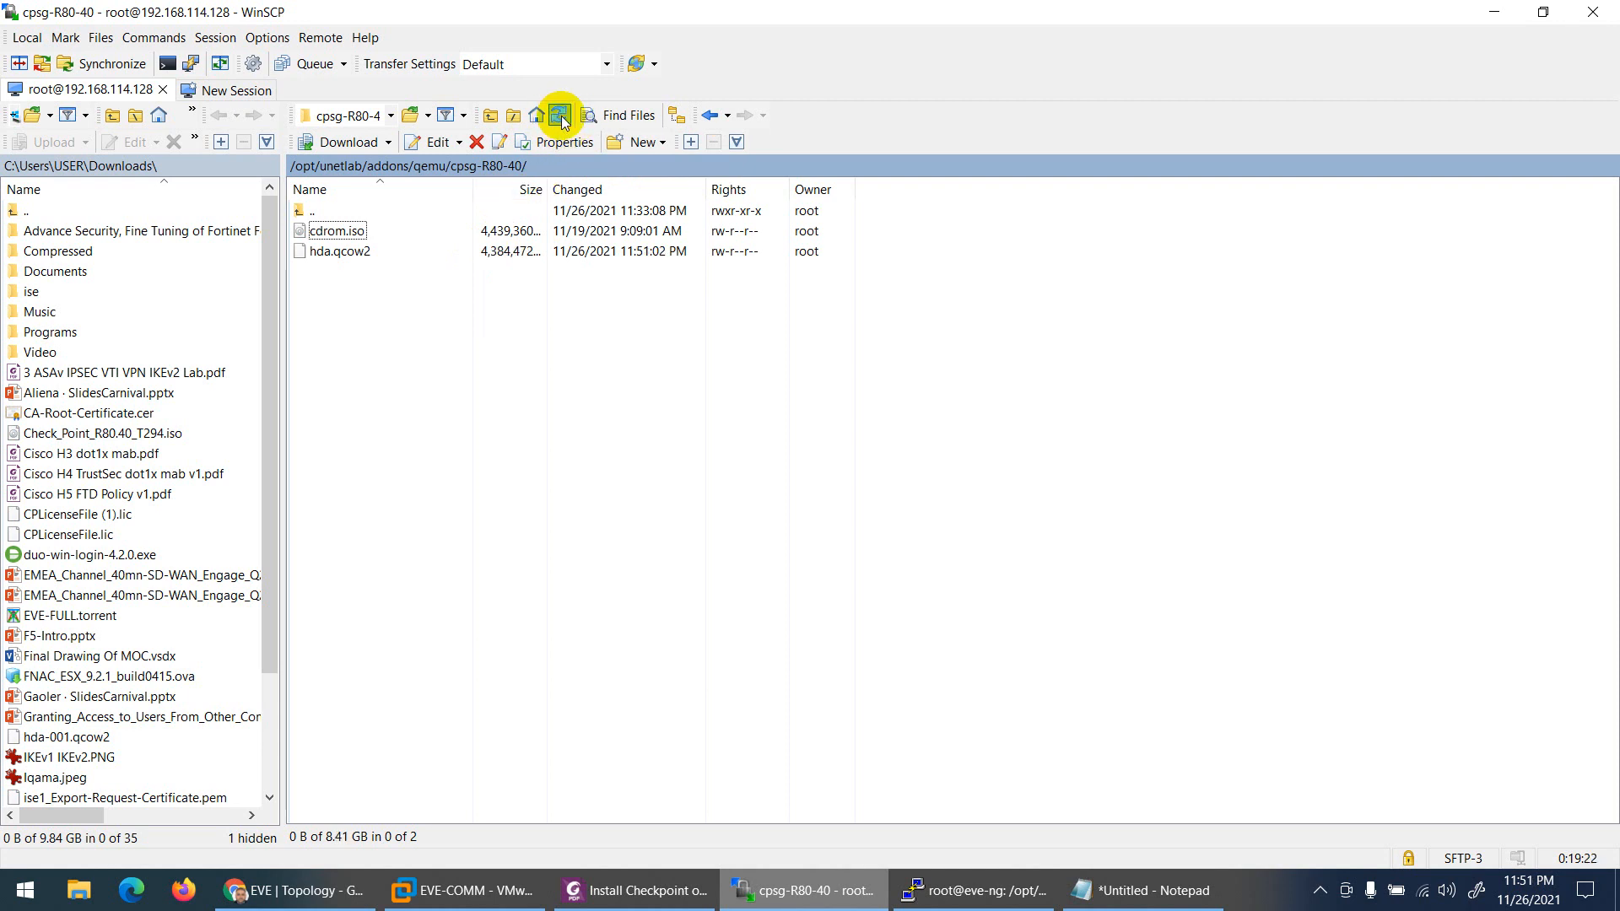
left_click(970, 890)
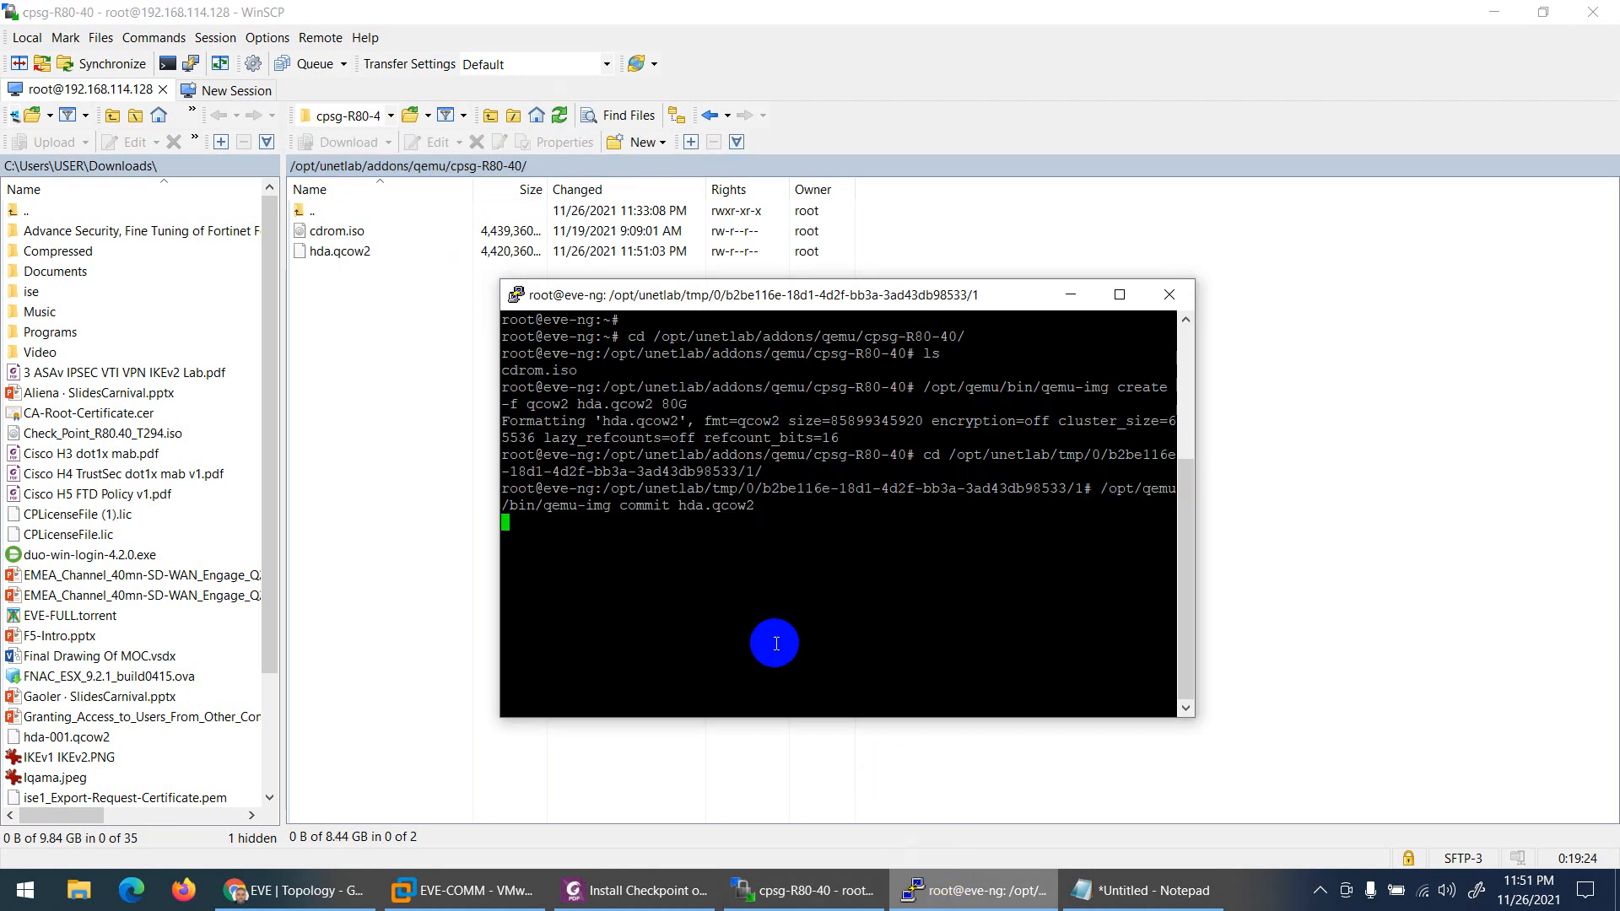
left_click(557, 116)
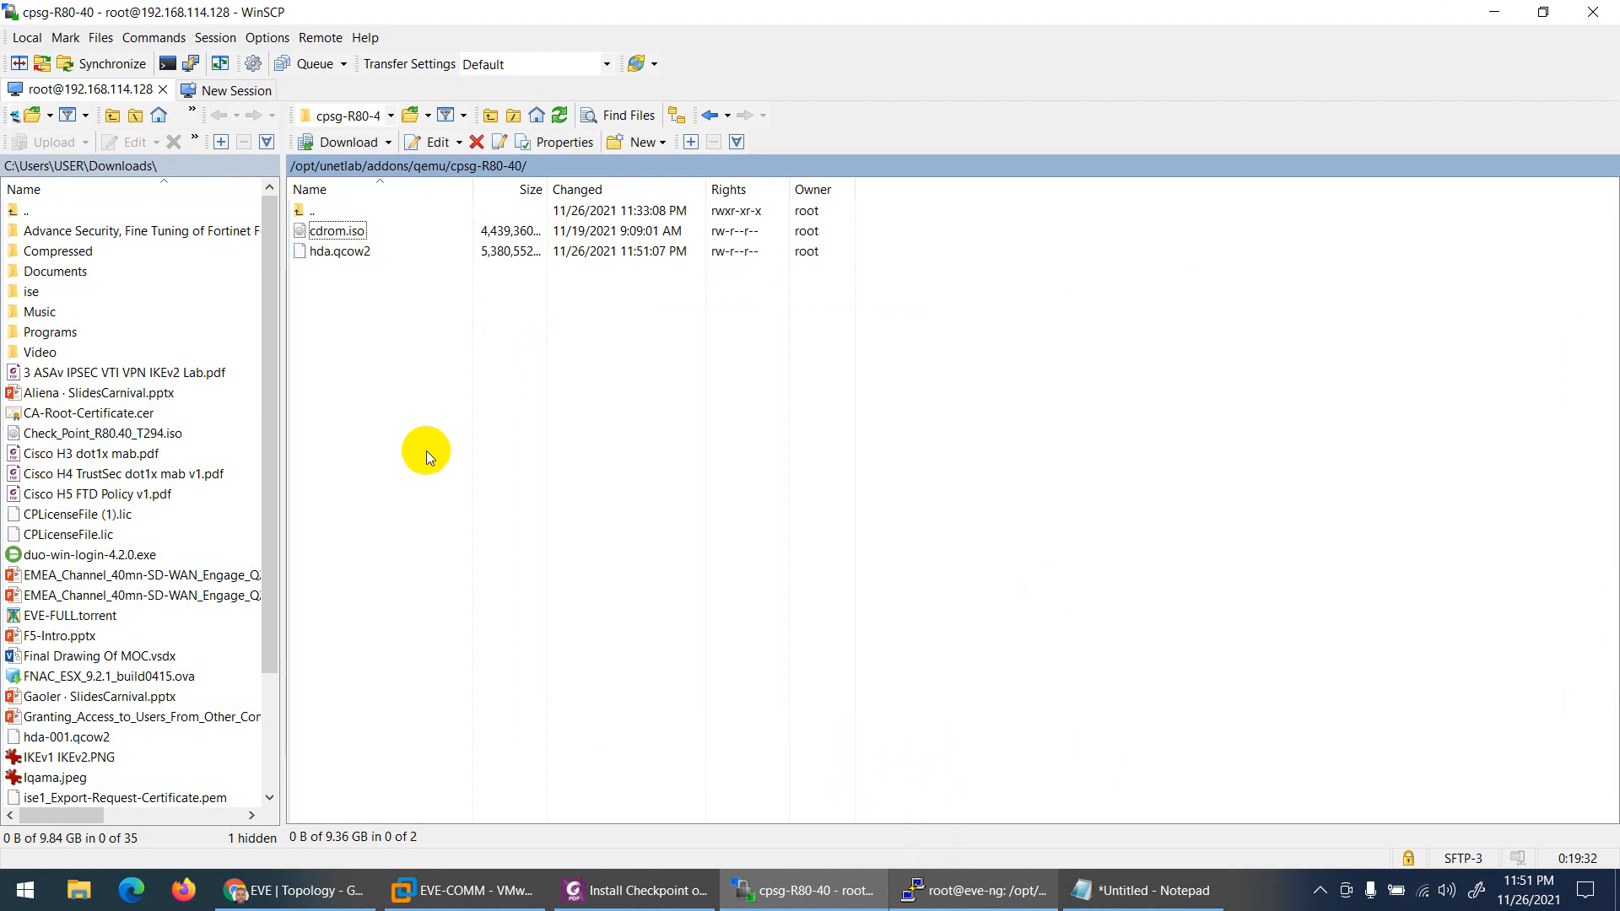
left_click(295, 889)
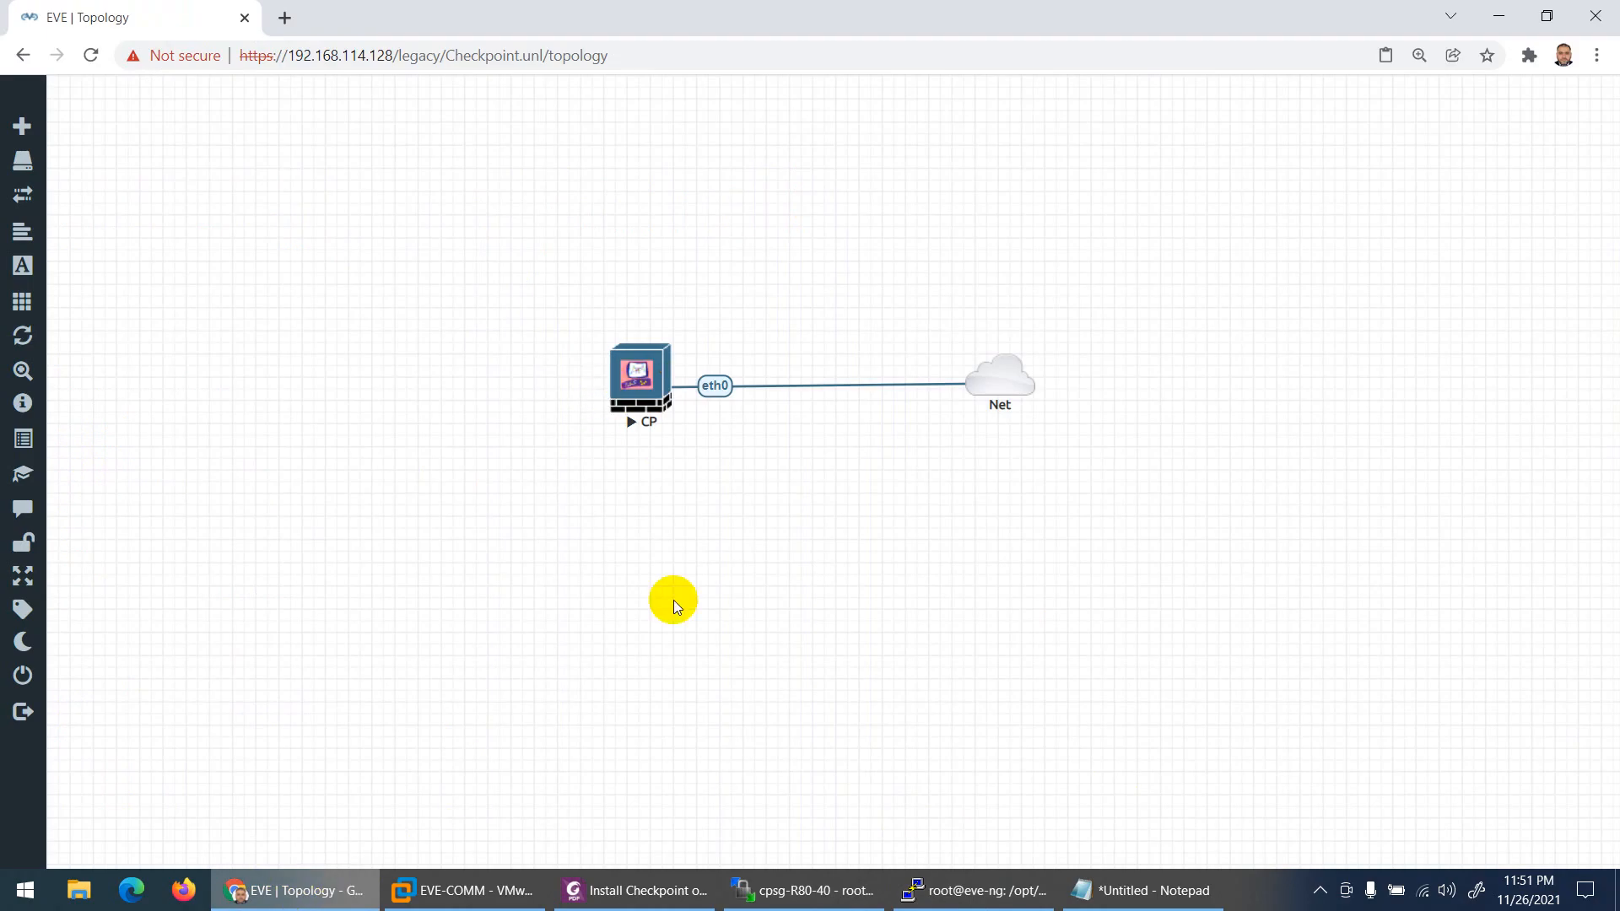
left_click(621, 403)
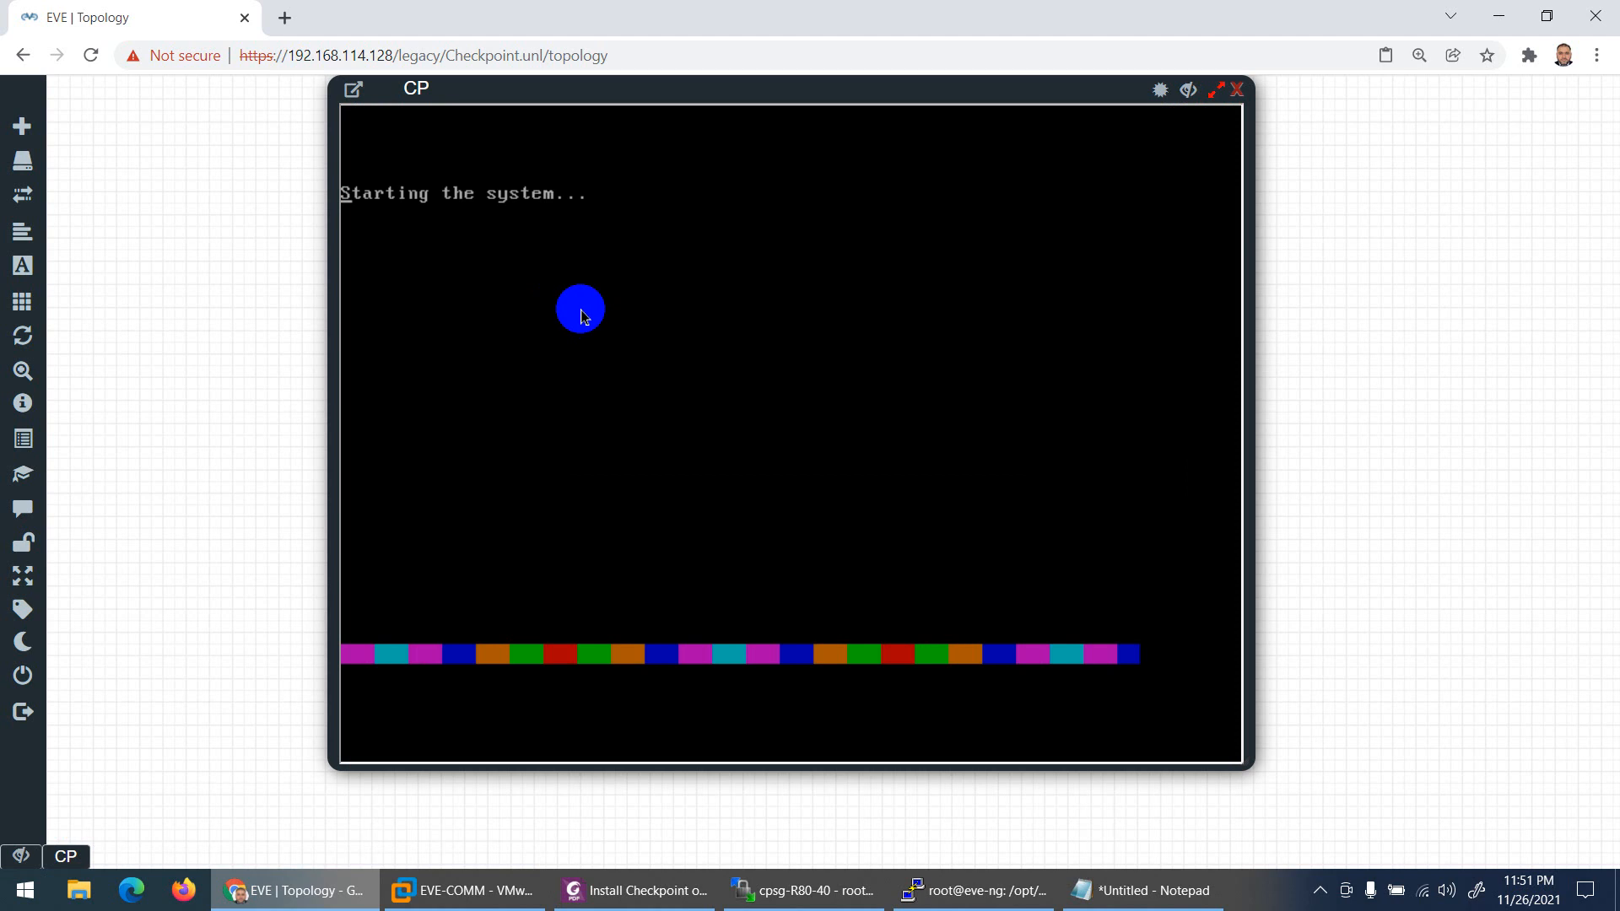
left_click(1237, 89)
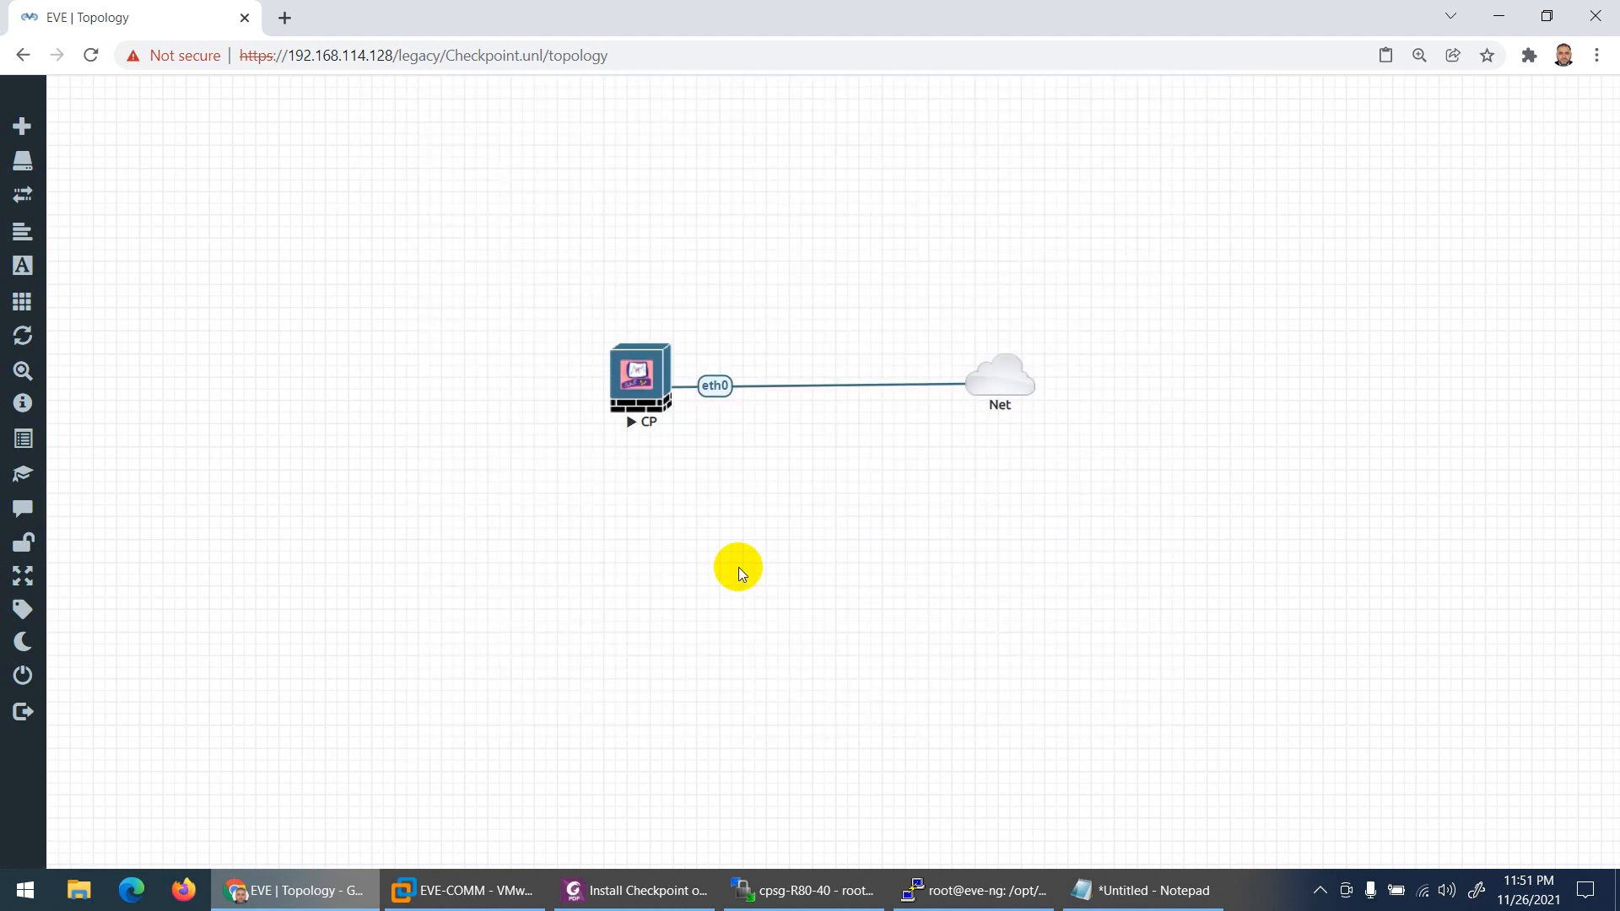
left_click(822, 888)
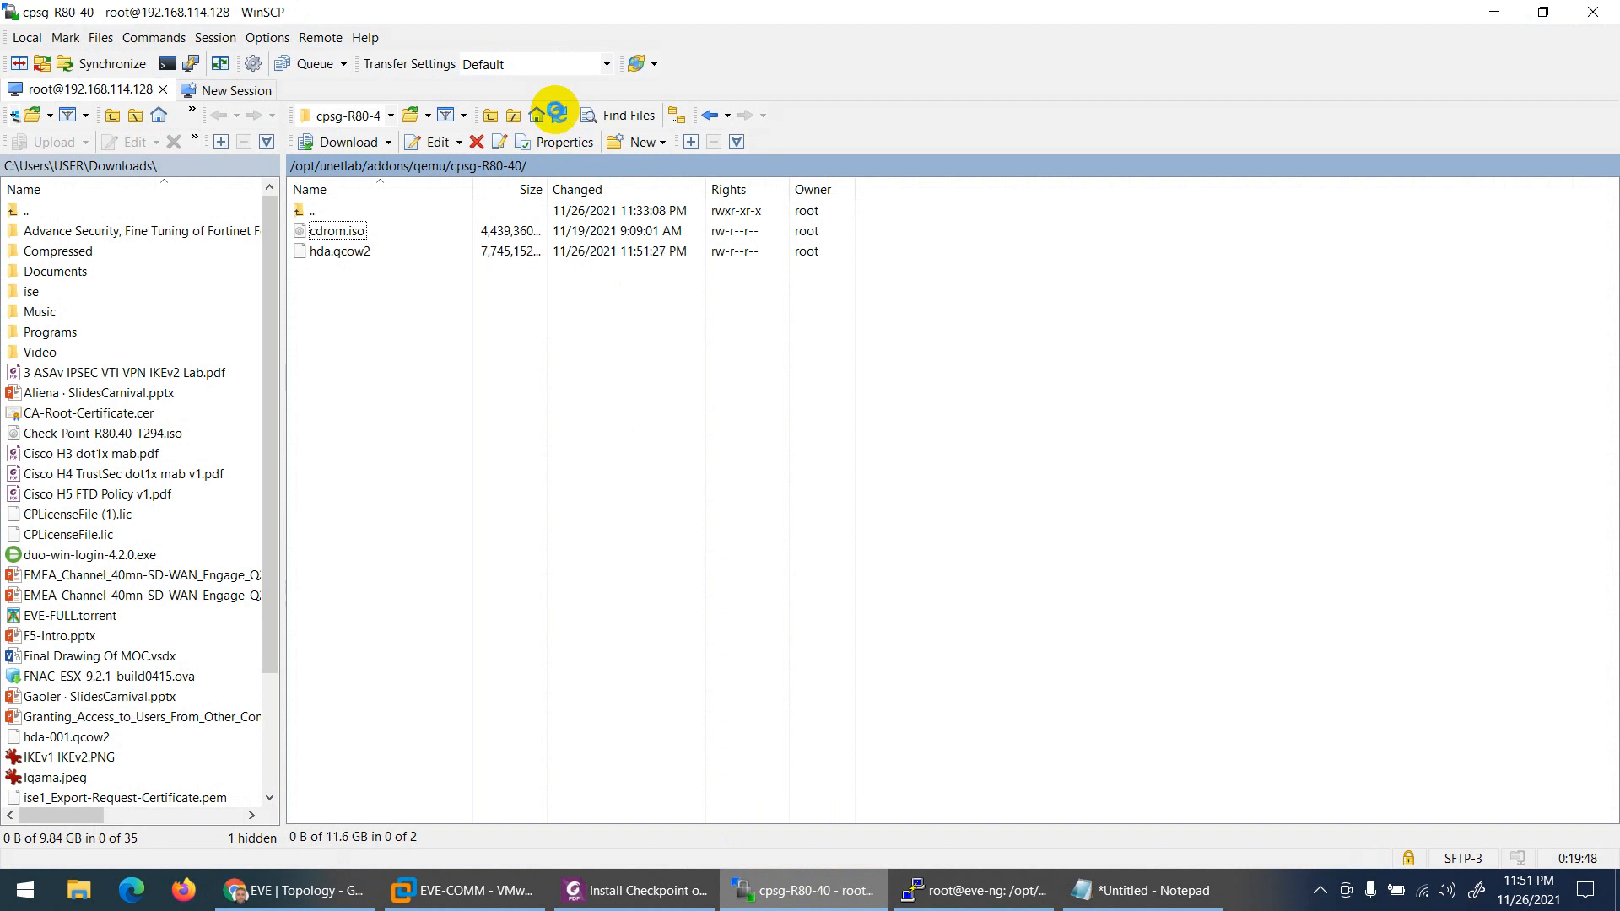
left_click(911, 890)
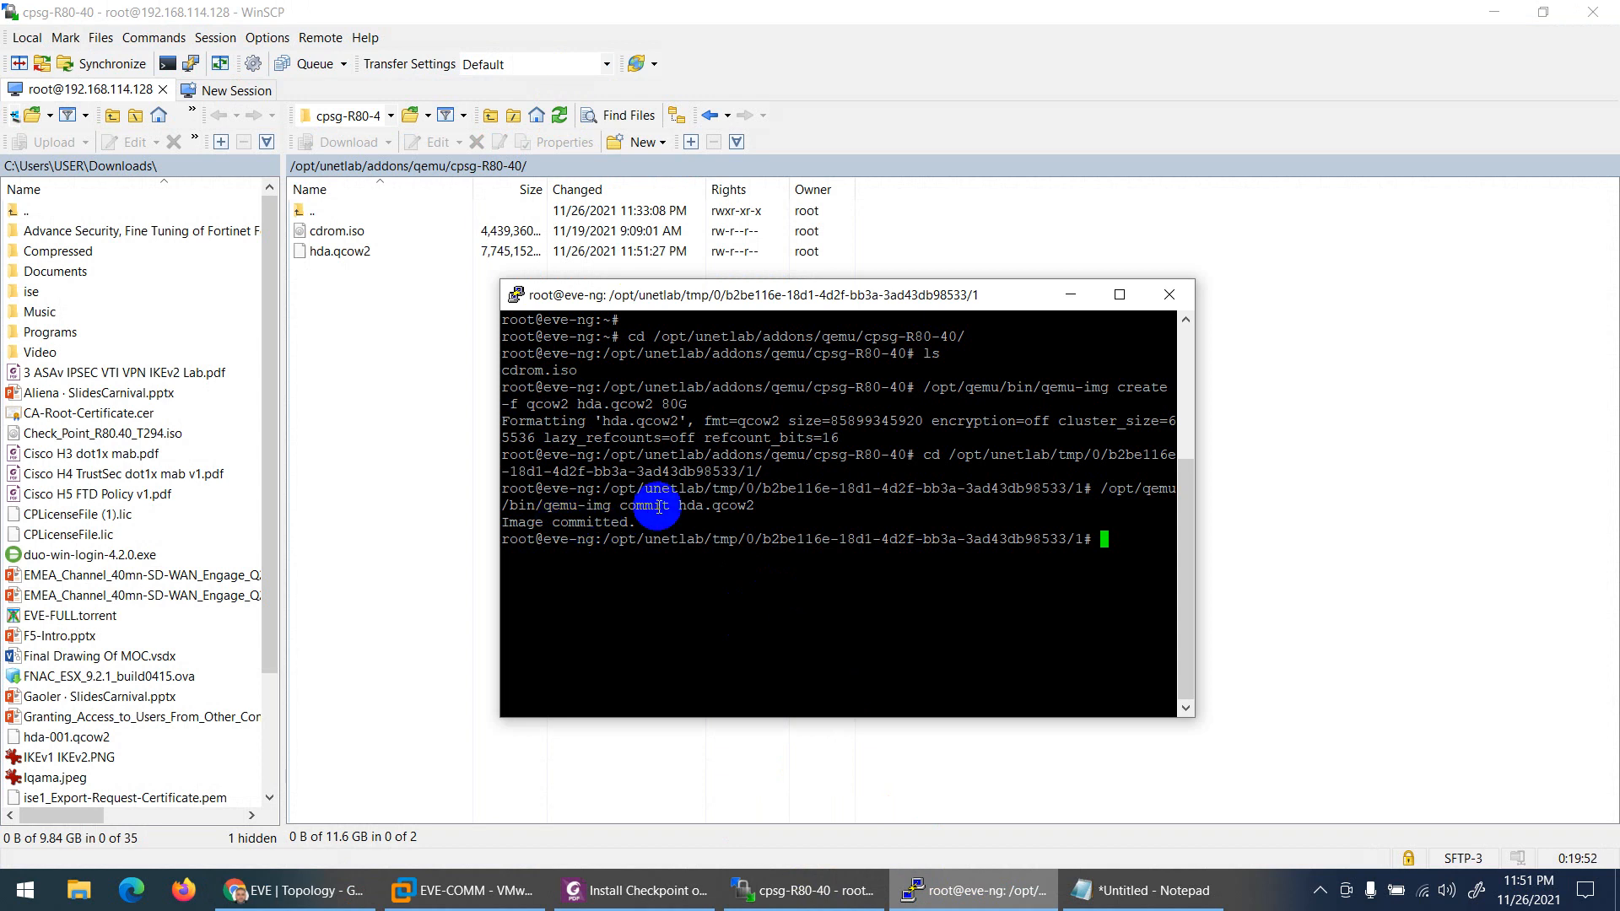
Step: Confirm the 'Image committed.' output and hda.qcow2's final size in WinSCP
left_click_drag(636, 518, 499, 514)
left_click(434, 439)
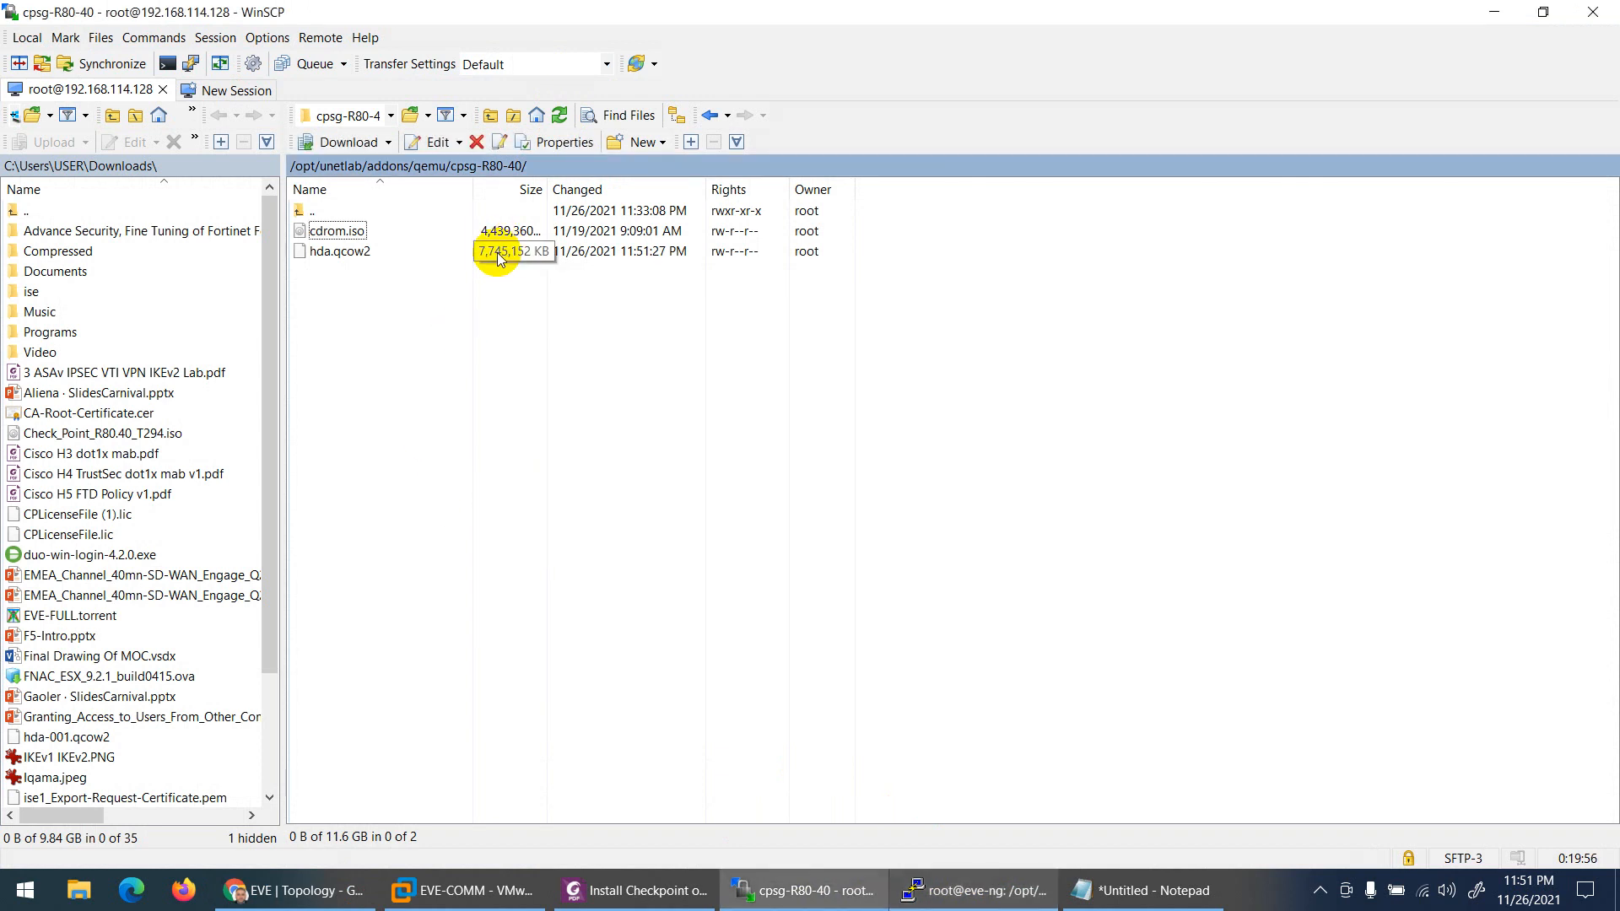
left_click(561, 115)
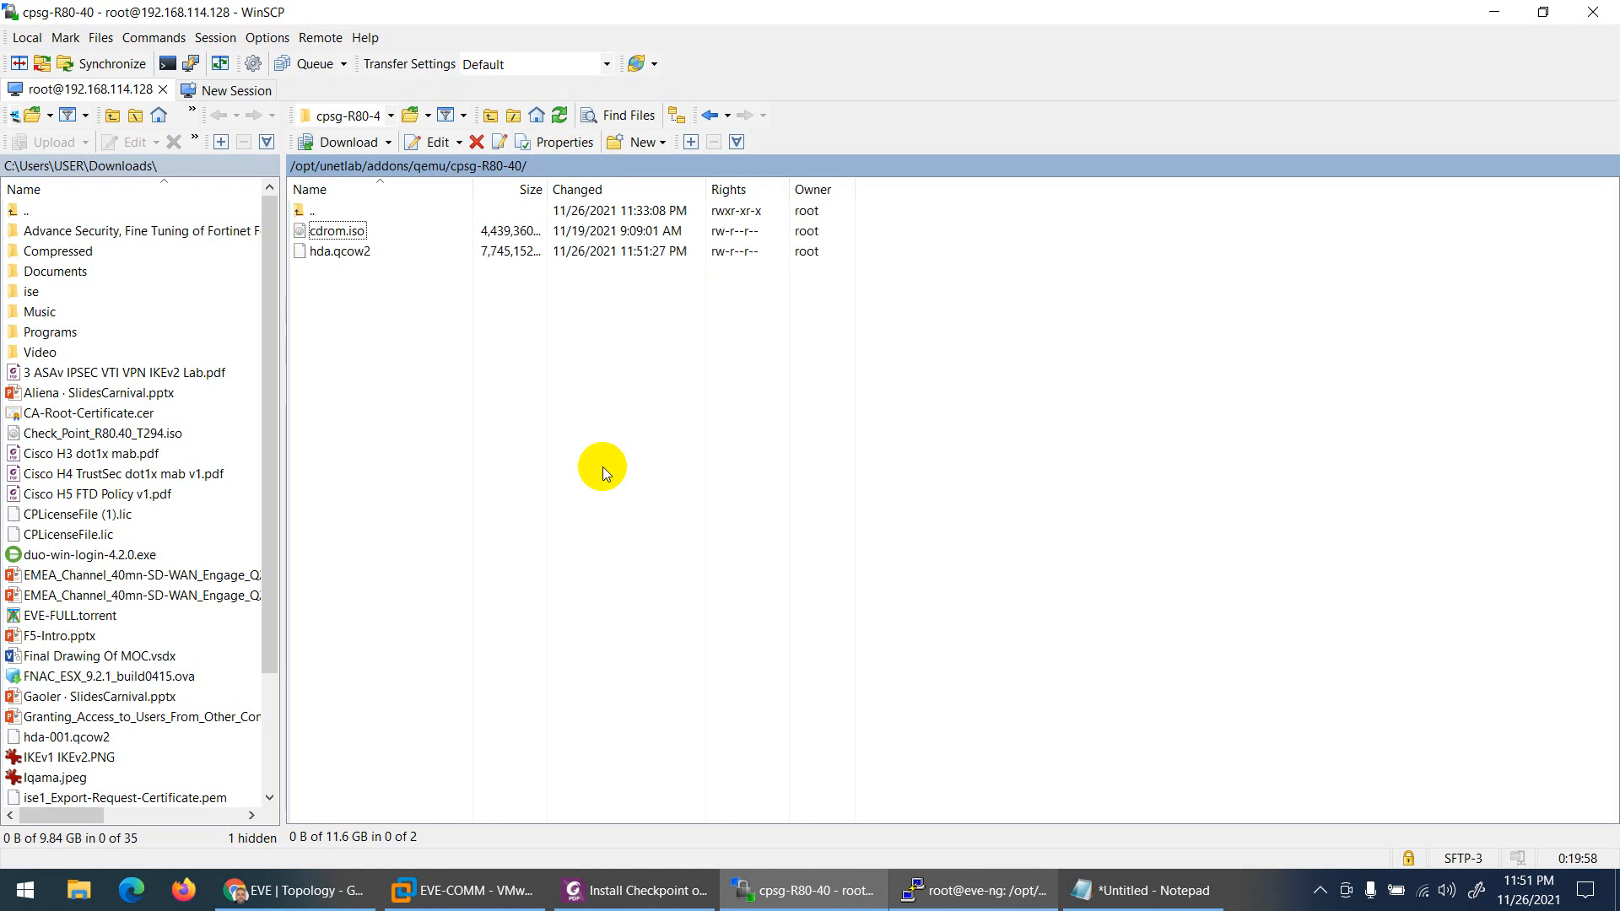
Step: Select the guide's cd /opt/unetlab/addons/qemu/cpsg-R80-40/ command for removing cdrom.iso
left_click(645, 888)
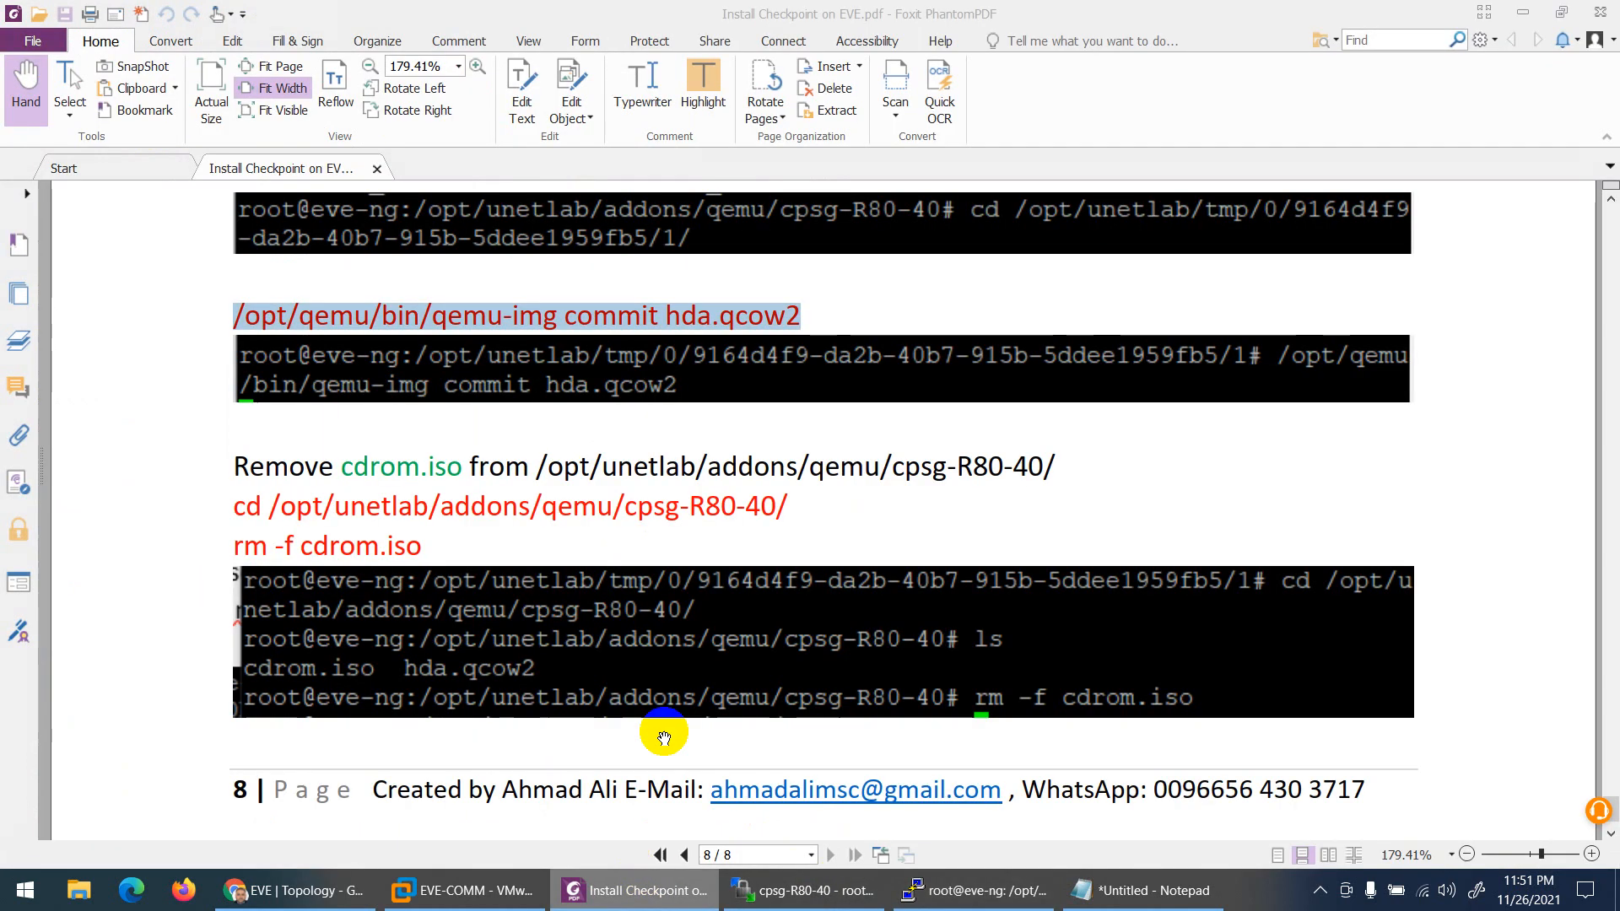
scroll(474, 503, "down", 1)
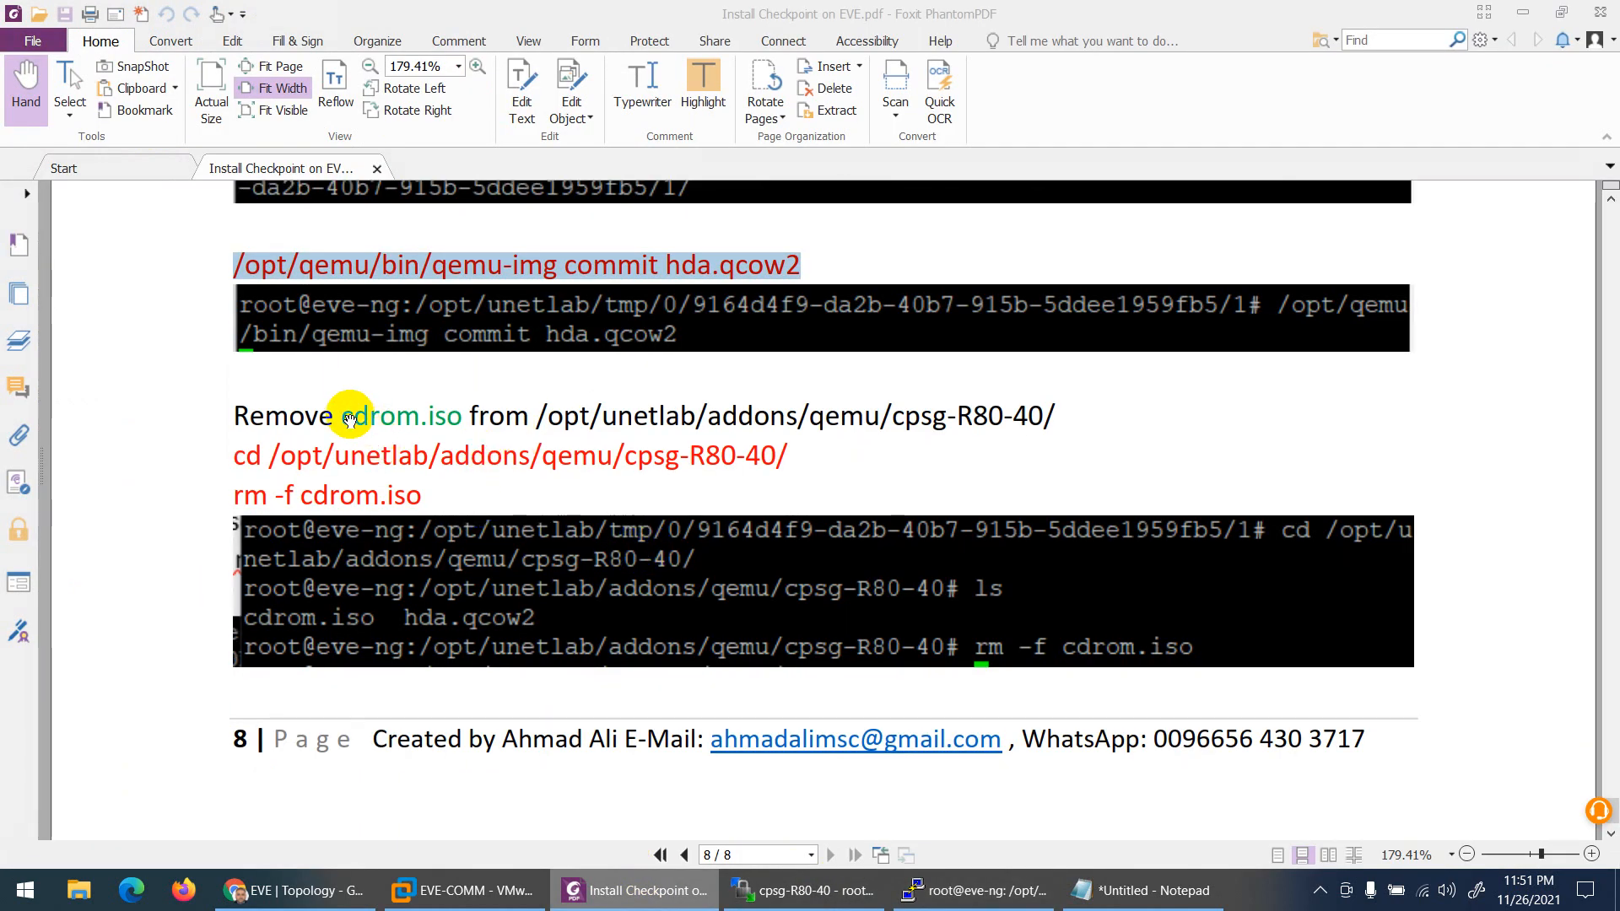
left_click_drag(343, 415, 463, 418)
left_click(797, 888)
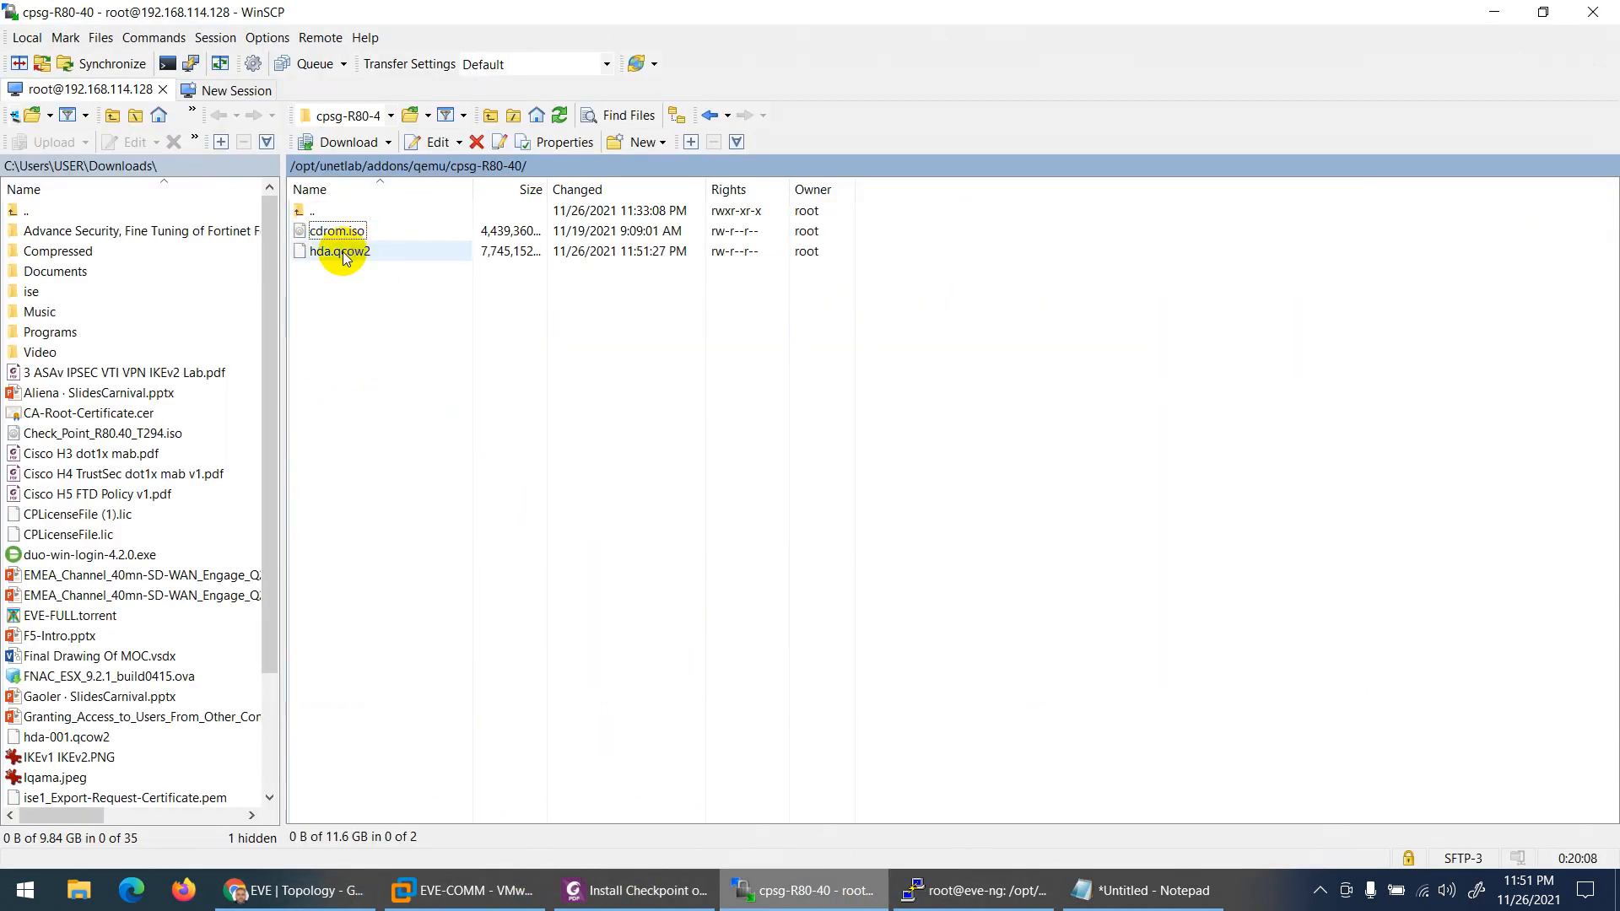
left_click(746, 902)
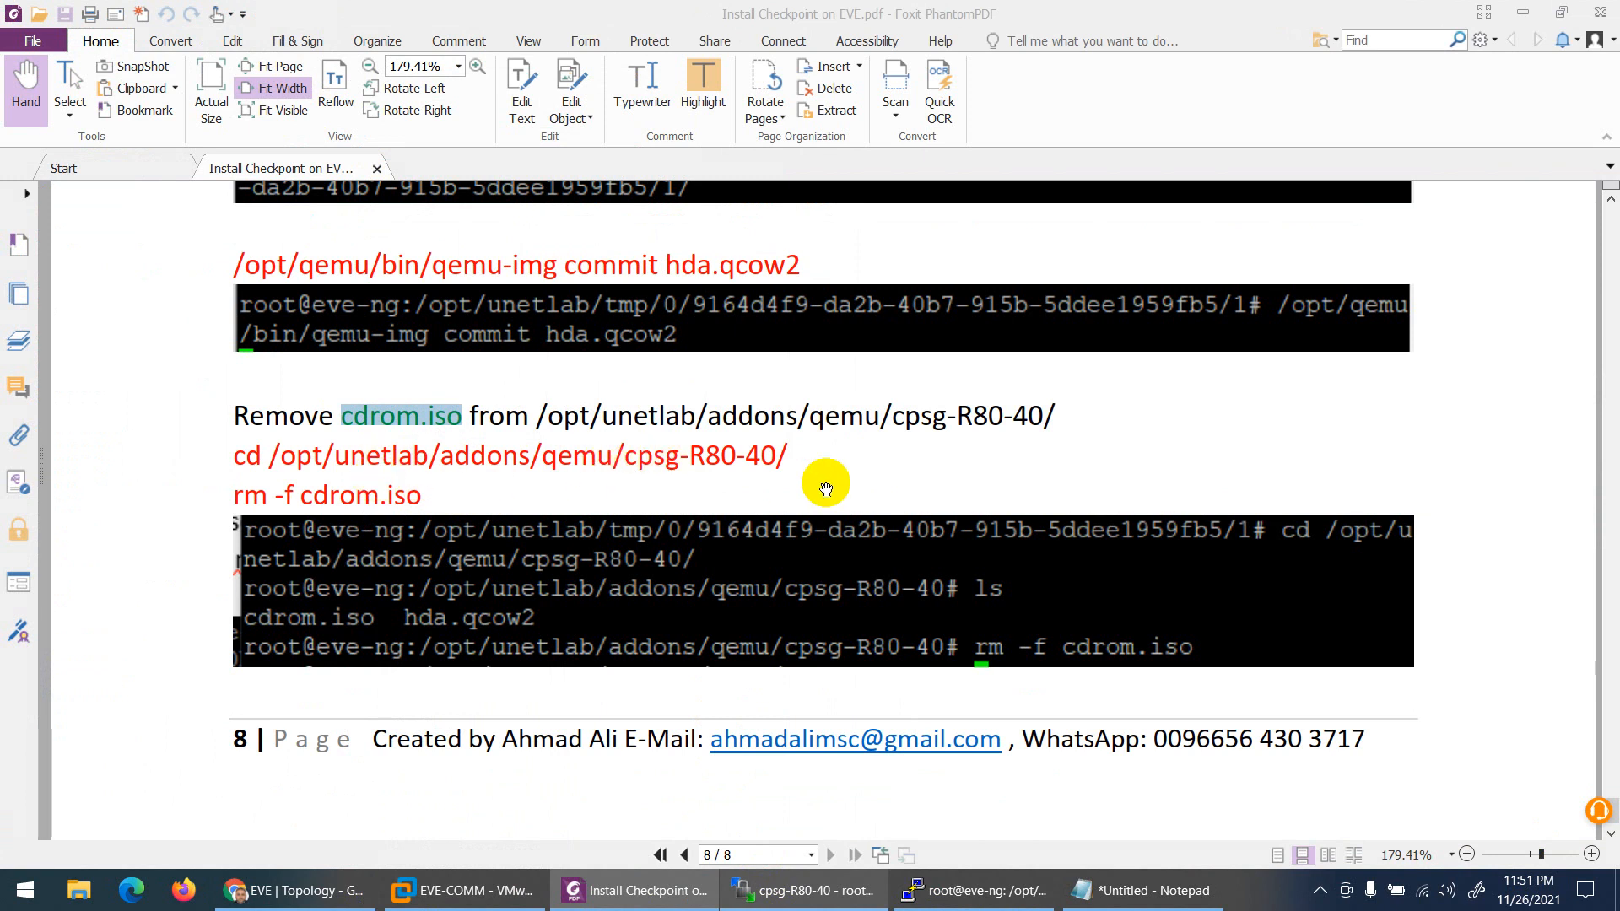
left_click_drag(790, 454, 239, 457)
Step: Change into /opt/unetlab/addons/qemu/cpsg-R80-40/ in PuTTY and list its files
right_click(238, 456)
left_click(291, 469)
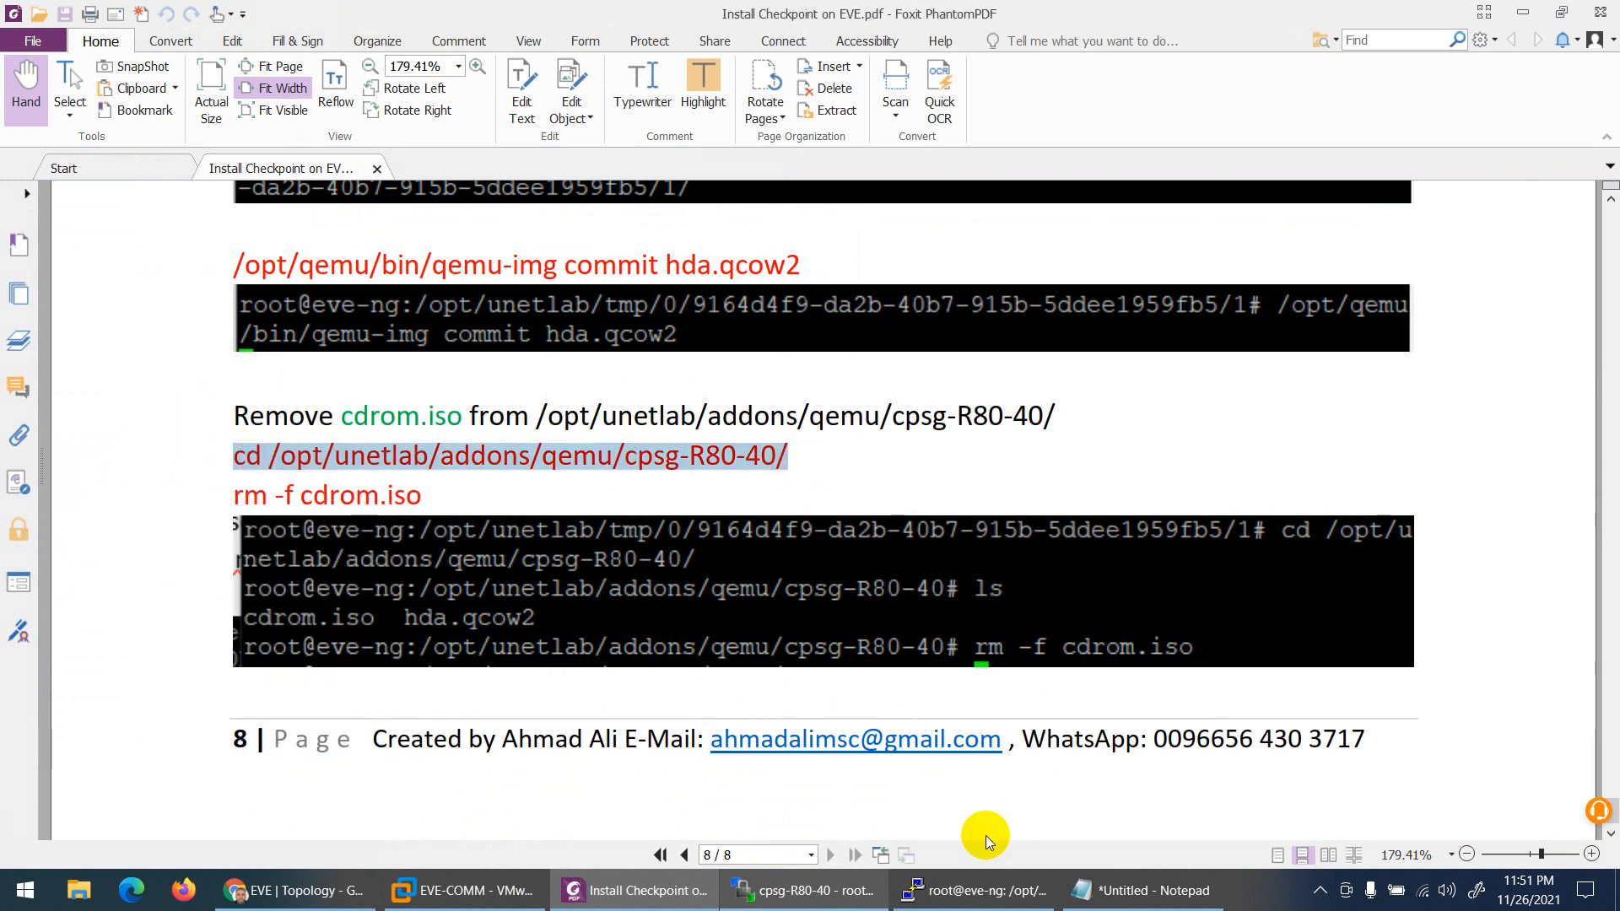
left_click(978, 890)
right_click(1050, 623)
key("Return")
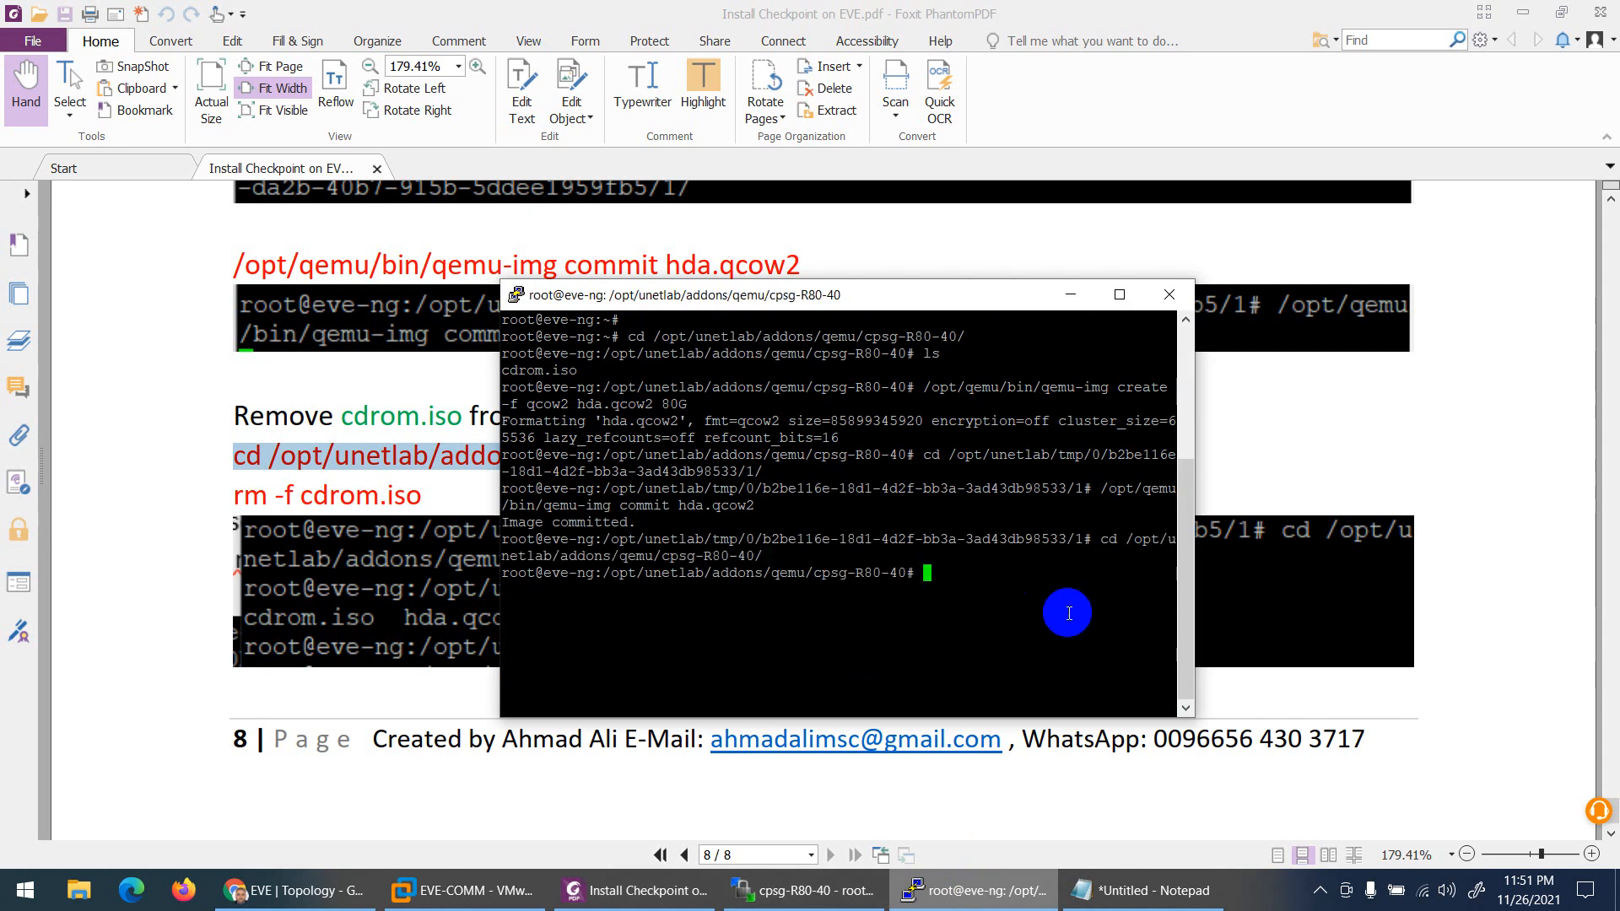
type("ls")
key("Return")
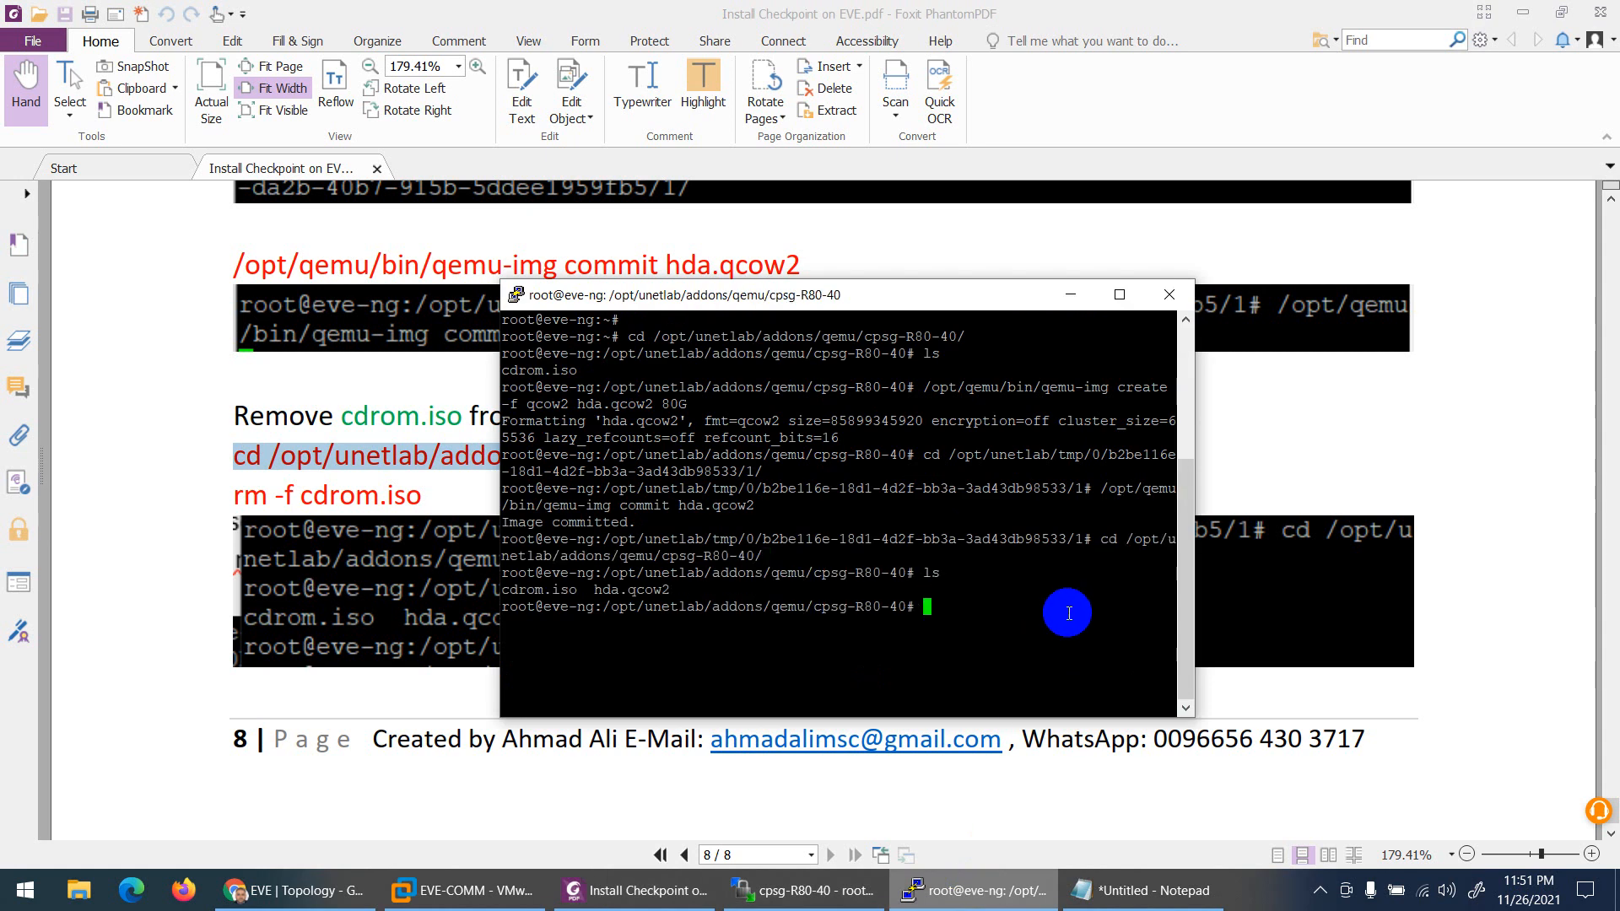
Step: Delete cdrom.iso with rm -f cdrom.iso and confirm with ls
left_click(412, 498)
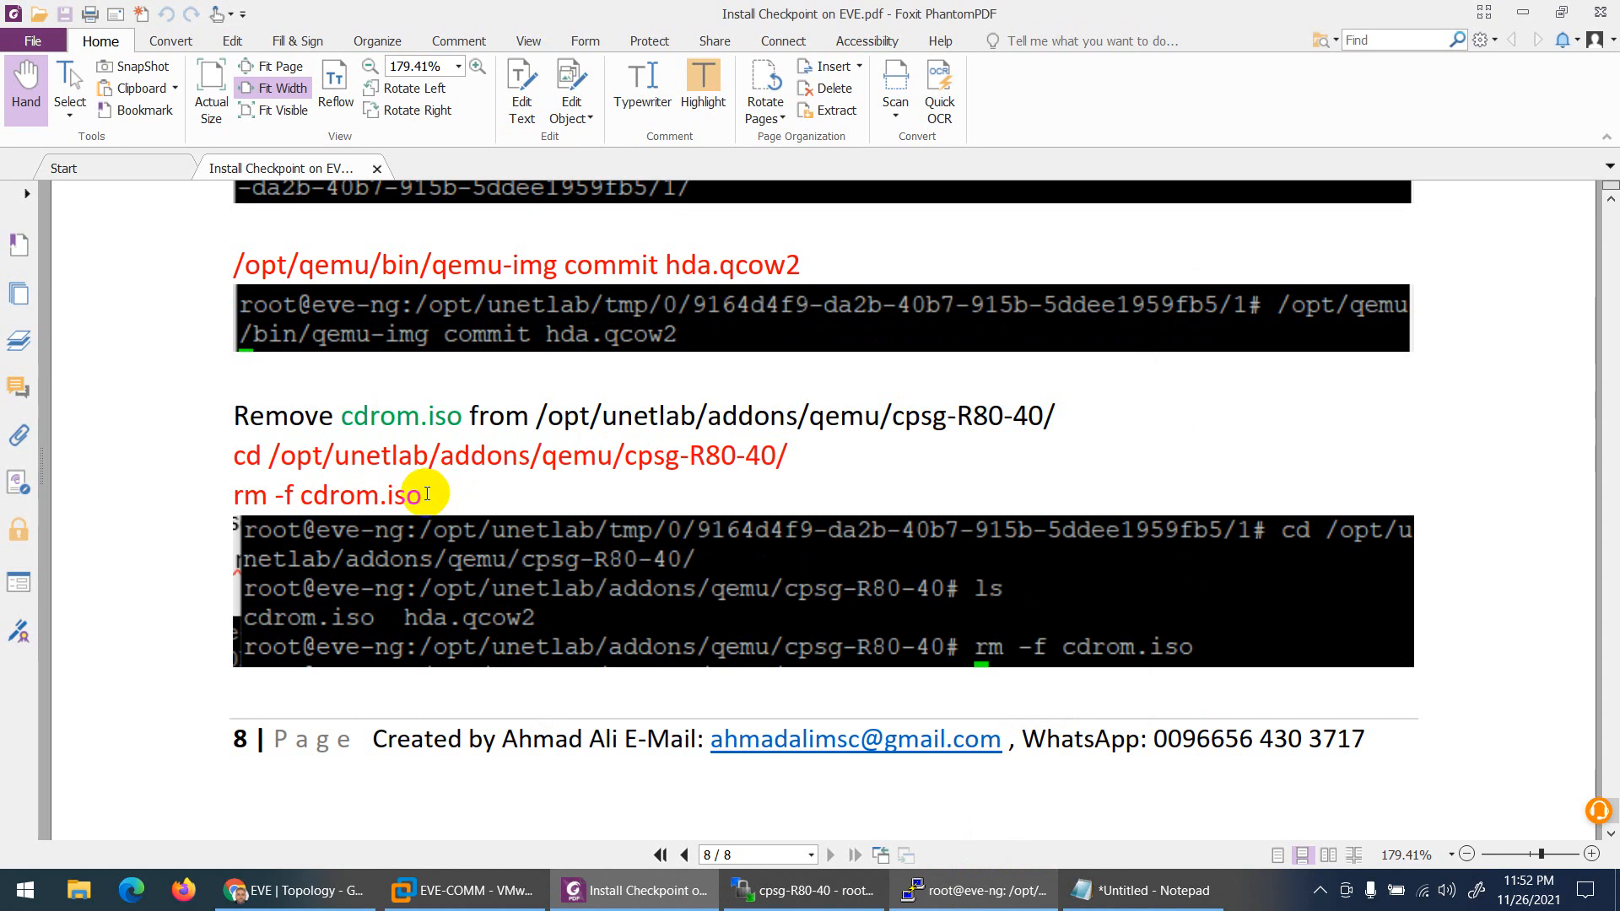
left_click_drag(427, 494, 241, 497)
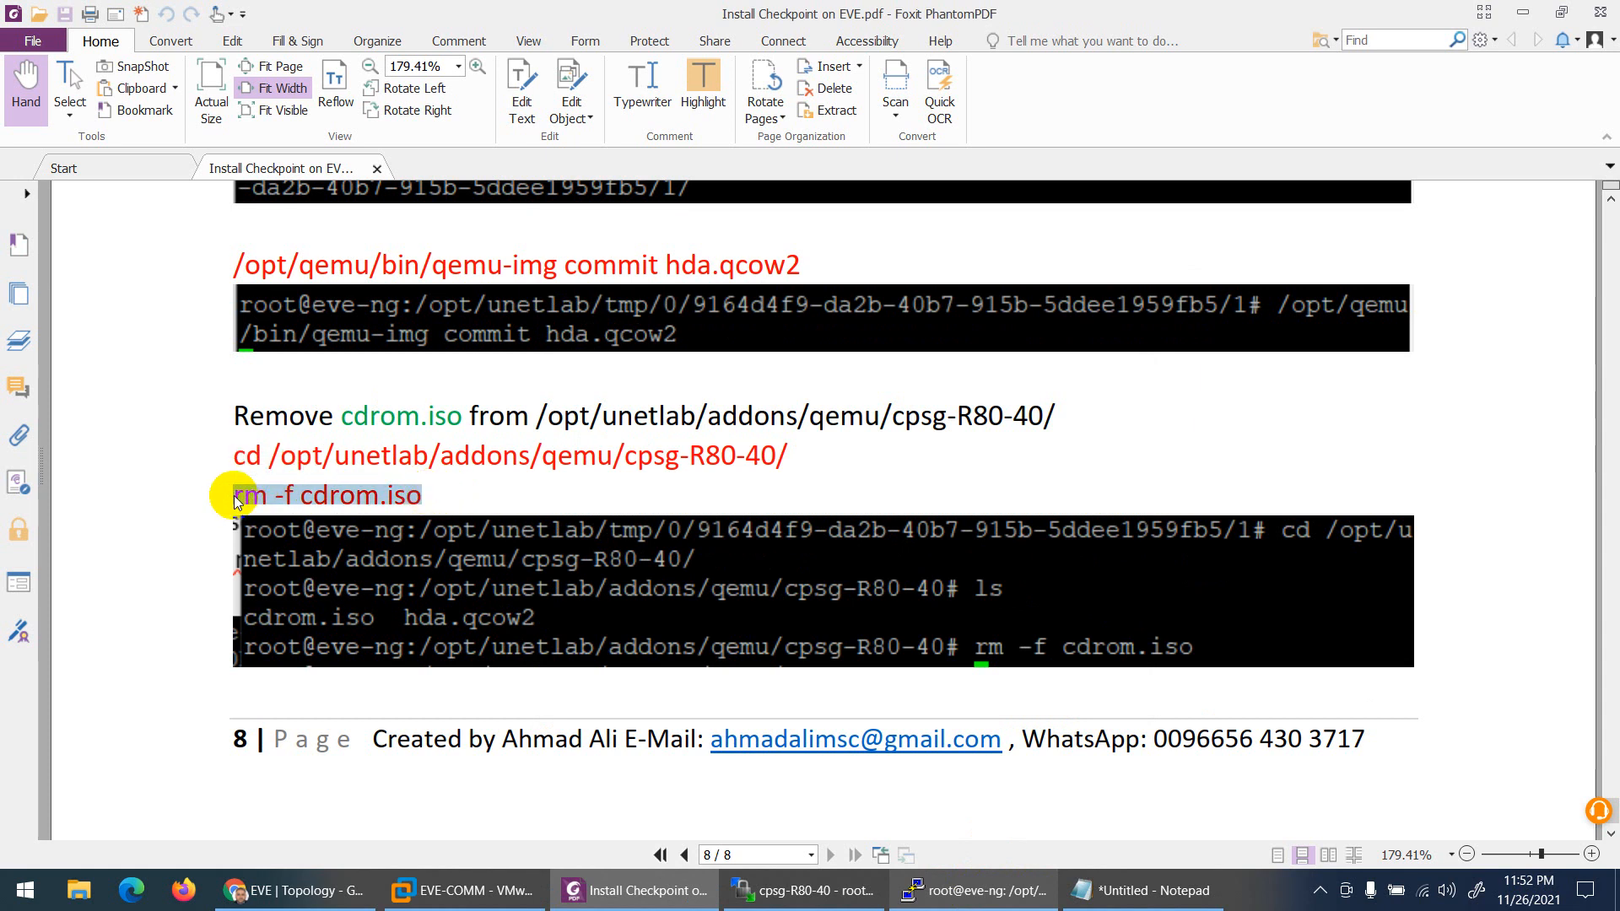
right_click(236, 497)
left_click(253, 506)
left_click(964, 888)
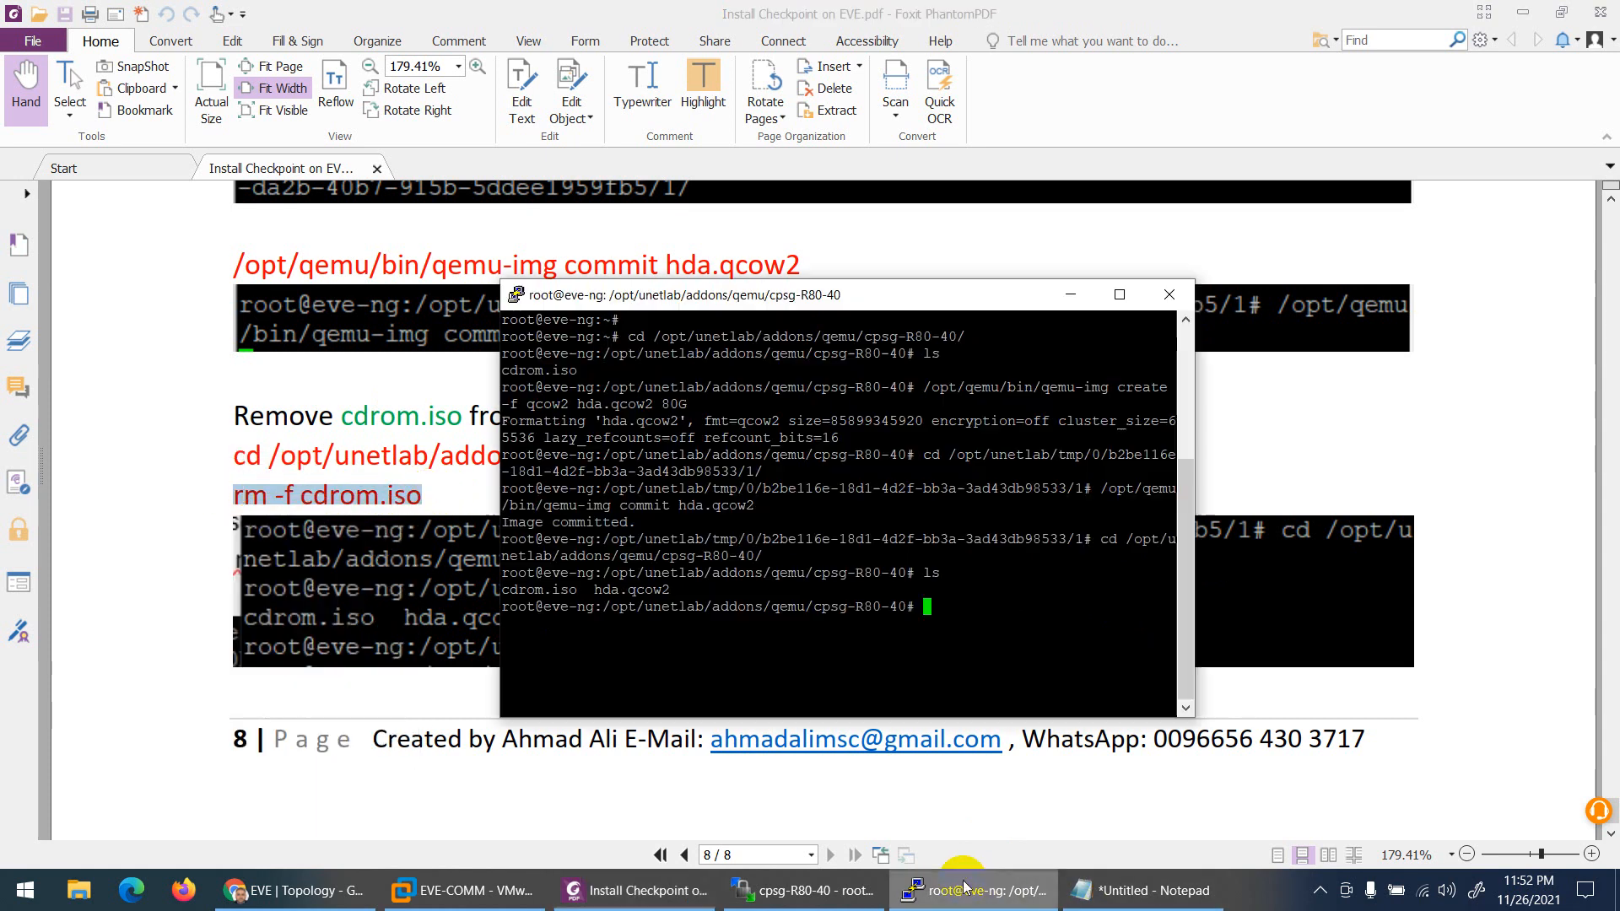
right_click(997, 658)
key("Return")
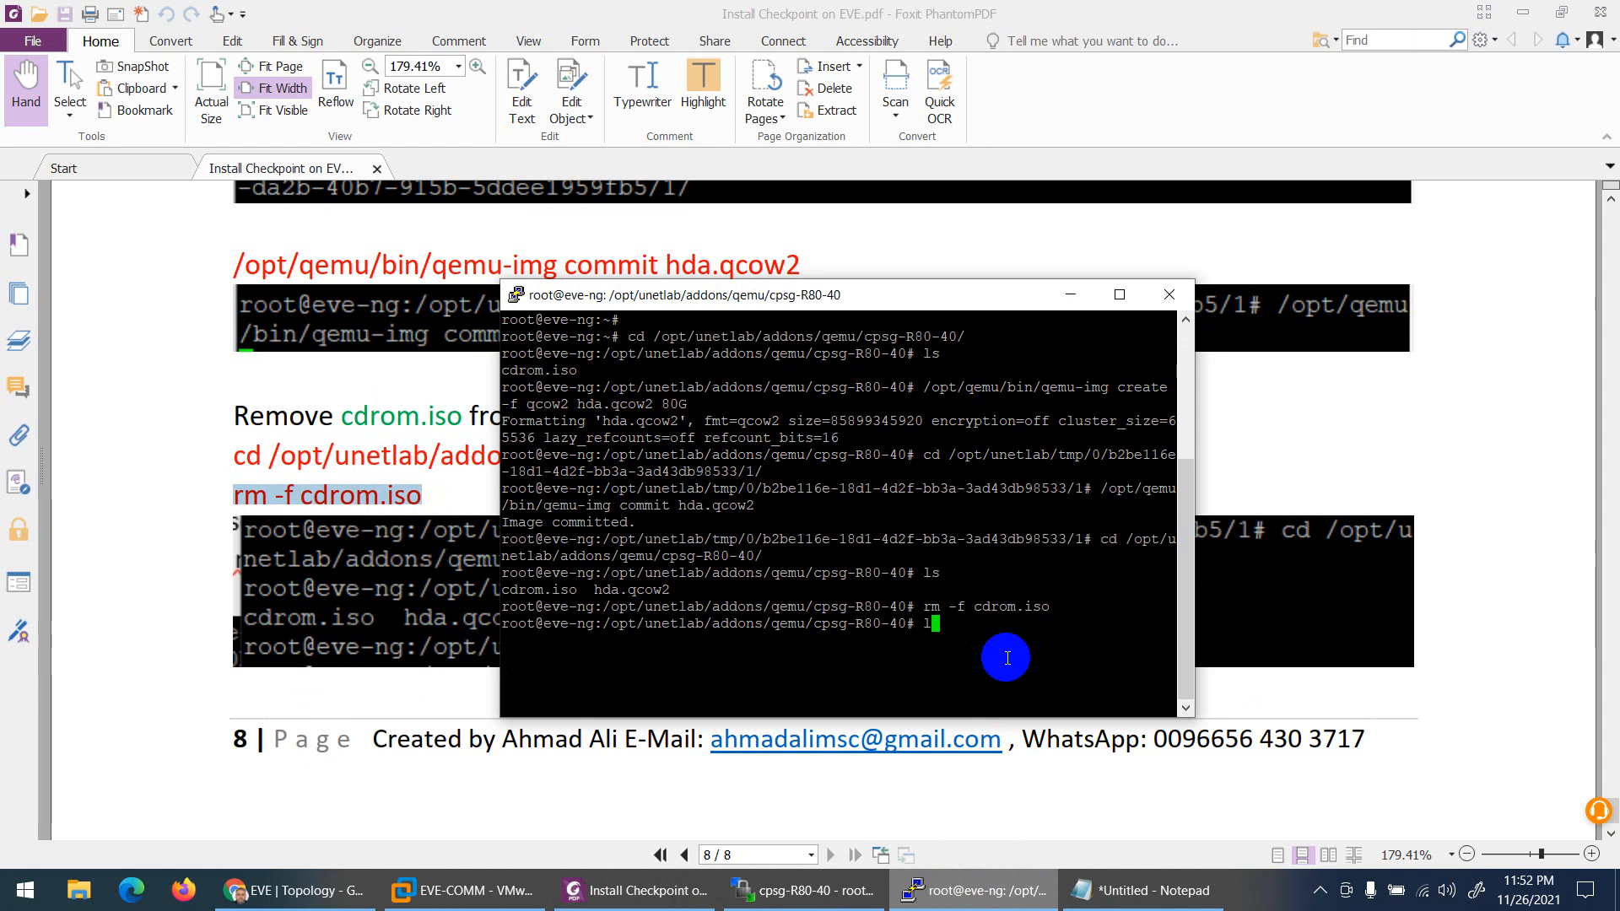
type("ls")
key("Return")
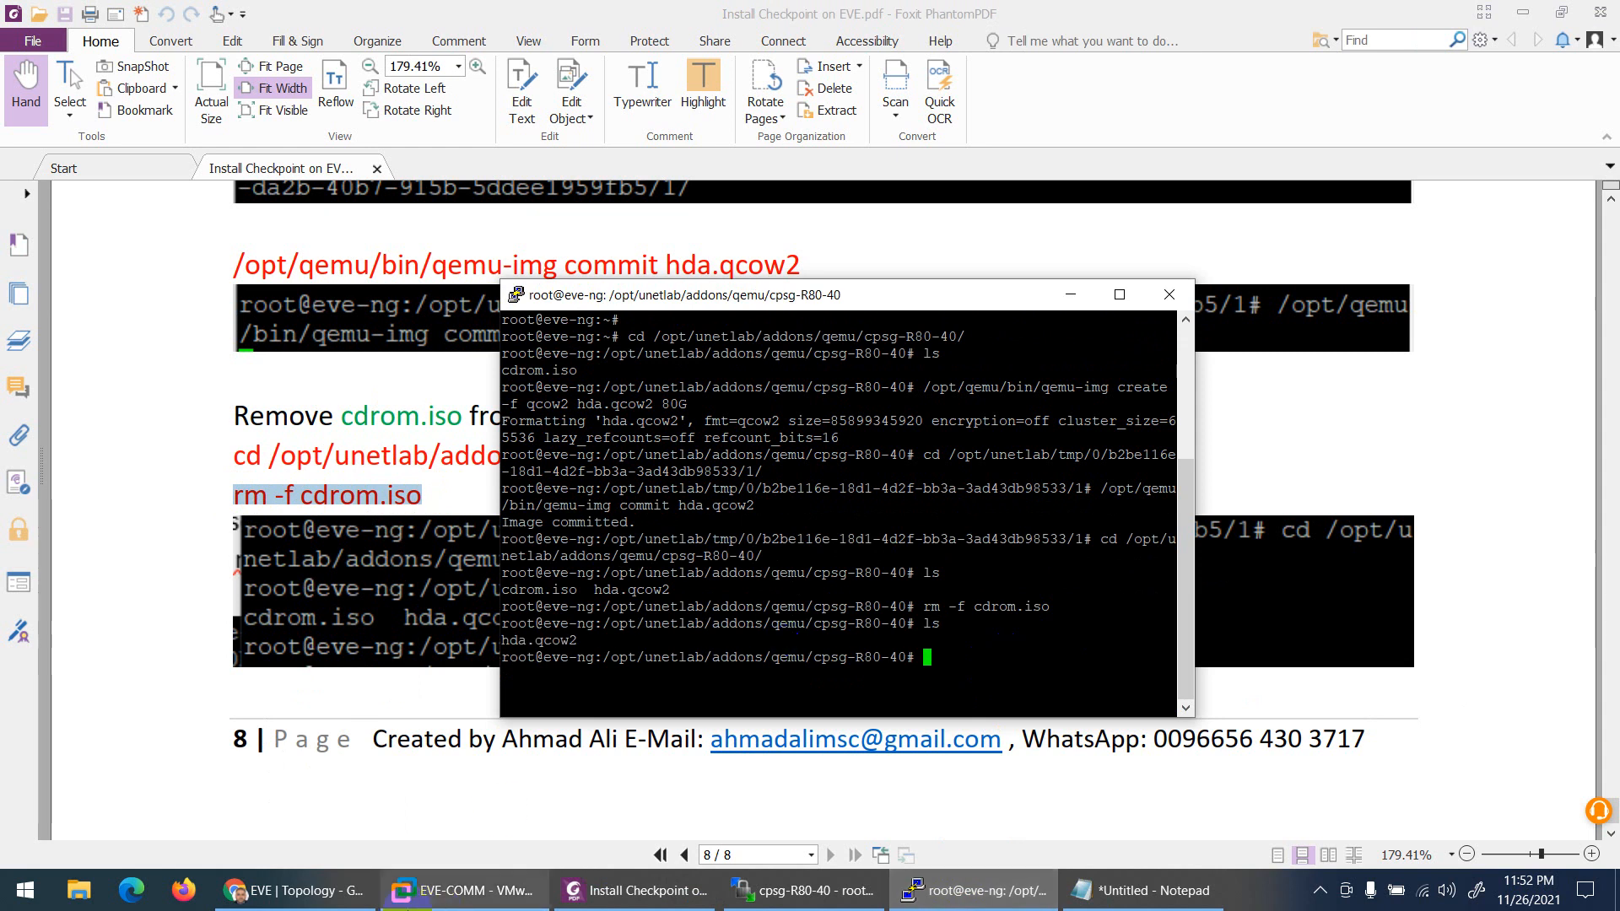
Step: Refresh the cpsg-R80-40 folder in WinSCP to confirm cdrom.iso is gone
left_click(806, 890)
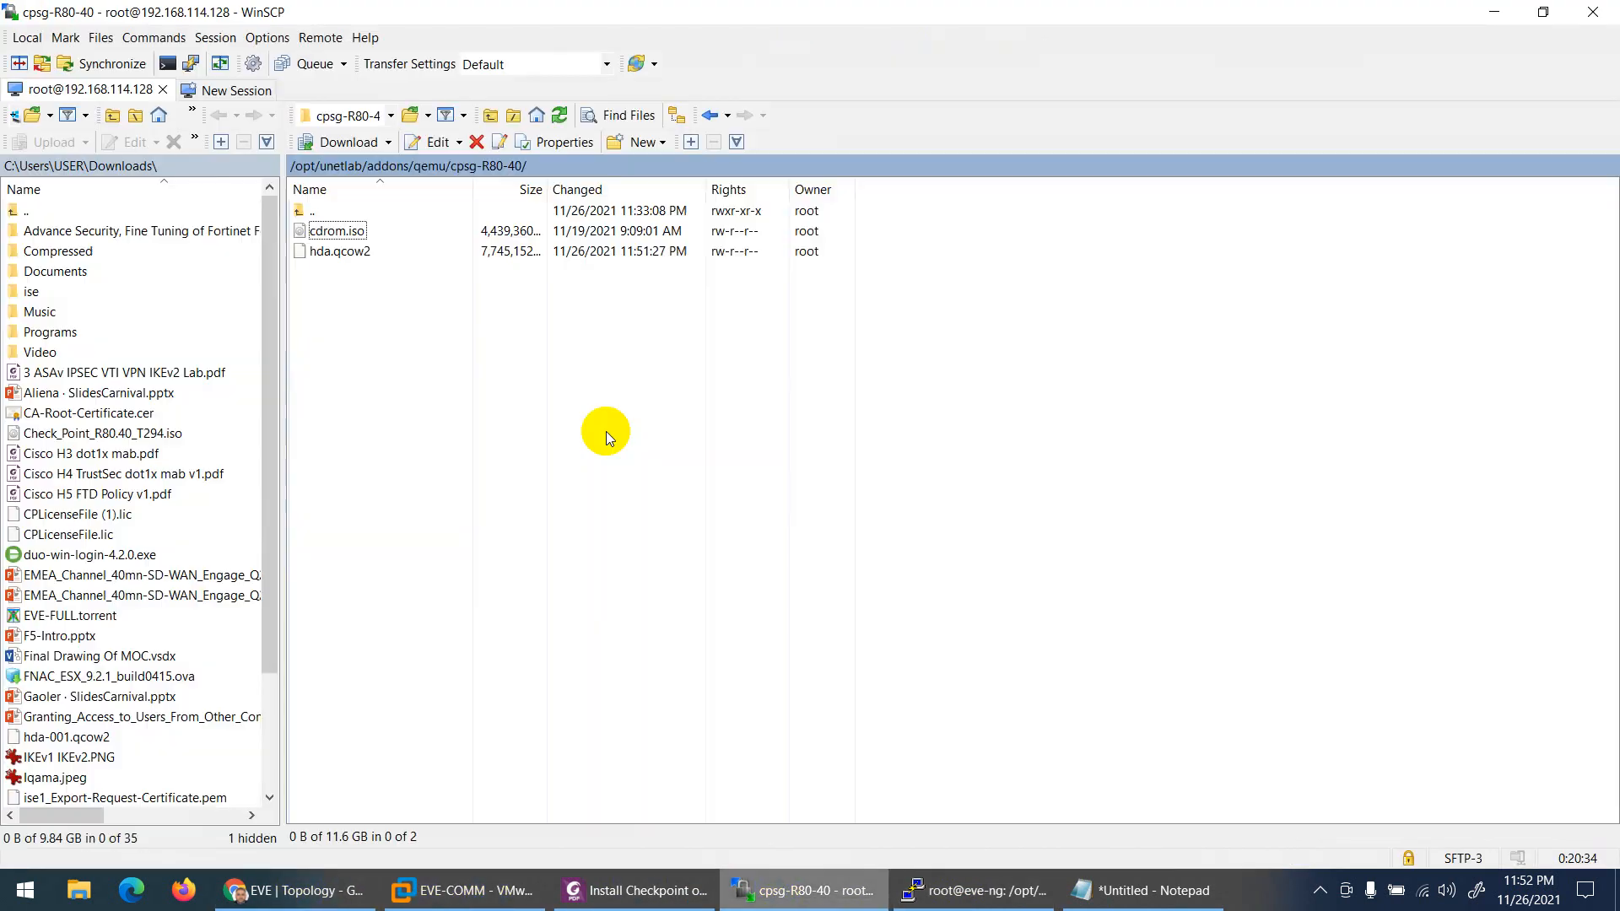
left_click(557, 116)
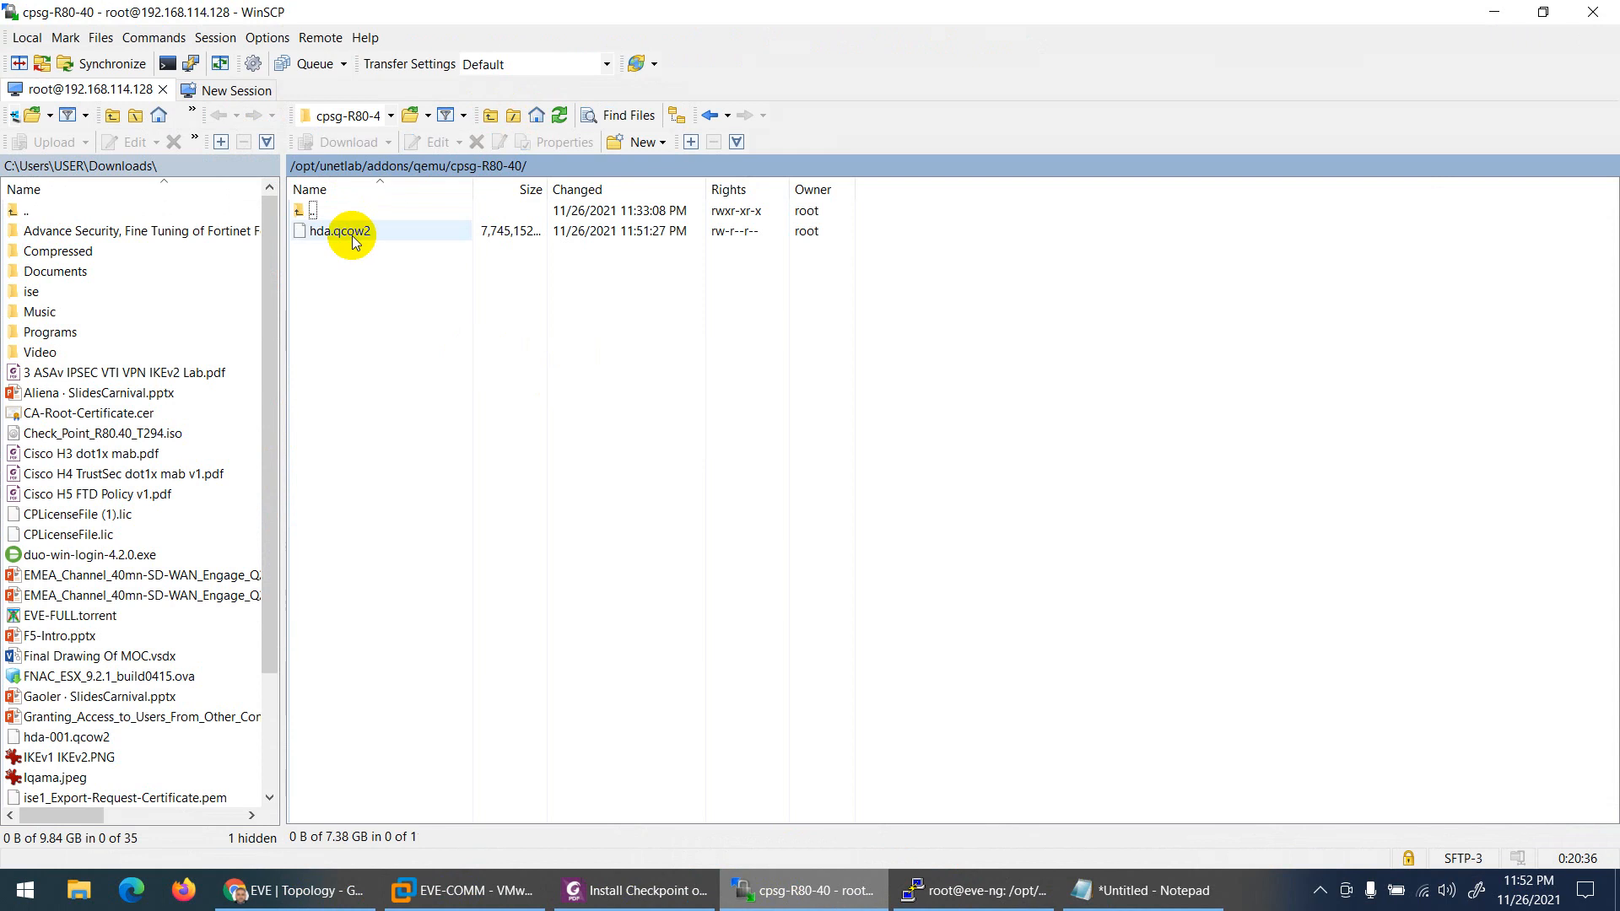
left_click(795, 896)
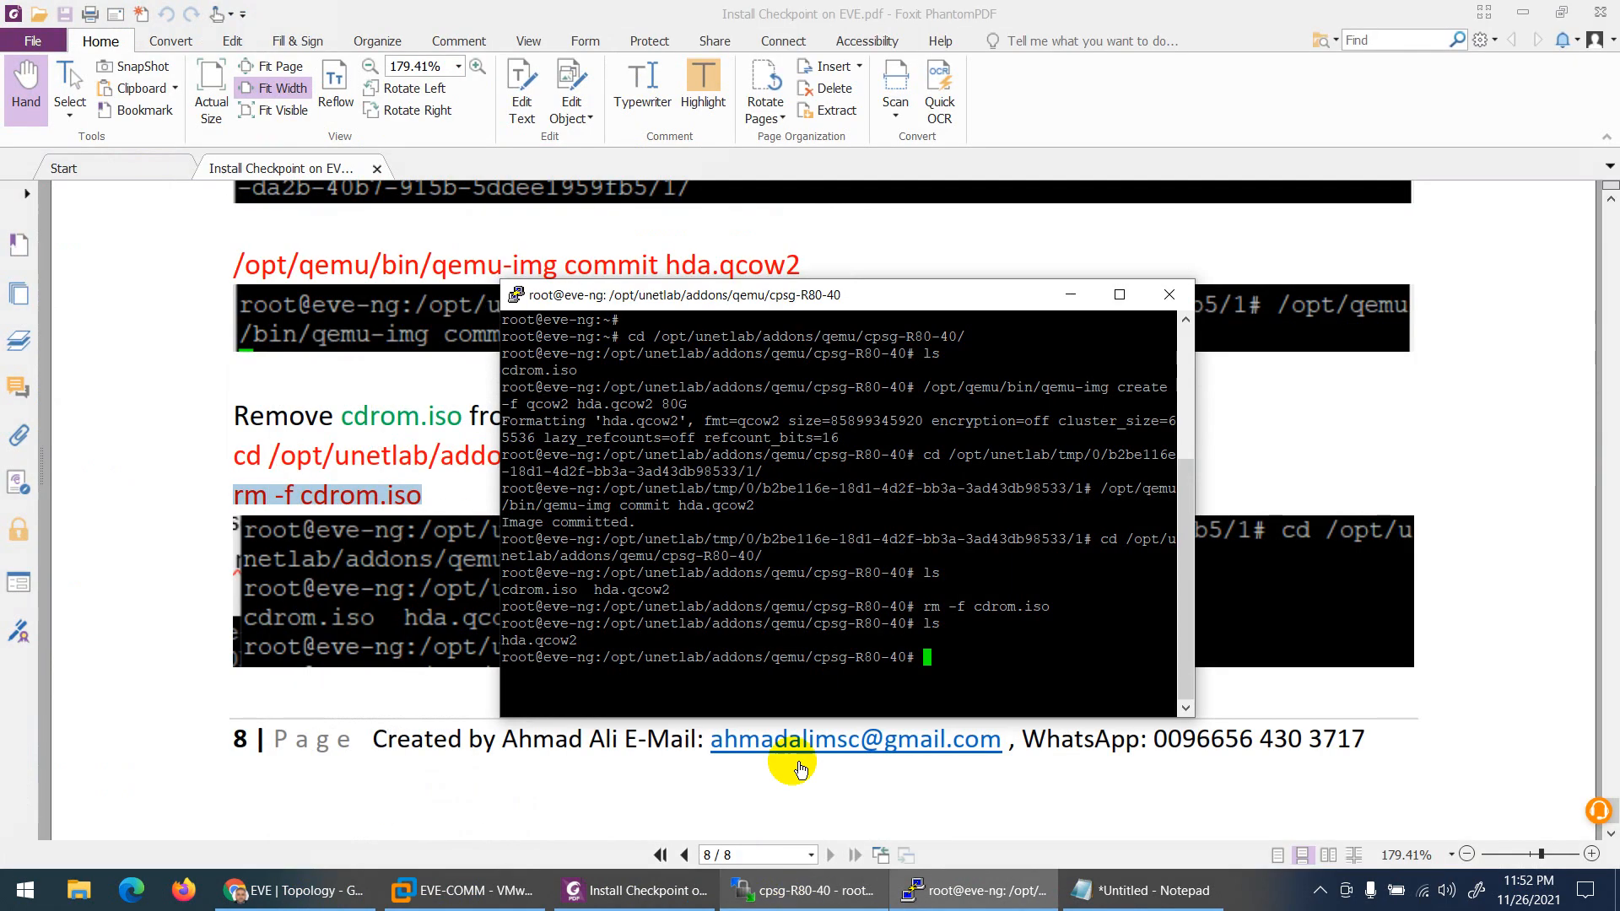
left_click(227, 691)
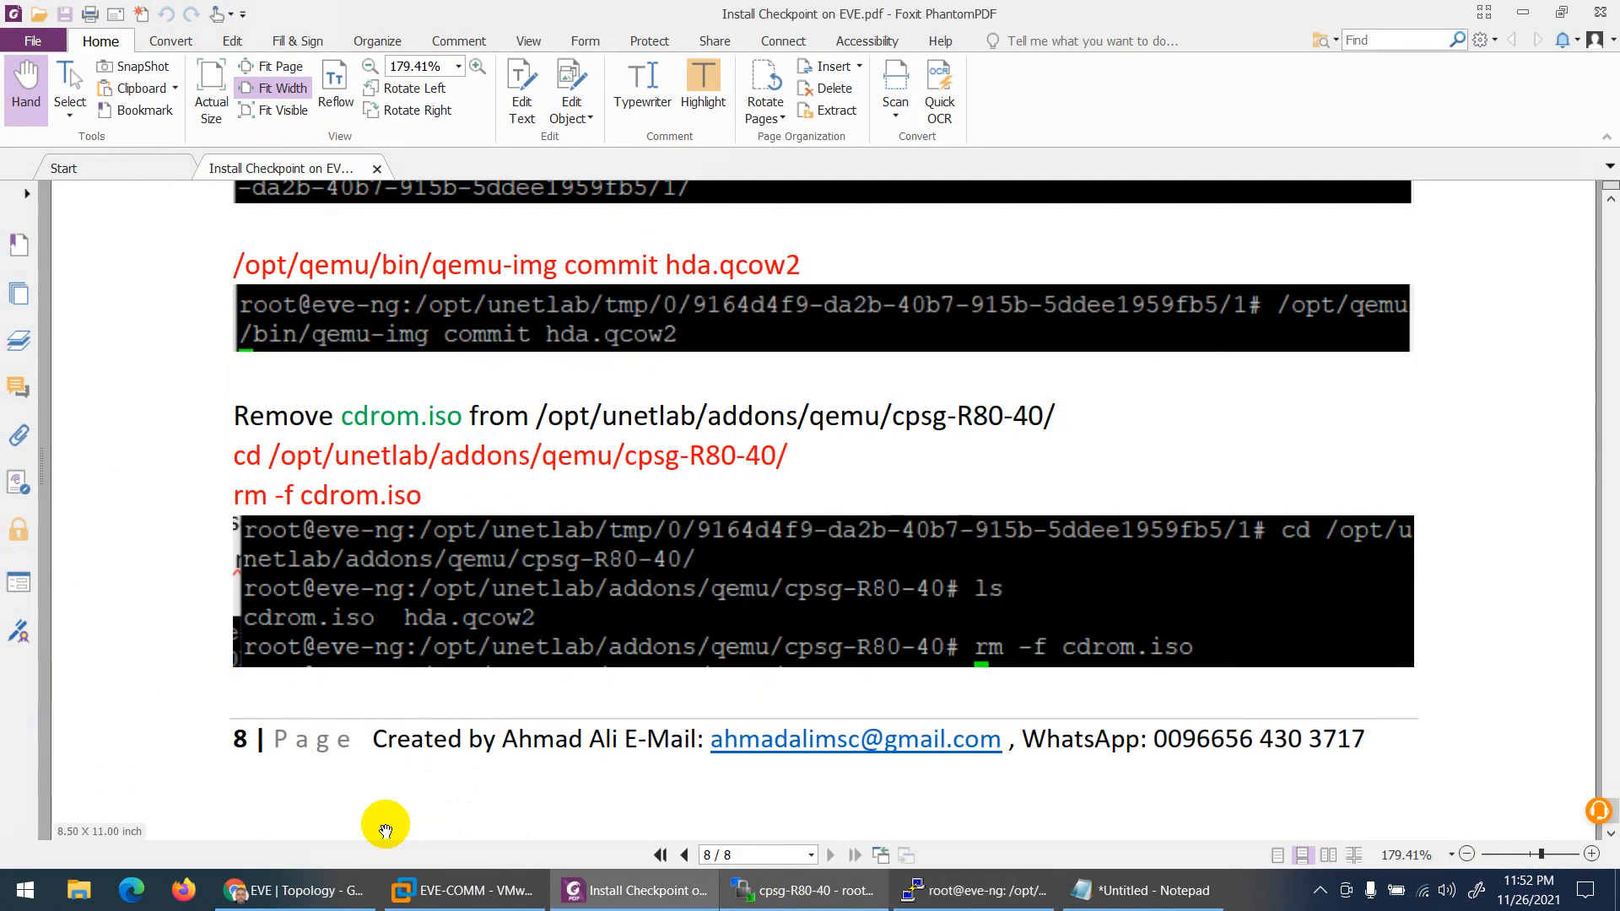
Step: Clear the terminal, recall the fixpermissions command from history and run it
left_click(970, 890)
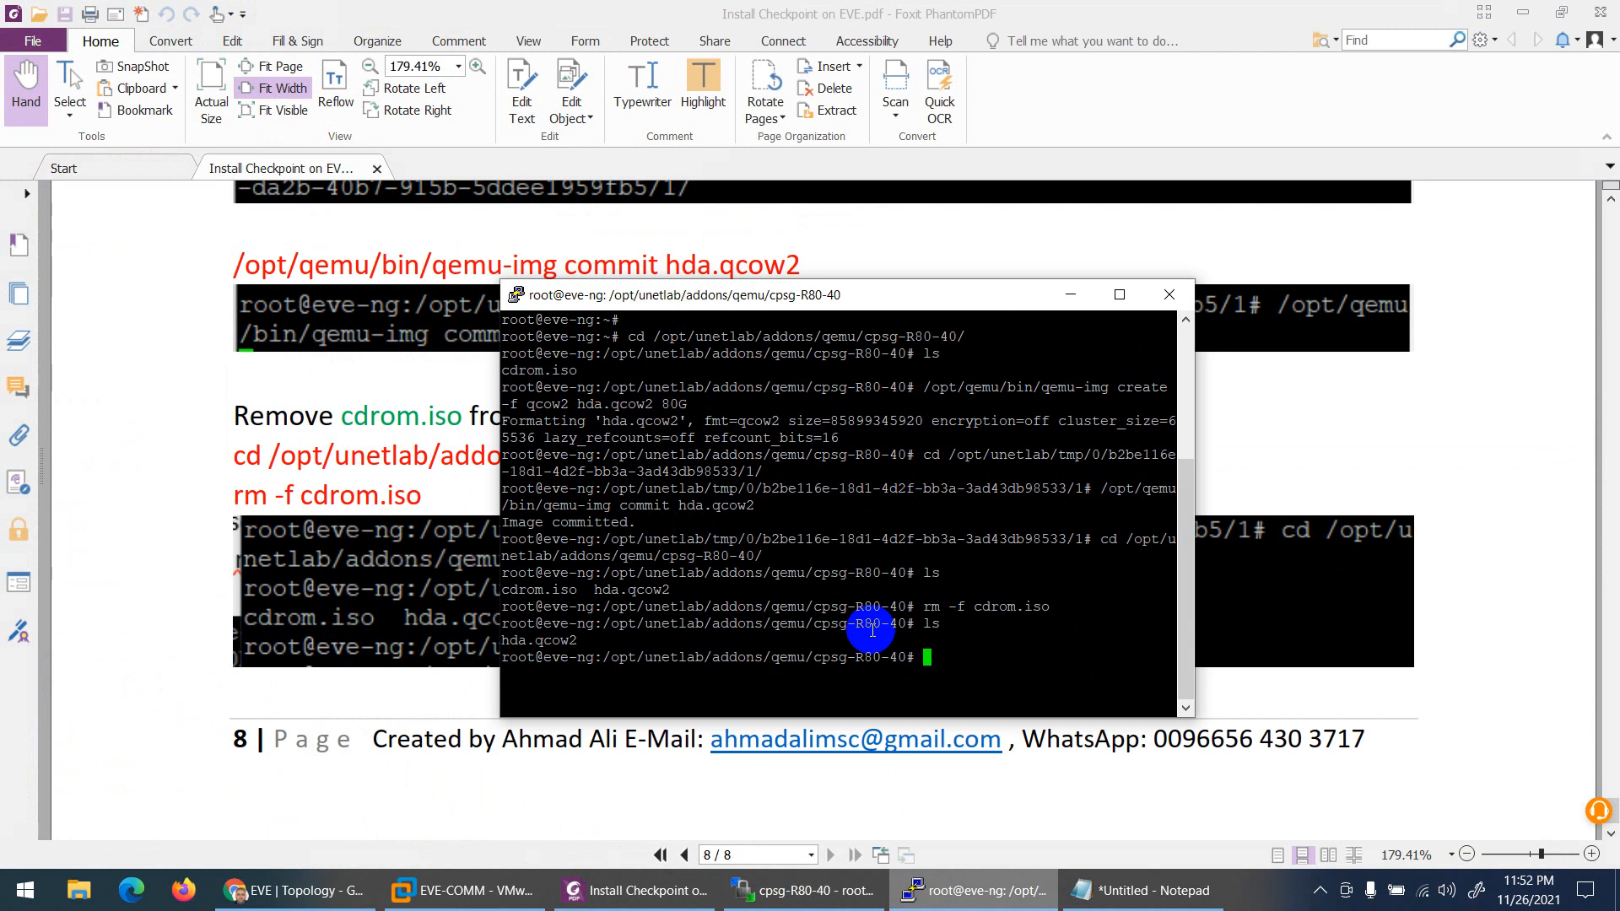
key("ctrl+l")
key("BackSpace")
key("BackSpace")
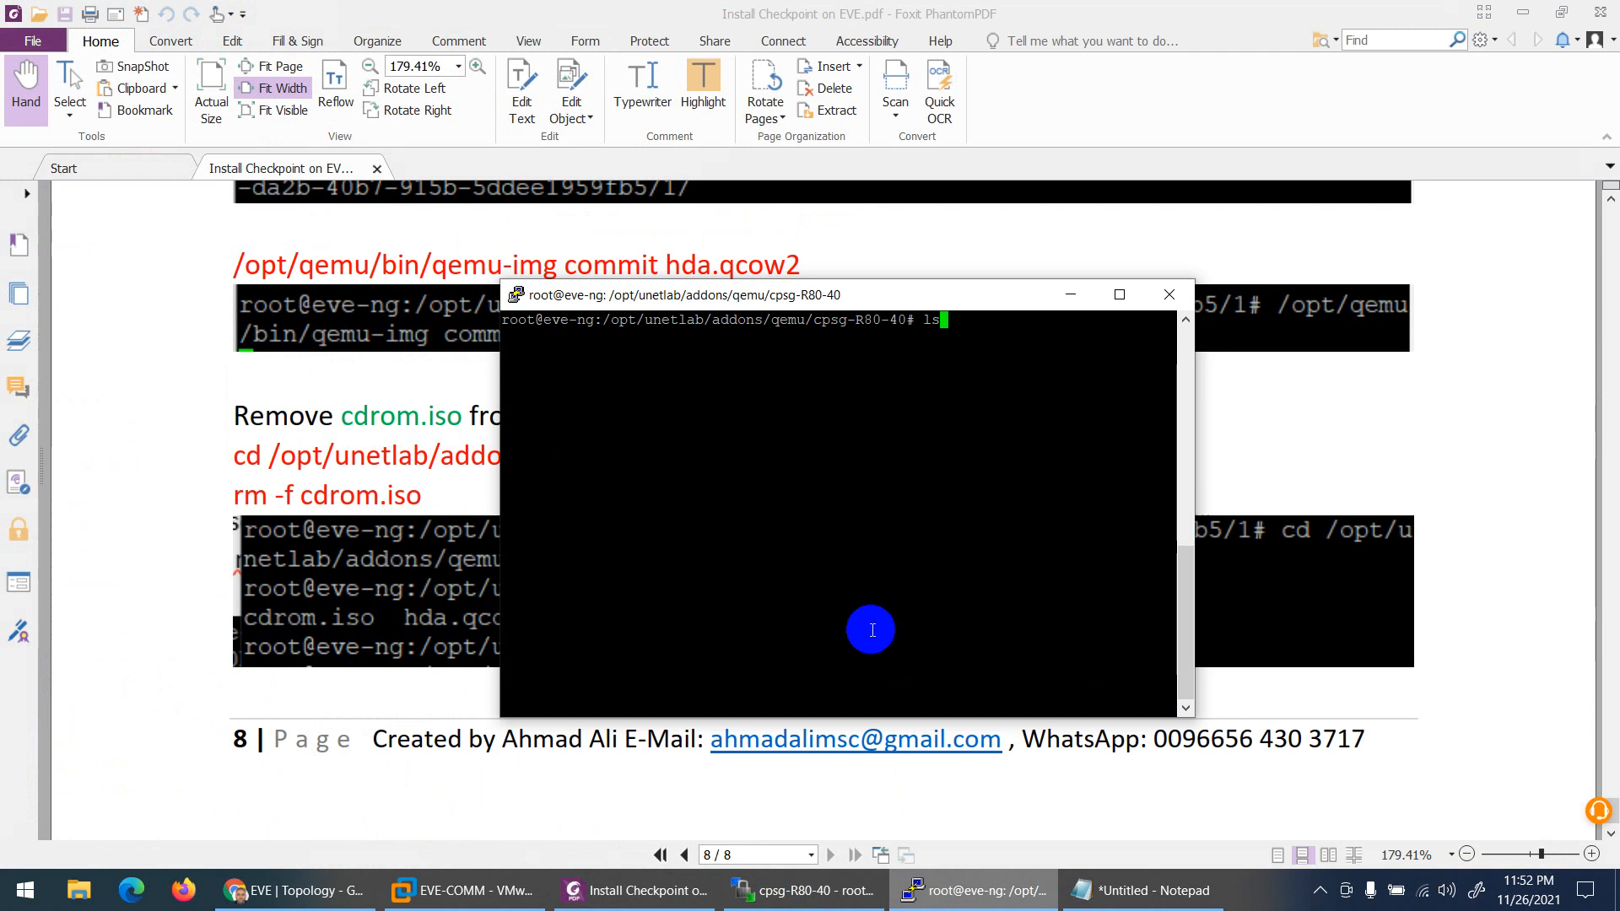
right_click(872, 630)
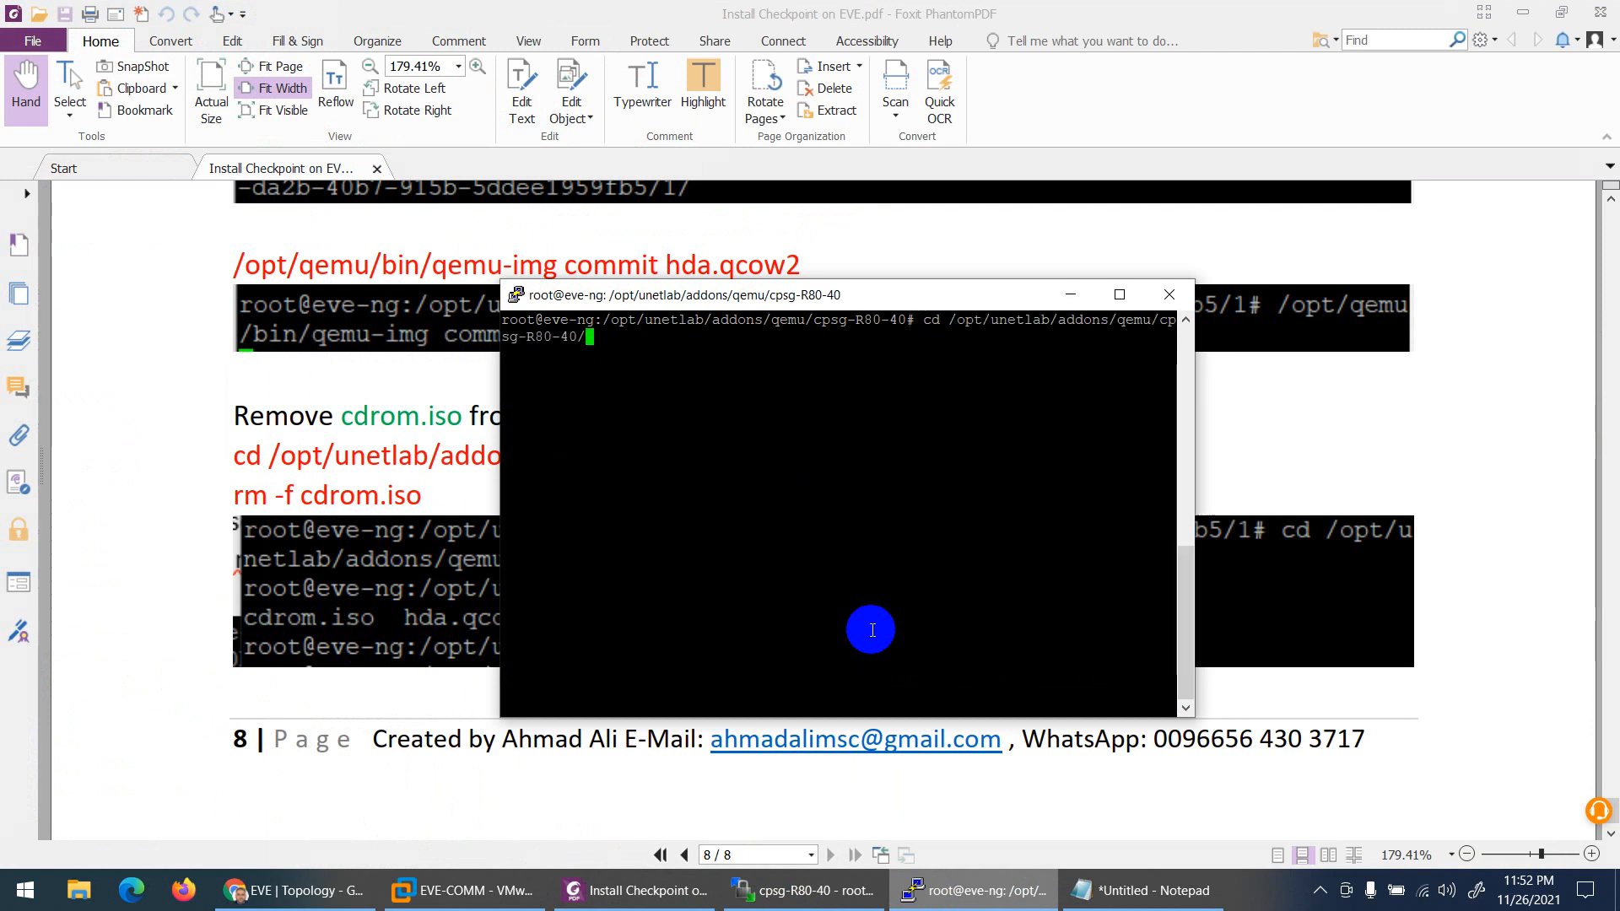
key("BackSpace")
key("BackSpace")
key("BackSpace")
key("BackSpace")
key("BackSpace")
key("BackSpace")
key("BackSpace")
key("BackSpace")
key("BackSpace")
key("BackSpace")
key("BackSpace")
key("BackSpace")
key("BackSpace")
key("BackSpace")
key("BackSpace")
key("BackSpace")
key("BackSpace")
key("BackSpace")
key("BackSpace")
key("BackSpace")
right_click(872, 630)
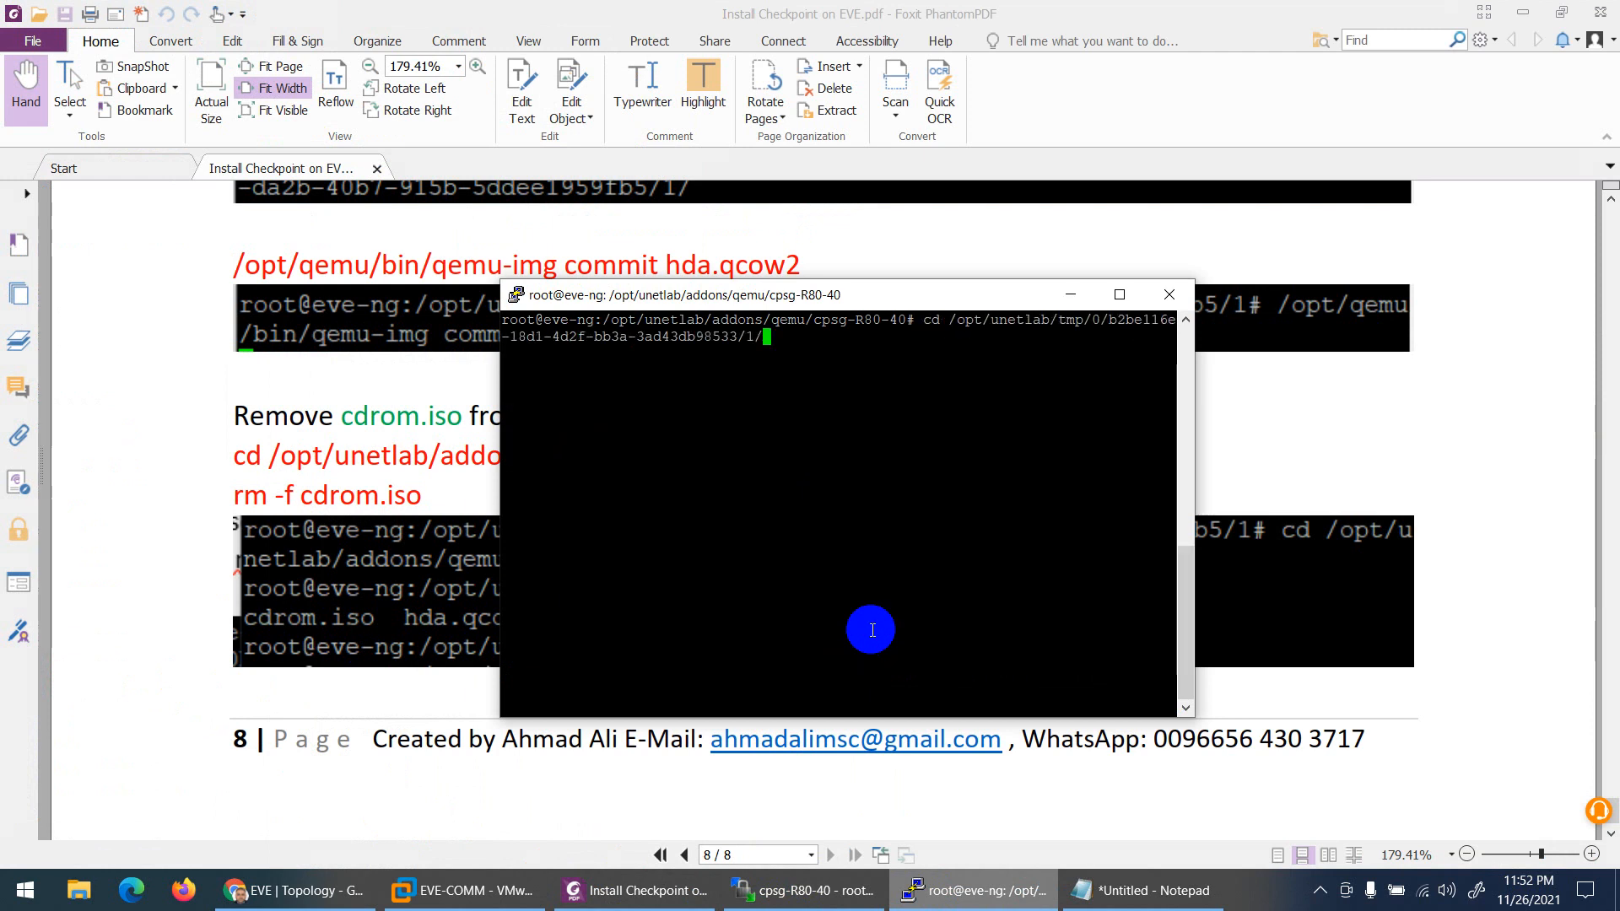
key("Up")
key("Up")
key("Up")
key("Up")
key("Up")
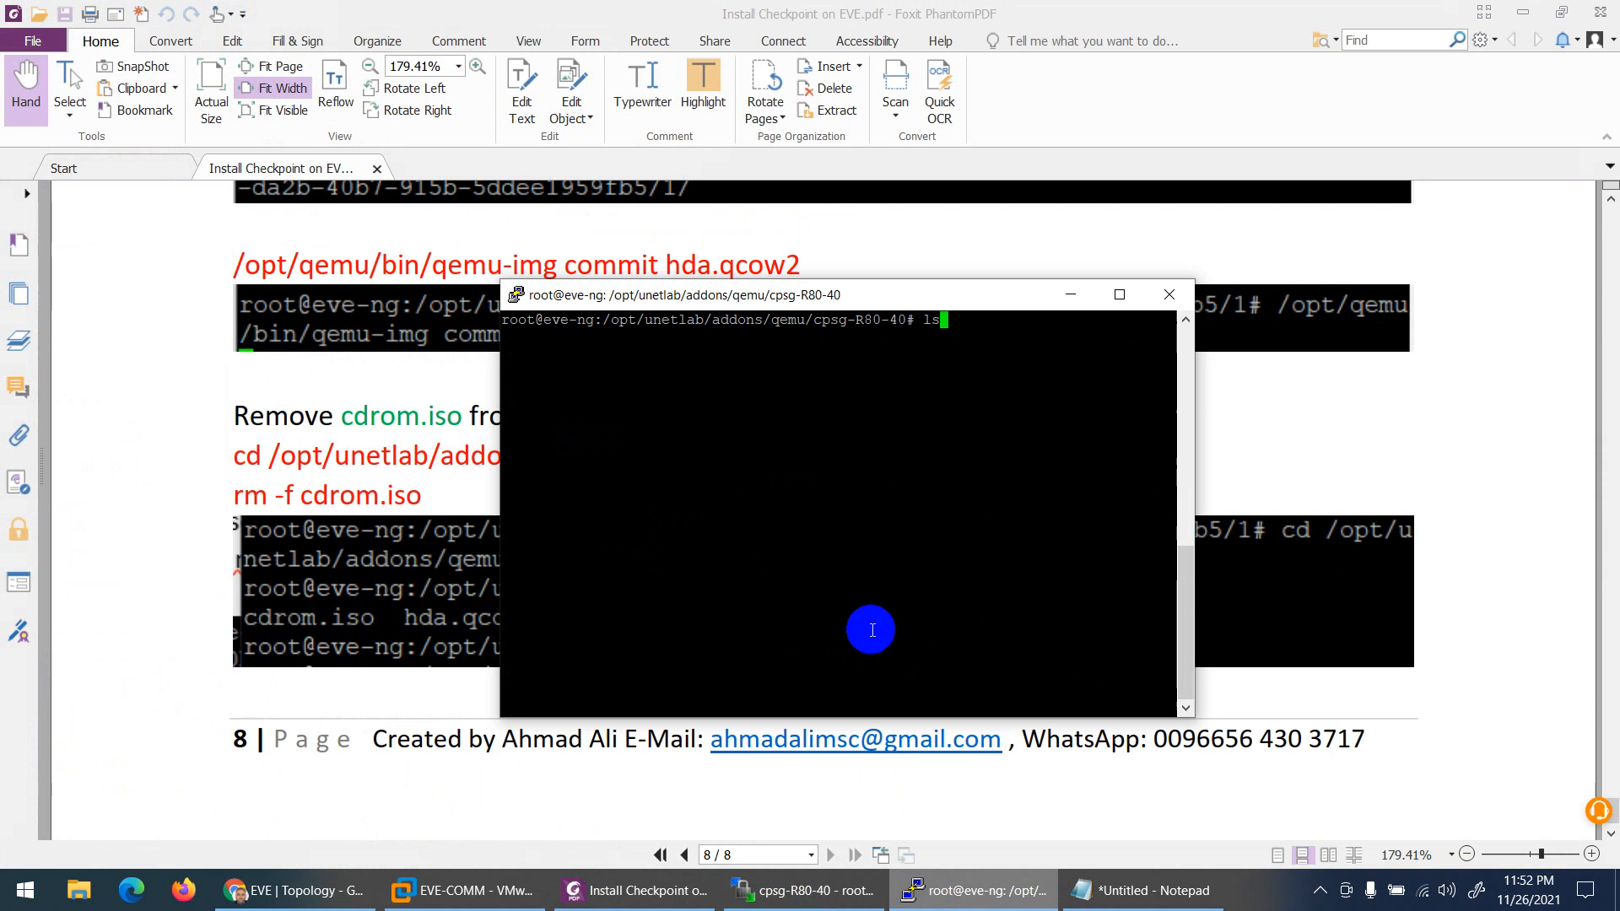
key("Up")
key("Up")
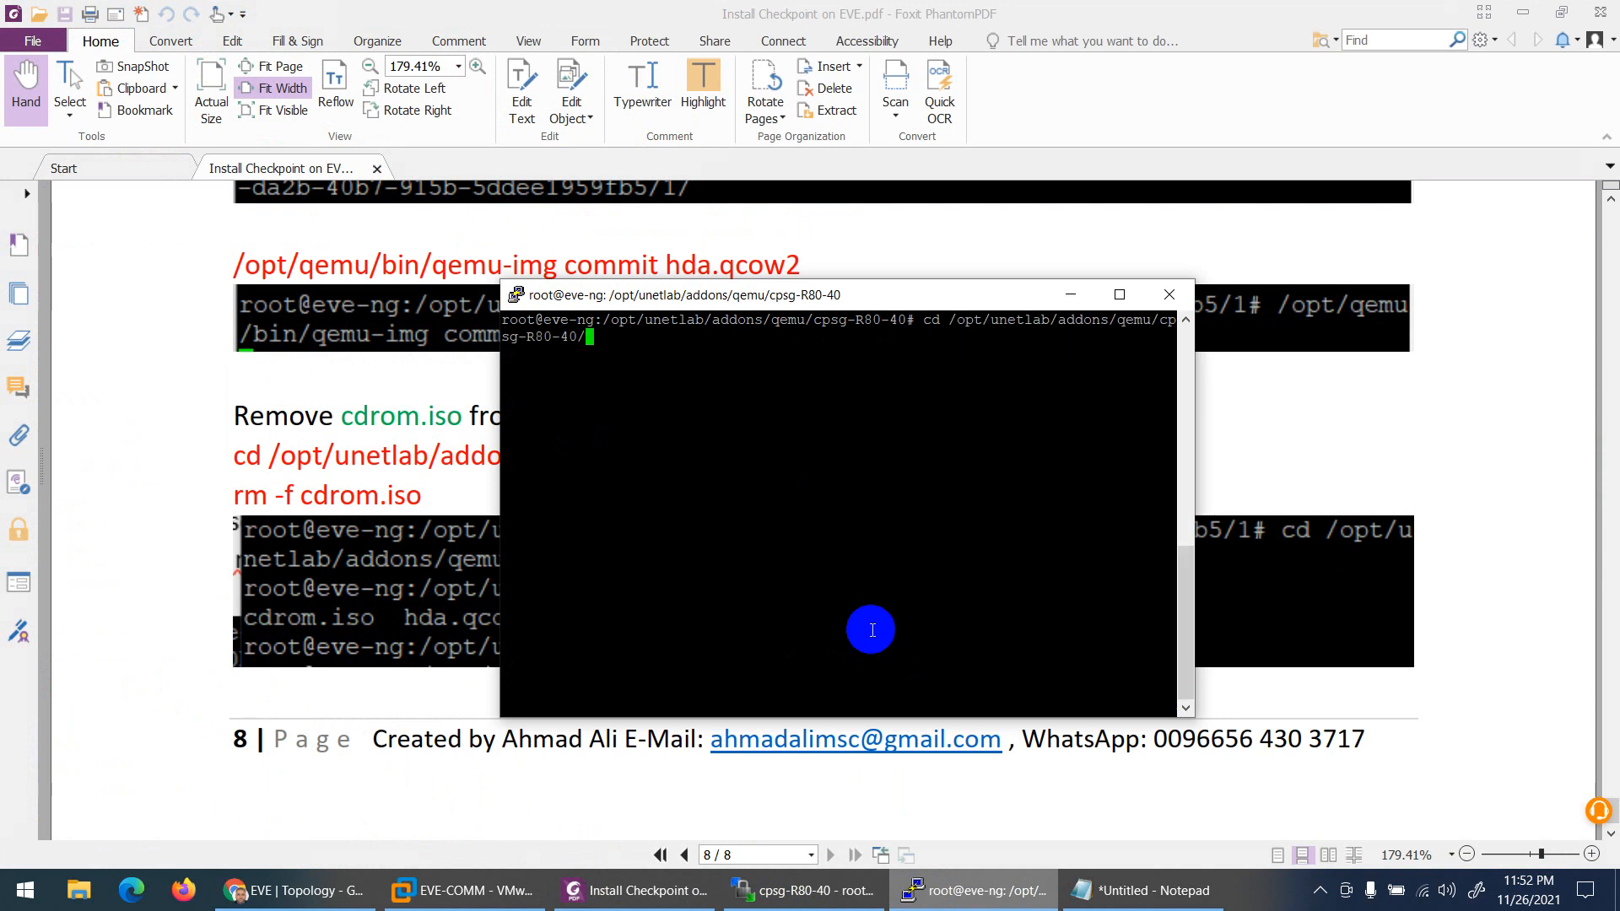
key("Up")
key("Up")
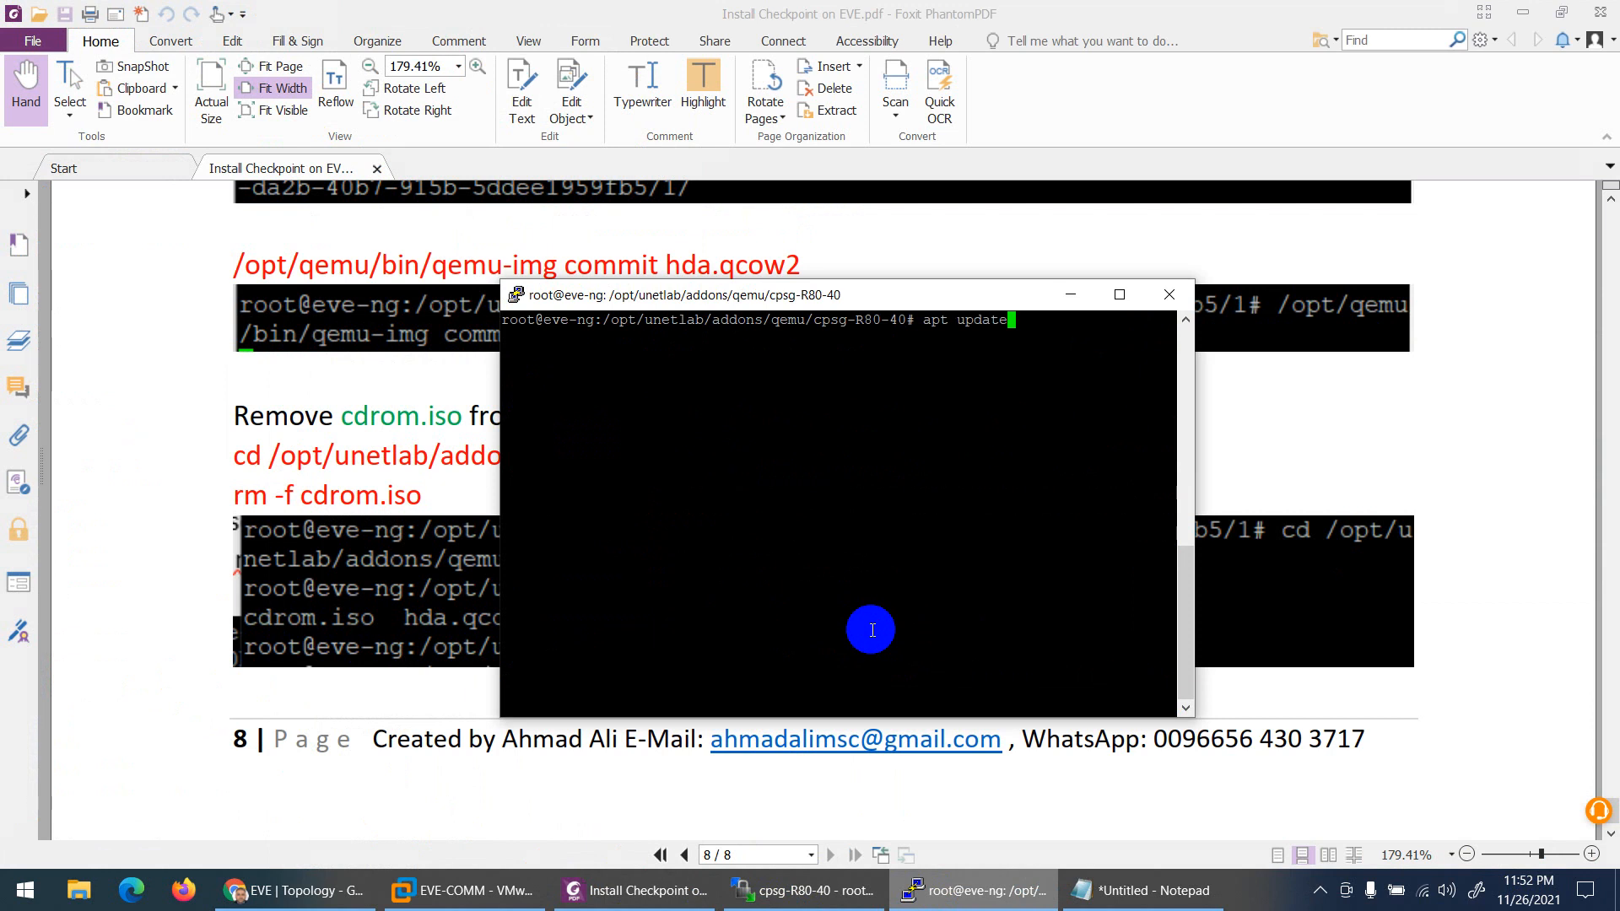
key("Up")
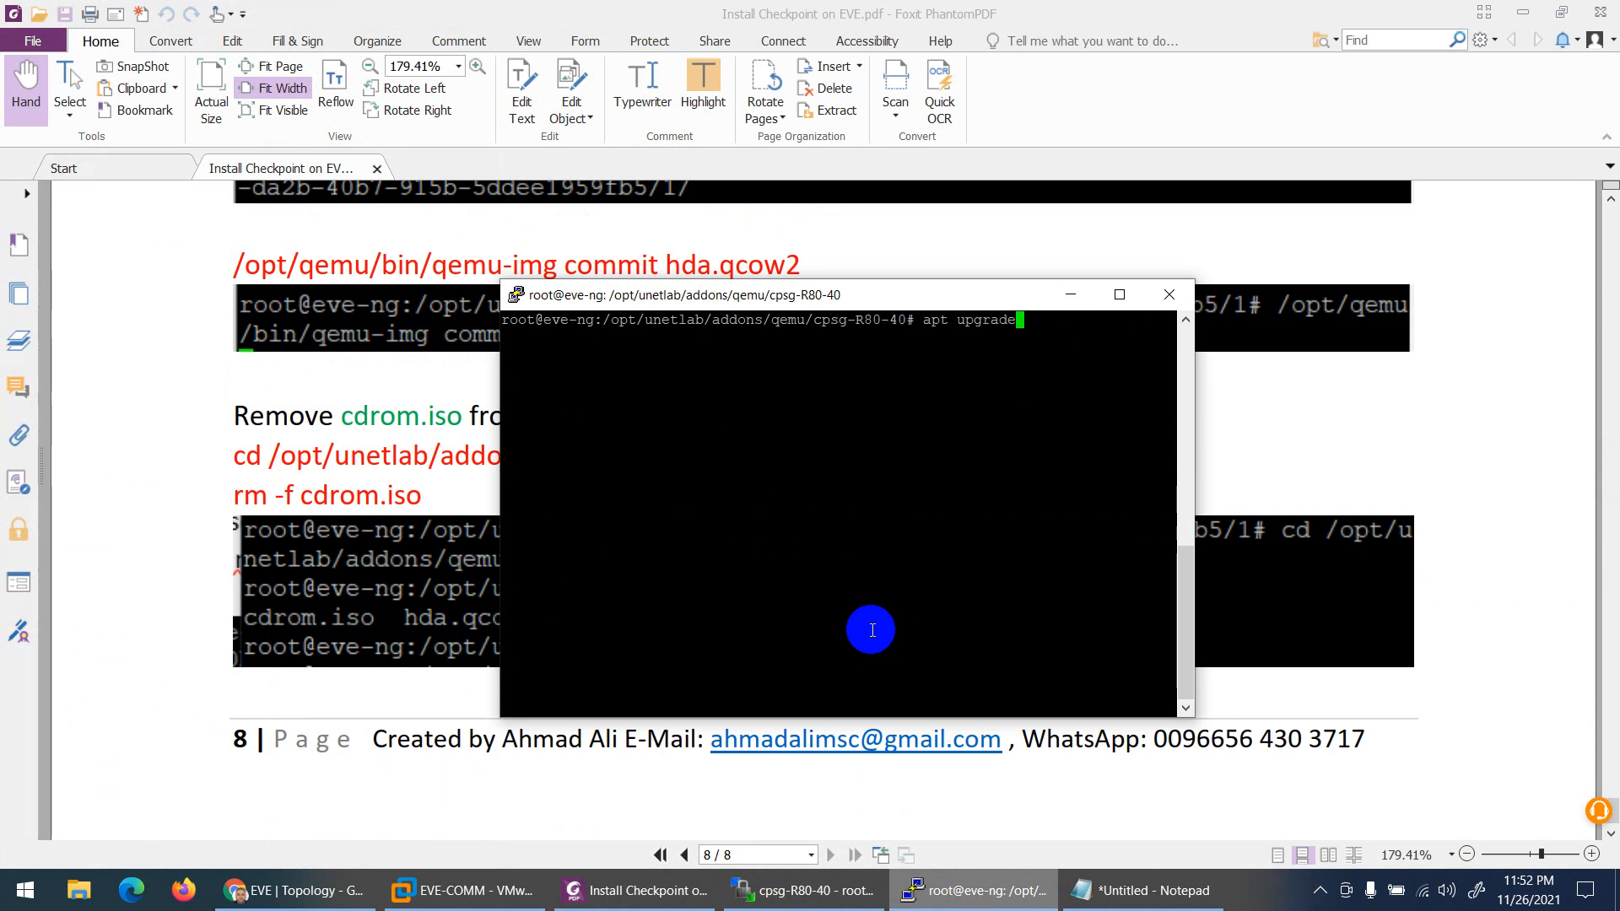
key("Up")
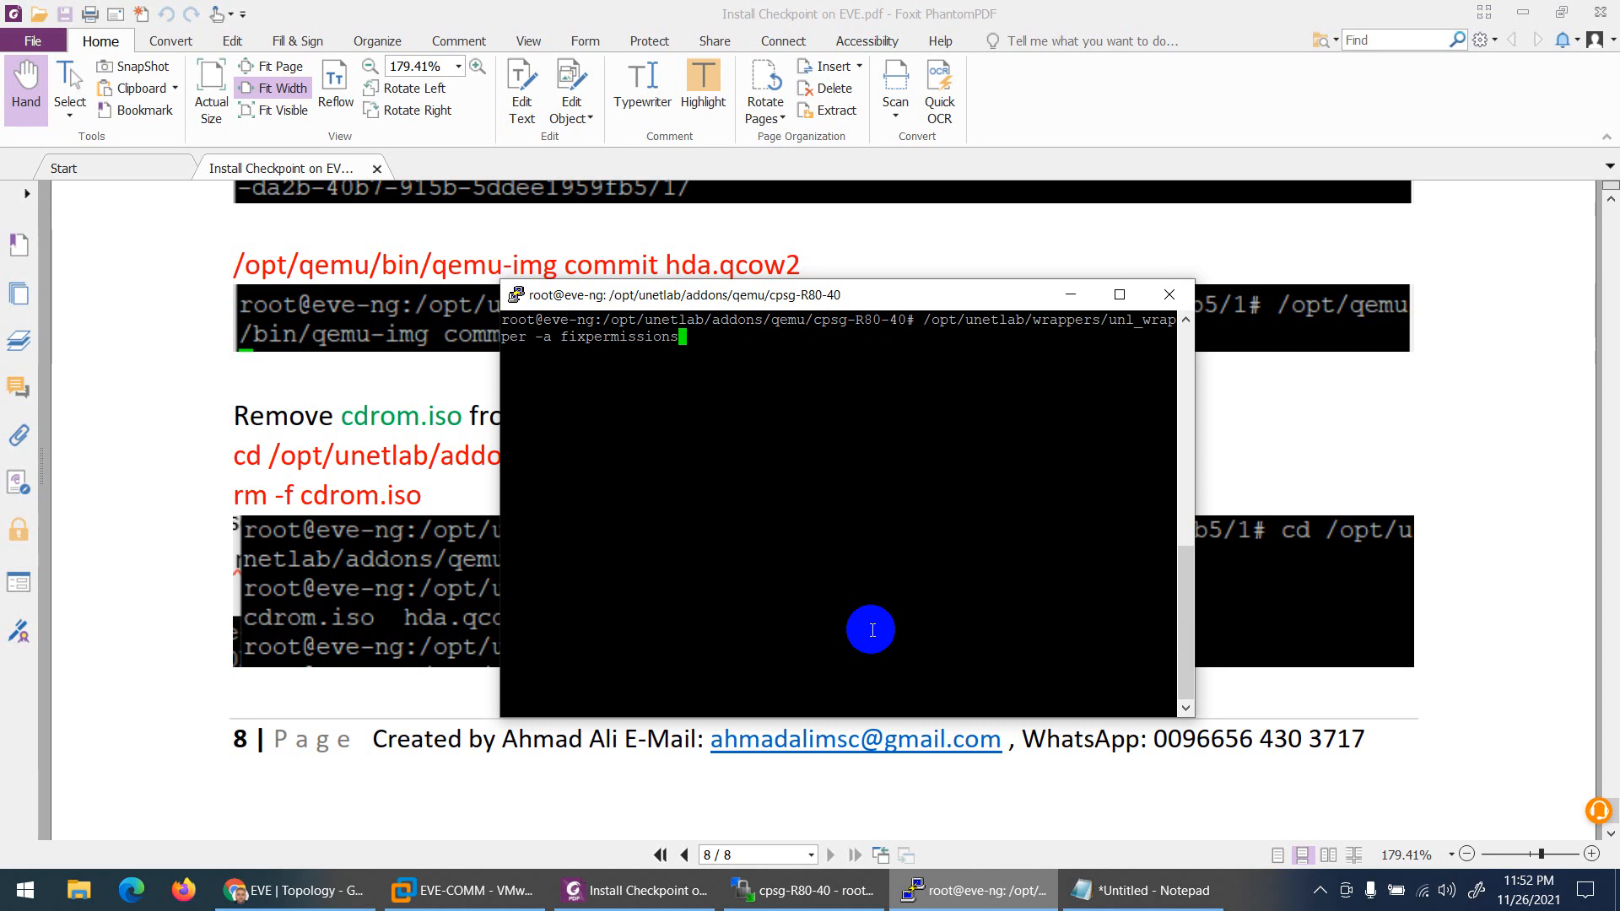
key("Return")
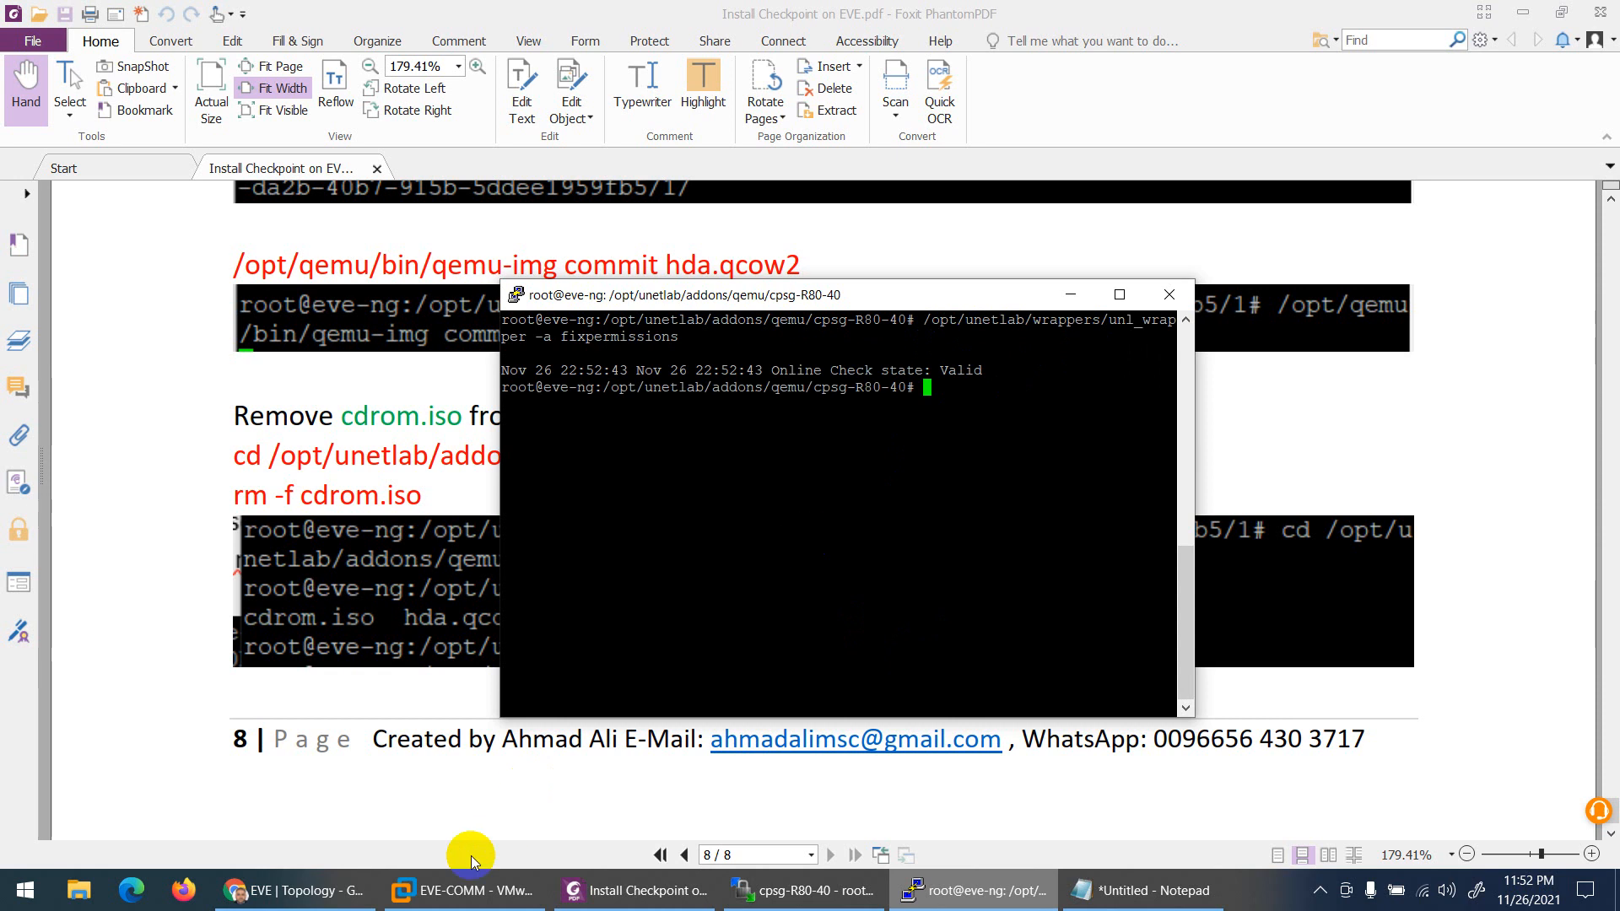
Step: Close WinSCP and end its session
left_click(784, 896)
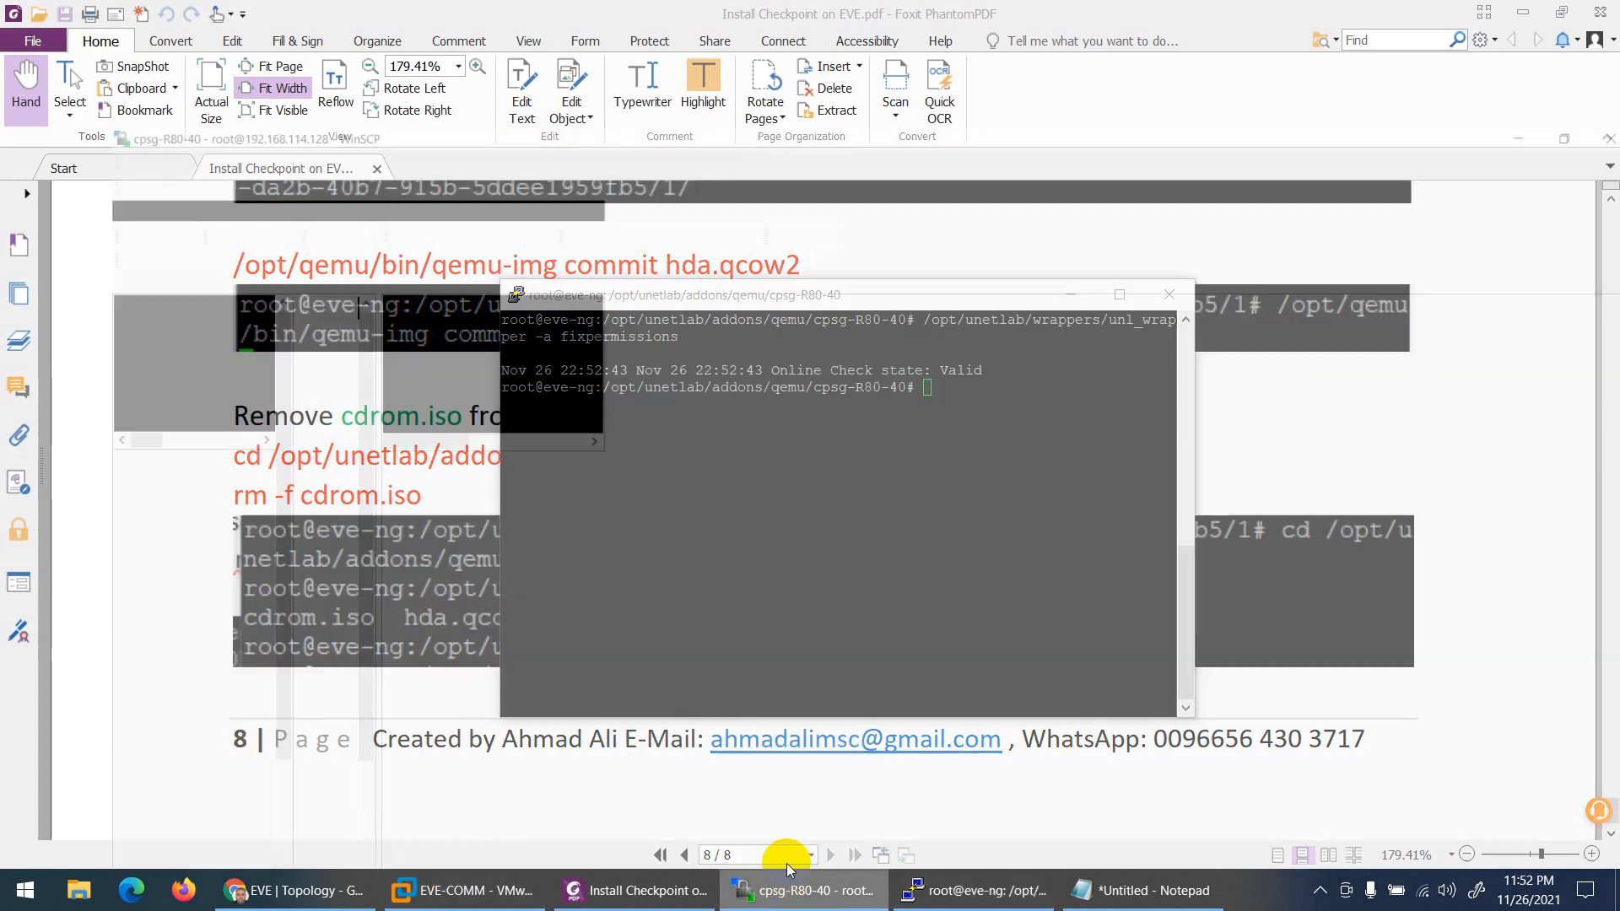
left_click(1592, 12)
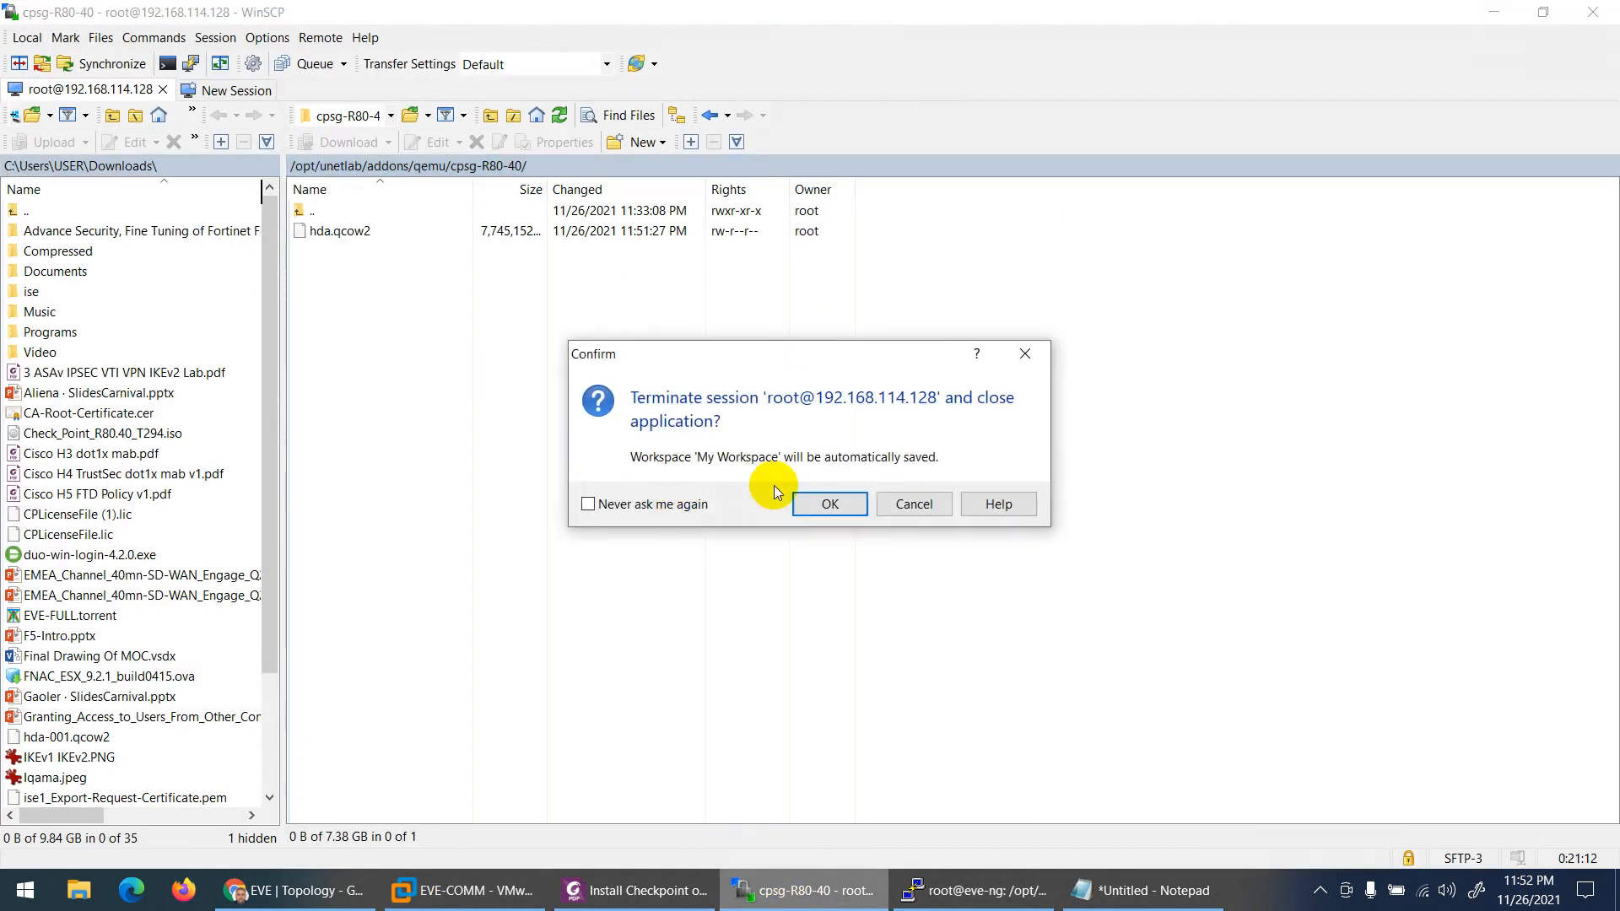
left_click(829, 503)
Step: Stop and delete the old CP node from the lab
left_click(308, 890)
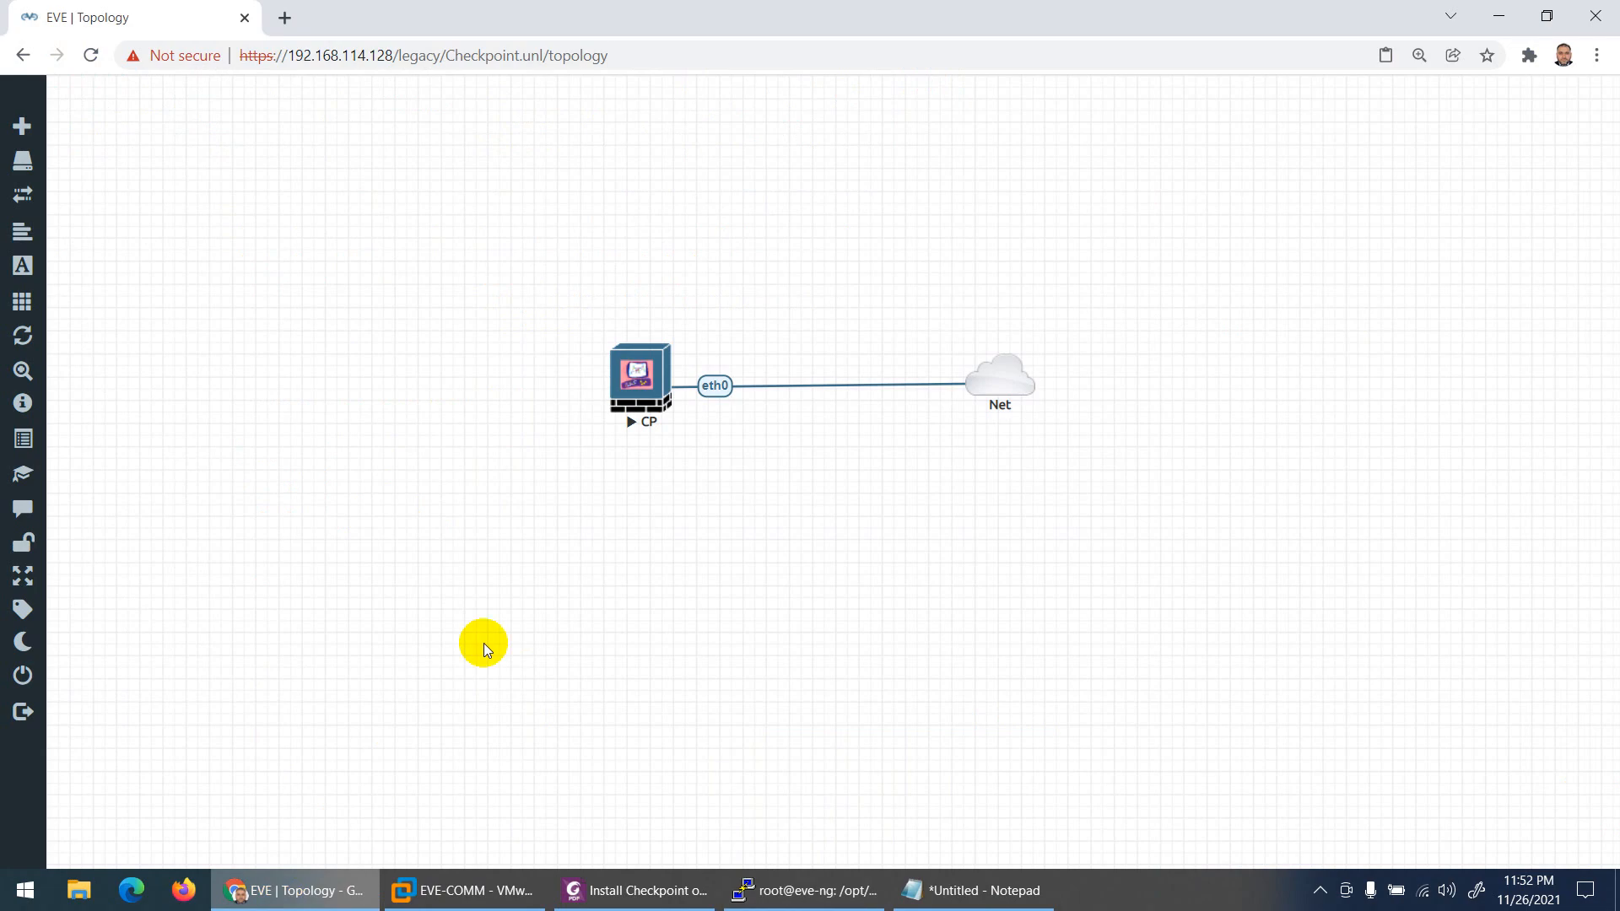
right_click(636, 377)
left_click(679, 414)
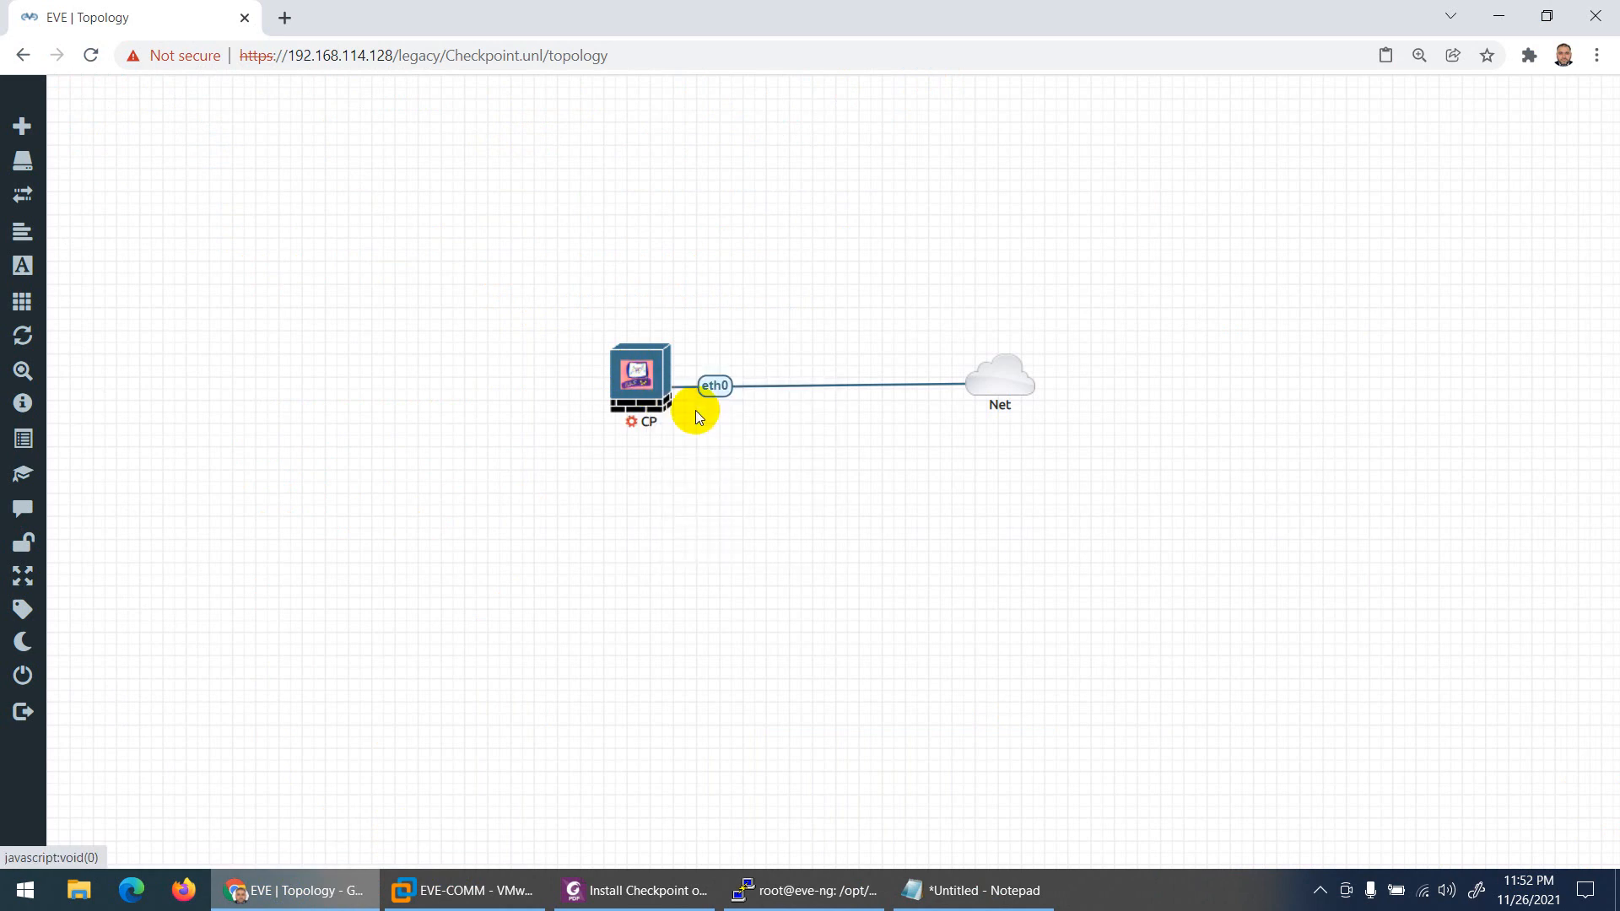
right_click(628, 366)
left_click(697, 513)
left_click(728, 262)
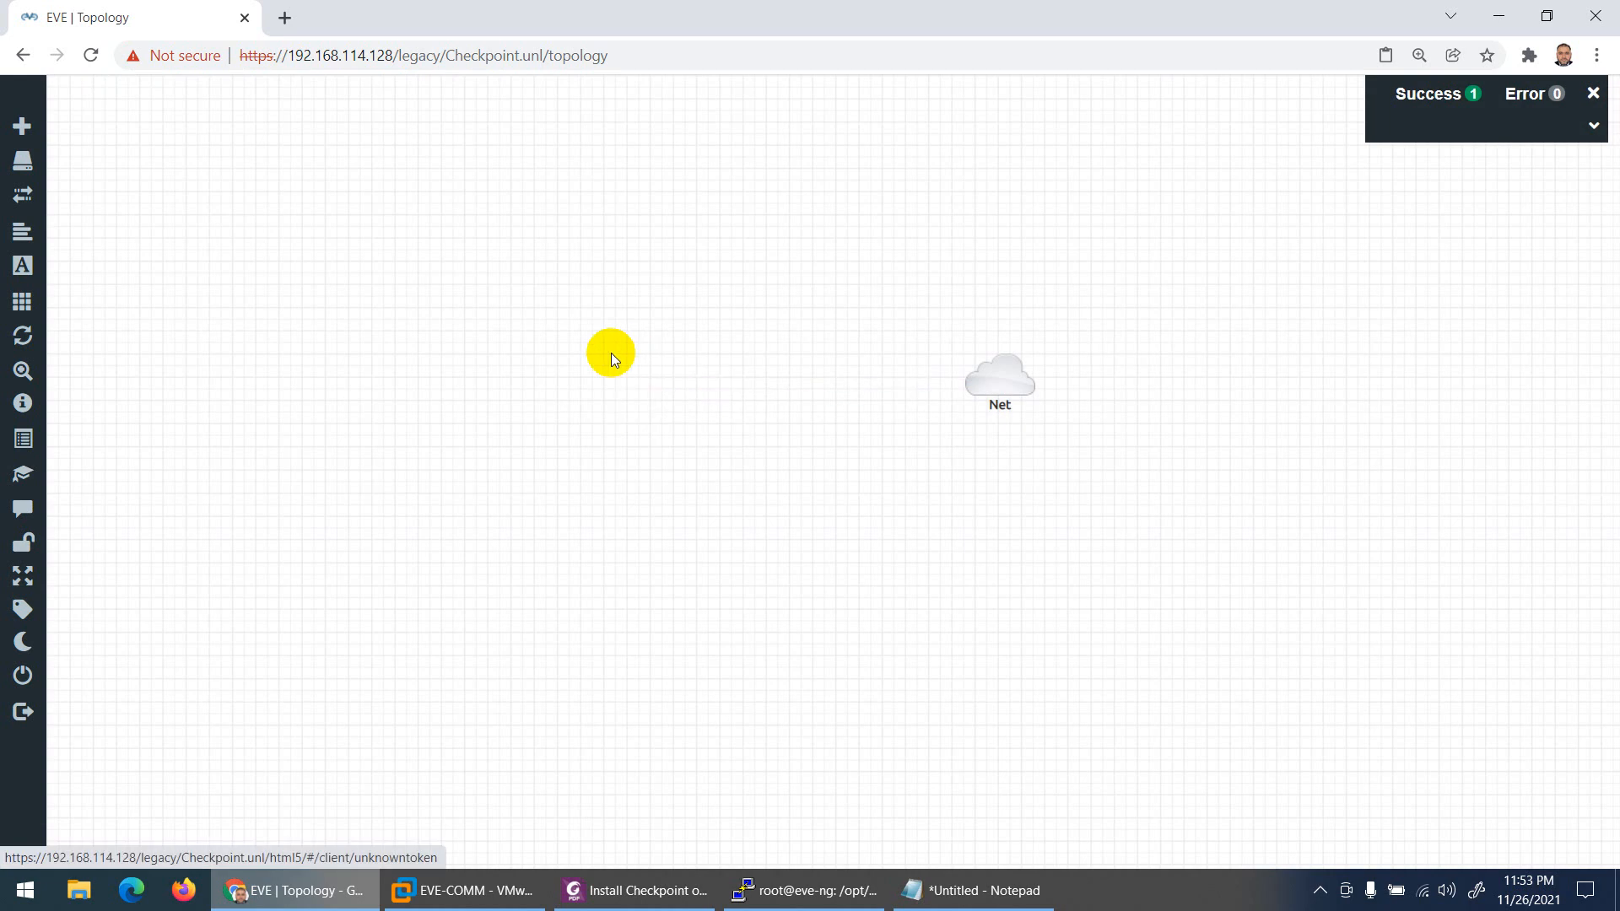
Step: Add a CheckPoint Security Gateway VE node with 8192 MB RAM and save it
right_click(583, 290)
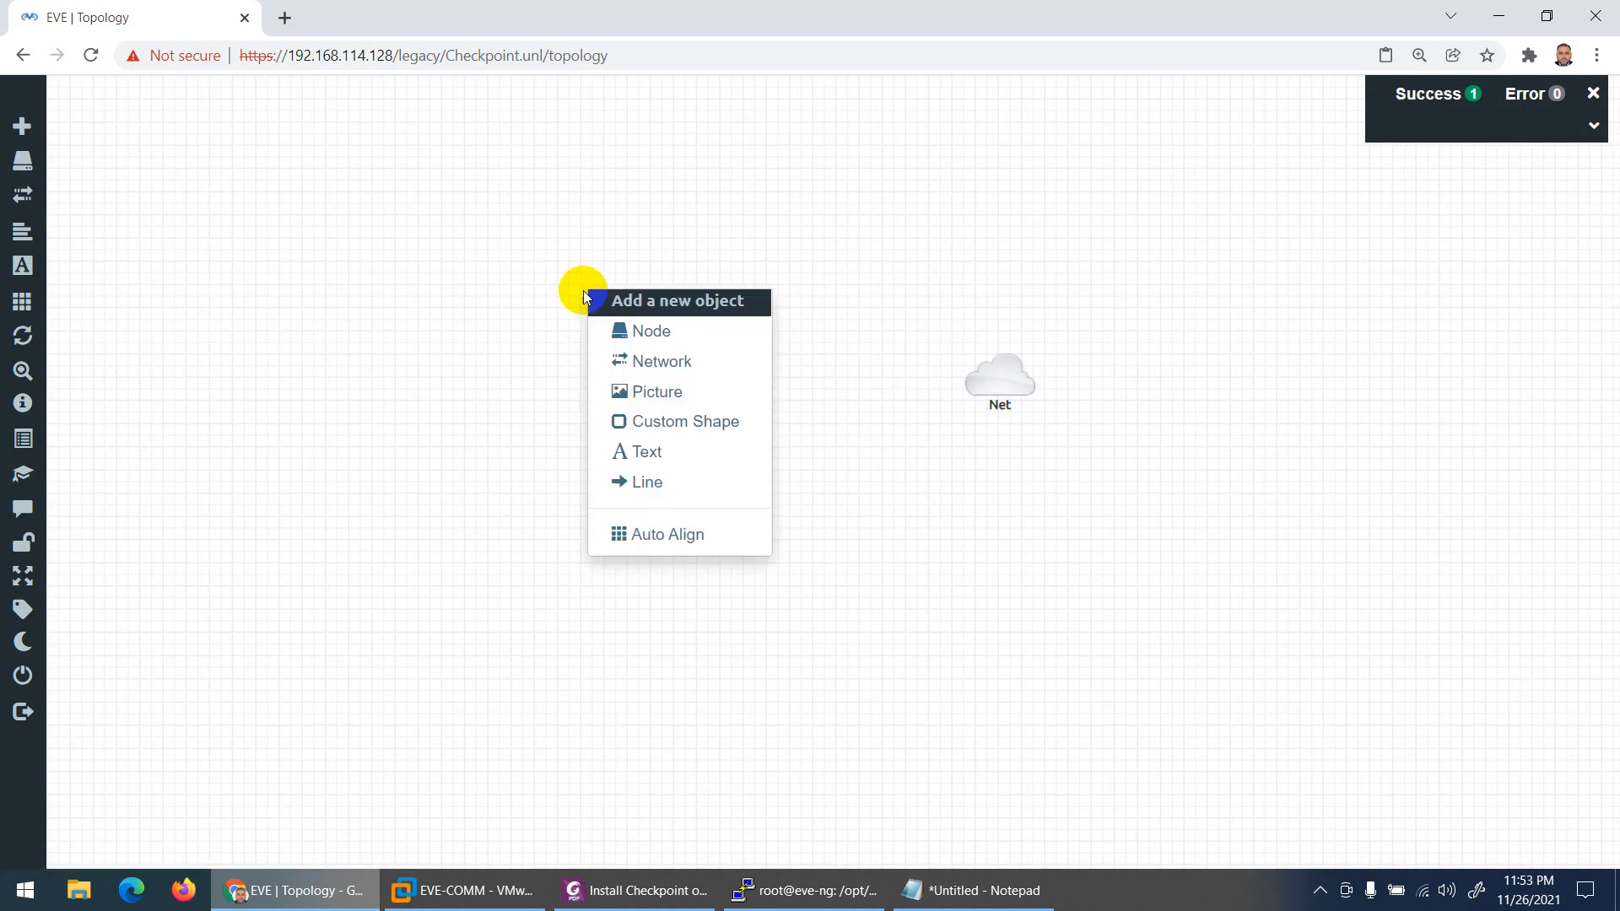
left_click(624, 327)
type("che")
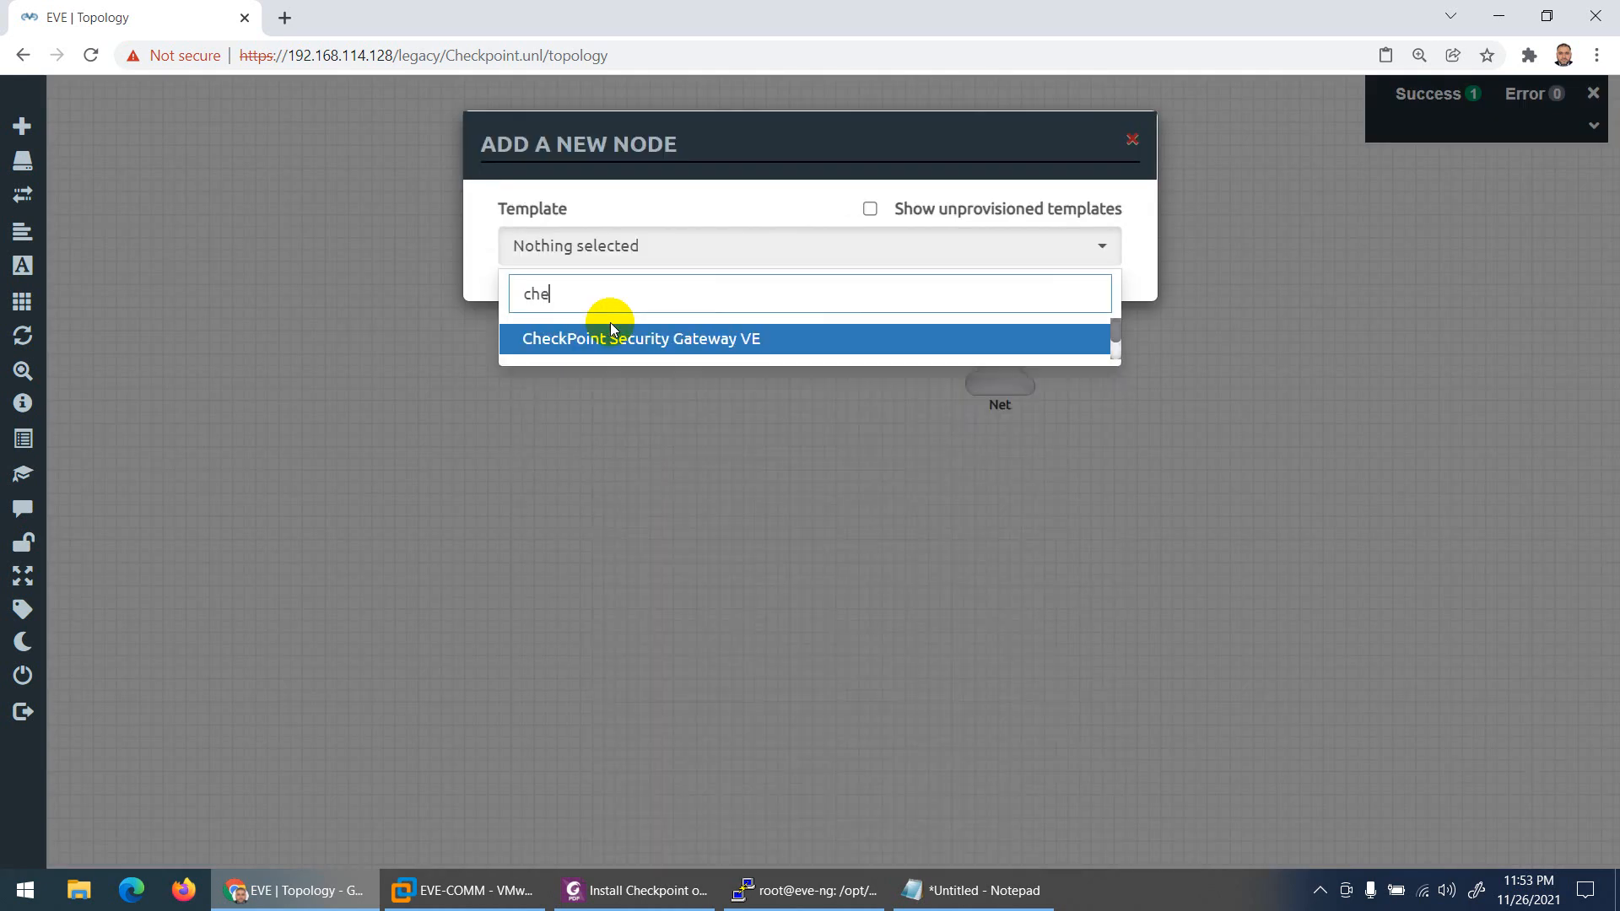
left_click(610, 338)
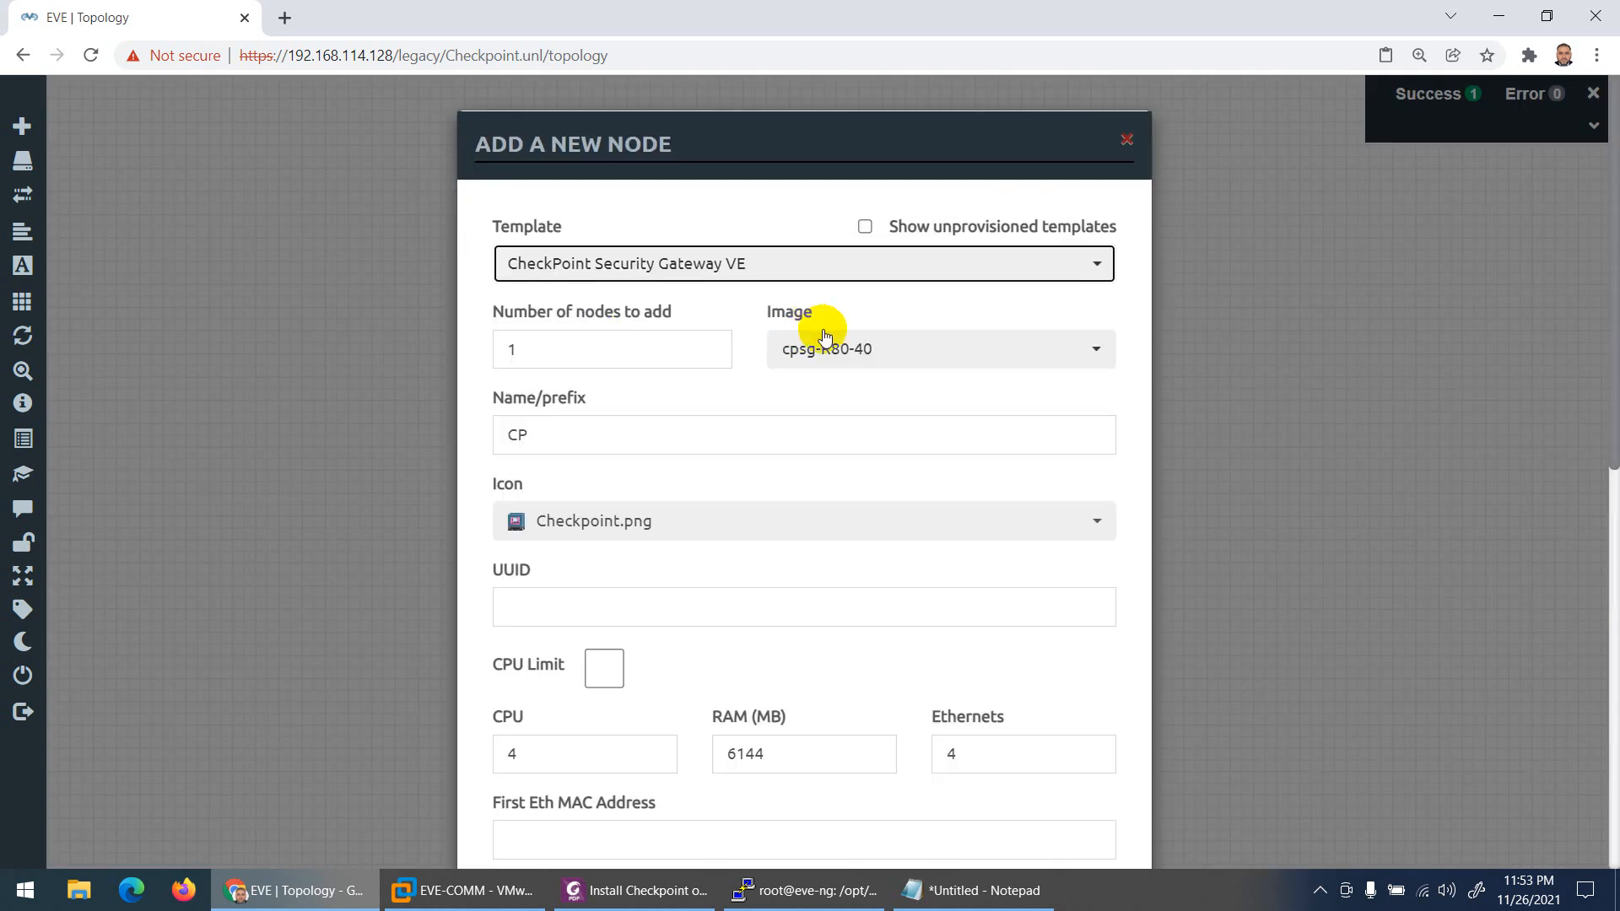
scroll(777, 496, "down", 5)
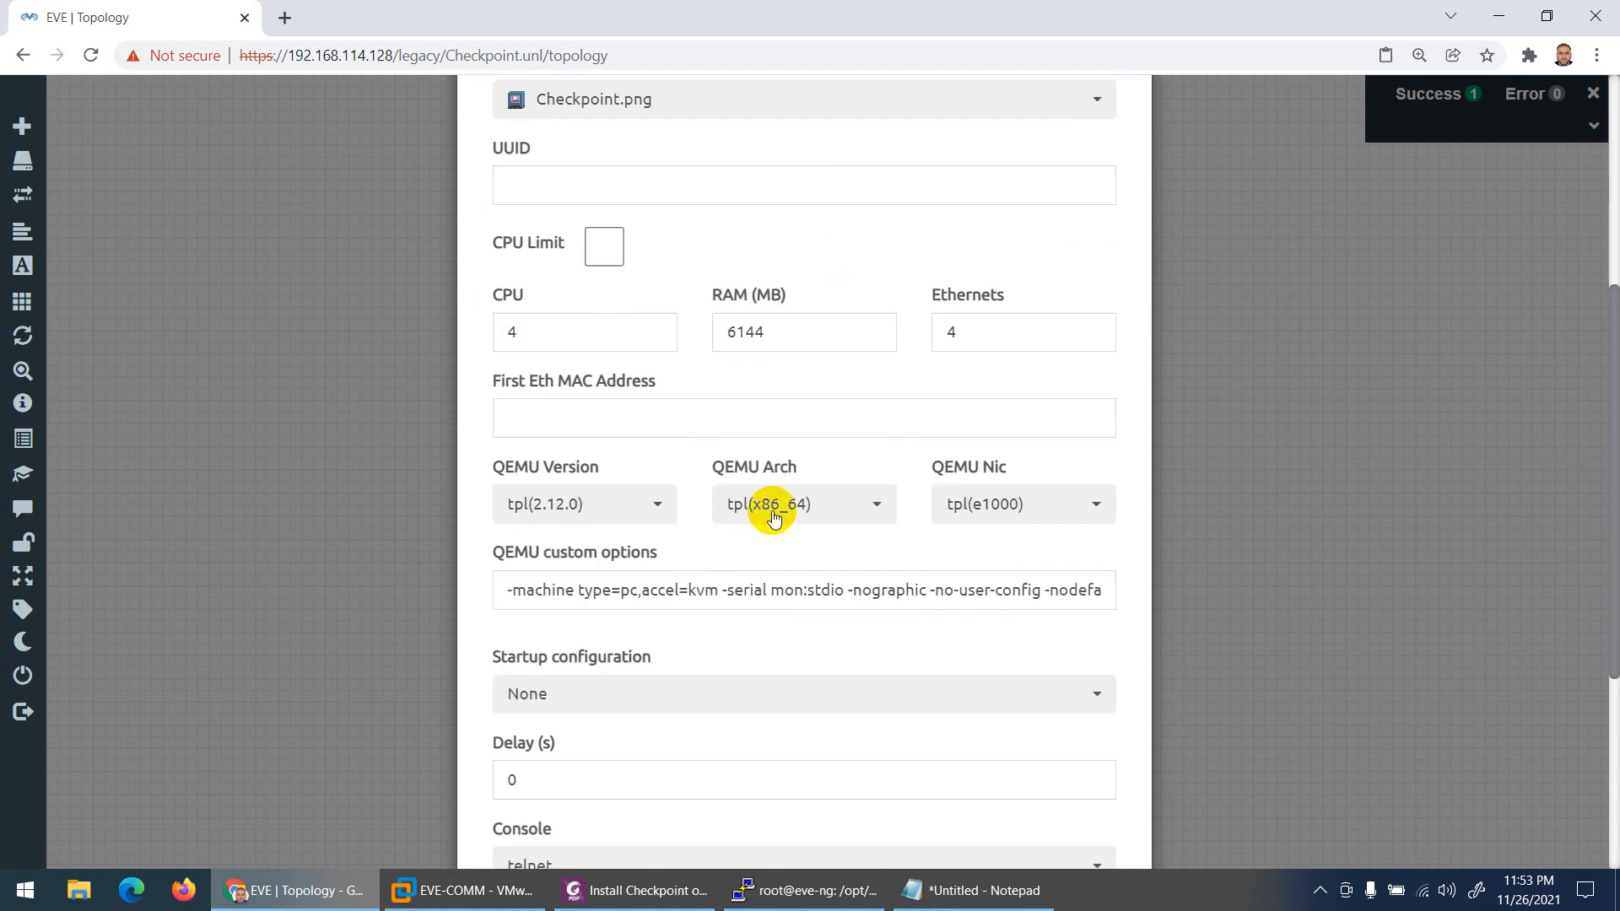
left_click_drag(761, 331, 699, 338)
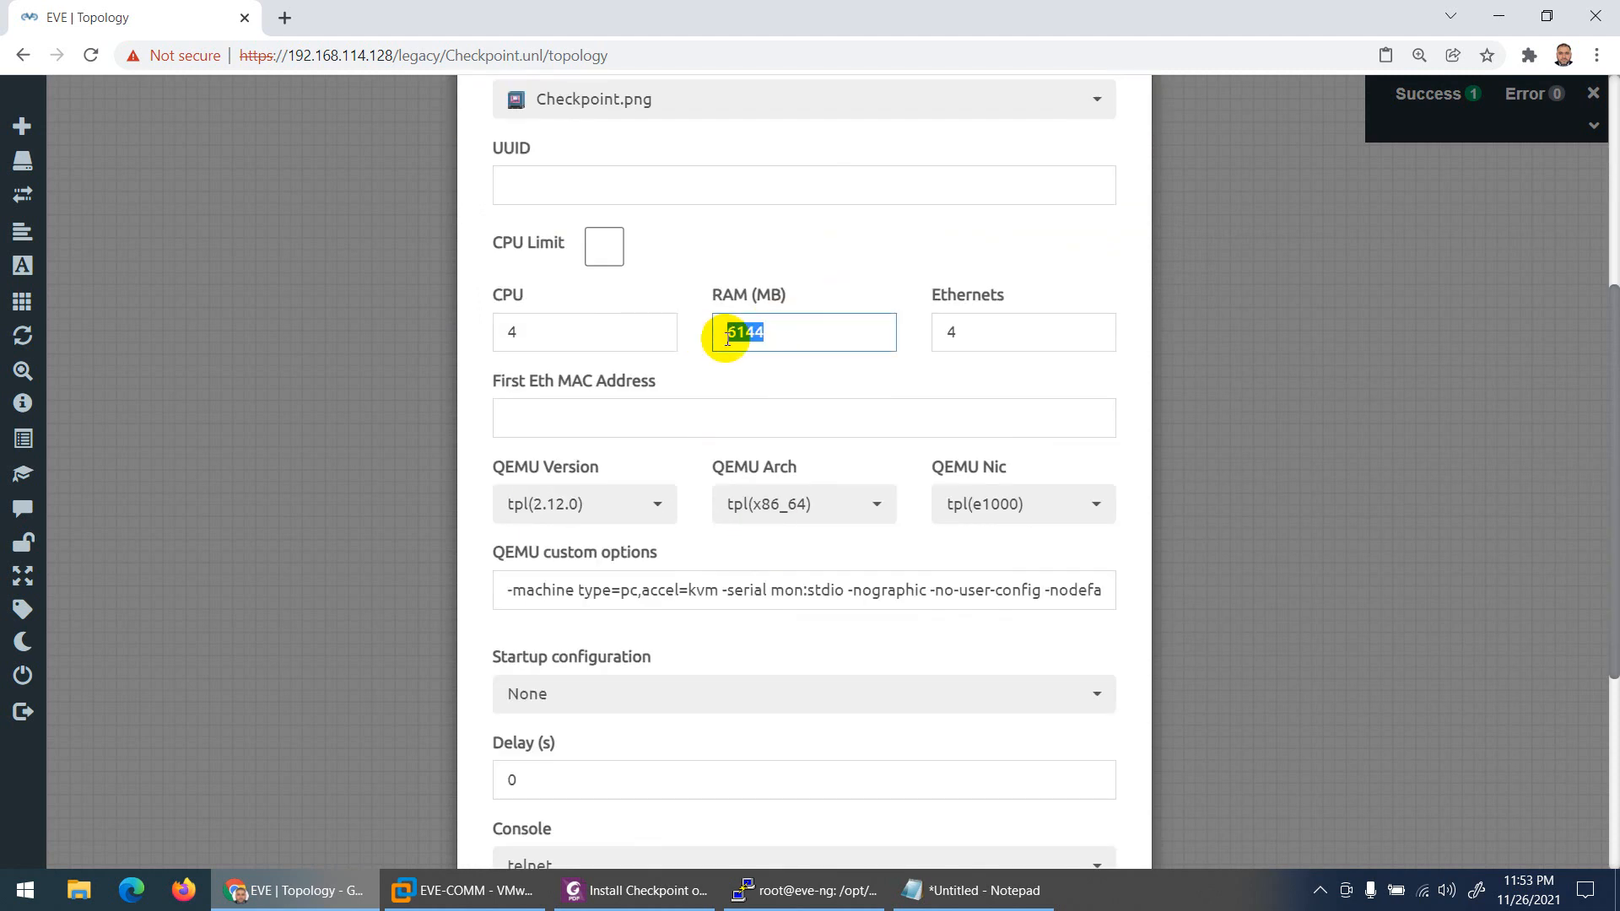
type("8192")
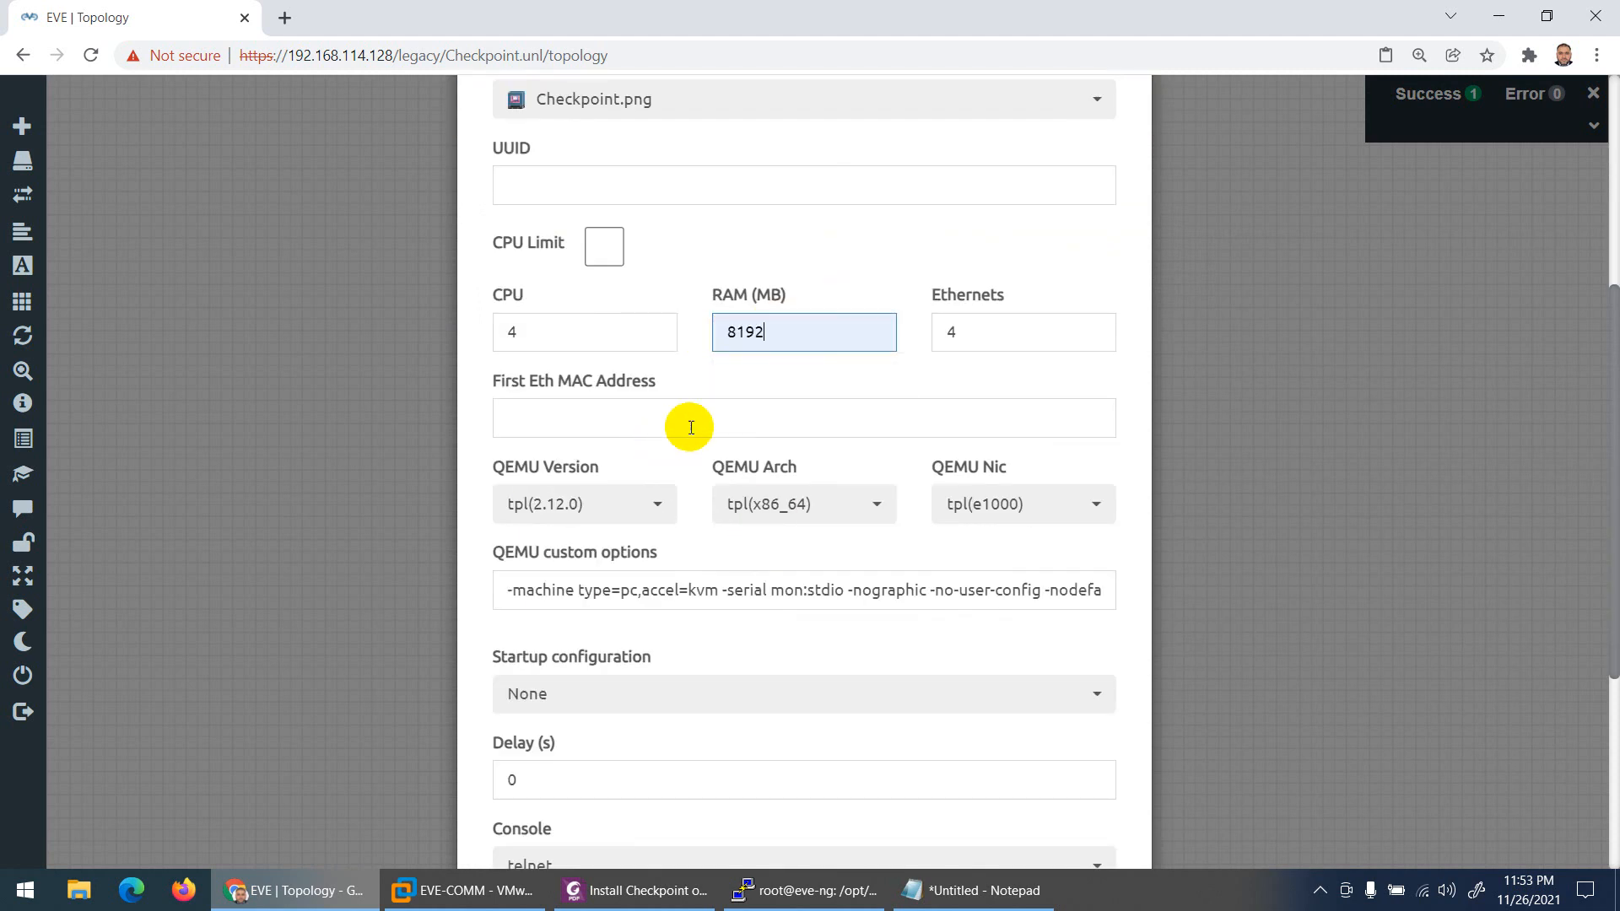
scroll(690, 426, "down", 5)
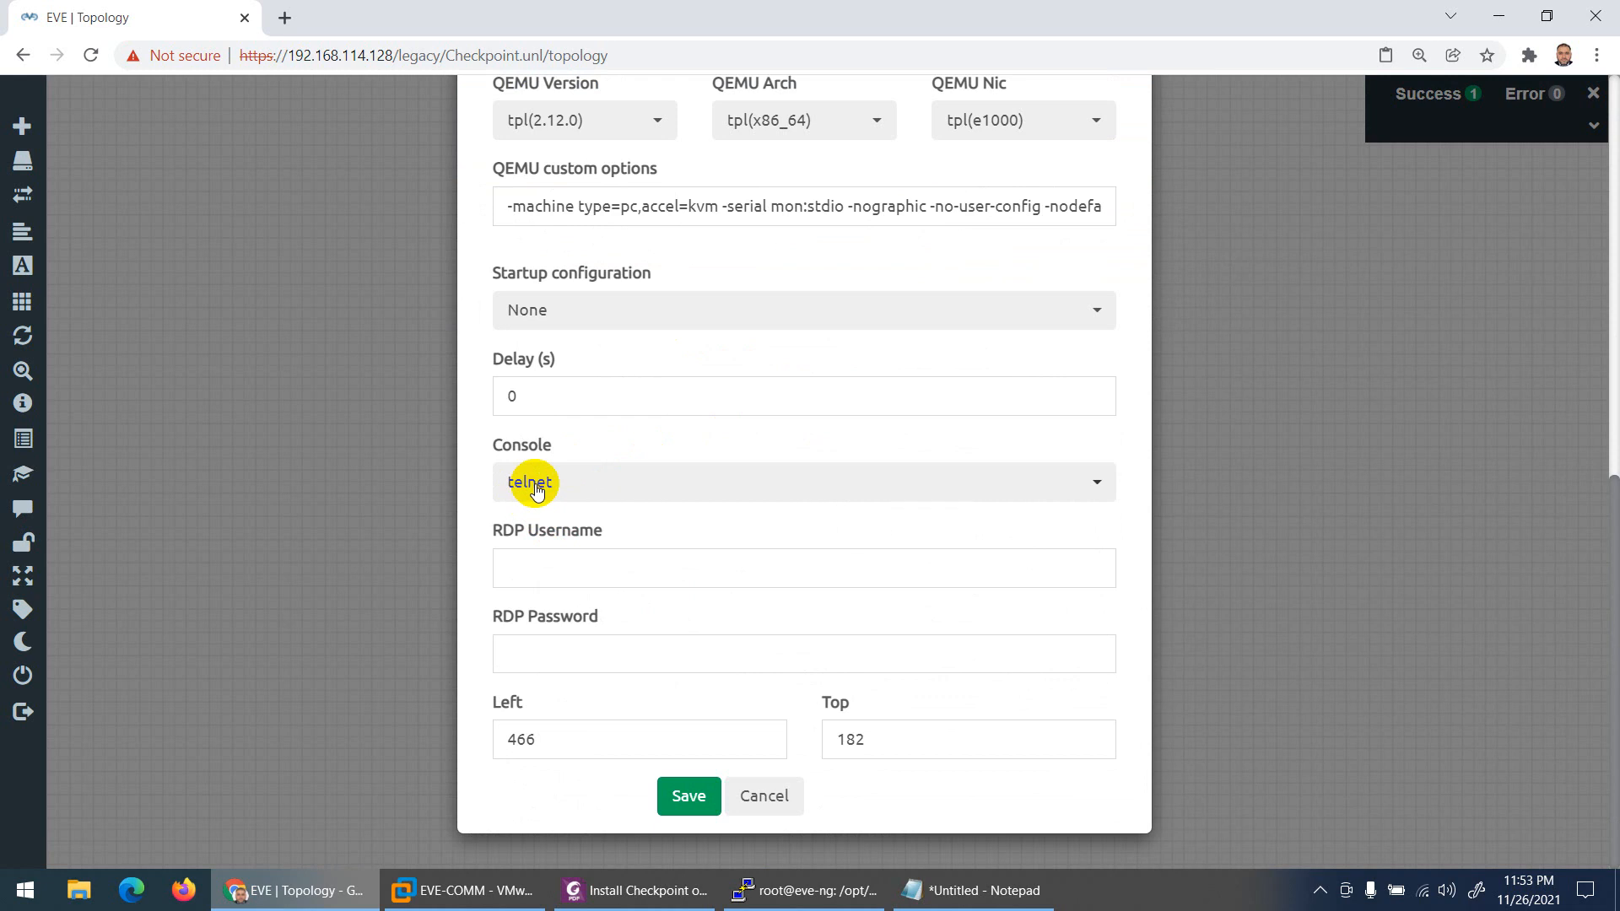
left_click(686, 793)
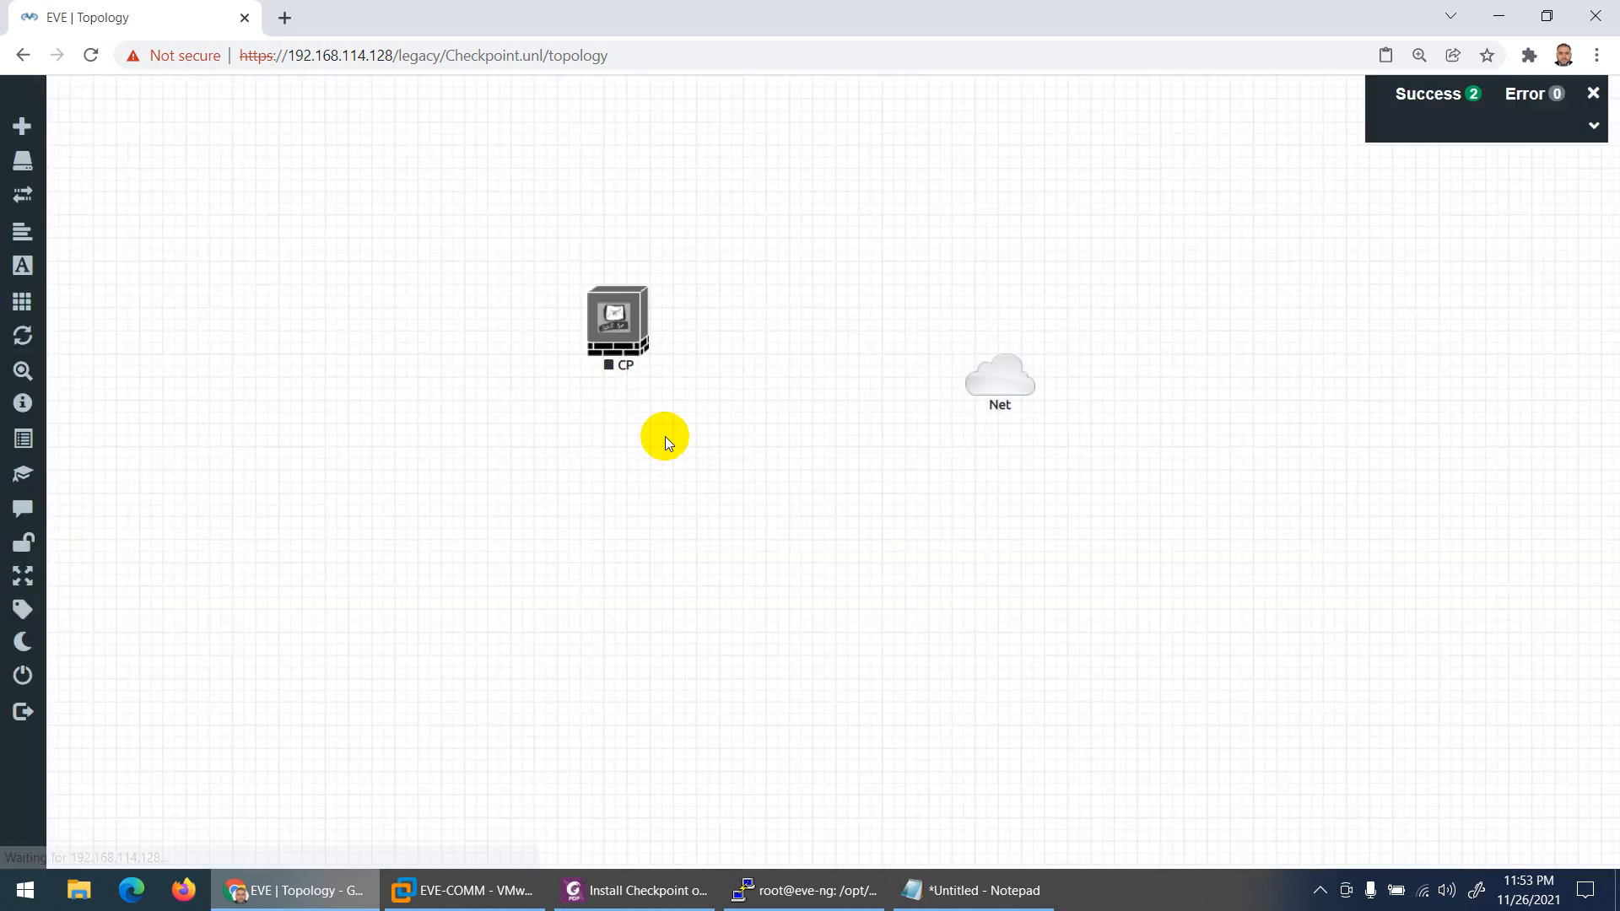
Step: Link the CP node's eth0 to the Net cloud
left_click_drag(631, 330, 983, 384)
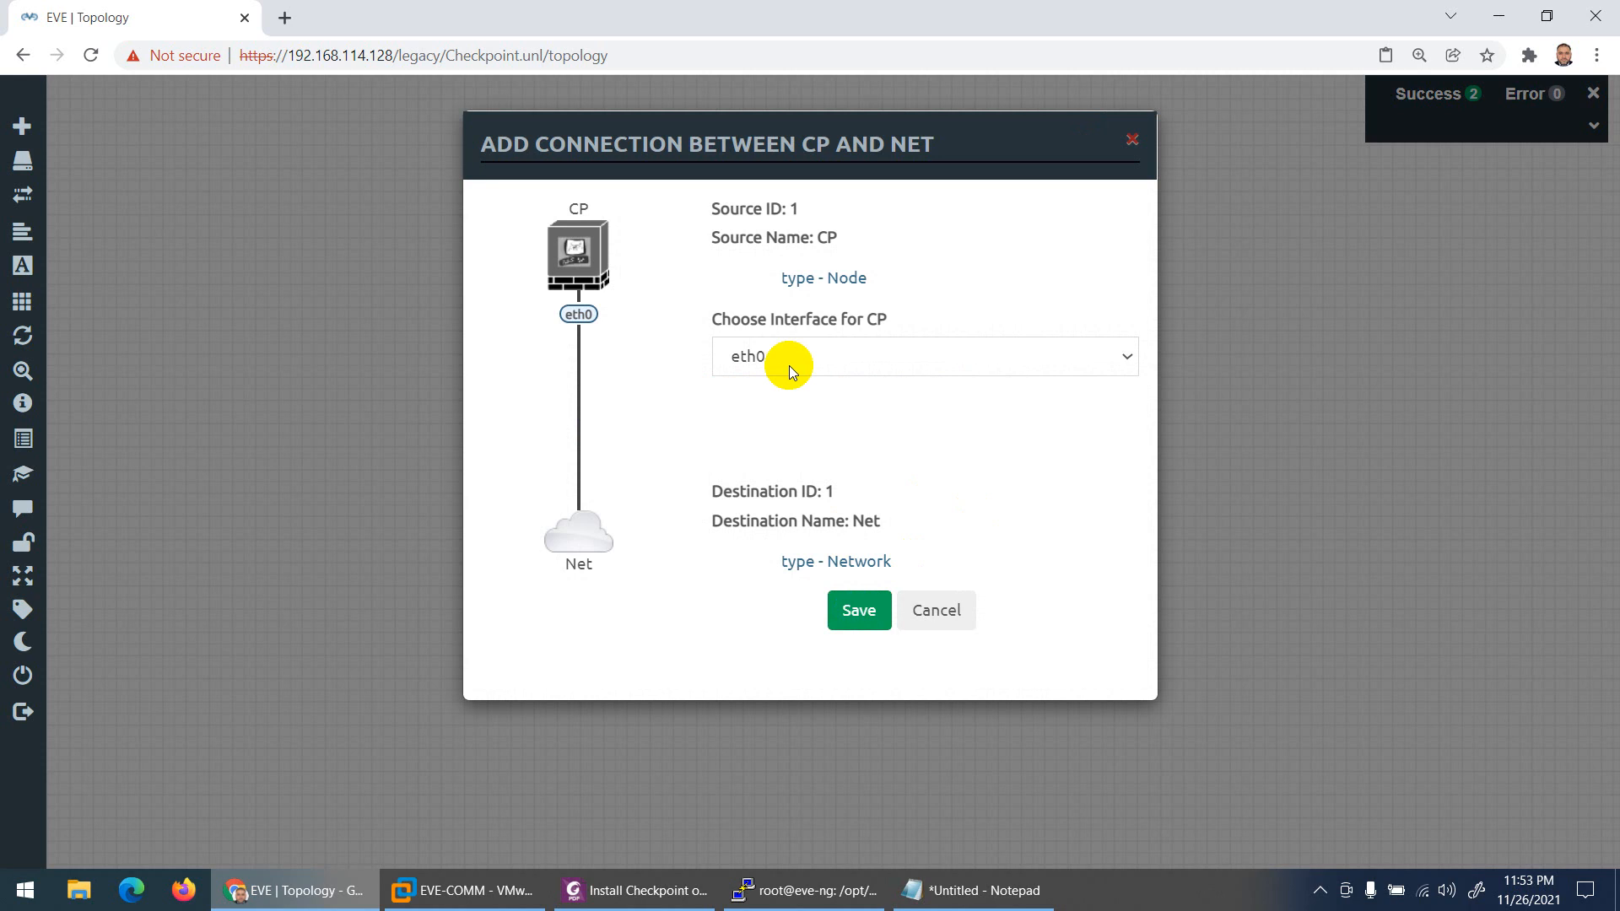
left_click(857, 612)
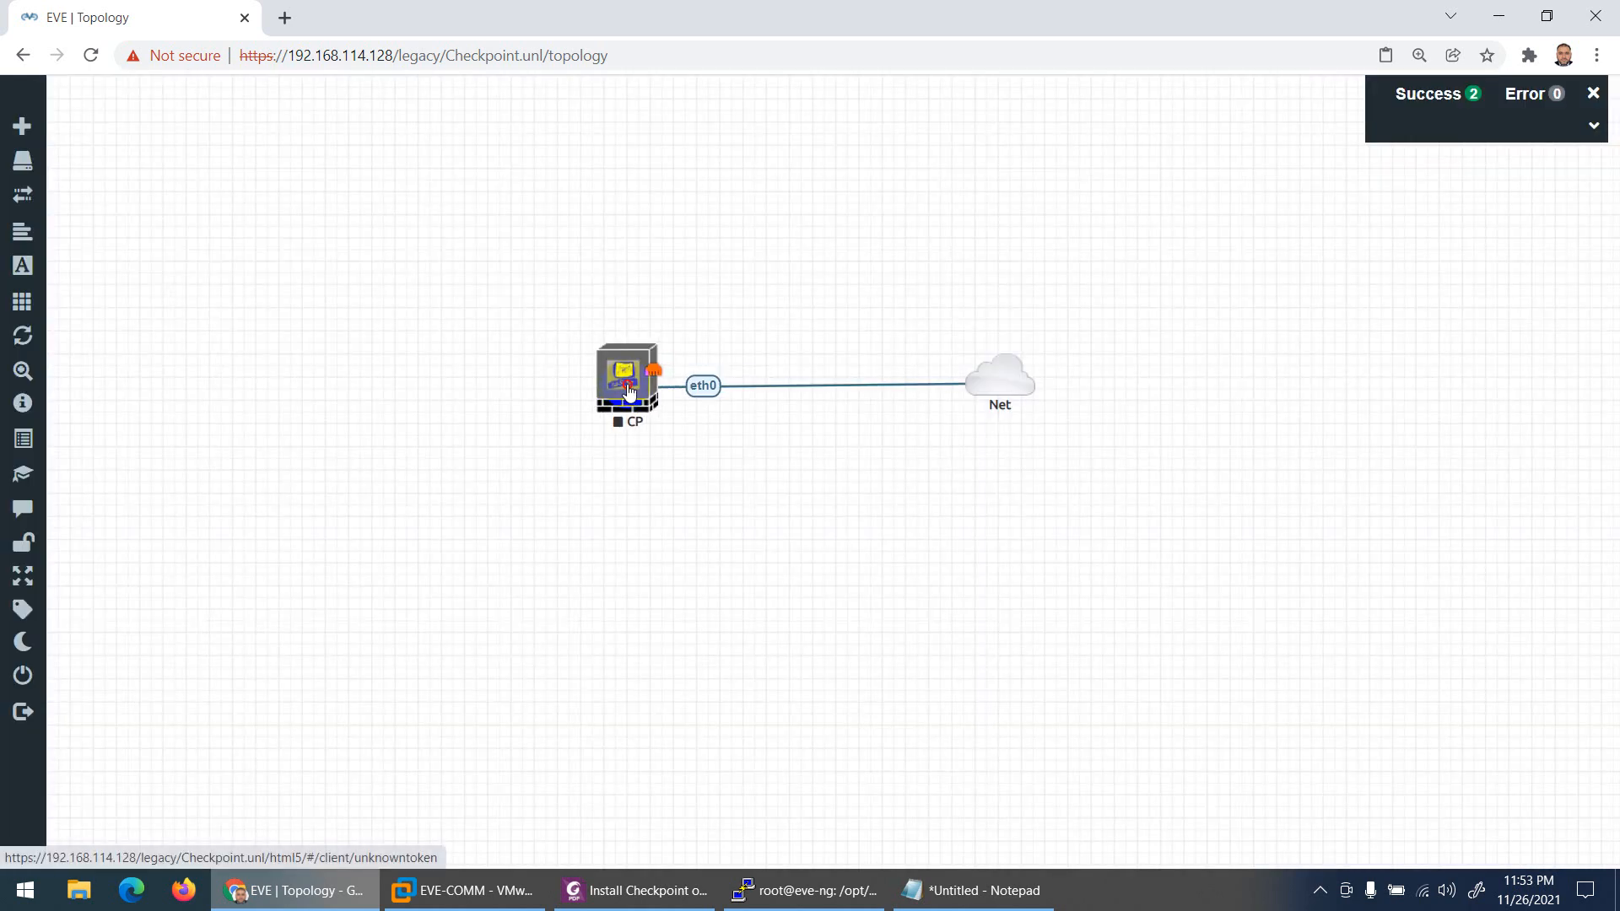
left_click_drag(629, 391, 628, 387)
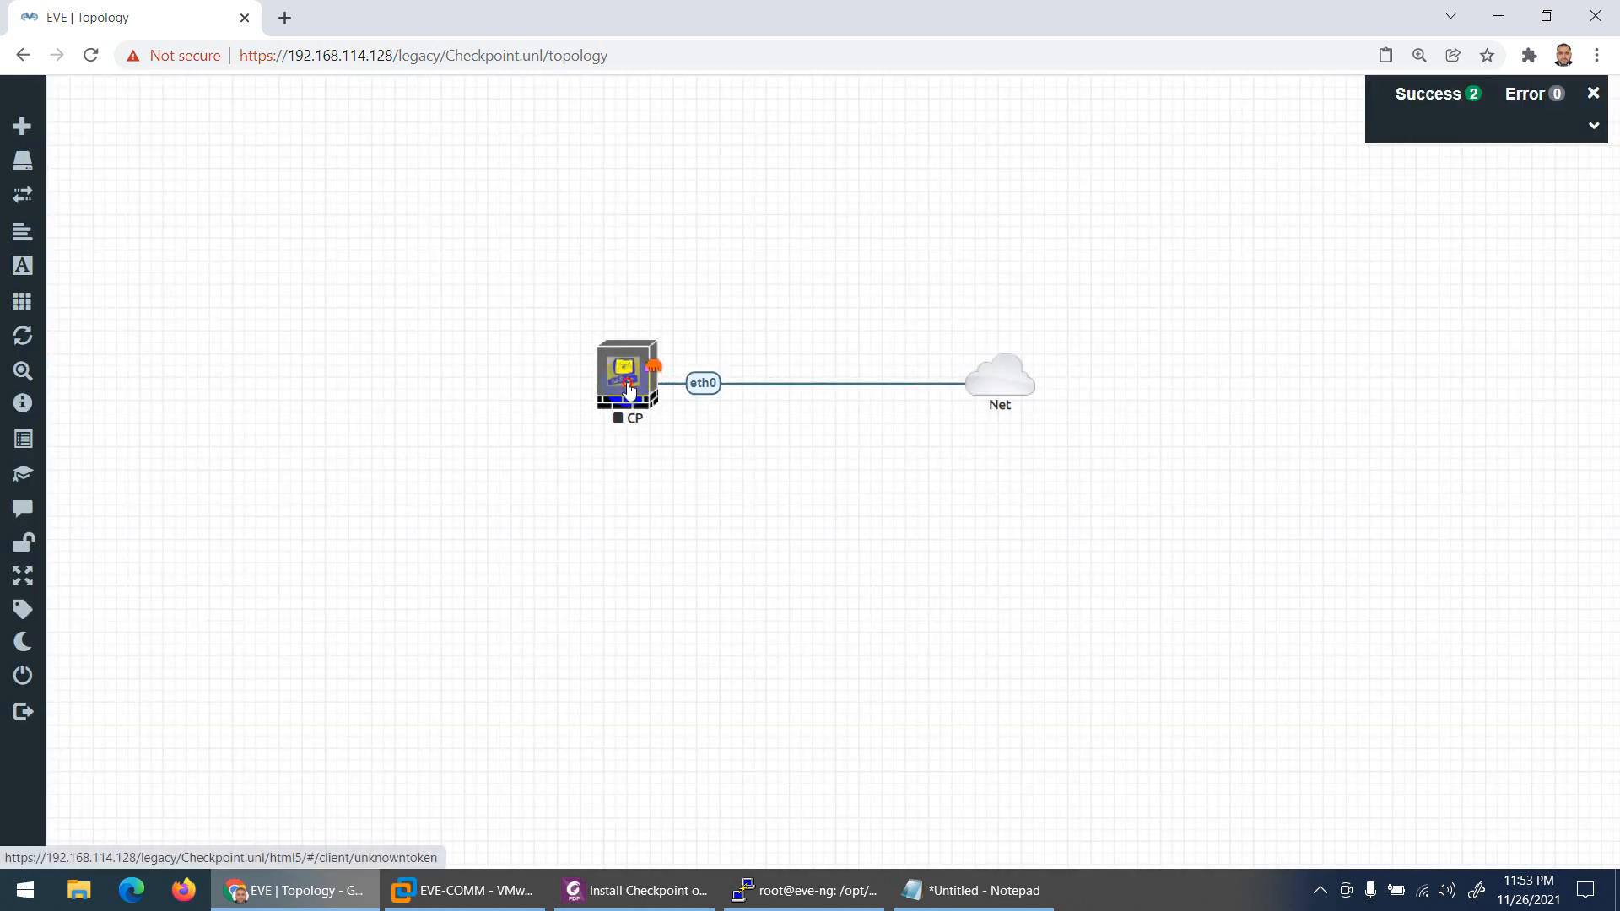
Step: Start the CP node and open its console
right_click(628, 387)
left_click(684, 426)
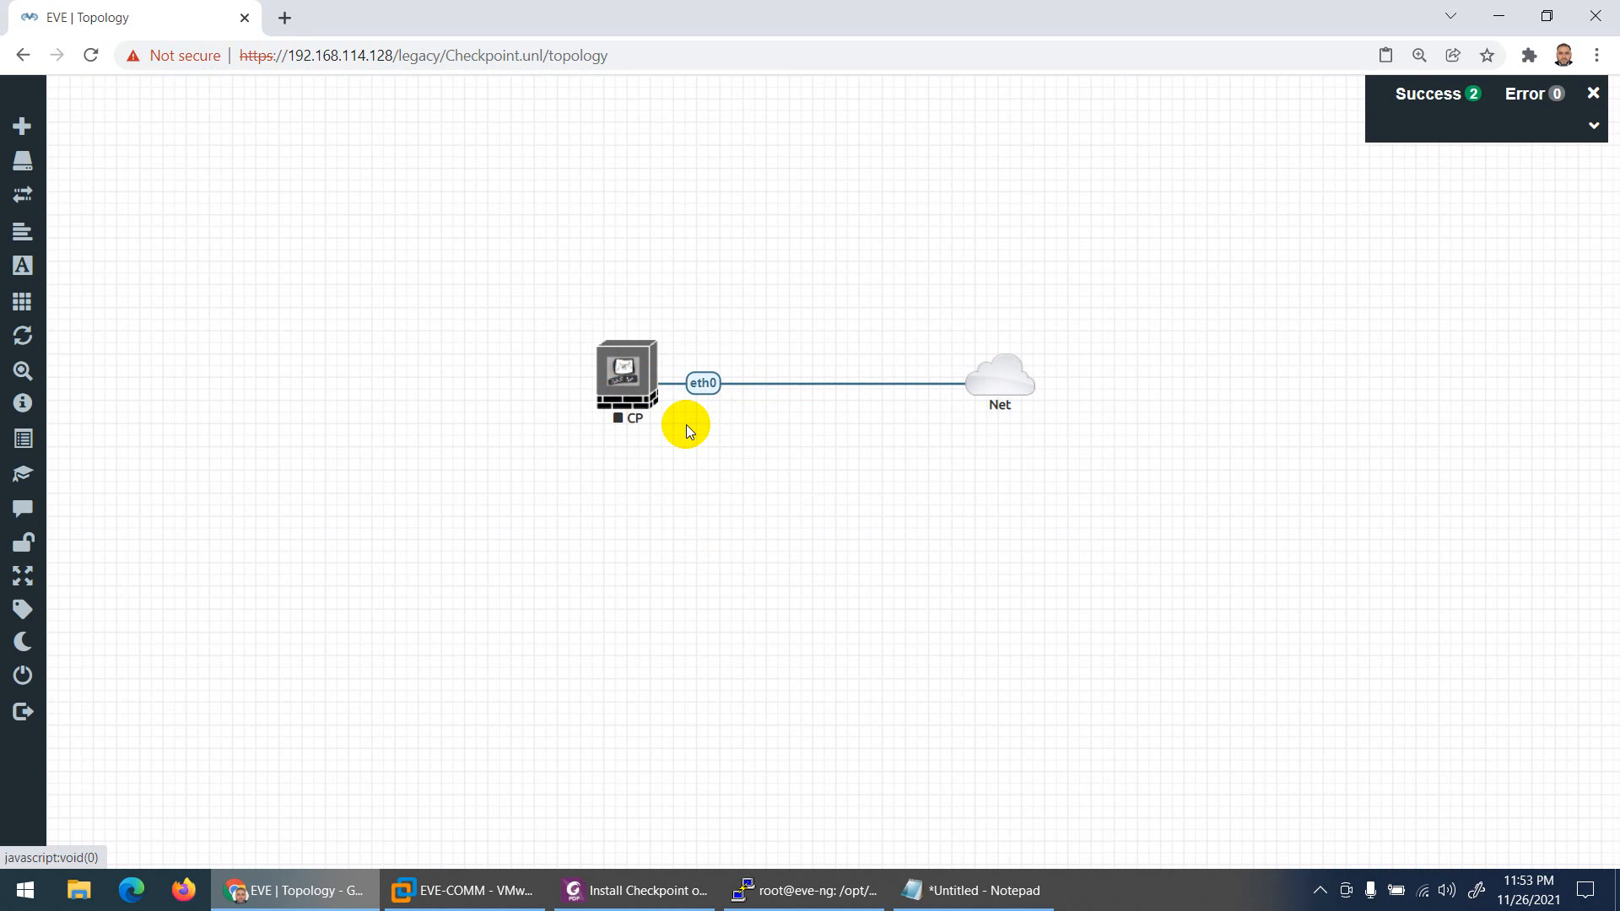
left_click(624, 410)
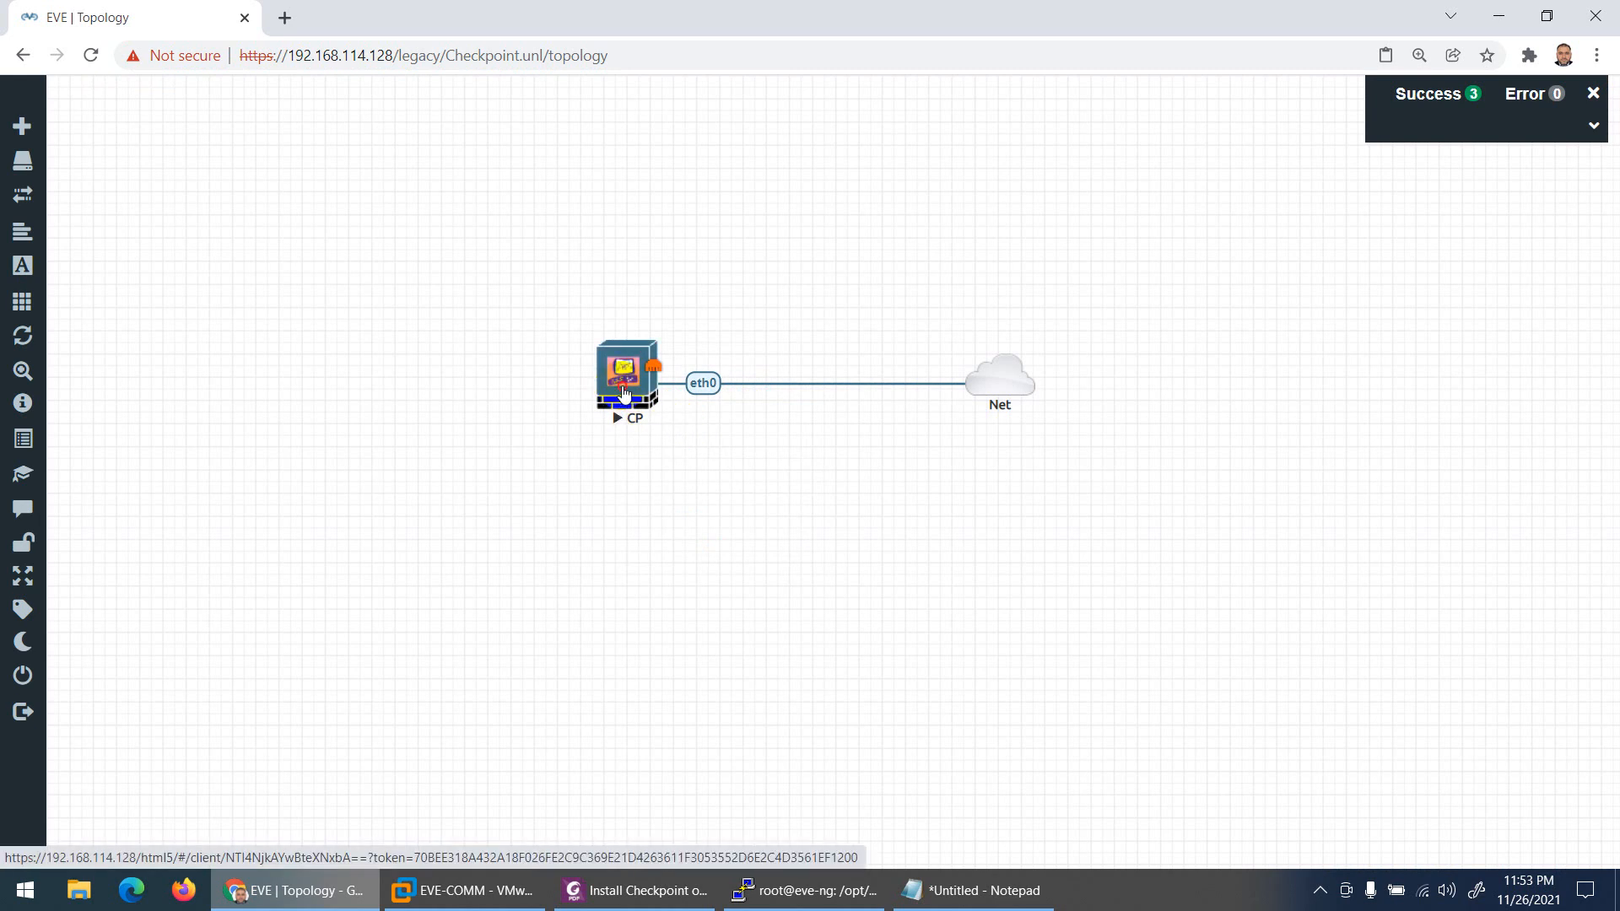
left_click(626, 391)
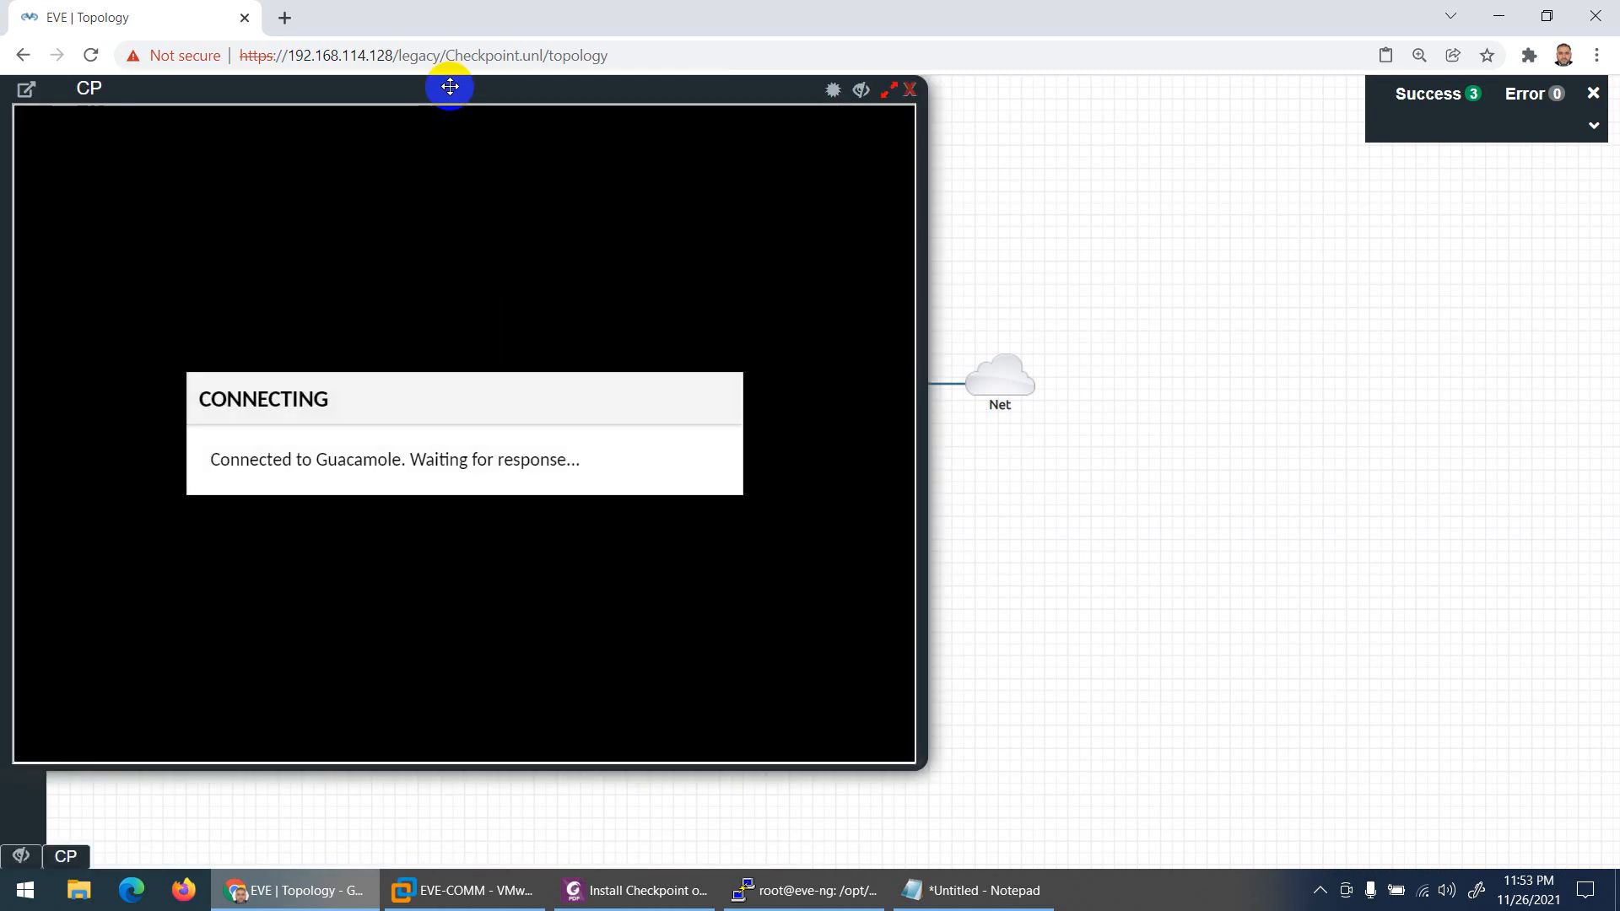
left_click_drag(448, 83, 774, 98)
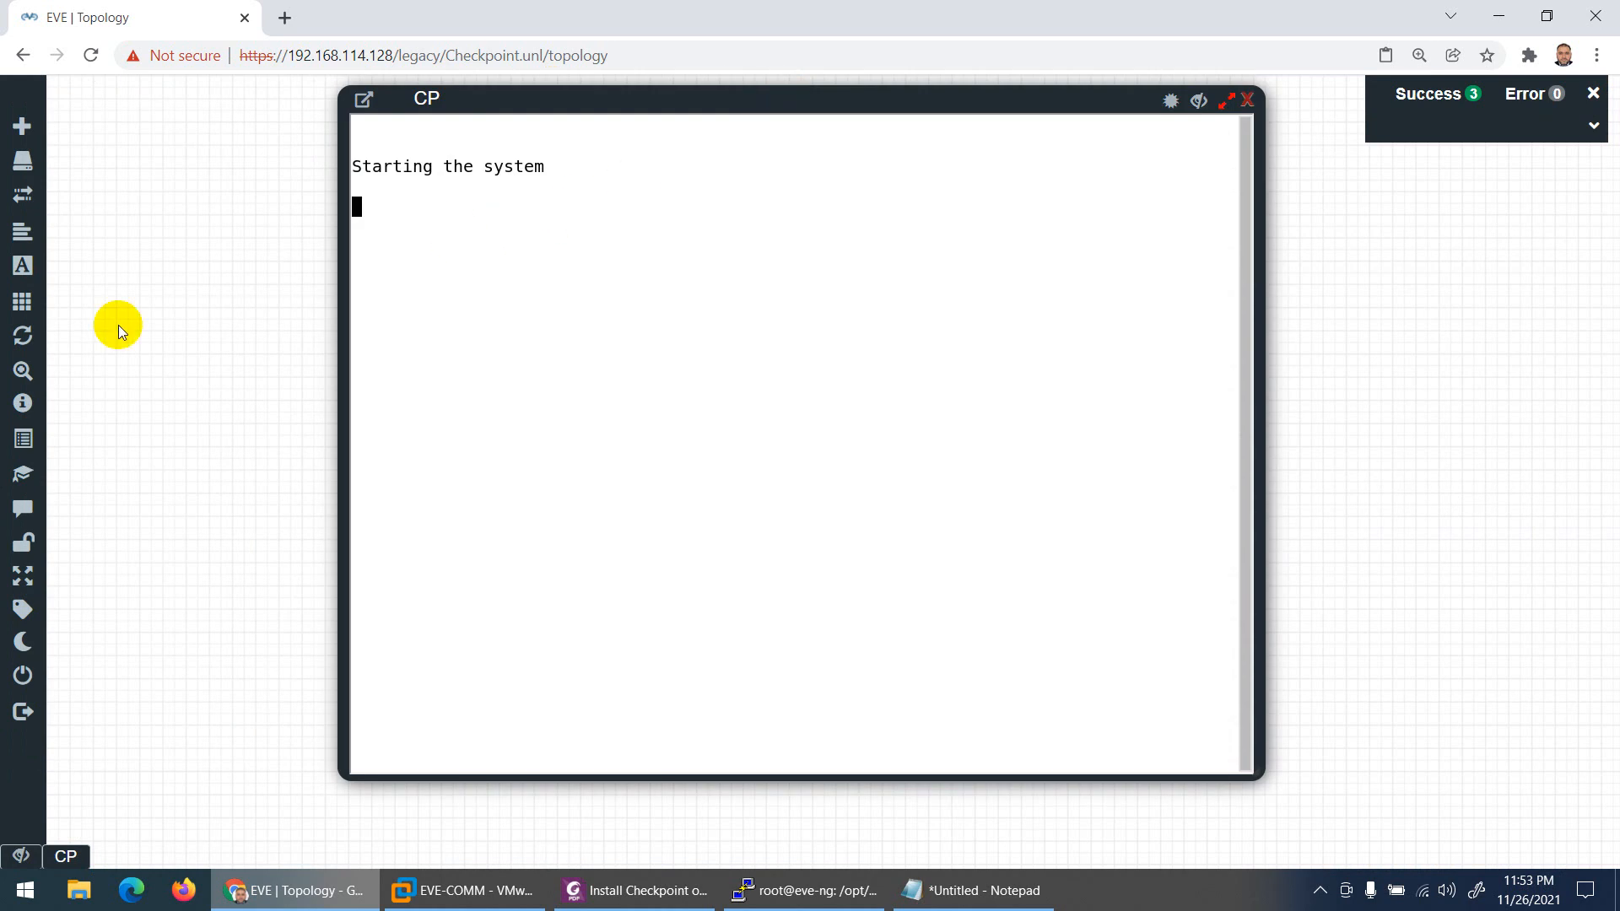
Step: Add a second CheckPoint Security Gateway VE node with 8192 MB RAM
left_click(1225, 101)
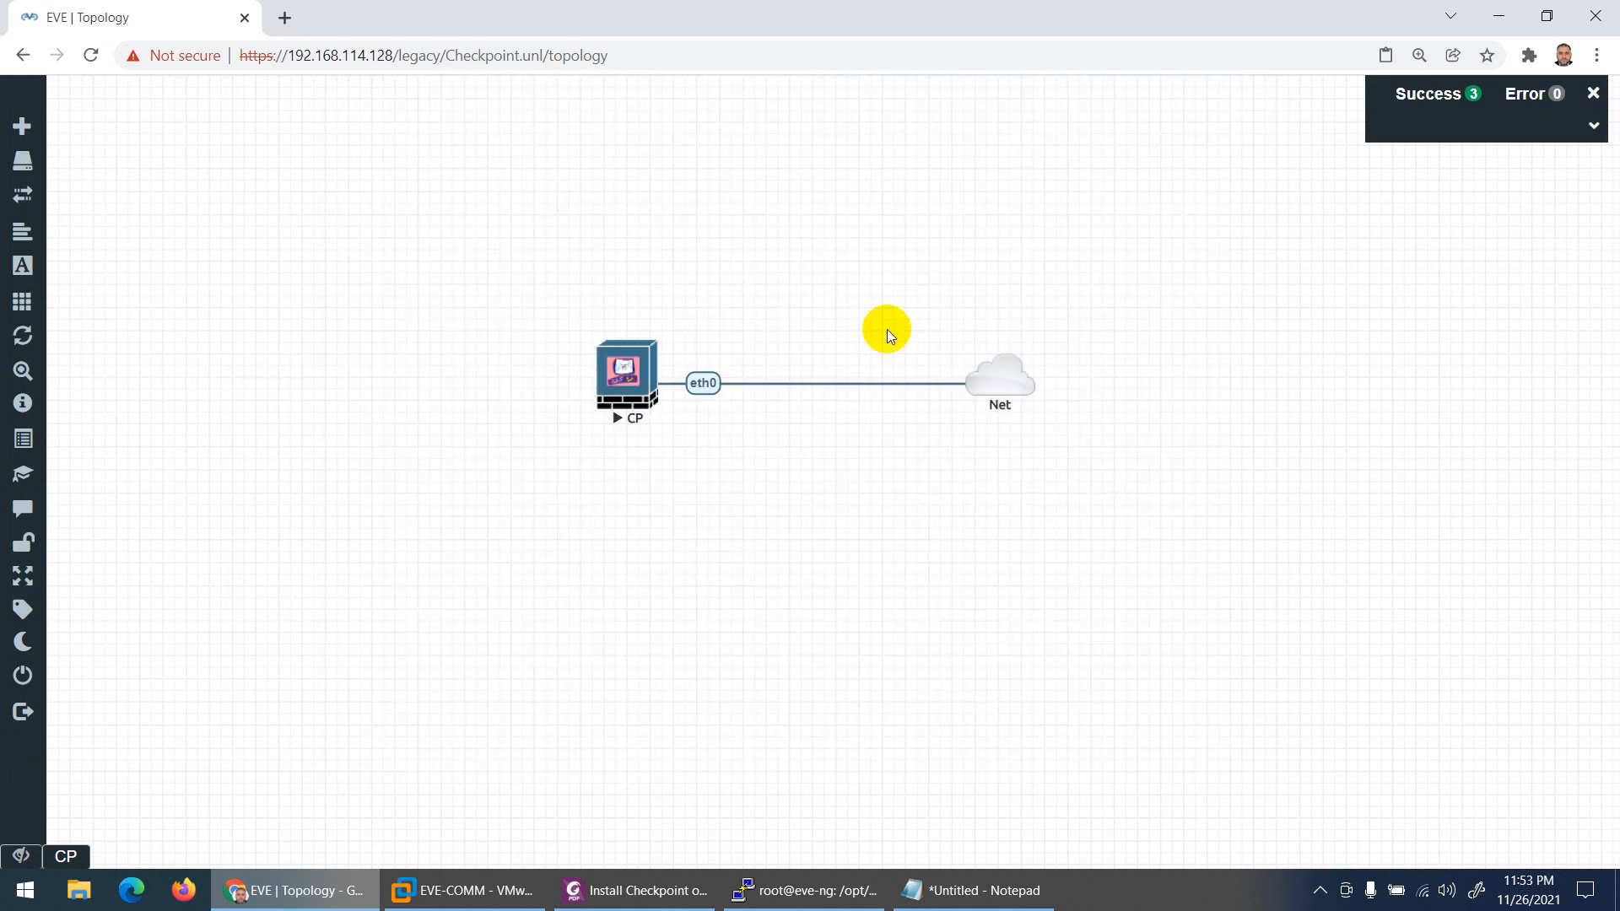
right_click(659, 480)
left_click(689, 523)
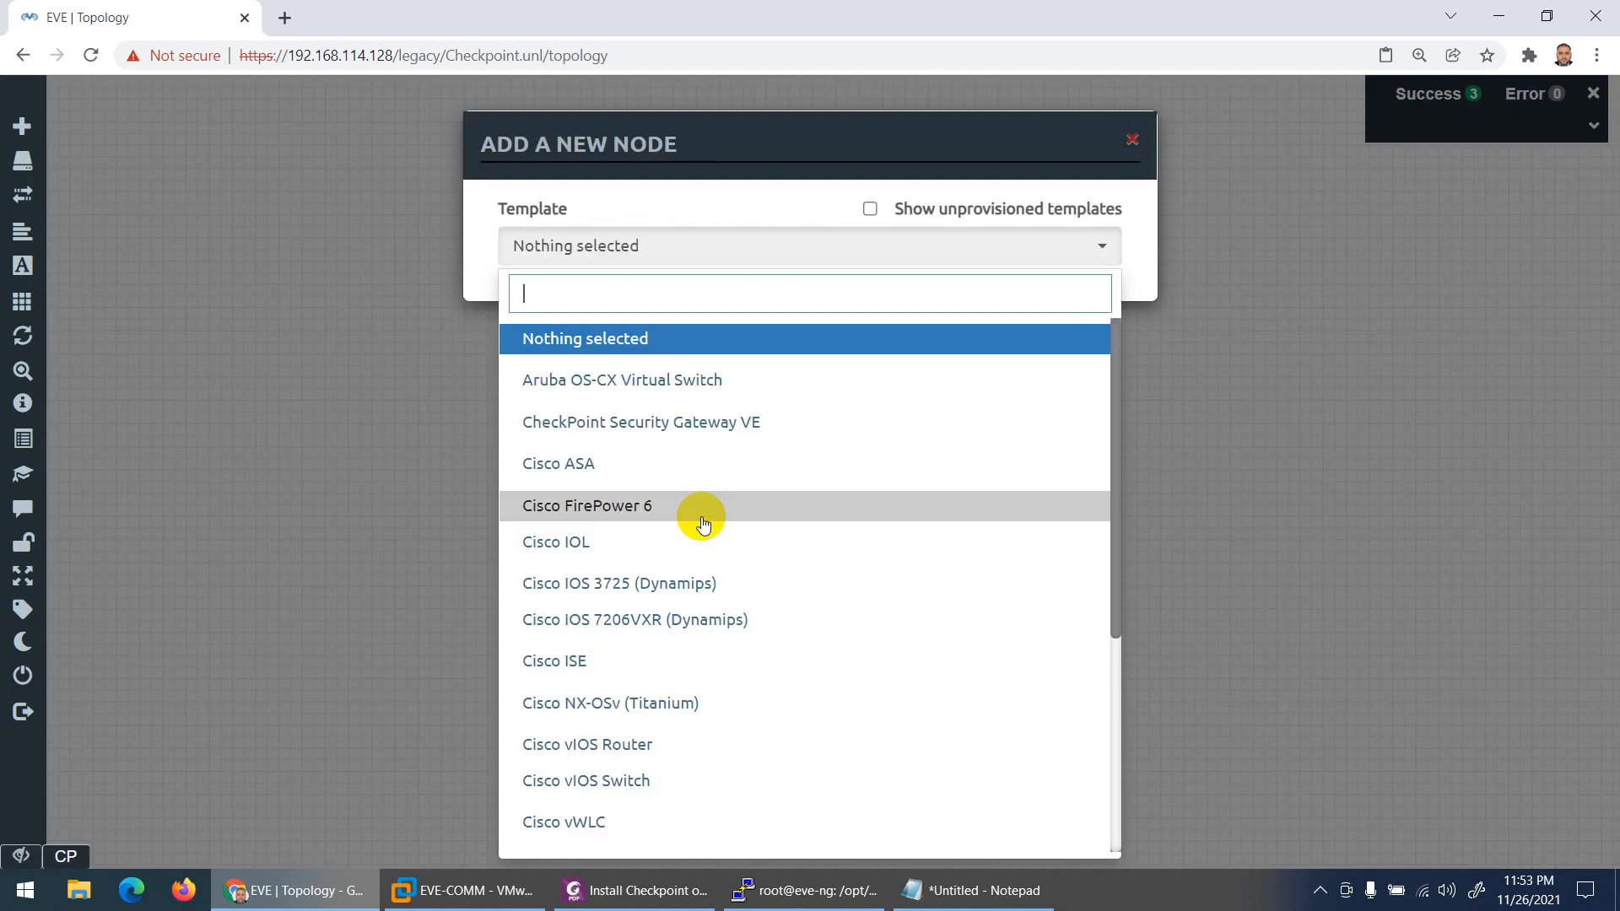
type("che")
left_click(705, 342)
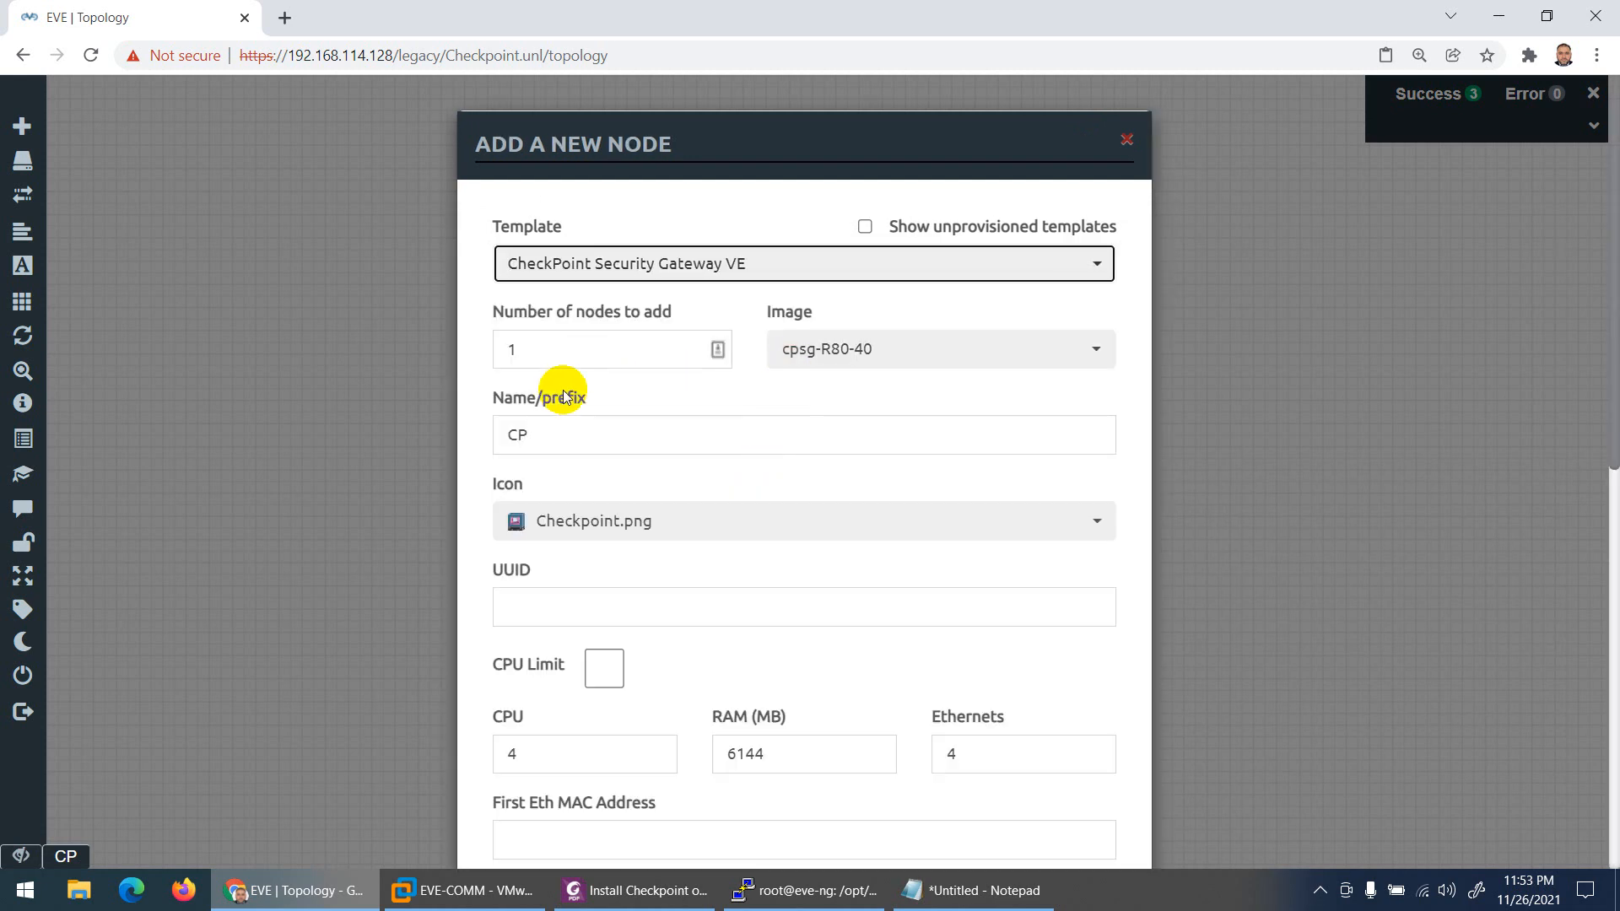
scroll(590, 439, "down", 5)
left_click_drag(766, 333, 701, 330)
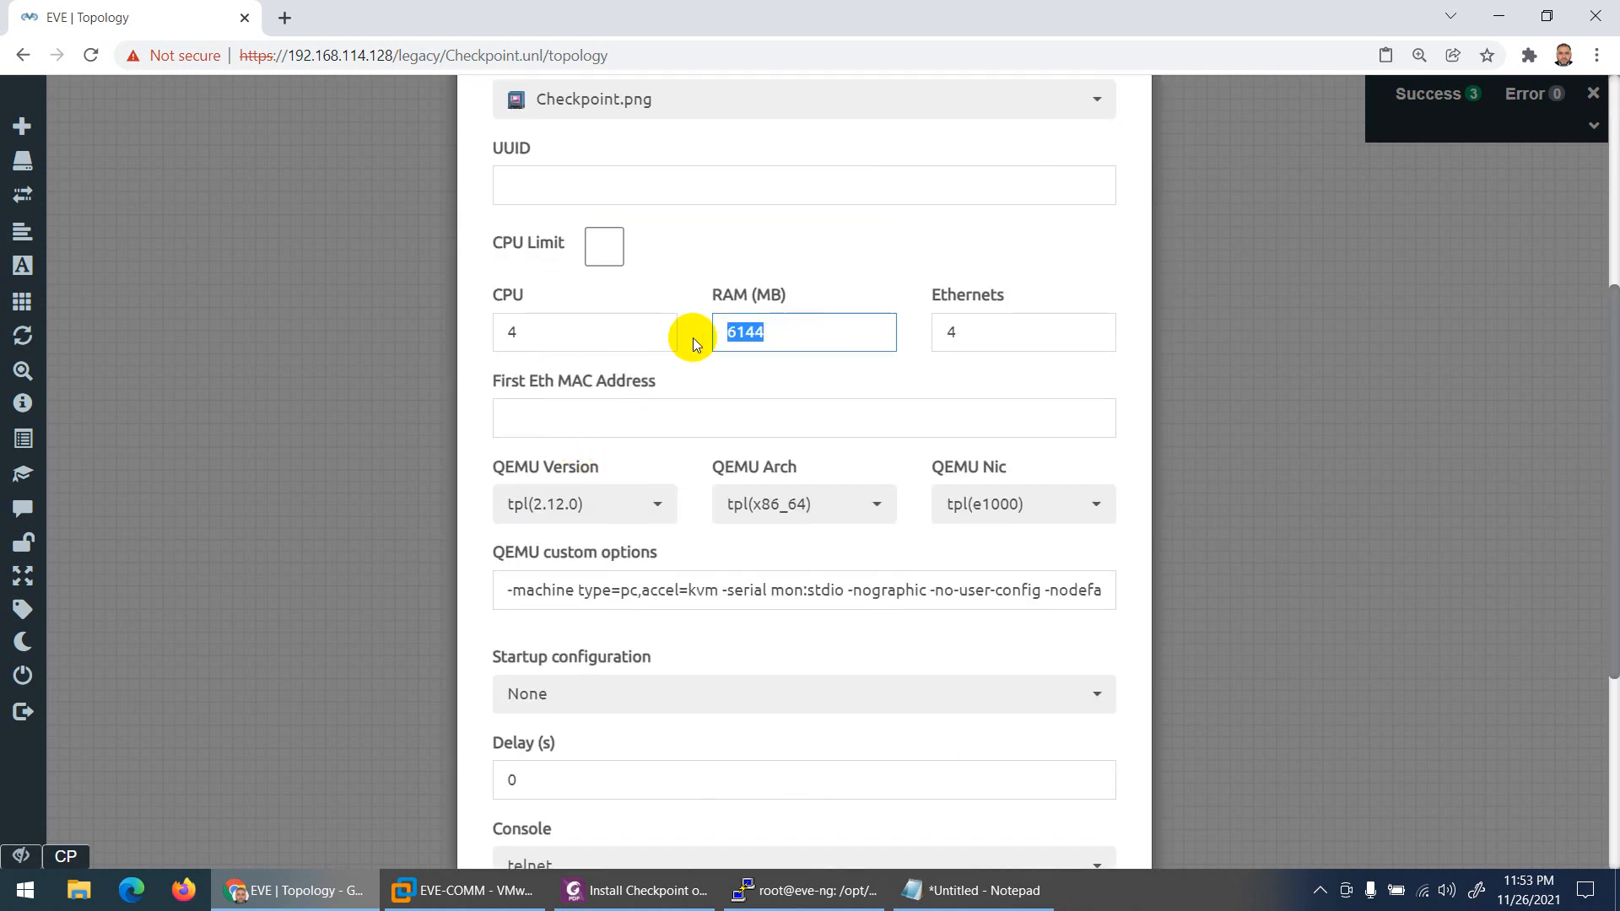
type("8192")
scroll(598, 499, "down", 5)
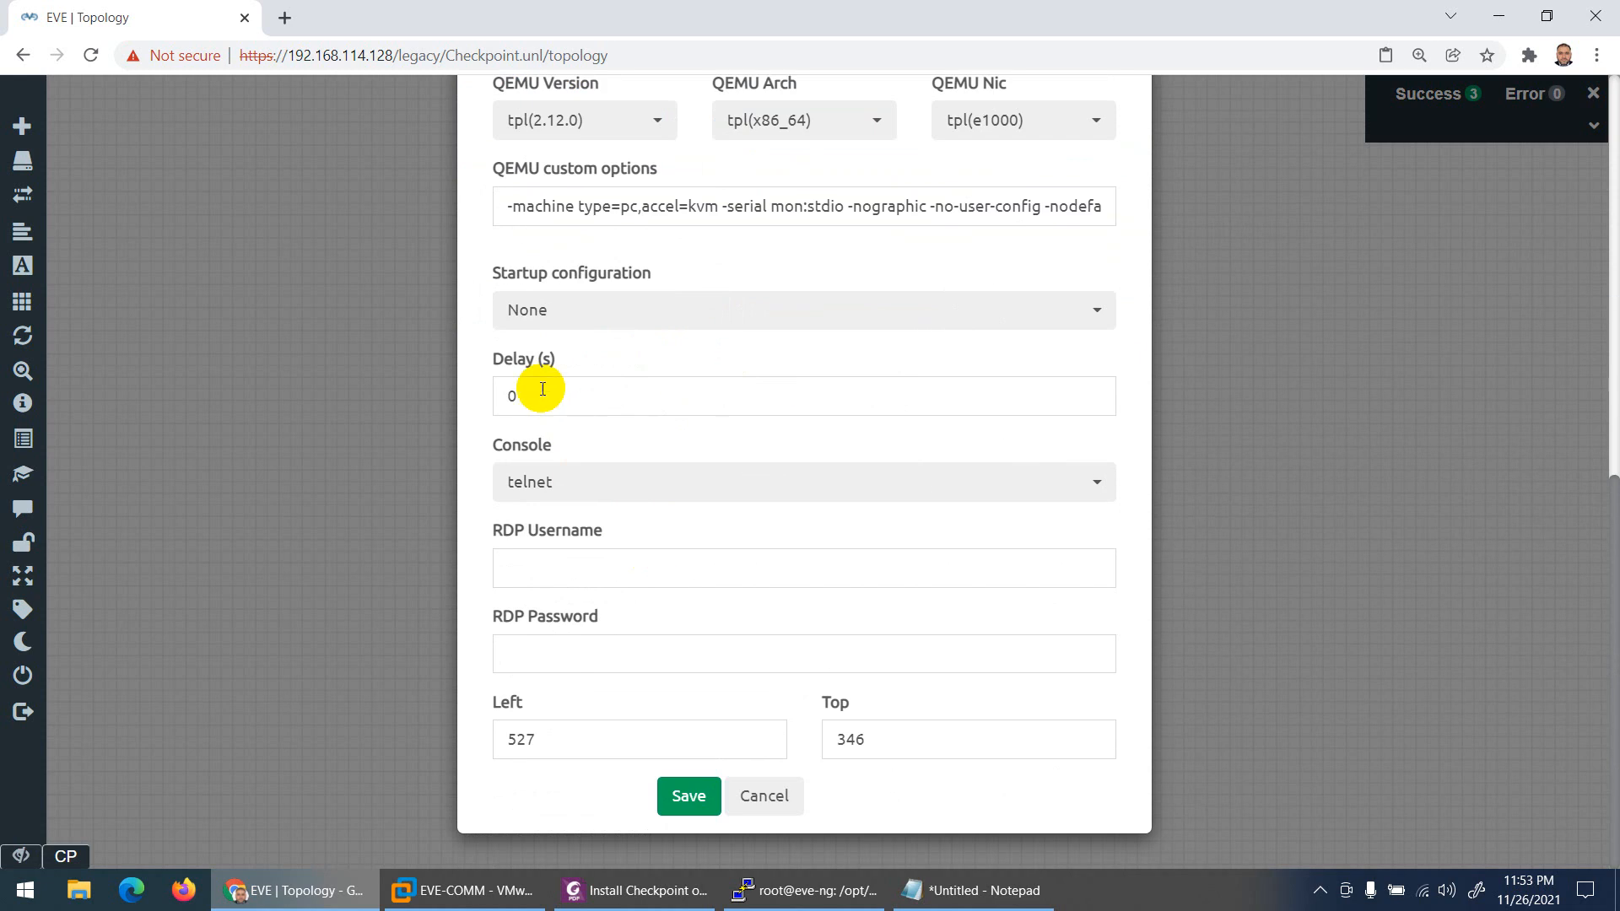
left_click(711, 790)
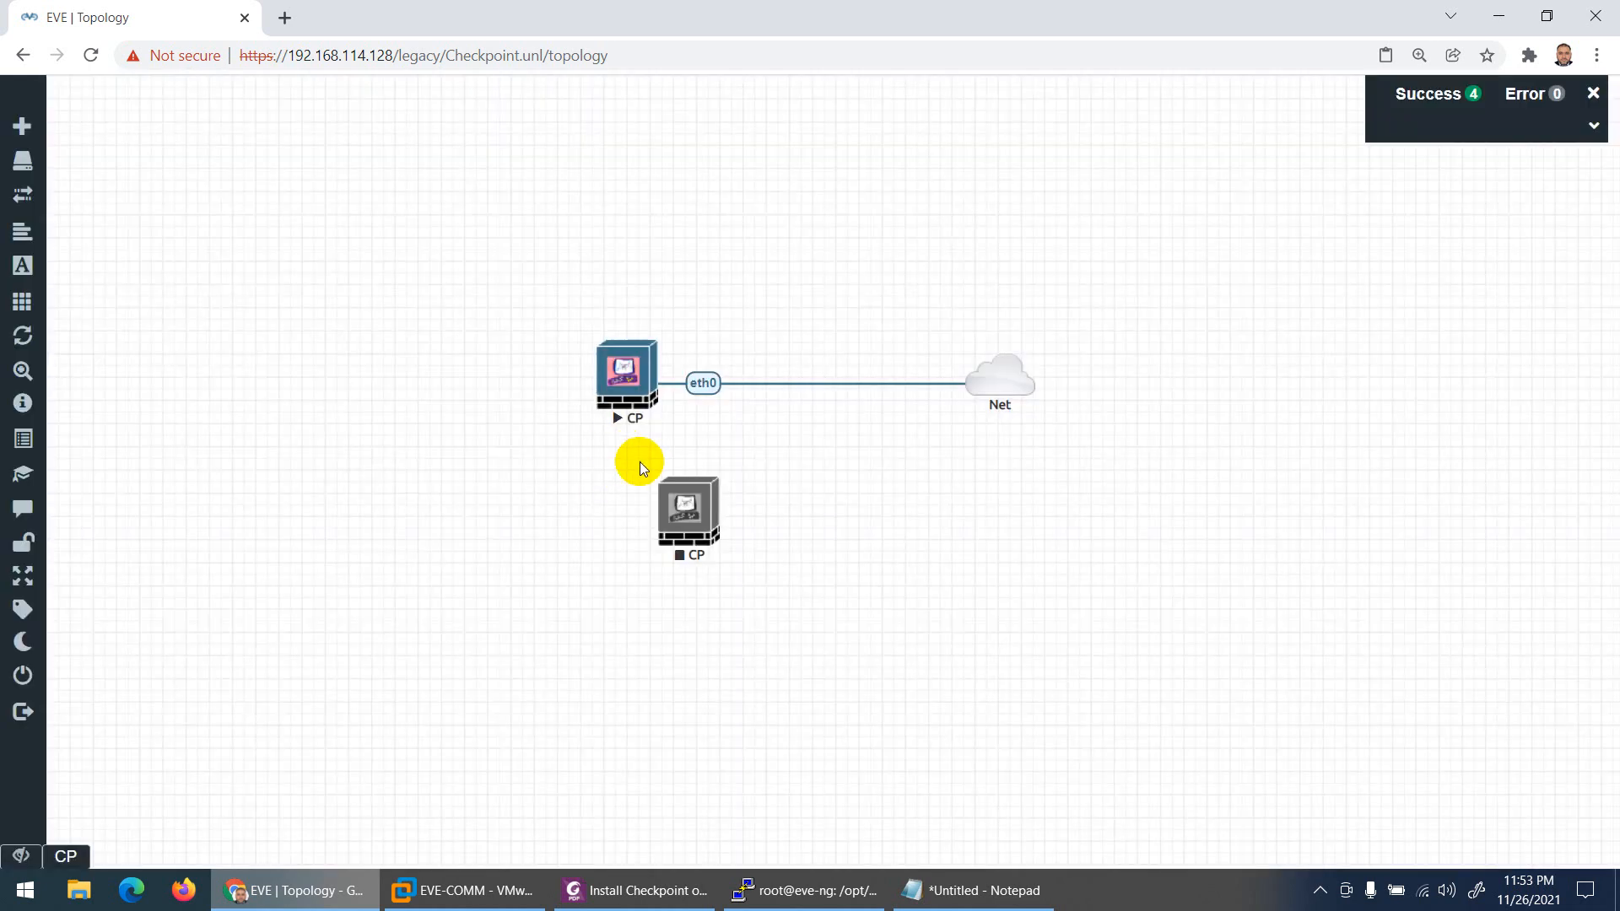
Step: Add a Management(Cloud0) Net cloud and link it to the second CP node's eth0
right_click(924, 493)
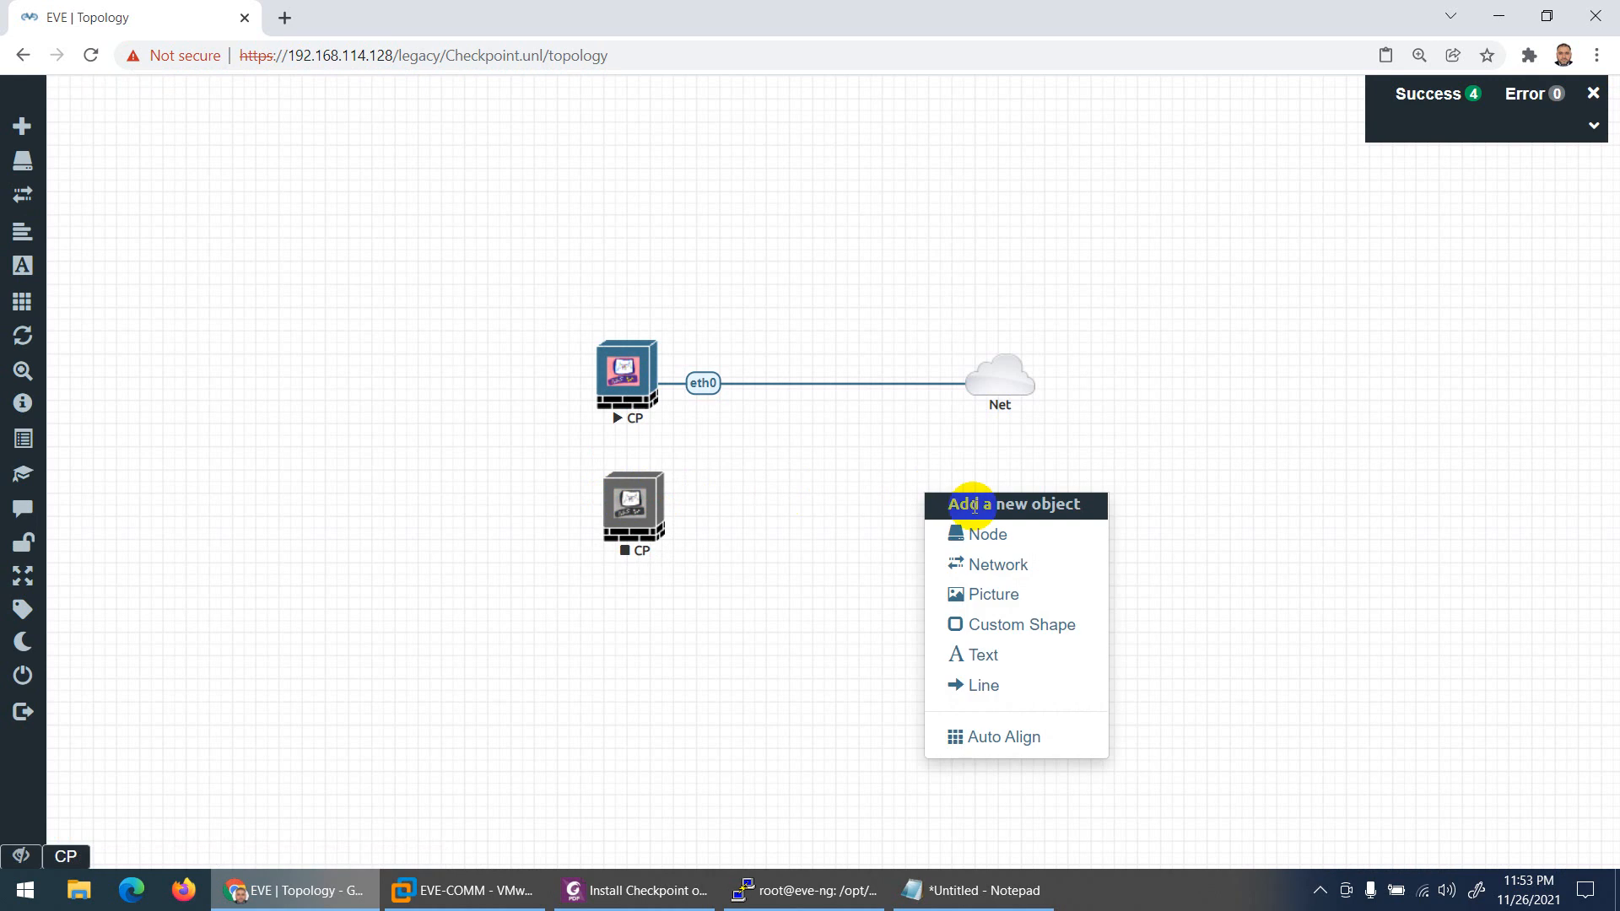
left_click(948, 528)
left_click(1196, 554)
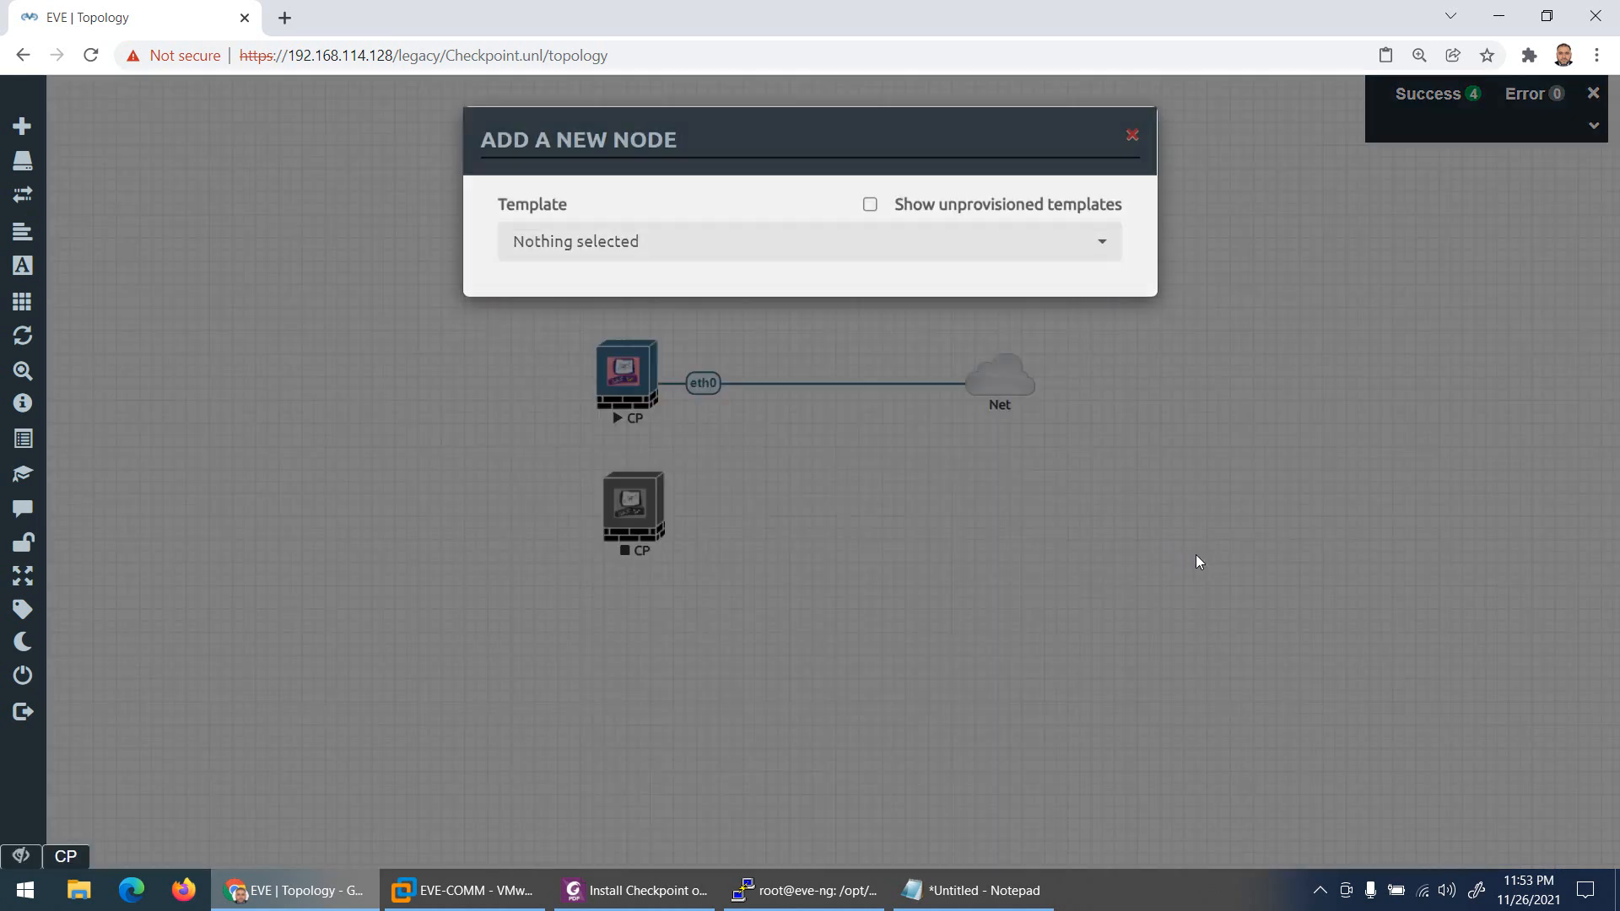
right_click(1076, 569)
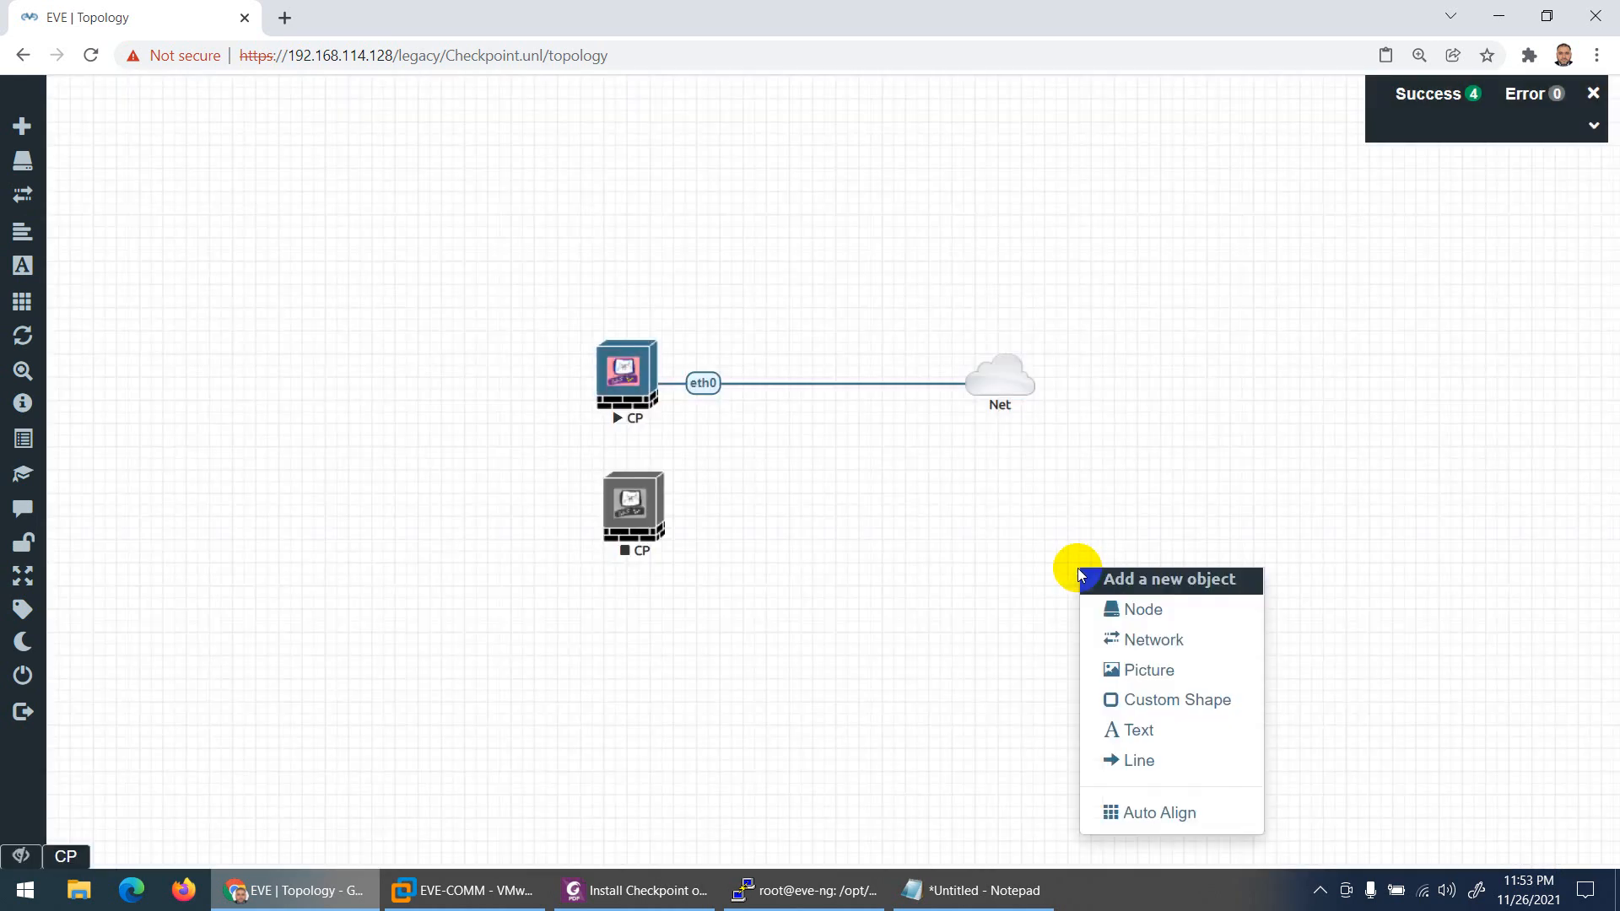
left_click(1149, 654)
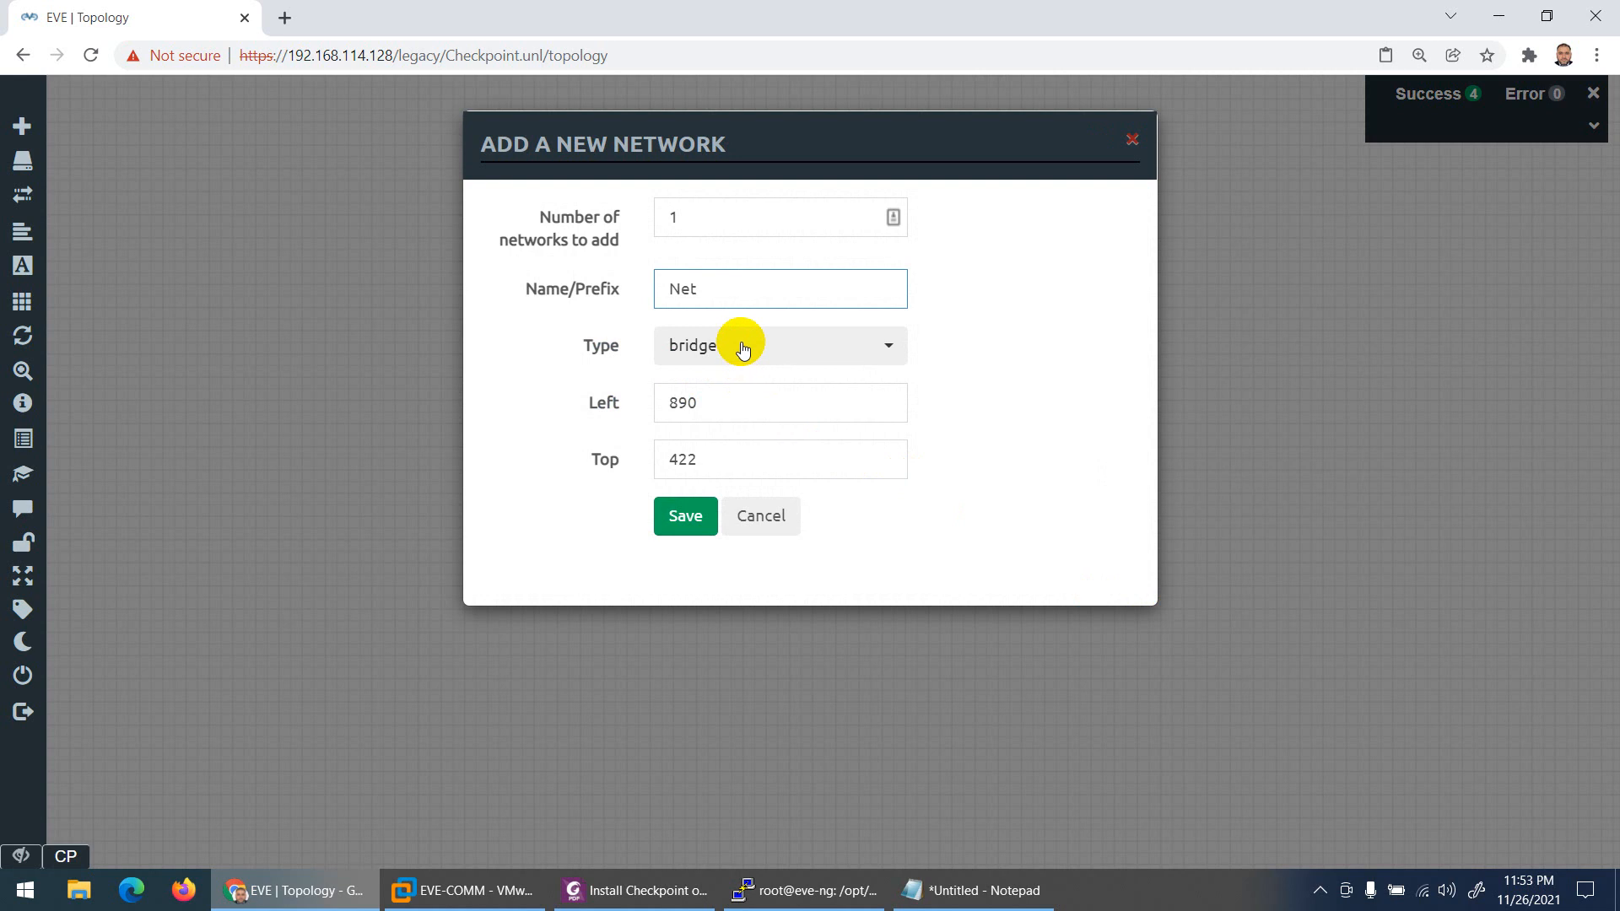
left_click(742, 345)
left_click(734, 582)
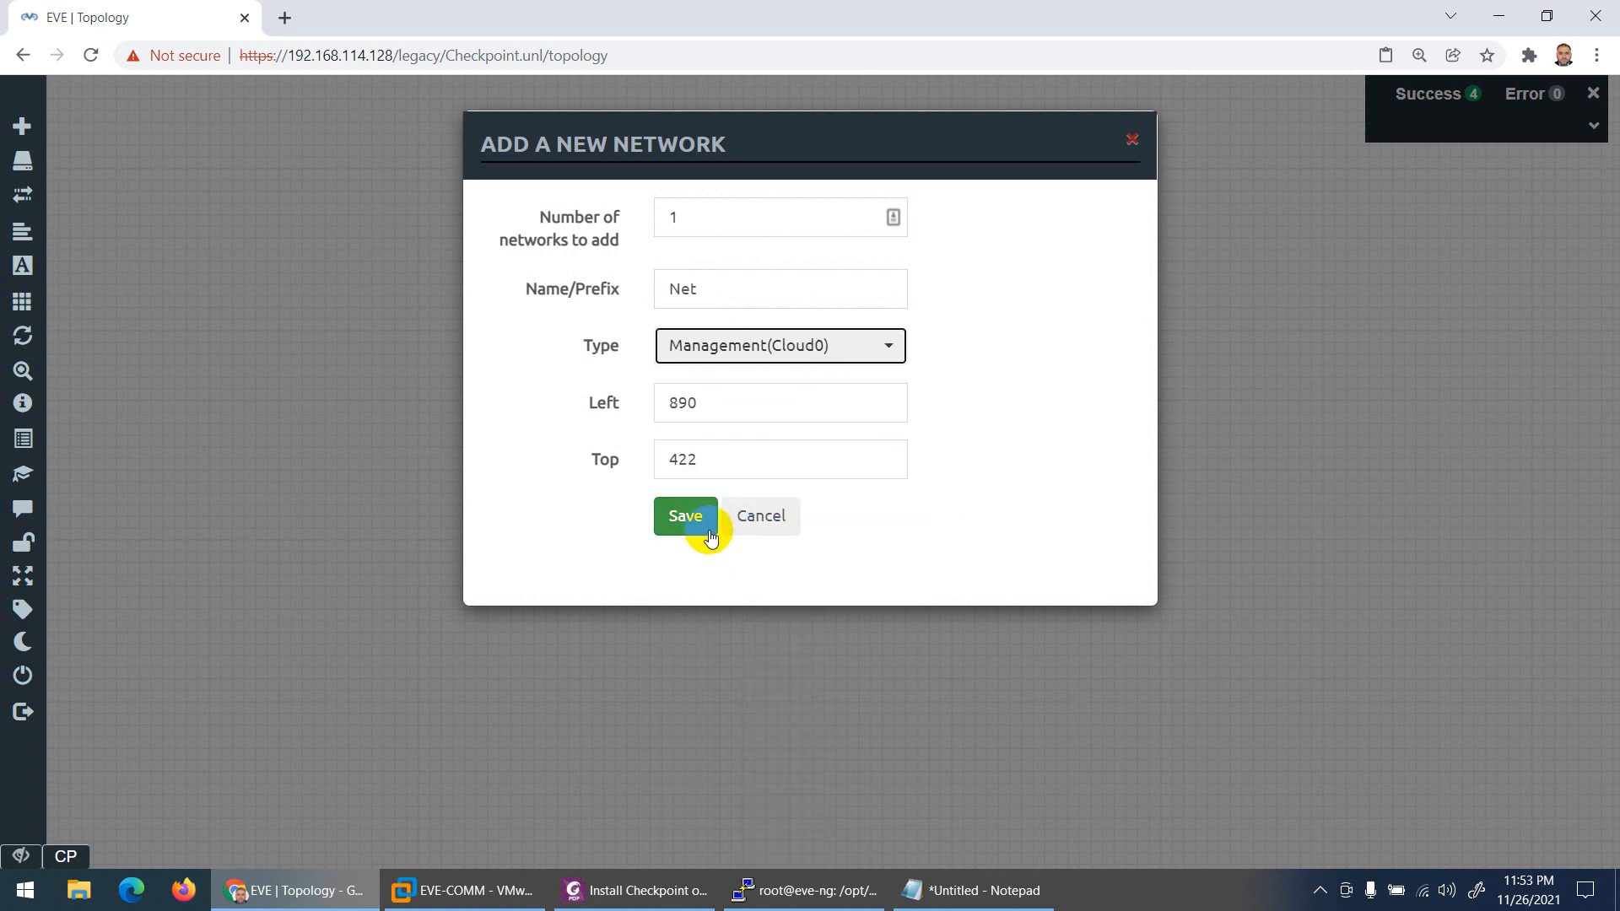
left_click(704, 518)
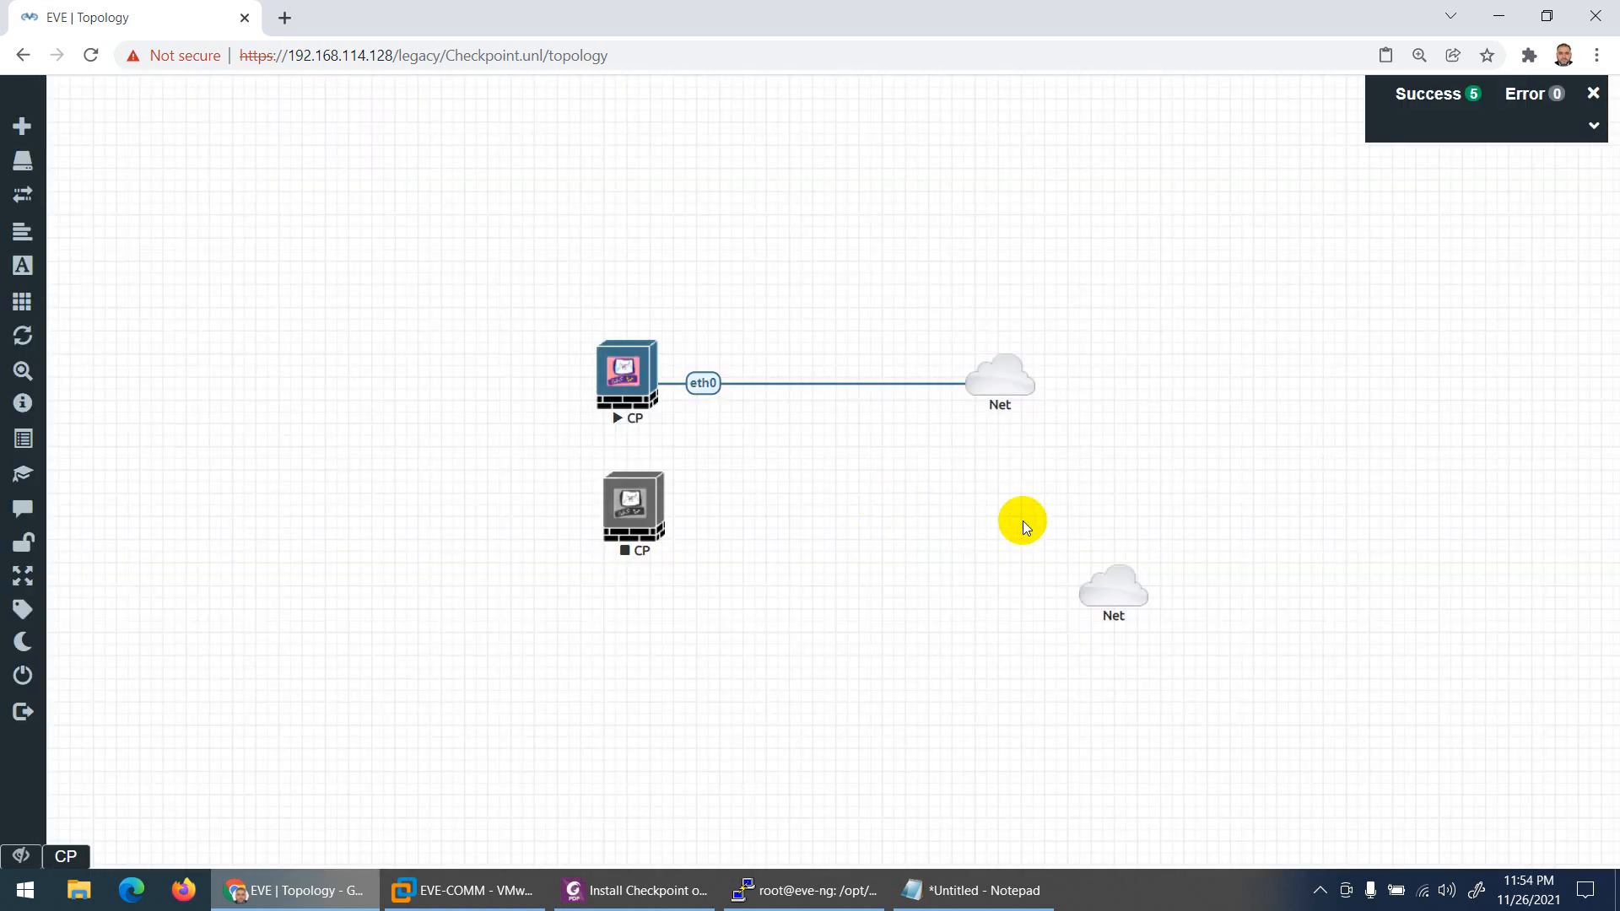
left_click_drag(1110, 594, 648, 504)
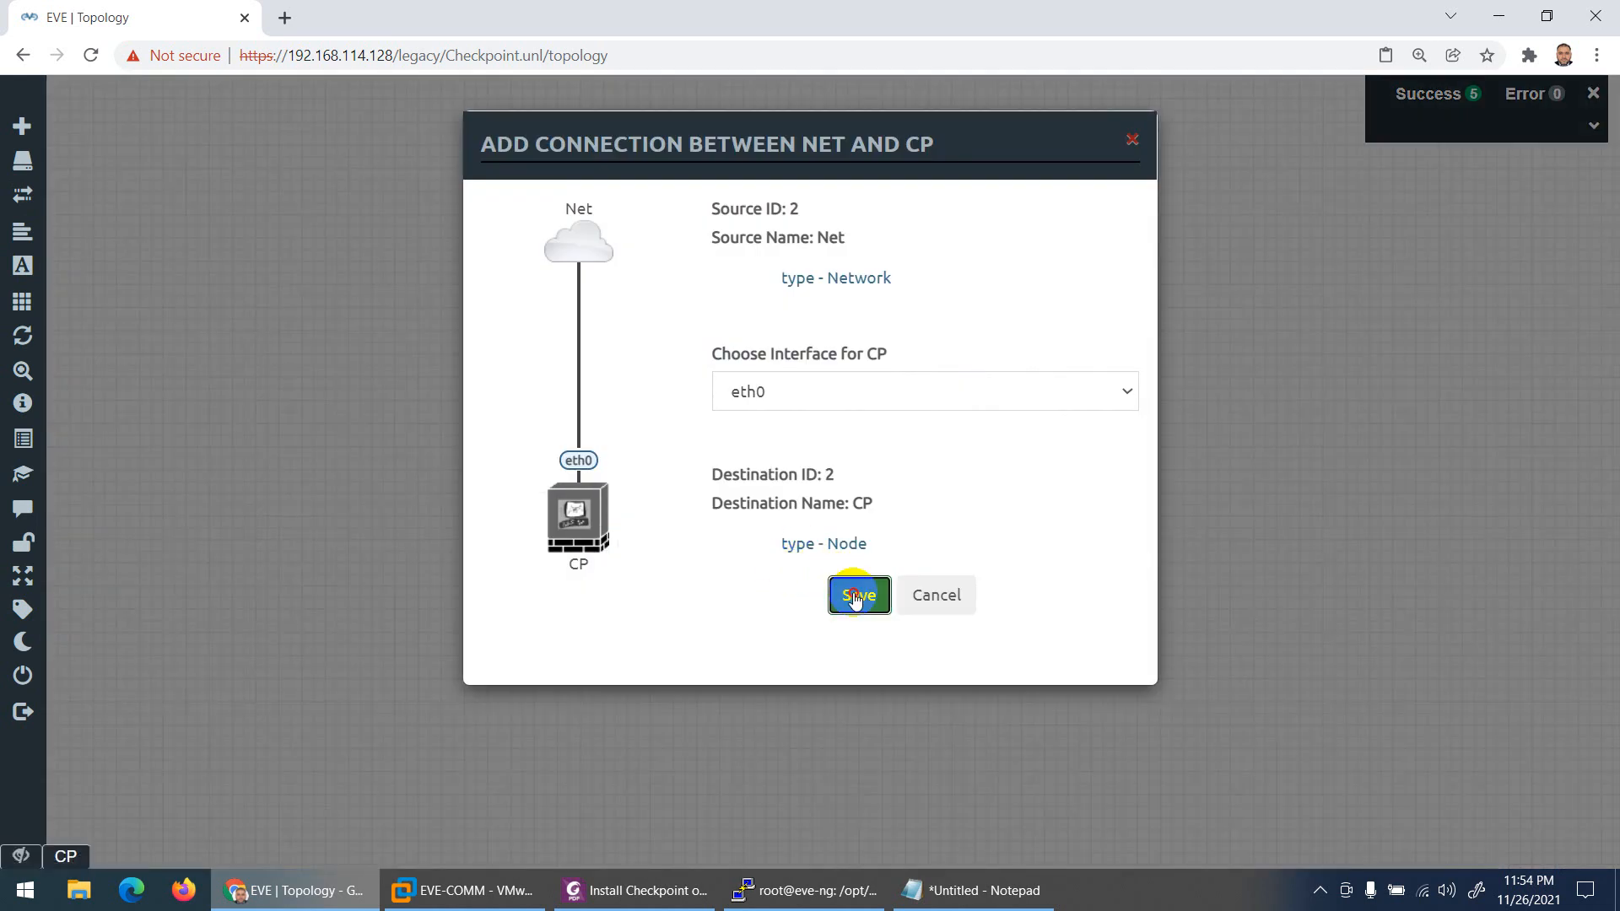
left_click(857, 593)
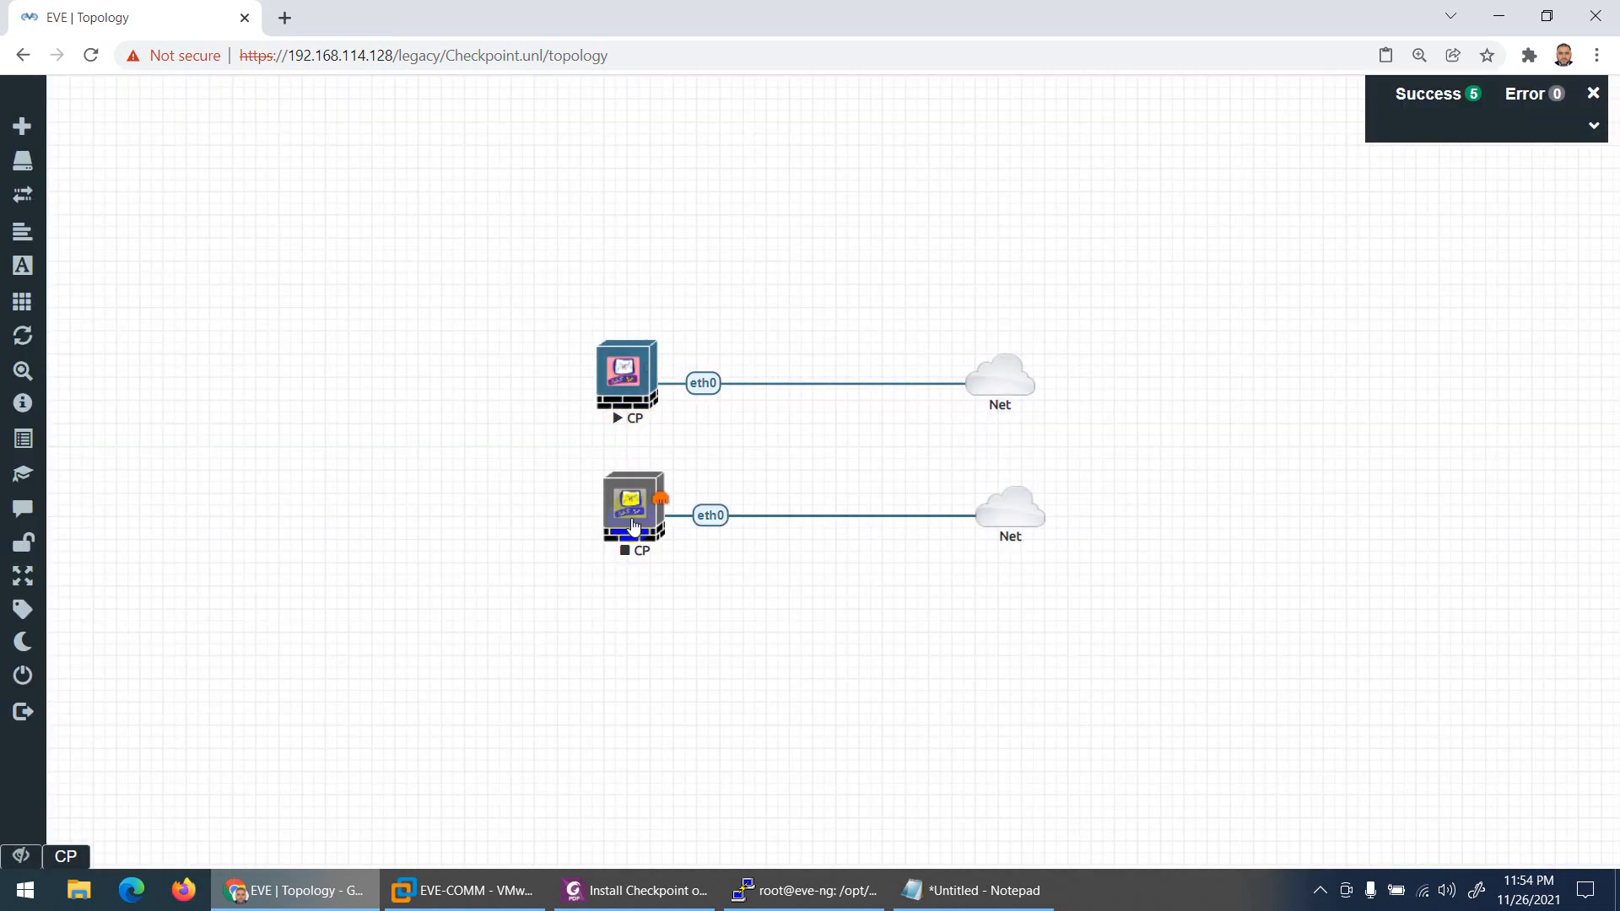
Step: Start the lower CP node and watch its console as it boots
left_click(66, 856)
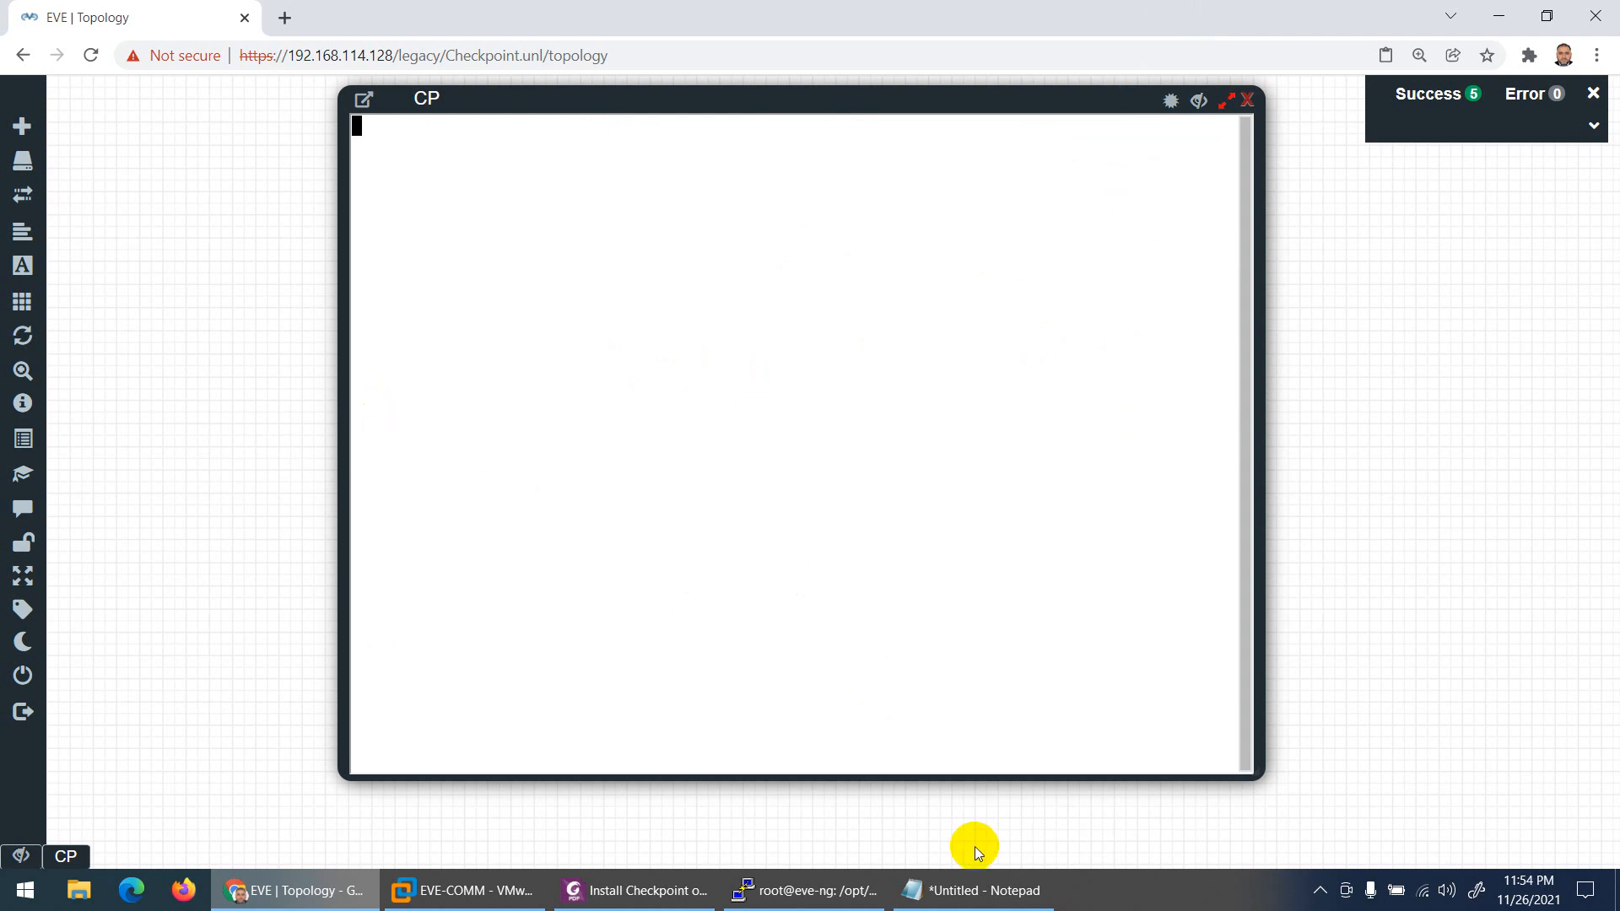
left_click(1199, 102)
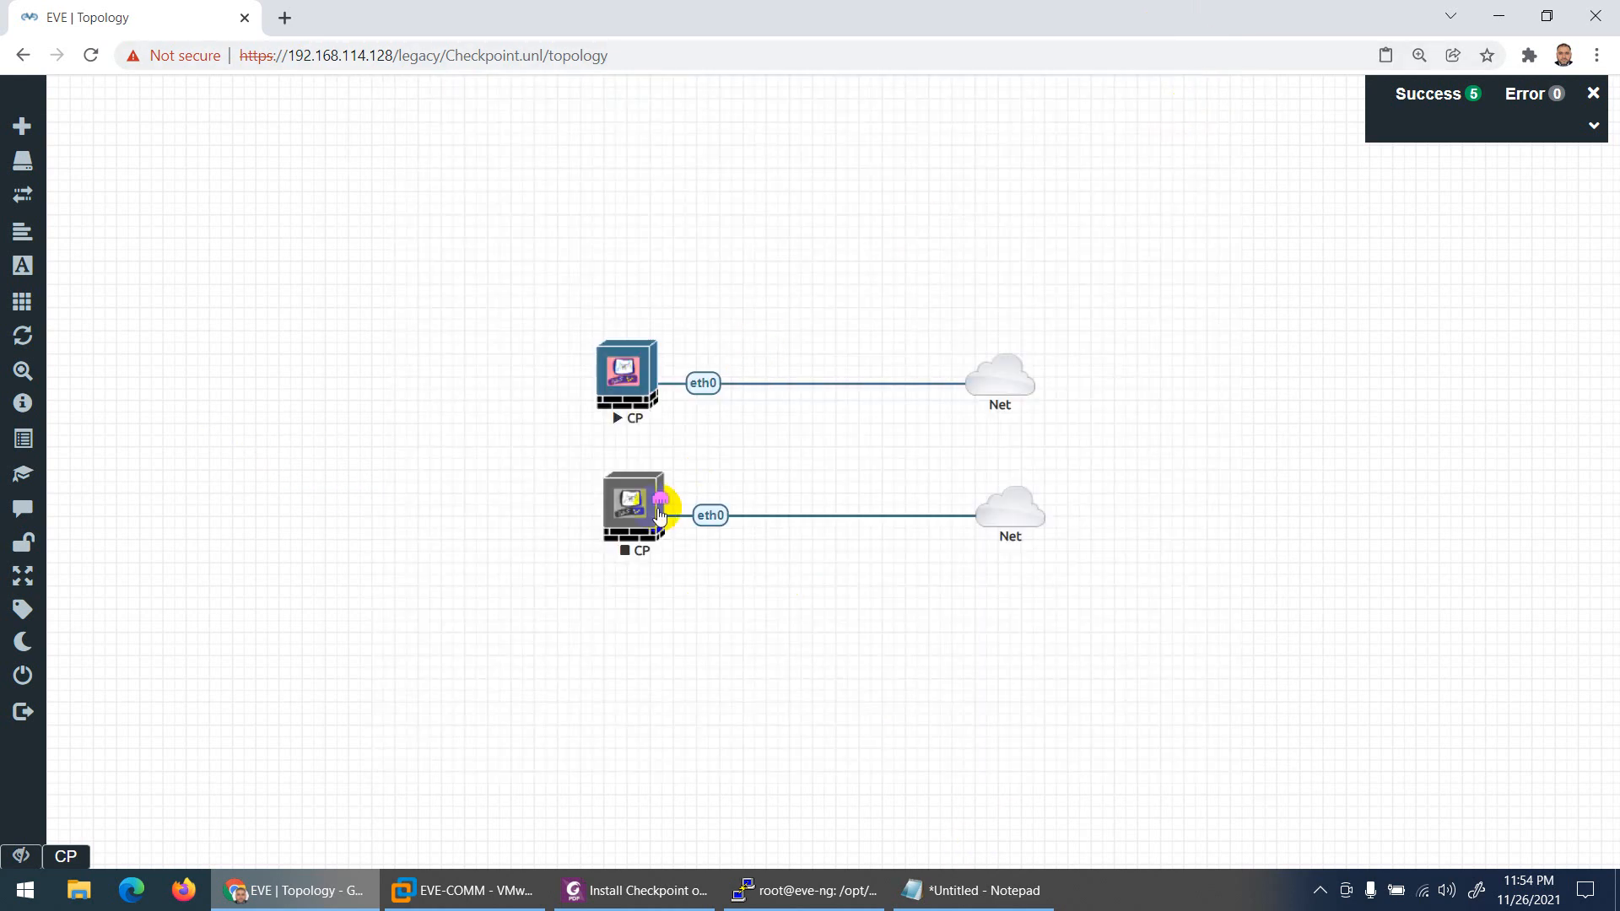
right_click(622, 512)
left_click(650, 549)
left_click(66, 856)
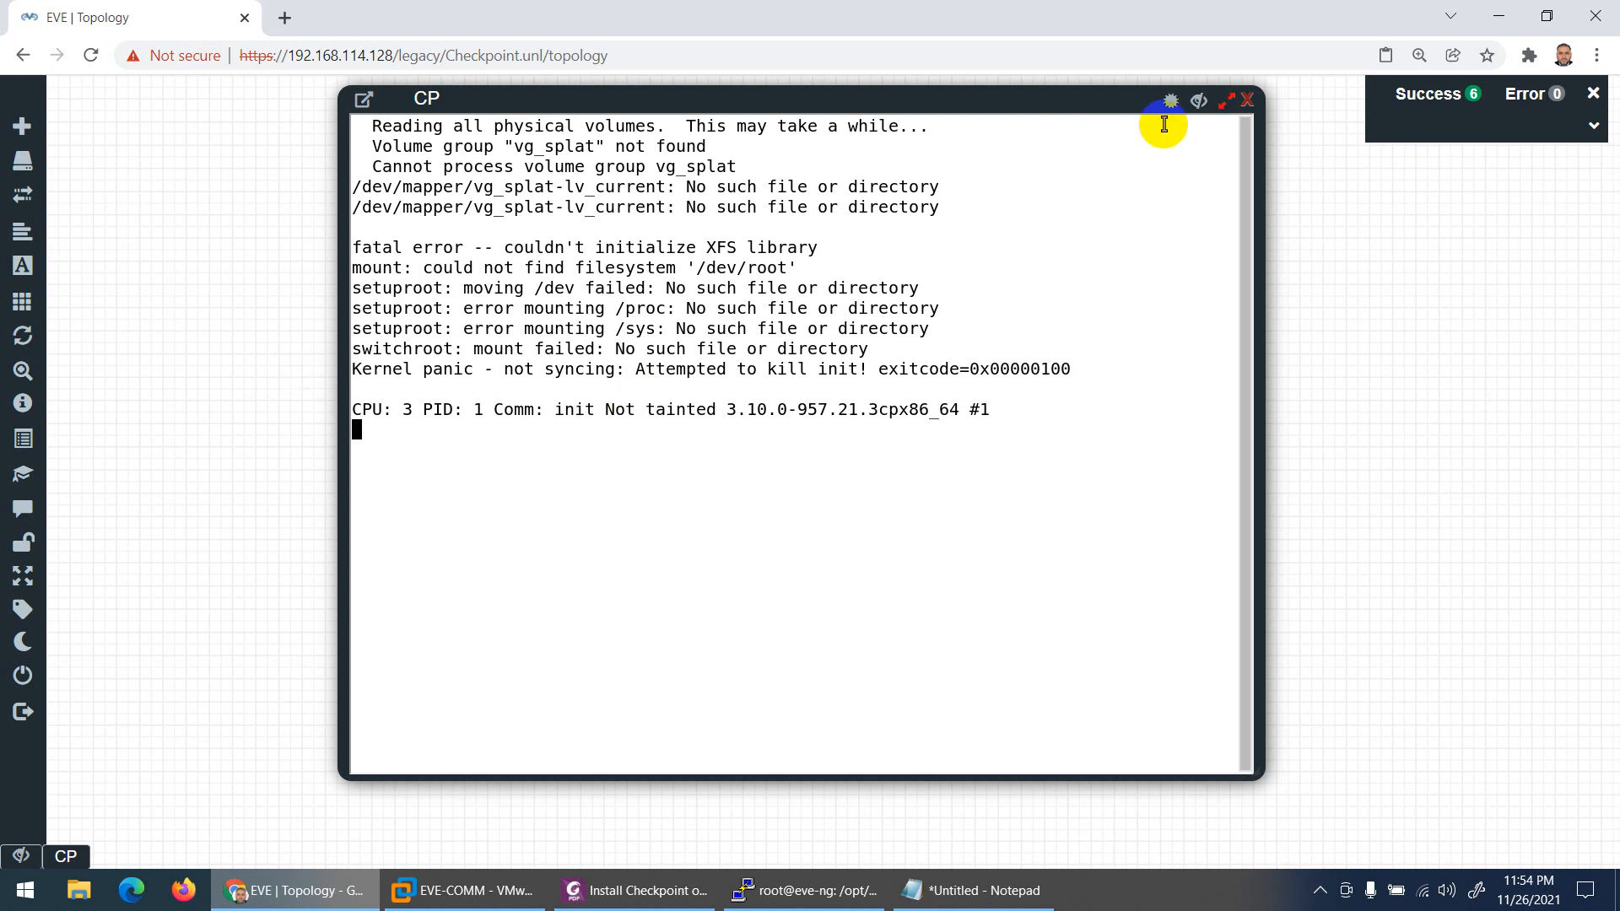
Step: Nudge the lower CP node left and add a new text object above the nodes
left_click(1199, 101)
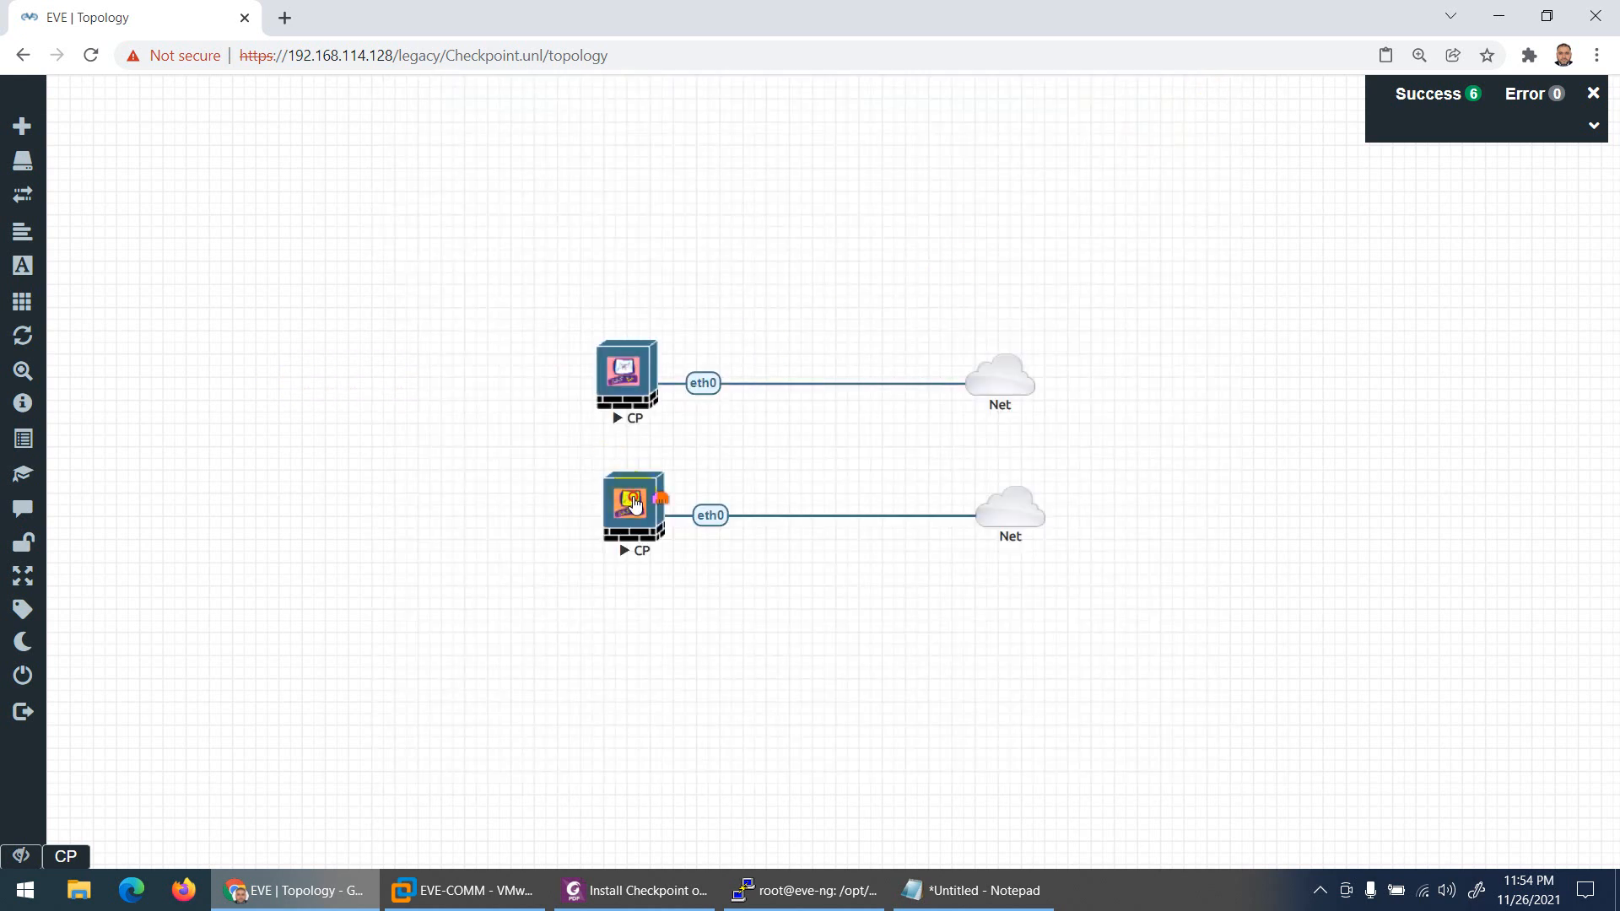
left_click_drag(624, 506, 614, 506)
right_click(501, 226)
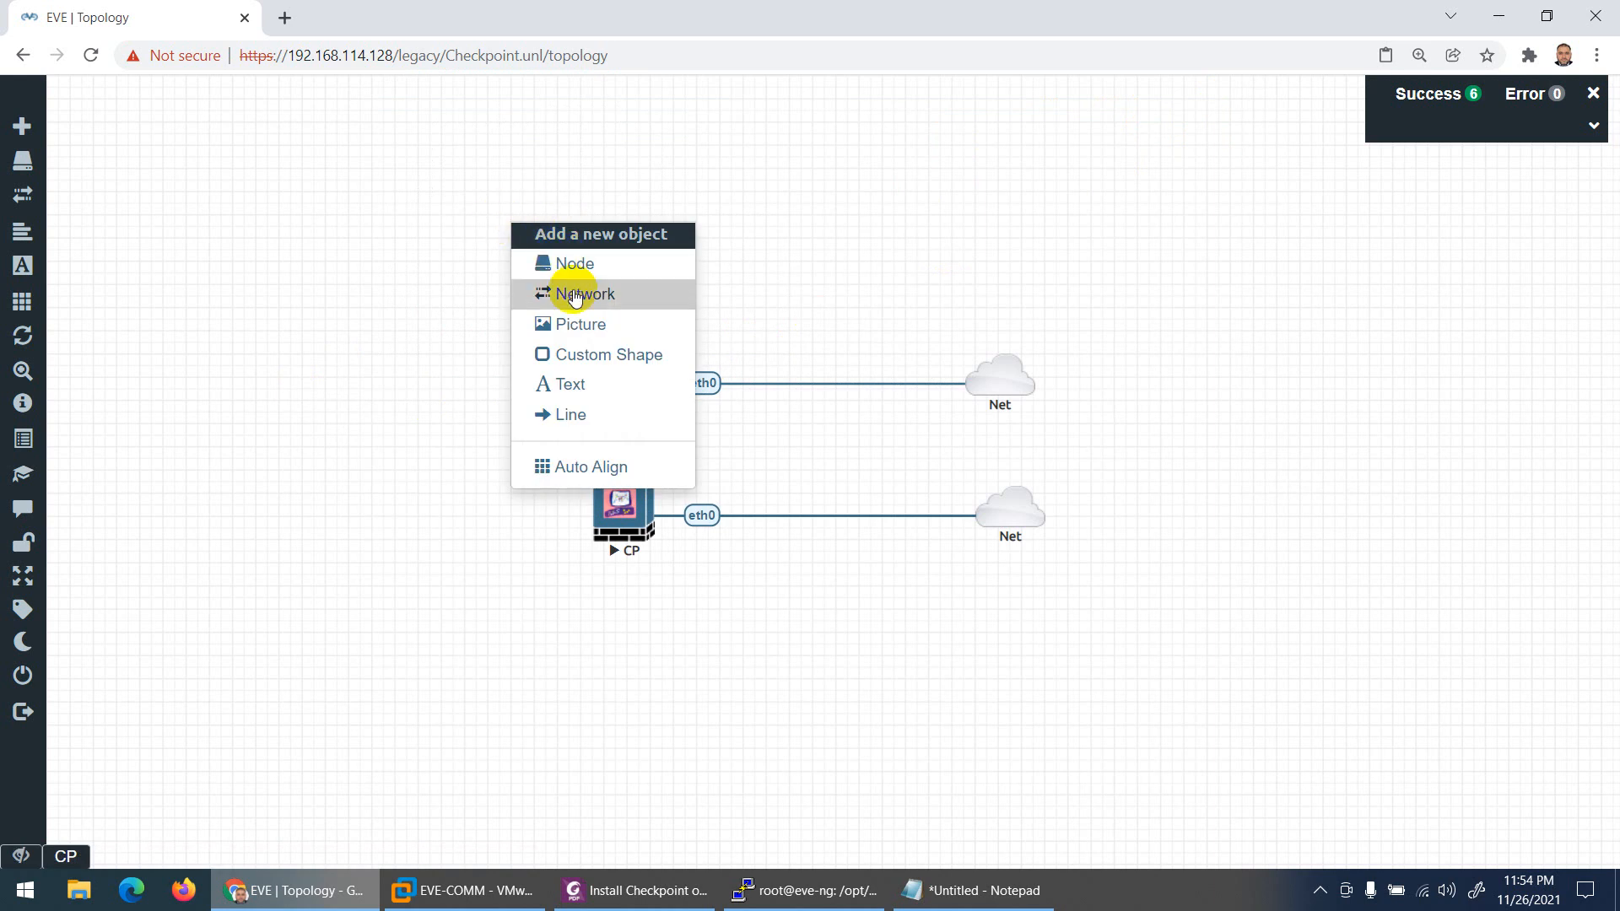
left_click(582, 395)
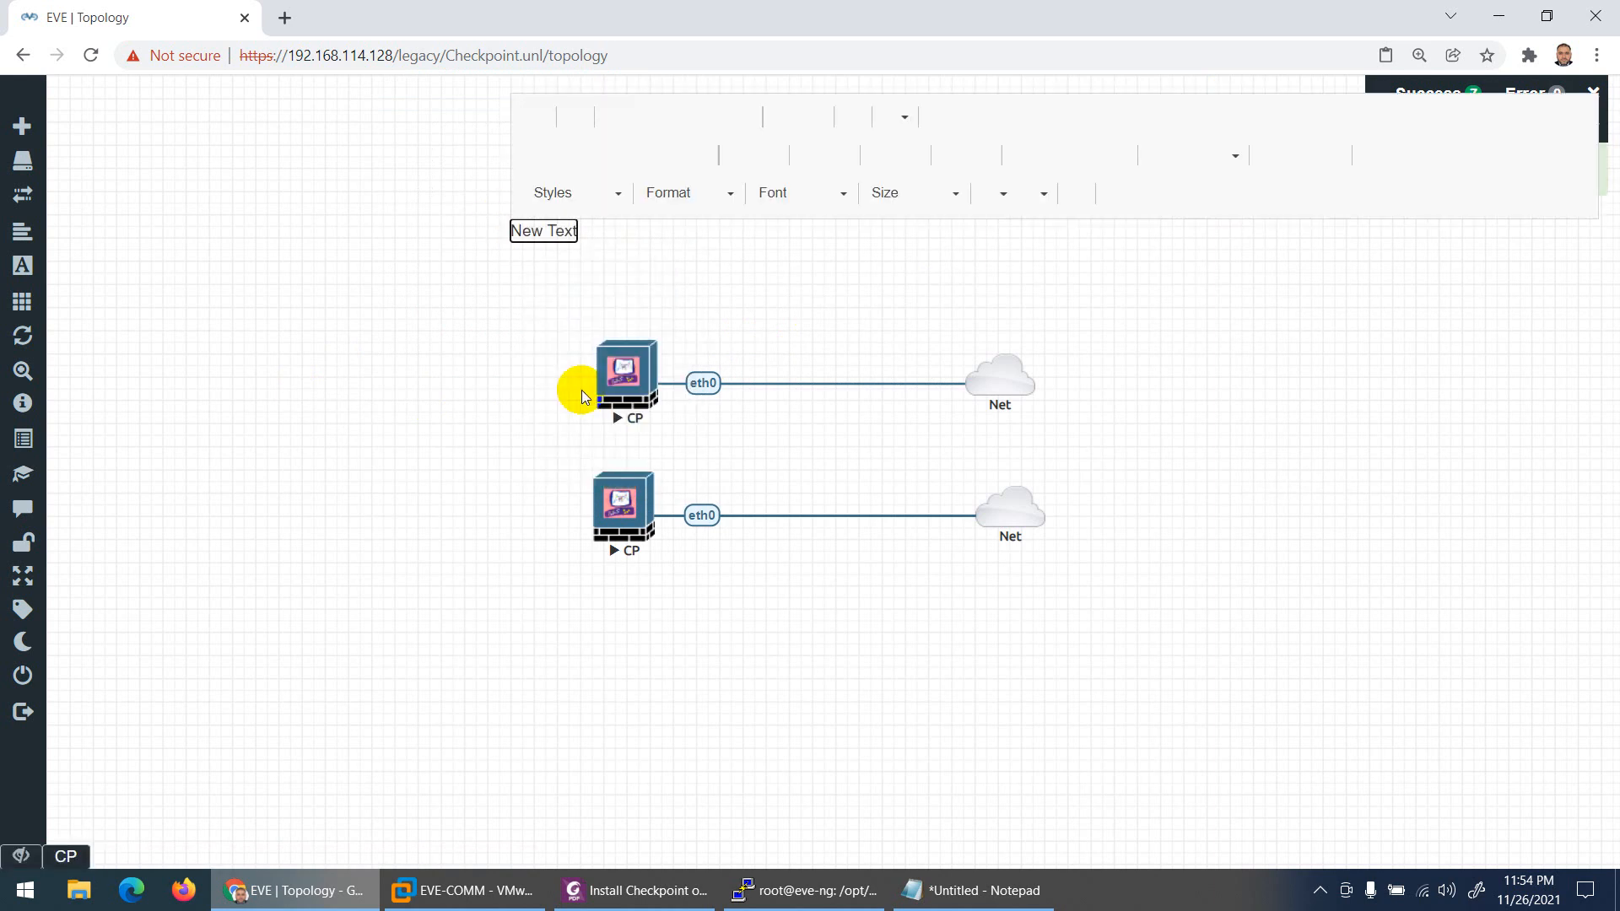
Step: Create a bold 192.168.114.50 label and place it above the upper CP node
type("192.1")
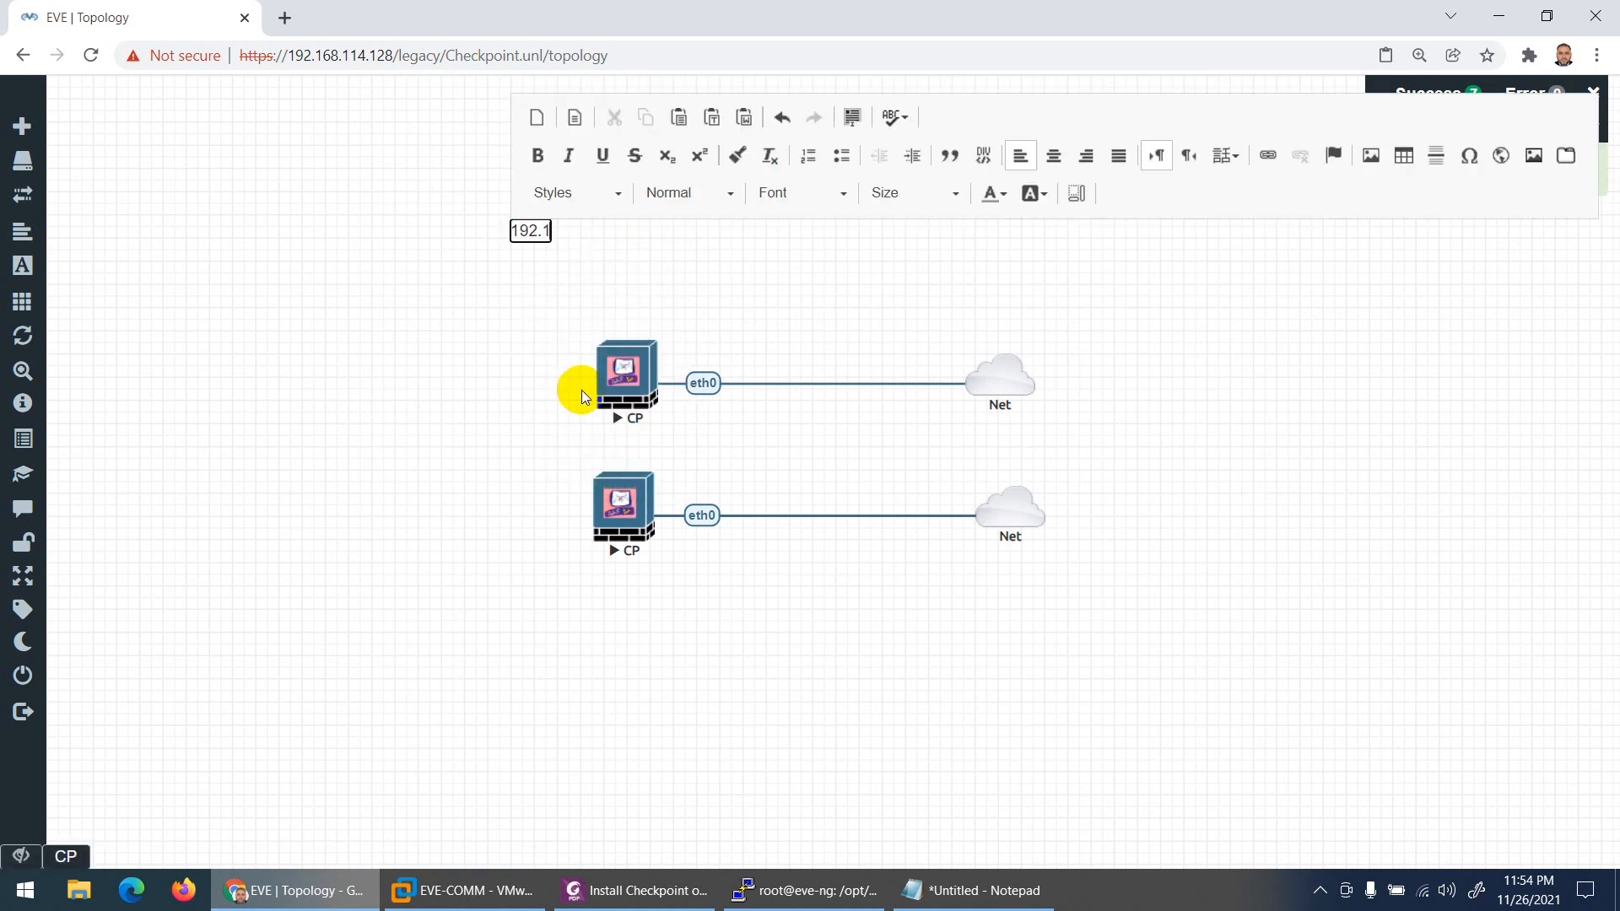
type("68.114.50")
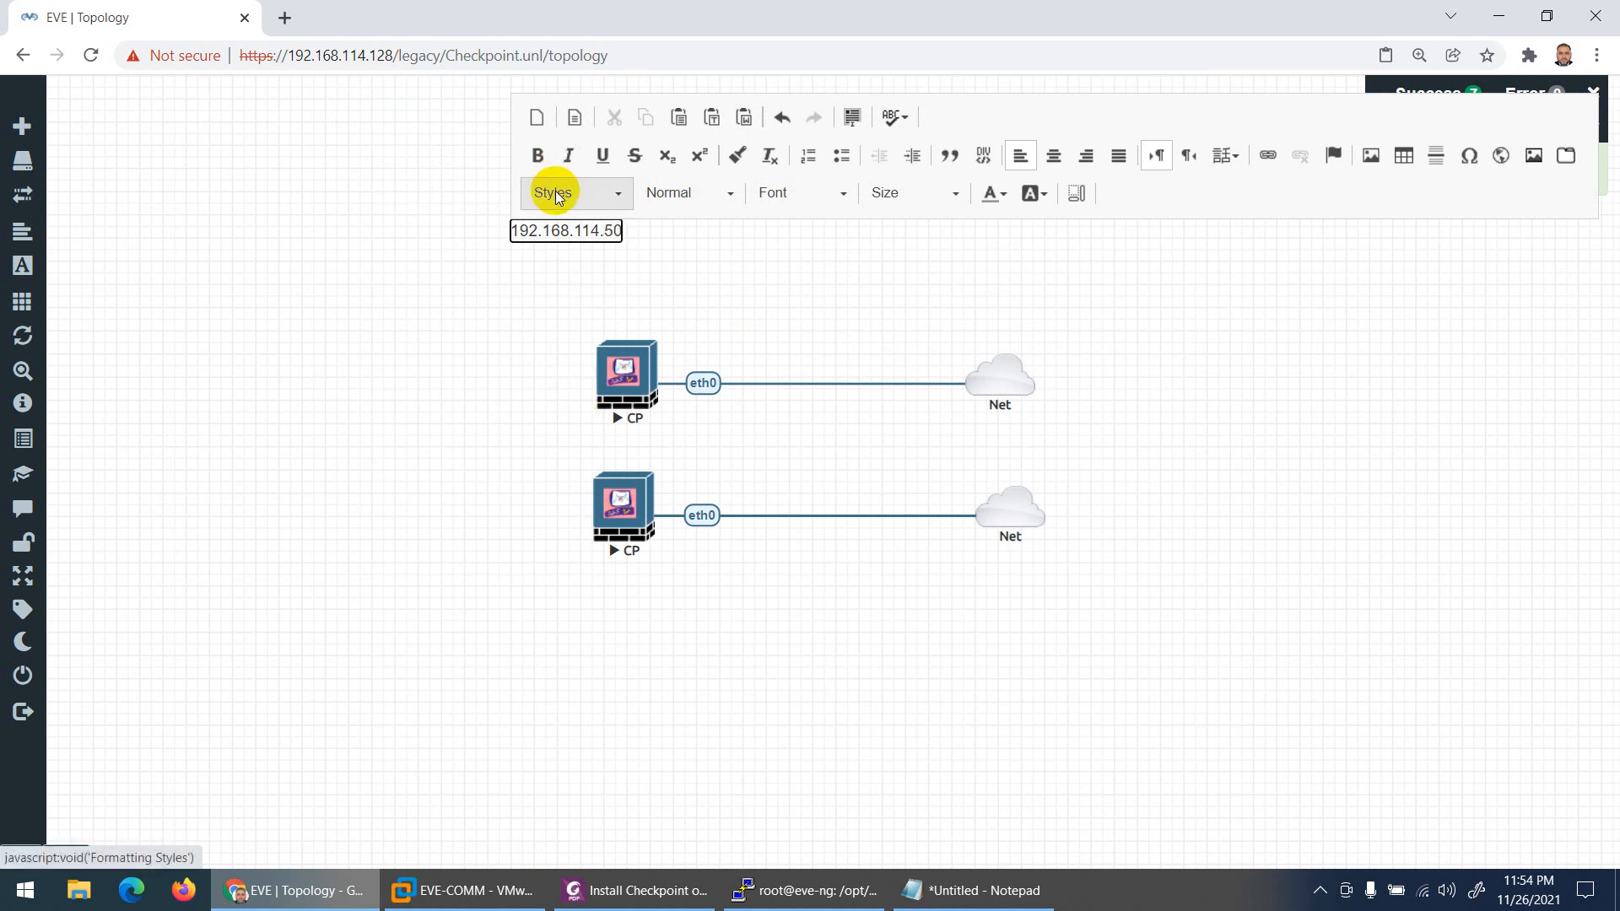
key("ctrl+a")
left_click(537, 155)
left_click(485, 253)
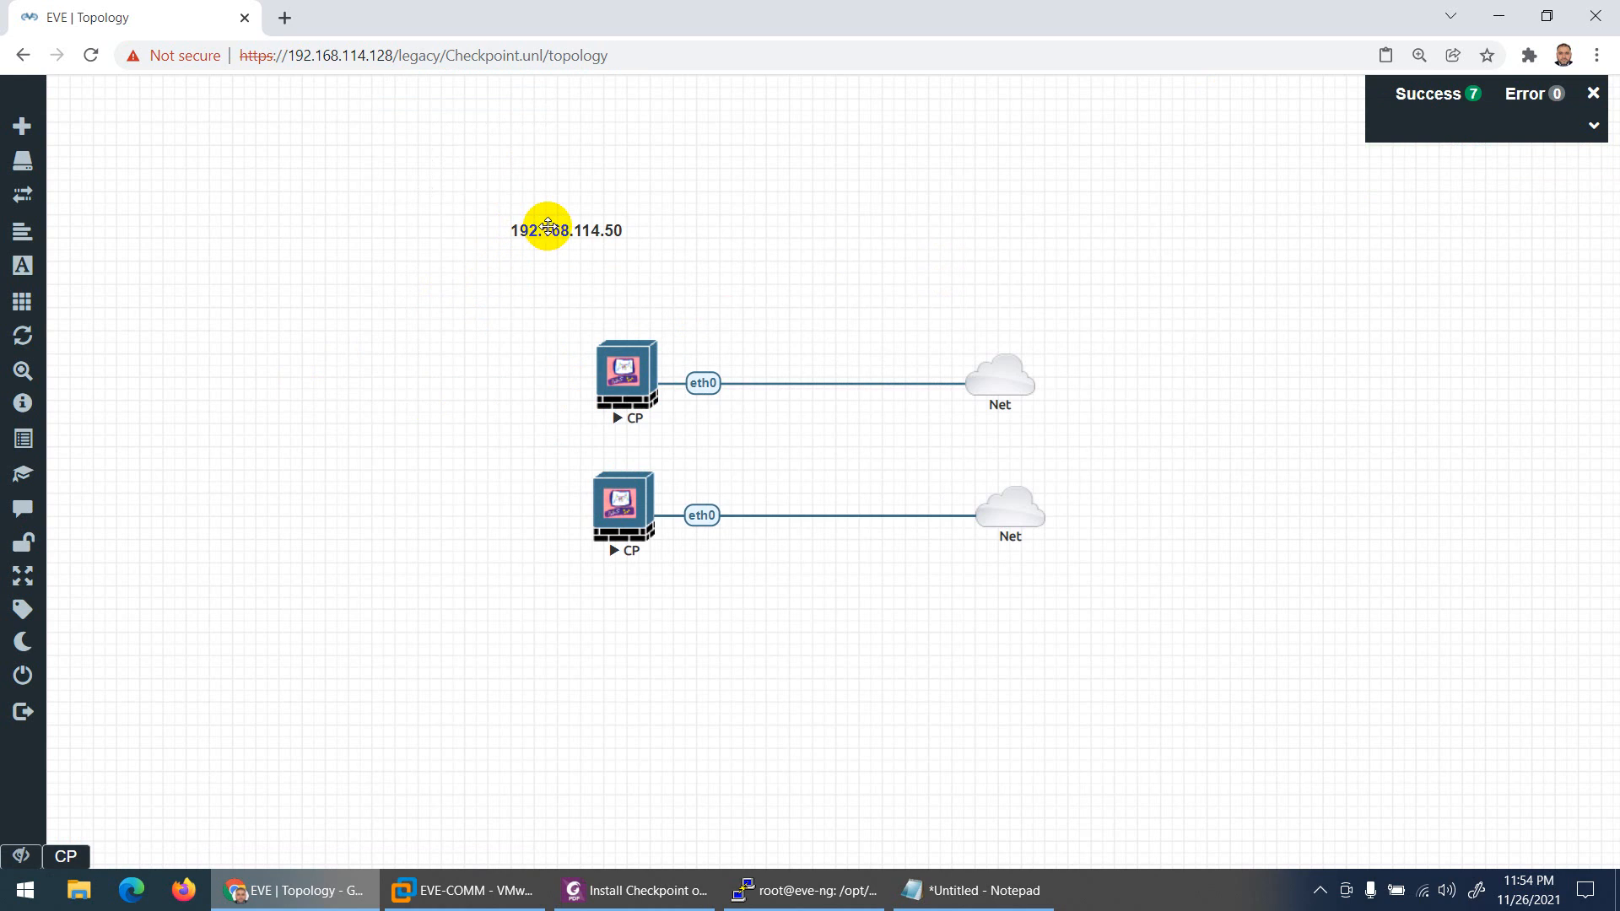
left_click_drag(535, 237, 601, 315)
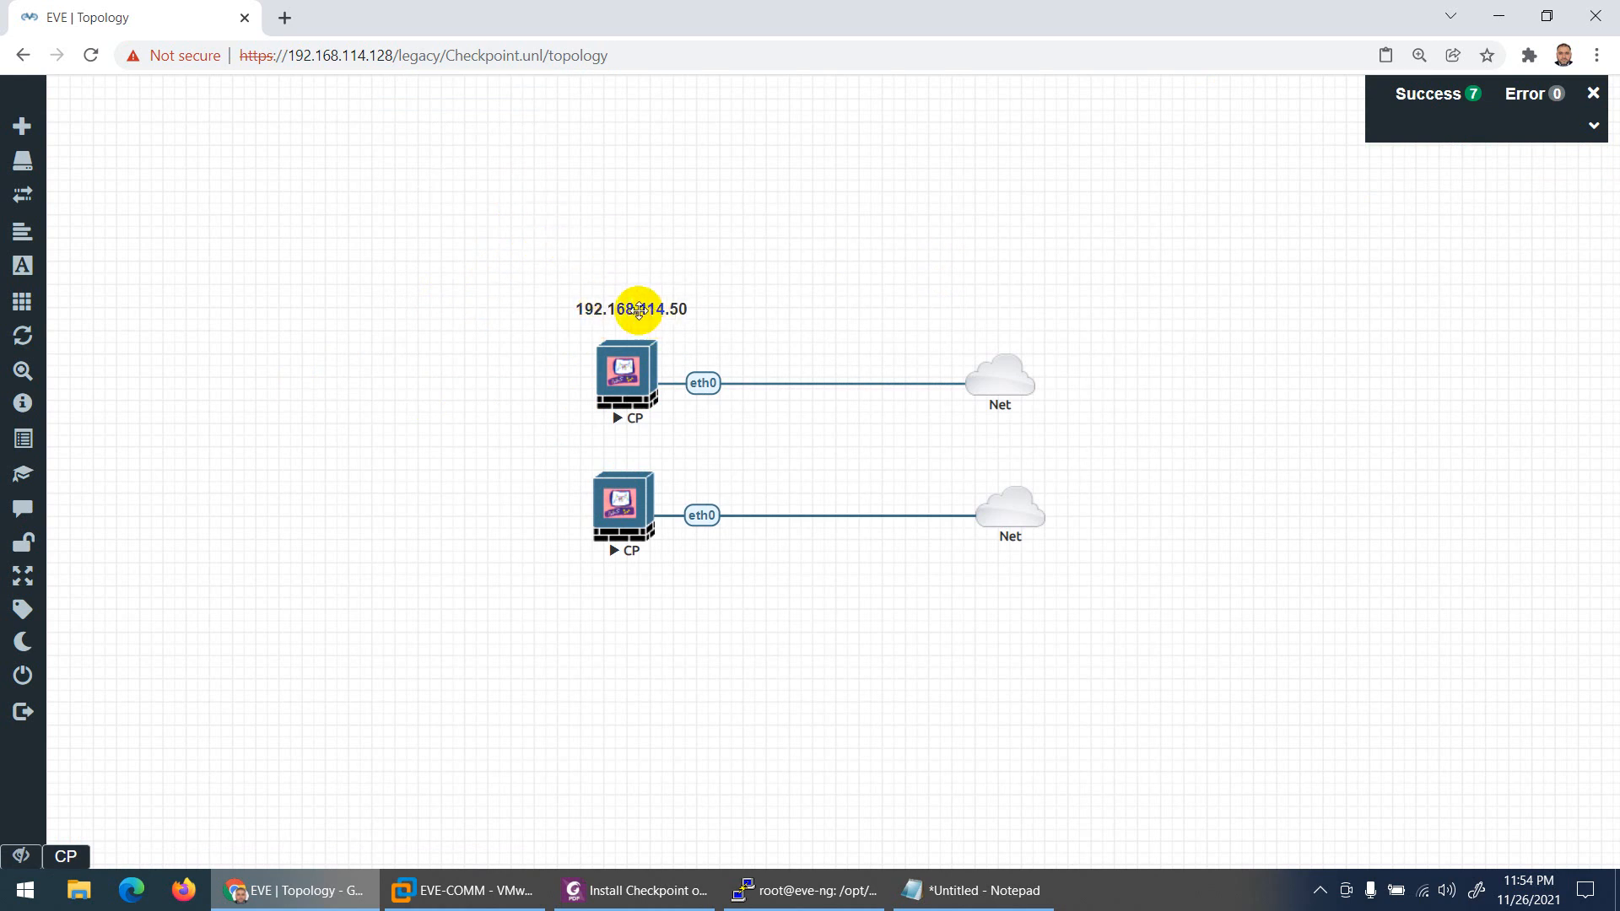
Step: Add a line with the admin username and password to the label and reposition it
double_click(624, 310)
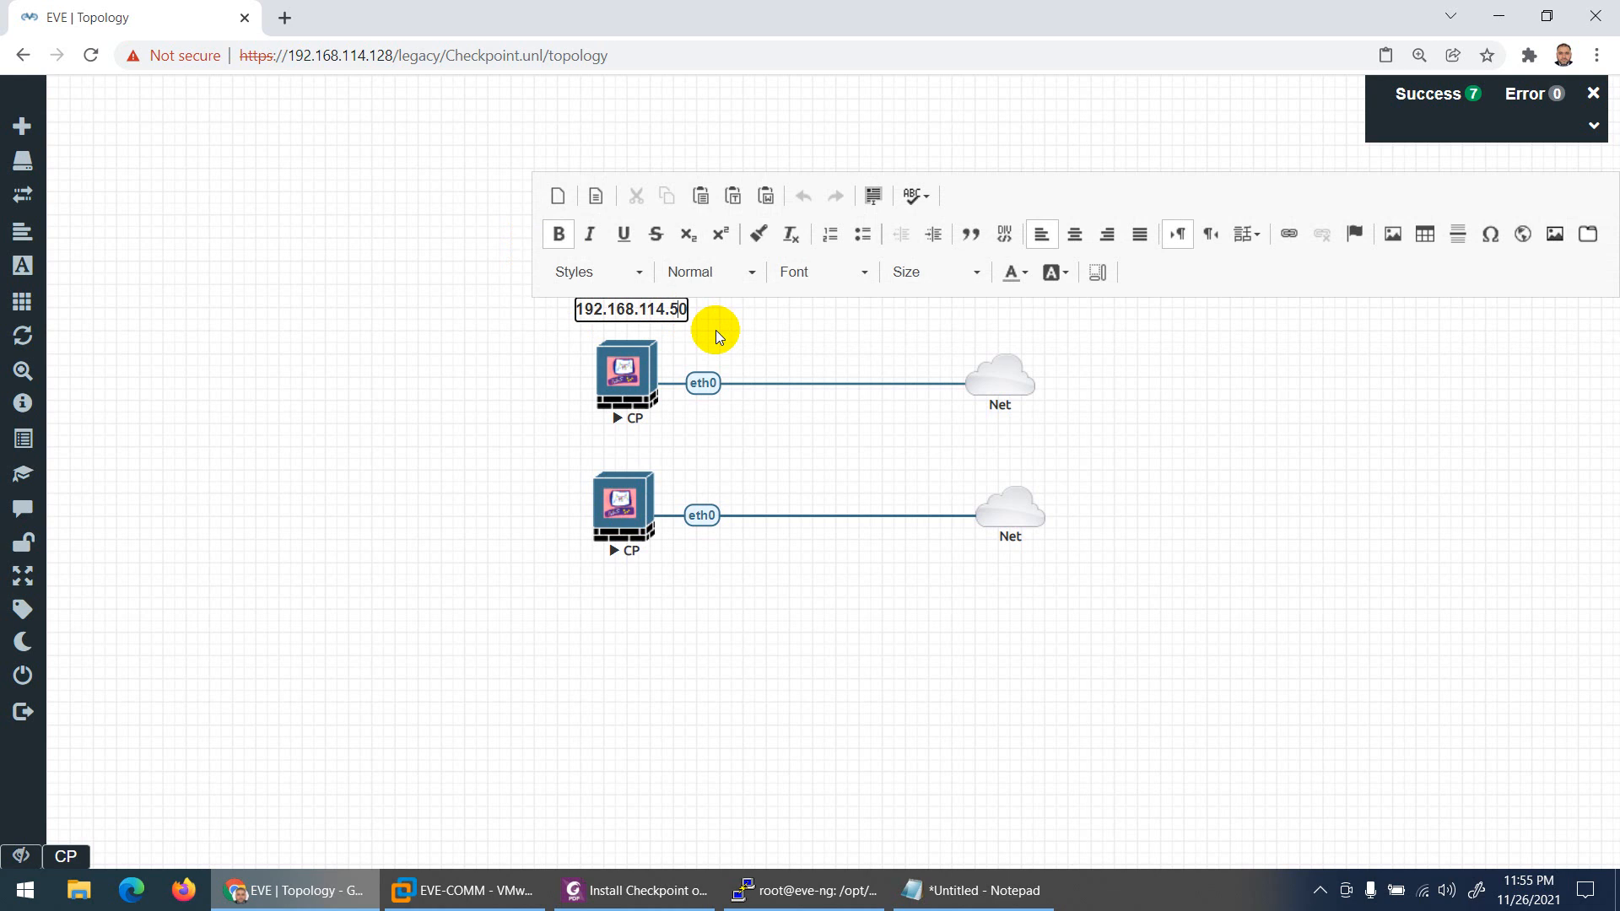
key("Return")
type("admin")
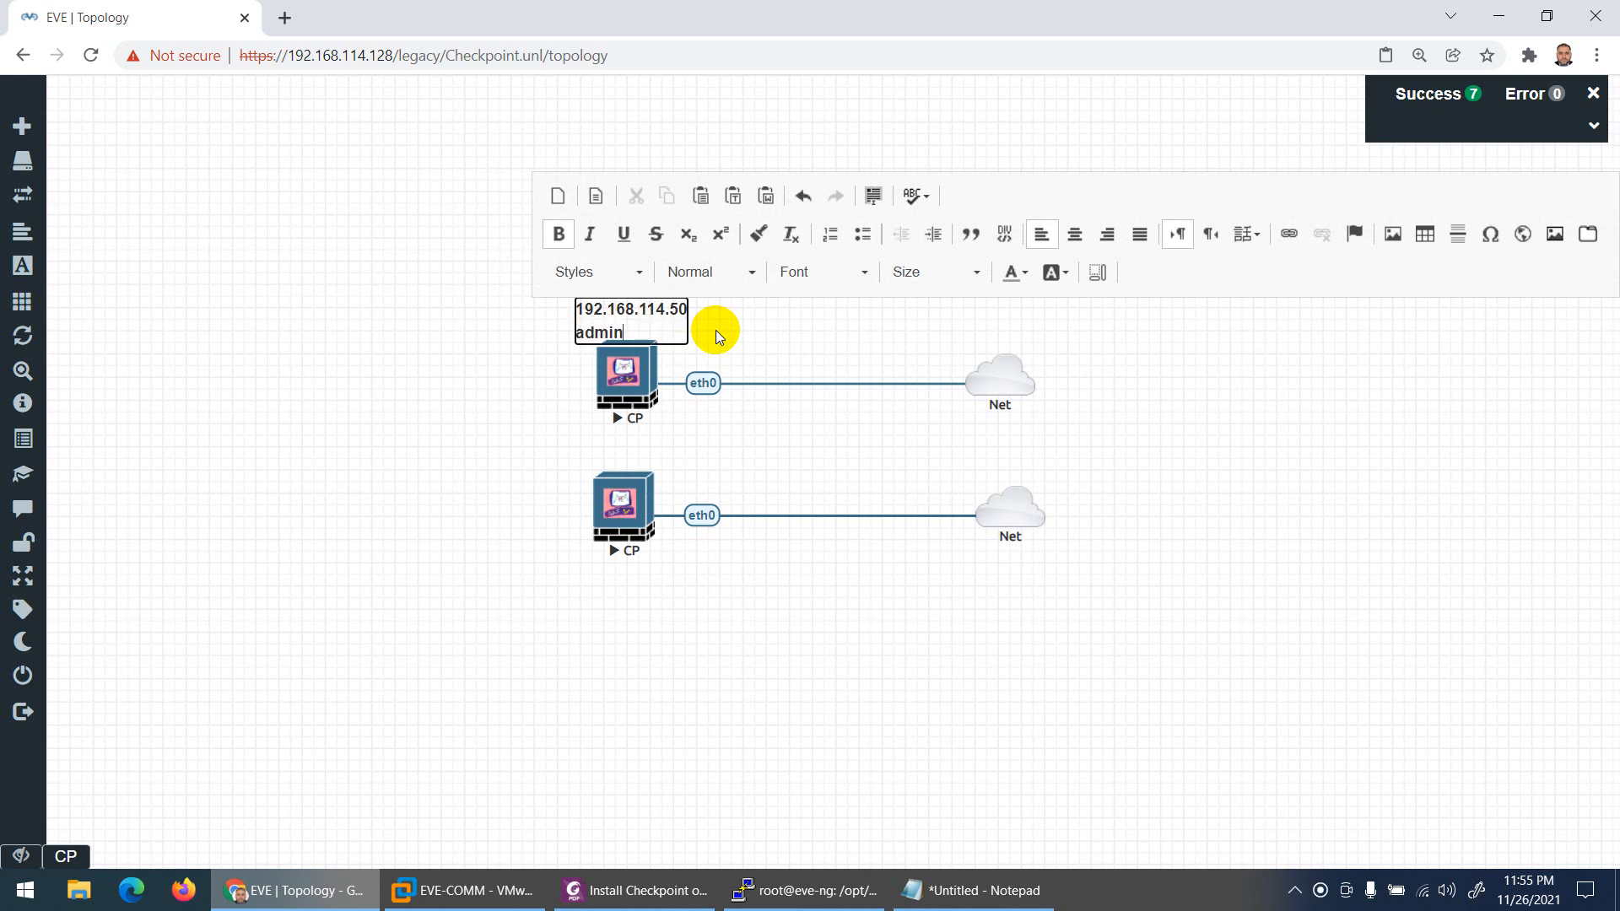
type("/Admin@12345")
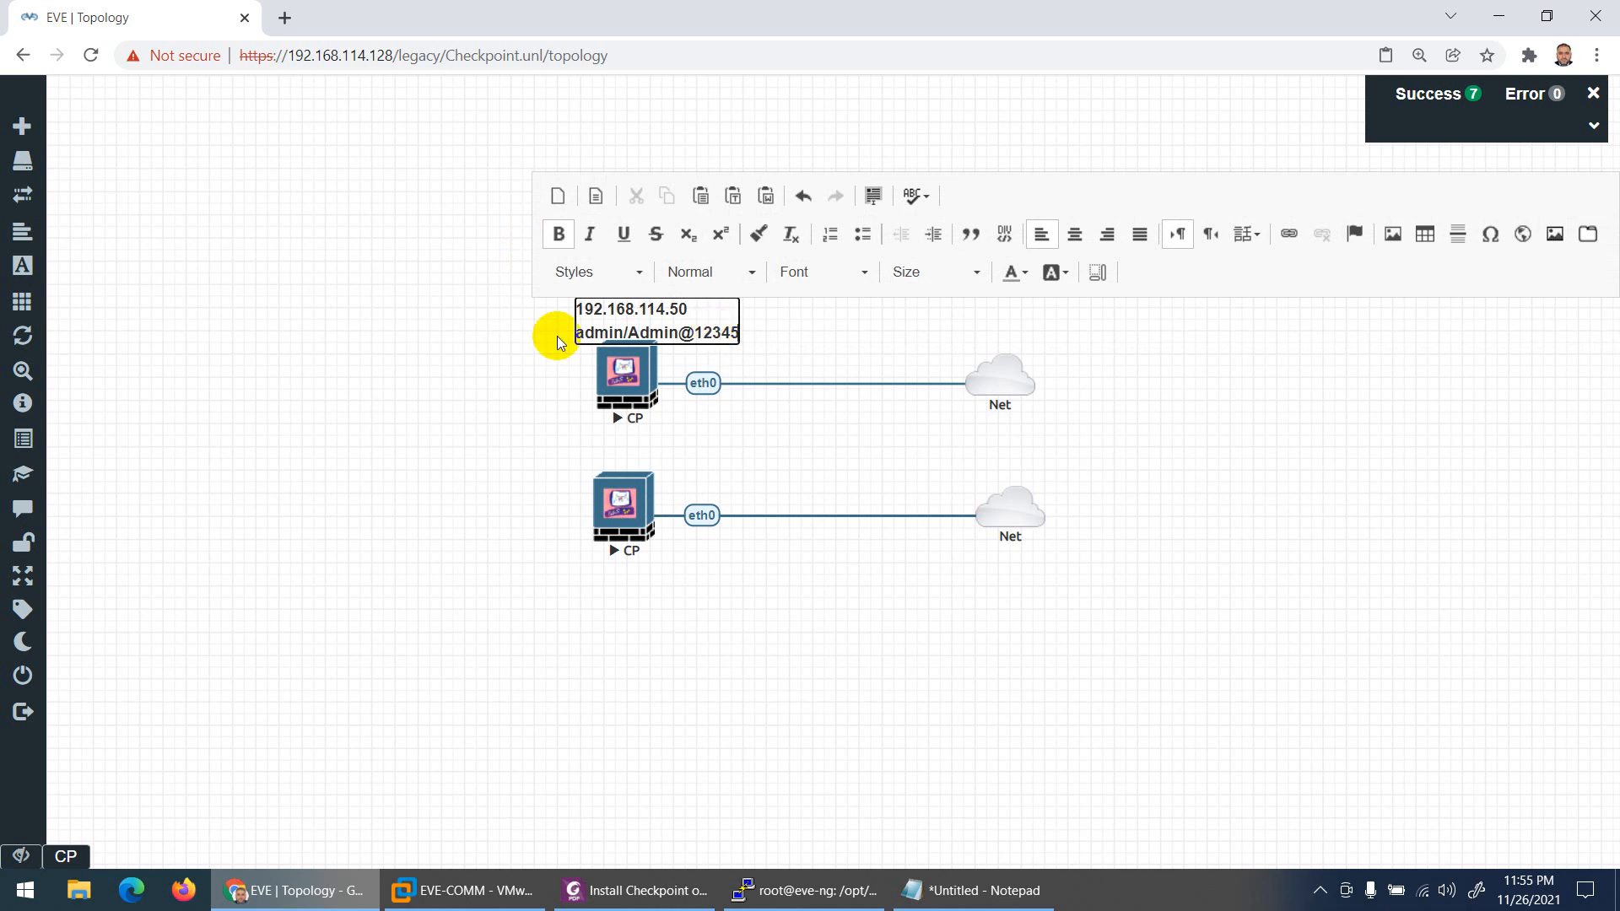
left_click(524, 338)
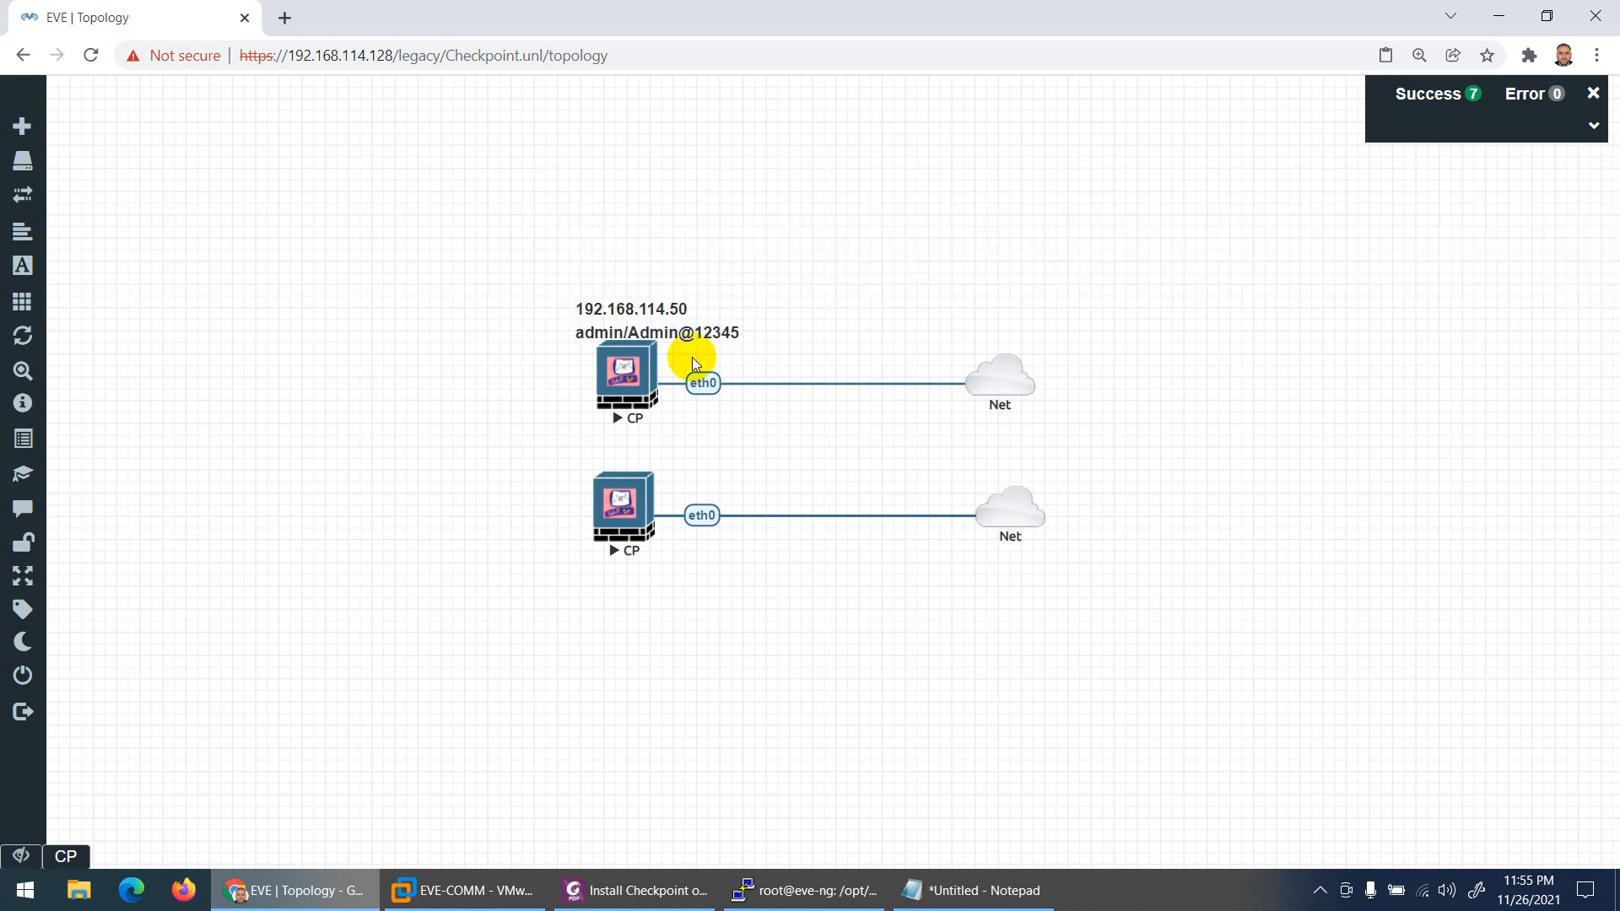
mouse_move(629, 312)
left_mouse_down()
mouse_move(622, 264)
mouse_move(626, 283)
left_mouse_up()
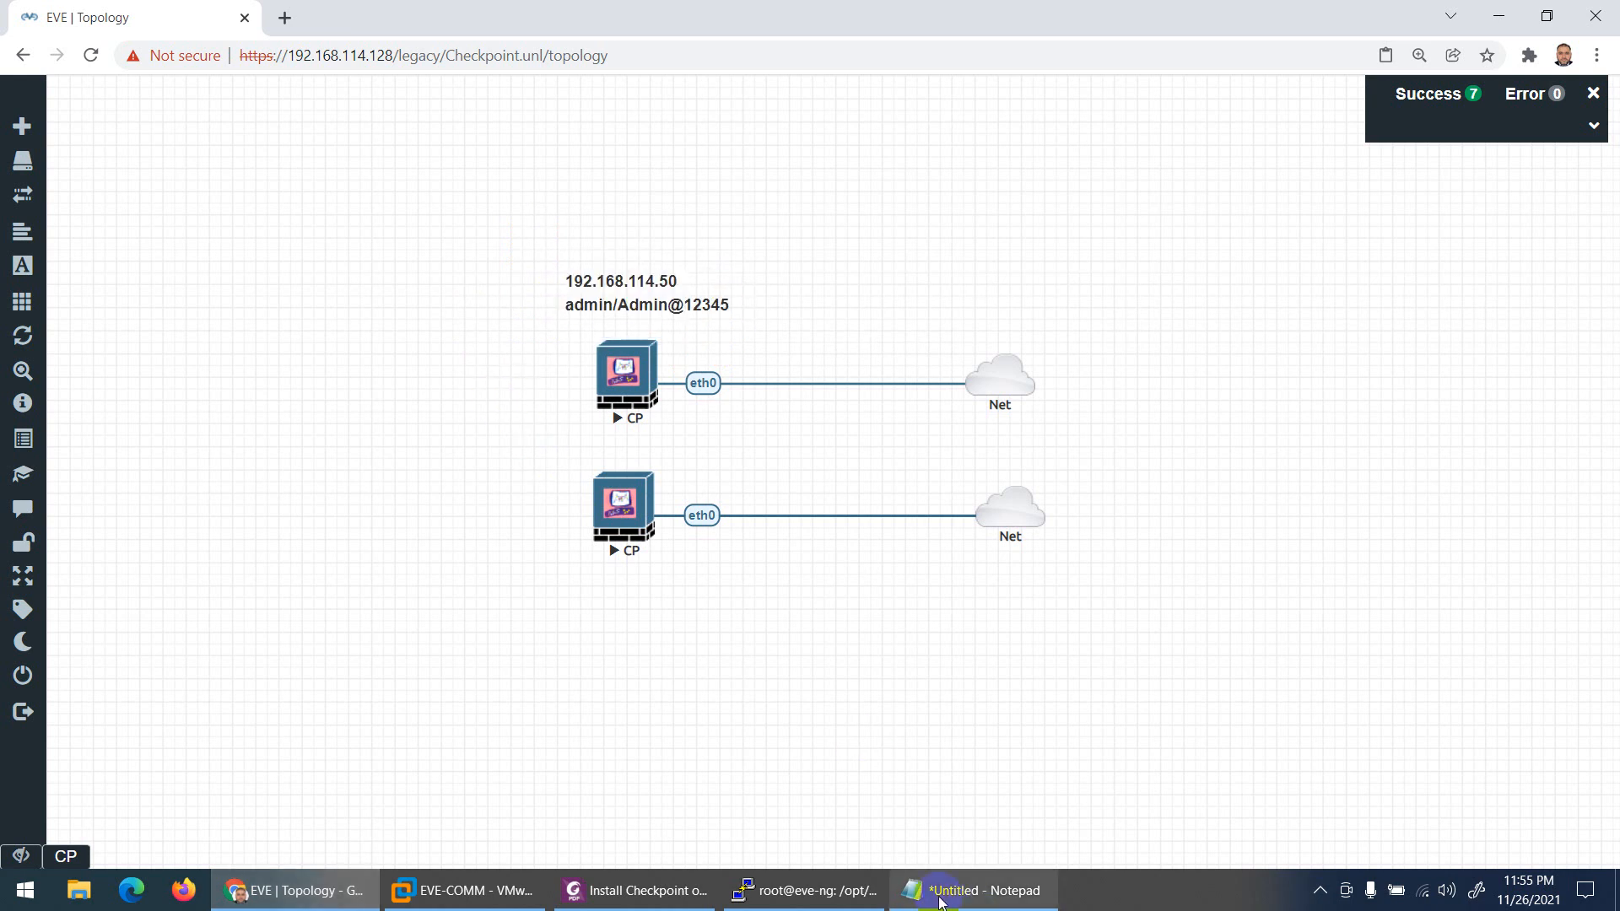
Step: Close the PuTTY terminal and confirm ending the session
left_click(806, 890)
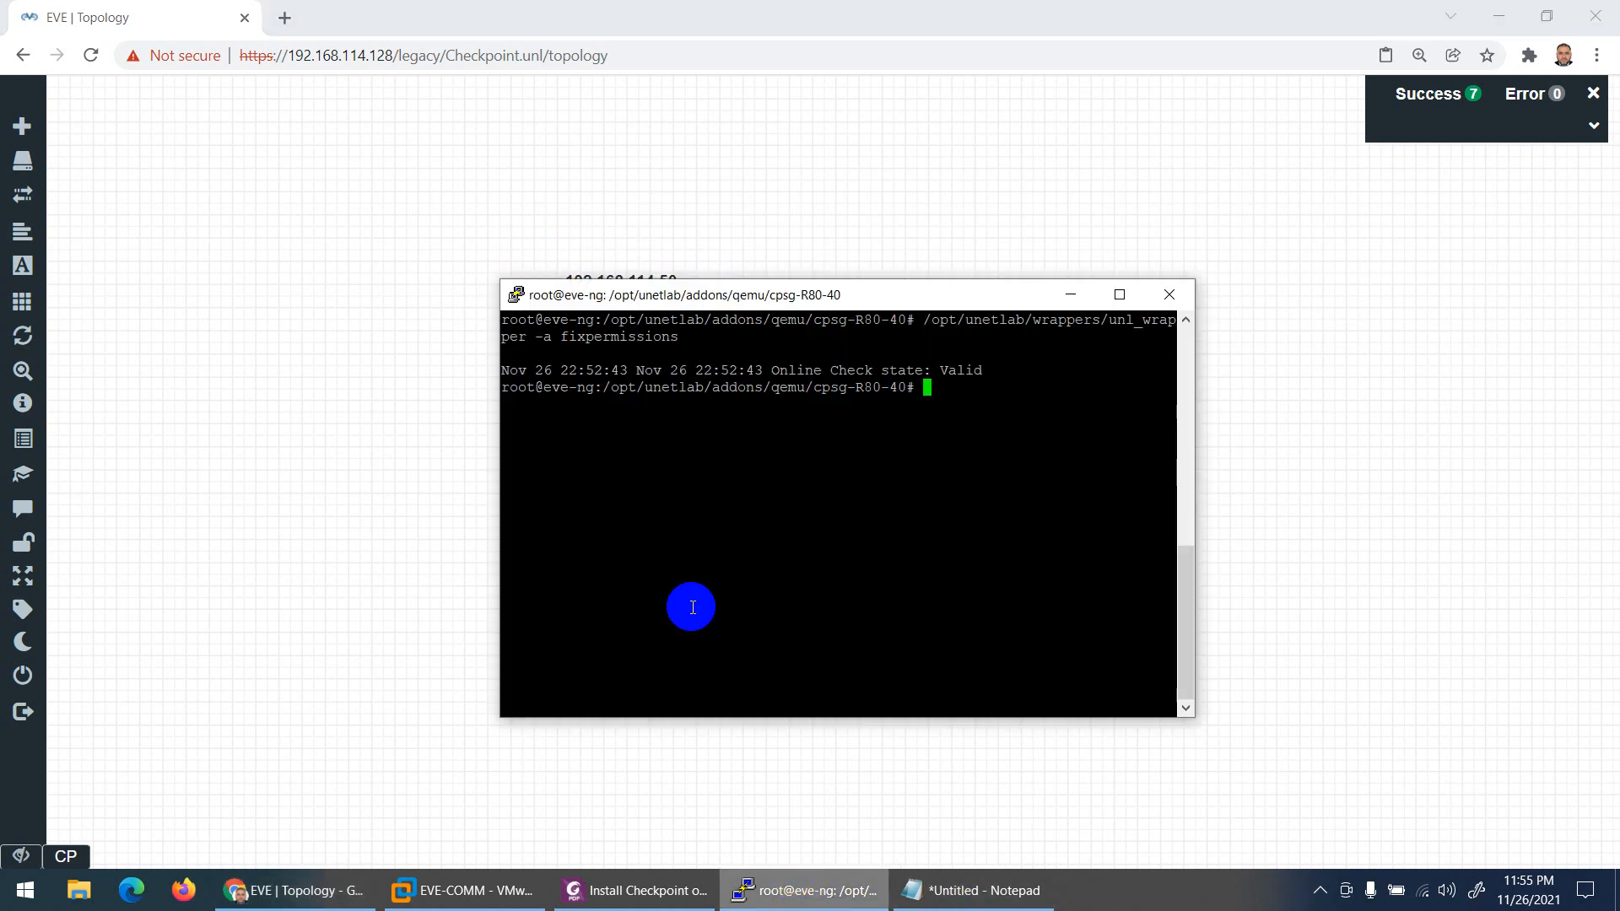
left_click(1168, 294)
left_click(809, 523)
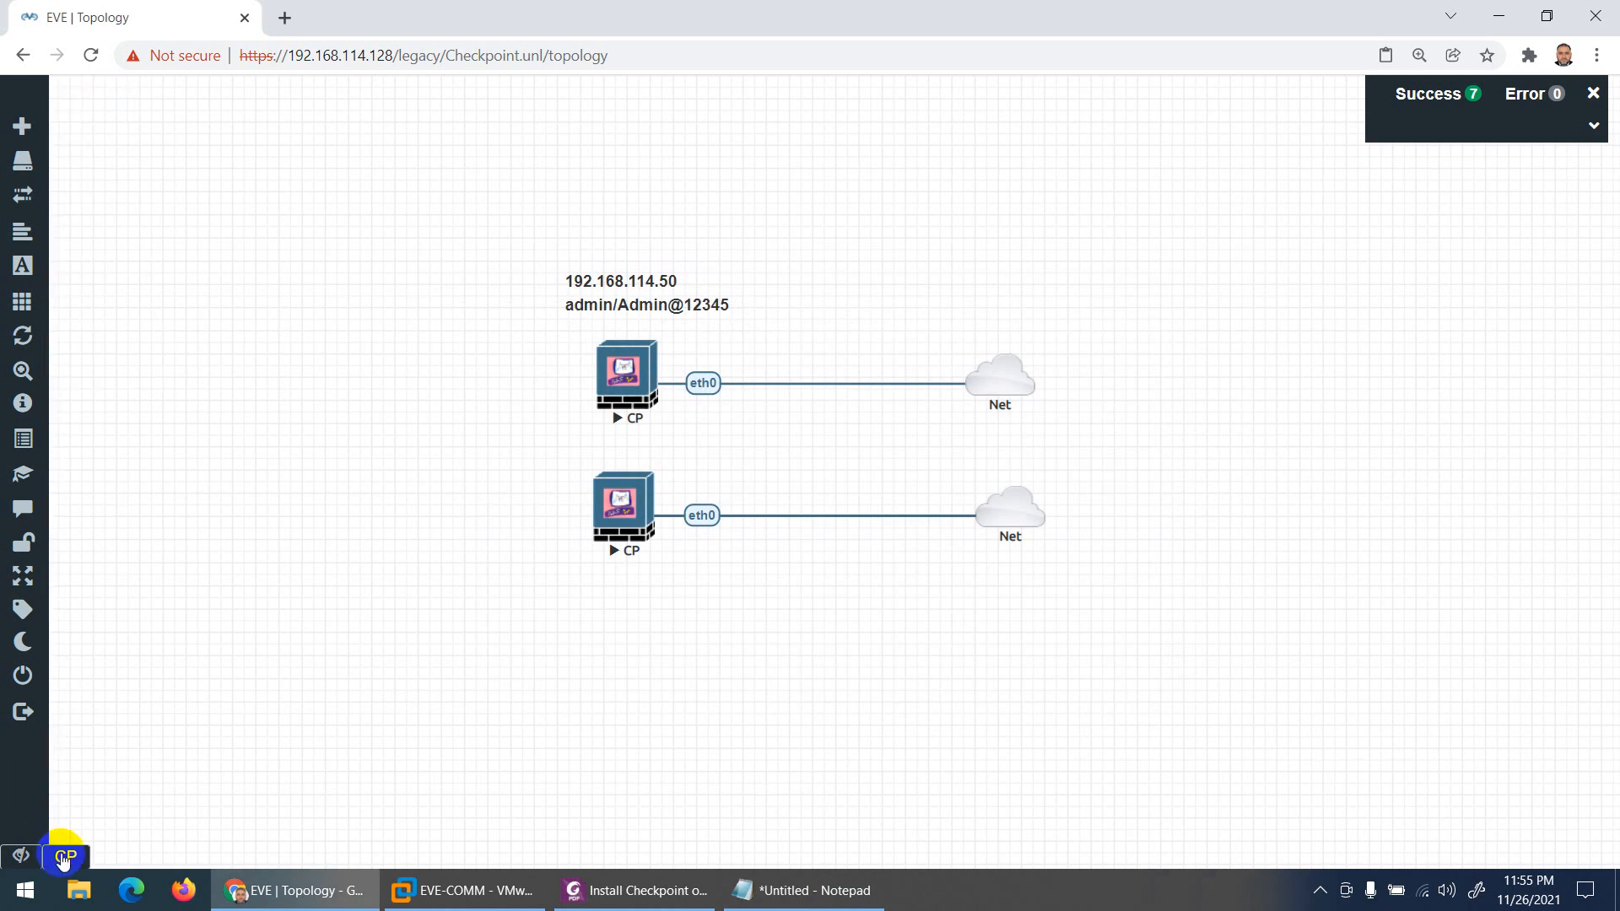
Step: Check each CP node's console, ending with the upper CP node's console open
left_click(66, 856)
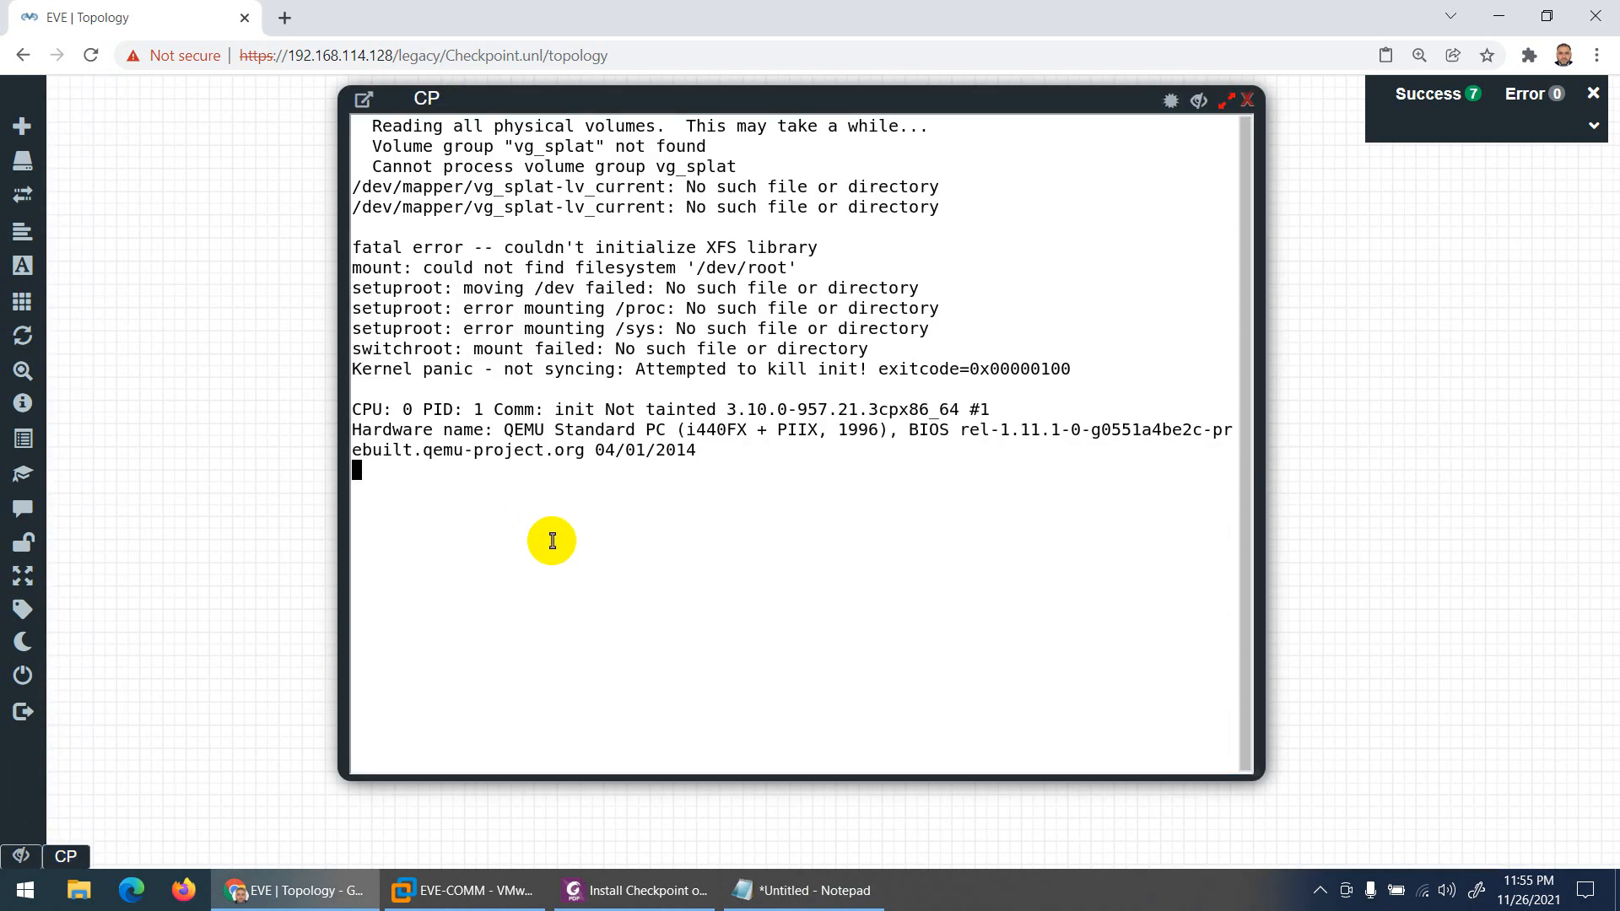
left_click(1245, 101)
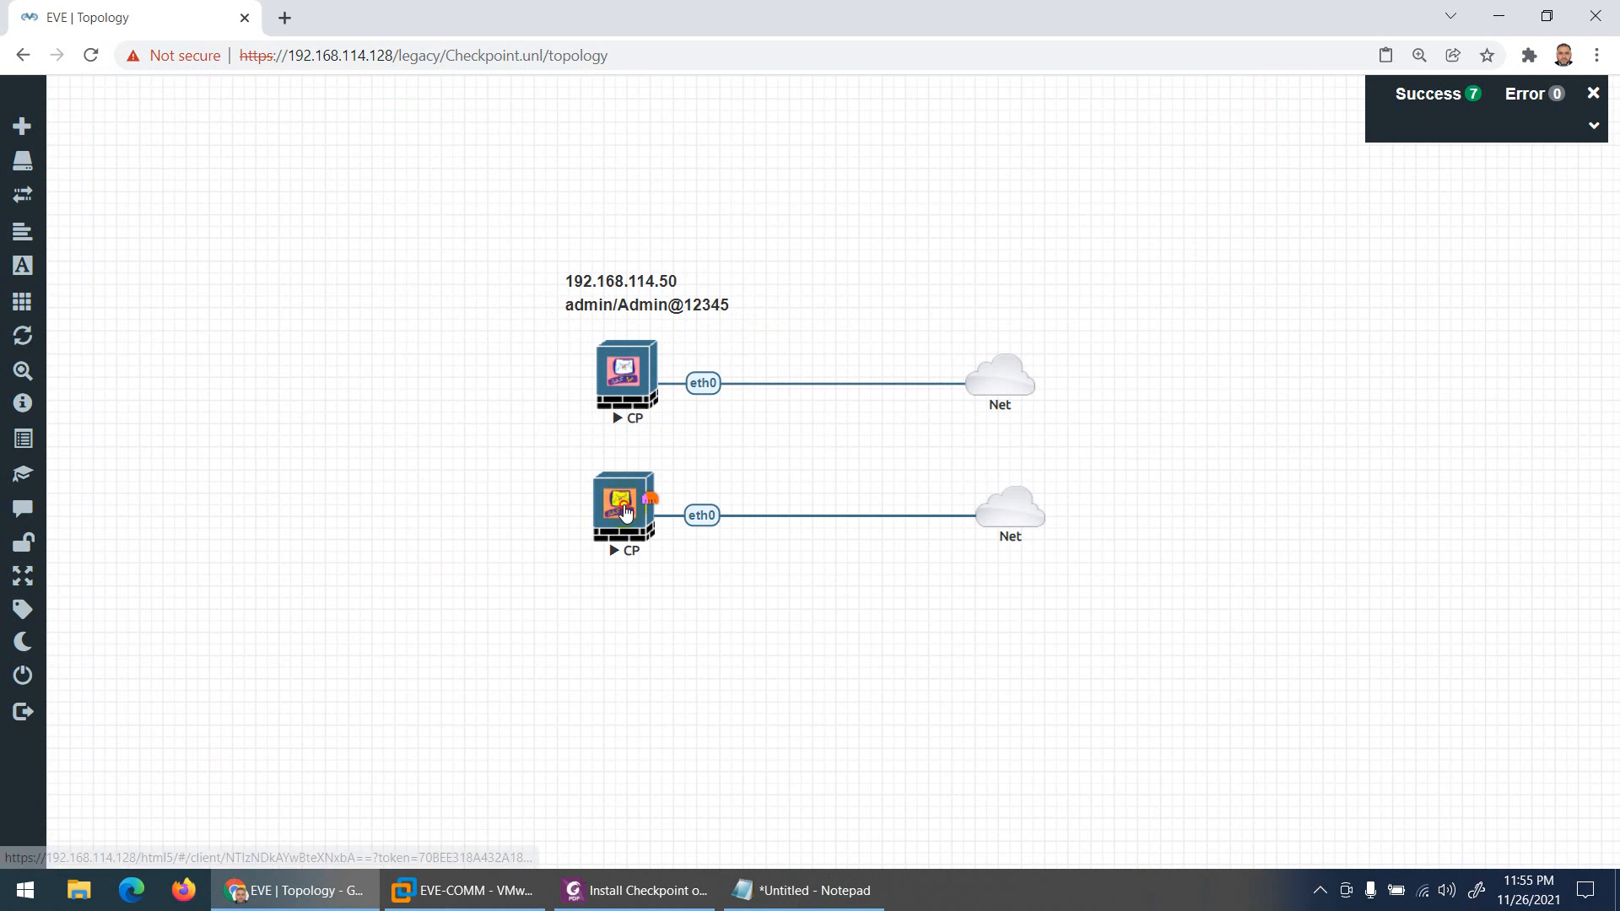
left_click(624, 512)
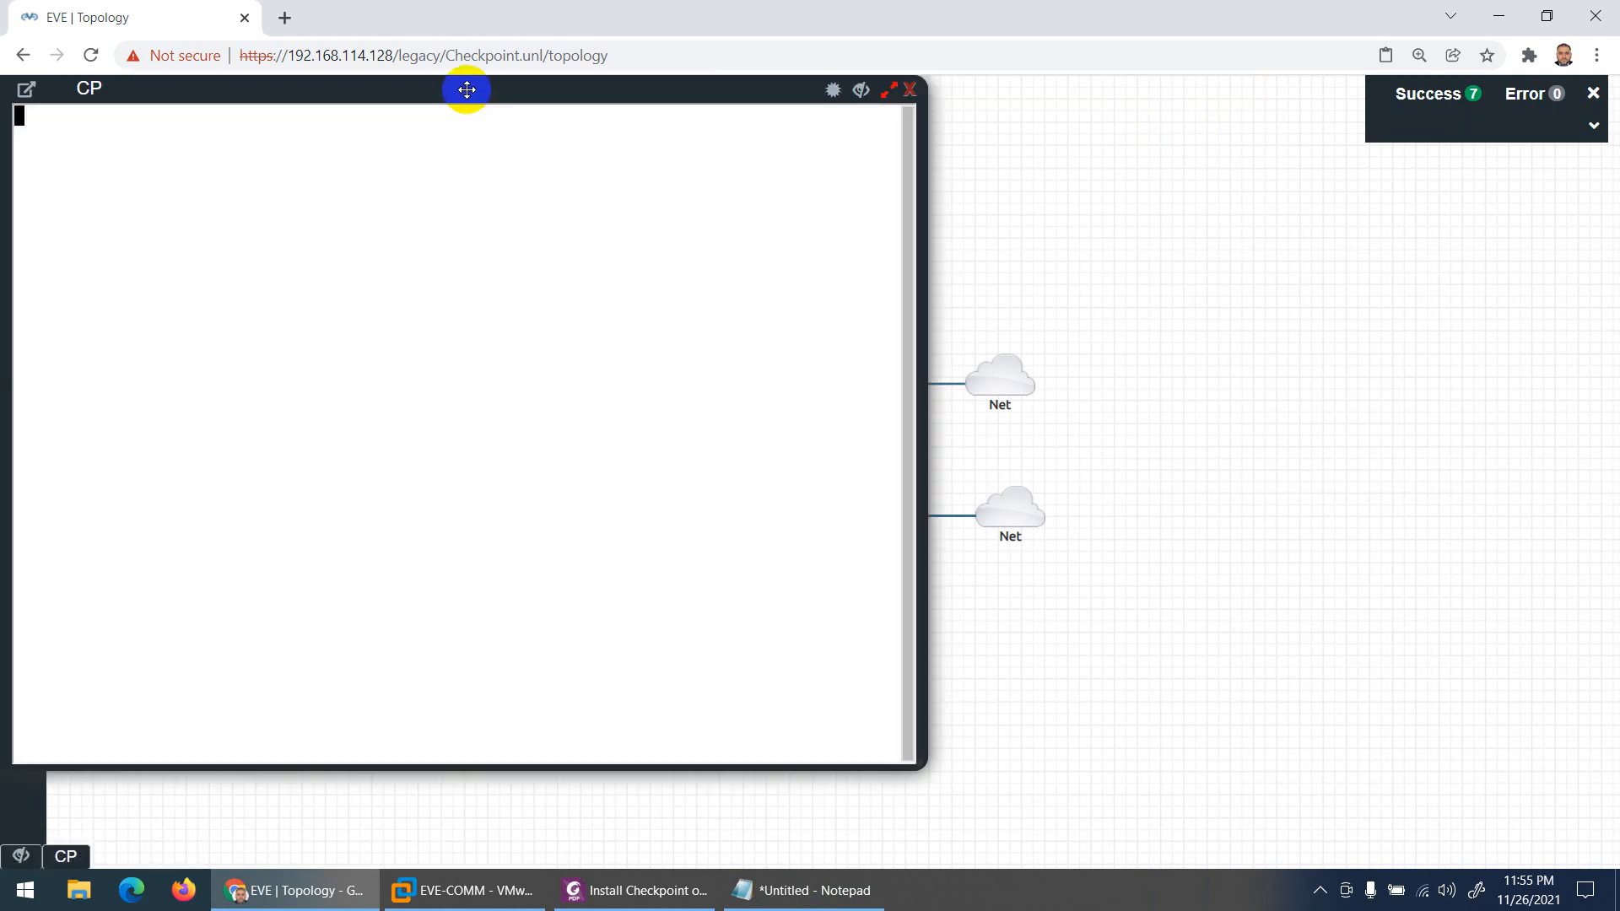
left_click_drag(463, 87, 674, 107)
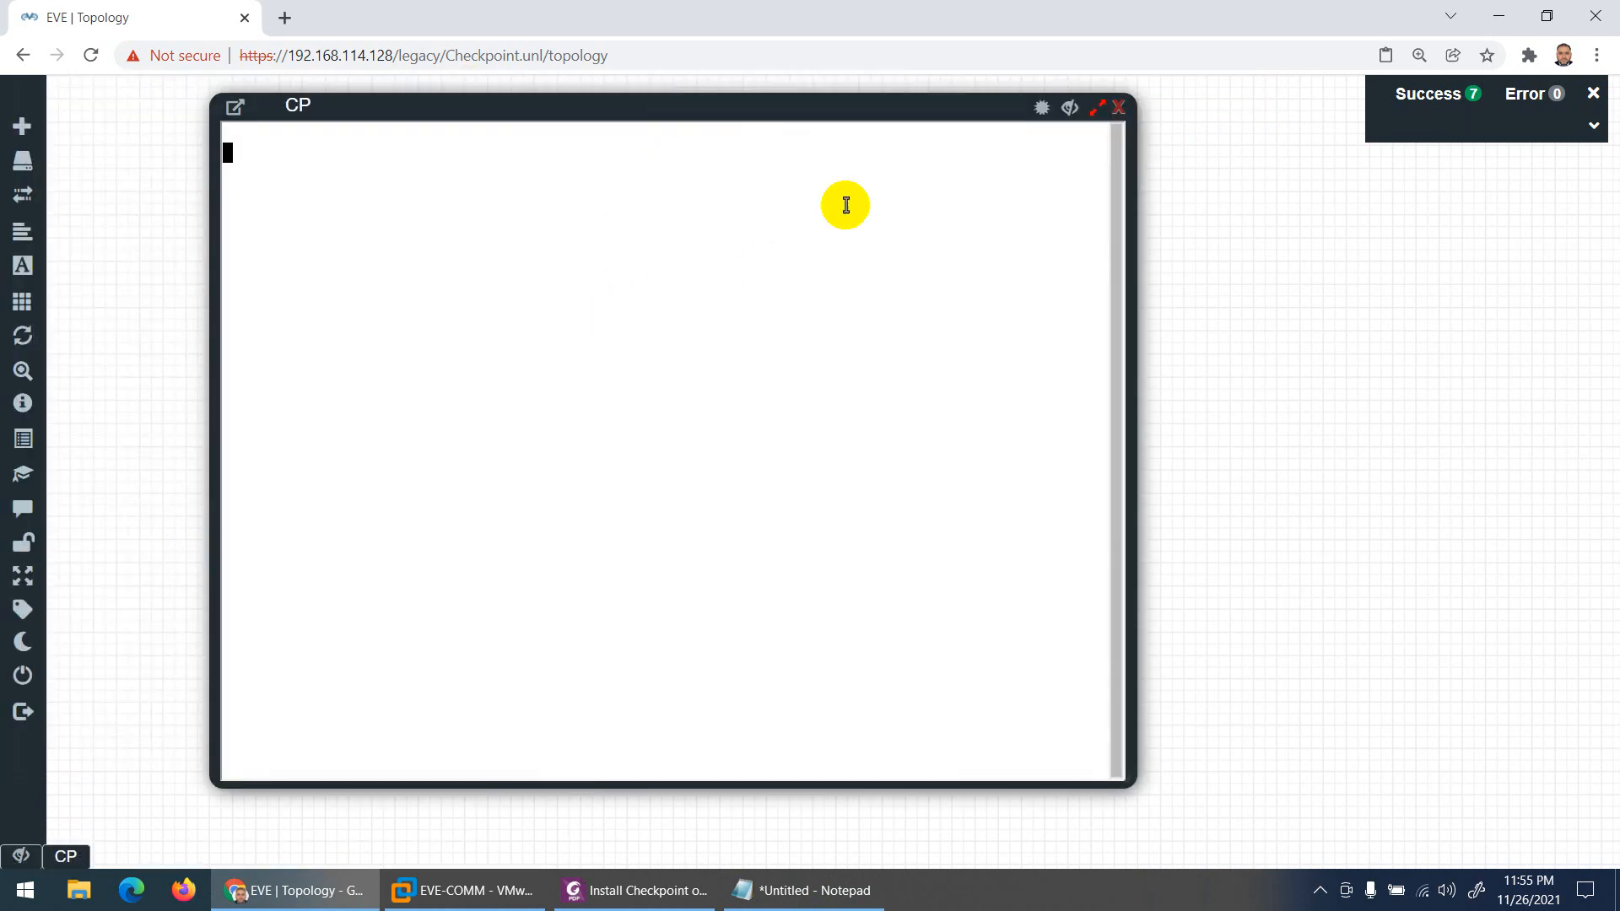
left_click(1118, 107)
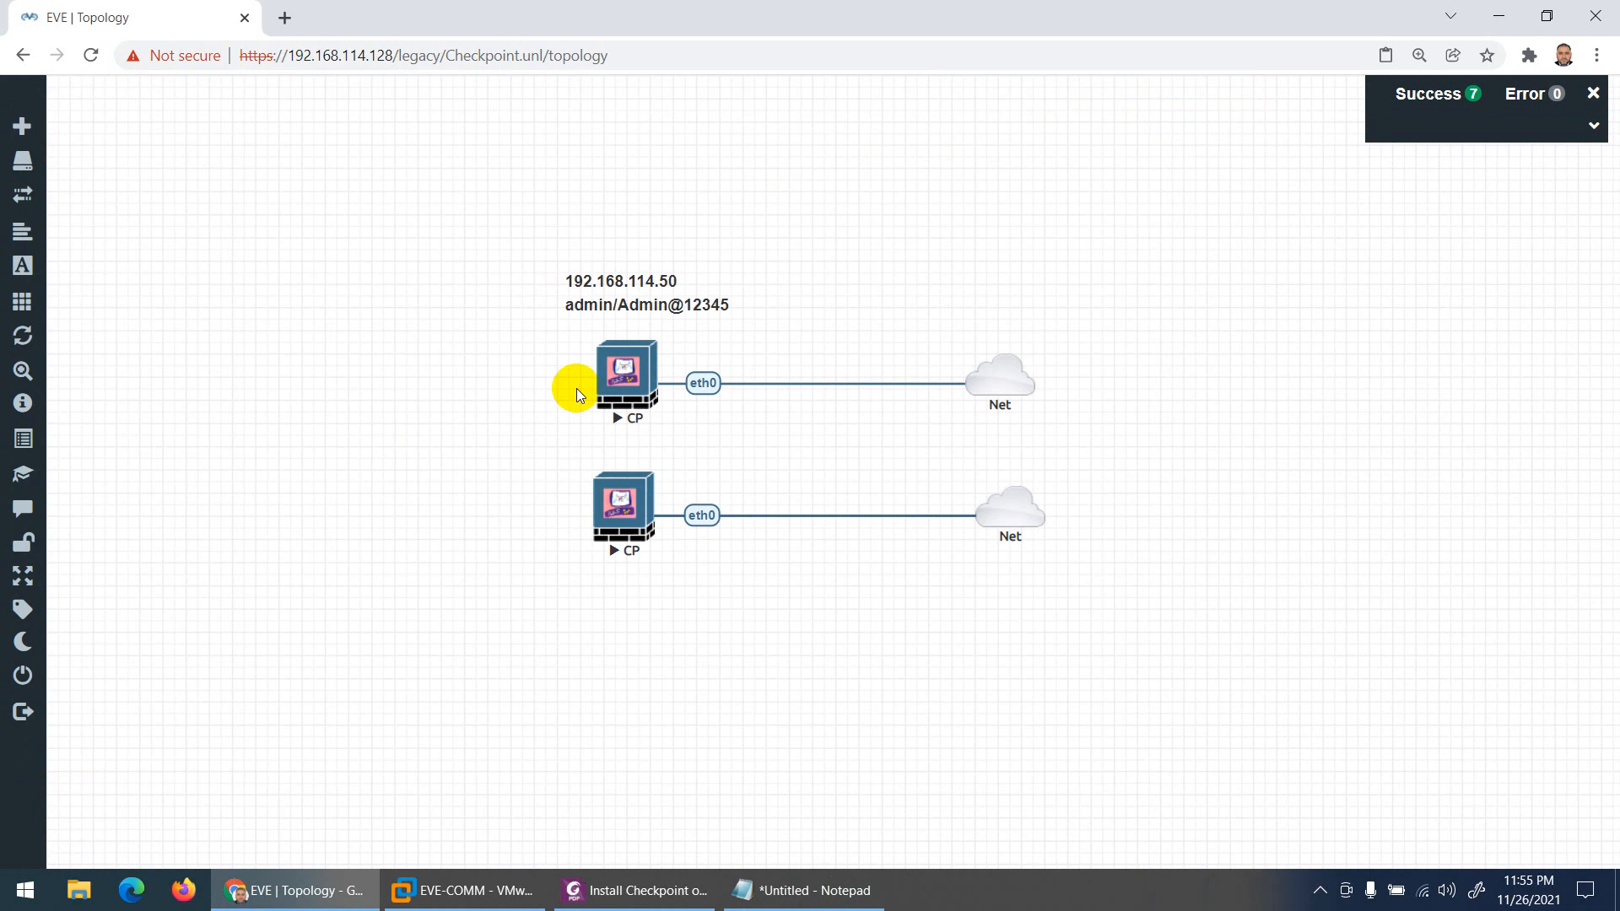
left_click(600, 376)
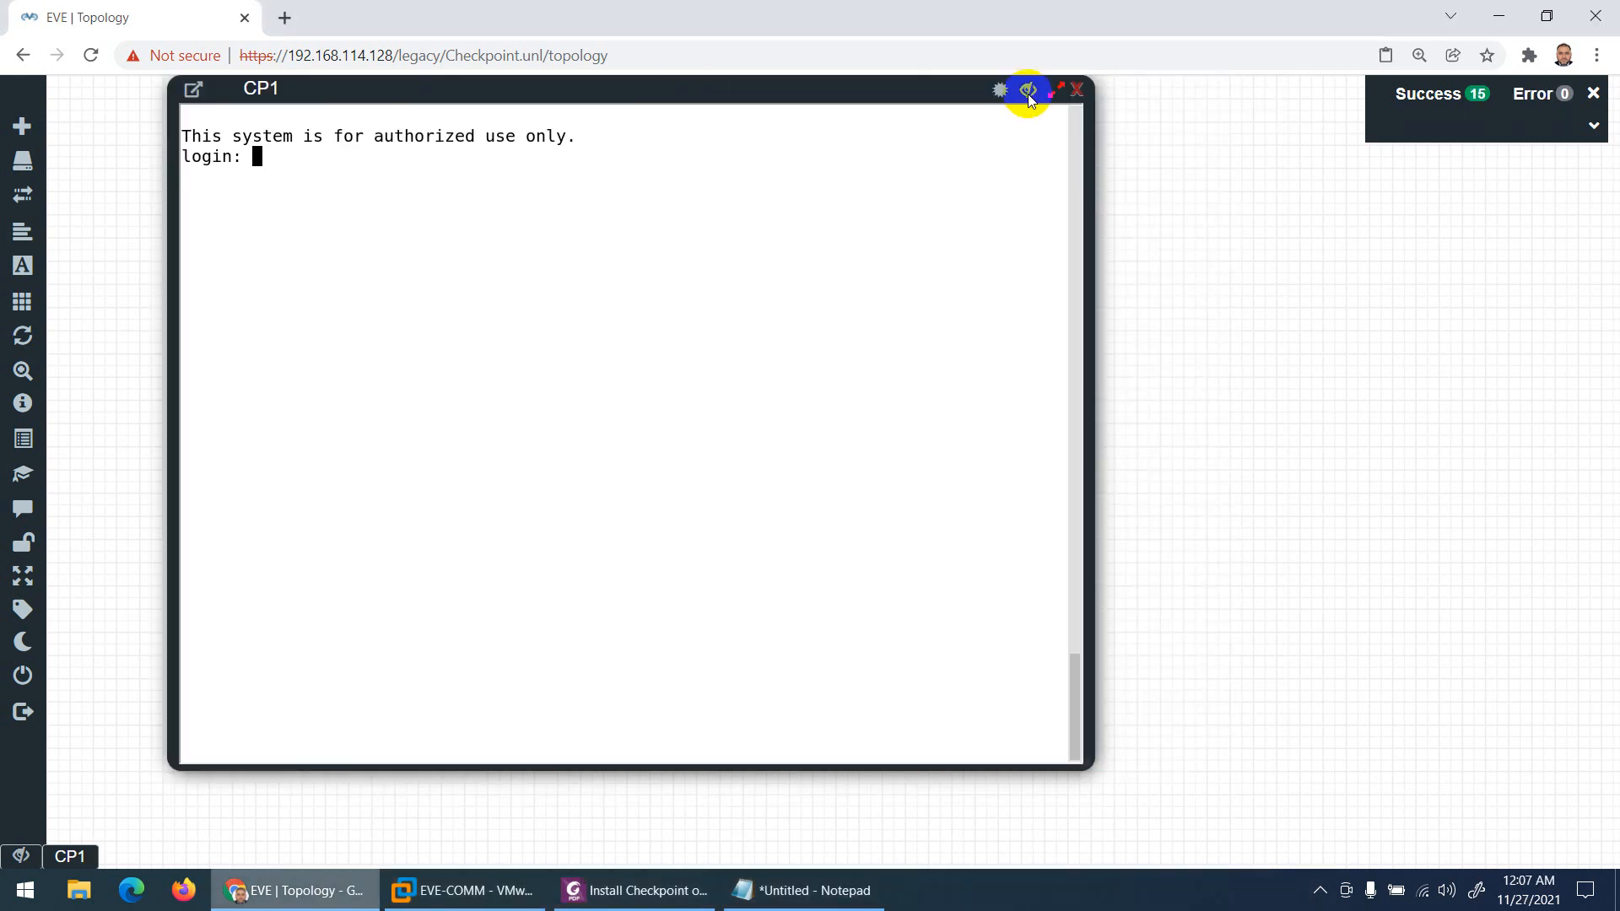
Step: Log in to the CP1 console as admin, then close it and start a new browser tab
left_click(1028, 96)
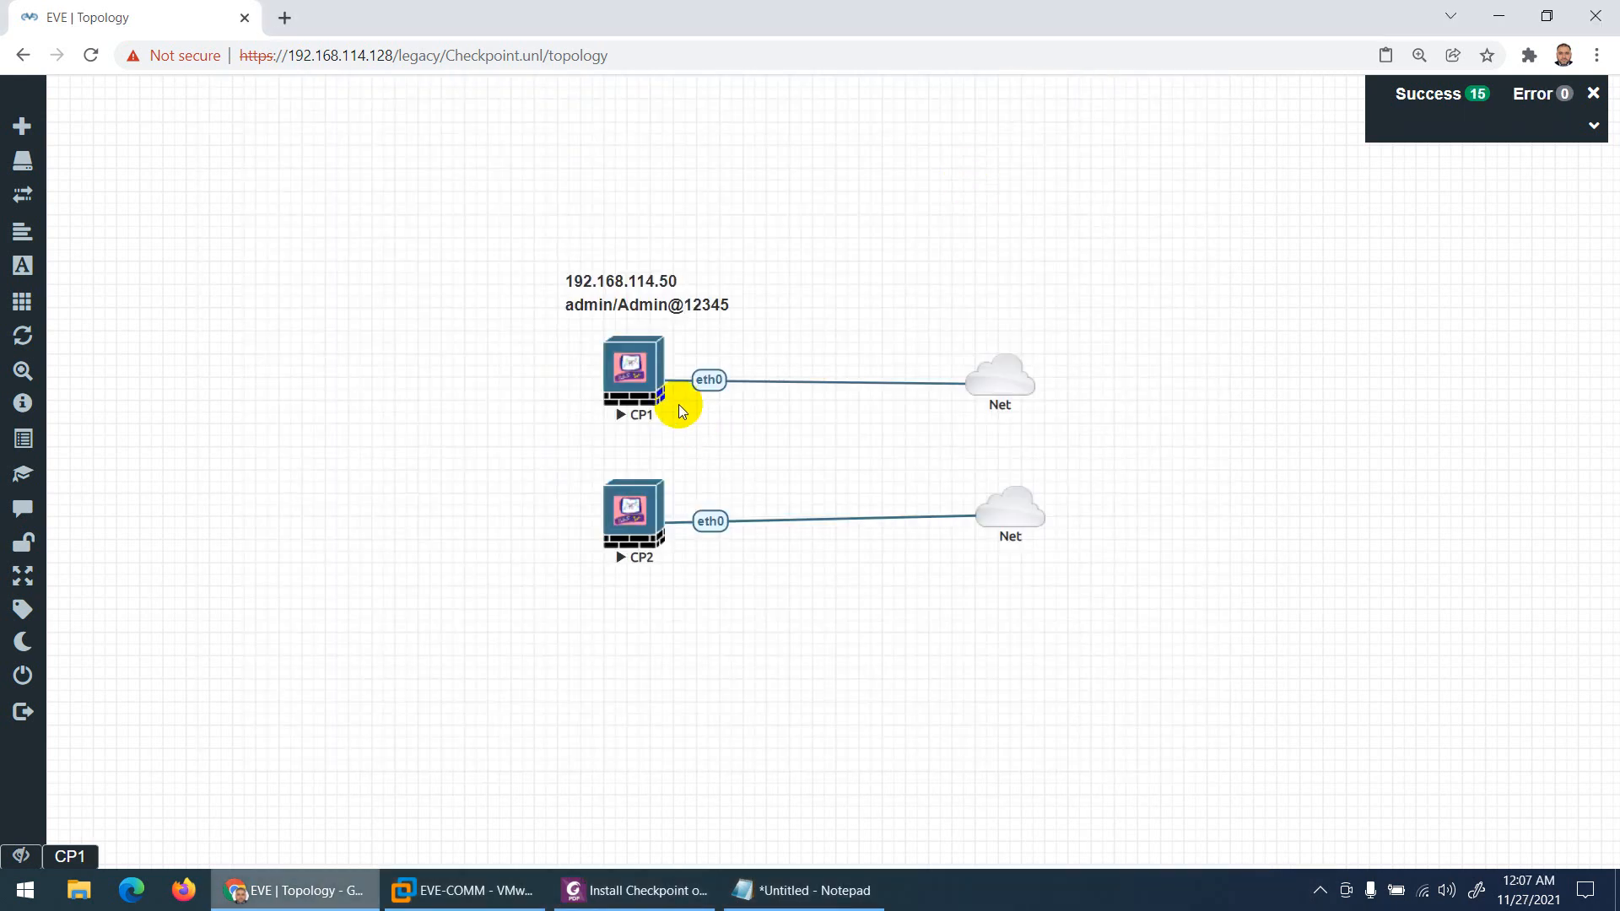
left_click(67, 856)
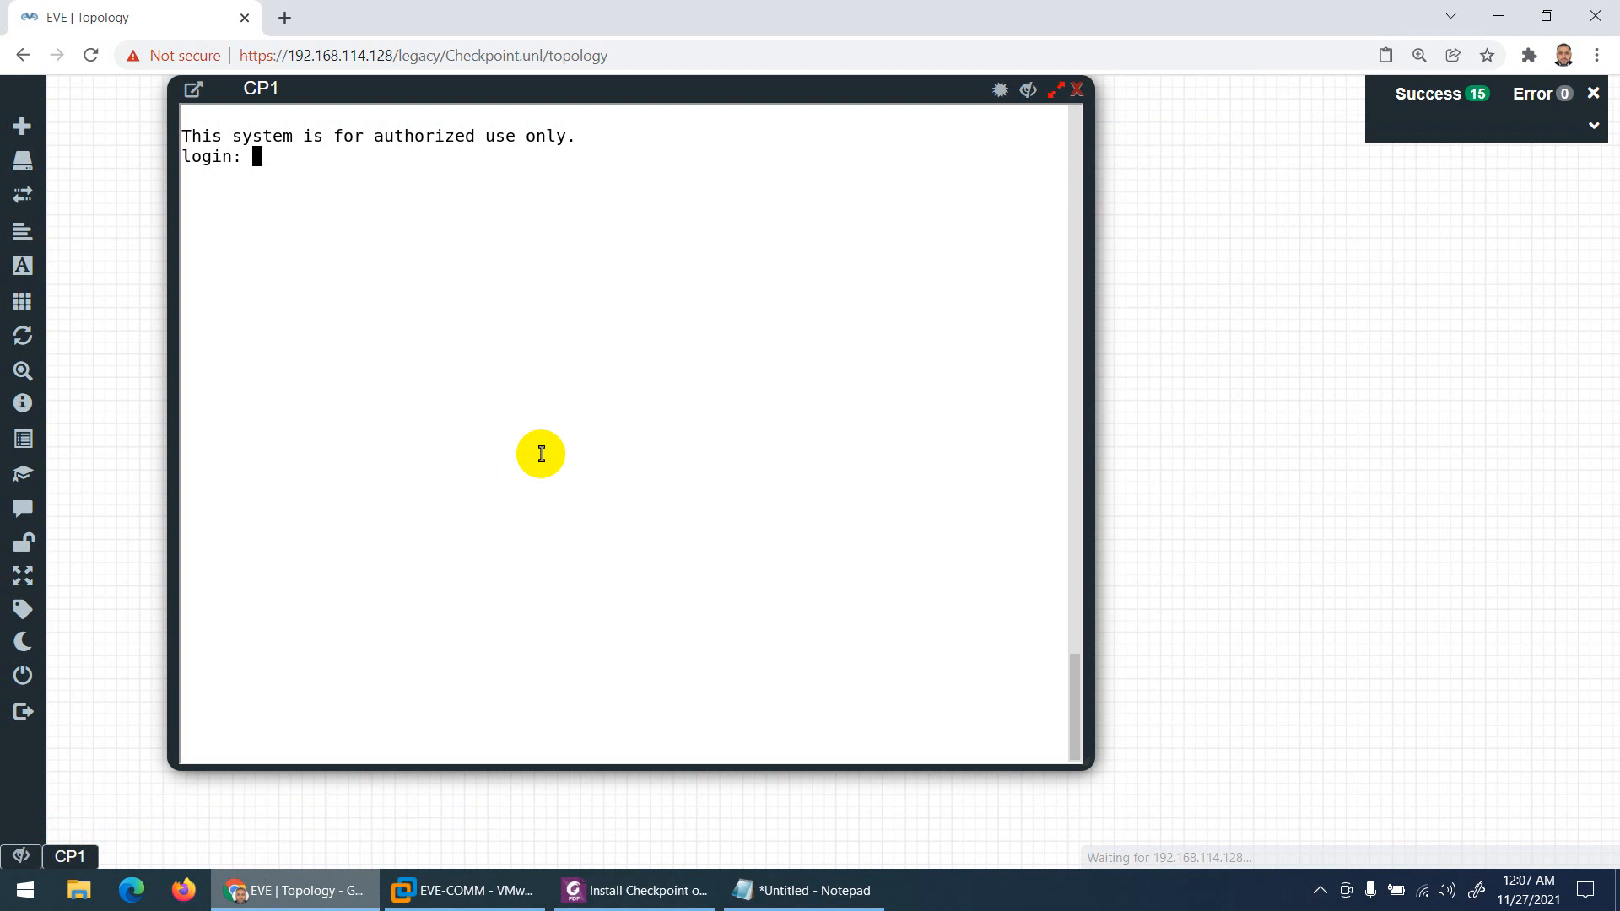
type("admin")
key("Return")
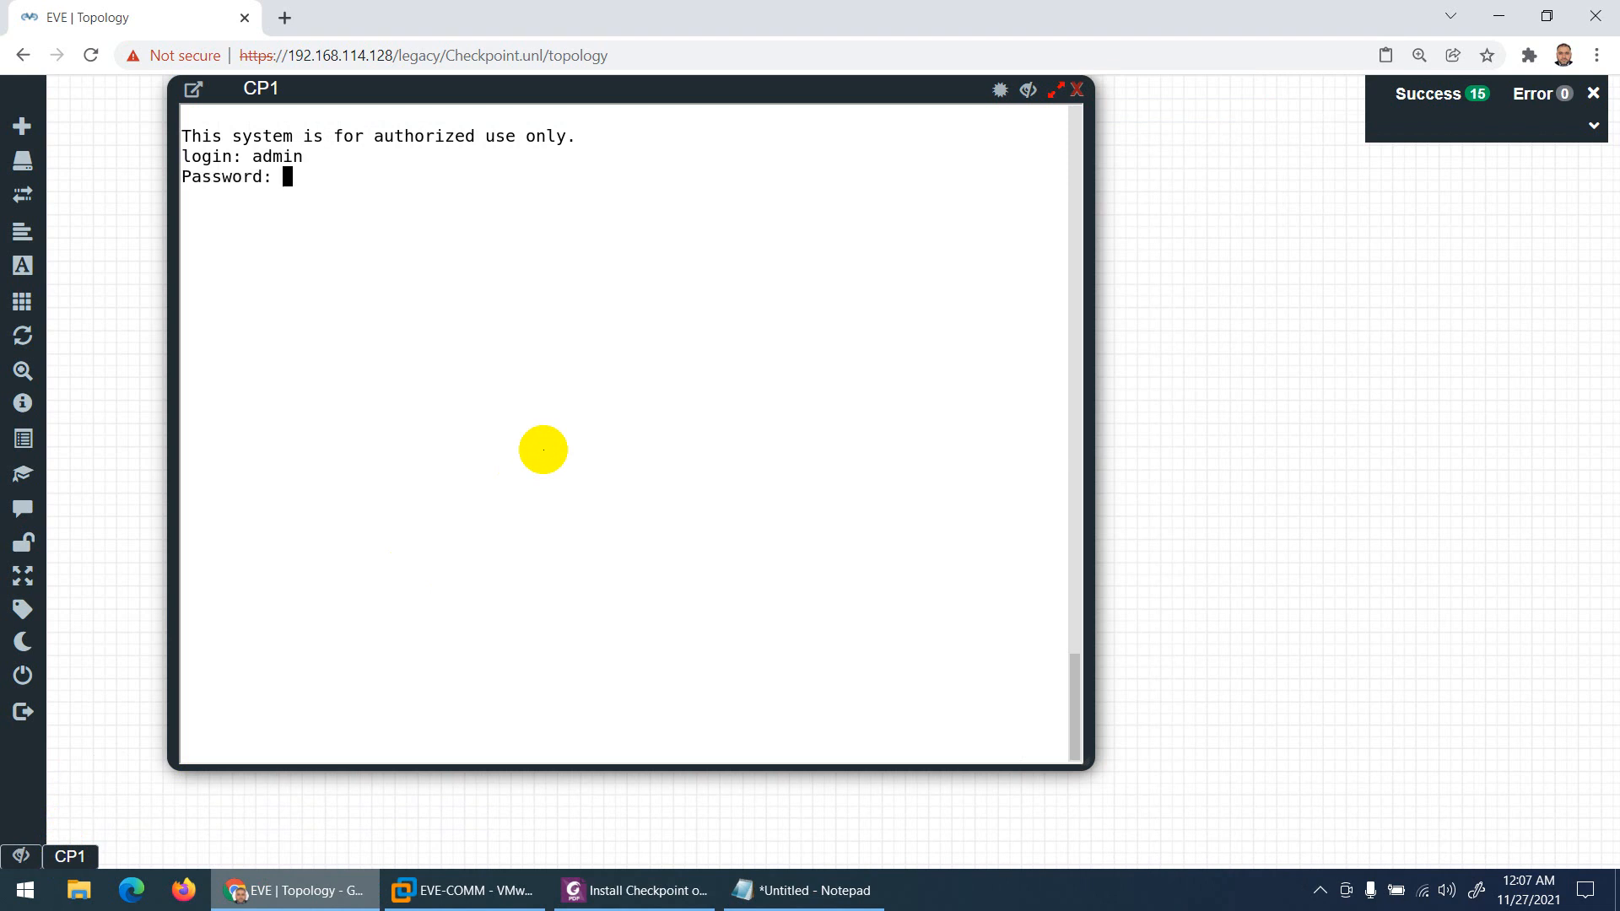
key("Return")
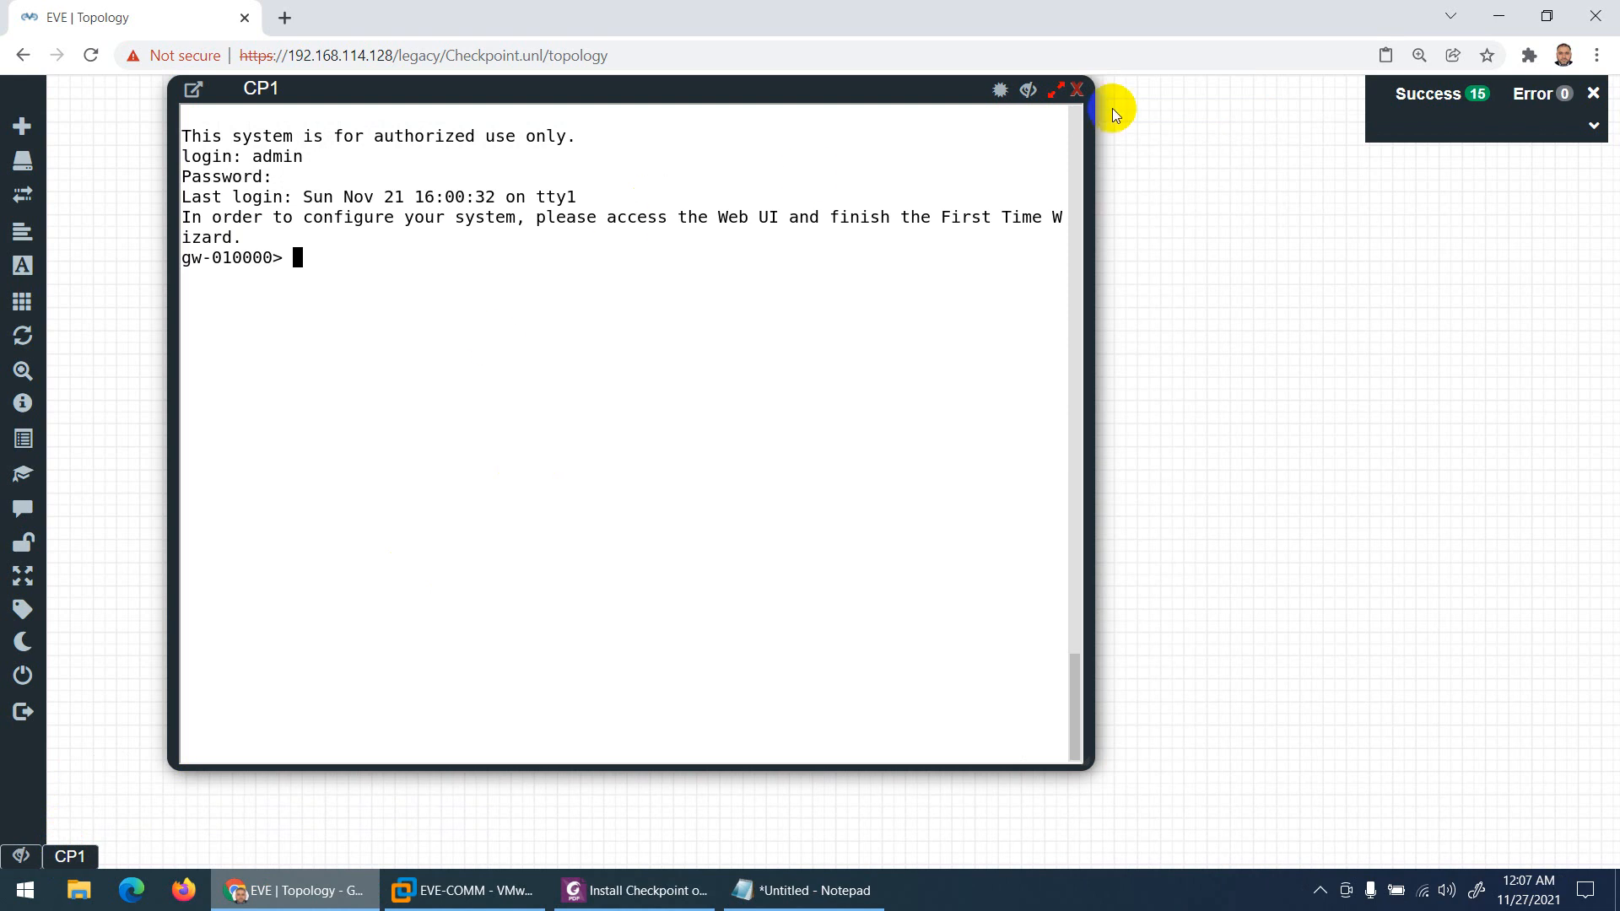
left_click(1079, 91)
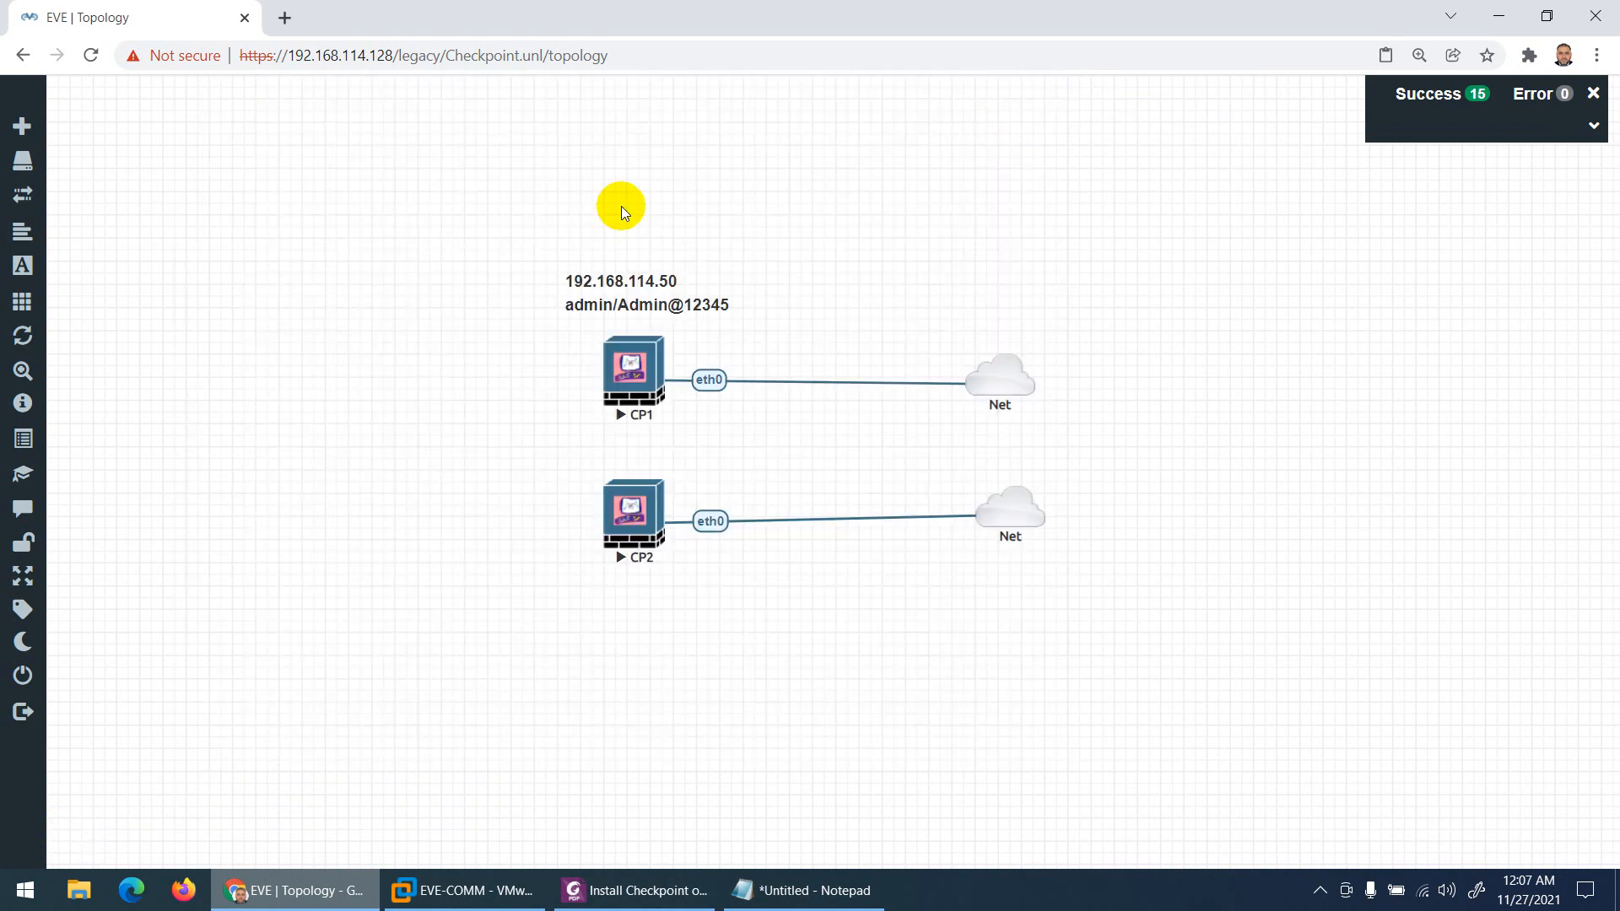
left_click(284, 18)
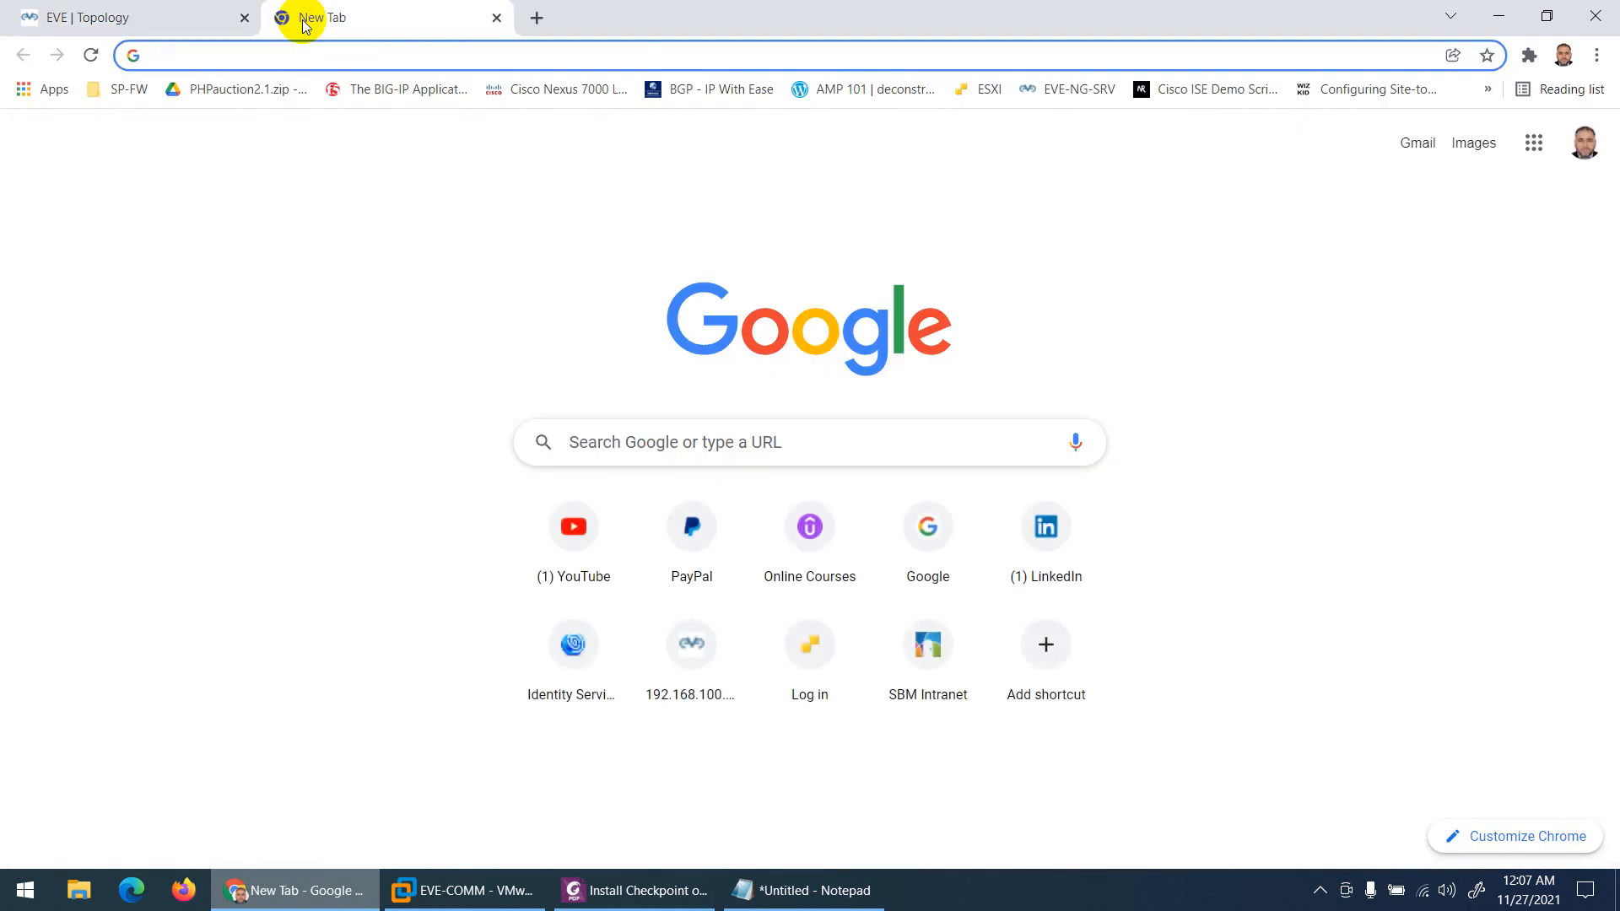
type("https")
type(":/")
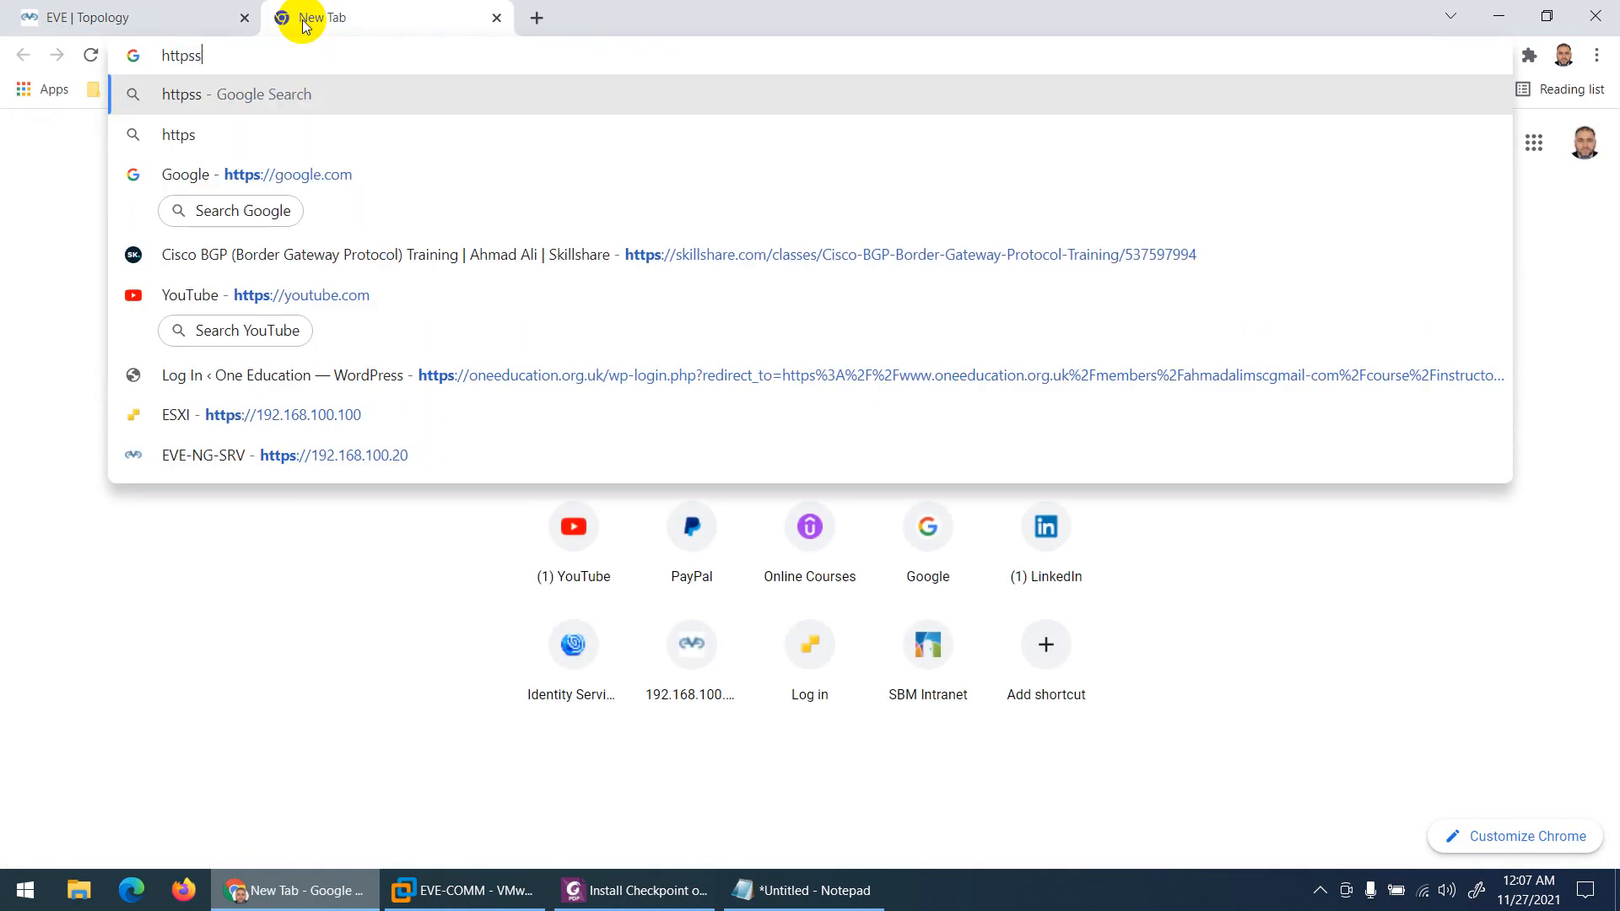
type("/192.168.")
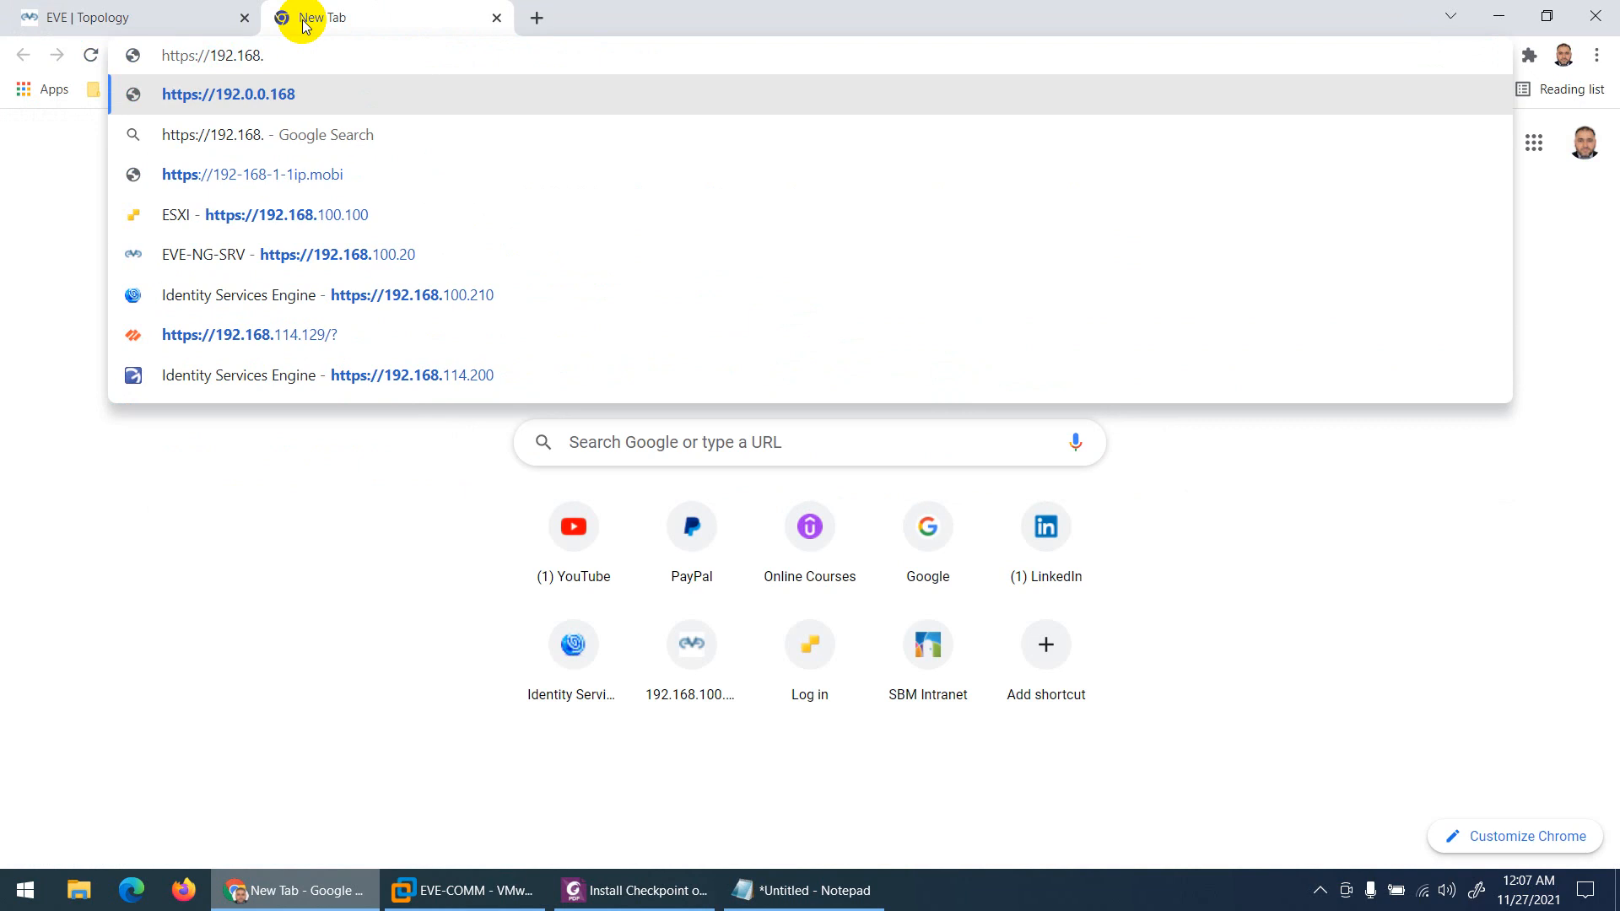
type("114.")
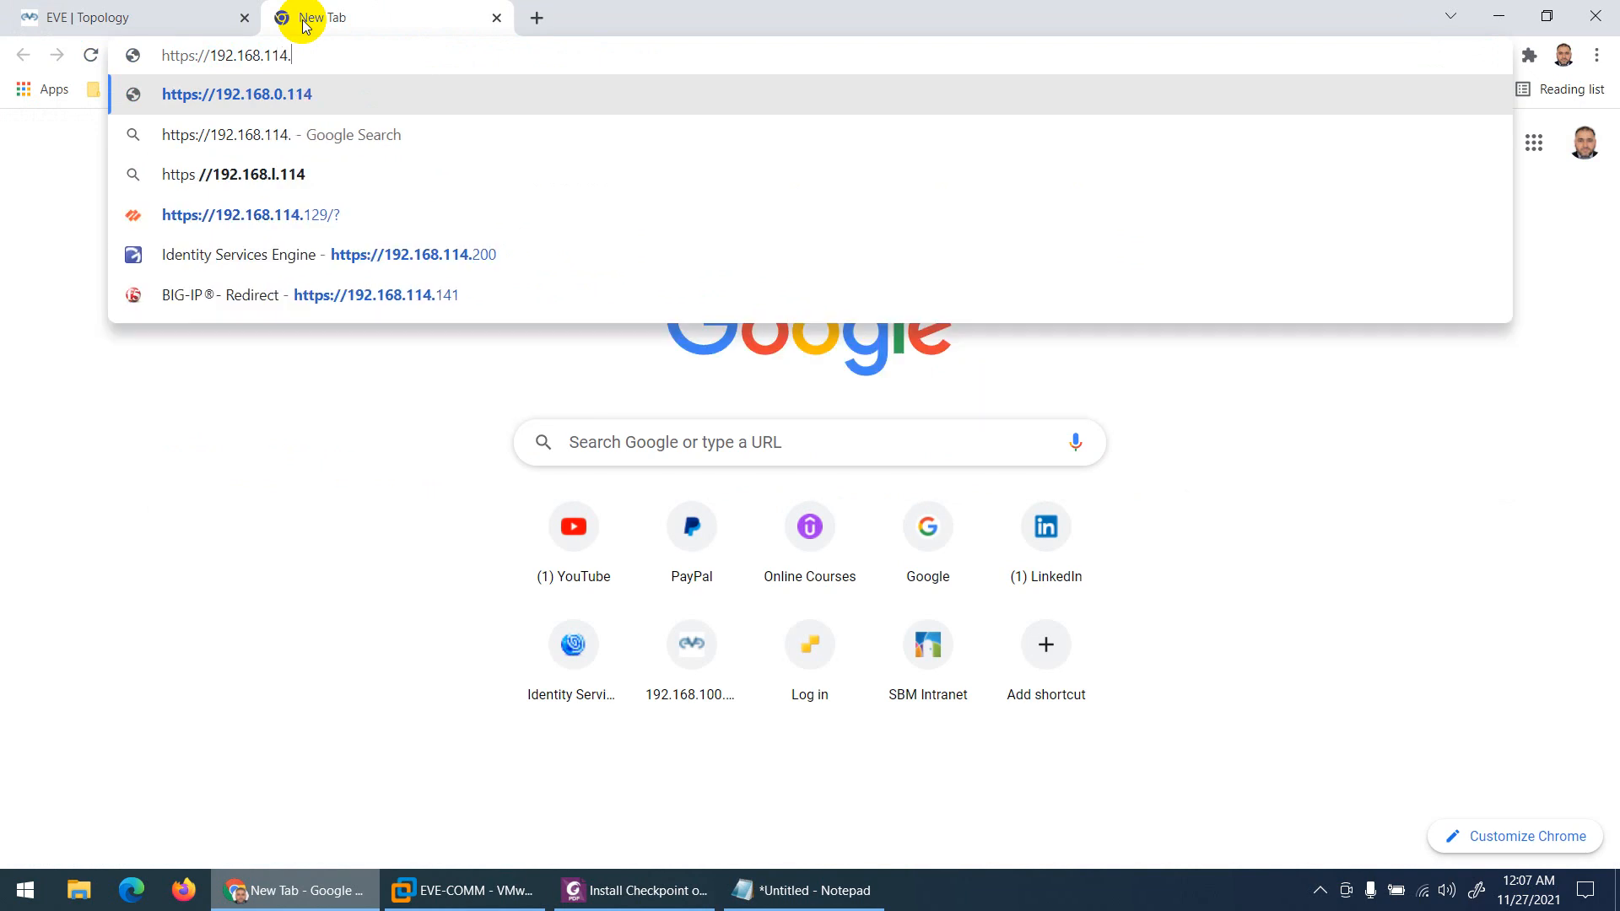
type("50")
key("Return")
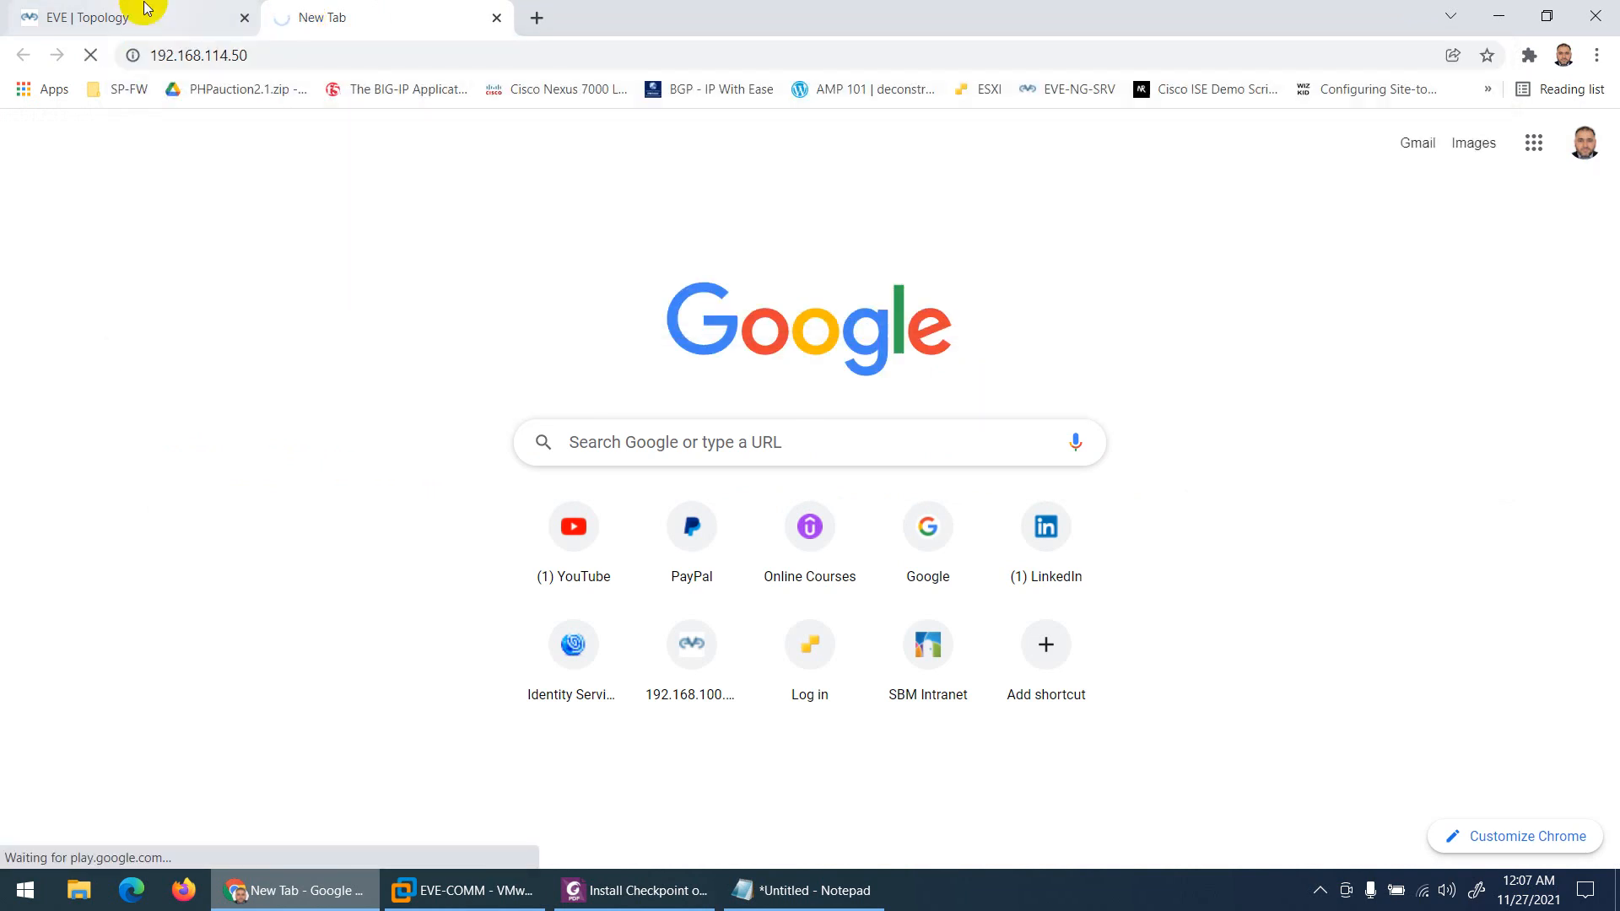
left_click(94, 15)
left_click(366, 25)
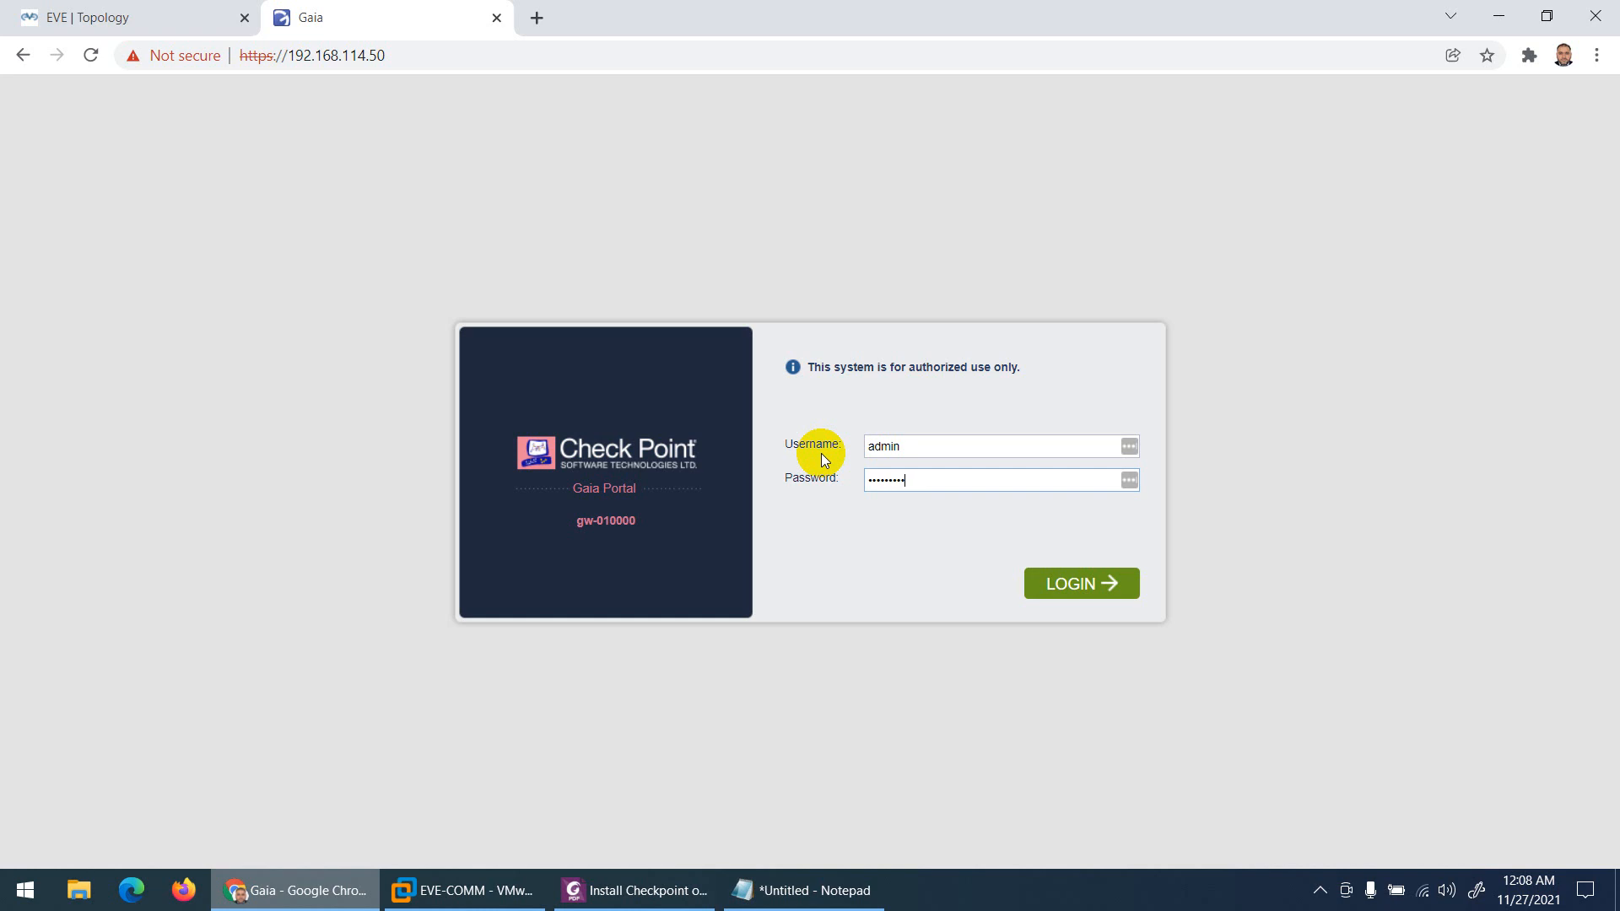
Step: Log in to the Gaia Portal, decline saving the password, and go back to the EVE topology
key("Return")
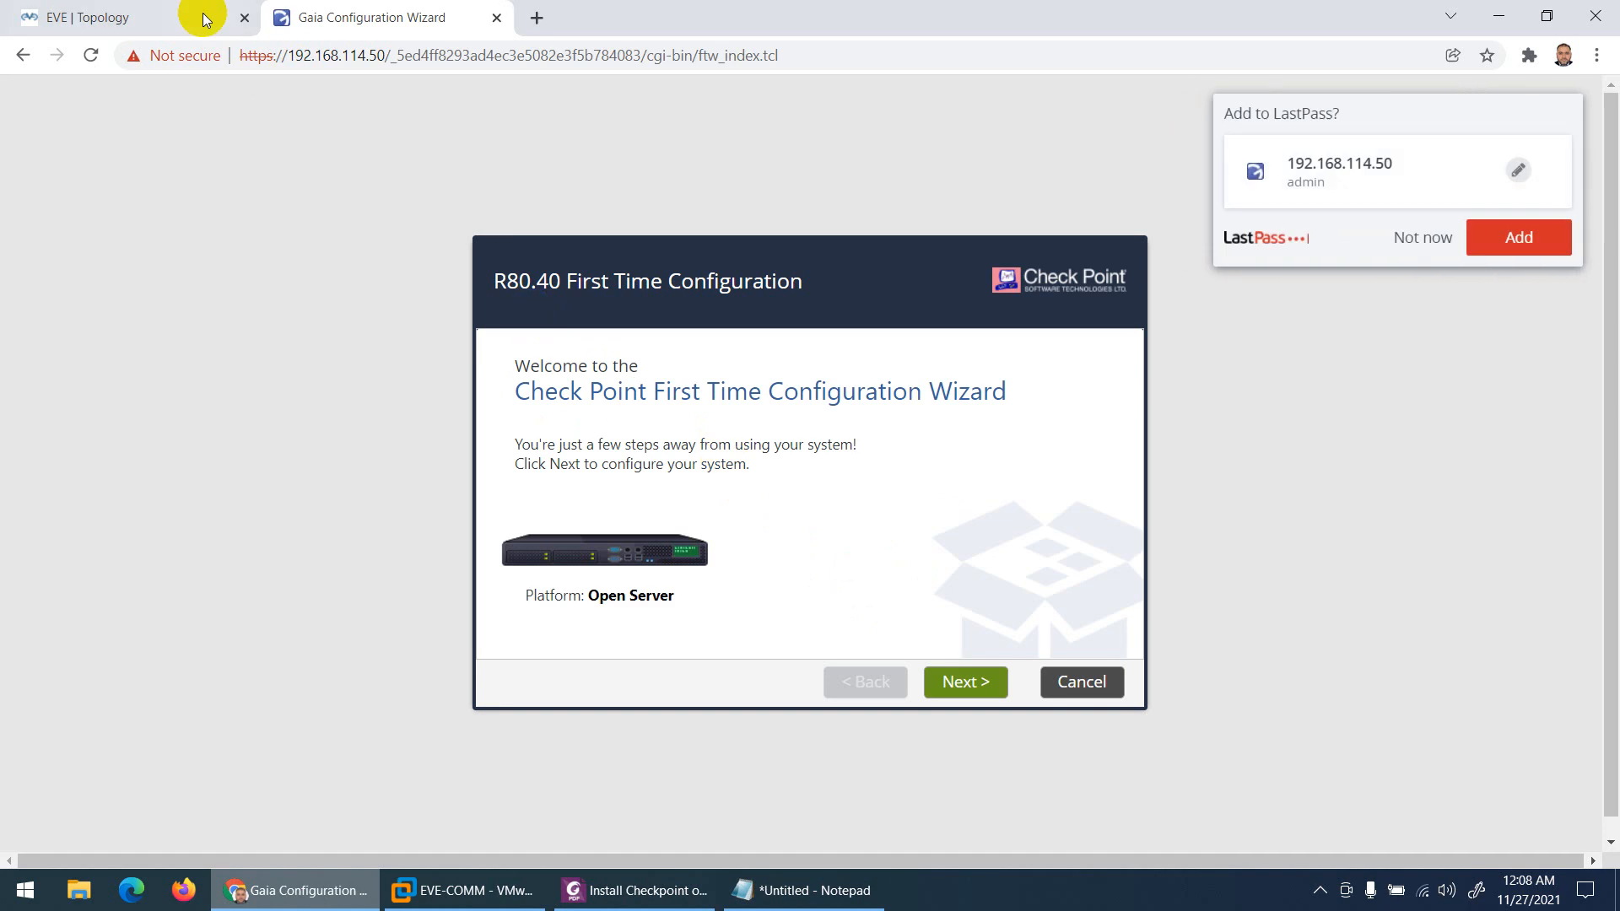
left_click(206, 15)
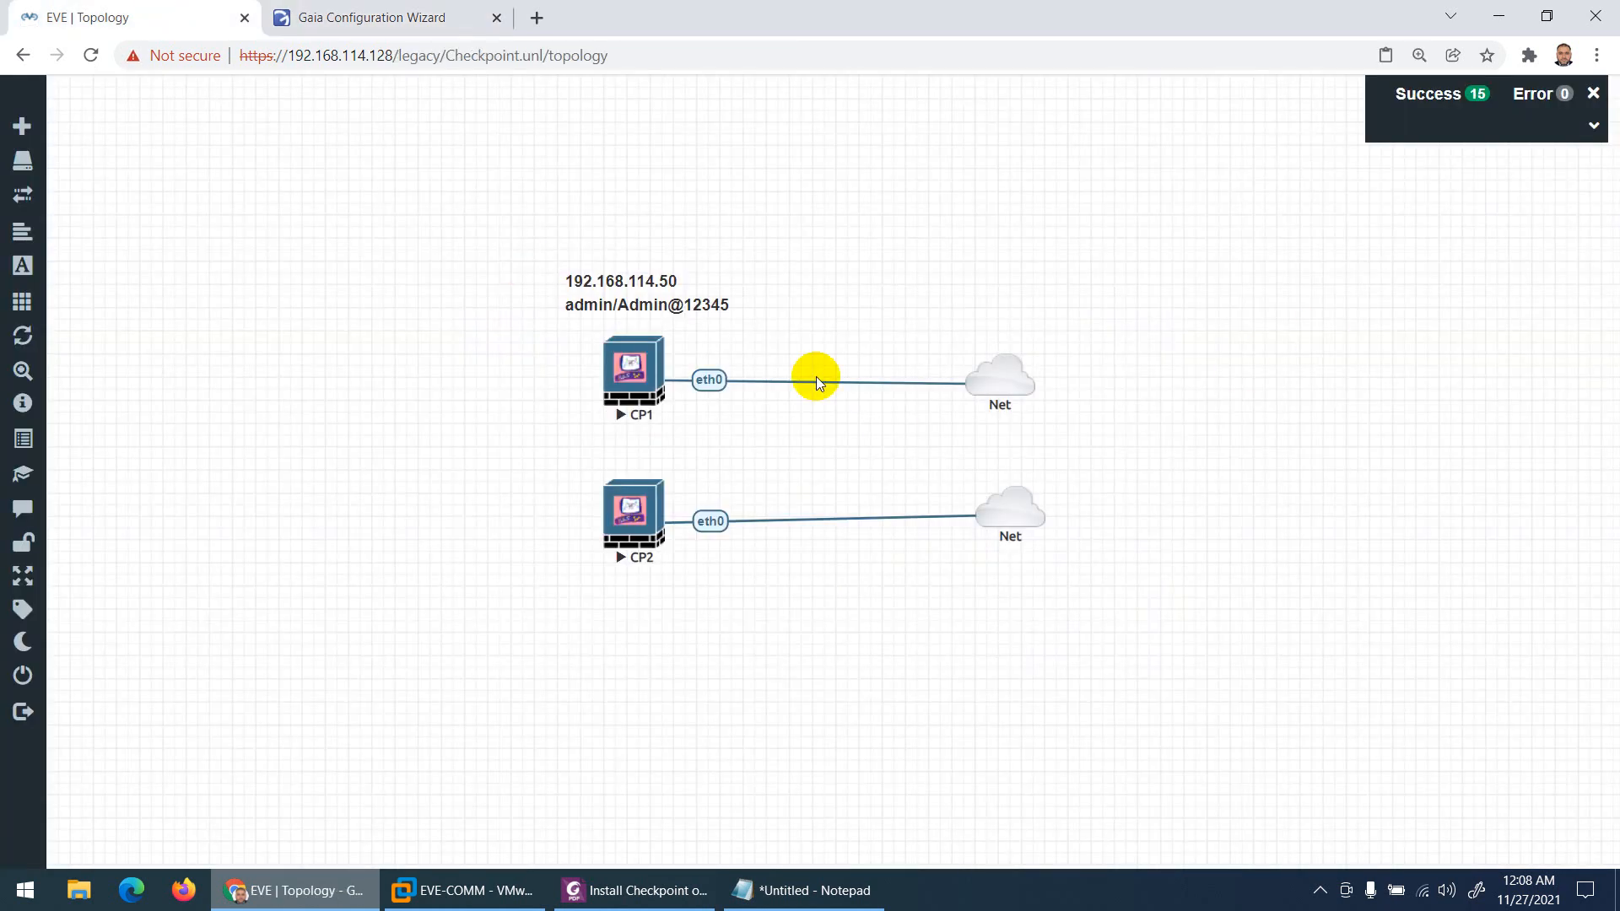
left_click(347, 18)
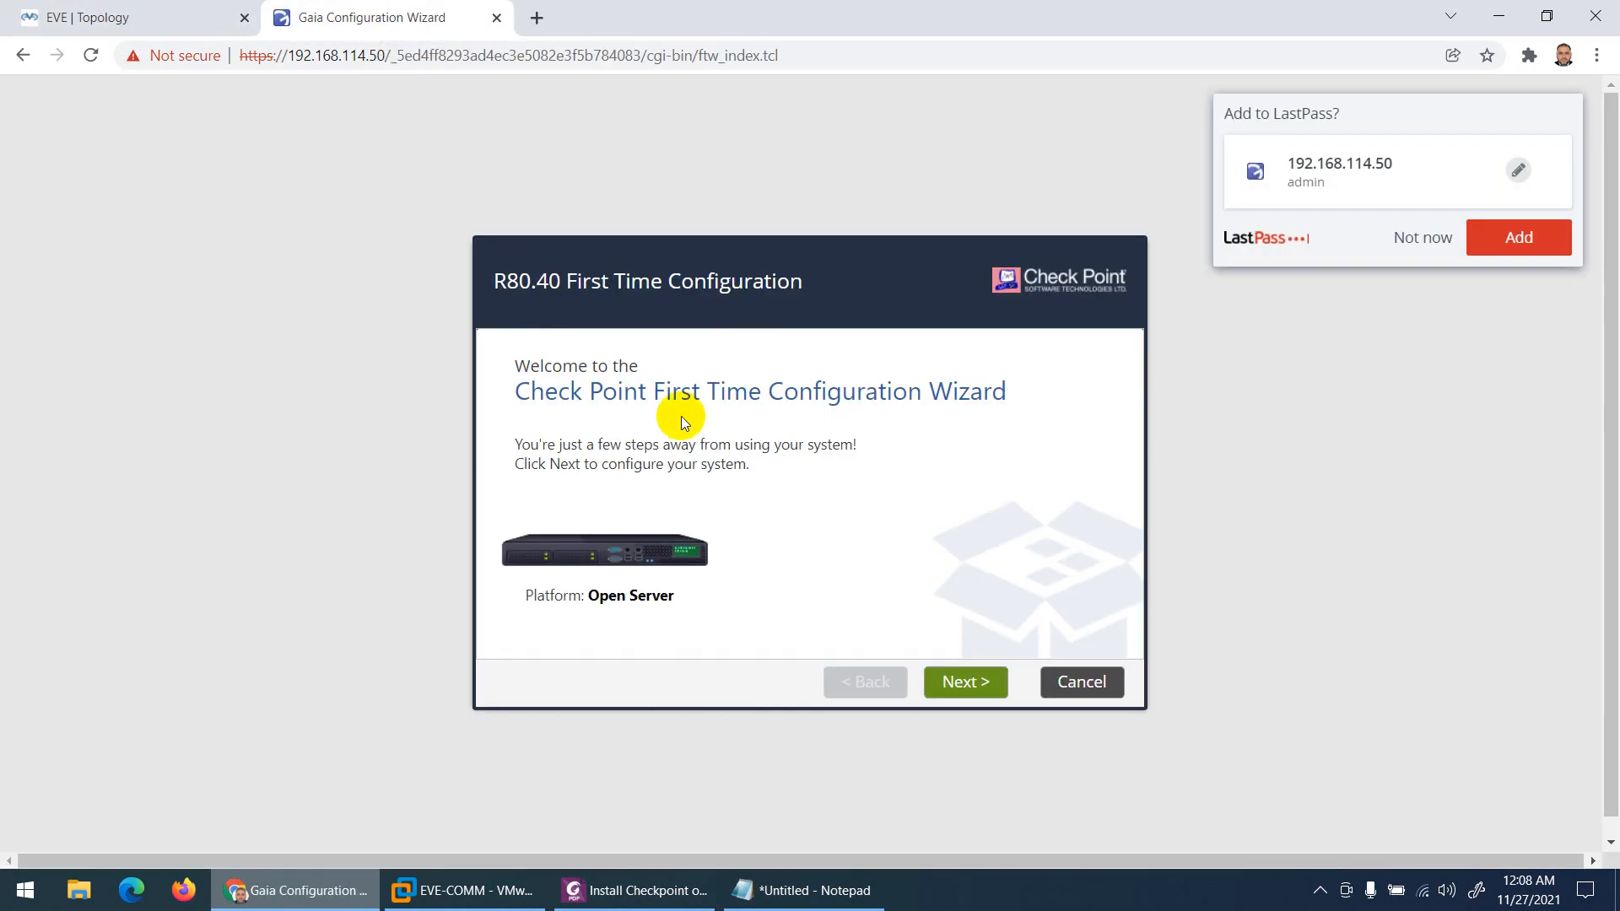
left_click(1424, 237)
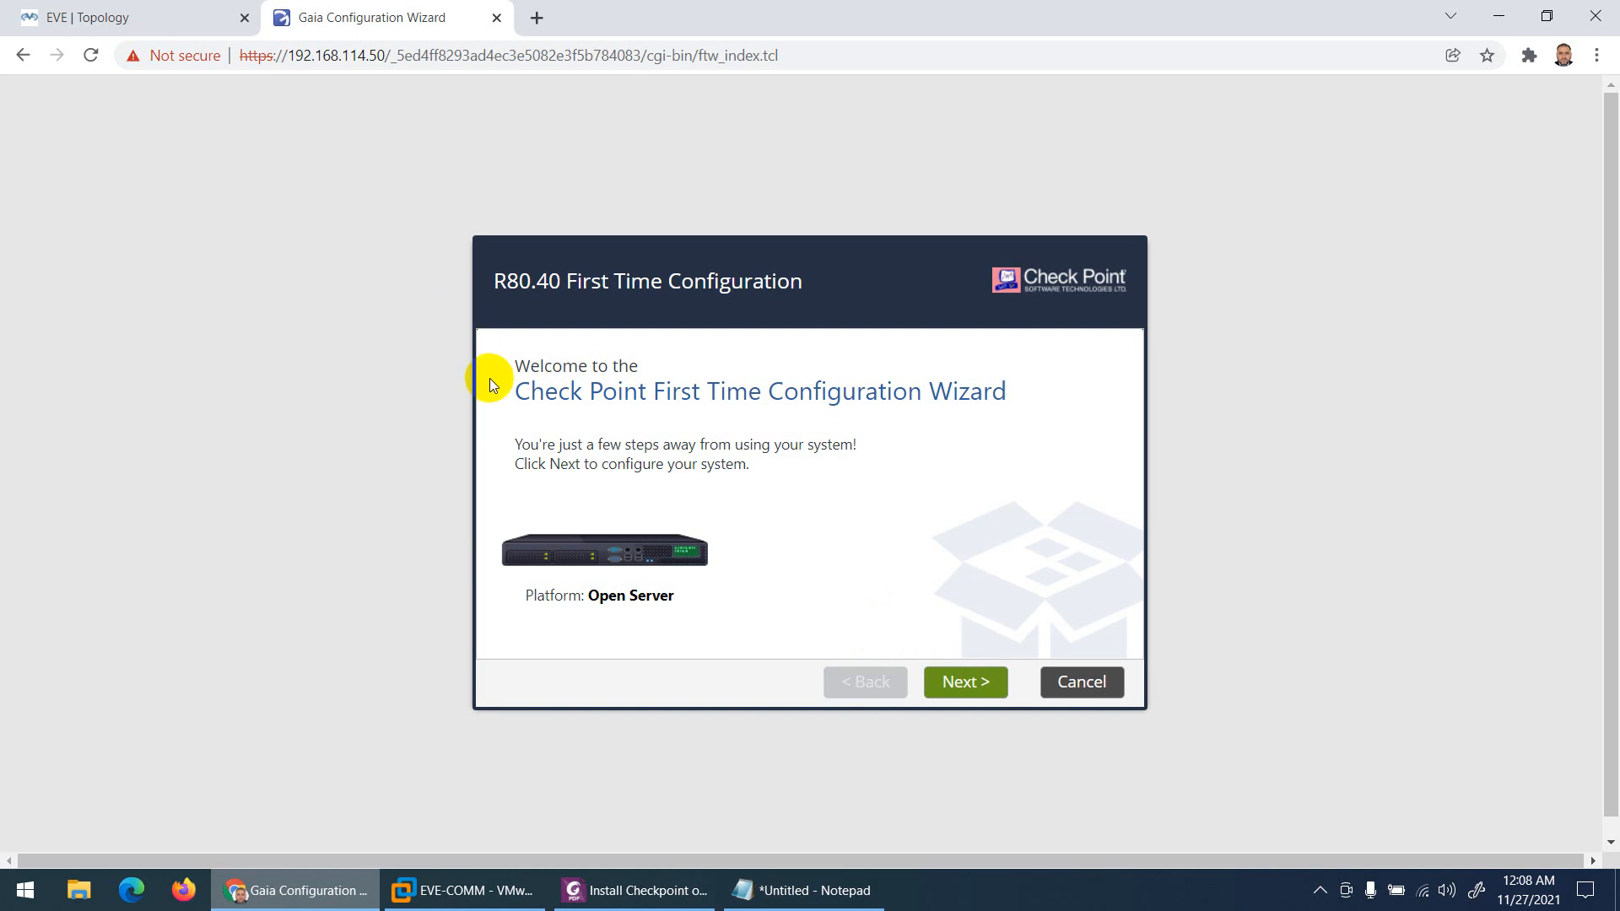
left_click(221, 28)
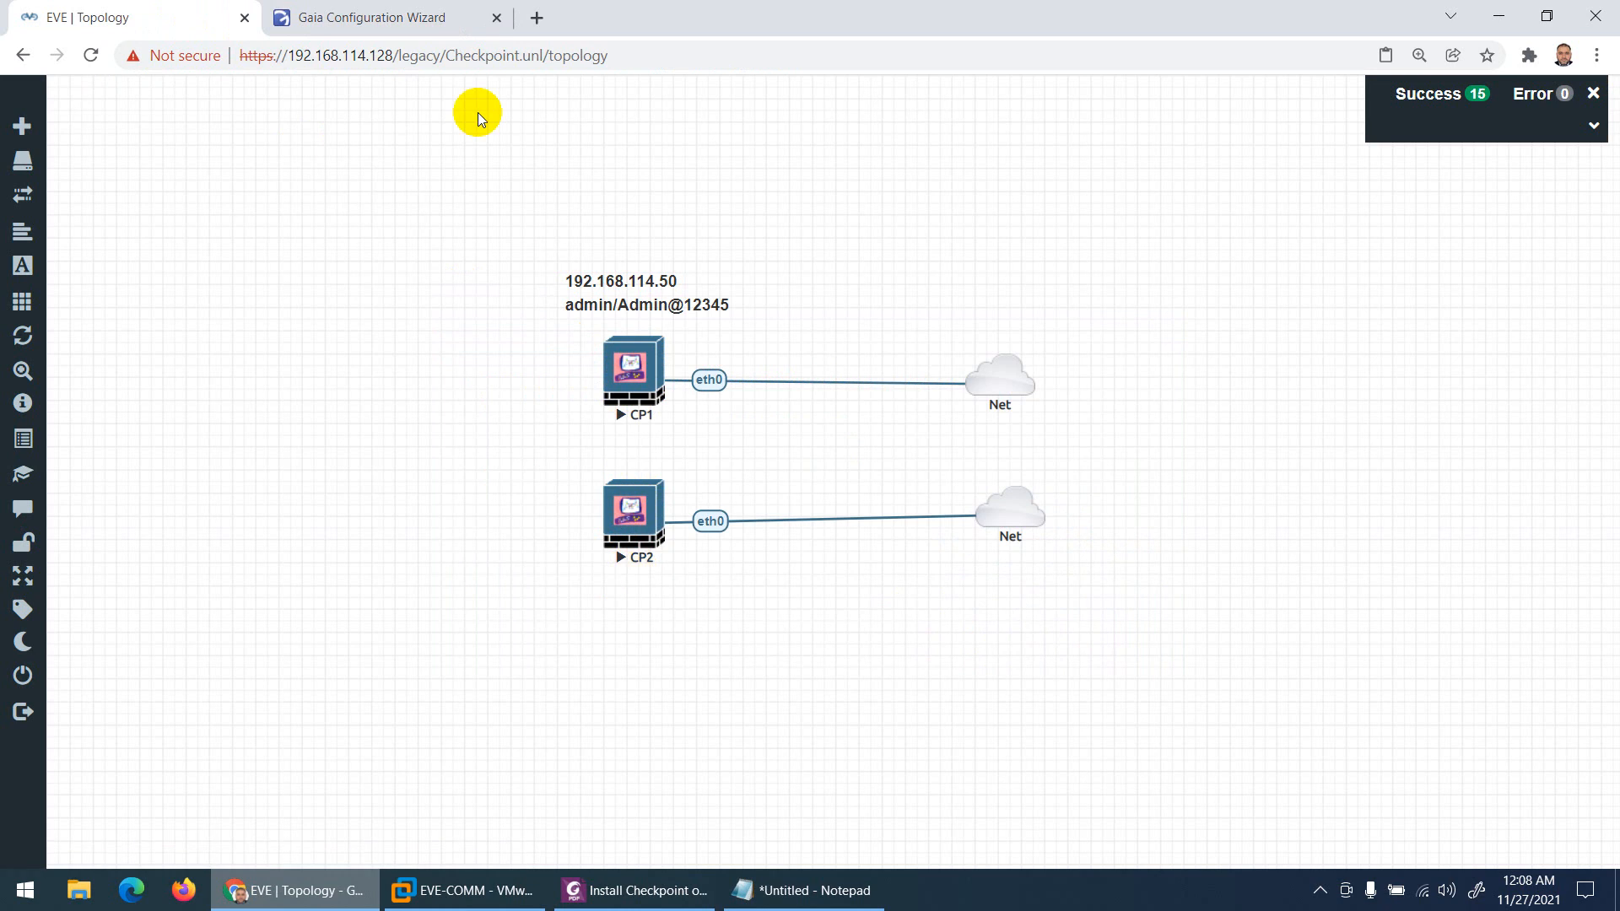
Step: Close the Gaia wizard tab, log in to CP2 as admin at the gw-010000 prompt, and close its console
left_click(496, 19)
left_click(634, 517)
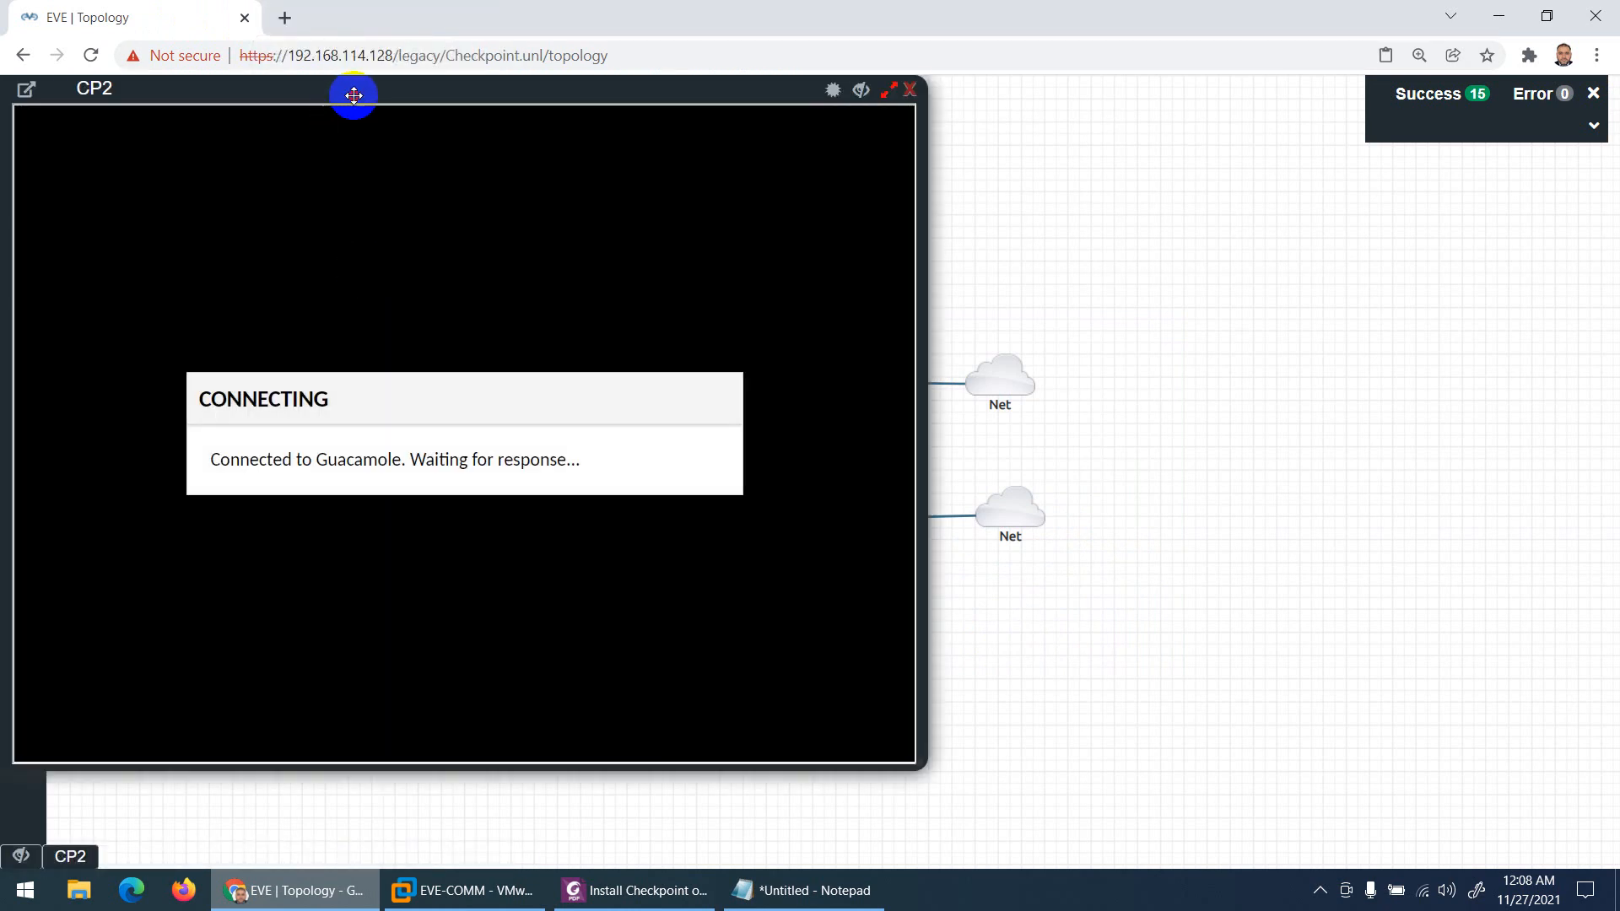
left_click_drag(351, 95, 623, 116)
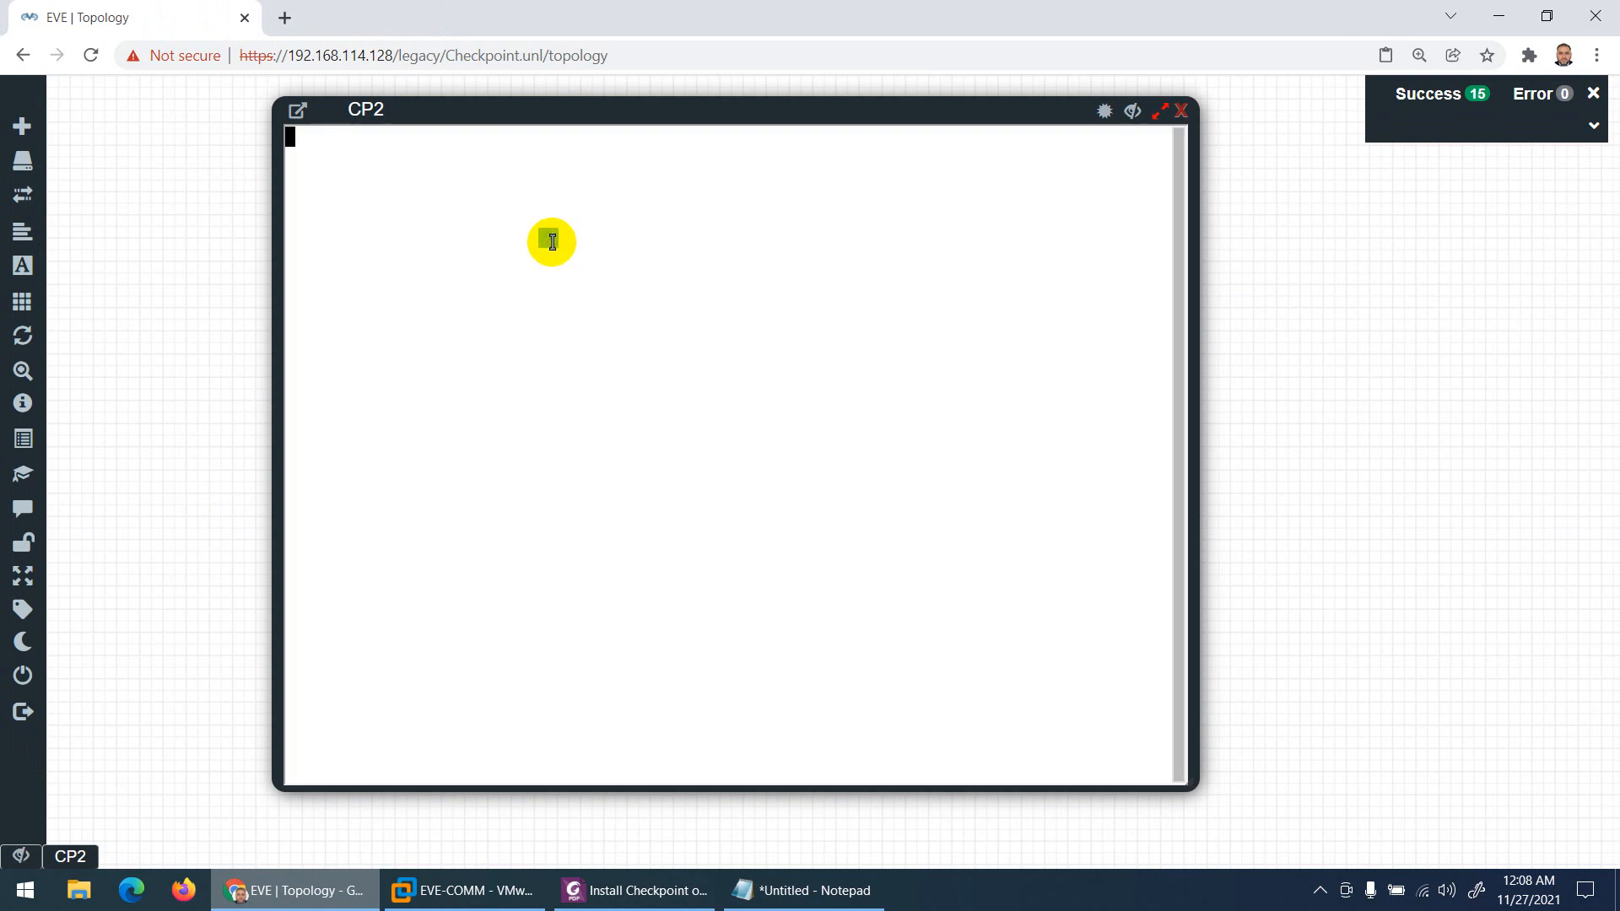
type("admin")
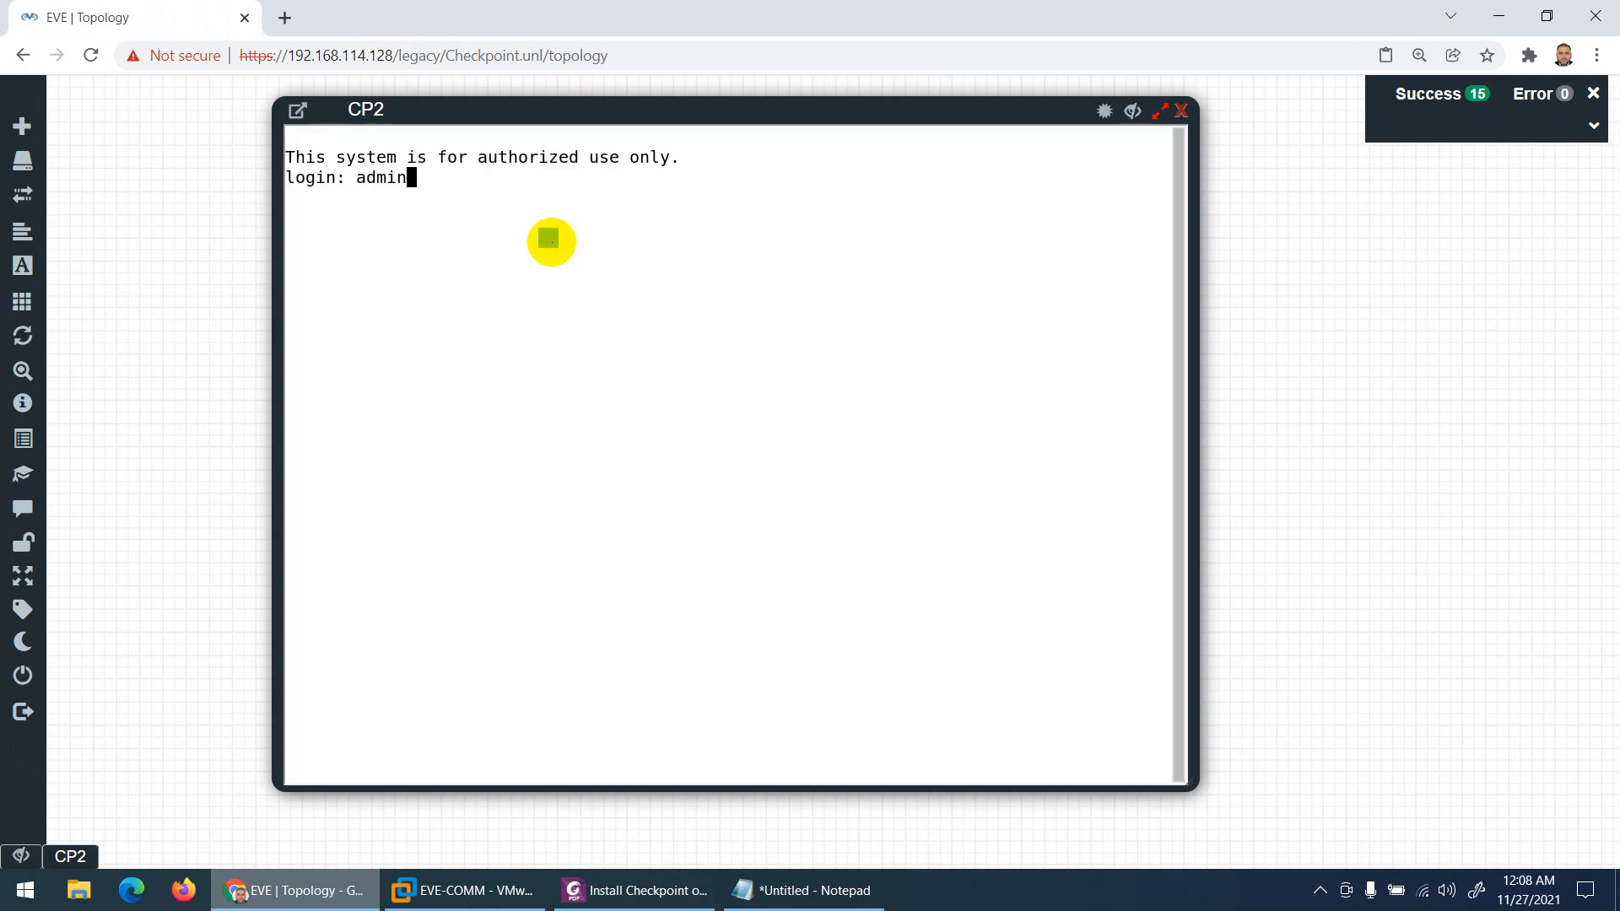
key("Return")
key("Return")
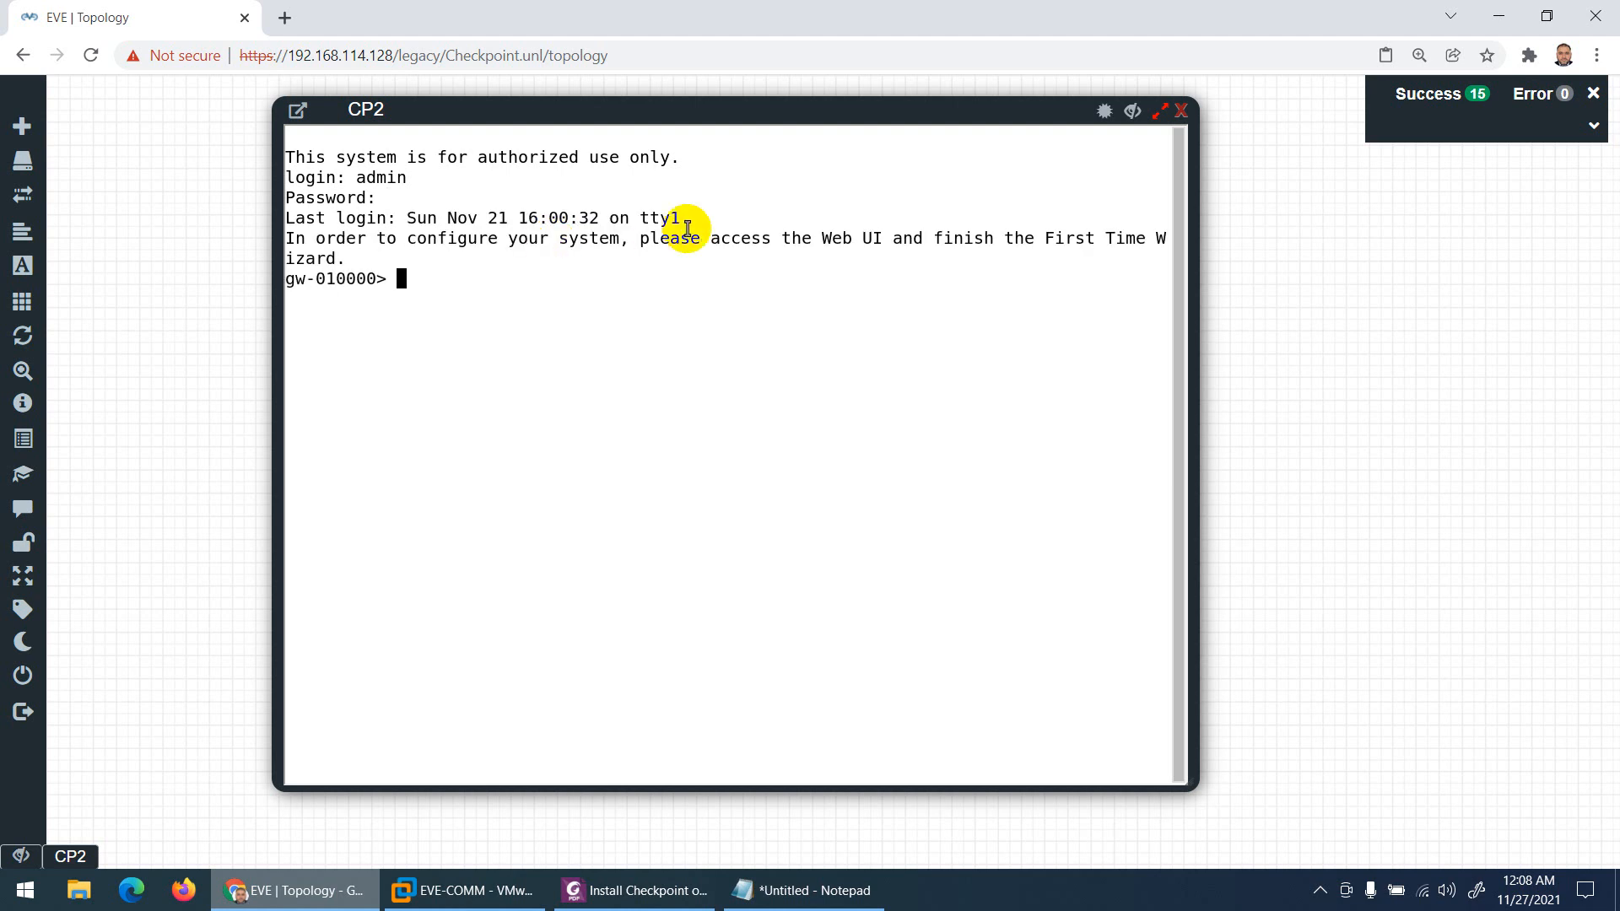
left_click(1180, 111)
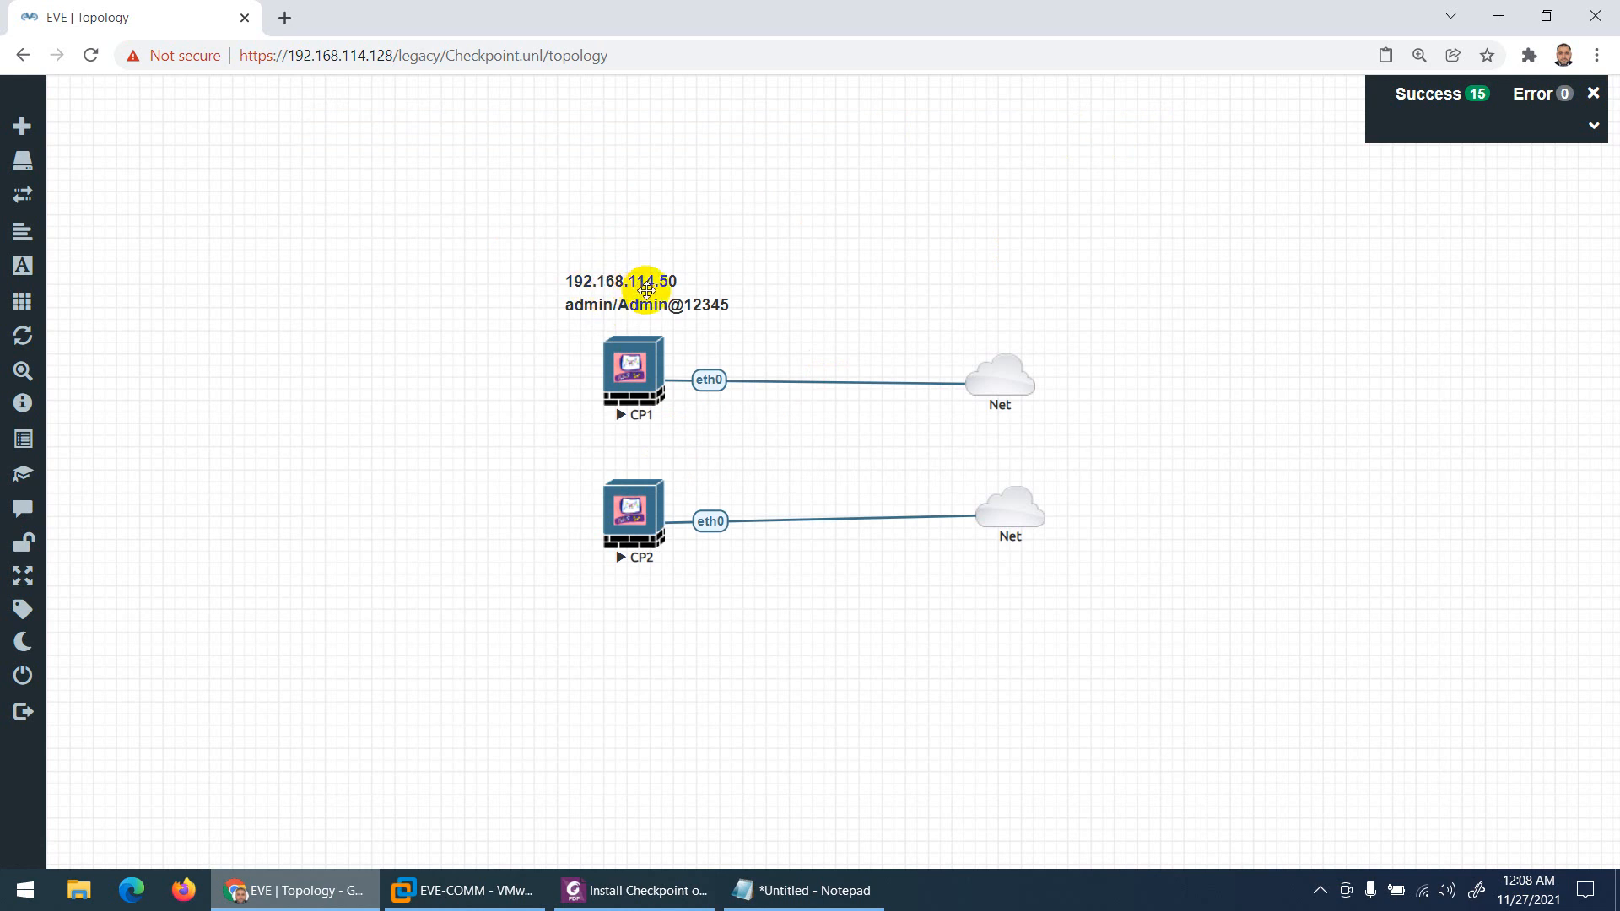
Step: Stop the CP1 and CP2 nodes from their right-click menus
right_click(646, 376)
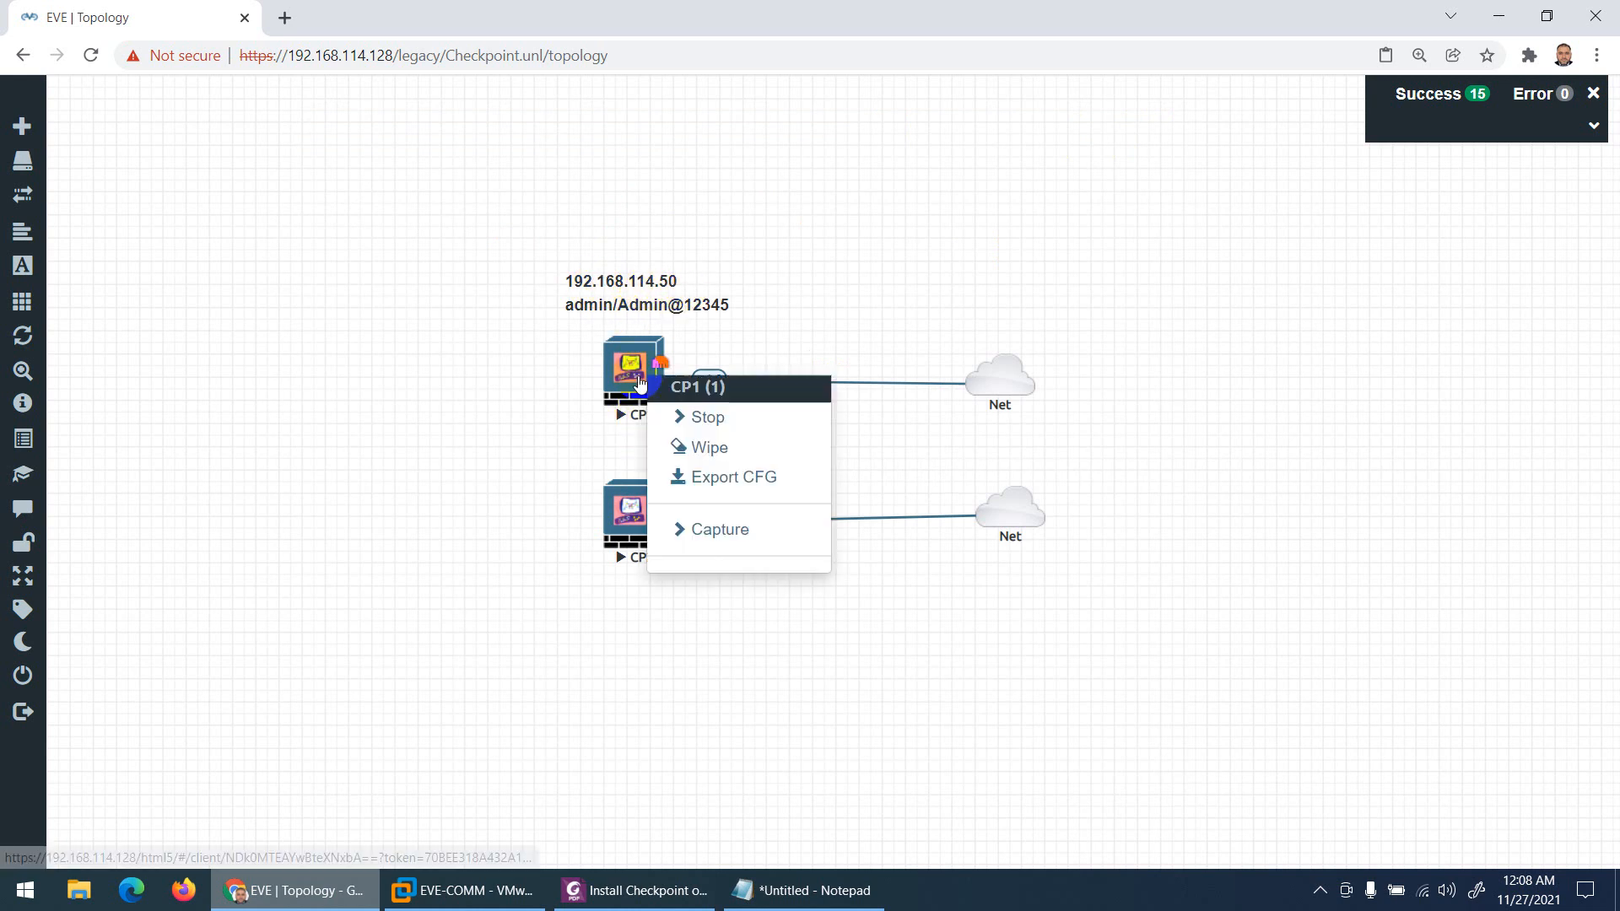
left_click(713, 429)
right_click(634, 504)
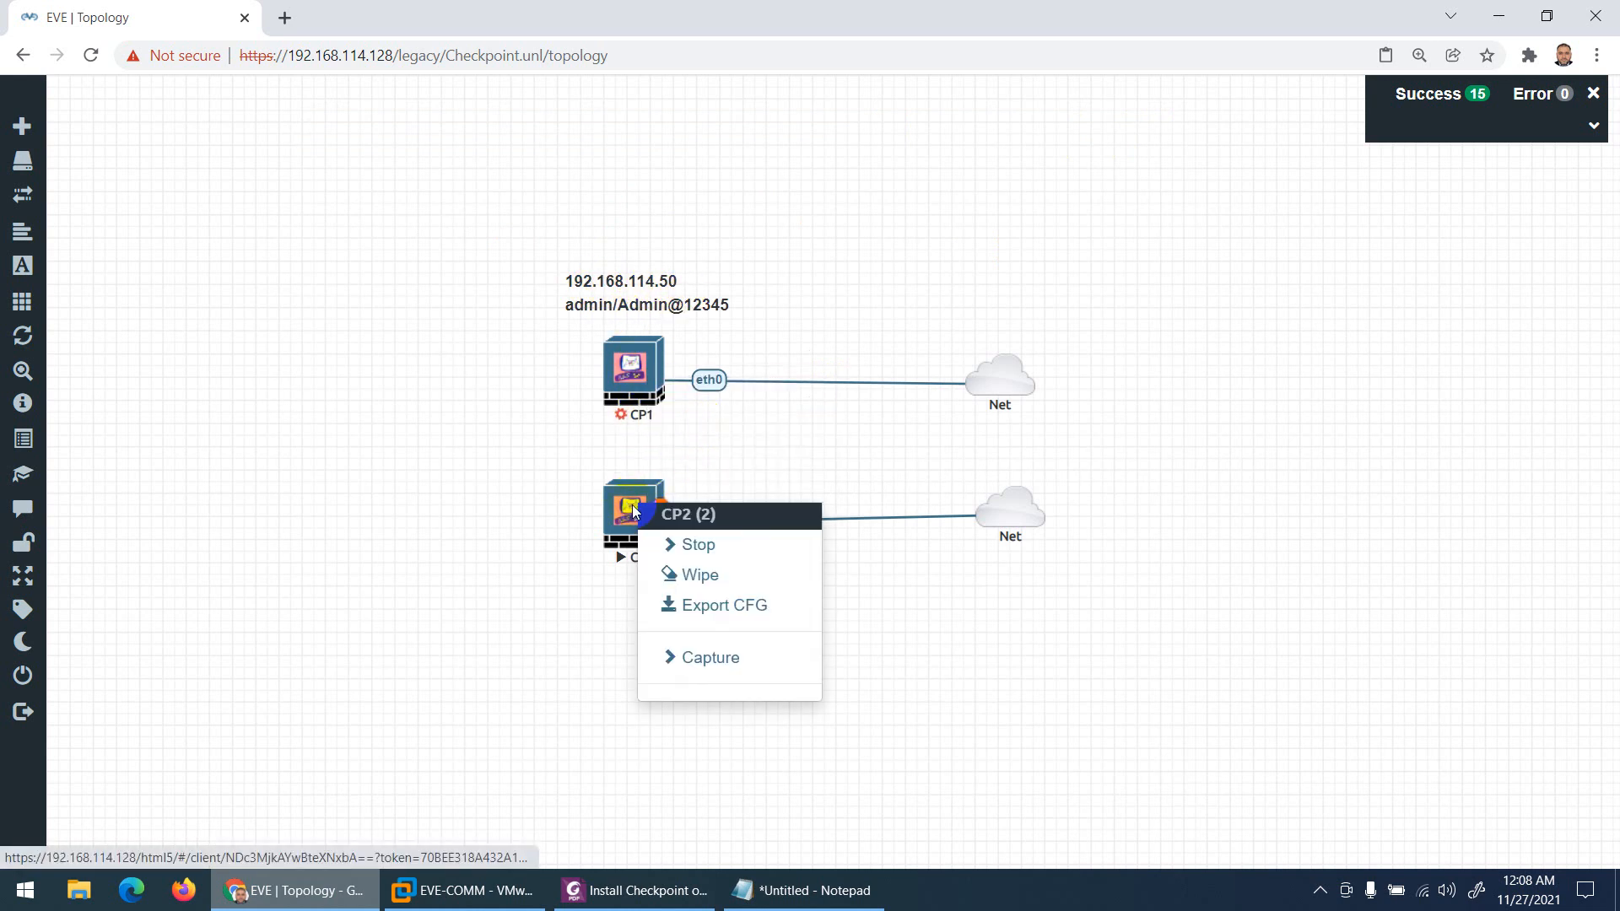
left_click(666, 544)
Step: Glance through the Install Checkpoint on EVE guide, then return to the lab topology
left_click(635, 890)
scroll(680, 565, "down", 2)
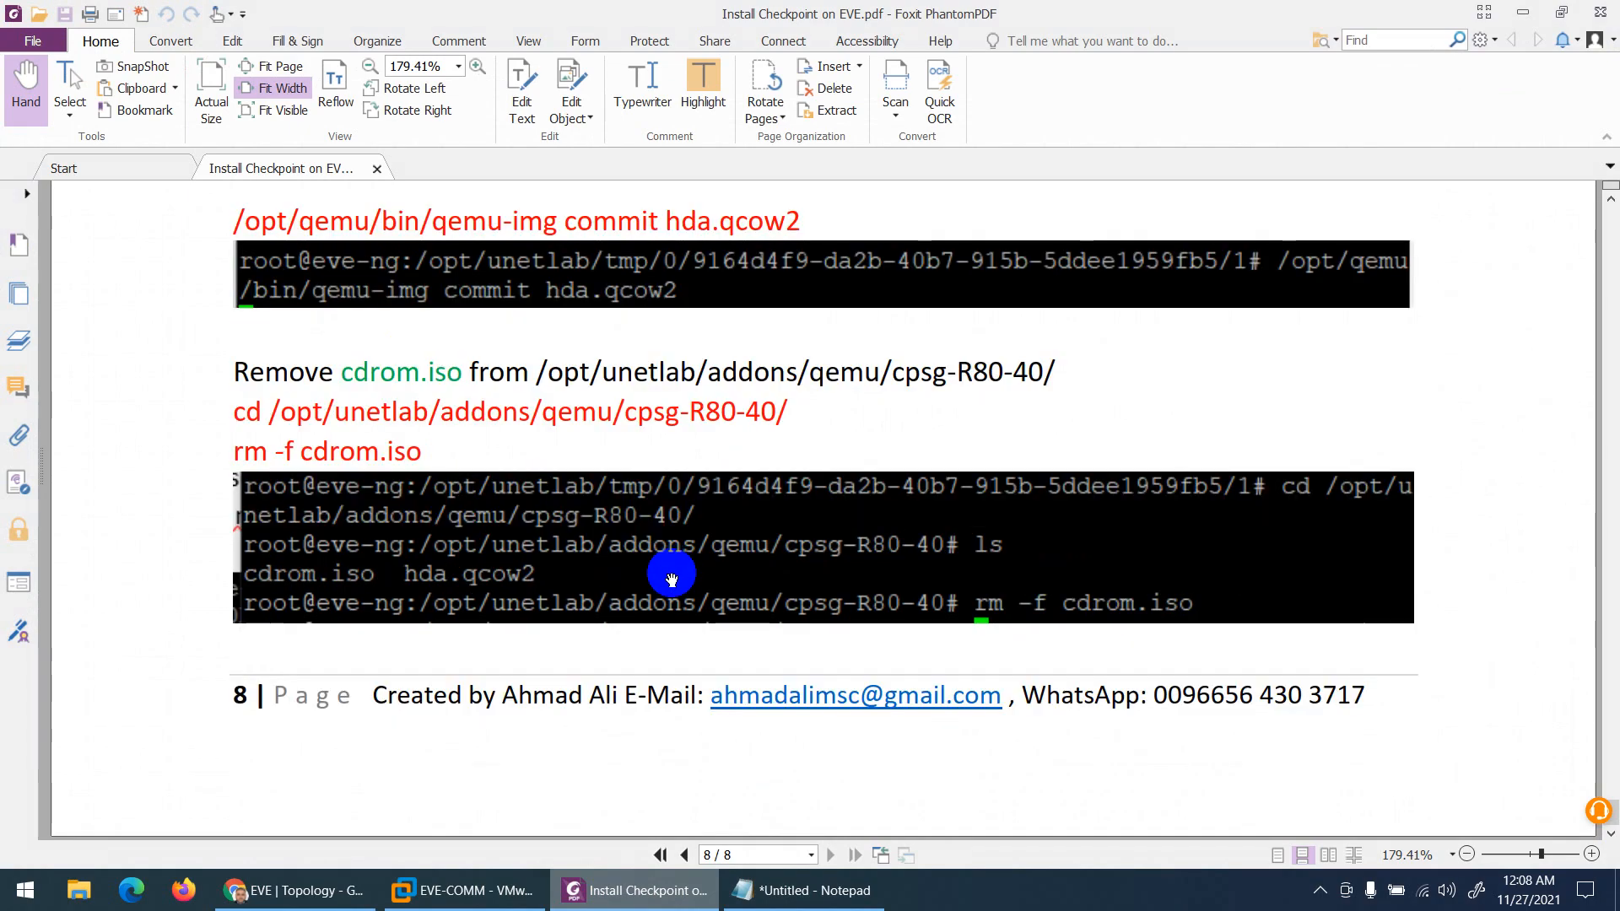
scroll(663, 572, "up", 5)
left_click(613, 891)
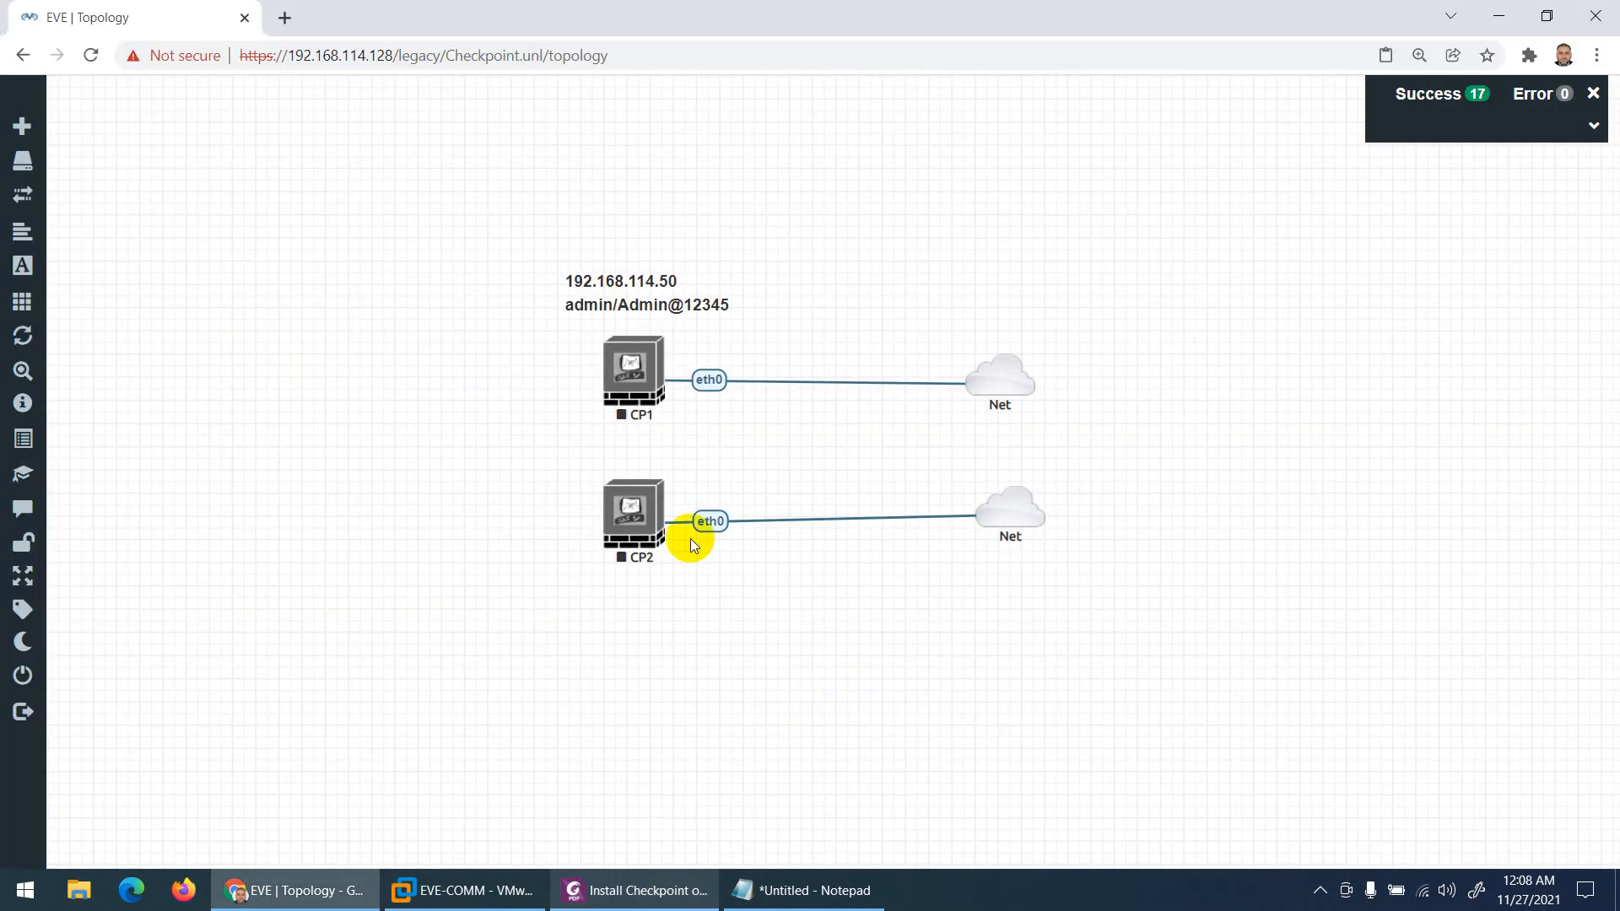